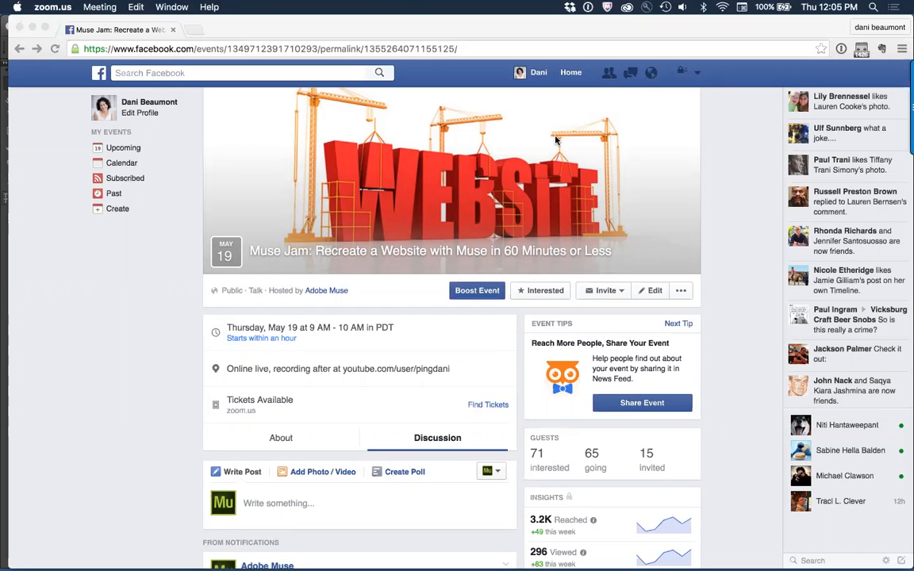
Step: Look through the Muse Jam event discussion for suggested sites and open the WoodRockz Bamboo Accessories link
left_click(99, 326)
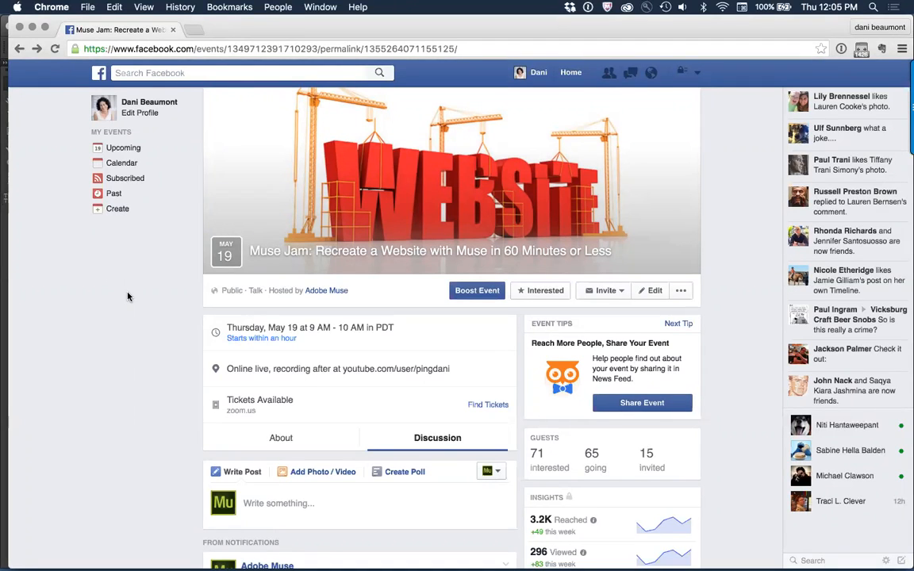
scroll(128, 296, "down", 5)
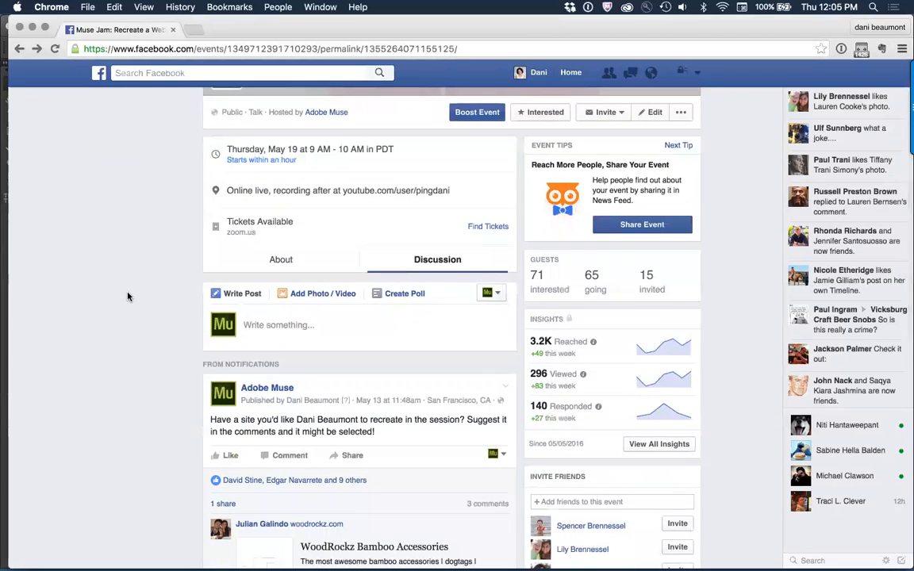
scroll(127, 296, "down", 2)
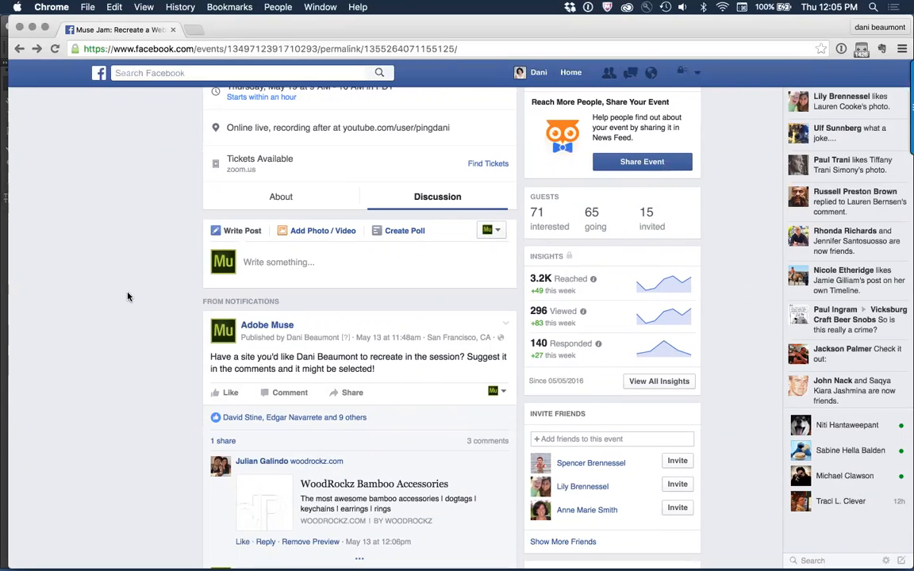
scroll(108, 333, "down", 5)
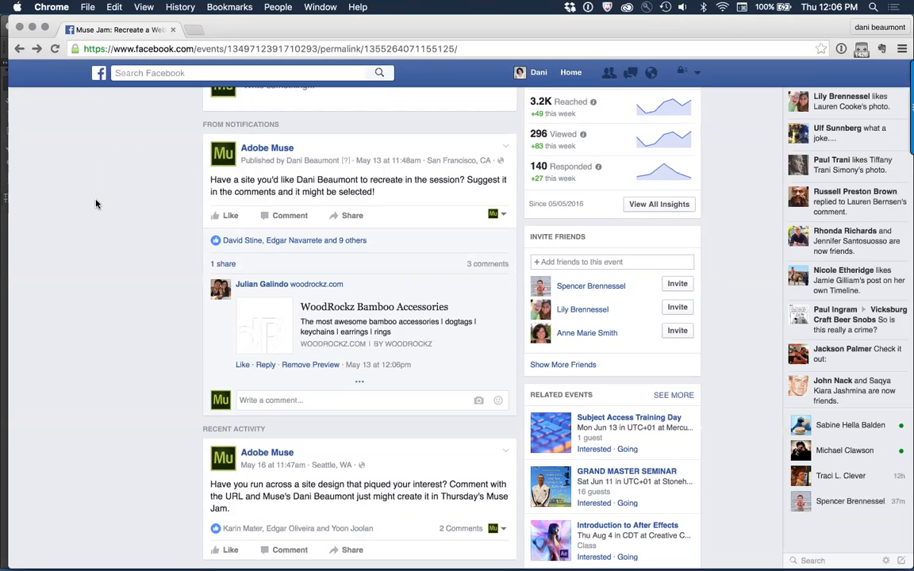
scroll(95, 204, "down", 3)
scroll(95, 204, "up", 4)
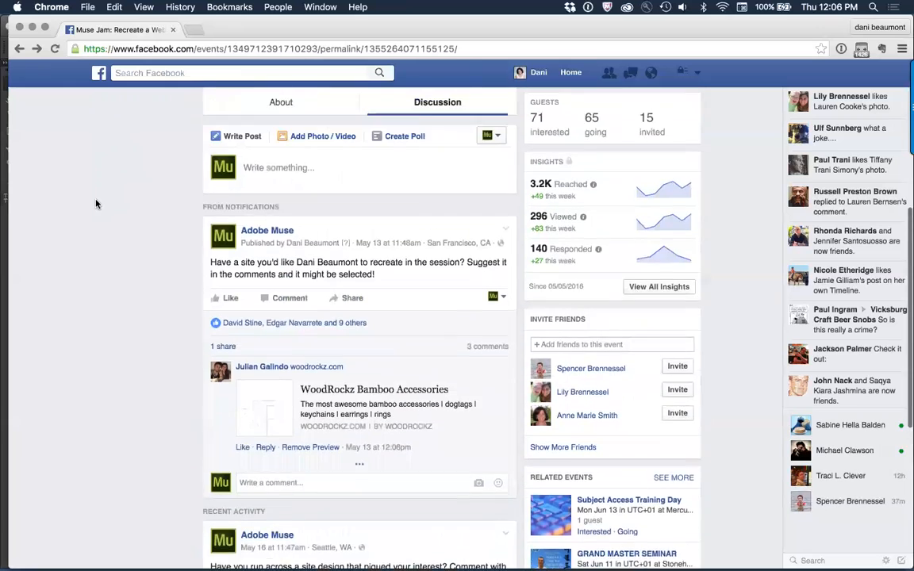
scroll(95, 204, "down", 3)
scroll(95, 204, "down", 2)
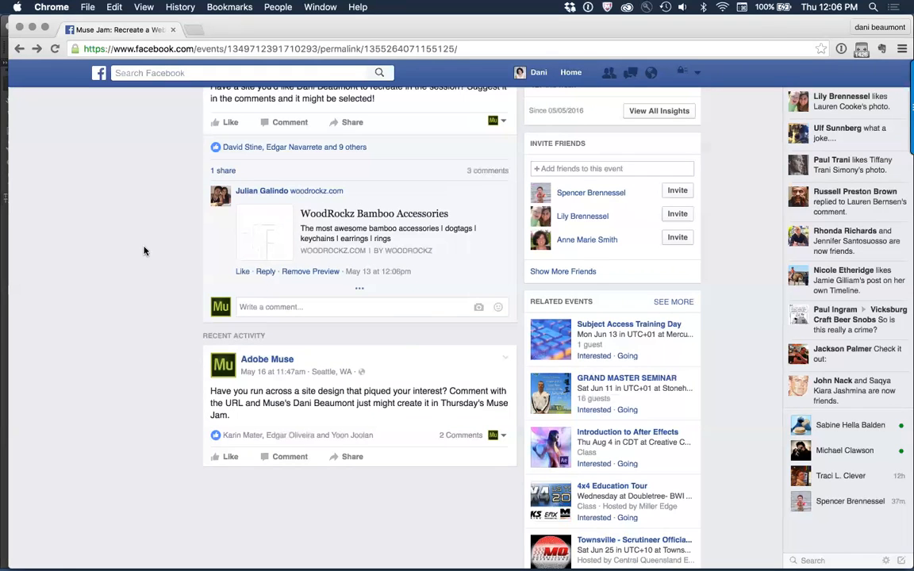
left_click(343, 214)
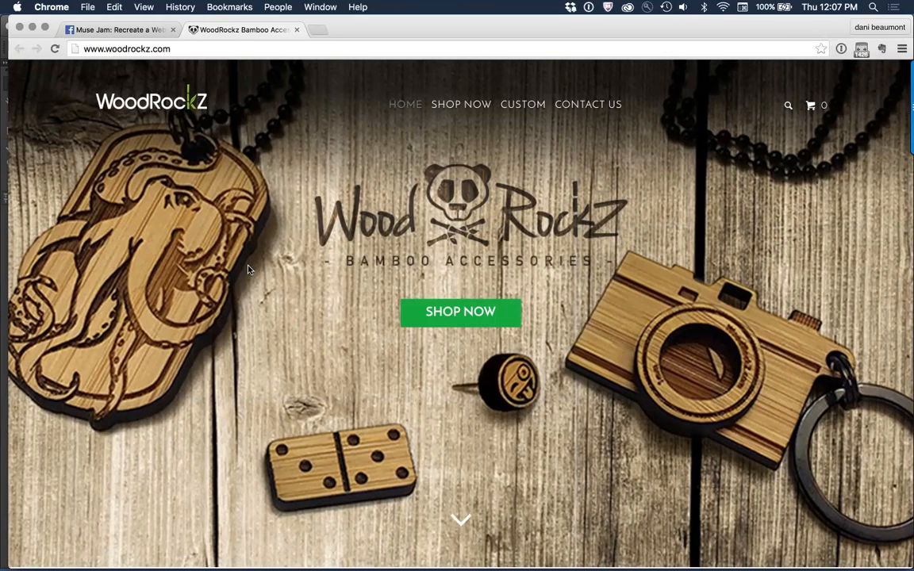
Step: Open the page source of the WoodRockz home page
scroll(242, 269, "down", 3)
right_click(154, 279)
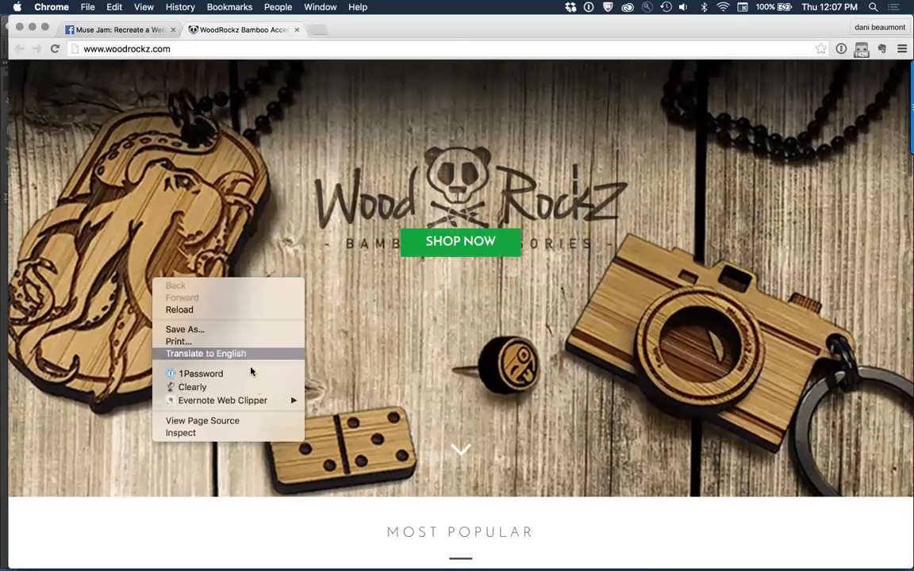
left_click(259, 420)
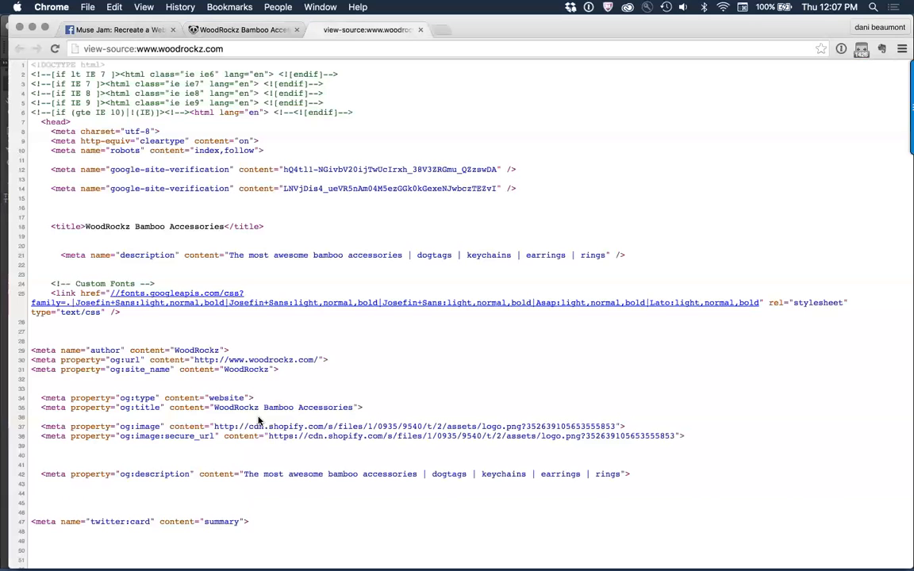
Step: Examine the WoodRockz source code for the fonts, theme and shop platform it uses, and close the source view
scroll(258, 421, "down", 1)
scroll(258, 421, "down", 3)
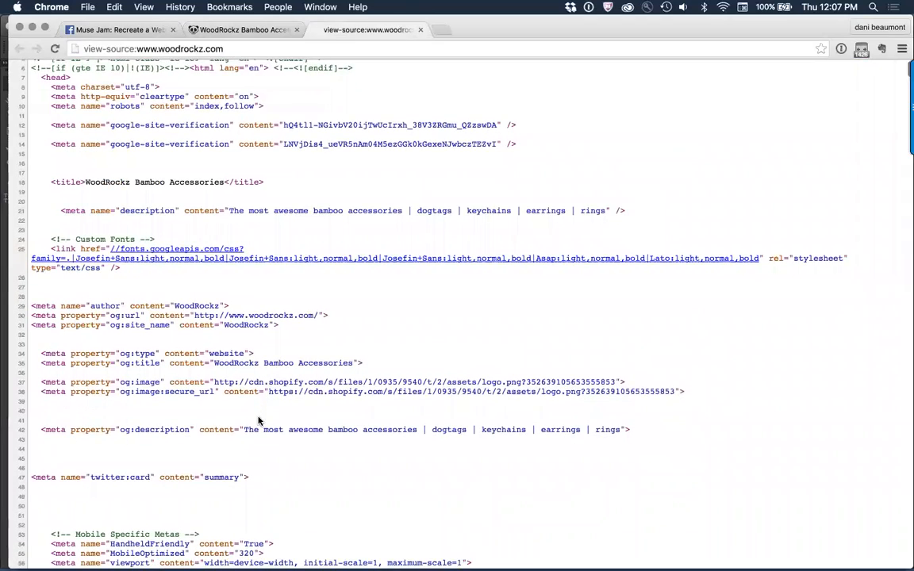
scroll(258, 422, "up", 3)
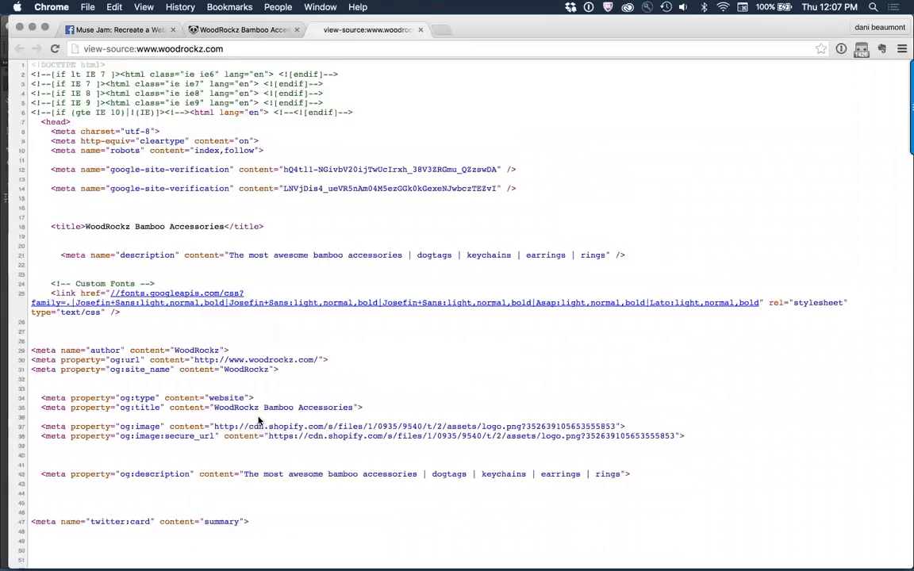
scroll(258, 421, "down", 2)
scroll(258, 421, "down", 10)
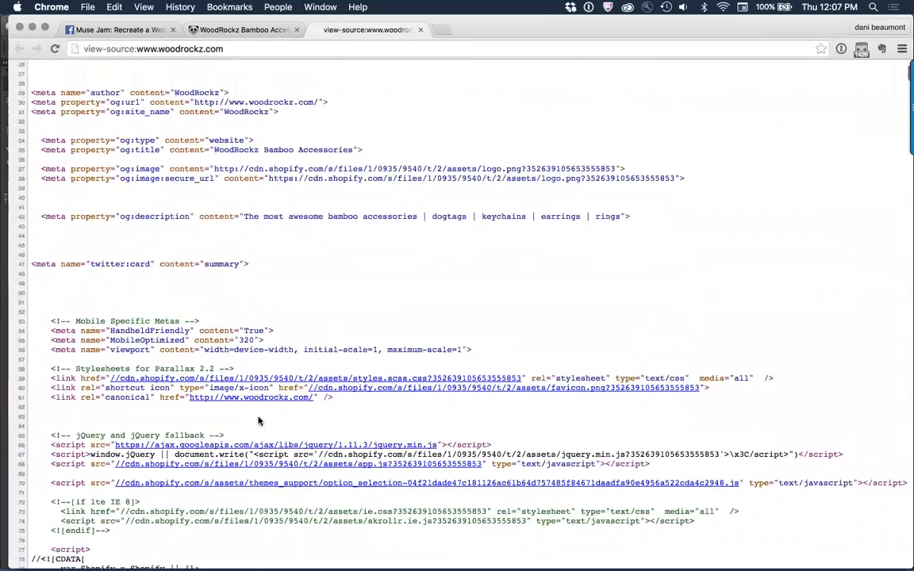
scroll(258, 422, "down", 10)
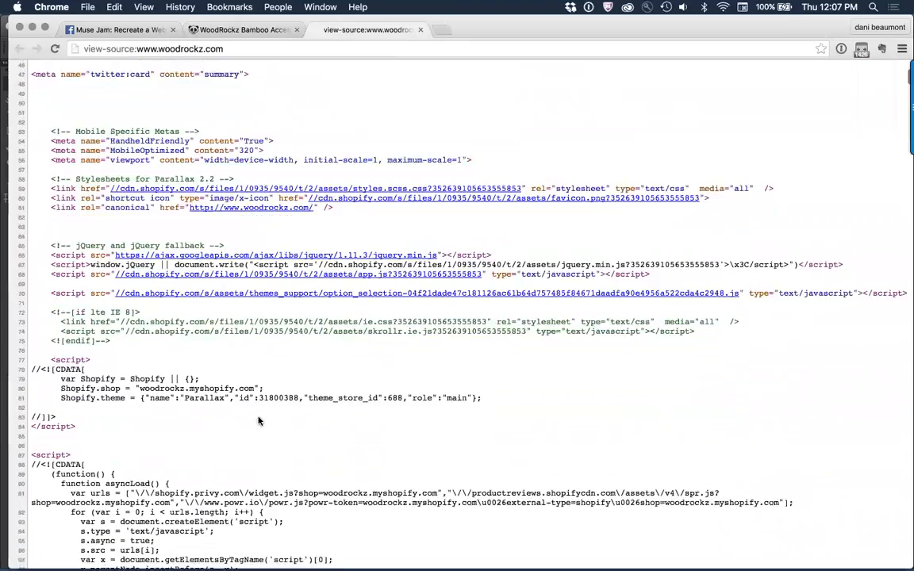
scroll(258, 421, "down", 10)
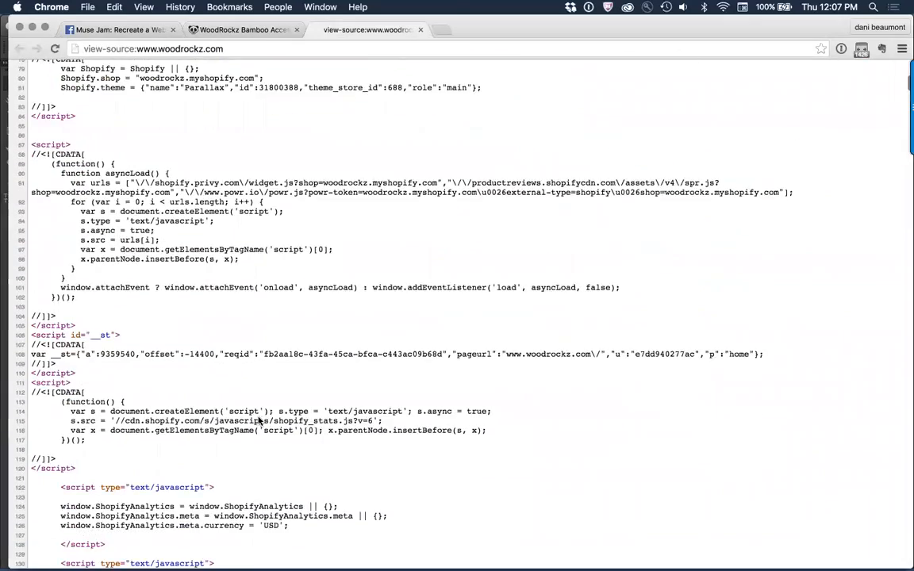
scroll(258, 422, "down", 20)
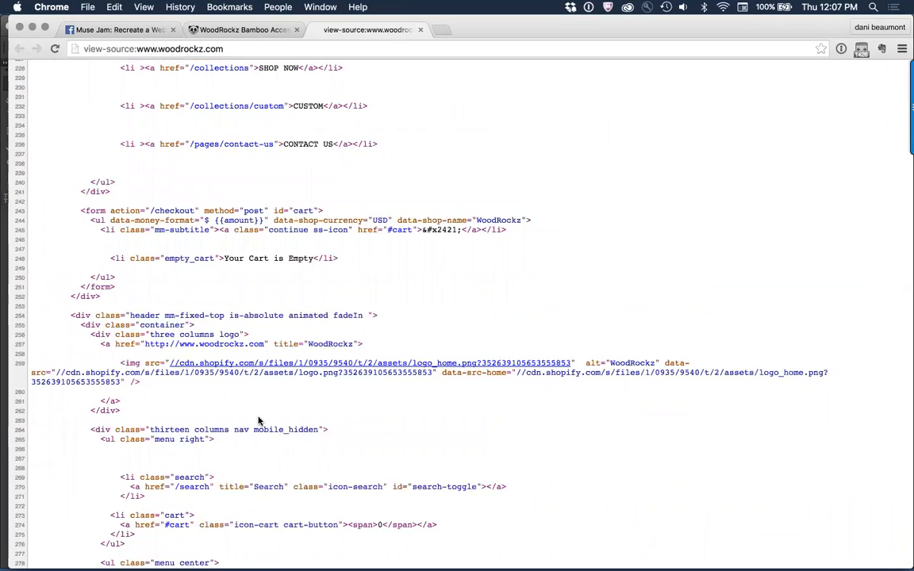
scroll(258, 421, "up", 1)
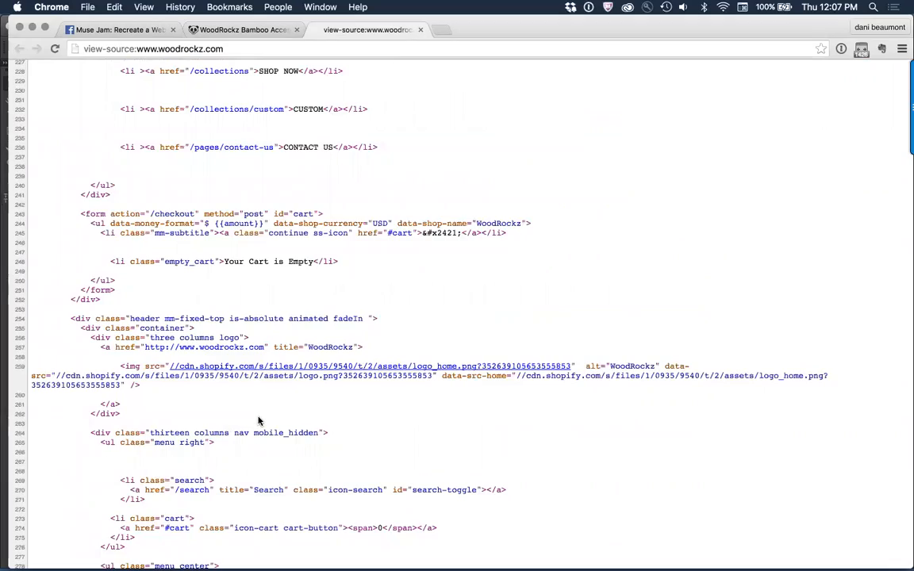
scroll(258, 422, "up", 20)
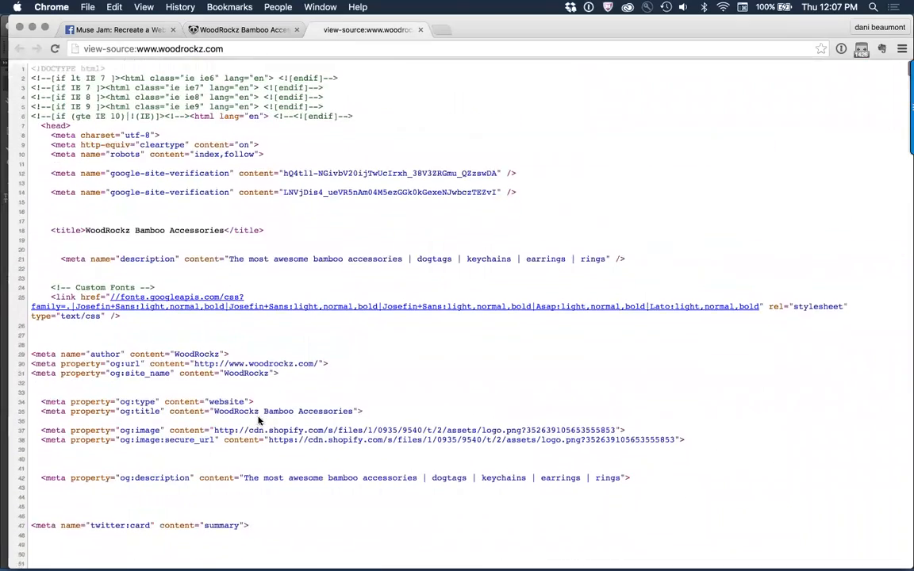
key("super+w")
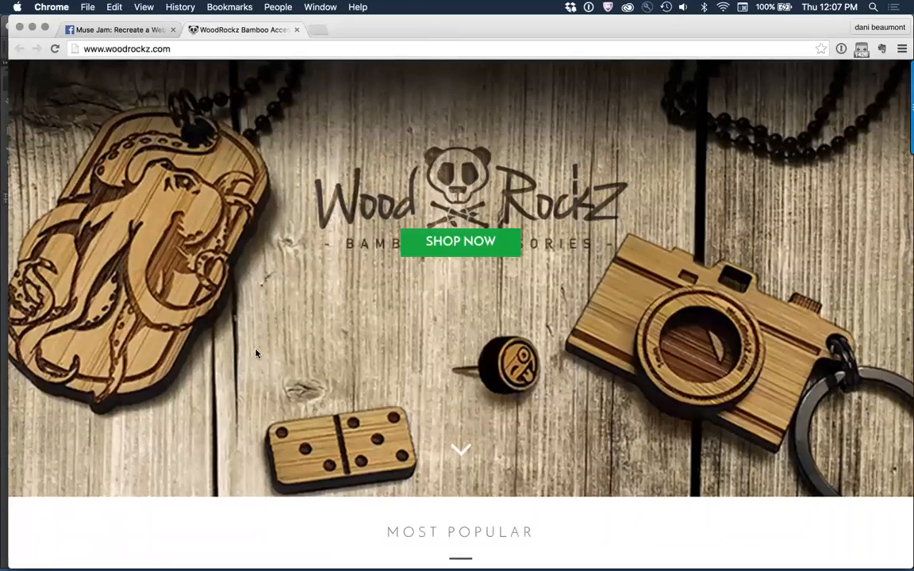
Step: Preview the Earth - World - Globe bamboo stud earrings among the most popular products and open their full product details
scroll(256, 353, "down", 5)
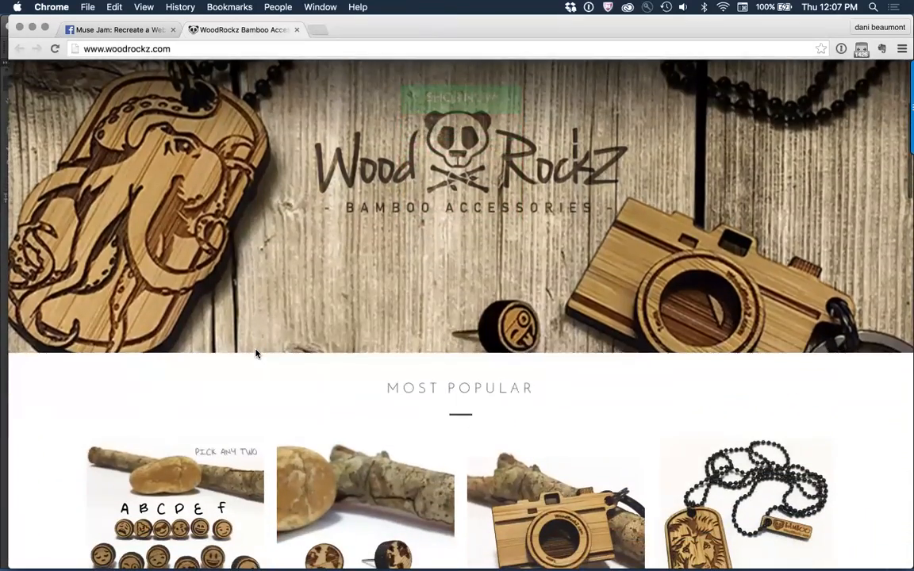
scroll(256, 353, "down", 5)
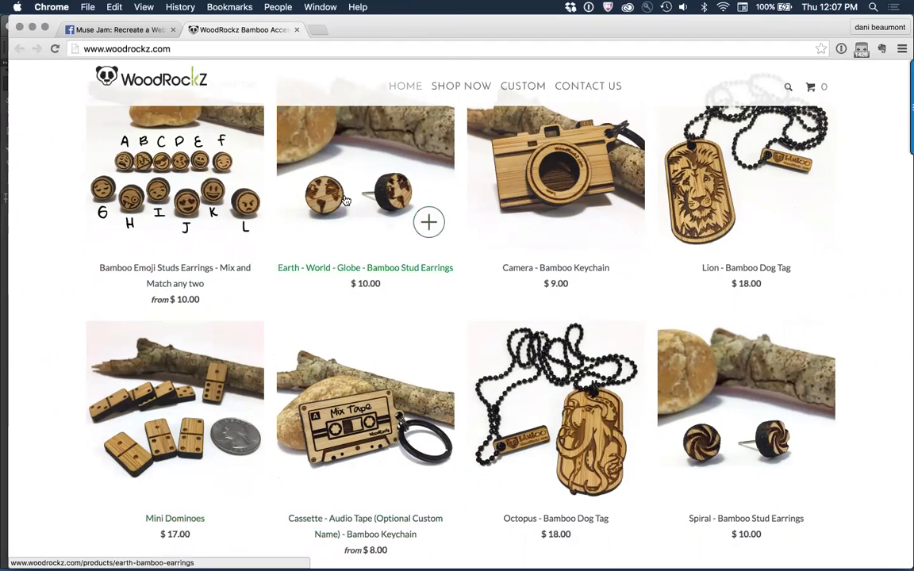
left_click(432, 224)
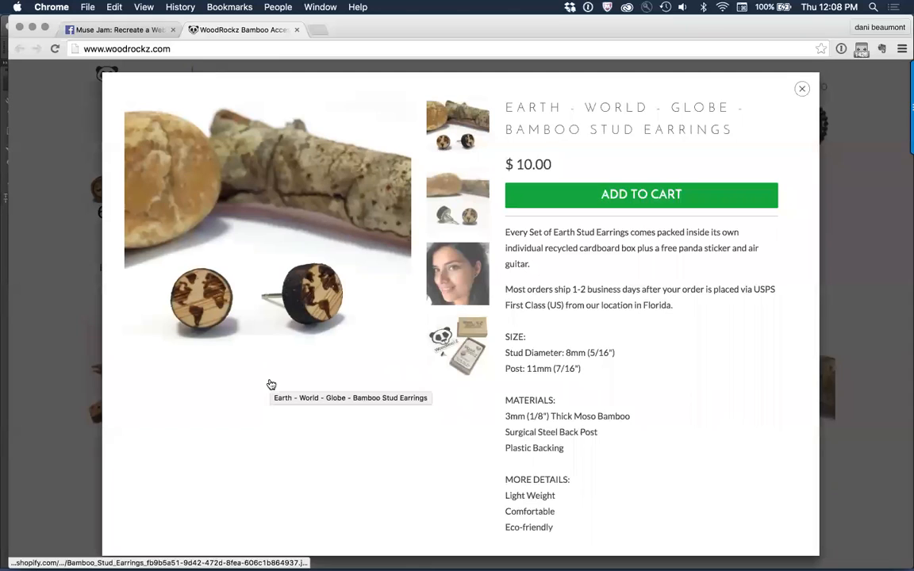
scroll(350, 254, "down", 3)
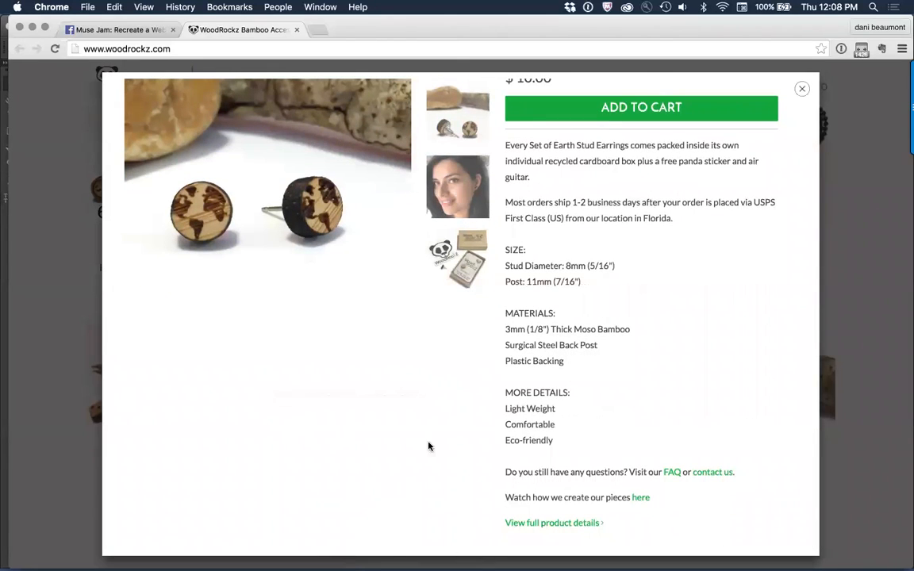
left_click(580, 527)
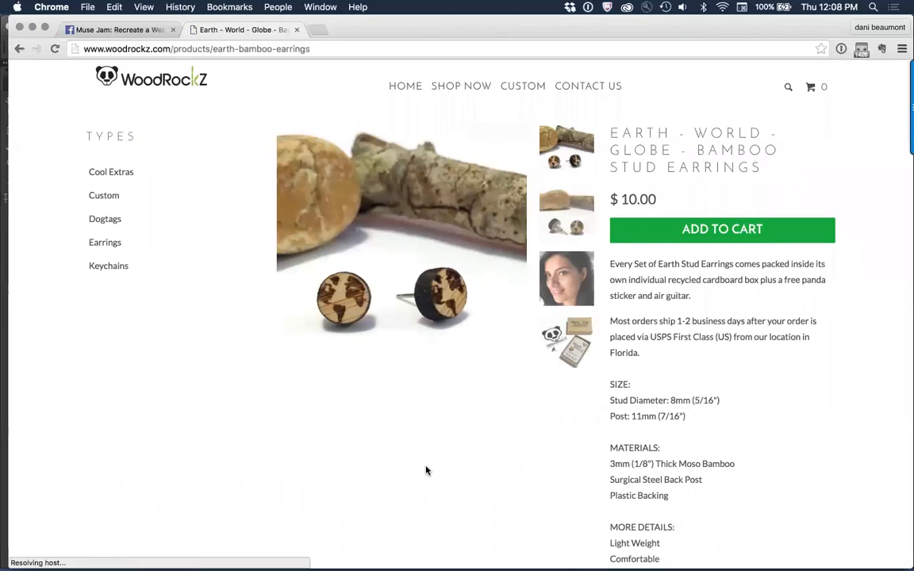
Step: Review the earrings' product page down to its footer, and close the WoodRockz site
scroll(426, 469, "down", 10)
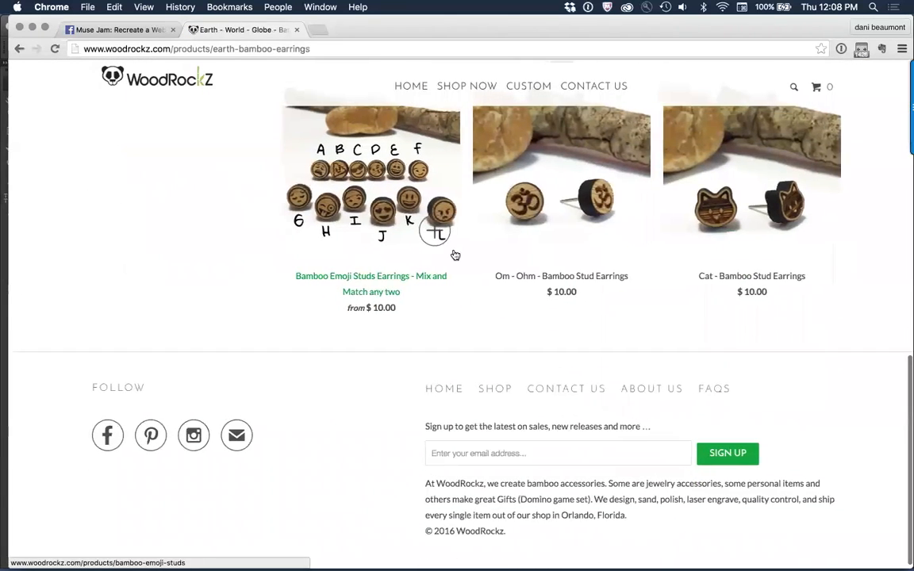
scroll(311, 365, "down", 1)
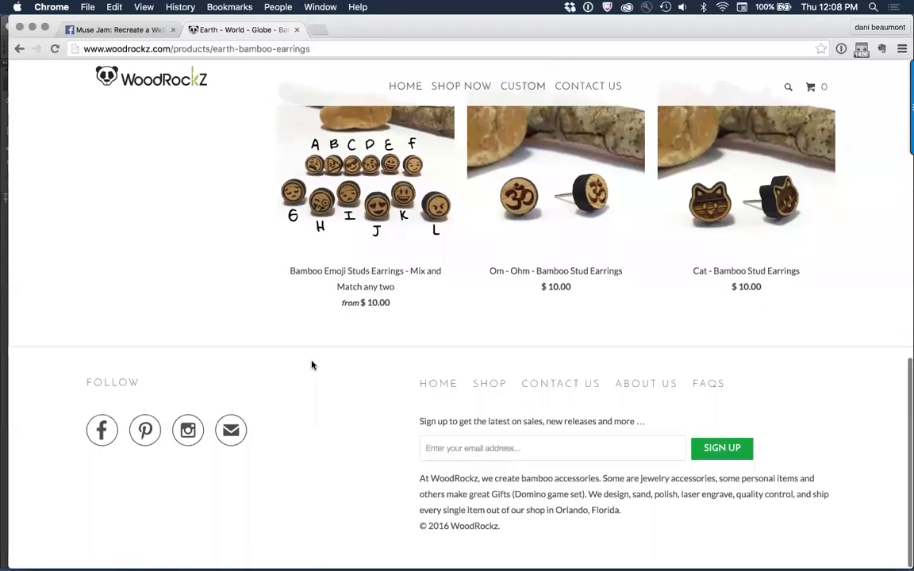
scroll(312, 365, "up", 3)
scroll(312, 365, "up", 10)
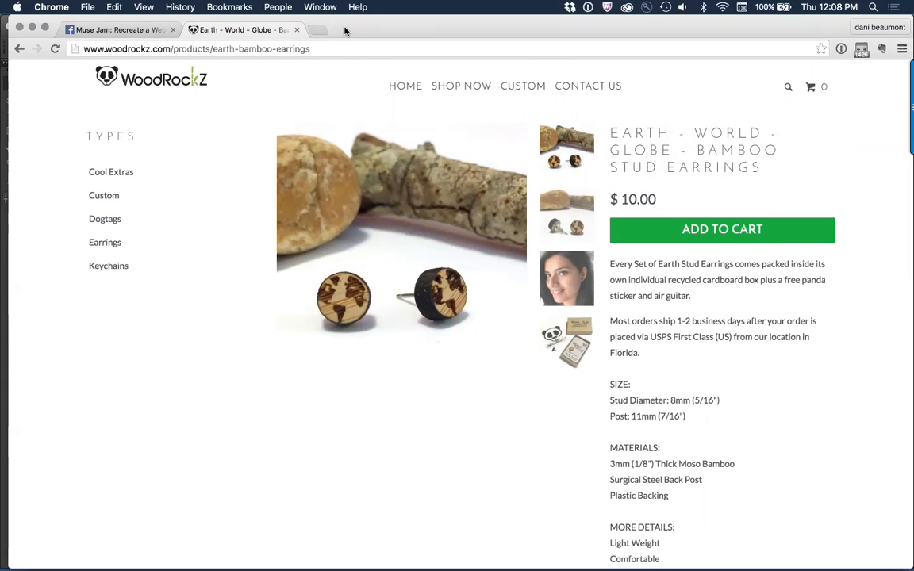
left_click(297, 30)
Step: Load the Adobe Muse widget directory at musewidgets.myshopify.com in a new browser tab
left_click(194, 30)
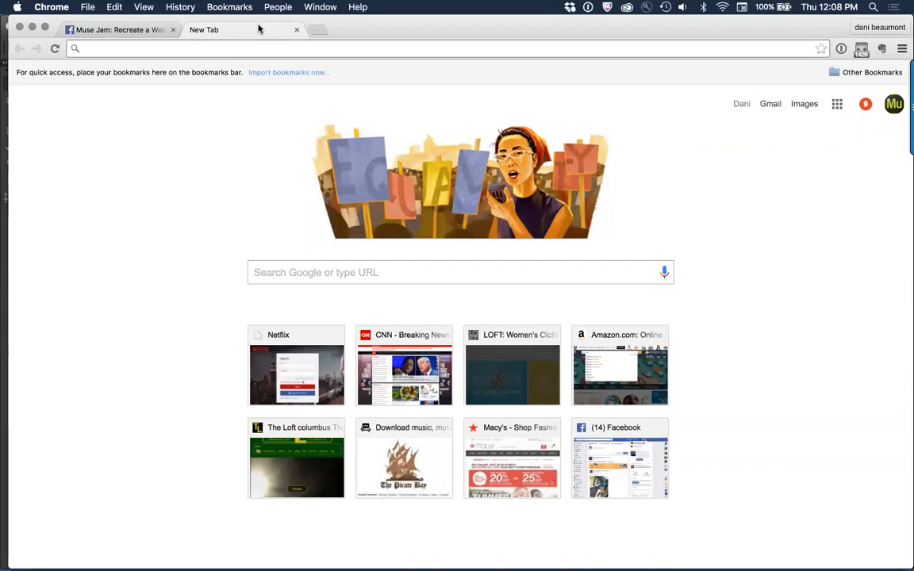
type("u")
key("BackSpace")
key("BackSpace")
type("musewidgets.myshopify.com")
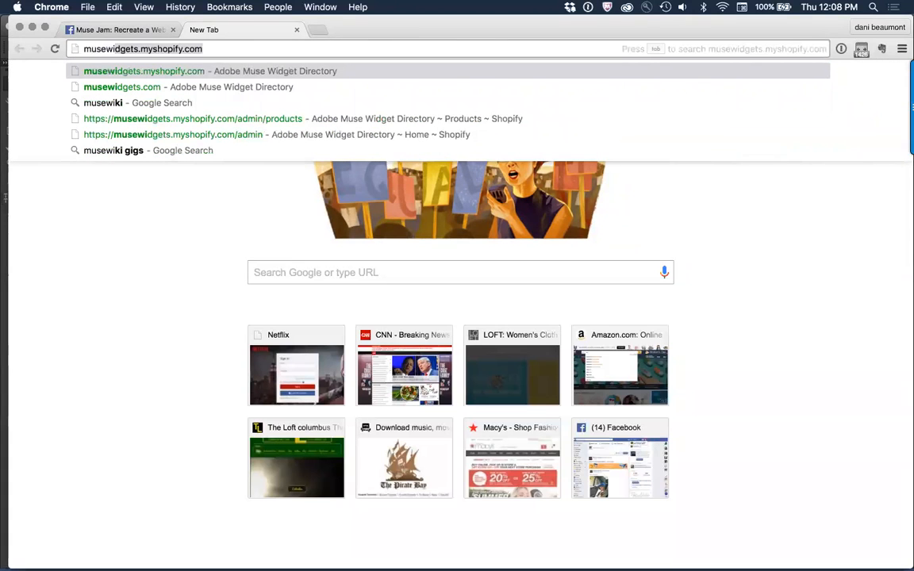
key("Return")
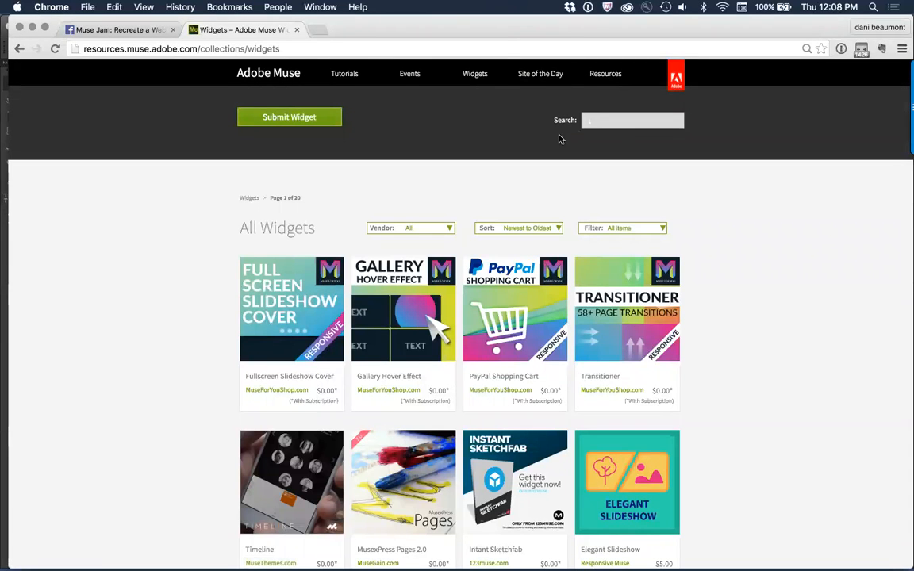
Step: Enter "ecomm" as the widget search term and filter the widget list by ecommerce
left_click(612, 120)
type("ecomm")
left_click(636, 226)
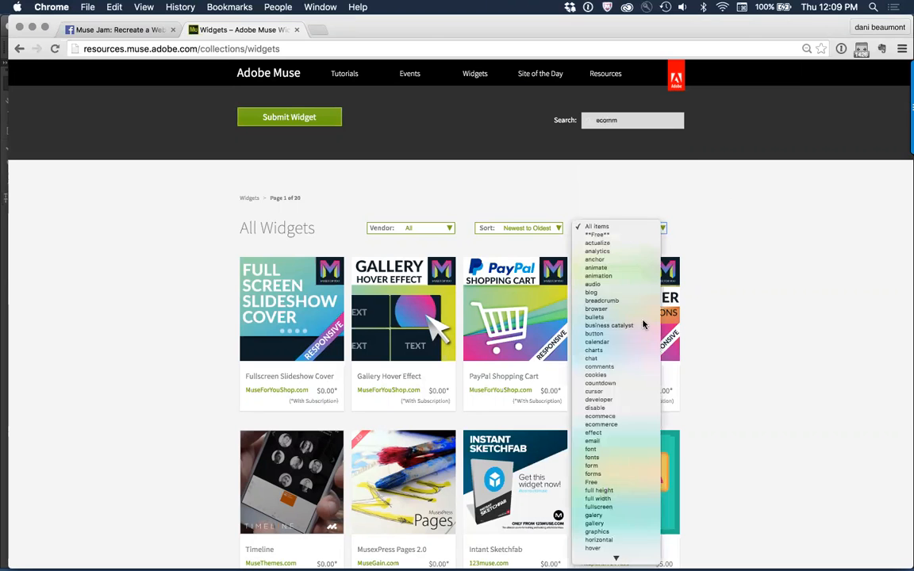
left_click(627, 426)
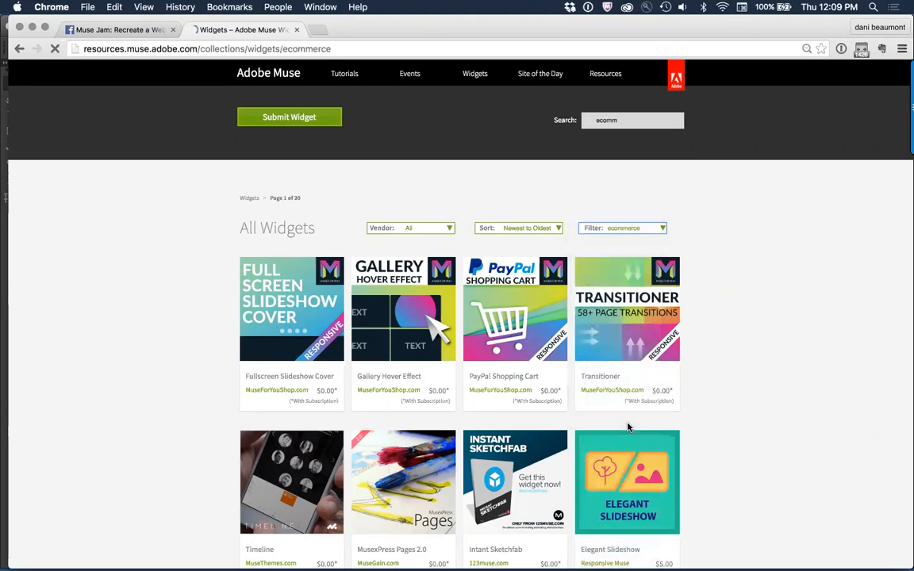
Step: Find the QooQee Shopify widget among the ecommerce widgets and open its product page
scroll(777, 343, "down", 5)
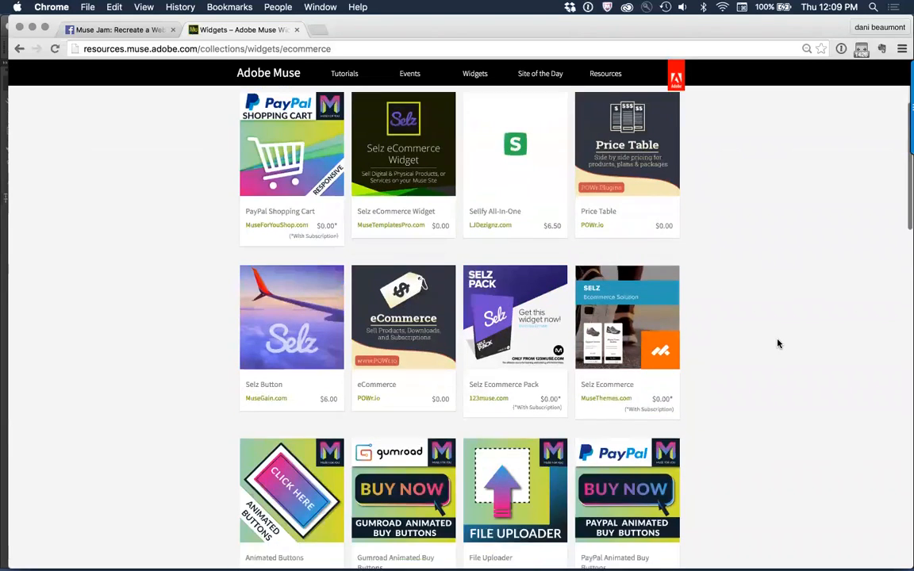
scroll(777, 343, "down", 4)
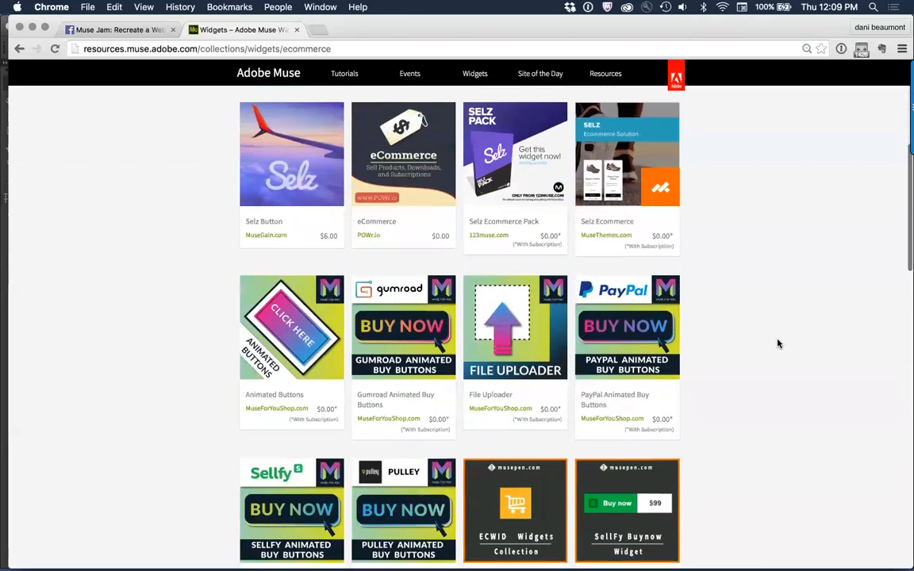
scroll(778, 342, "down", 3)
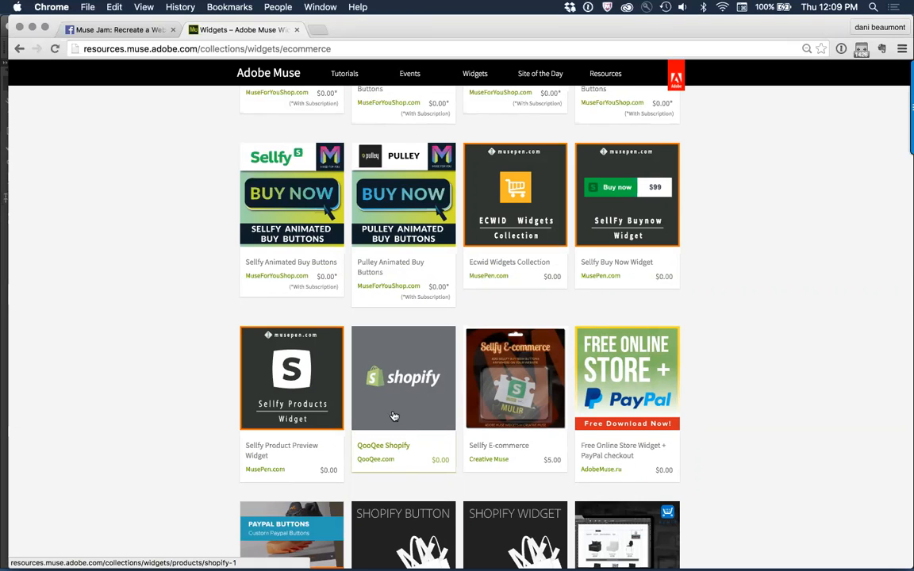
left_click(386, 447)
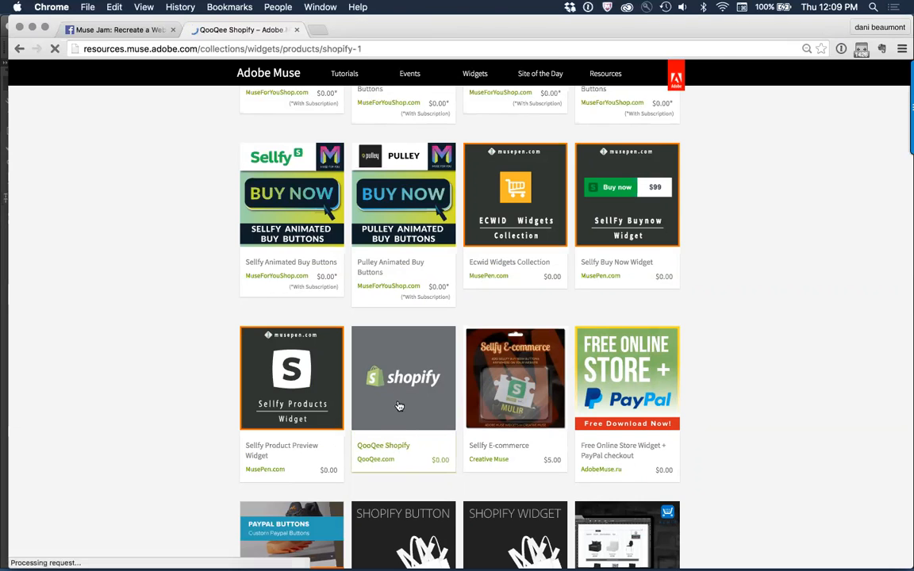
Step: Preview the QooQee Shopify widget, open its Shopify store creation page and examine the Buy Button's monthly price
left_click(534, 275)
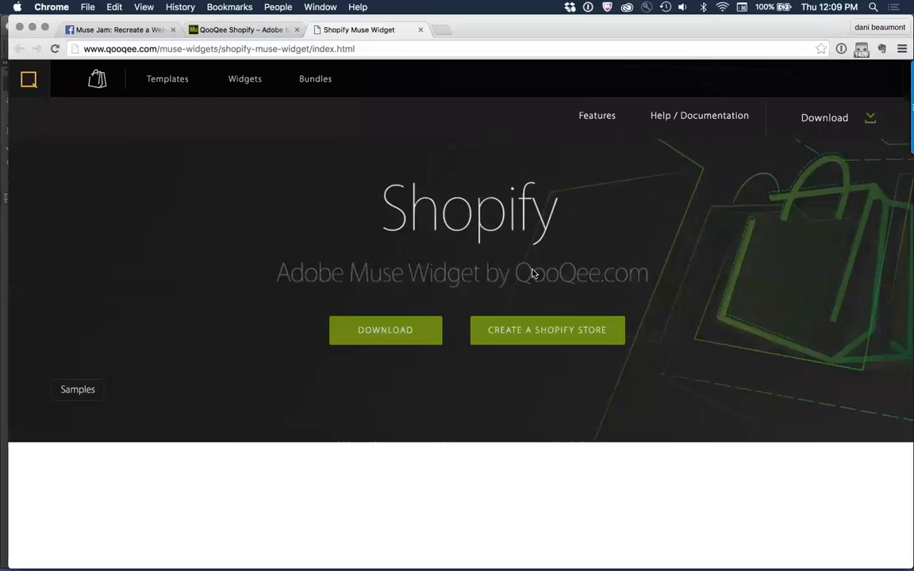
left_click(565, 341)
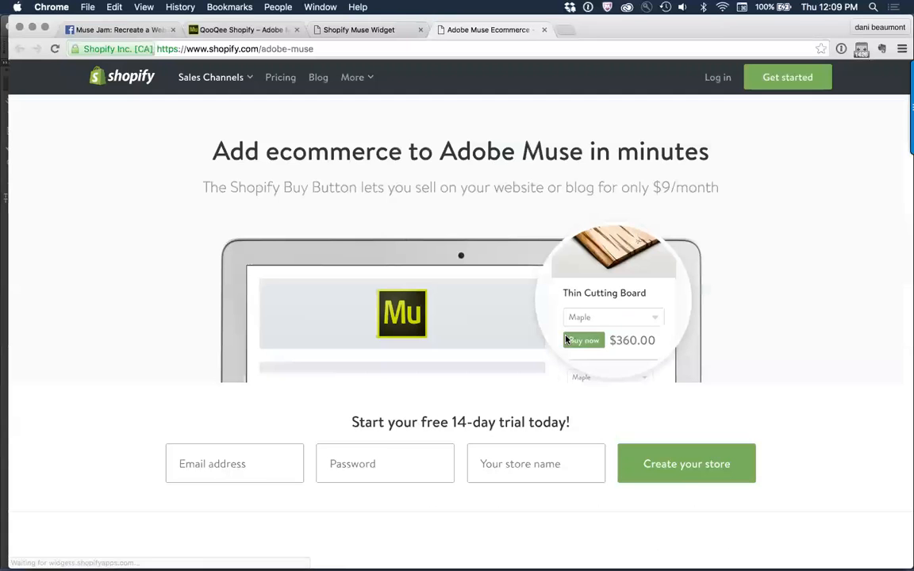
scroll(566, 340, "down", 1)
left_click_drag(653, 154, 721, 154)
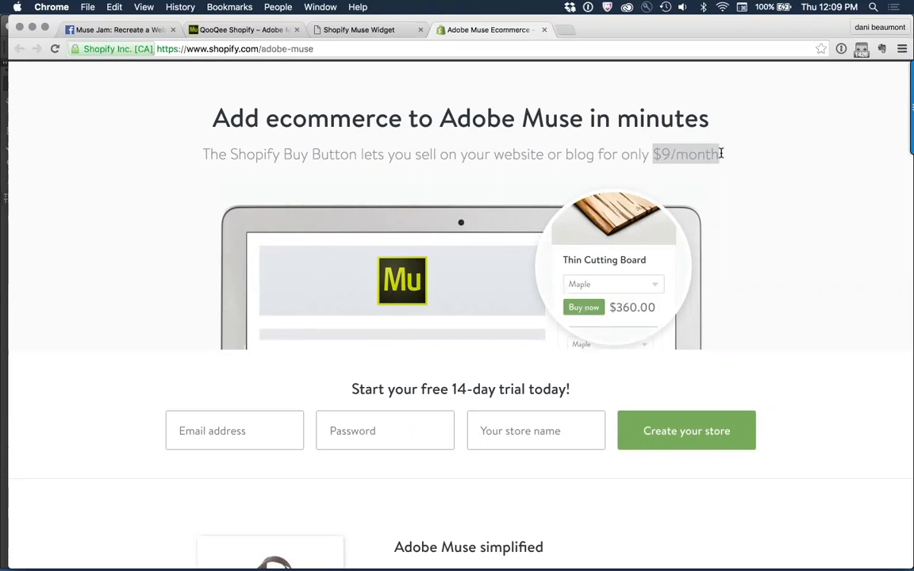
left_click(800, 175)
scroll(800, 176, "up", 1)
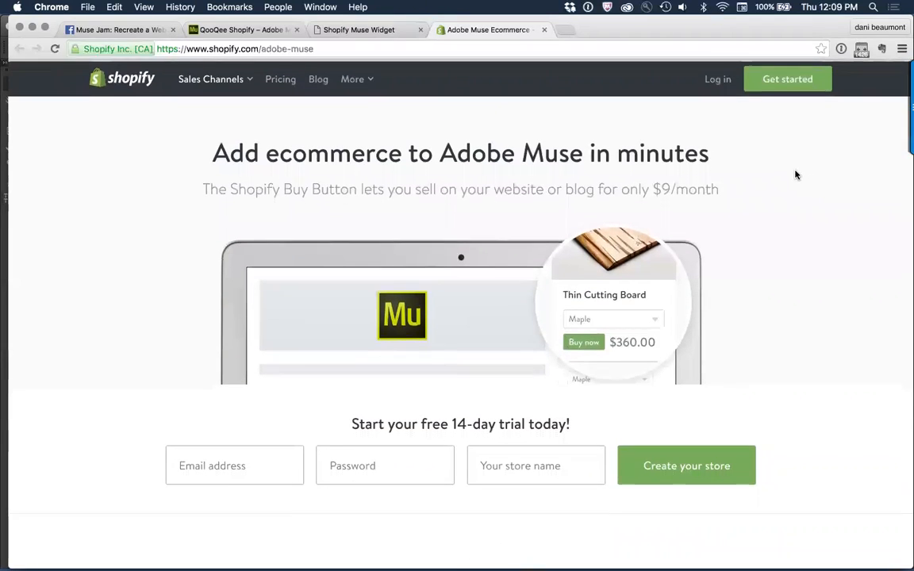
Step: Close the Shopify and QooQee pages and reopen the WoodRockz site from the Facebook event comment
left_click(545, 30)
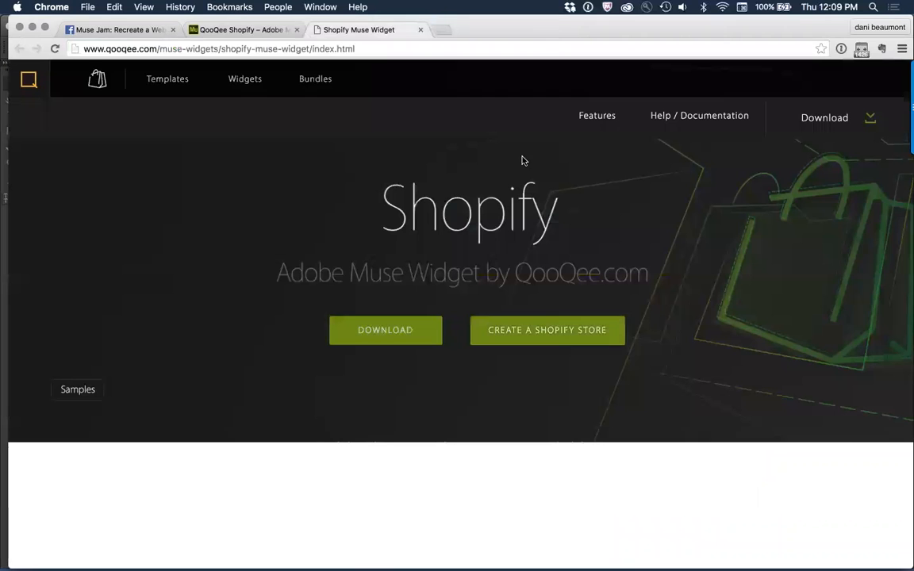
key("super+w")
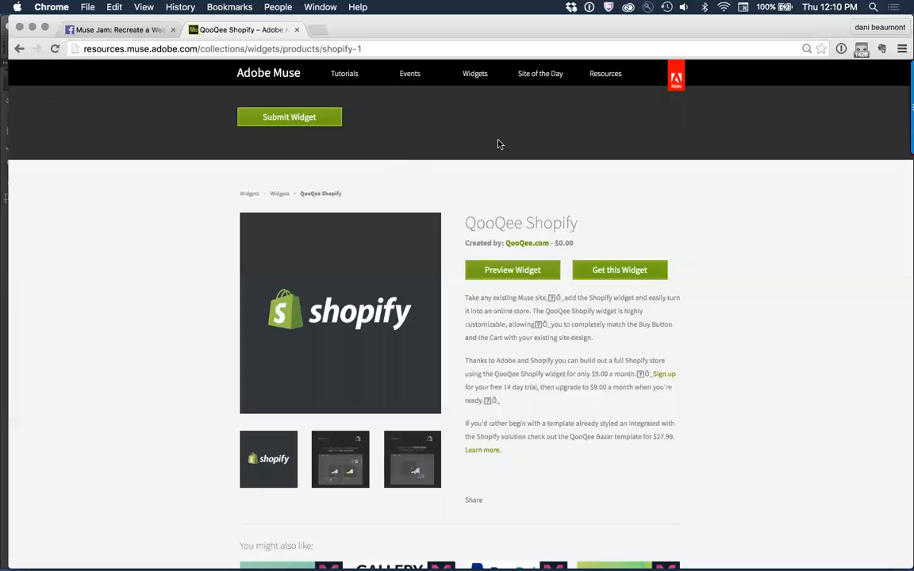
key("super+w")
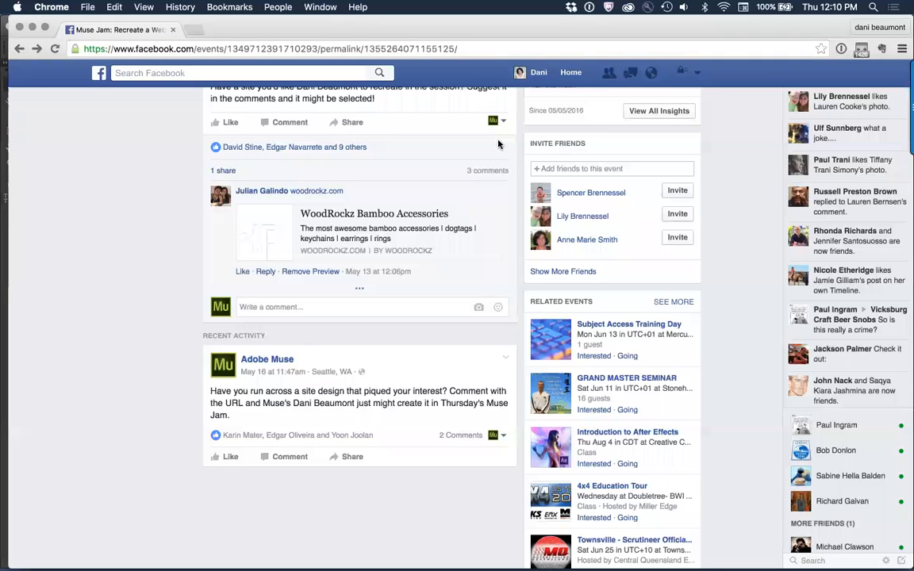
key("super+Tab")
left_click(65, 250)
left_click(316, 240)
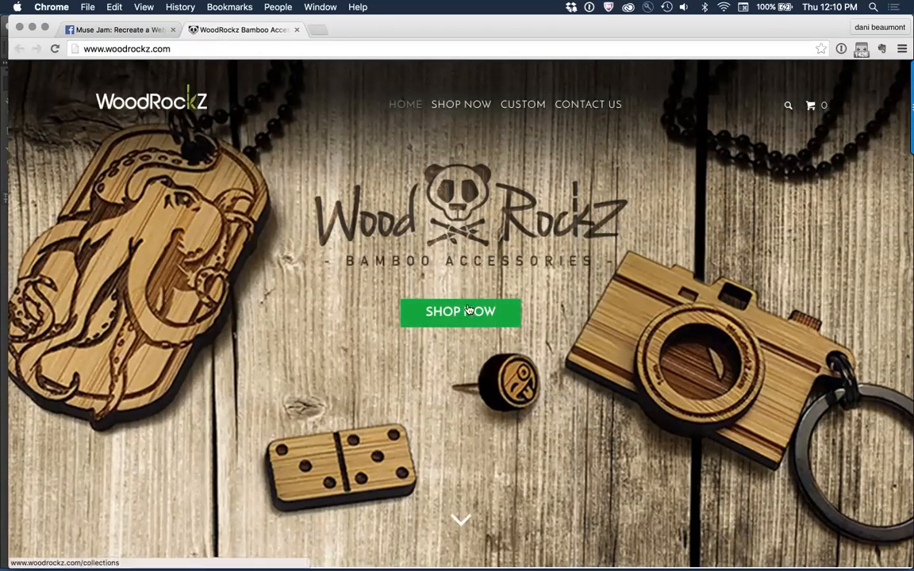
Step: Examine the scroll behaviour of the WoodRockz home page's hero area and header over the Most Popular products
scroll(579, 333, "down", 1)
scroll(579, 333, "down", 3)
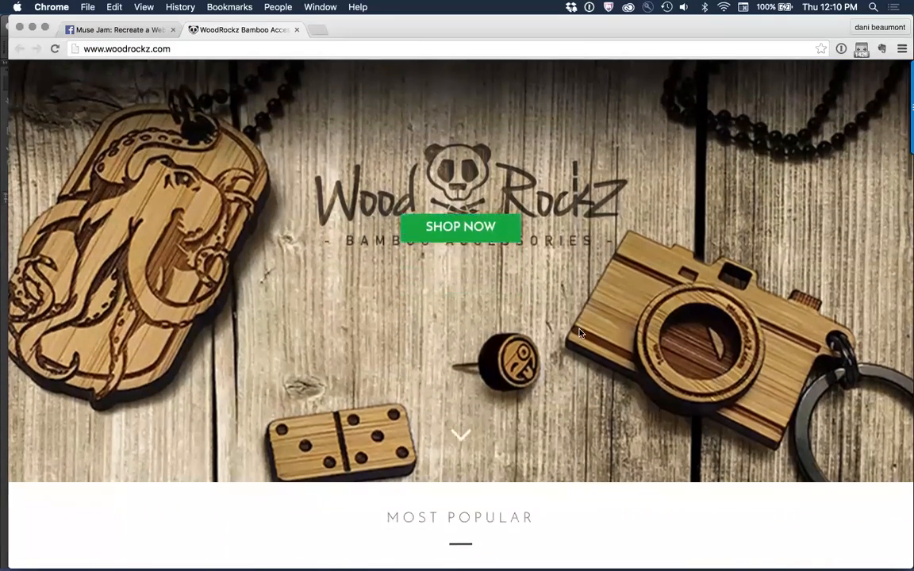
scroll(580, 333, "up", 2)
scroll(580, 334, "up", 1)
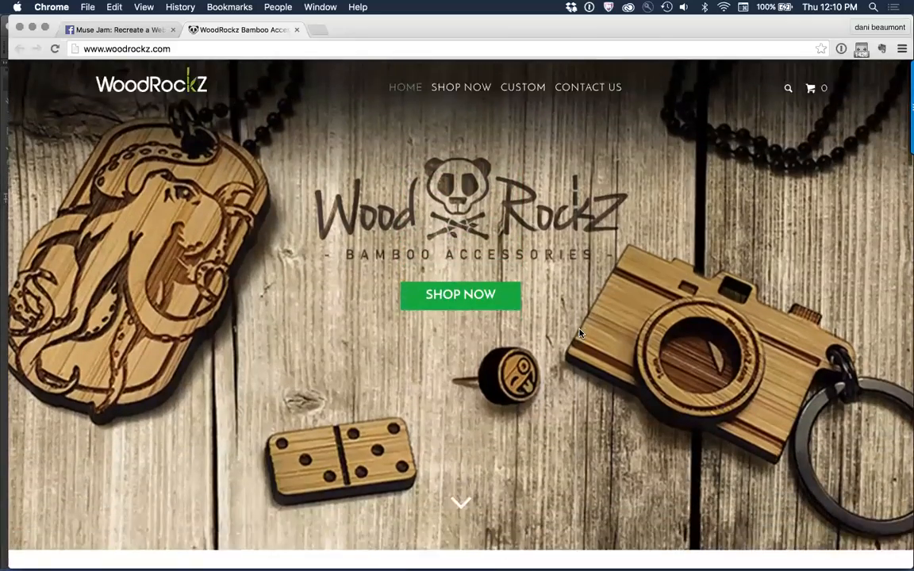
scroll(580, 333, "down", 5)
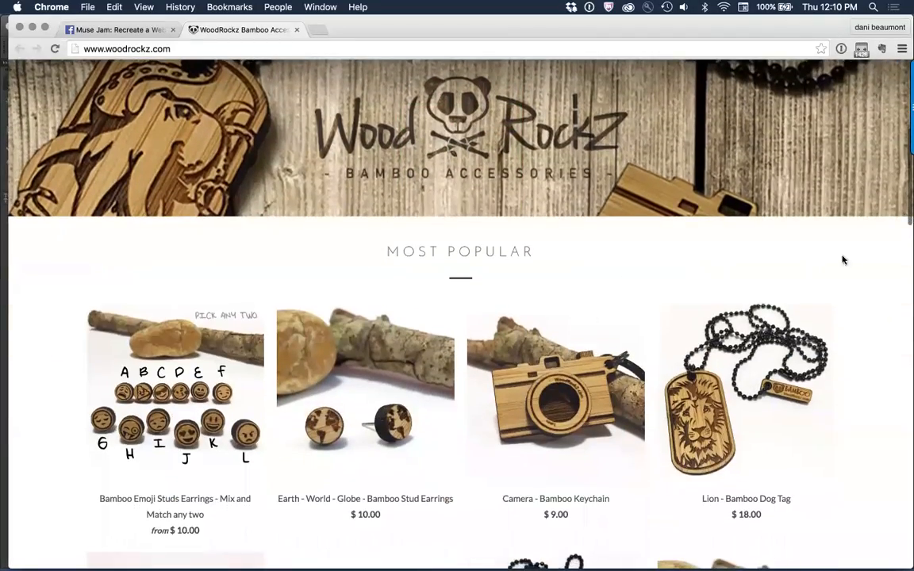
scroll(849, 260, "down", 5)
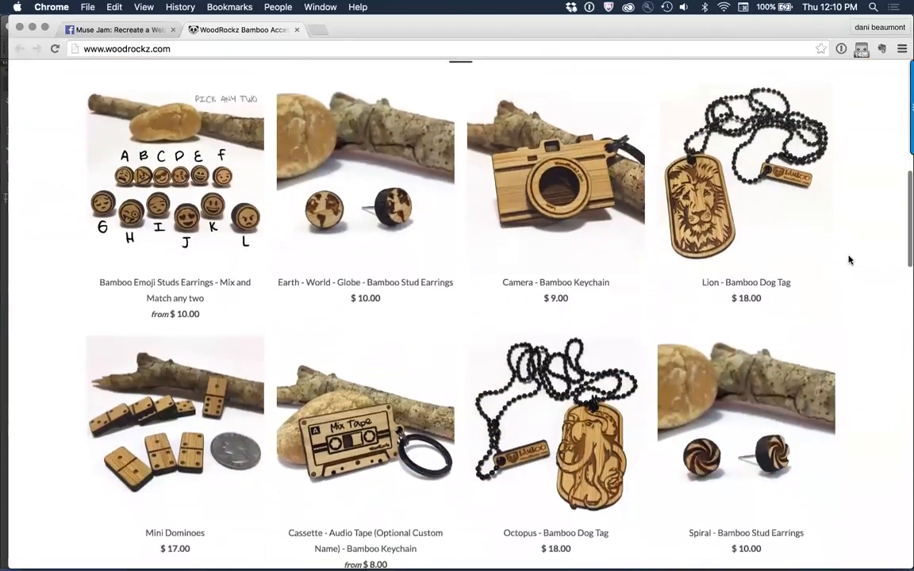
scroll(849, 259, "down", 2)
scroll(849, 259, "up", 3)
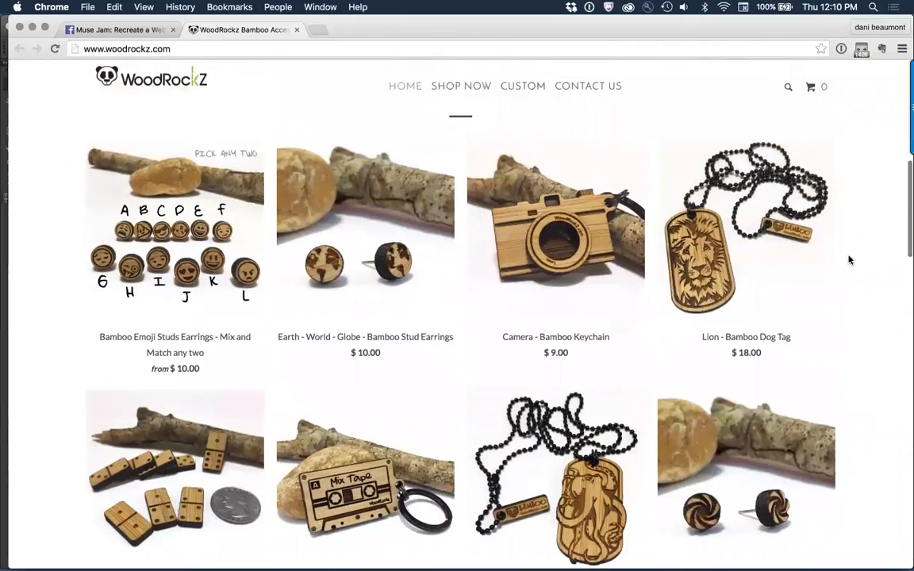
Step: Review the home page's Made to Last, bamboo information, Custom and Instagram sections down to the footer
scroll(849, 260, "down", 2)
scroll(849, 260, "down", 10)
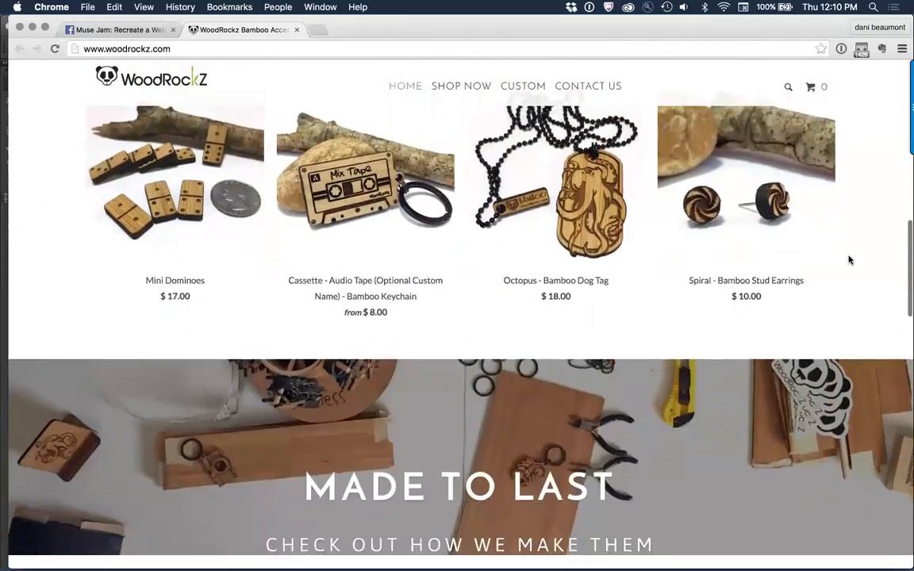
scroll(849, 260, "up", 1)
scroll(849, 260, "up", 2)
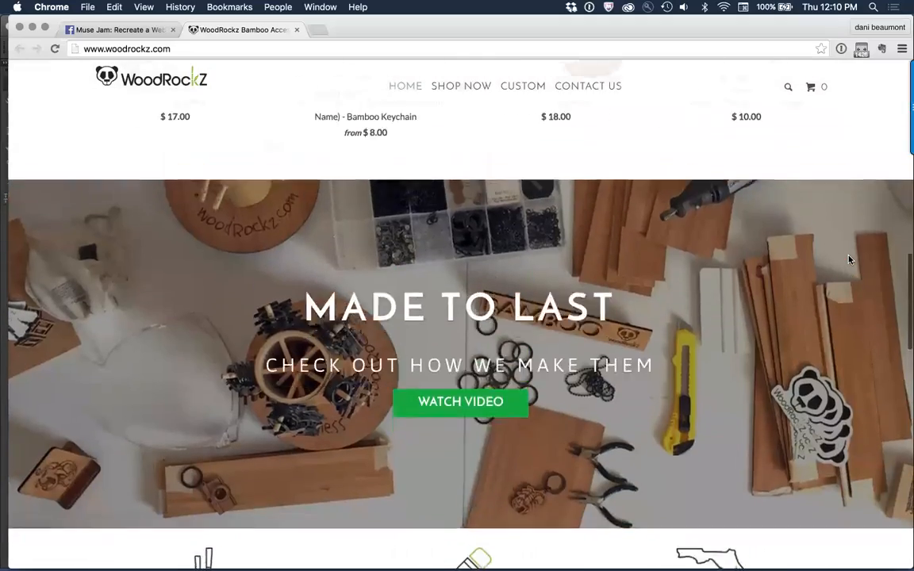
scroll(849, 260, "down", 3)
scroll(849, 259, "down", 2)
scroll(849, 260, "down", 2)
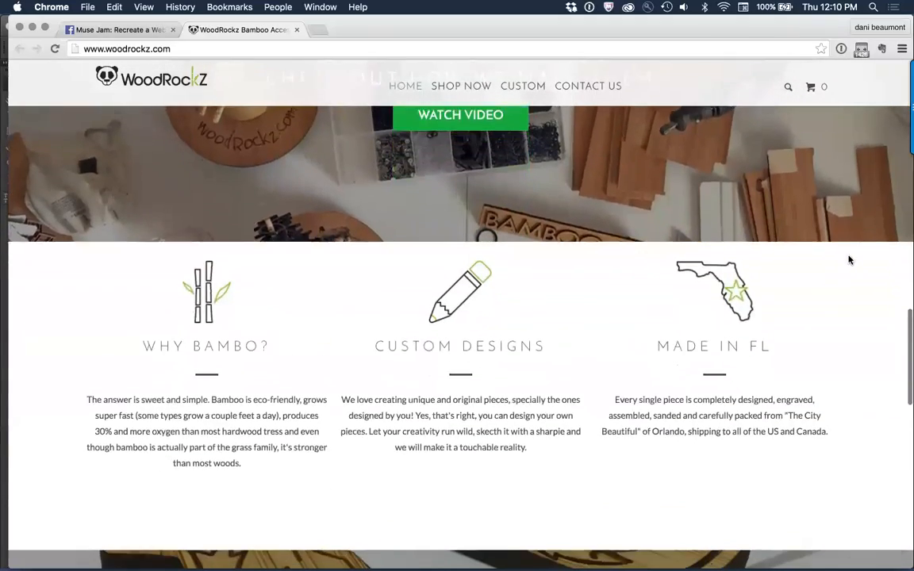
scroll(539, 423, "down", 1)
scroll(575, 439, "down", 7)
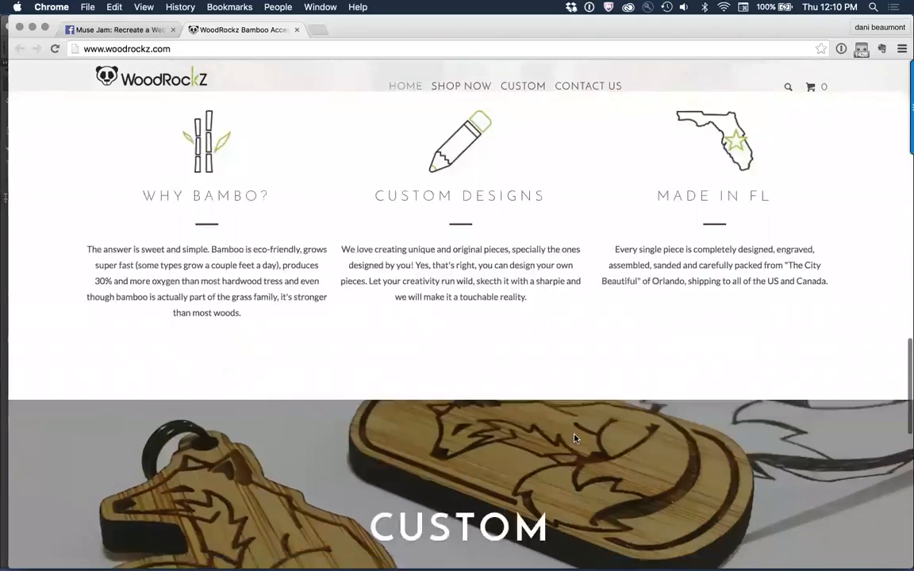
scroll(576, 439, "down", 5)
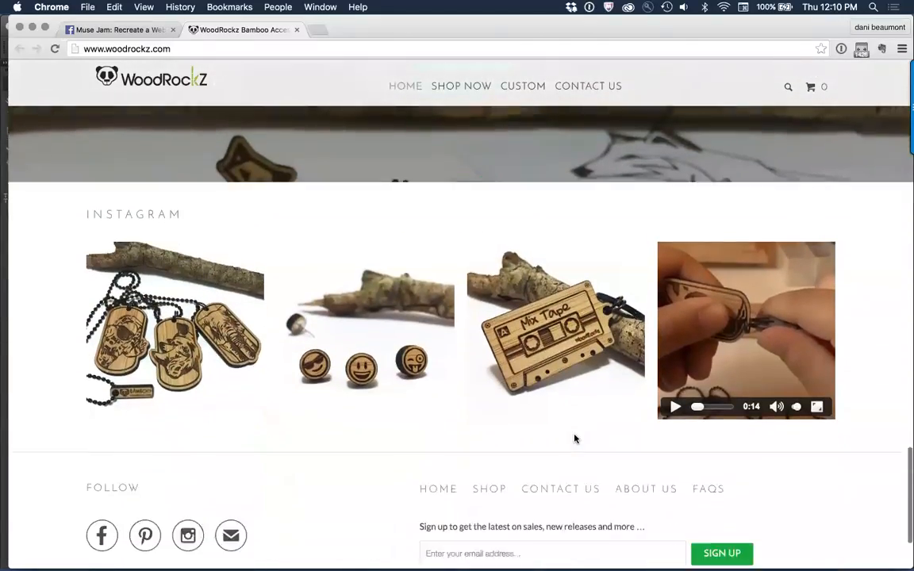
scroll(575, 435, "up", 6)
scroll(575, 436, "up", 20)
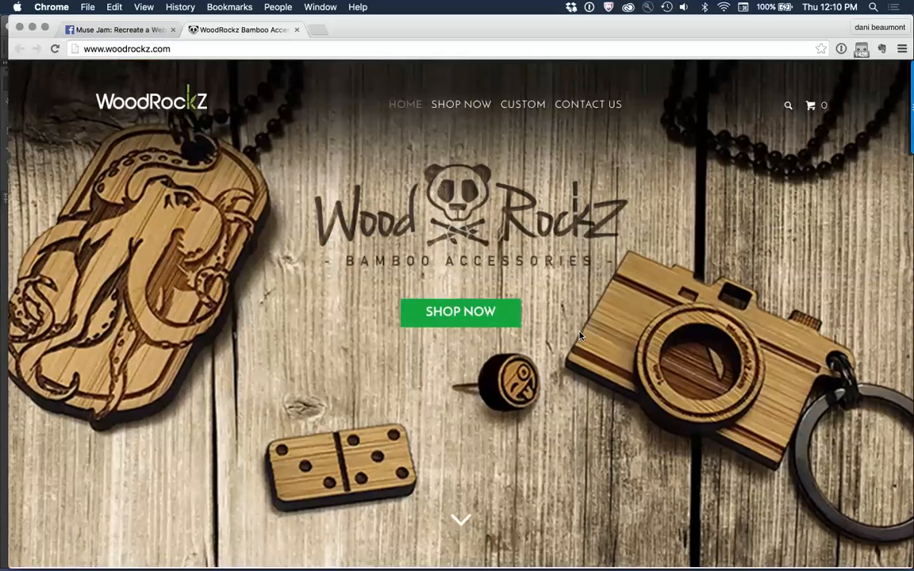
Step: View the product collections page, and review the Custom page with its order form
left_click(473, 110)
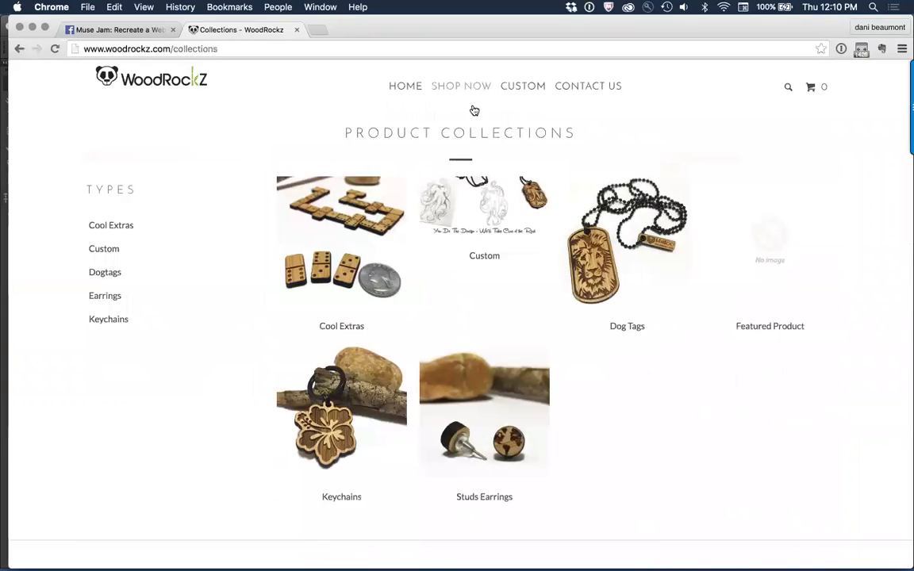
left_click(531, 86)
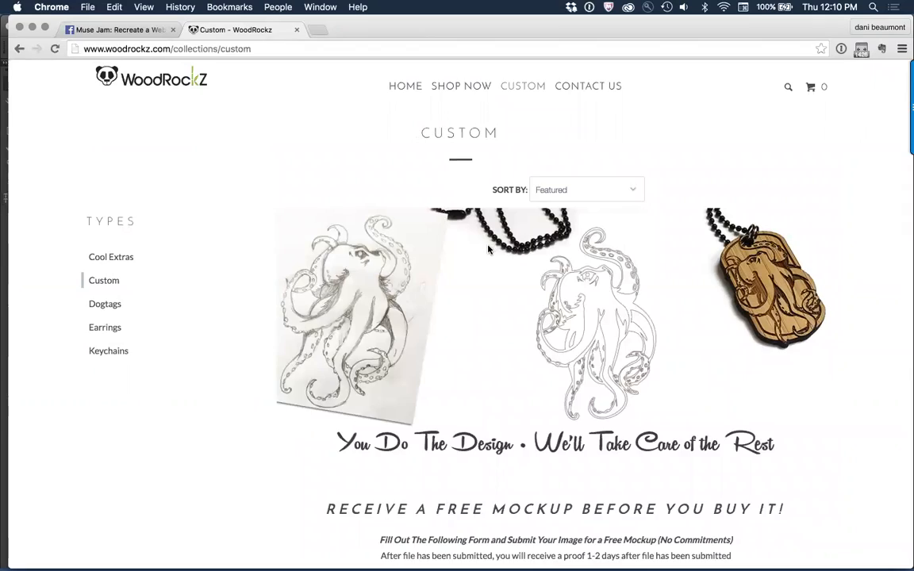
scroll(488, 249, "down", 5)
scroll(488, 249, "up", 4)
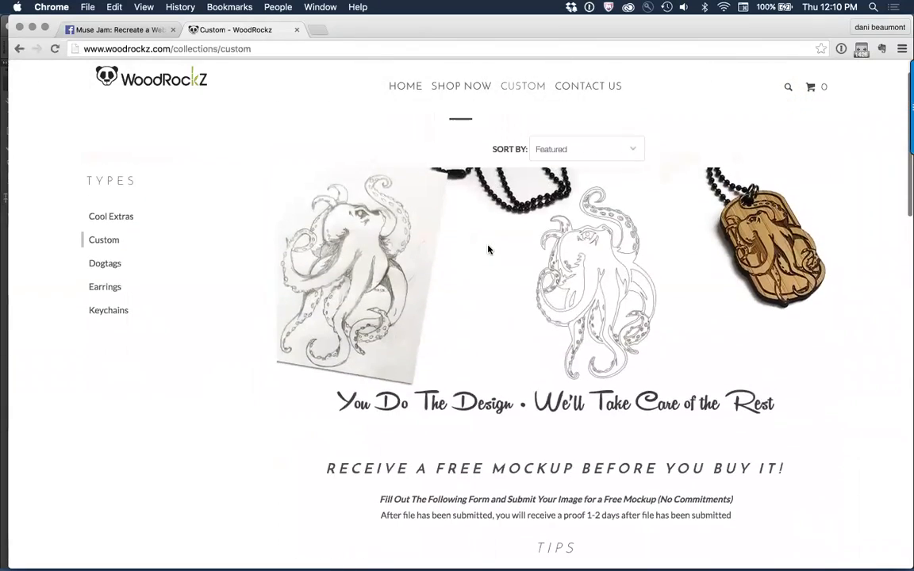
scroll(488, 249, "down", 7)
scroll(488, 249, "down", 10)
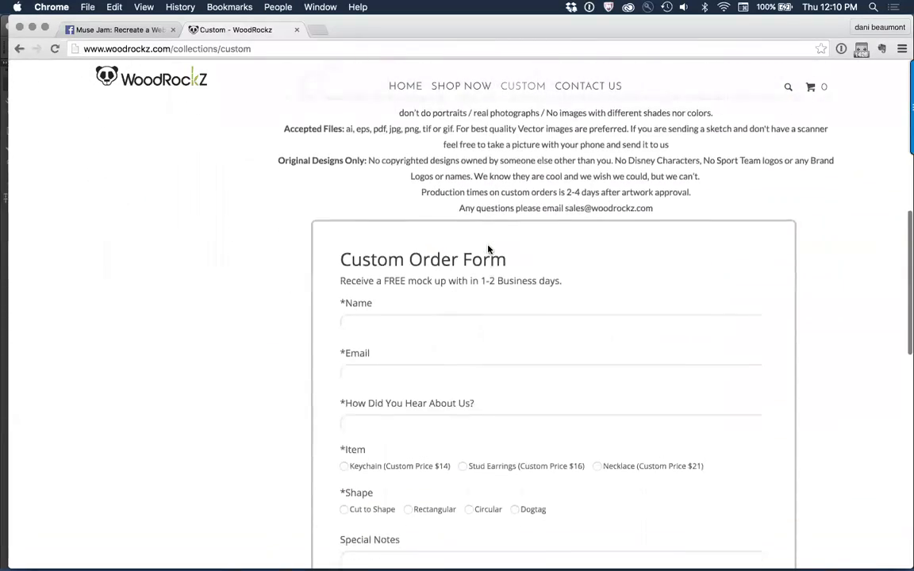
scroll(488, 249, "down", 4)
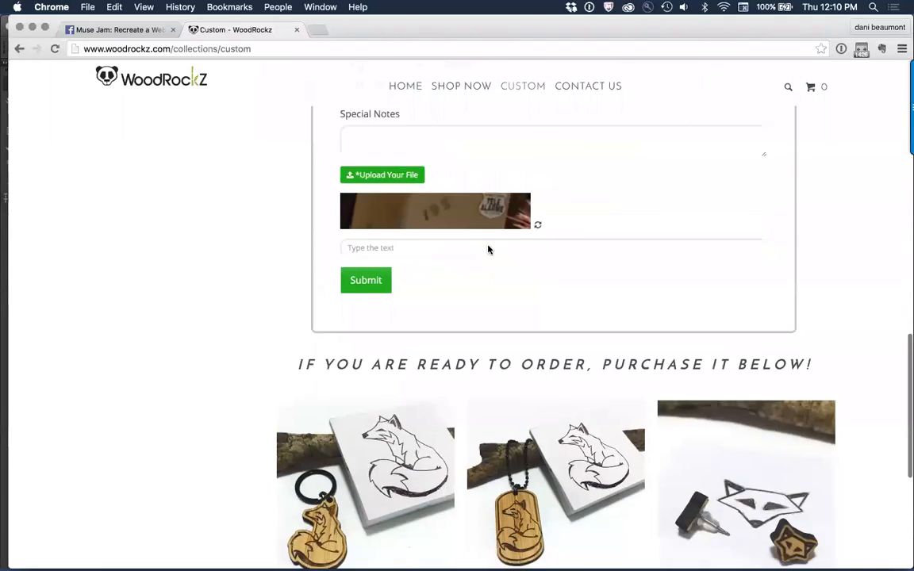
scroll(488, 250, "up", 15)
Step: Review the Contact Us page's message form, map and footer, and return to the WoodRockz home page
left_click(593, 89)
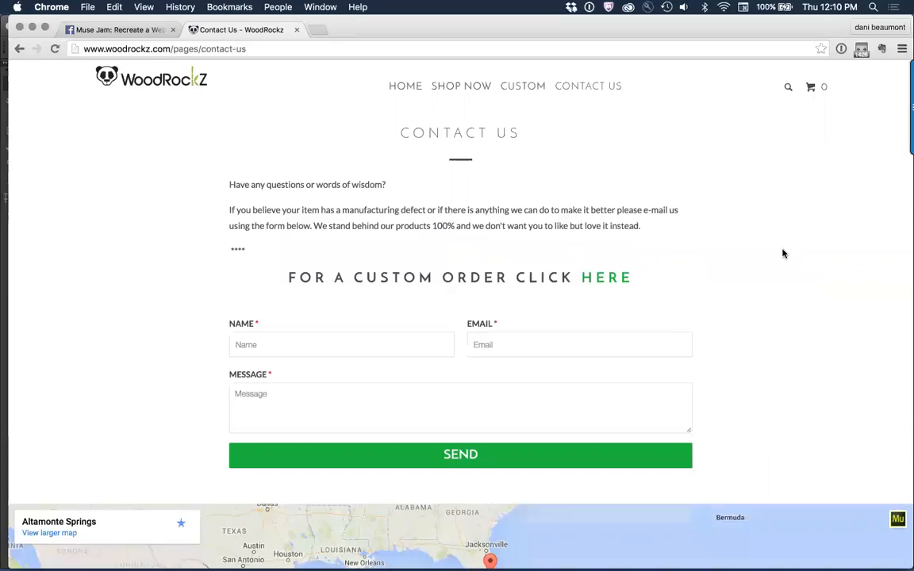
scroll(782, 253, "down", 4)
scroll(783, 253, "down", 2)
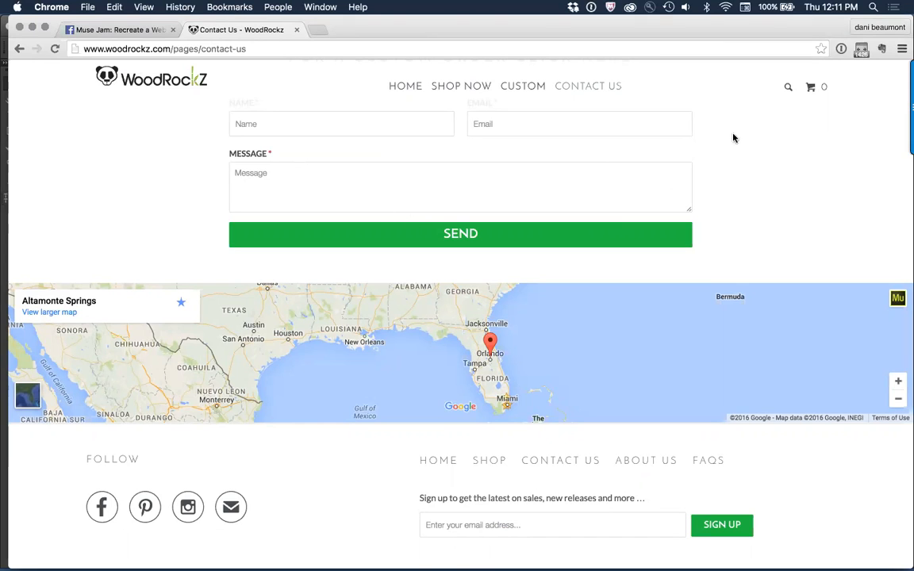
scroll(733, 138, "up", 3)
scroll(733, 138, "down", 2)
scroll(733, 138, "up", 2)
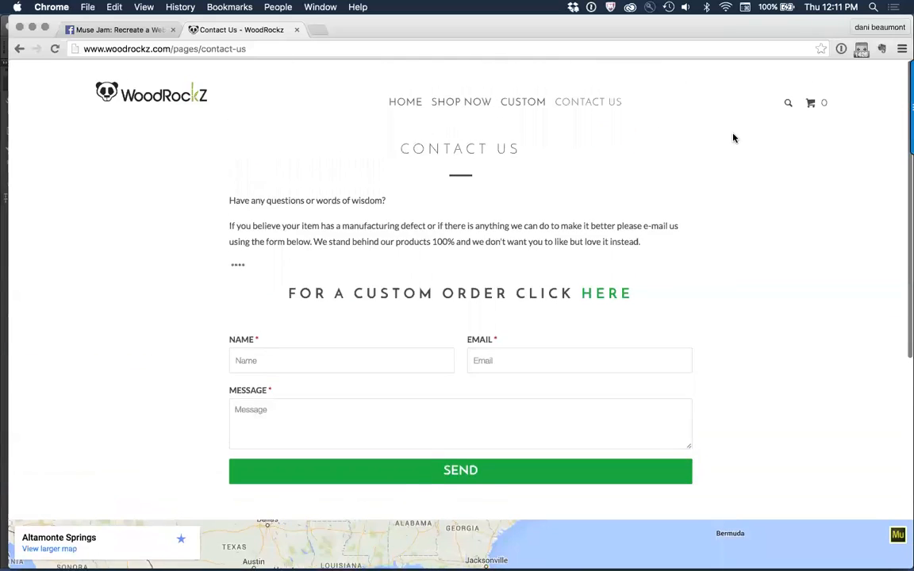
scroll(734, 138, "down", 1)
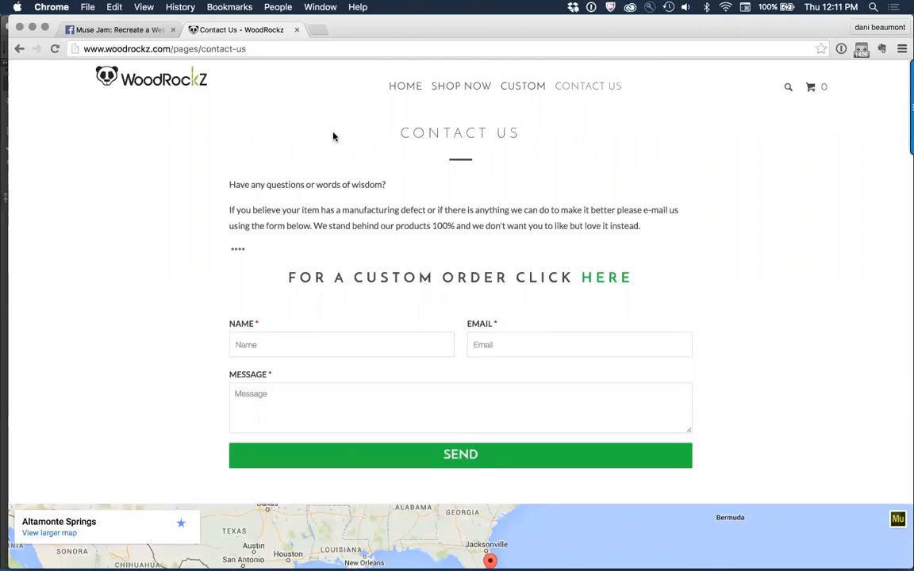
left_click(142, 85)
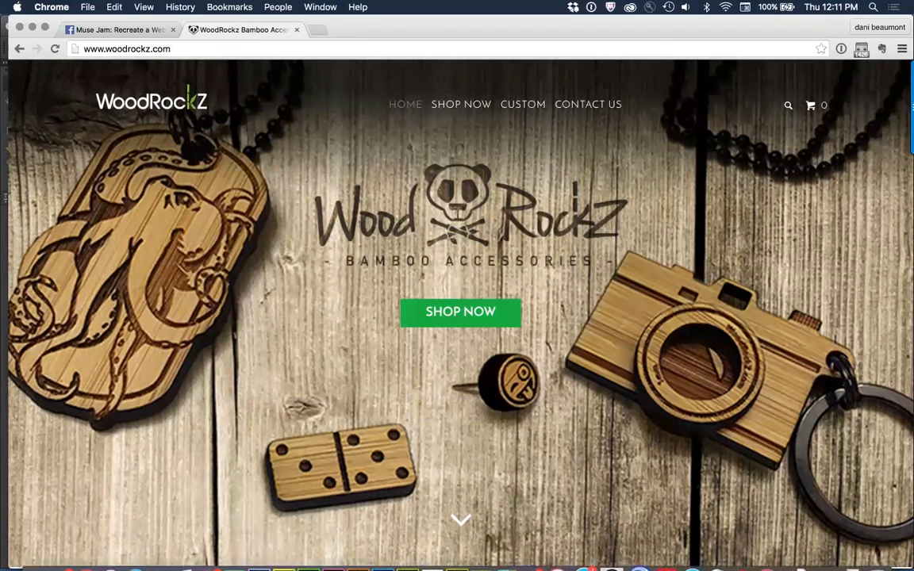
Step: Search the computer for "site" and launch SiteSucker
mouse_move(609, 546)
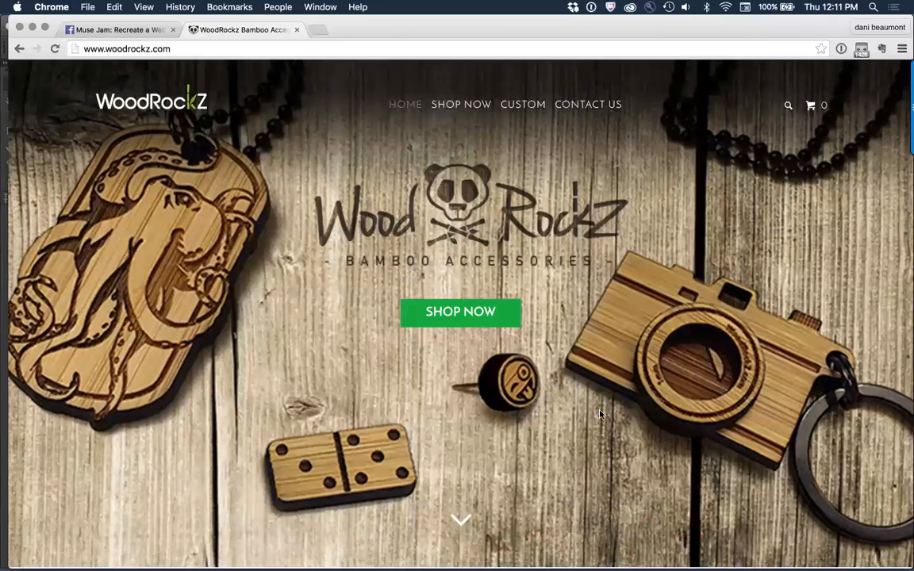
key("super+space")
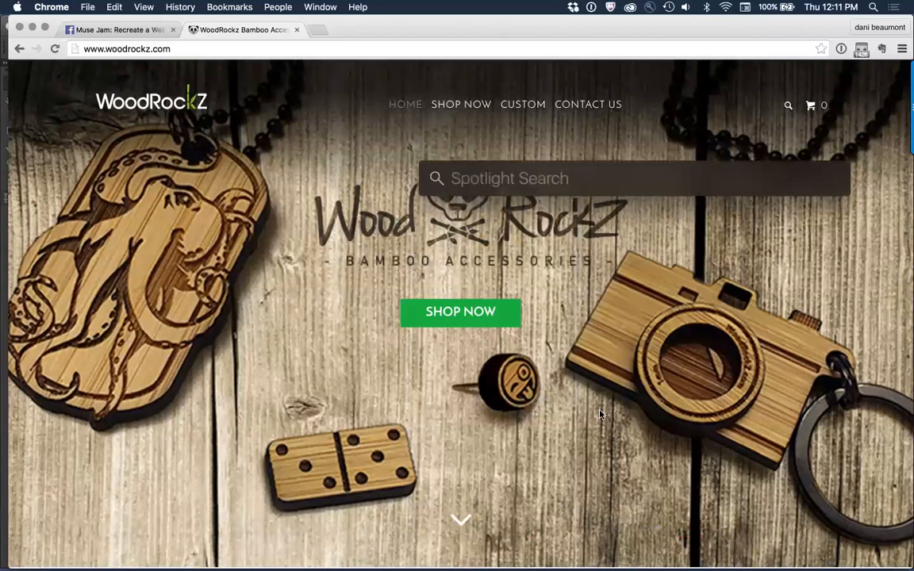
type("site")
key("Return")
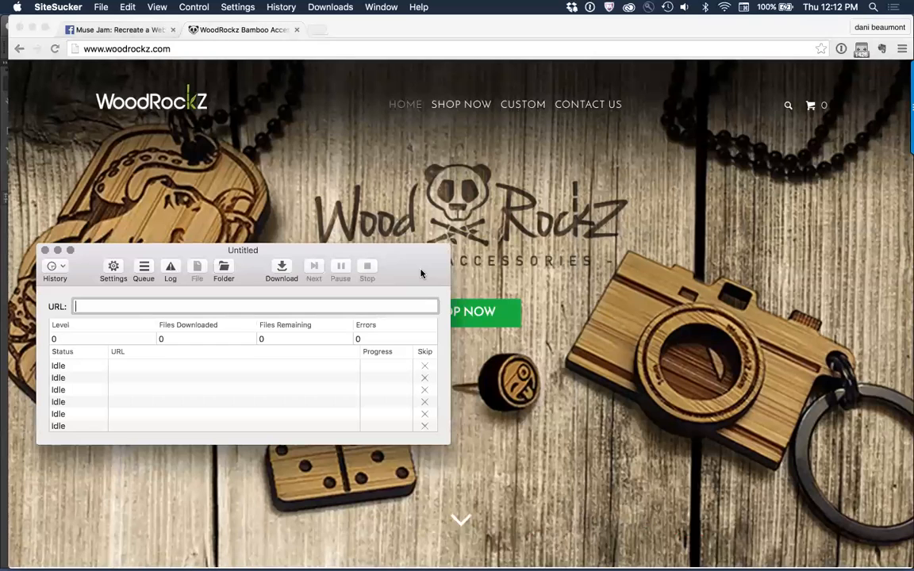
Step: Switch back to Chrome and examine the options for opening or saving the WoodRockz header logo image
left_click(268, 189)
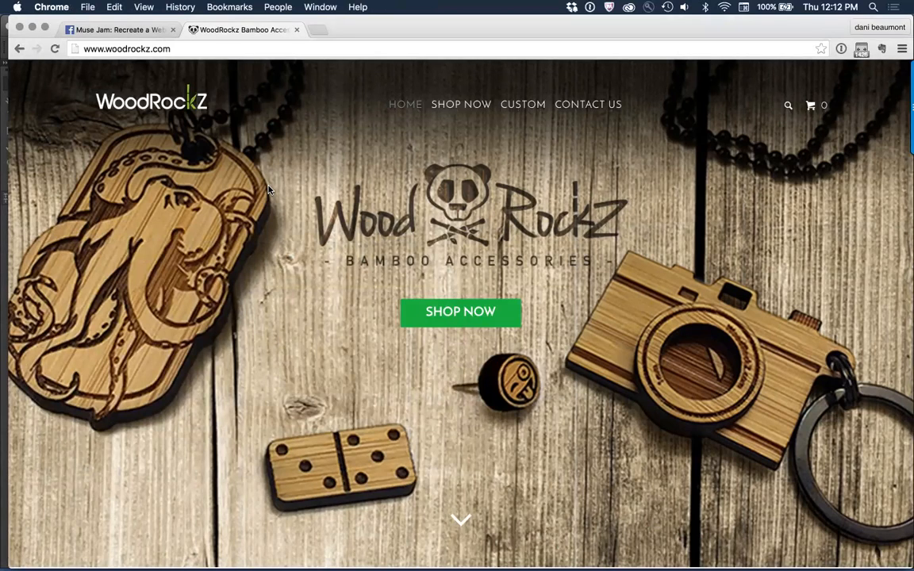
right_click(170, 104)
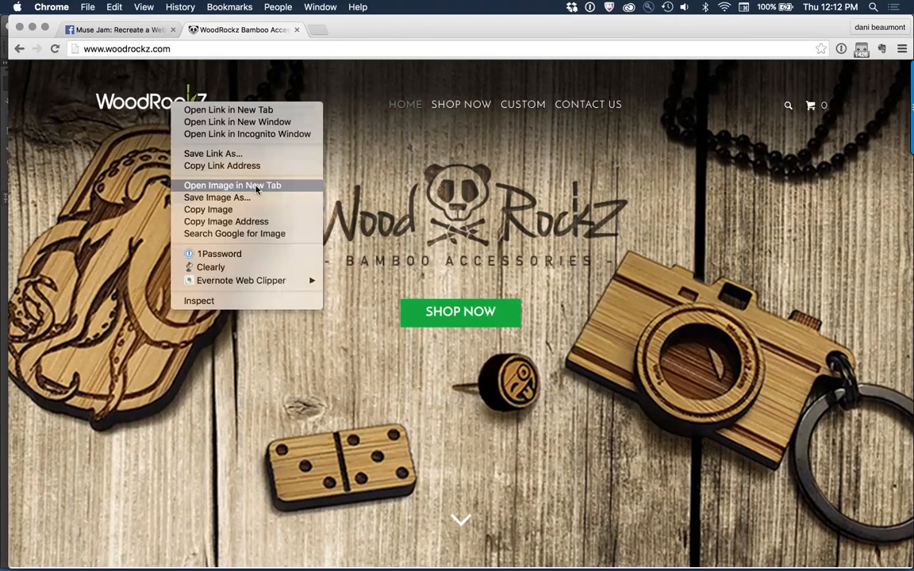
left_click(403, 187)
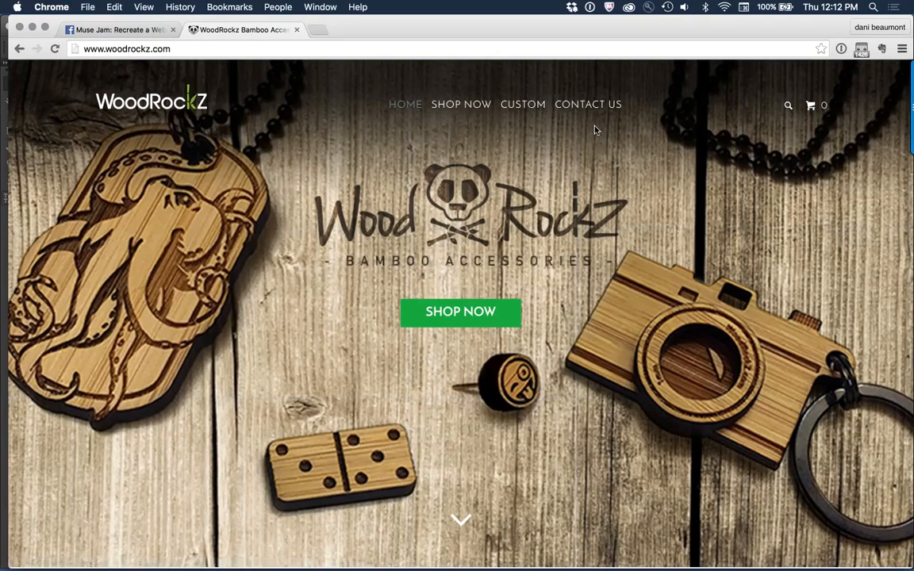
left_click_drag(627, 106, 349, 111)
left_click(380, 149)
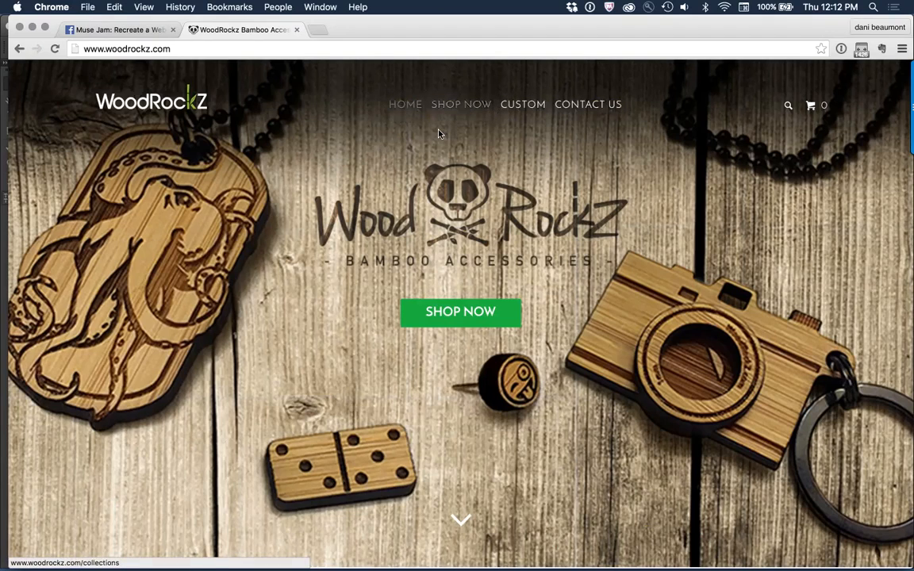
left_click_drag(496, 104, 436, 107)
left_click(503, 143)
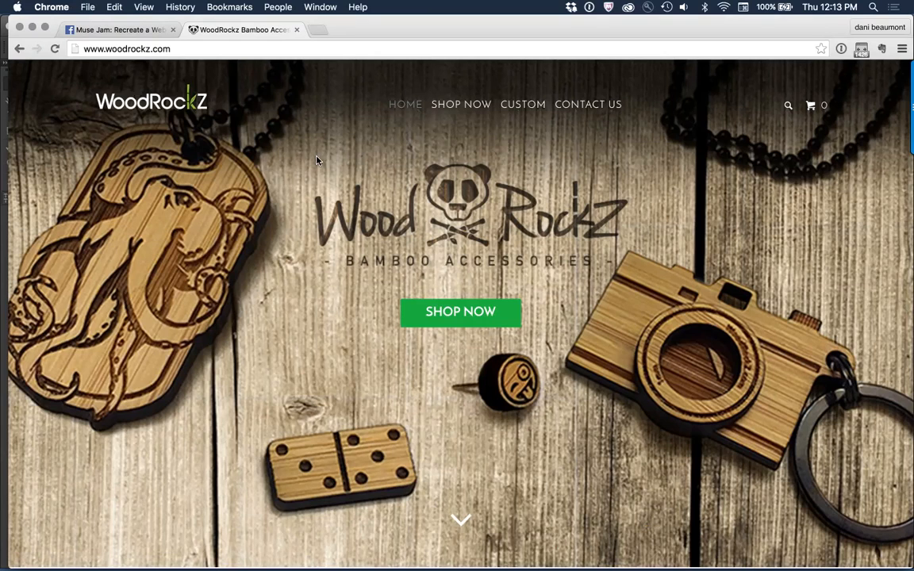
Step: Switch to Adobe Muse and close the open Website-2 site
key("super+Tab")
key("super+Tab")
key("super+Tab")
key("super+Tab")
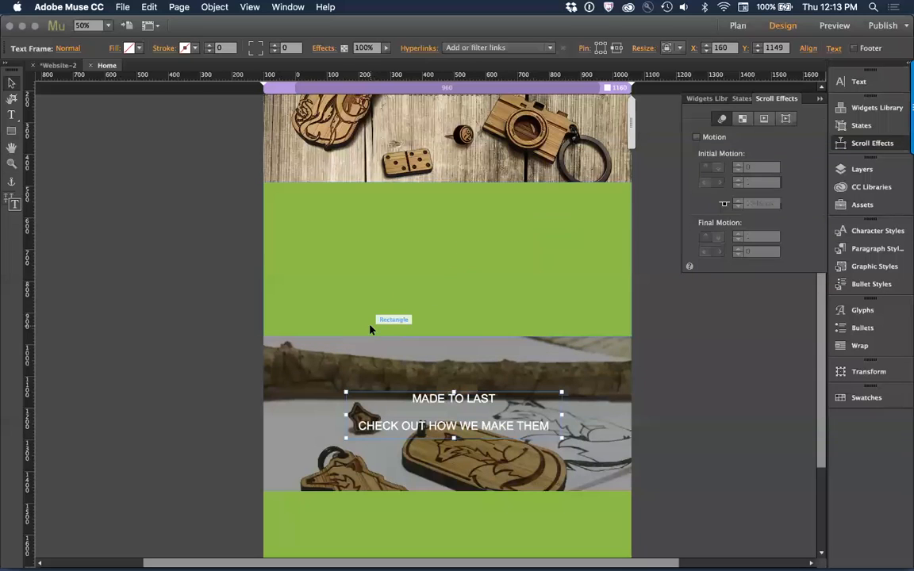
key("super+q")
left_click(451, 315)
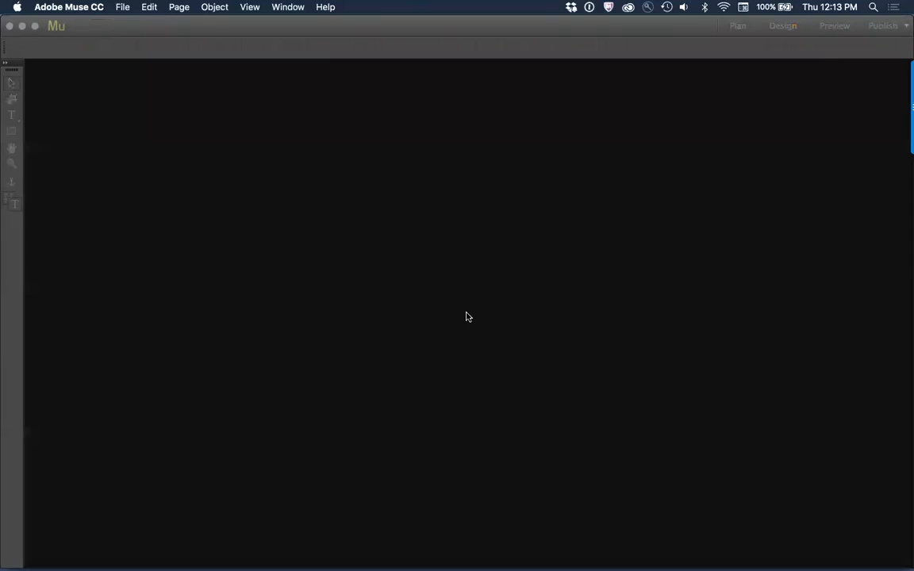
Step: Create a new site with a fixed-width layout and open its Home page for design
left_click(213, 234)
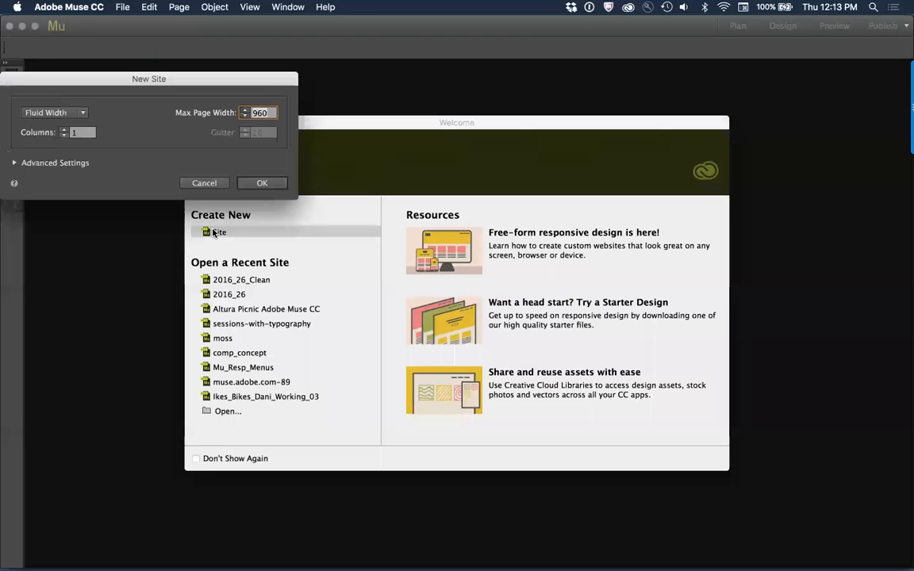
left_click(56, 113)
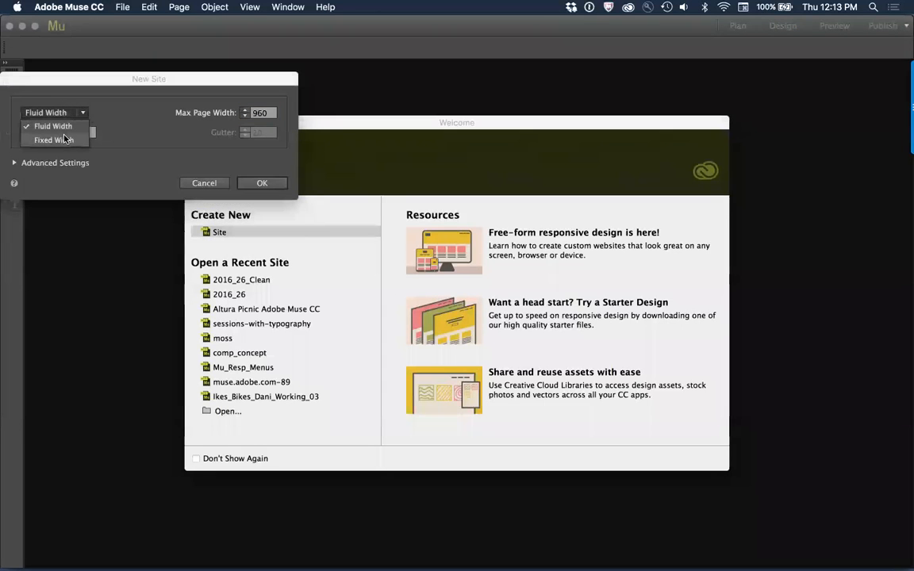
left_click(64, 139)
left_click(261, 183)
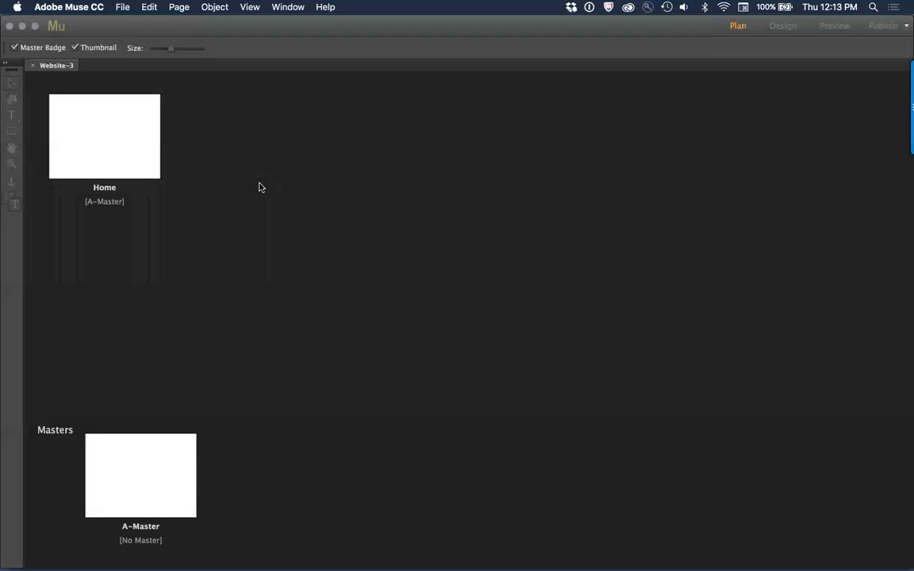
double_click(108, 135)
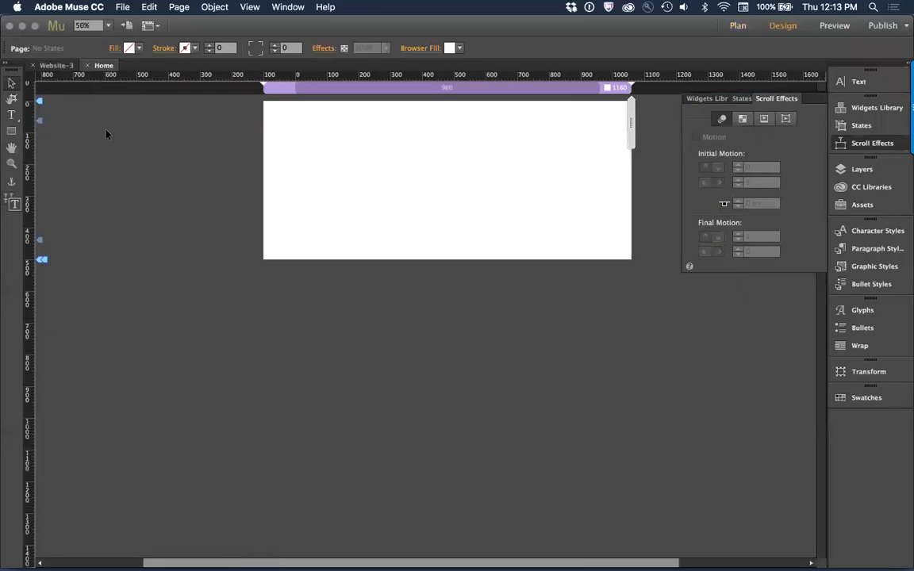
Step: Check the WoodRockz home page's footer links in Chrome, and rename the Home page as HOME in Muse's site plan
key("super+Tab")
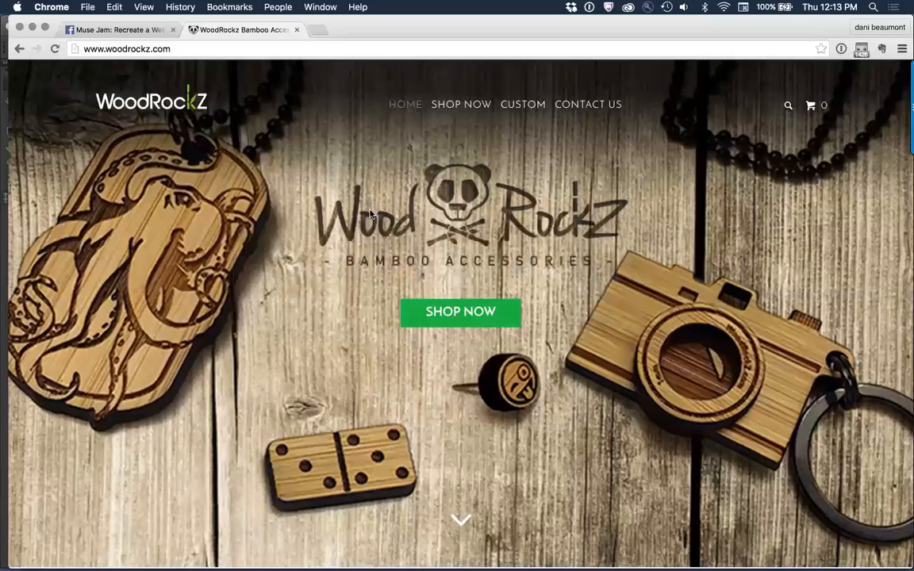
scroll(424, 331, "down", 10)
scroll(424, 330, "down", 20)
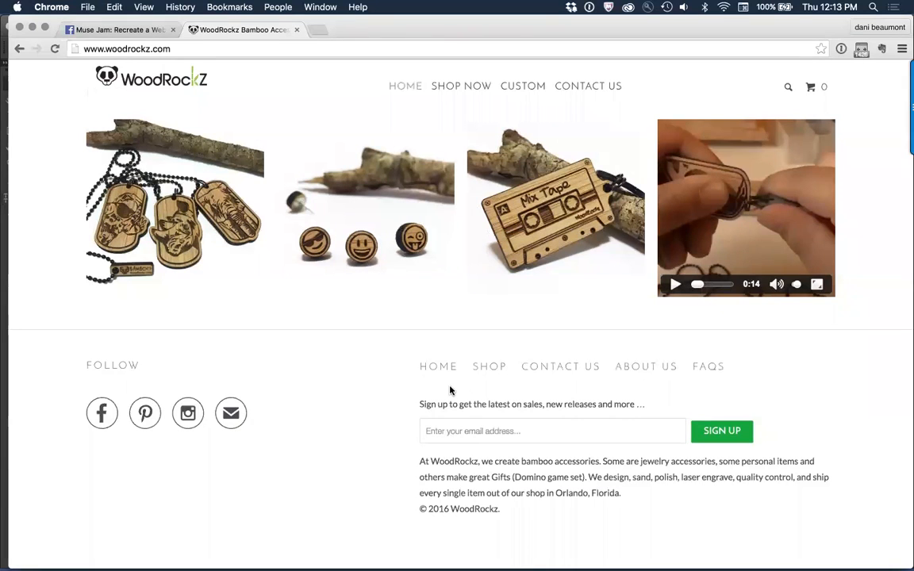
key("super+Tab")
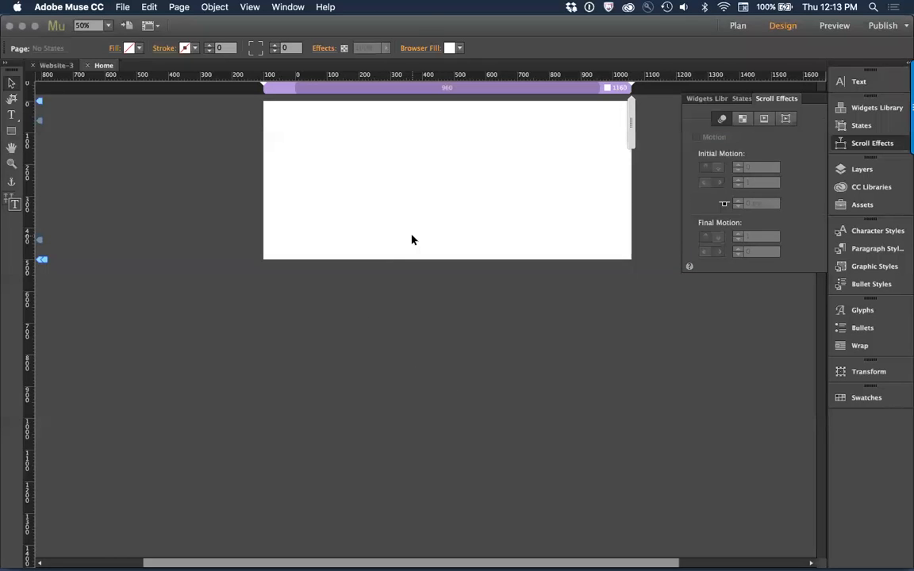
key("super+j")
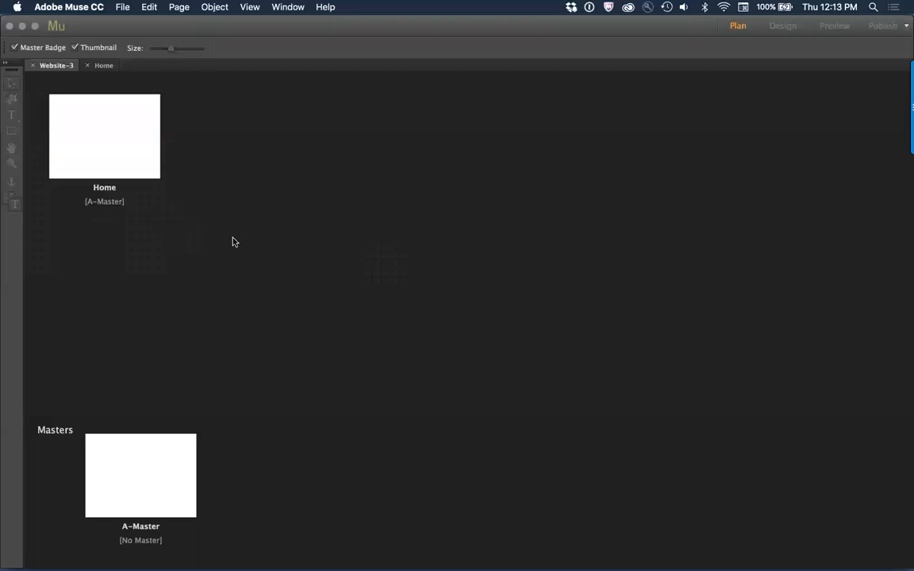
double_click(108, 194)
type("HOME")
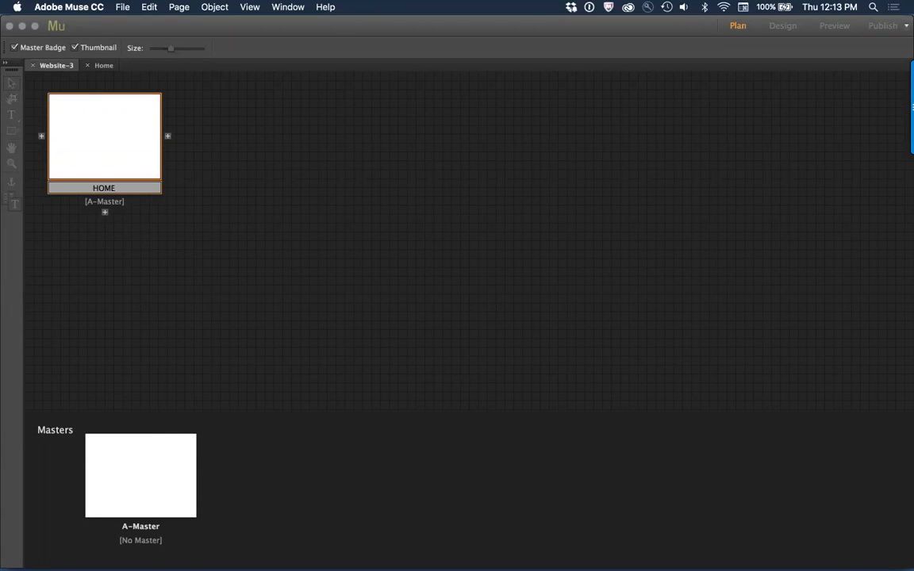
Step: Add a top-level page named SHOP directly after the HOME page
key("super+Tab")
key("super+Tab")
key("super+shift+p")
type("SHOP")
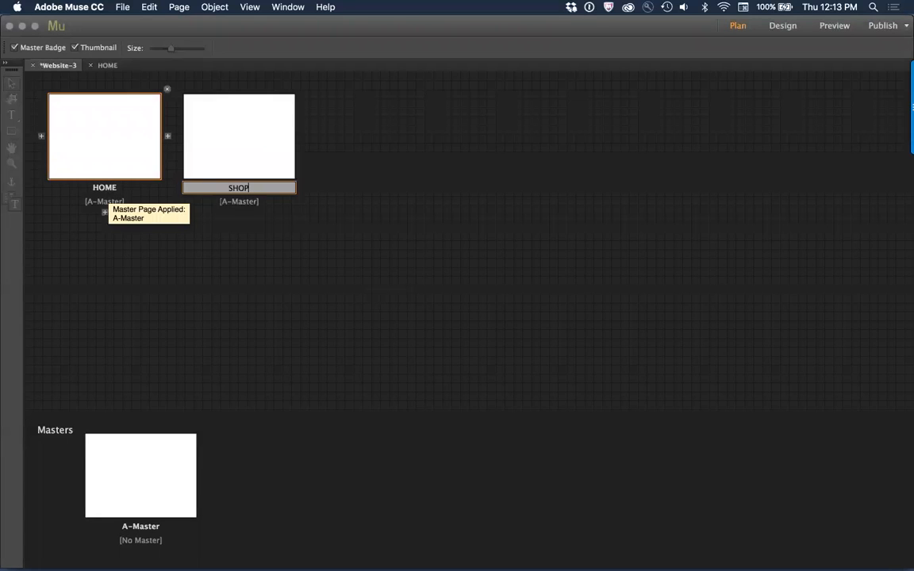
Step: Add another top-level page after SHOP and name it CONTACT US
key("super+shift+p")
key("super+Tab")
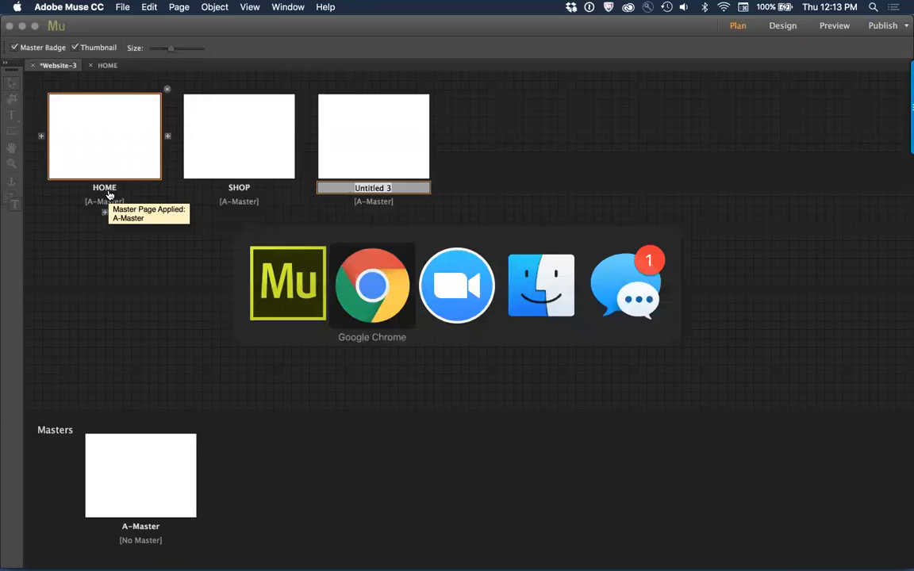
key("super+Tab")
left_click(376, 189)
double_click(381, 189)
type("CN")
key("BackSpace")
type("ONTACT US")
left_click(421, 287)
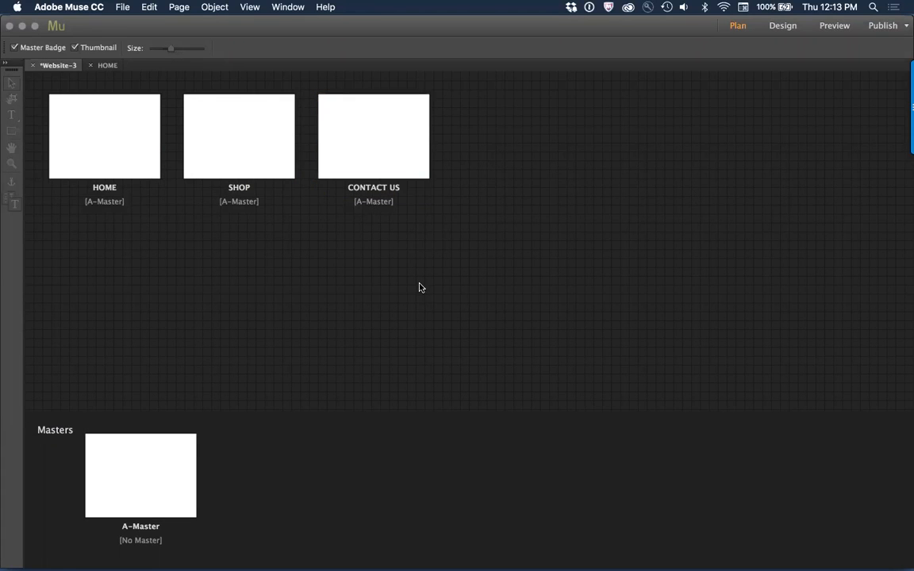
Step: Check the footer links in Chrome, and add a page named ABOUT US after CONTACT US in Muse
key("super+Tab")
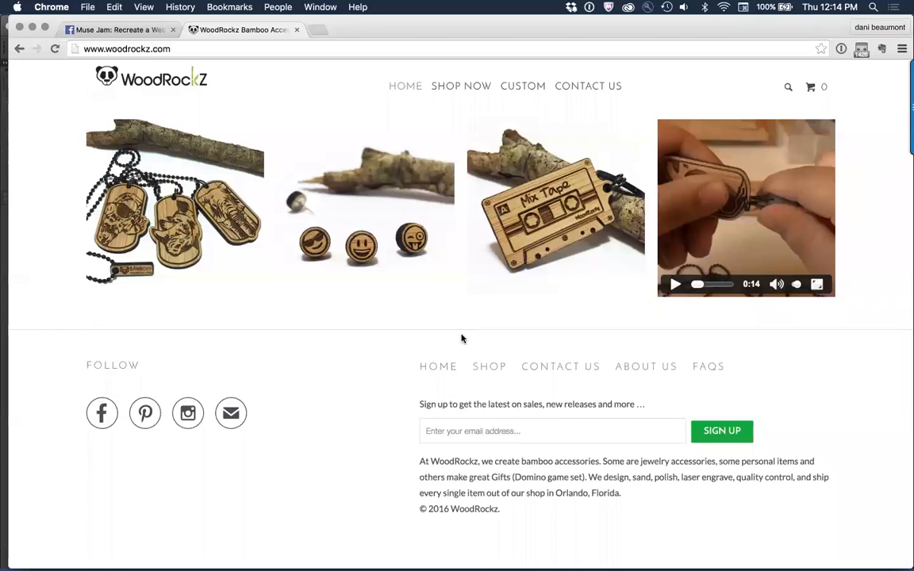
key("super+Tab")
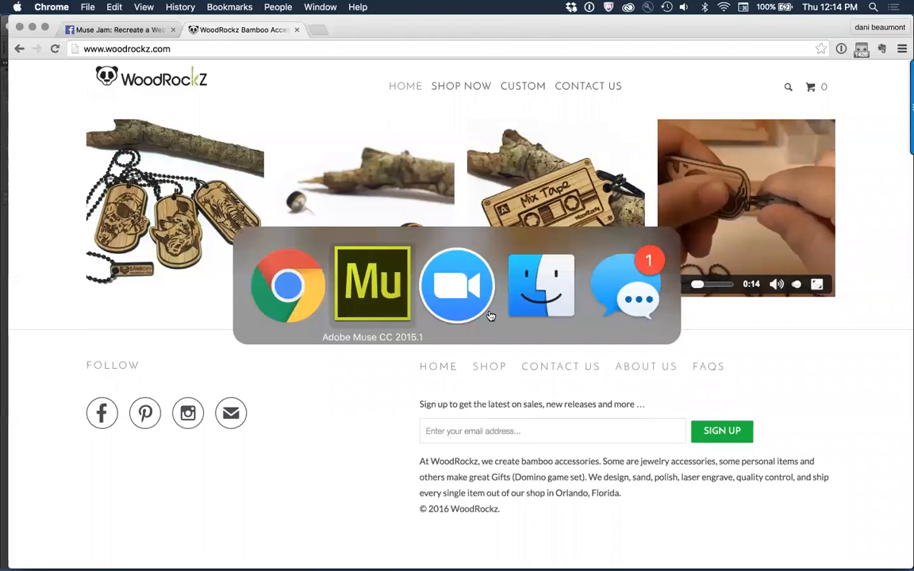
left_click(445, 136)
type("ABOUT US")
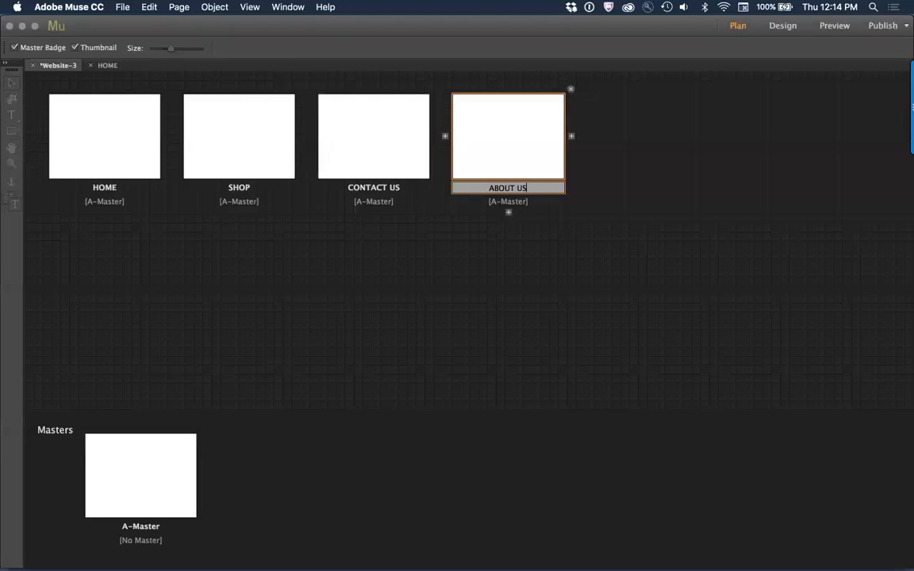
Step: Add a top-level page named FAQS after the ABOUT US page
left_click(572, 135)
type("FA")
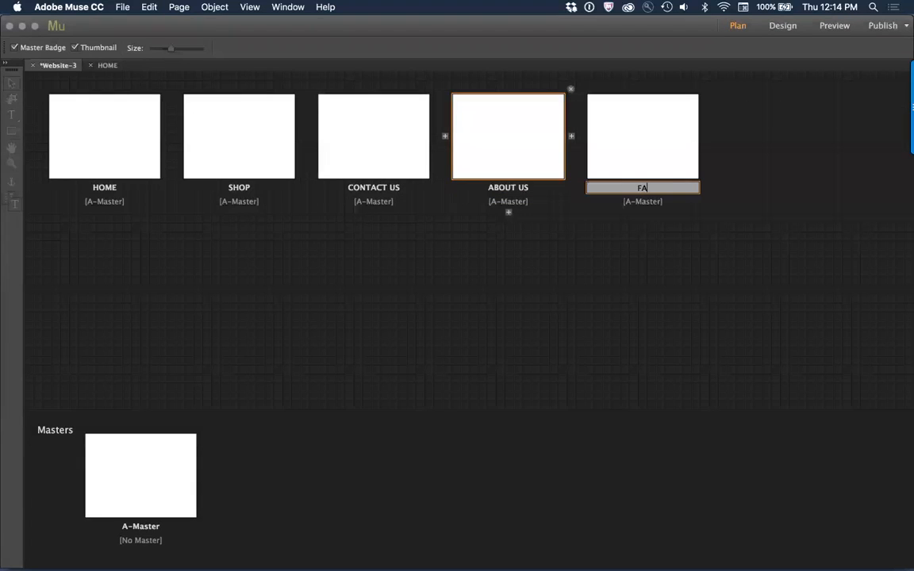
type("QS")
left_click(472, 247)
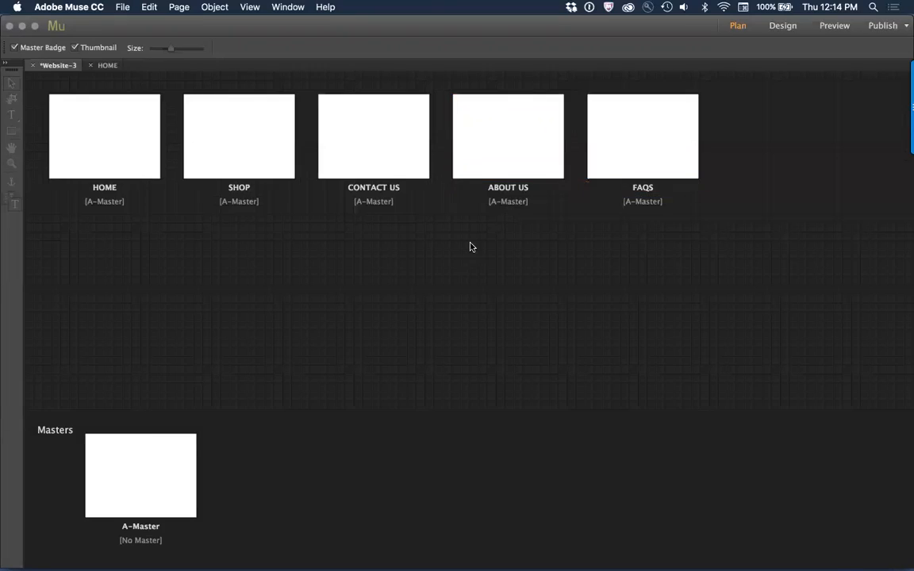
Step: Check the WoodRockz header links in Chrome, and add a page named CUSTOM in Muse as a child of CONTACT US
key("super+Tab")
scroll(488, 332, "up", 20)
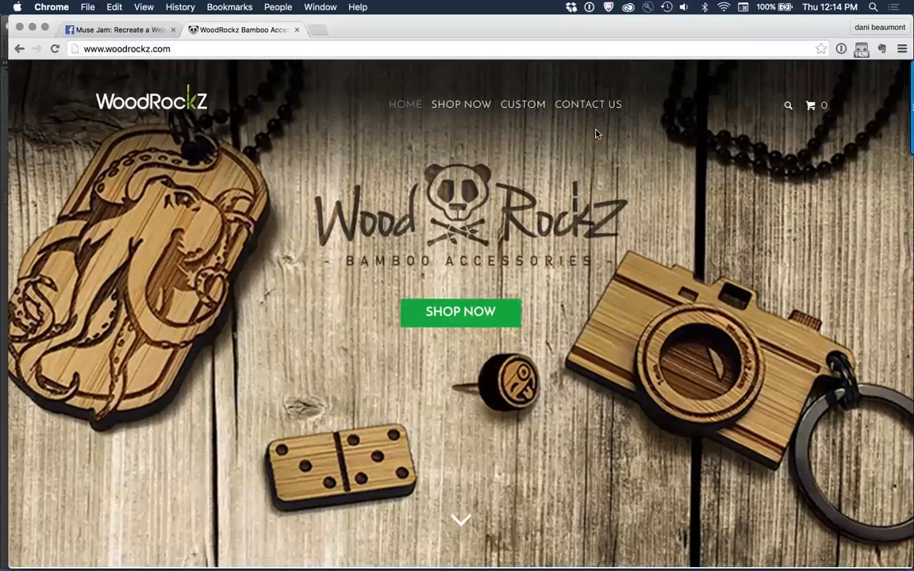
key("super+Tab")
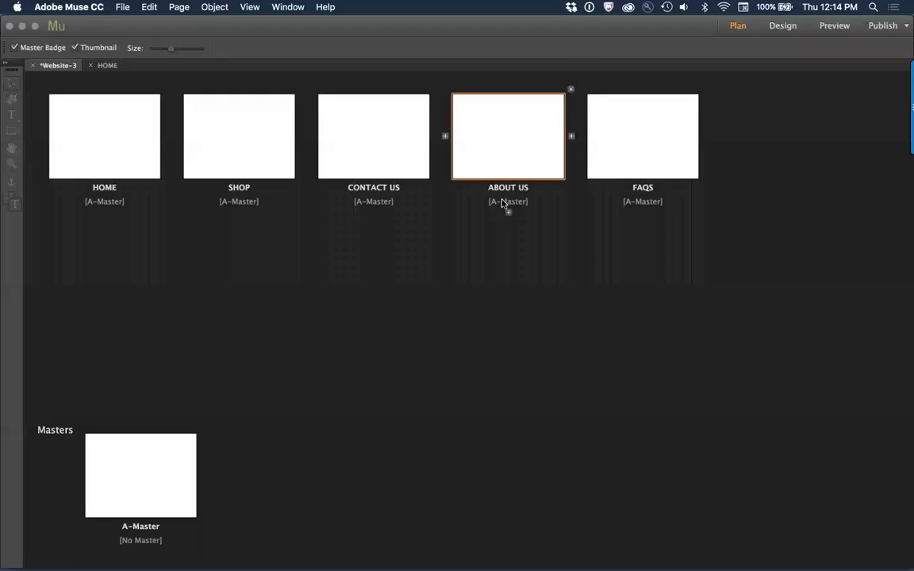
left_click(578, 137)
type("CUSTOM")
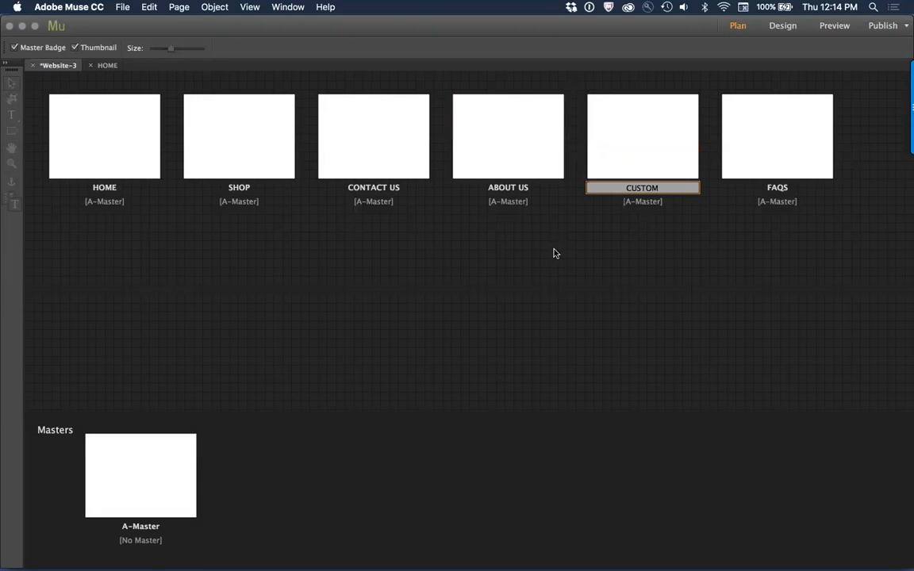
left_click_drag(616, 145, 364, 200)
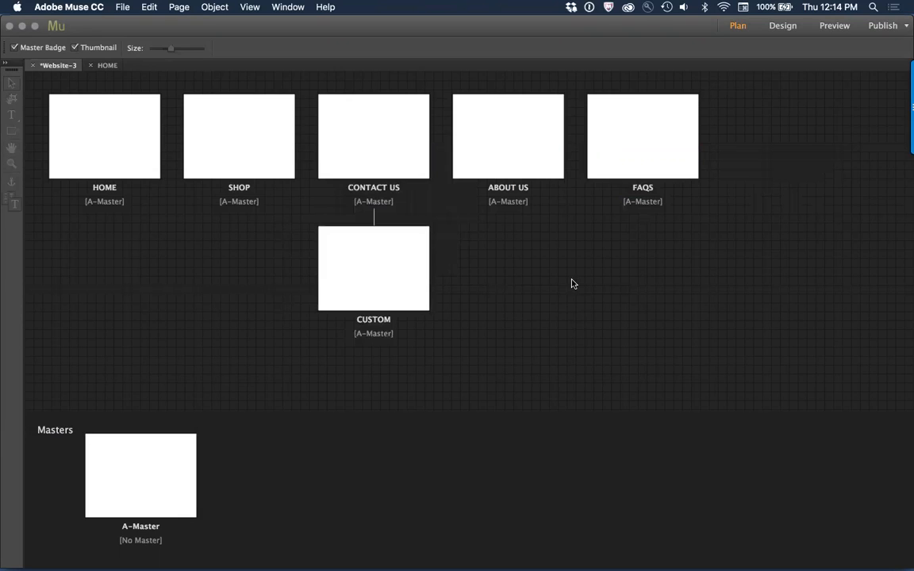
mouse_move(435, 286)
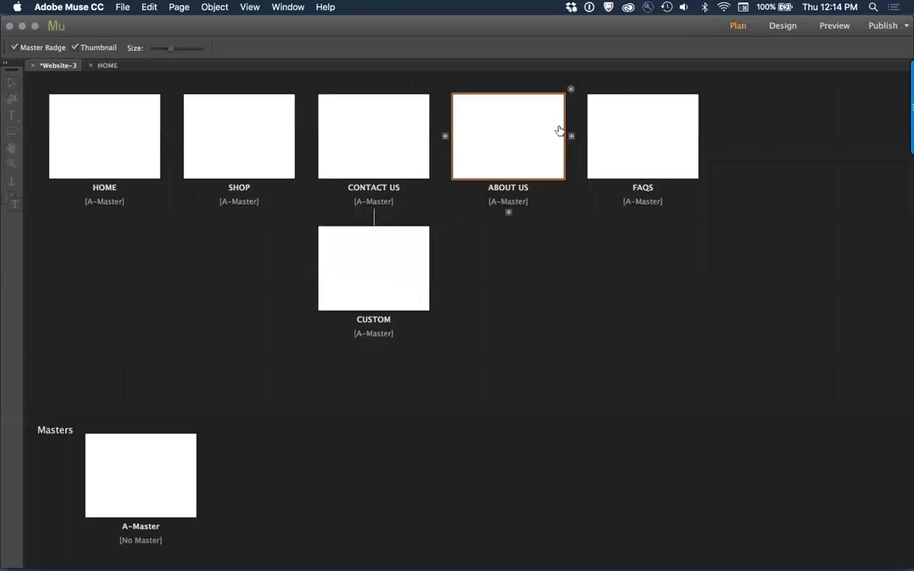
Step: Check the shop link's wording in the WoodRockz header in Chrome, and rename the SHOP page in Muse as SHOP NOW
key("super+Tab")
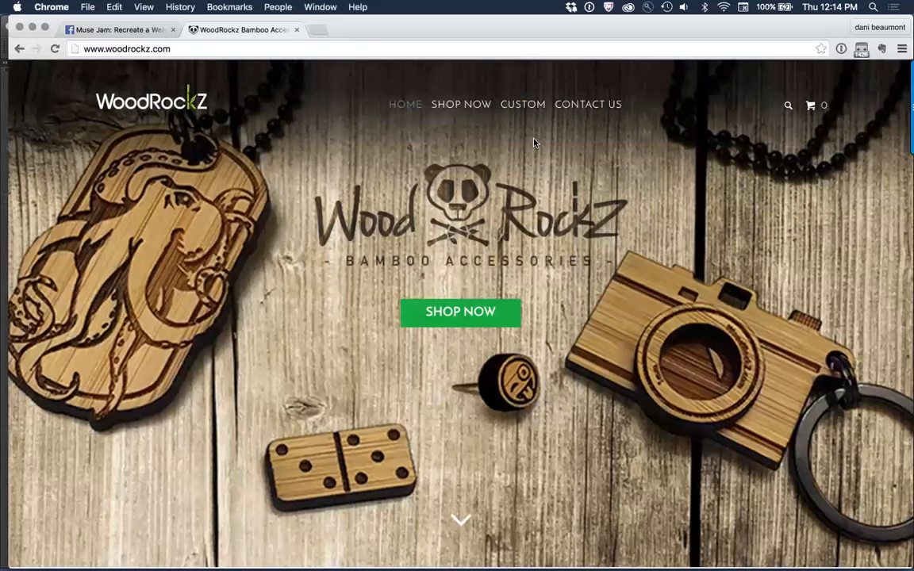
key("super+Tab")
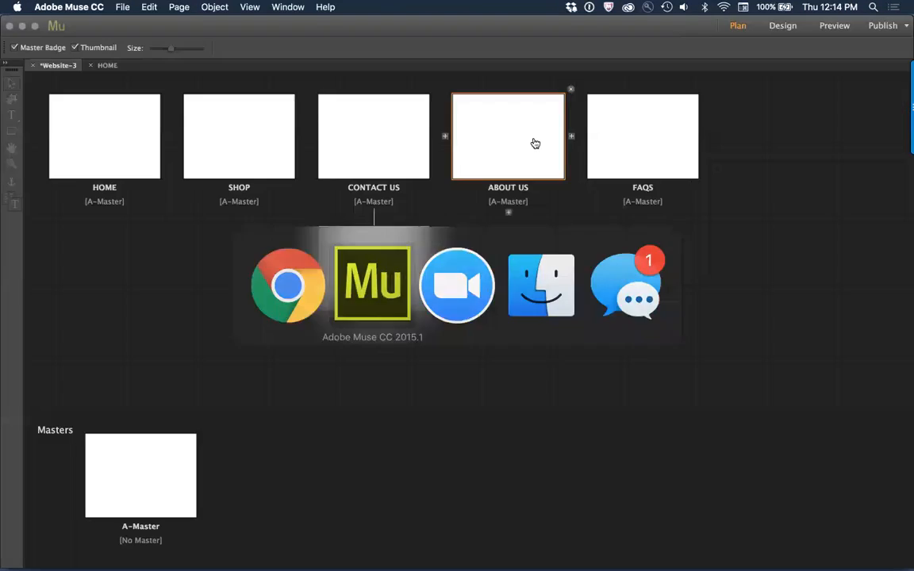
double_click(254, 189)
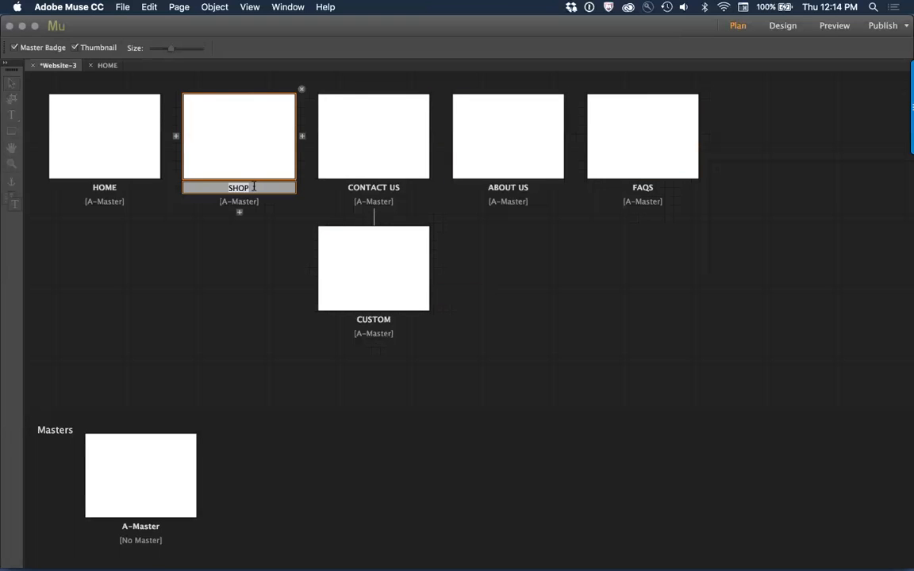
left_click(254, 187)
type("NOW")
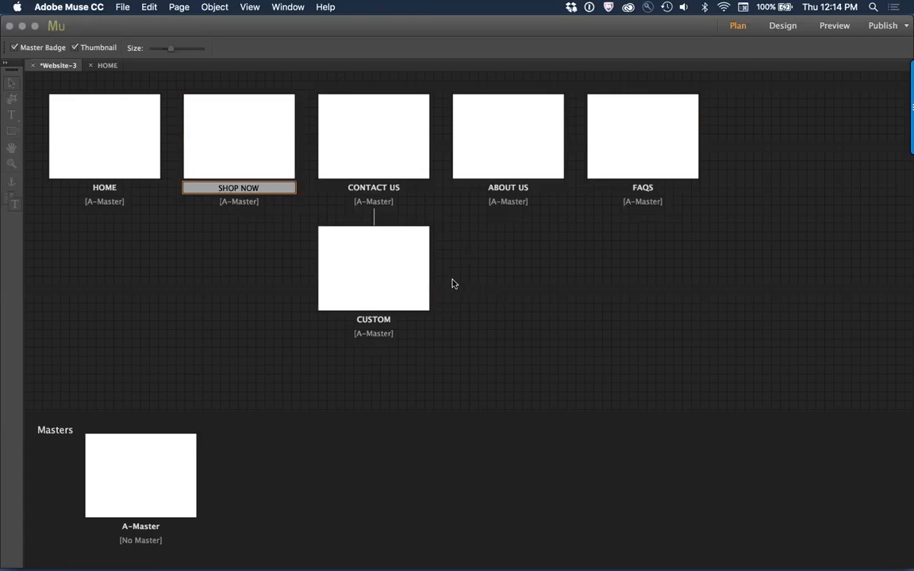
left_click(376, 157)
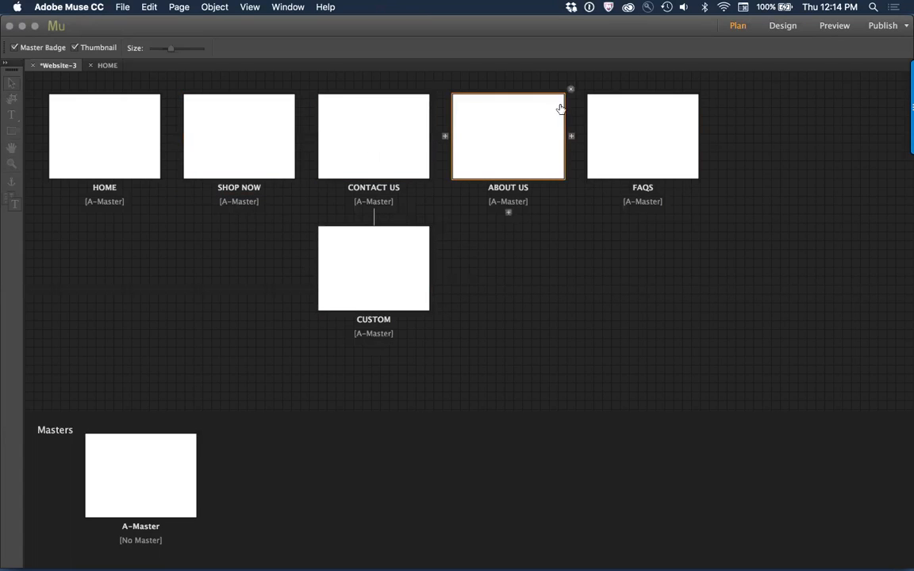
Step: Nest the ABOUT US and FAQS pages under SHOP NOW, and move CUSTOM to the top level before CONTACT US
left_click(571, 90)
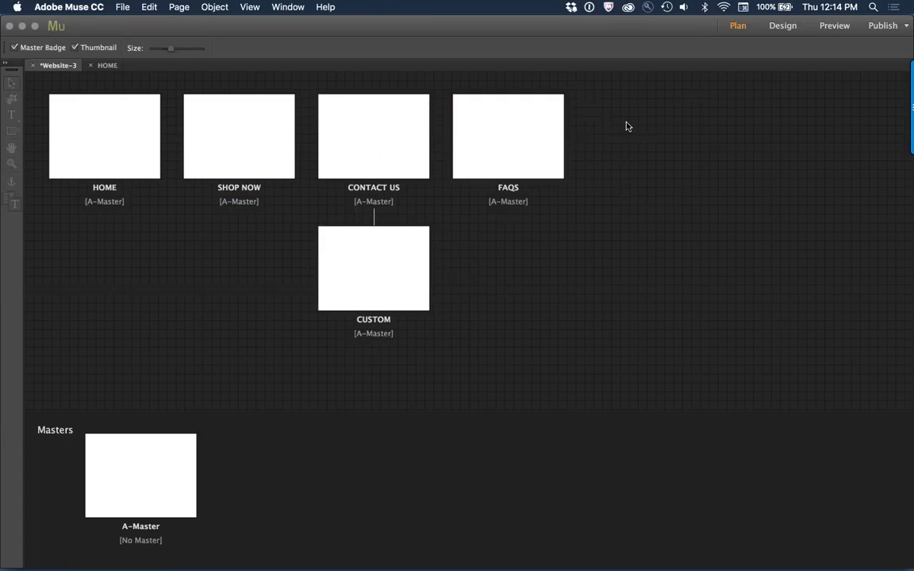
key("super+z")
left_click_drag(533, 244, 231, 213)
left_click_drag(535, 145, 304, 283)
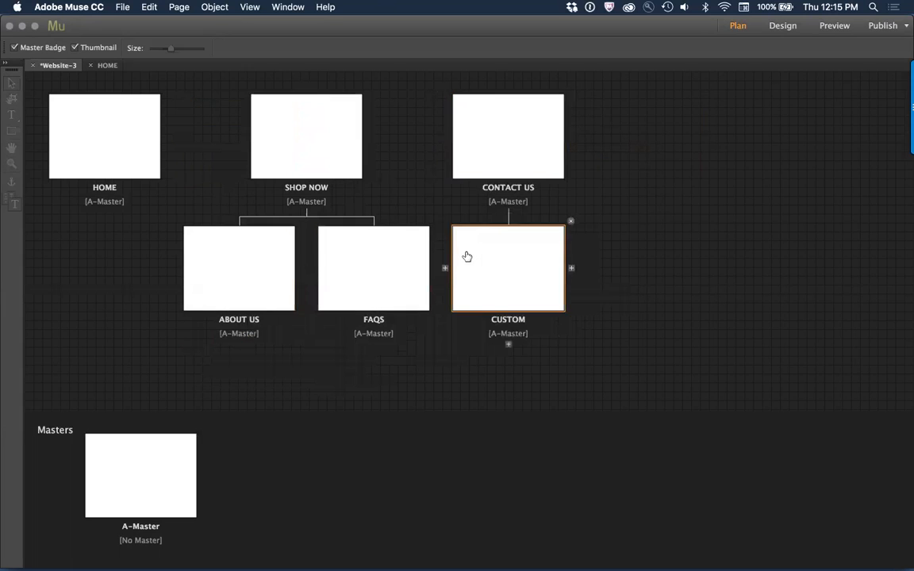
left_click_drag(478, 262, 408, 141)
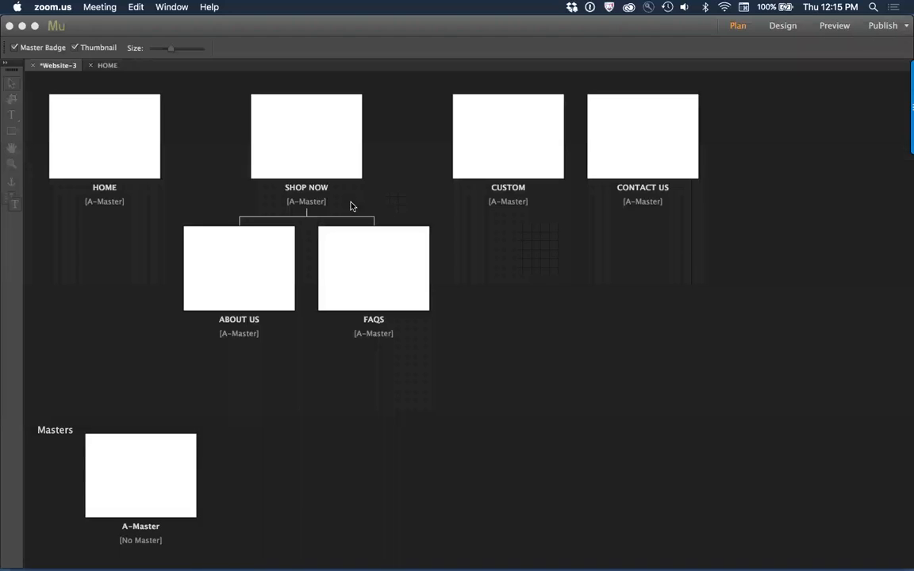
left_click(594, 382)
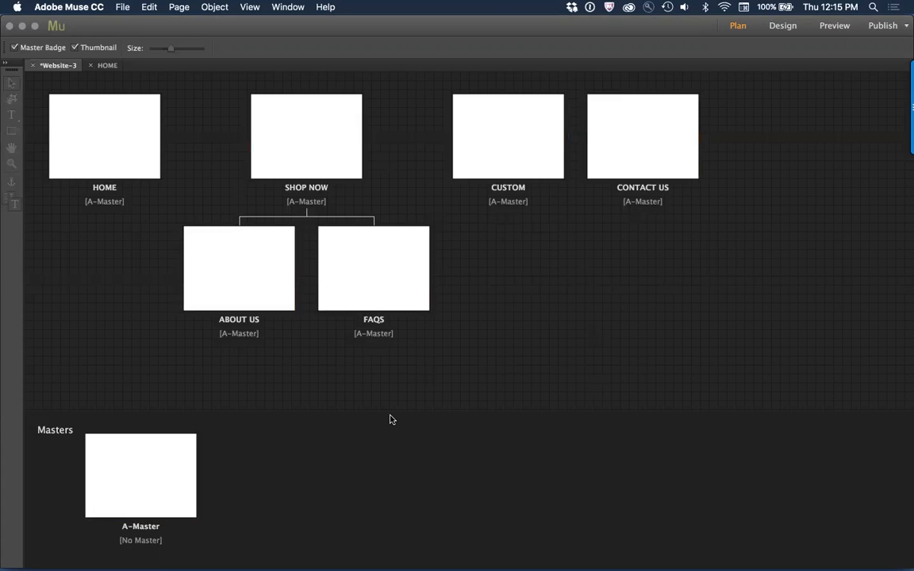
Step: Switch to Chrome and copy the "Sign up to get the latest on sales, new releases and more …" line from the WoodRockz footer
key("super+Tab")
key("super+Tab")
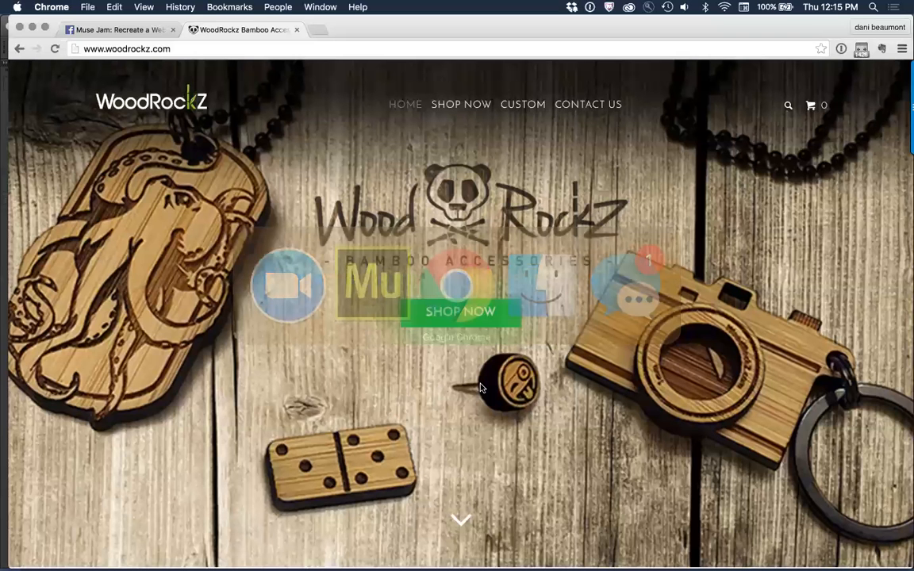
scroll(481, 387, "down", 15)
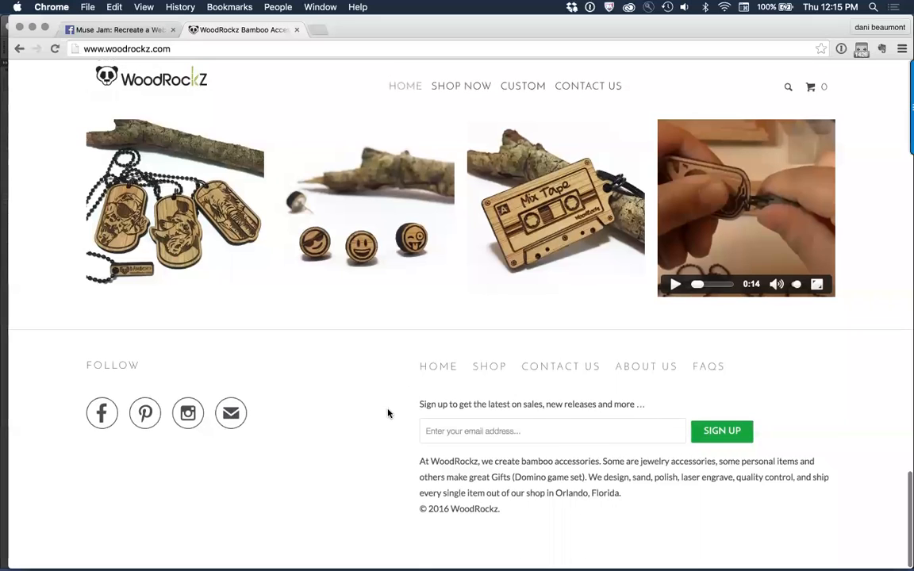
left_click_drag(388, 413, 564, 409)
left_click_drag(667, 400, 458, 348)
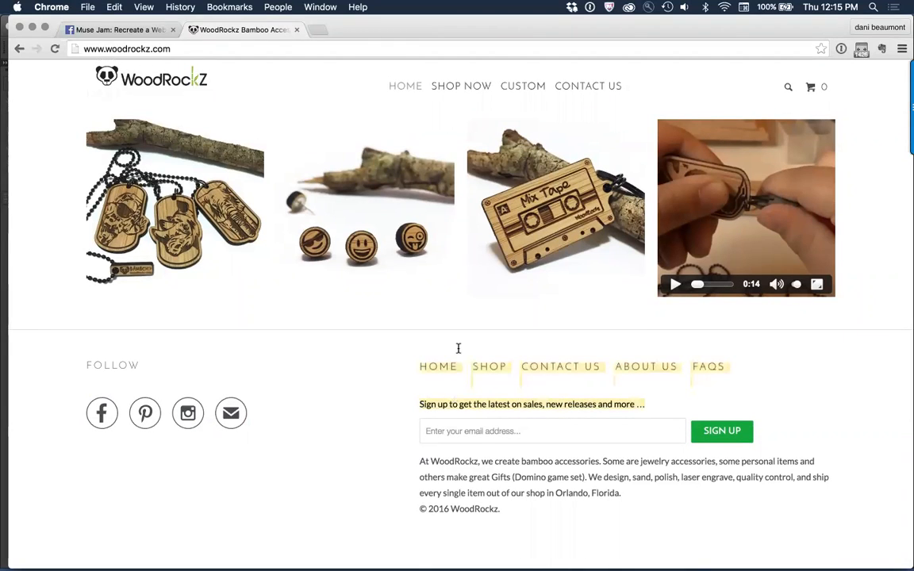
key("super+Tab")
key("super+Tab")
left_click_drag(649, 404, 416, 403)
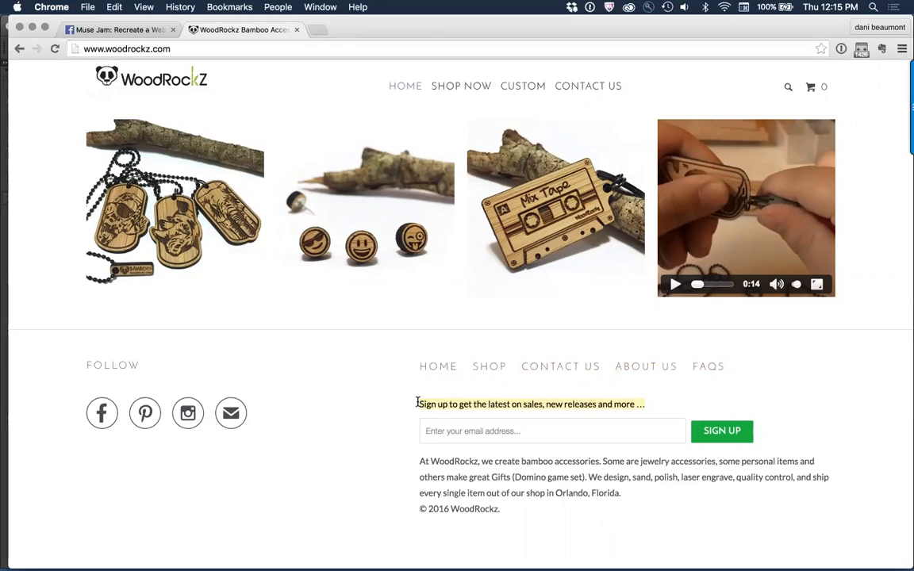
key("super+Tab")
key("super+Tab")
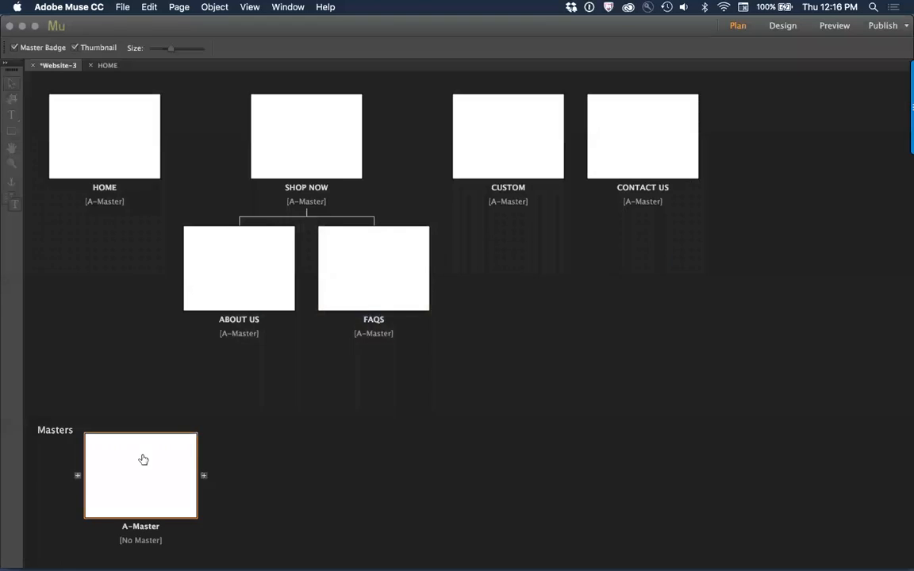
Step: Open the A-Master page in Muse, raise its footer guide to about 250 px, and paste the copied sign-up line
double_click(143, 460)
left_click_drag(38, 381, 62, 267)
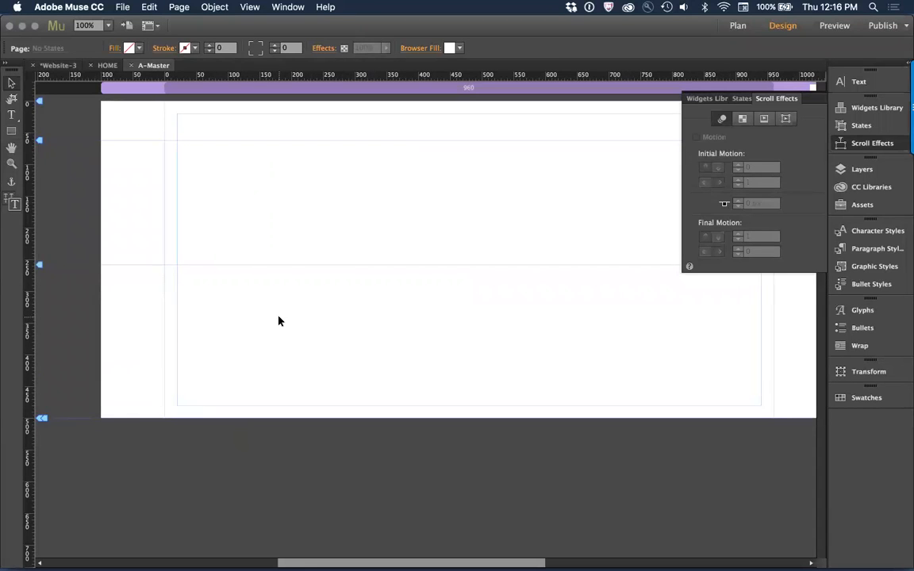
key("super+v")
left_click_drag(408, 328, 510, 327)
Step: Copy the company description and copyright line from the WoodRockz footer in Chrome, and paste them below the sign-up line on A-Master in Muse
key("super+Tab")
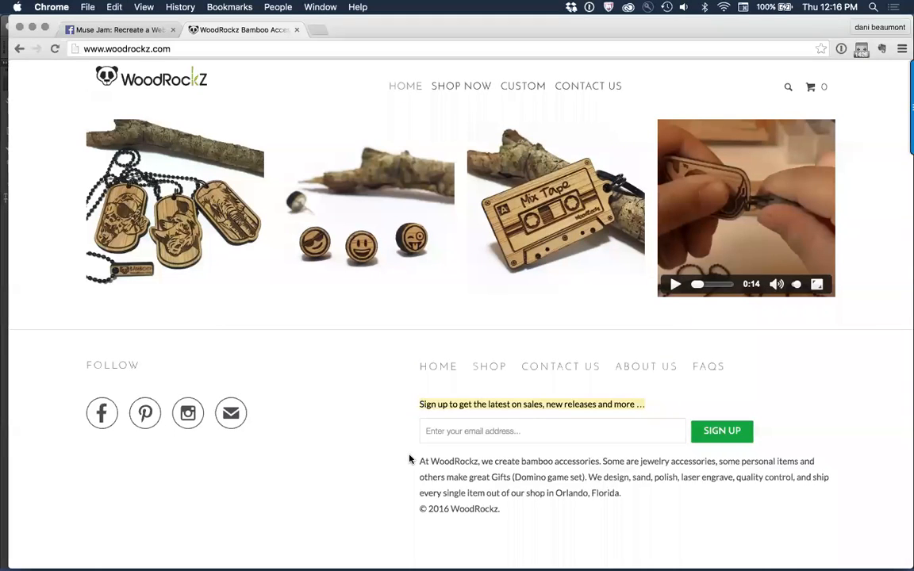
left_click_drag(421, 462, 540, 511)
key("super+c")
key("super+Tab")
left_click(378, 381)
key("super+v")
left_click_drag(405, 323, 551, 378)
left_click_drag(476, 451, 594, 466)
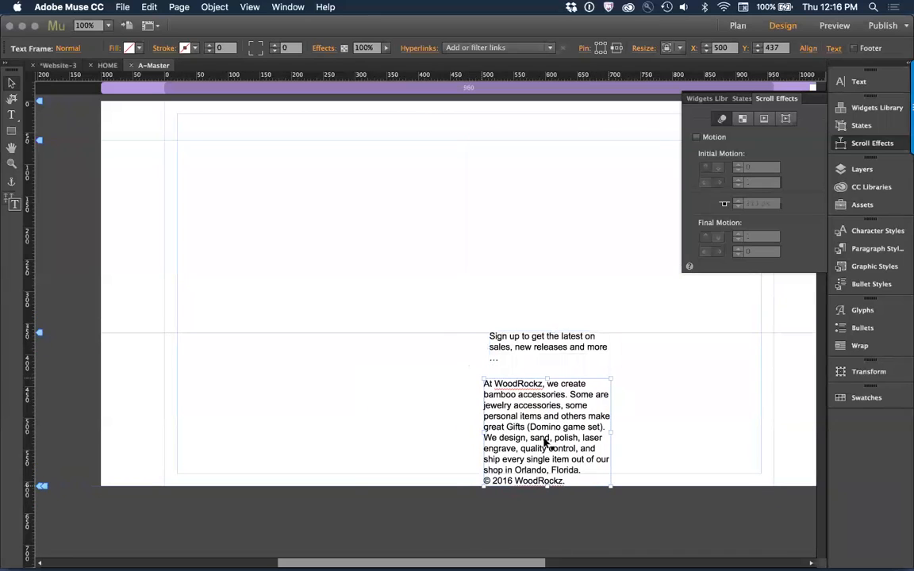
Step: Raise the A-Master footer guide to about 290 px and set the bottom of the page to about 580 px
left_click_drag(40, 335, 40, 285)
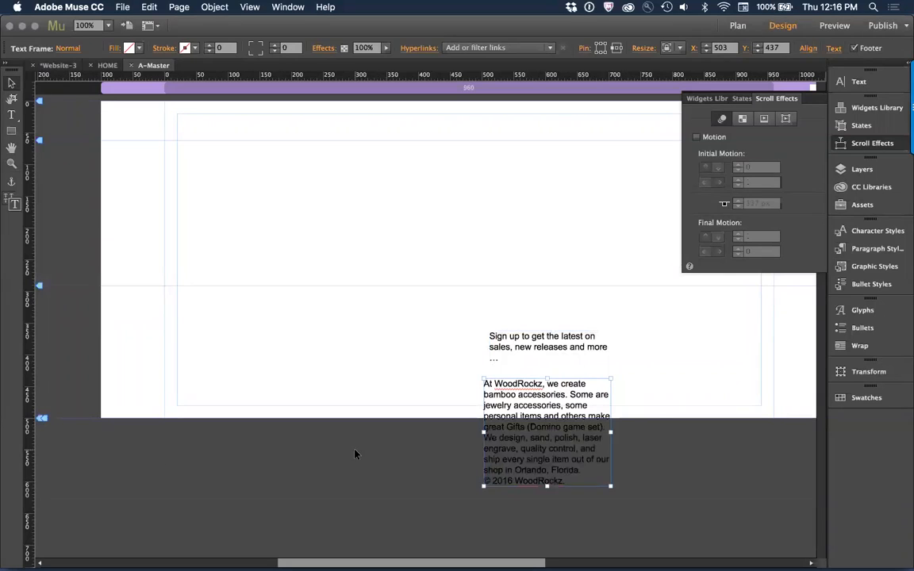
left_click(644, 416)
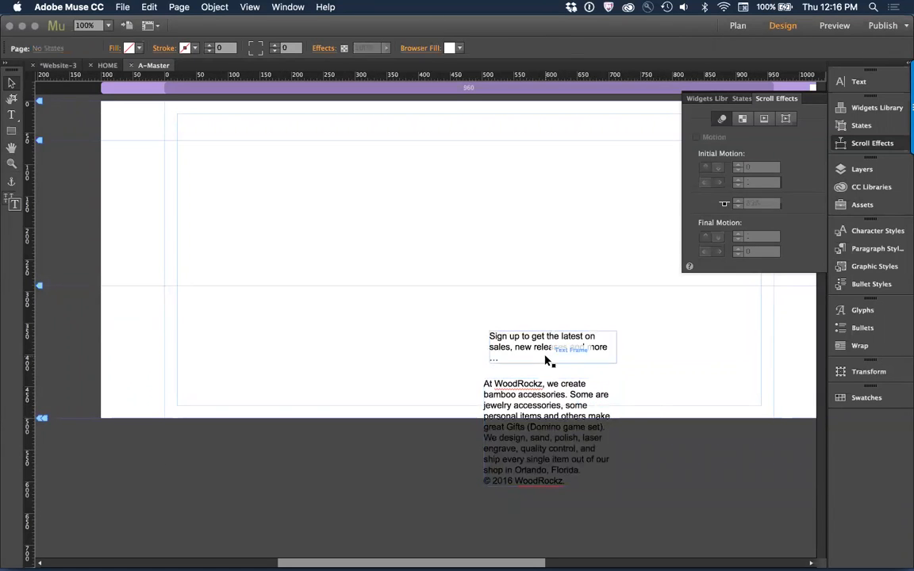
mouse_move(41, 418)
left_mouse_down()
mouse_move(53, 477)
mouse_move(40, 479)
left_mouse_up()
left_click_drag(39, 419, 40, 479)
left_click_drag(38, 521, 42, 468)
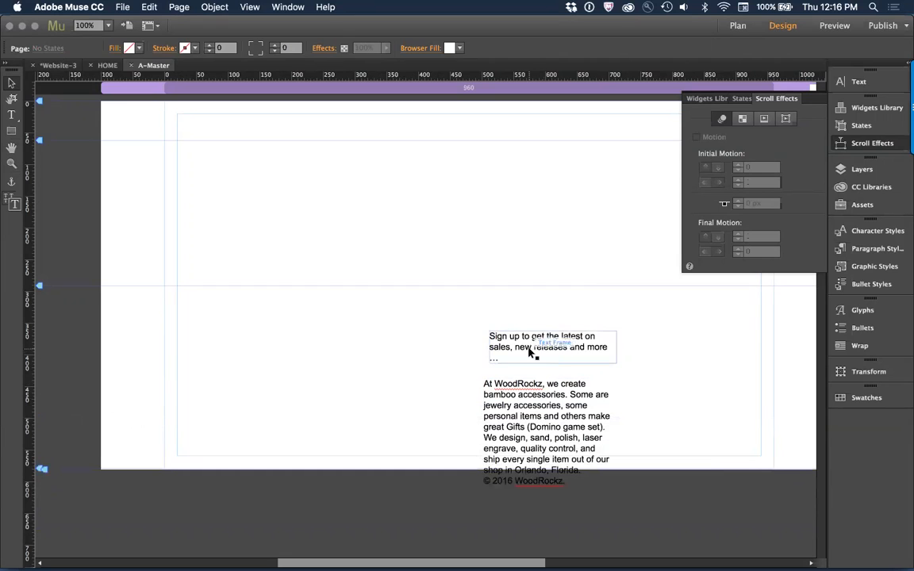
Step: Place the sign-up text at X 531, Y 329 and the company description at X 531, Y 457, widening the description frame
left_click_drag(556, 346, 567, 326)
left_click(581, 386)
left_click_drag(582, 386, 570, 398)
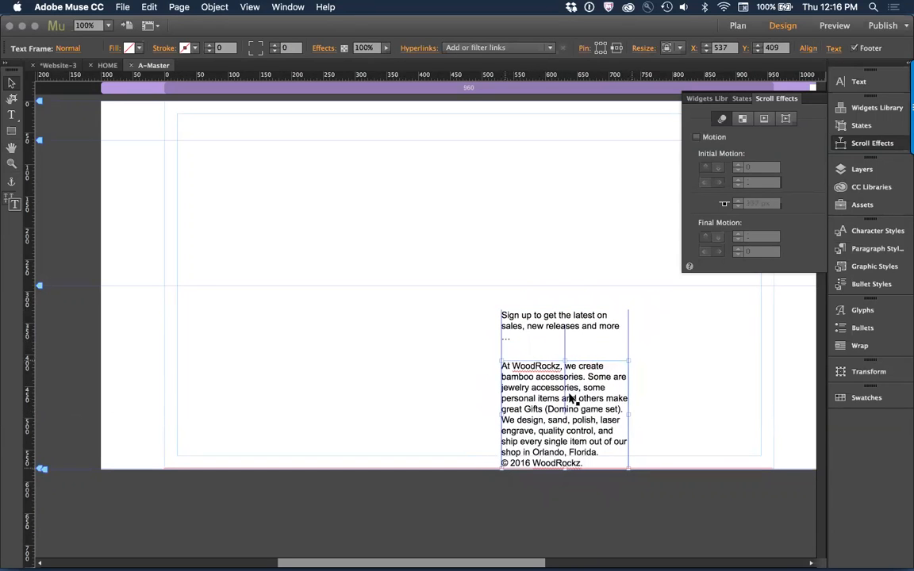
left_click_drag(629, 412, 593, 410)
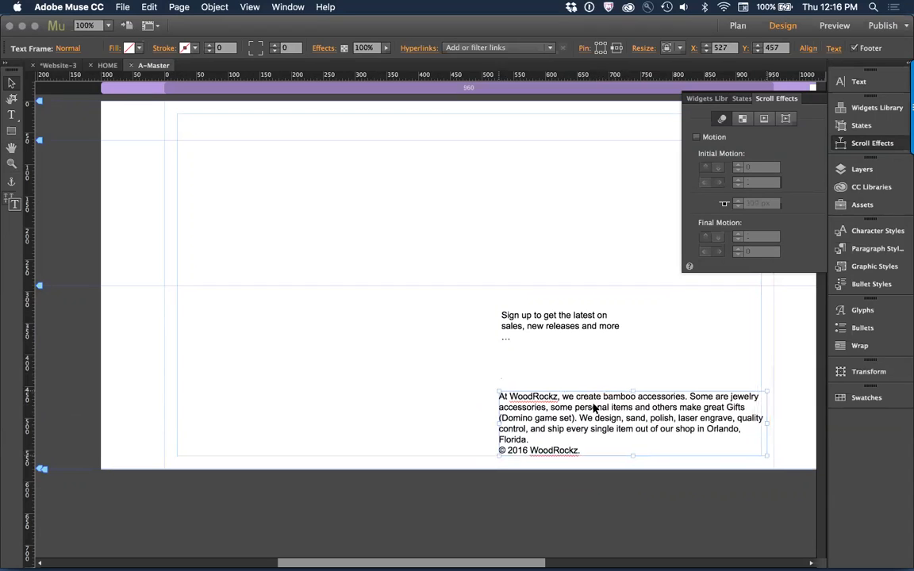
Step: Widen the footer's sign-up text frame toward the right page margin
left_click(596, 353)
left_click(583, 327)
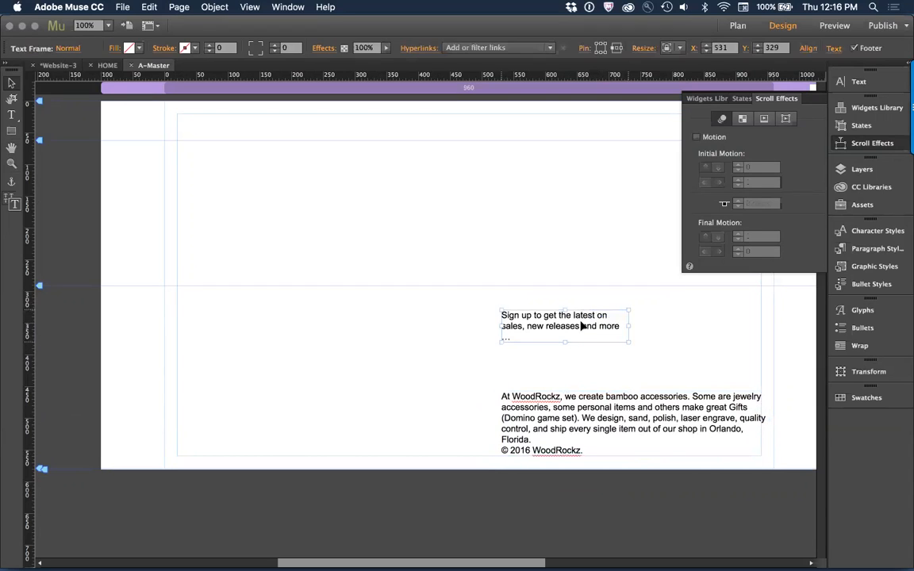
left_click_drag(629, 325, 675, 326)
right_click(645, 356)
Step: Switch to Chrome and check whether the Facebook icon in the FOLLOW section of the WoodRockz footer can be saved as an image
key("super+Tab")
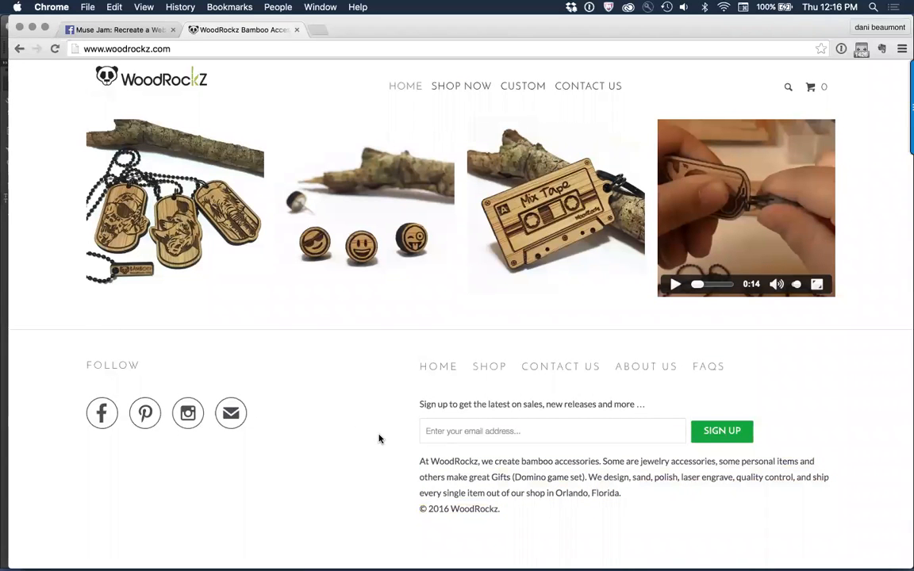
right_click(100, 415)
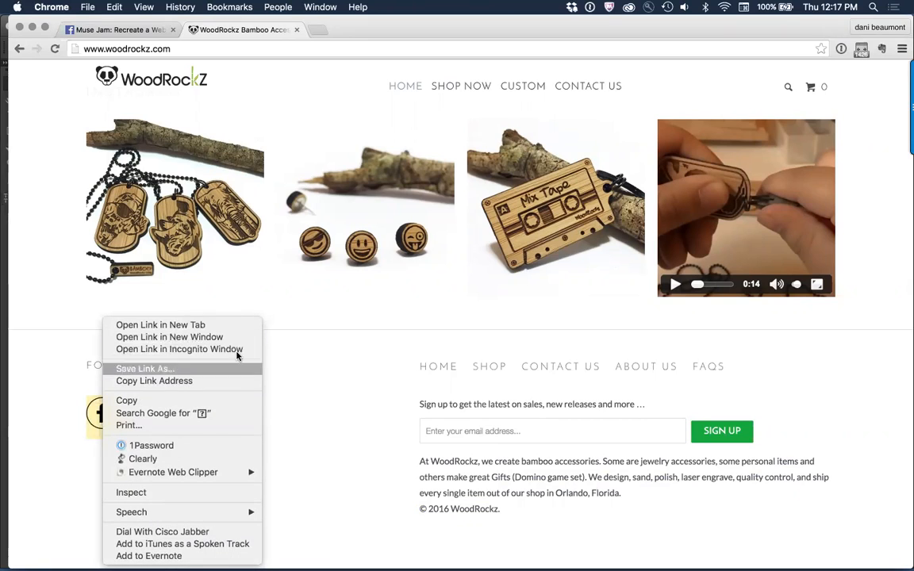
left_click(310, 421)
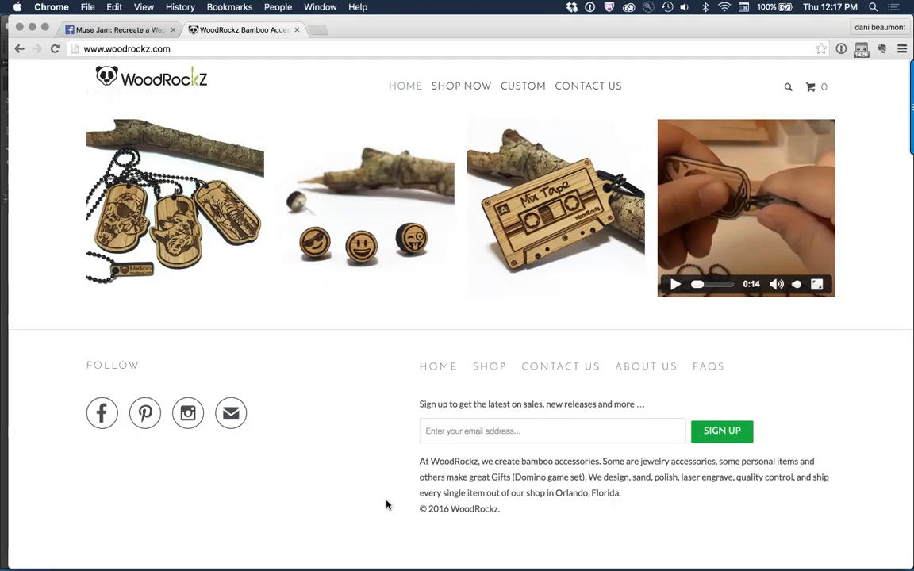
Step: Try to save the WoodRockz header logo as a PNG in the site's _images folder
scroll(387, 504, "up", 15)
scroll(386, 504, "down", 6)
scroll(386, 505, "up", 8)
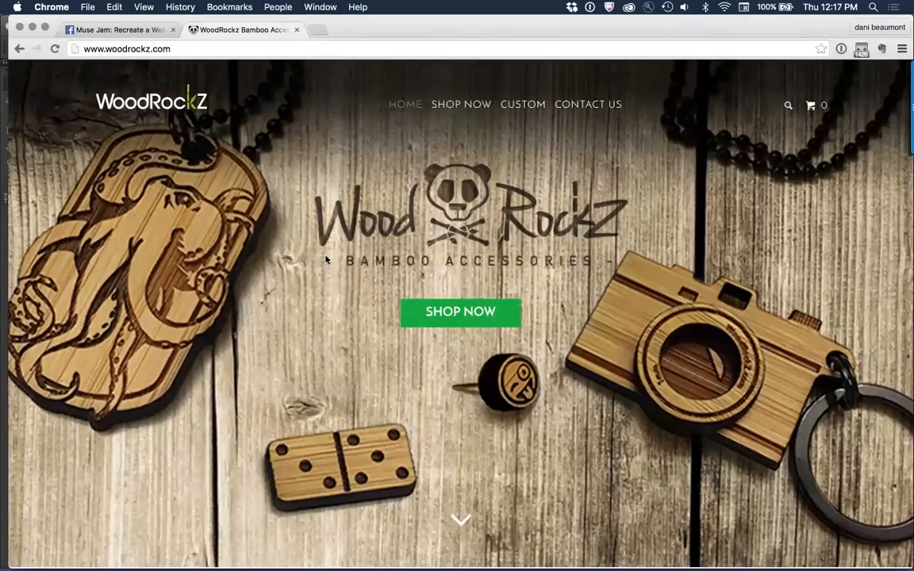
right_click(148, 105)
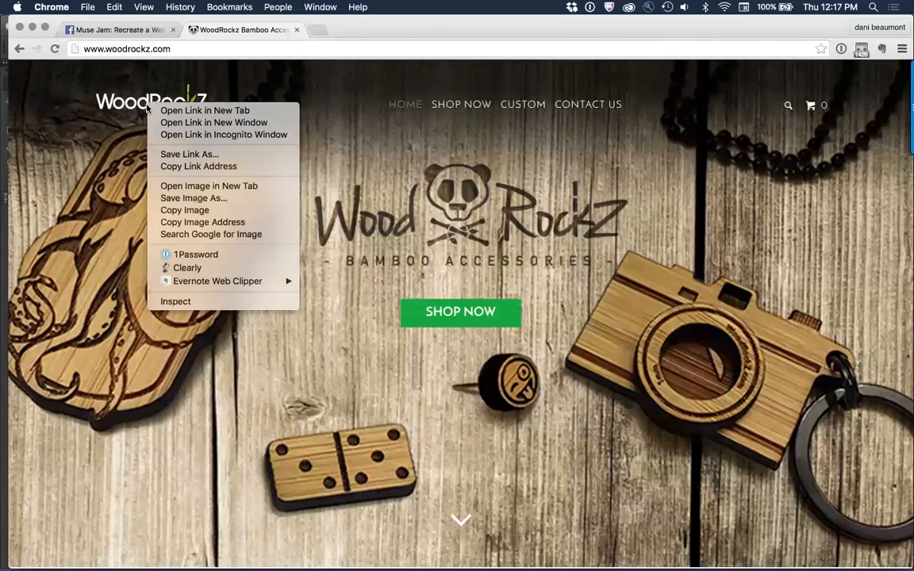
left_click(228, 199)
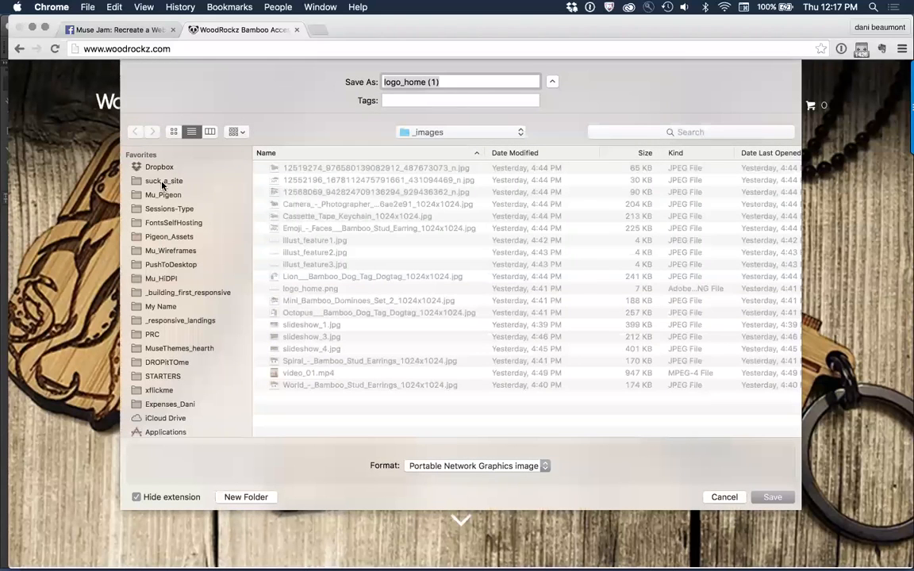
left_click(163, 181)
double_click(311, 169)
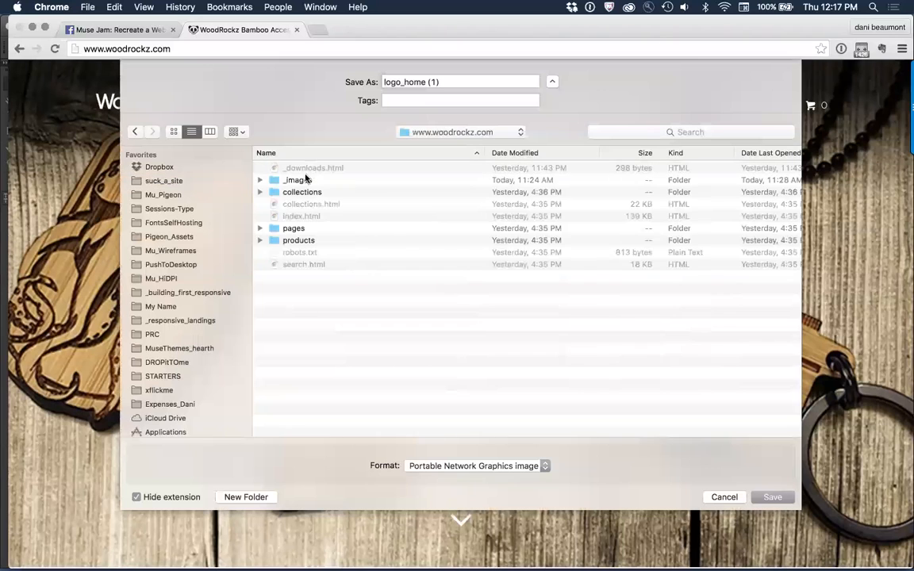
double_click(296, 180)
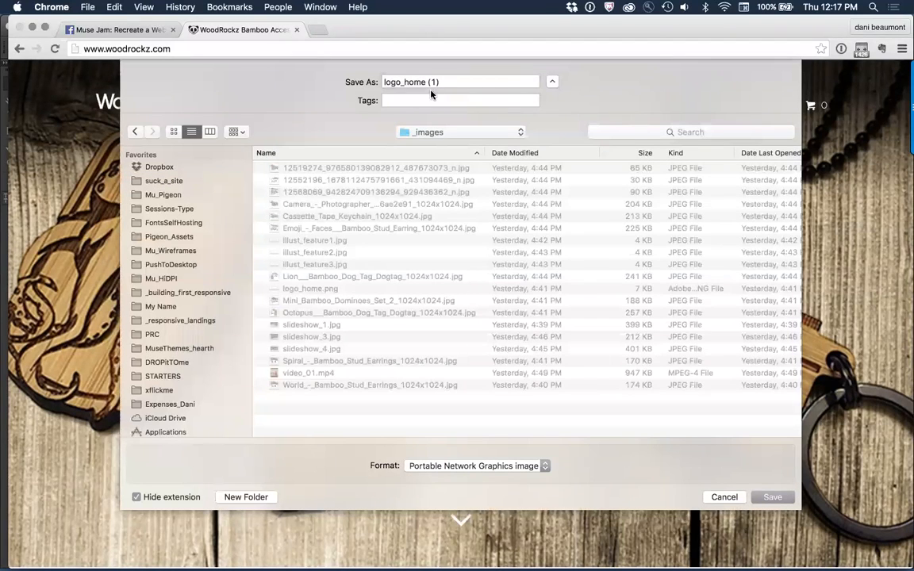
left_click(724, 497)
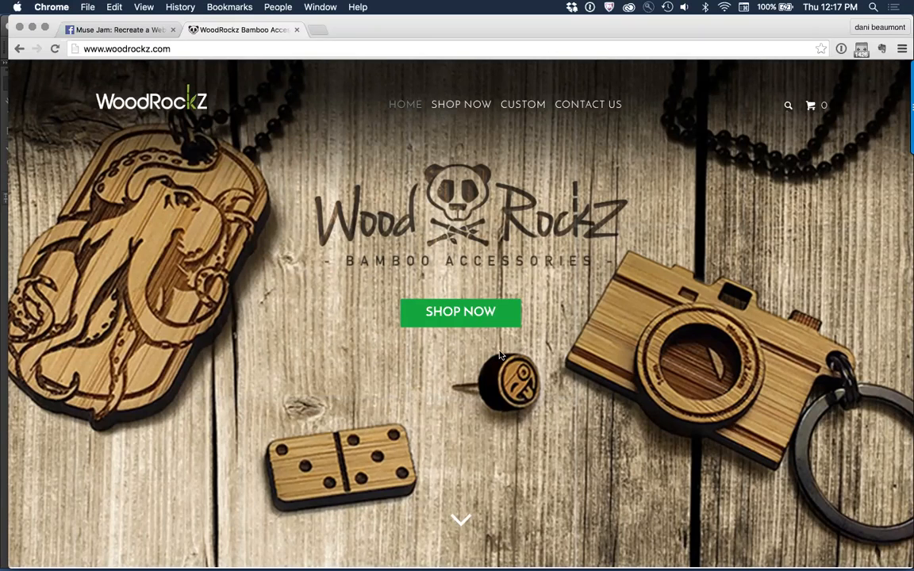
Step: Try to save the Bamboo Emoji Studs Earrings product image as a JPEG in the _images folder
scroll(546, 287, "down", 1)
scroll(546, 287, "up", 1)
scroll(546, 287, "down", 5)
scroll(546, 288, "down", 8)
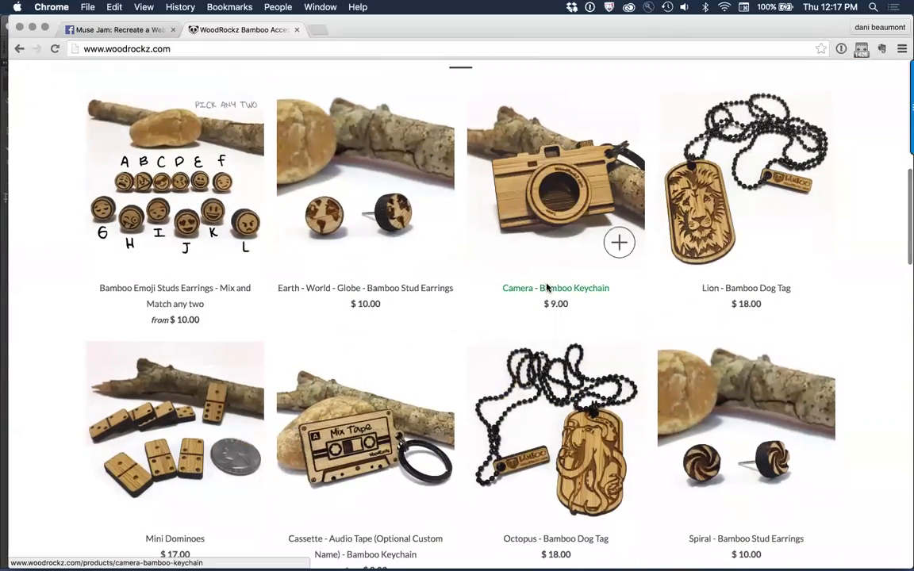
scroll(38, 206, "up", 2)
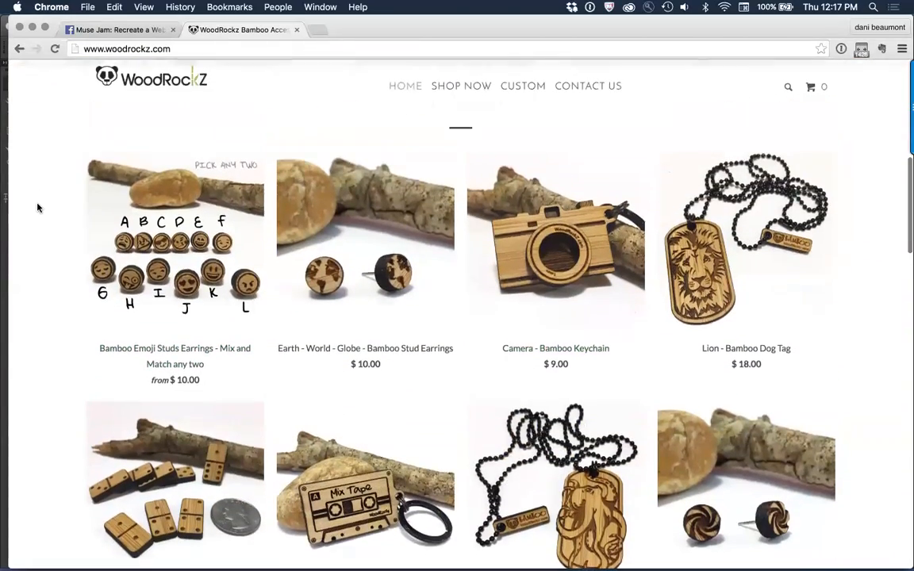
scroll(37, 206, "down", 1)
right_click(158, 153)
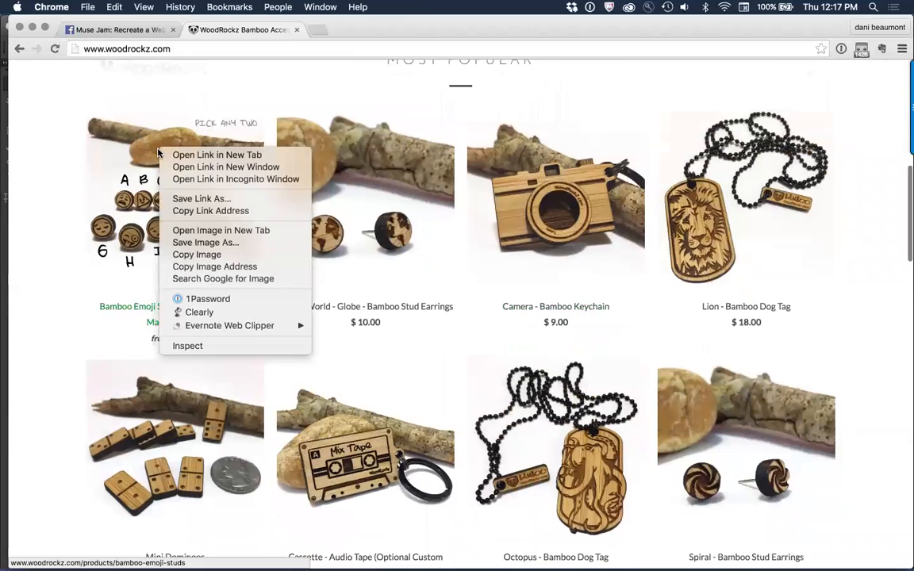
left_click(235, 242)
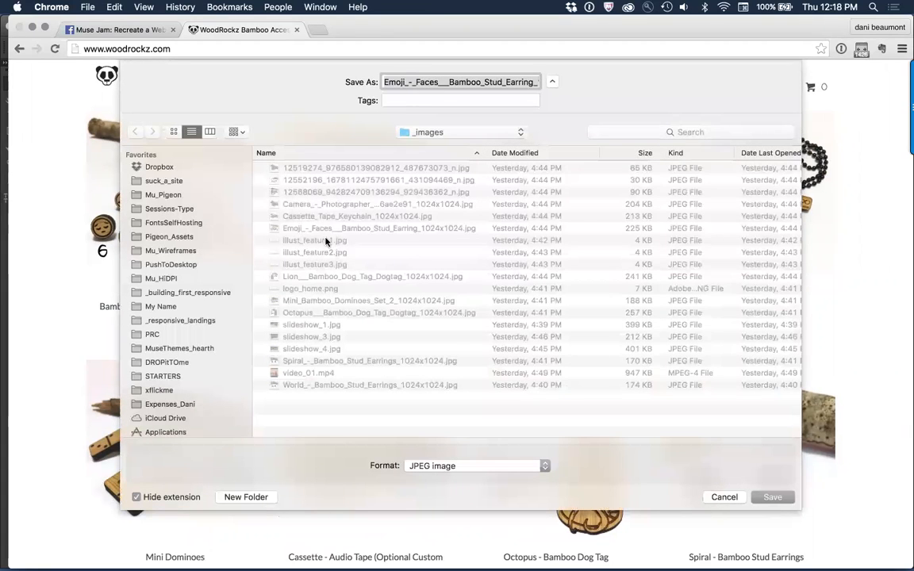
left_click(712, 497)
Step: Review the product grid and check whether the homepage's hero background offers an image-saving option
scroll(151, 445, "down", 5)
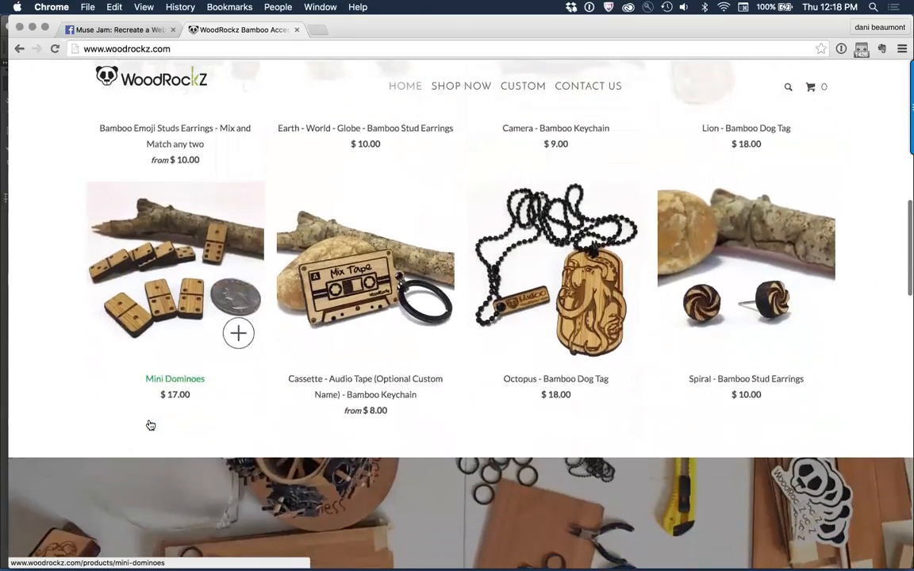
scroll(151, 425, "down", 10)
scroll(150, 425, "up", 10)
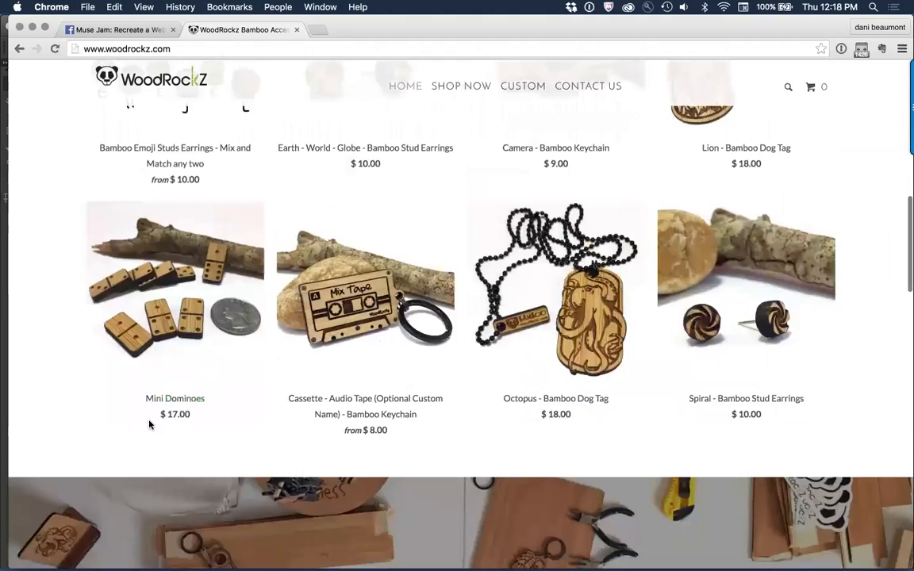
scroll(149, 426, "up", 15)
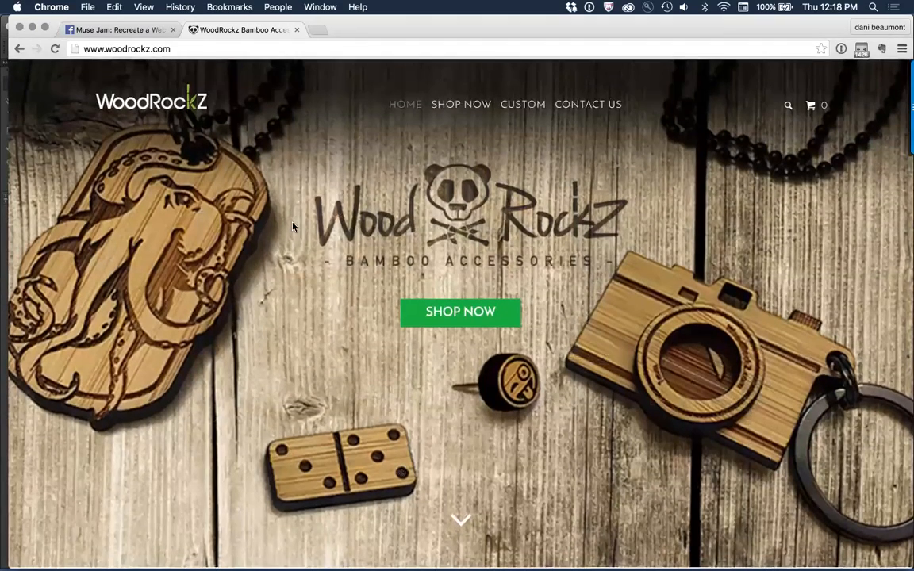
right_click(293, 227)
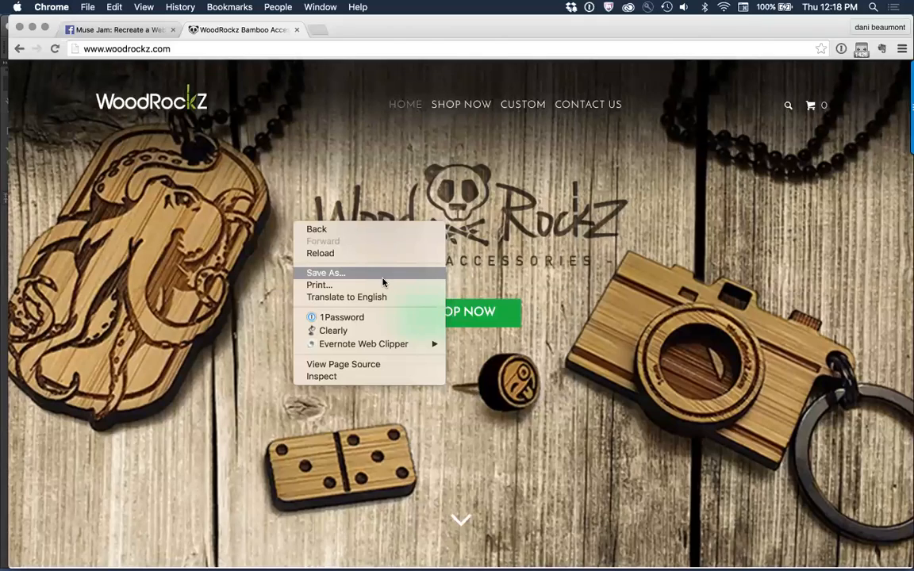
left_click(195, 391)
Step: Examine the homepage's Made to Last section and check whether the Why Bambo icon offers an image-saving option
scroll(195, 391, "down", 10)
scroll(195, 391, "down", 5)
right_click(59, 283)
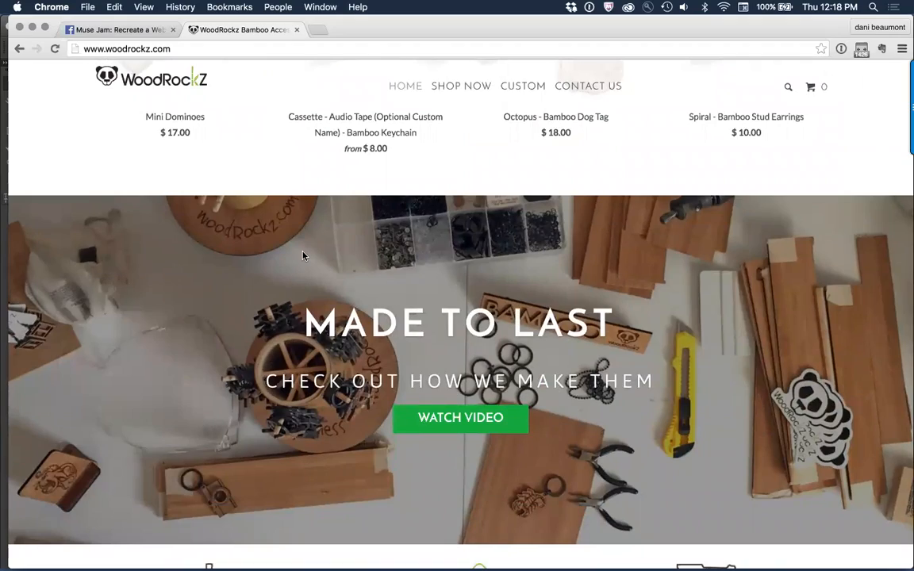
scroll(302, 255, "up", 10)
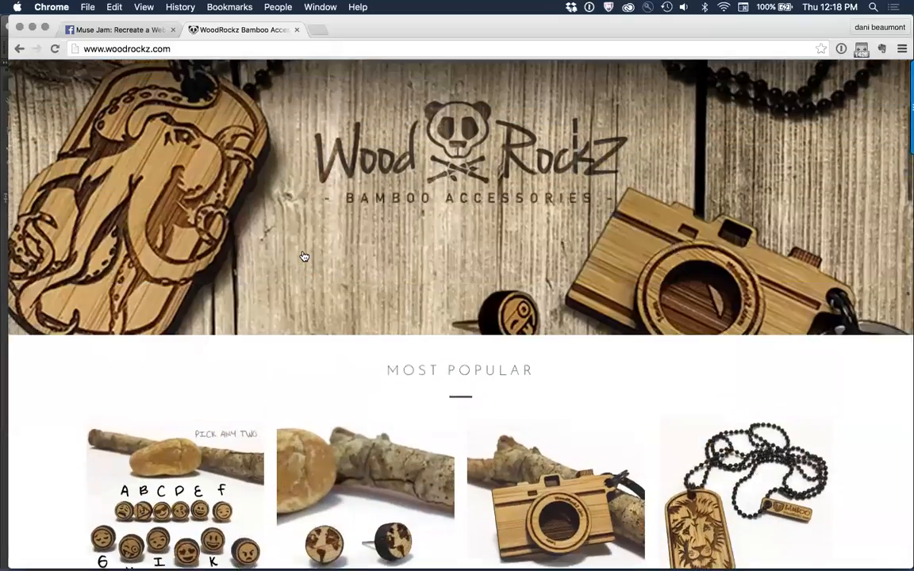
scroll(303, 256, "up", 3)
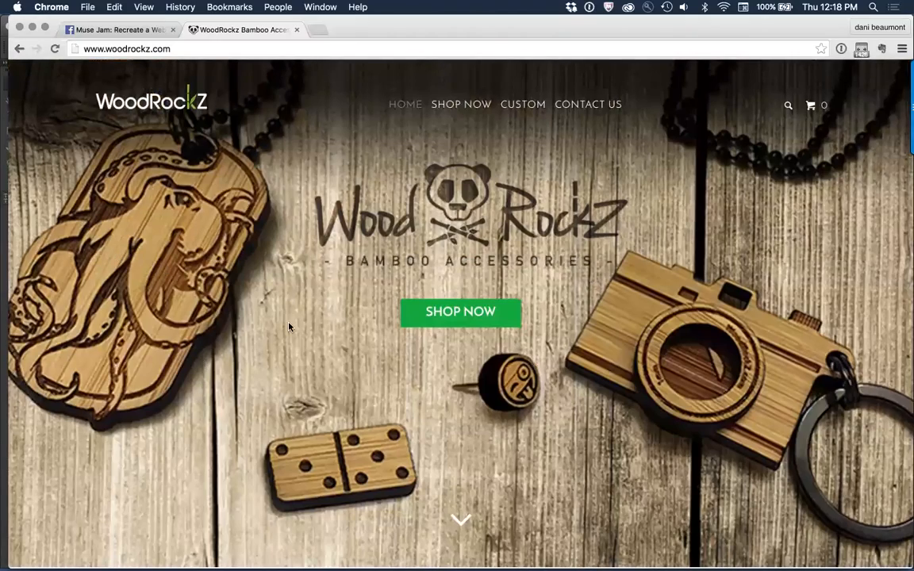
scroll(289, 326, "down", 12)
scroll(290, 326, "down", 5)
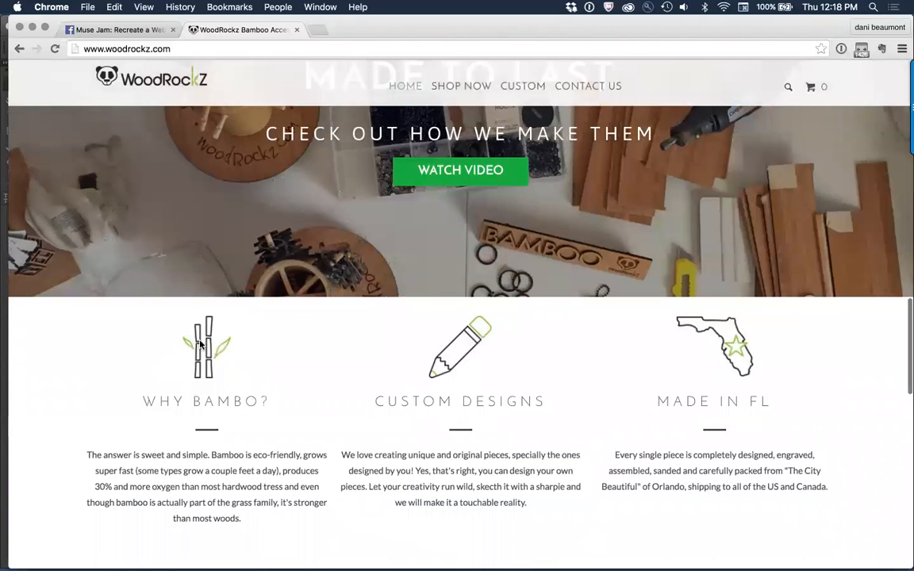
right_click(202, 340)
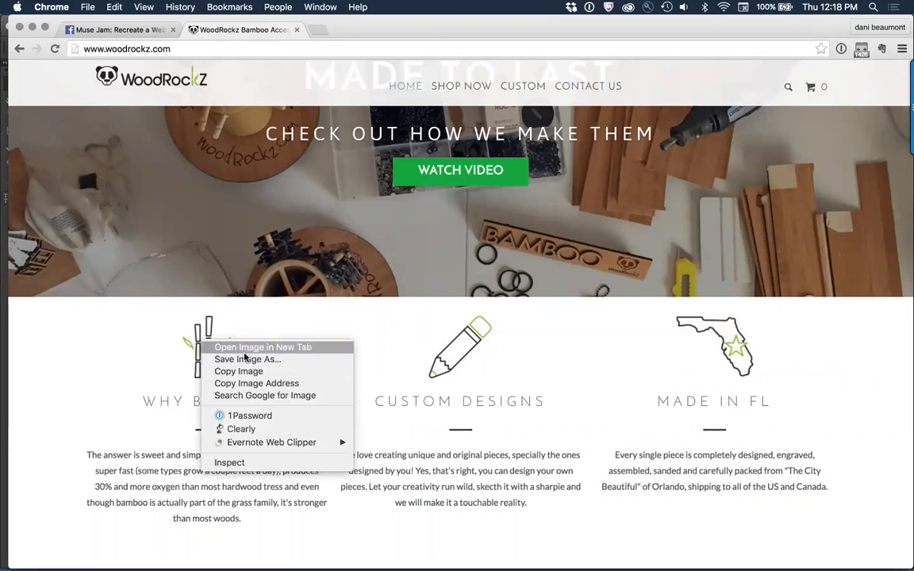
left_click(260, 316)
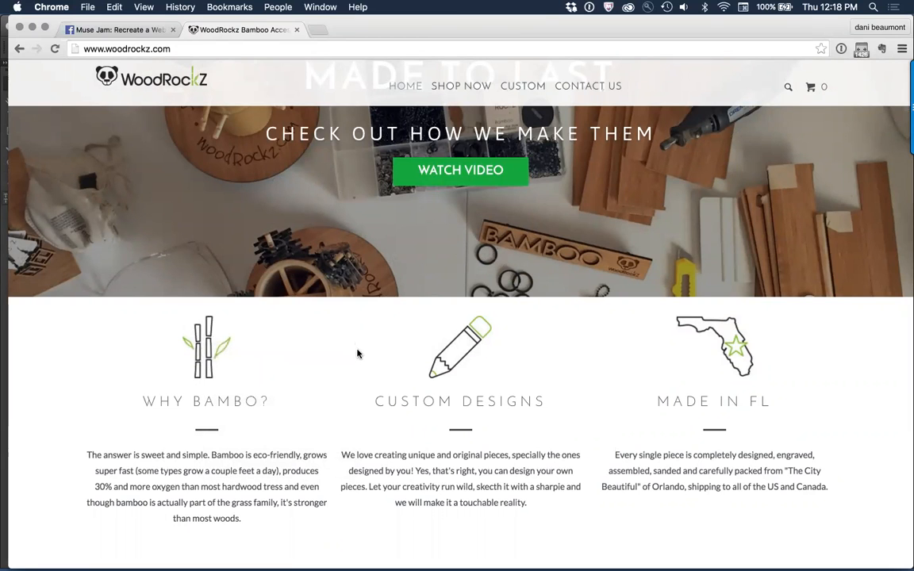
Step: Try copying the Why Bambo icon into Muse and placing it at X 70, Y 122 on the A-Master page
scroll(358, 350, "down", 1)
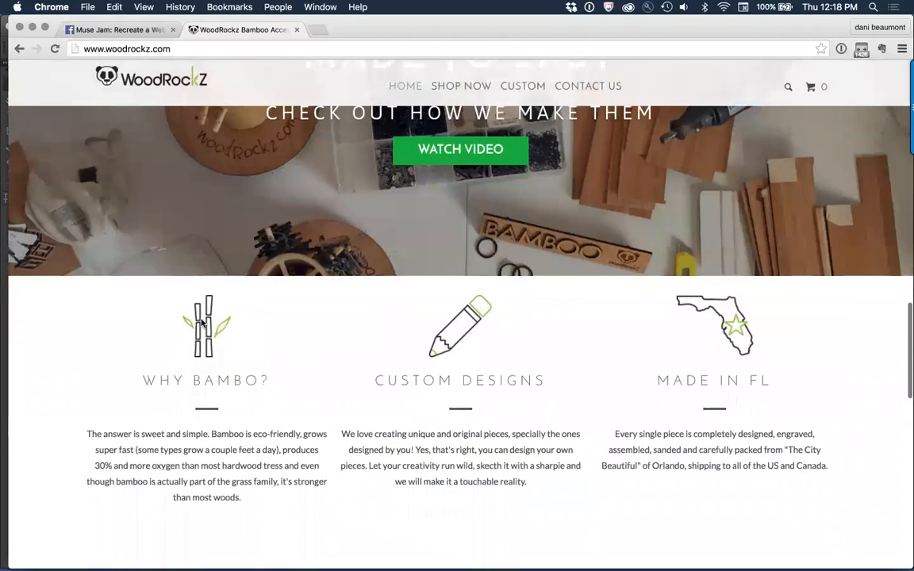
right_click(204, 320)
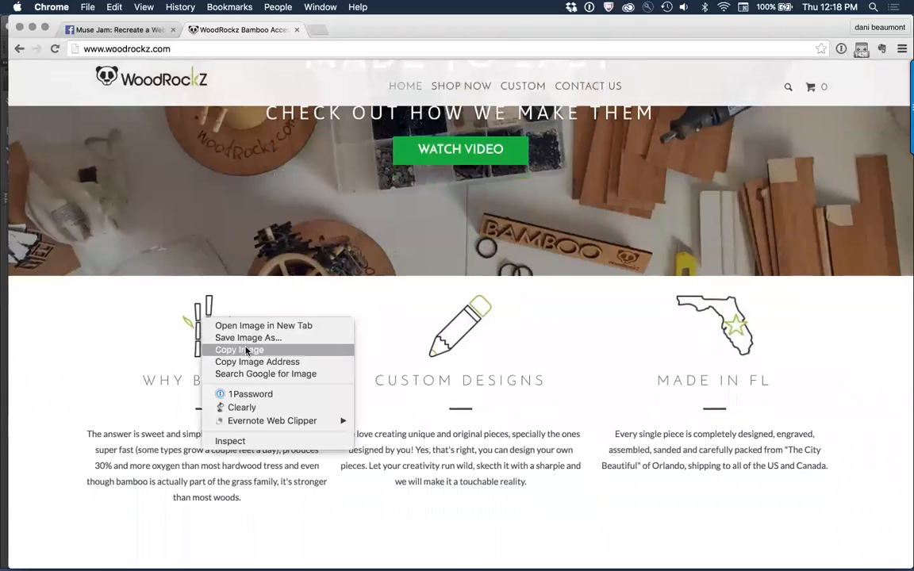
left_click(245, 350)
key("super+Tab")
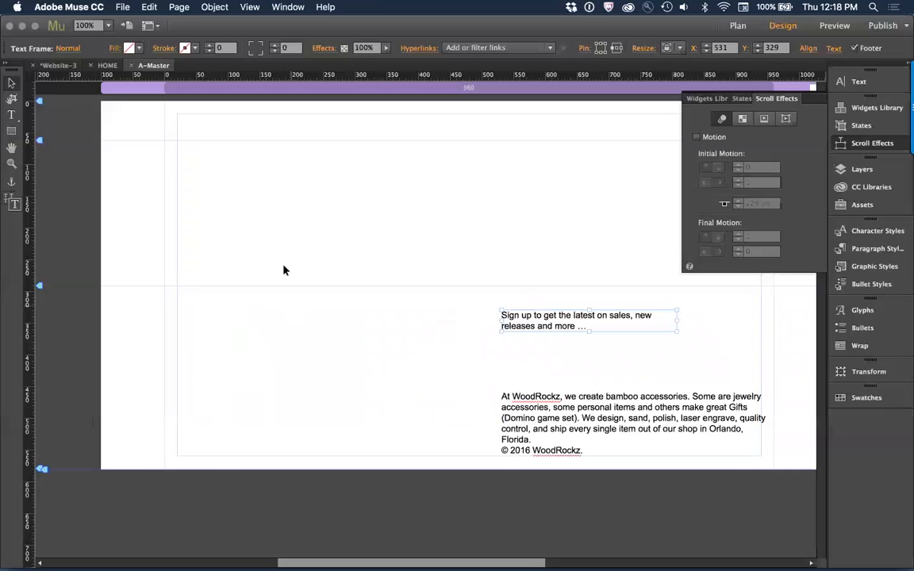
key("super+v")
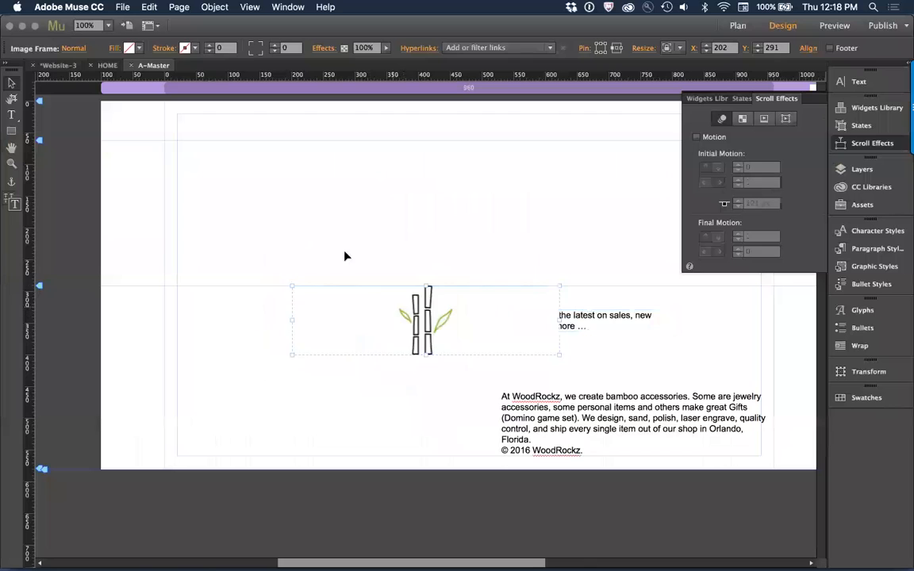
left_click_drag(403, 318, 320, 210)
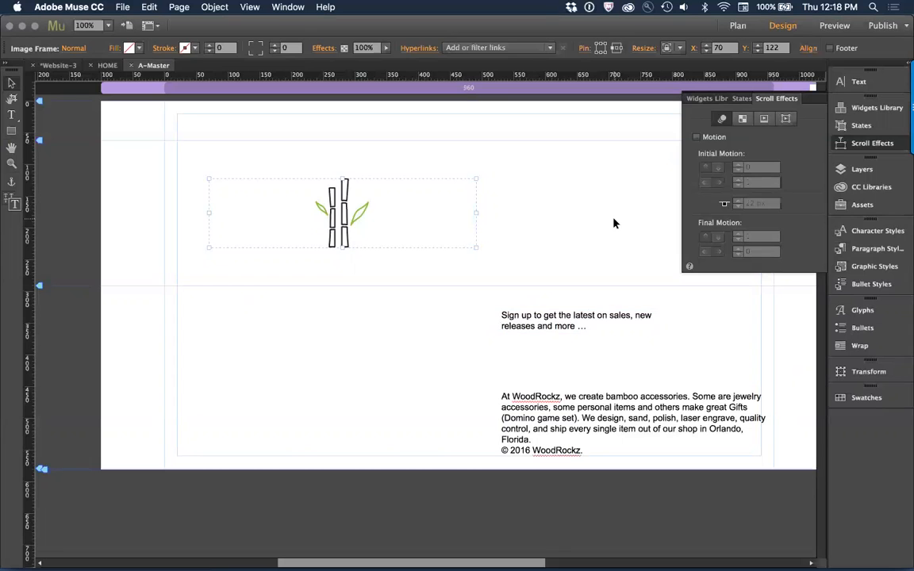
key("Delete")
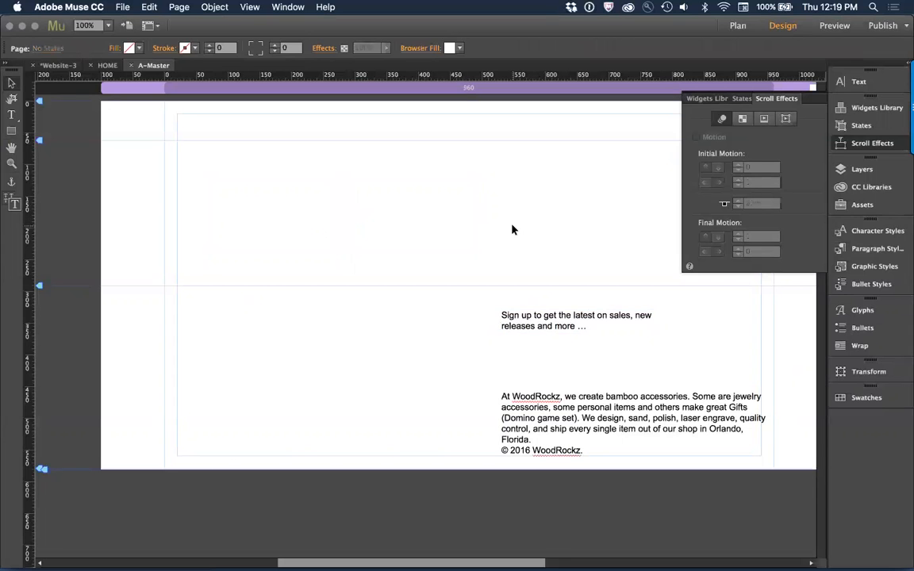
Step: Switch to Chrome and examine how the homepage's header, hero image and Most Popular product grid behave while scrolling
key("super+Tab")
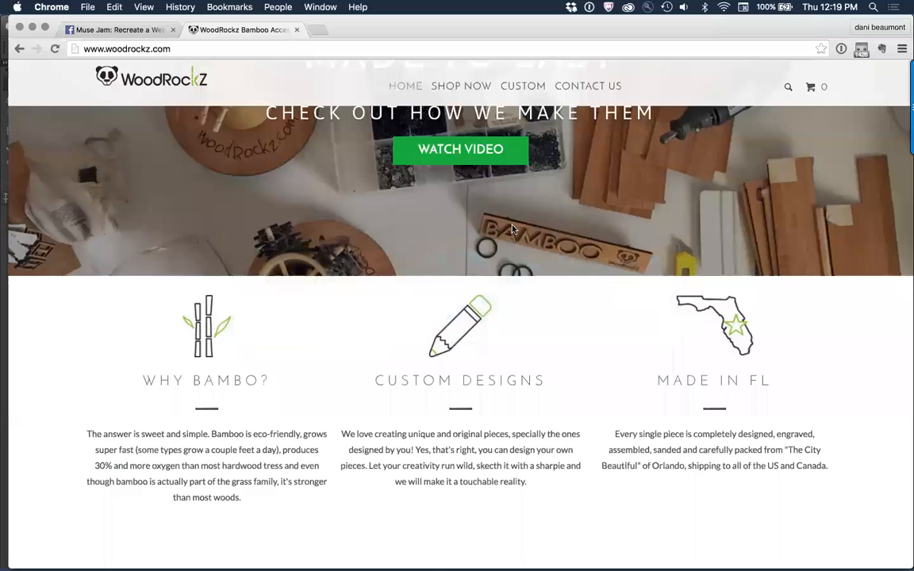
scroll(386, 222, "up", 10)
scroll(386, 222, "up", 3)
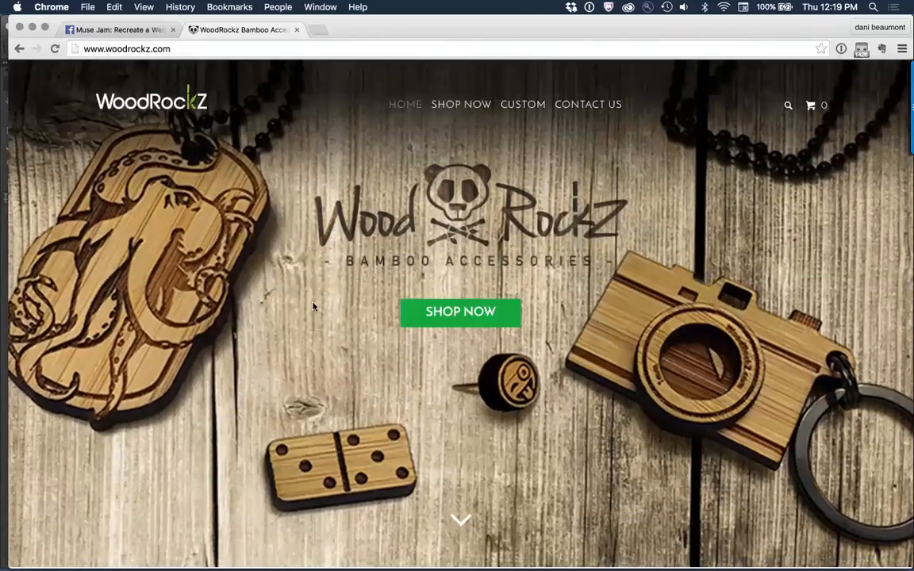
scroll(313, 328, "down", 4)
scroll(312, 328, "down", 4)
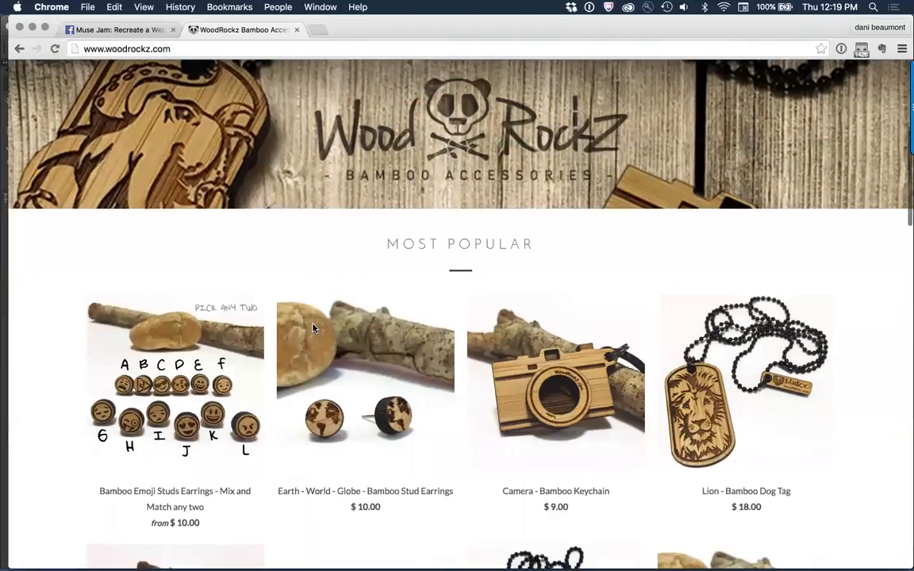
scroll(312, 328, "up", 5)
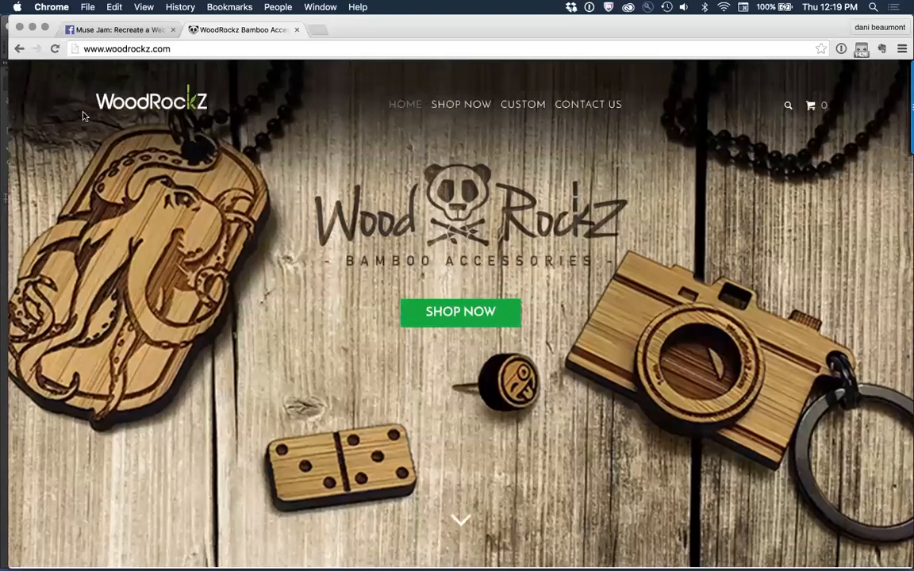
scroll(258, 317, "down", 3)
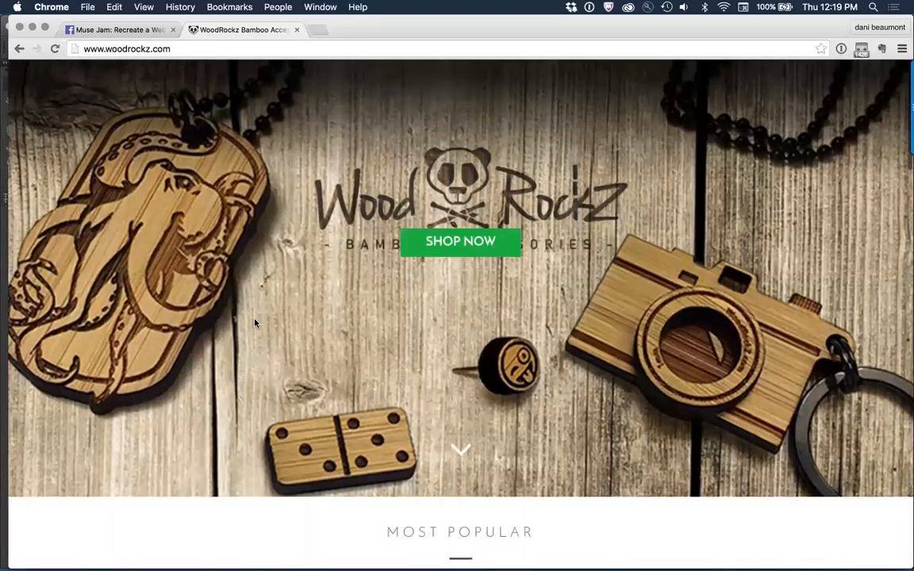
scroll(254, 323, "down", 3)
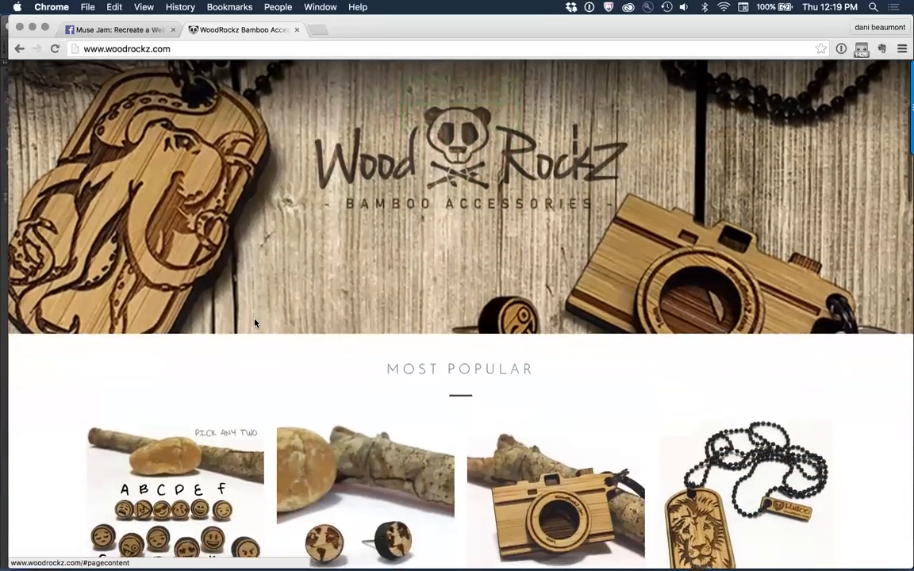
scroll(255, 323, "down", 6)
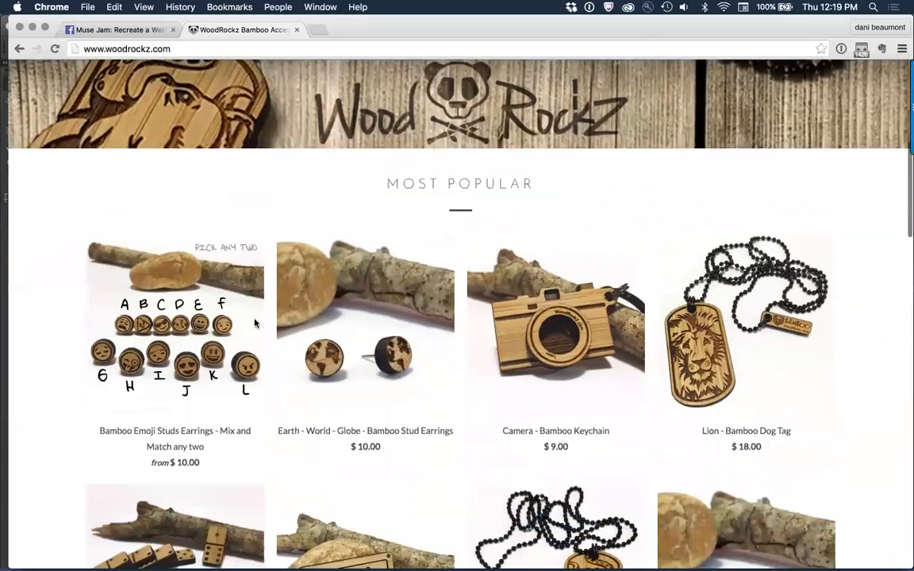
scroll(255, 323, "down", 4)
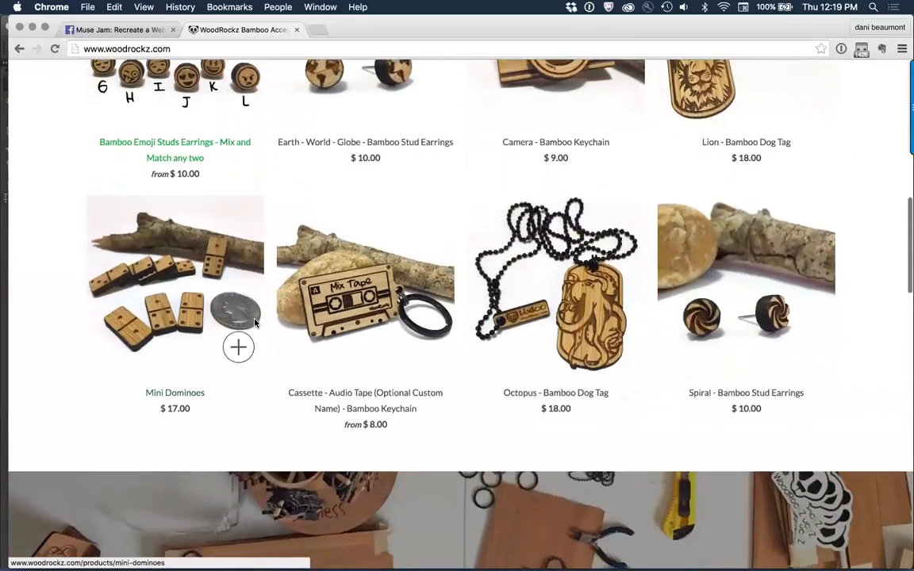
scroll(255, 323, "up", 12)
scroll(255, 323, "up", 4)
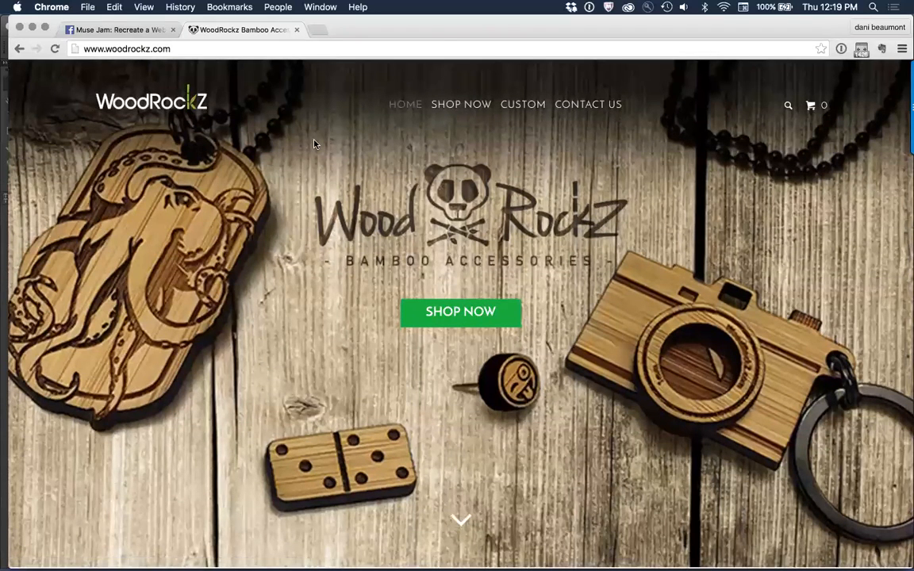
Step: Switch to Muse and compare the HOME page's layout with the A-Master page
key("super+Tab")
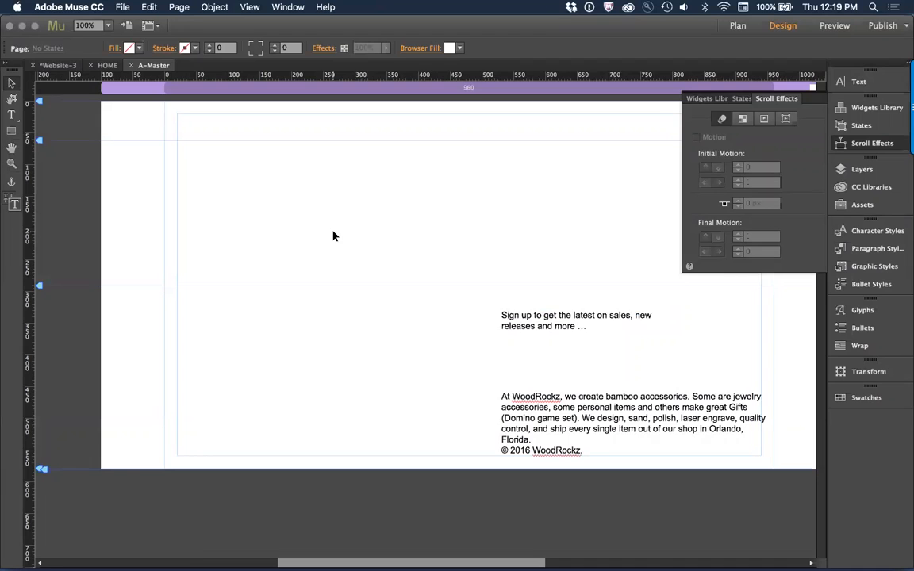
key("super+m")
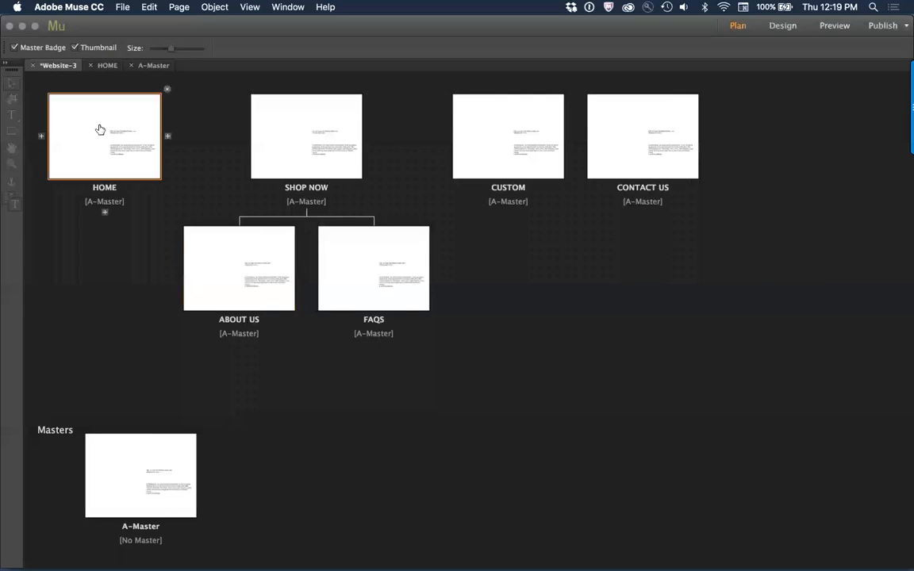
double_click(99, 128)
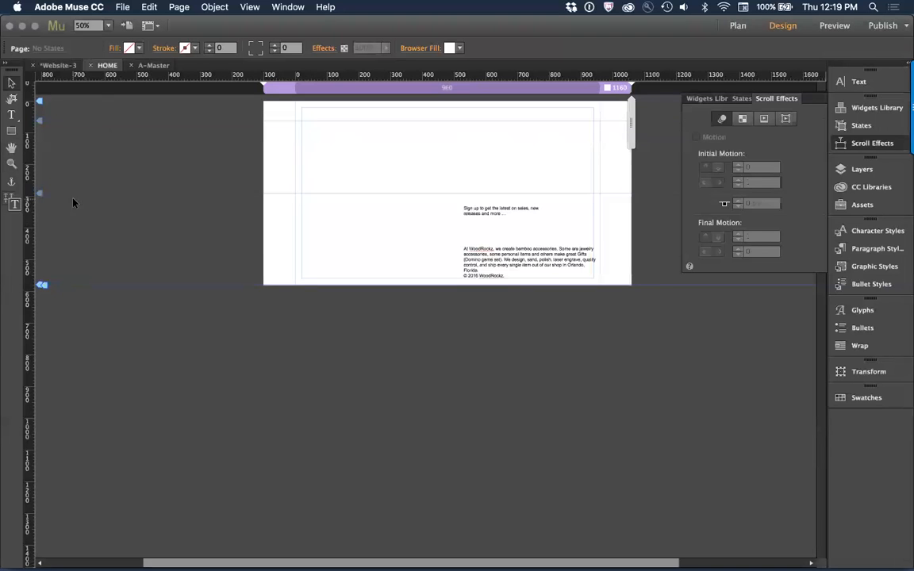
key("super+m")
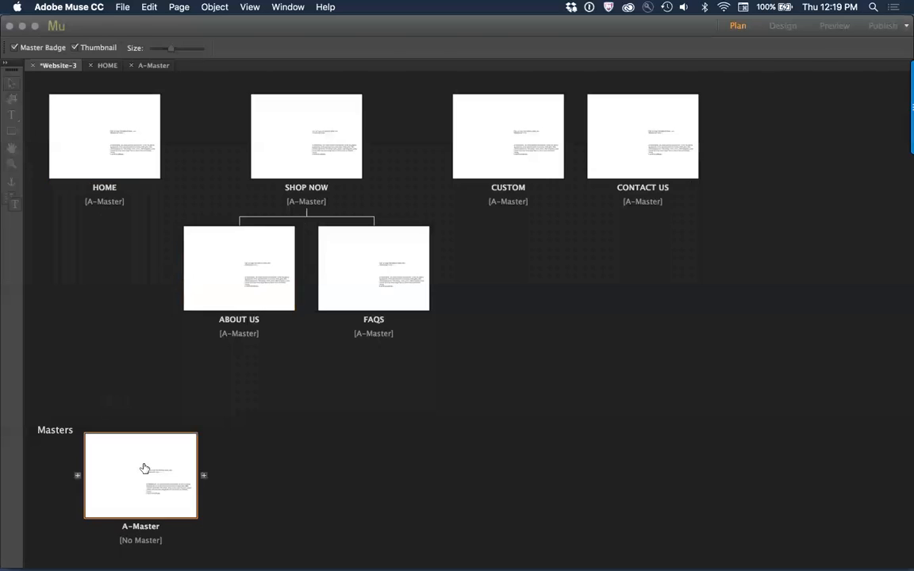
double_click(143, 468)
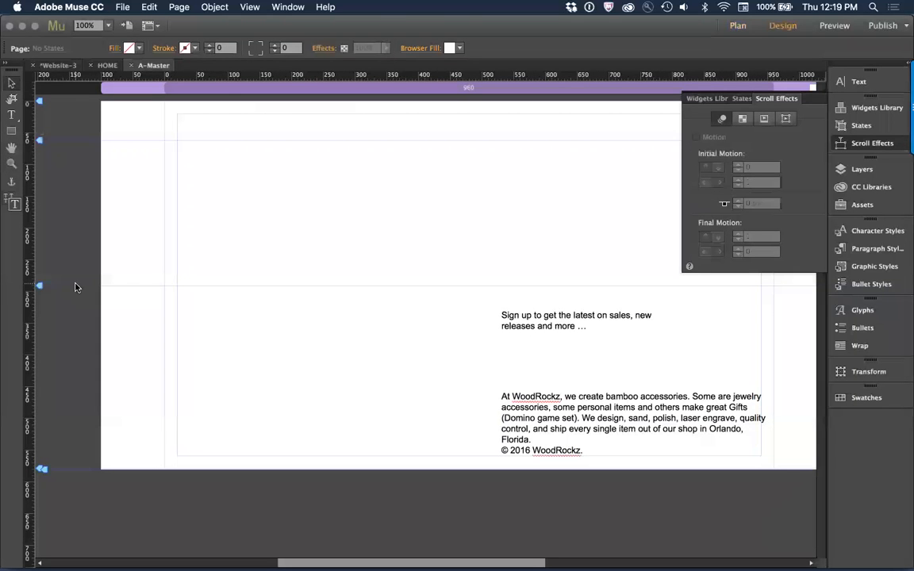
Step: Extend the bottom of the A-Master page to about 800 px
key("super+minus")
mouse_move(40, 242)
left_mouse_down()
mouse_move(43, 278)
mouse_move(39, 252)
left_mouse_up()
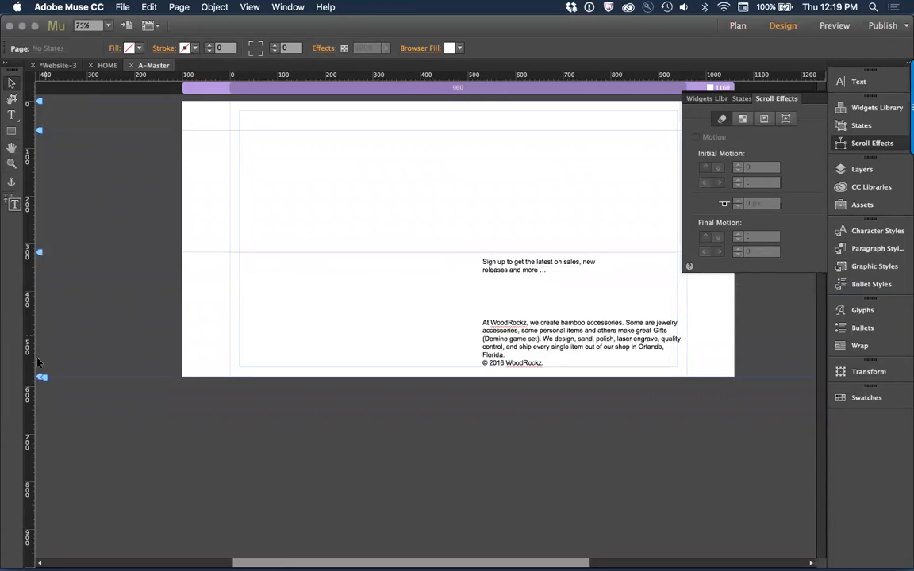
left_click_drag(41, 377, 42, 490)
Step: Move both footer text frames down together to Y 552 and lower the footer guide to just above the sign-up text
left_click_drag(405, 173, 611, 270)
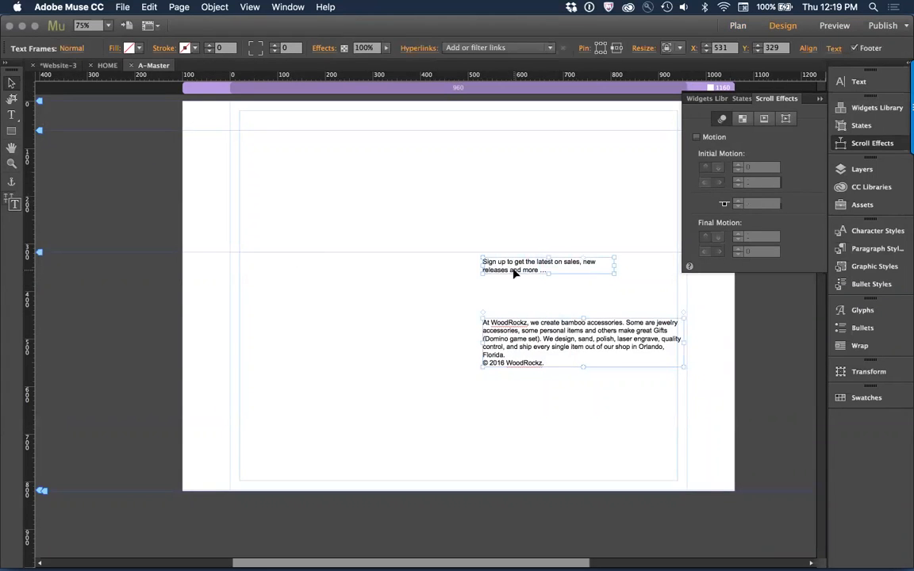
left_click_drag(514, 273, 513, 380)
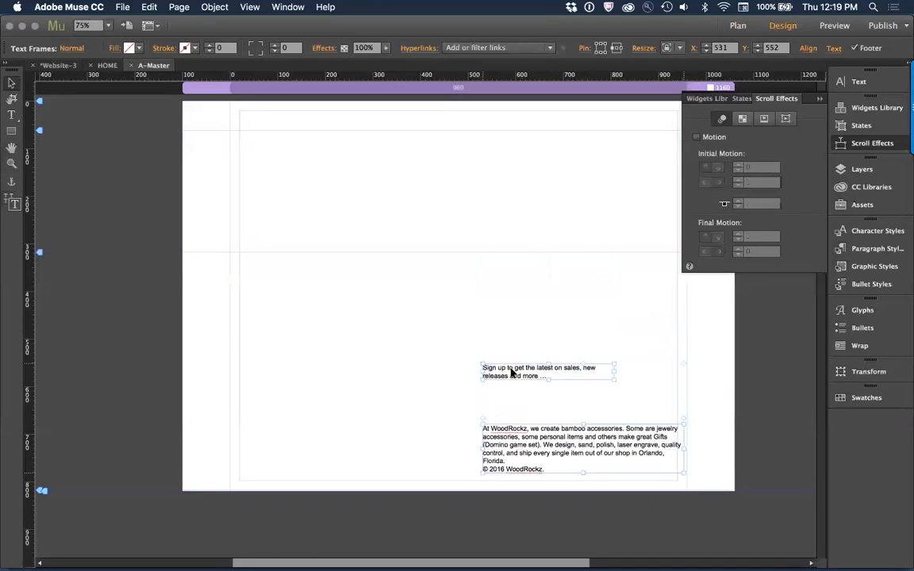
left_click(381, 291)
left_click_drag(40, 254, 56, 357)
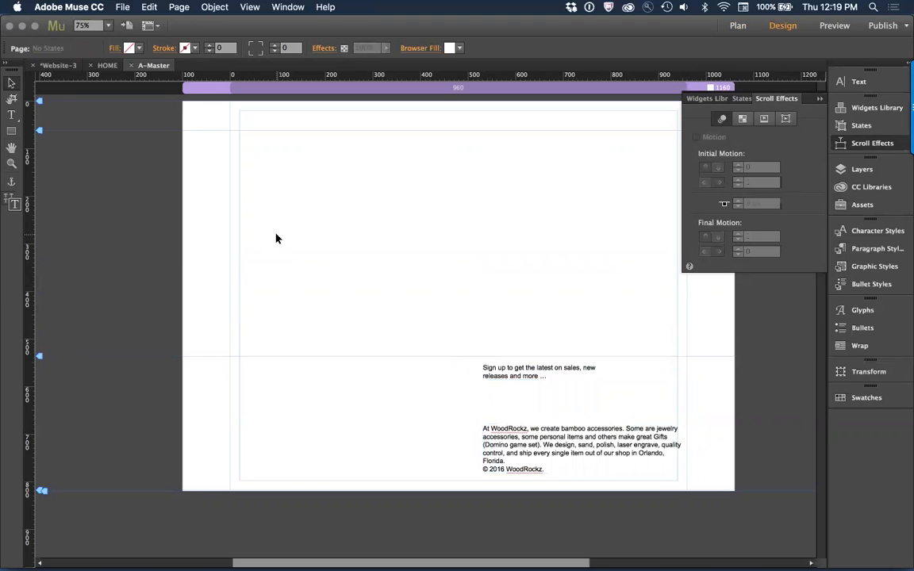
Step: Switch to Chrome and compare the header on the live site's Shop Now, Custom and Contact Us pages, ending on the homepage
key("super+m")
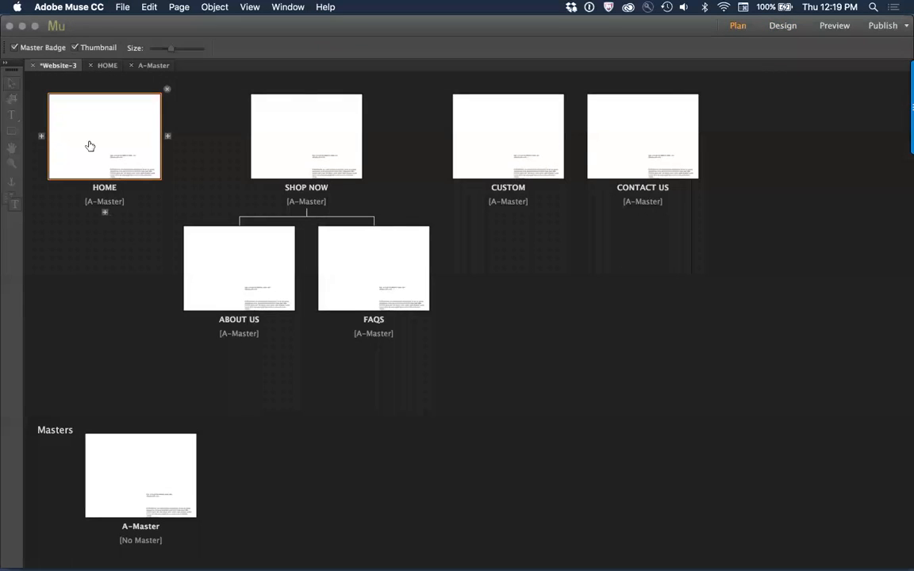
double_click(106, 447)
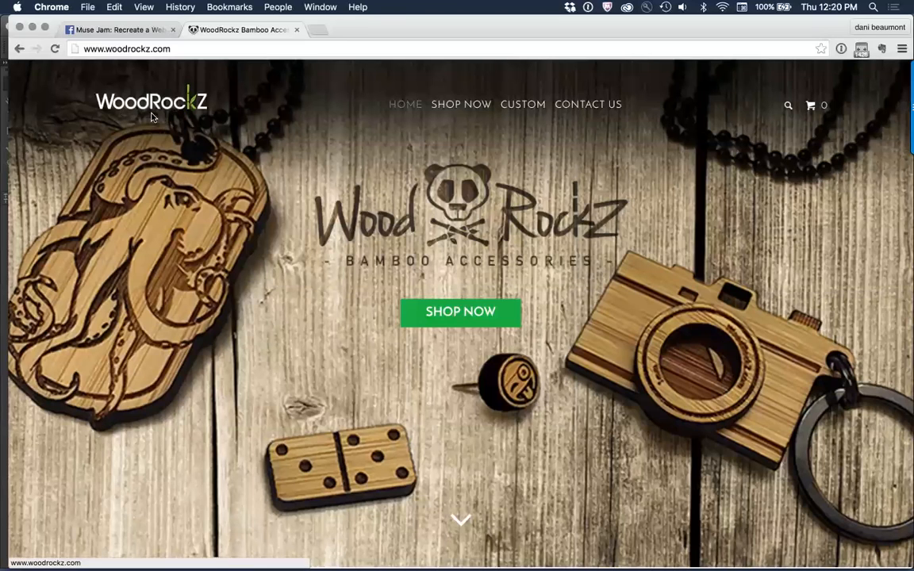
left_click(467, 109)
left_click(521, 89)
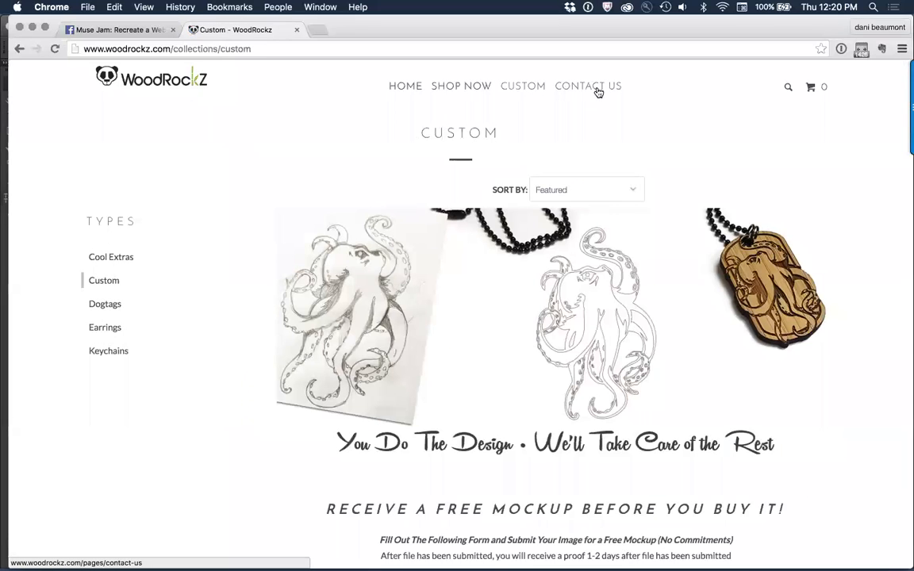
left_click(598, 92)
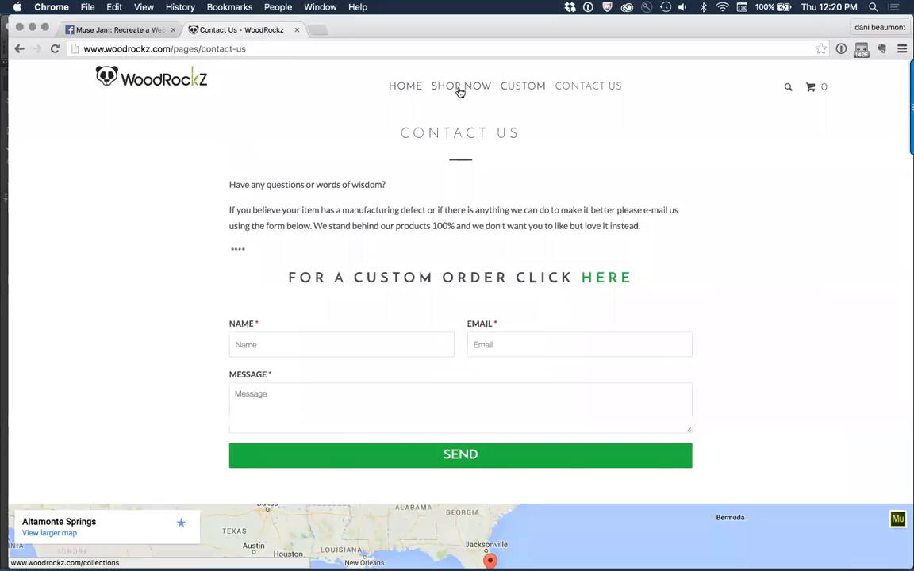
left_click(397, 85)
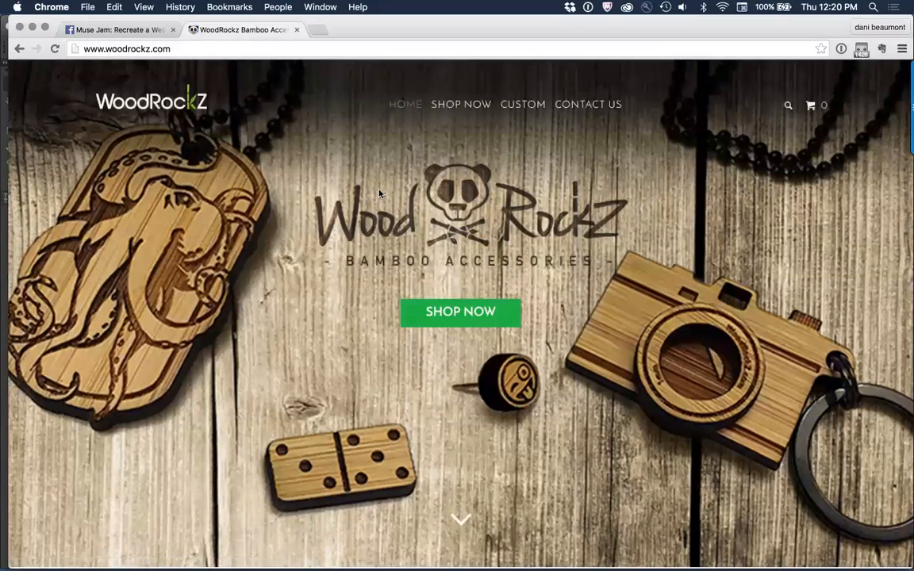
Step: Switch to Muse and, in the site plan, rename the A-Master page as Interior
key("super+m")
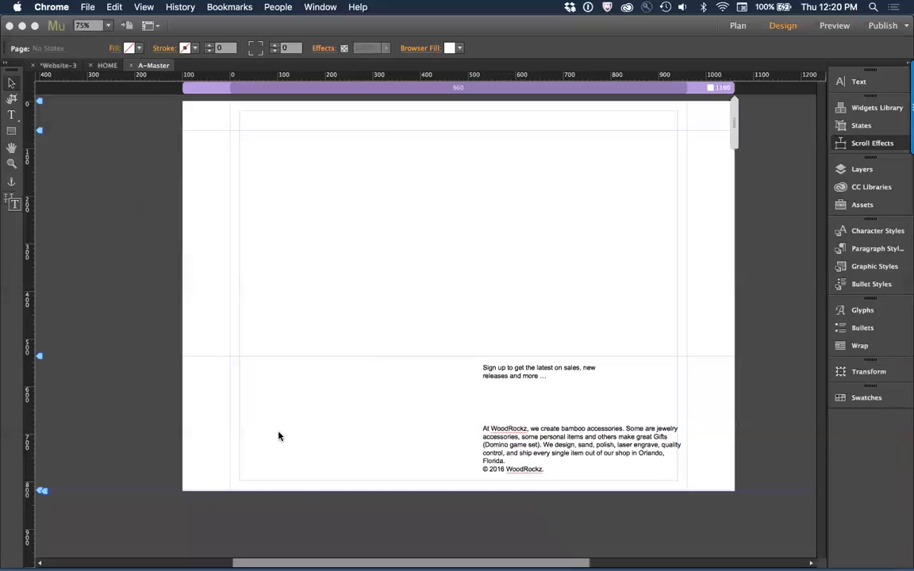
key("super+m")
left_click(142, 529)
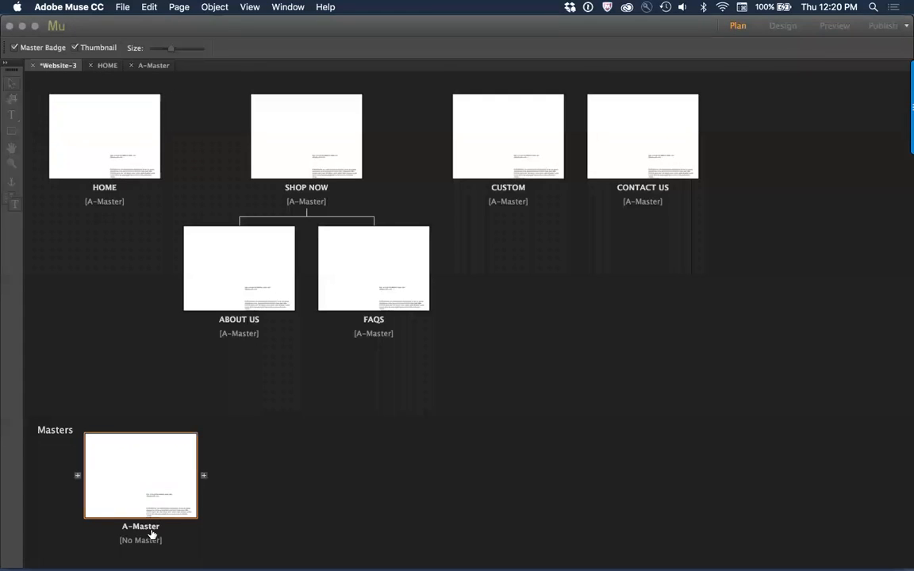
left_click(141, 526)
key("BackSpace")
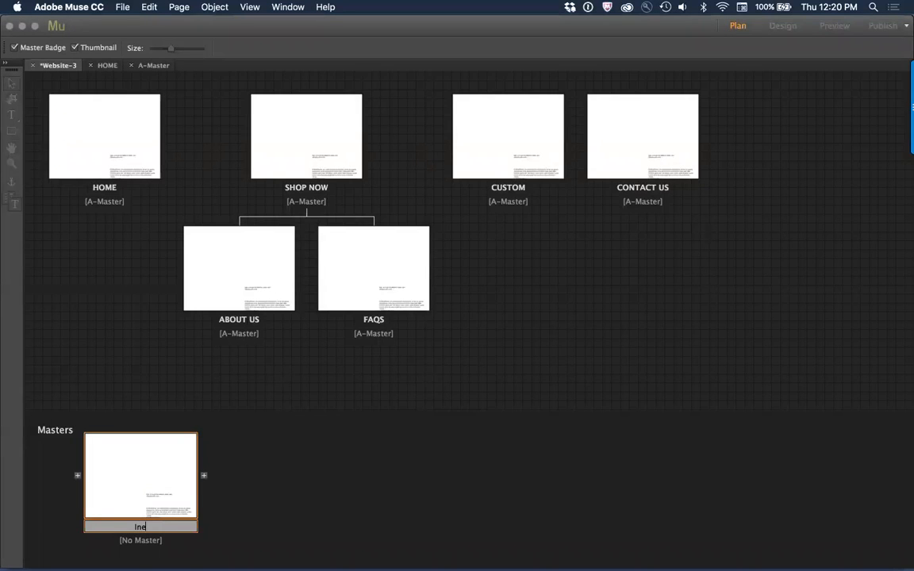
type("Interior")
left_click(243, 512)
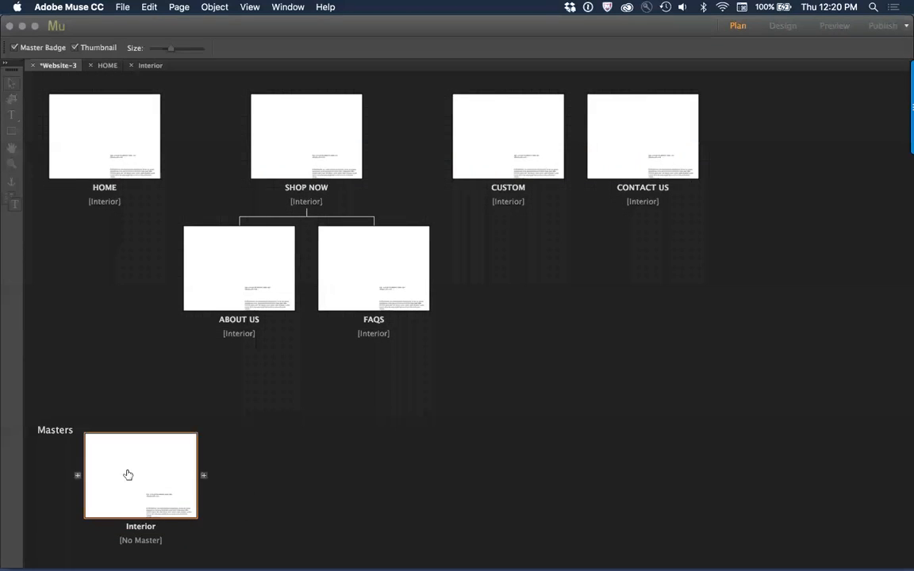
Step: Rename the Interior master page as footer
double_click(141, 527)
type("footer")
left_click(263, 521)
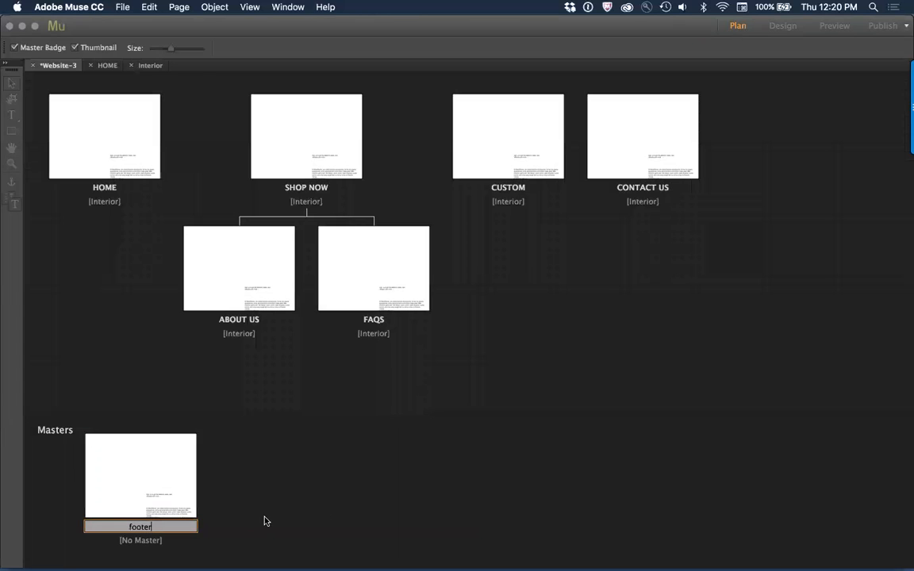
Step: Add a new master page after the footer master and name it Home
left_click(204, 477)
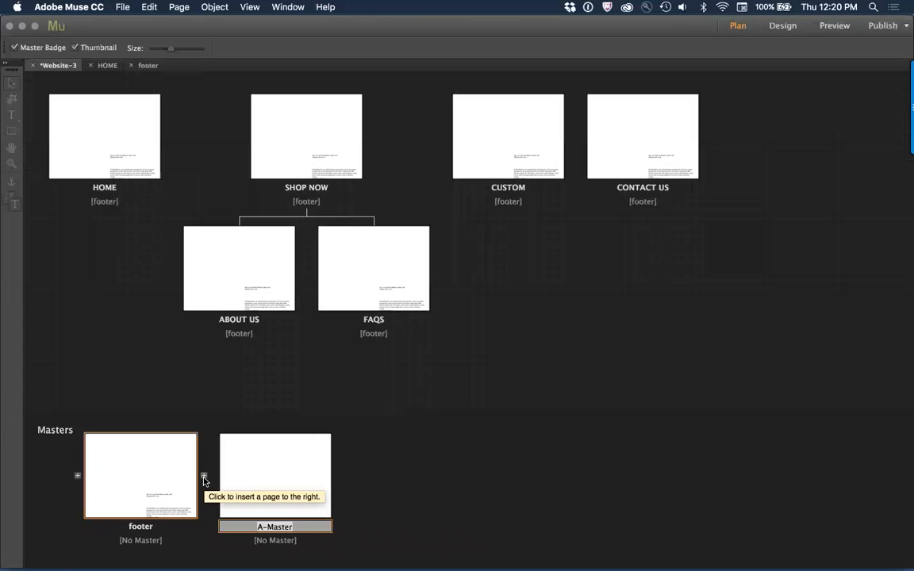
type("L")
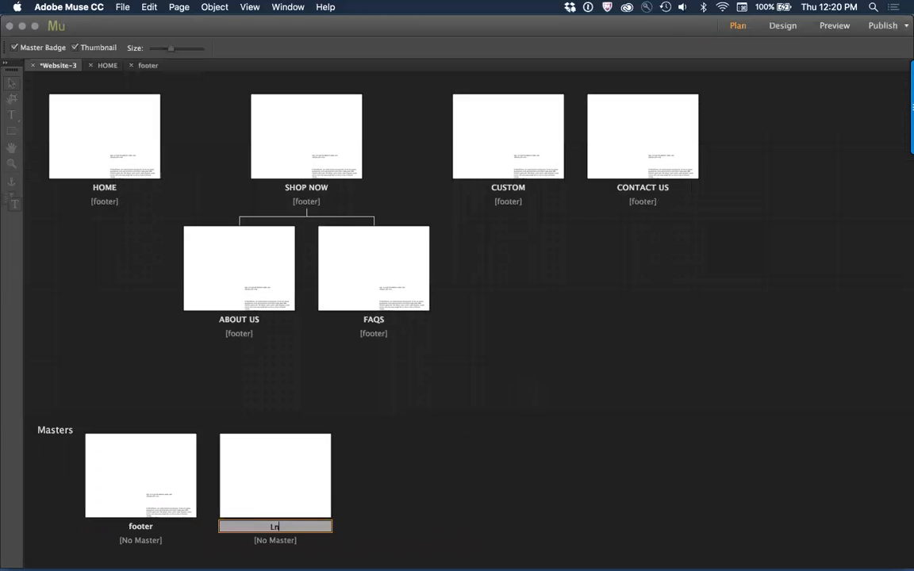
type("HOME")
key("Return")
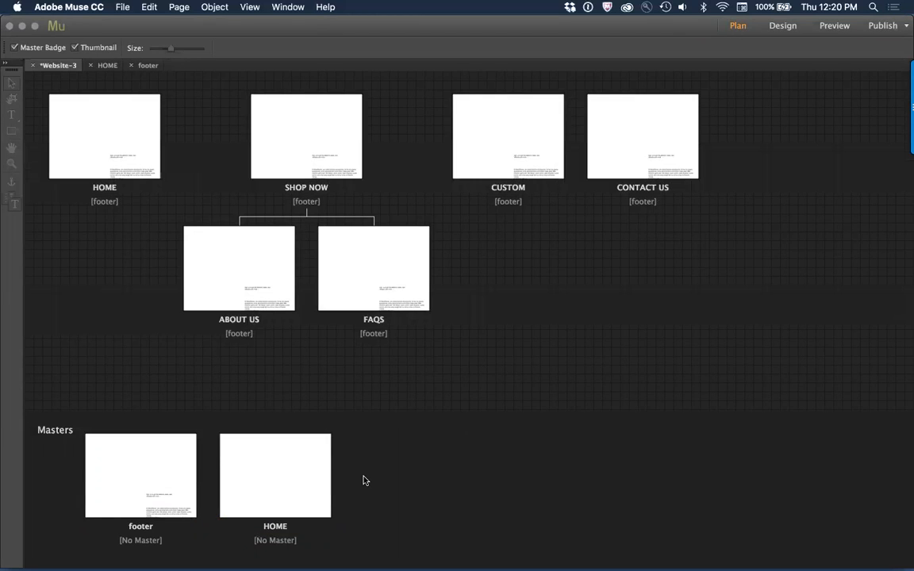
left_click(275, 527)
left_click(276, 527)
type("Homoe")
key("BackSpace")
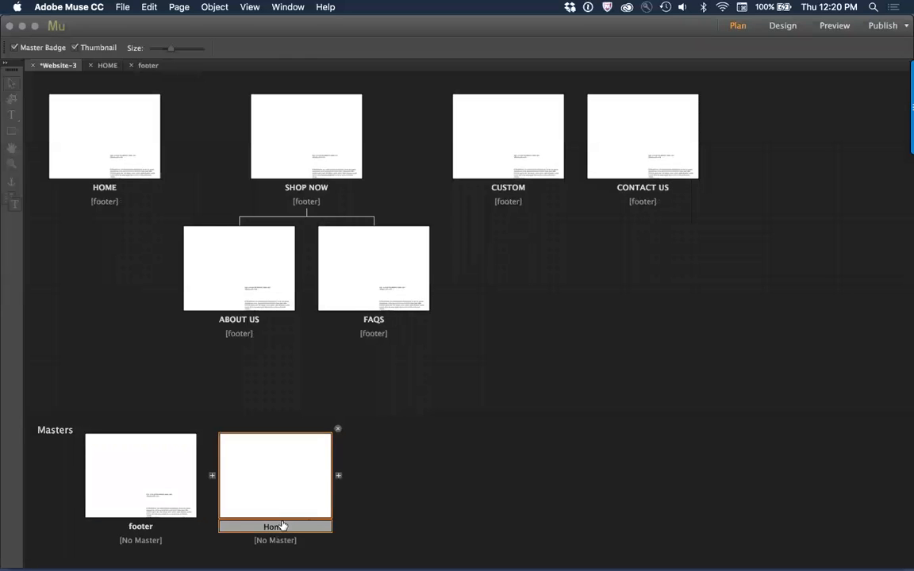
key("BackSpace")
Step: Add another master page after the Home master and name it Interior
left_click(339, 476)
type("In")
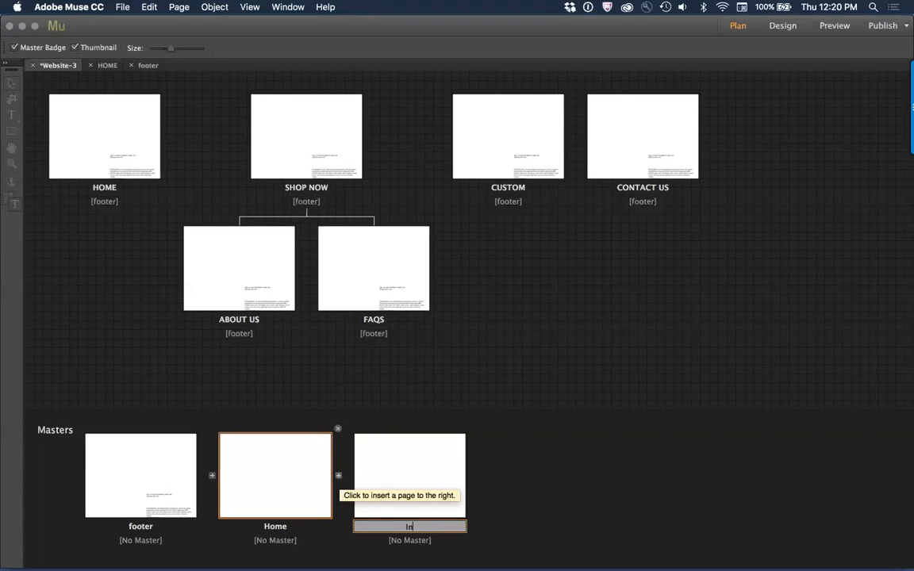
type("terior")
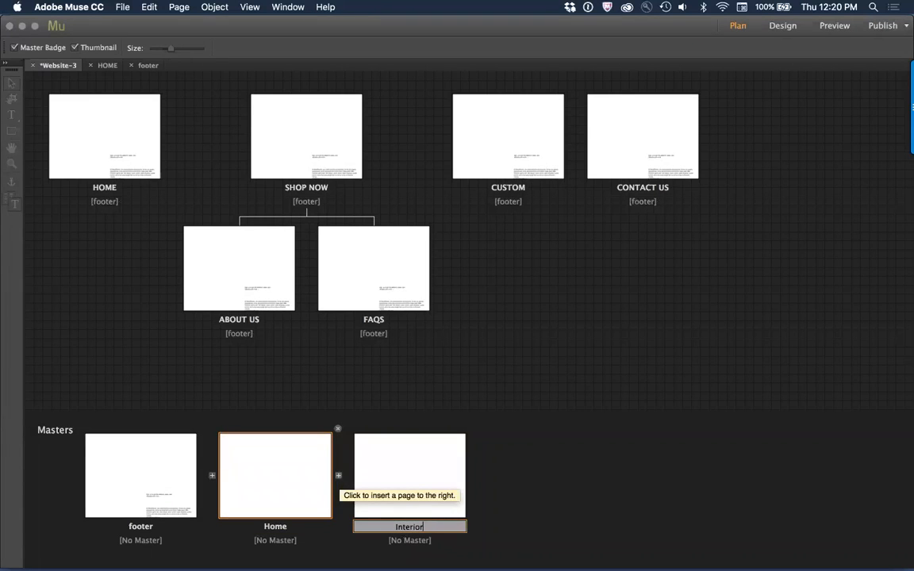
left_click(527, 450)
Step: Apply the footer master to both the Home and Interior master pages
right_click(244, 471)
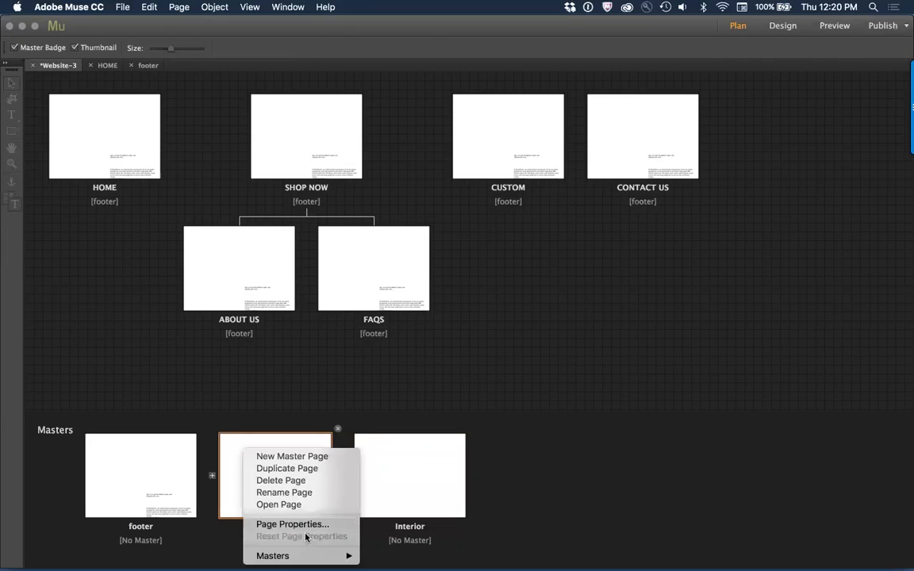
mouse_move(310, 556)
left_click(385, 543)
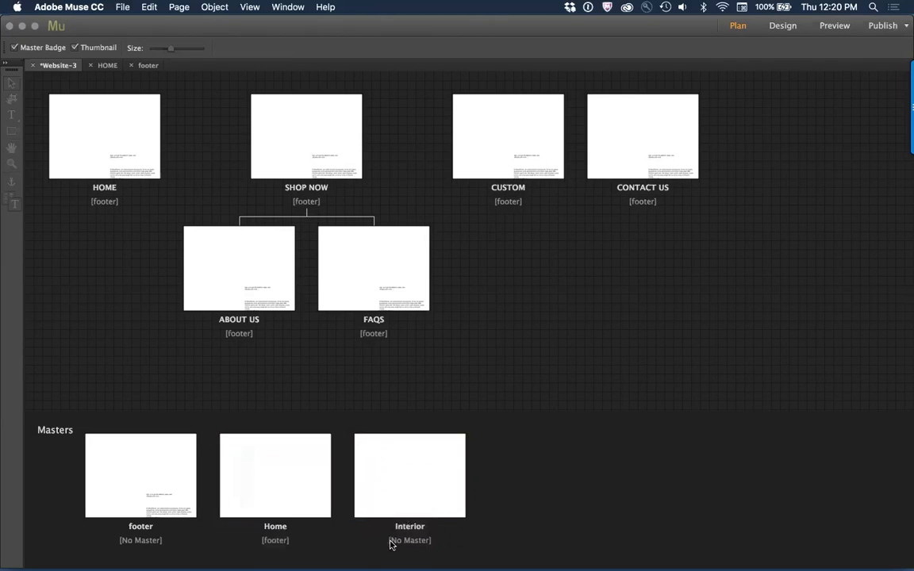
right_click(400, 478)
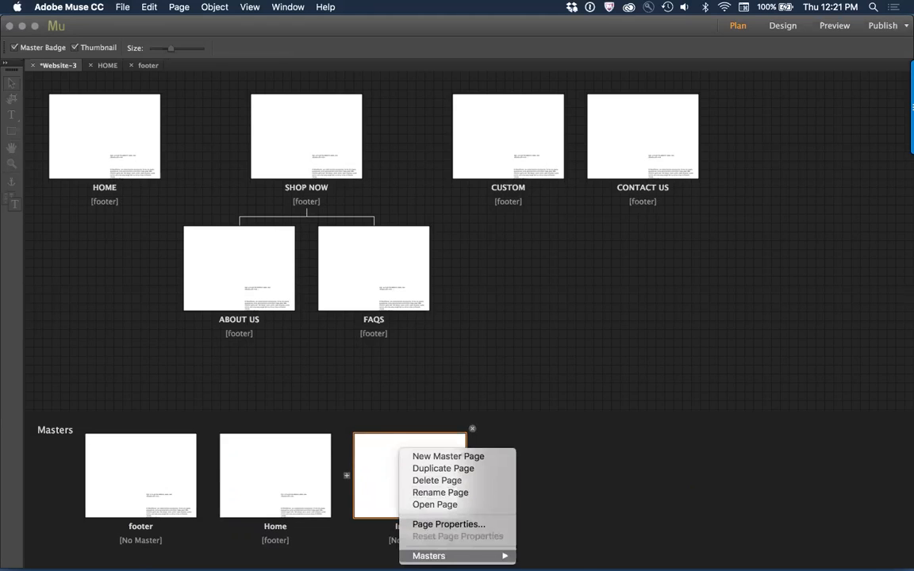
mouse_move(492, 556)
left_click(536, 544)
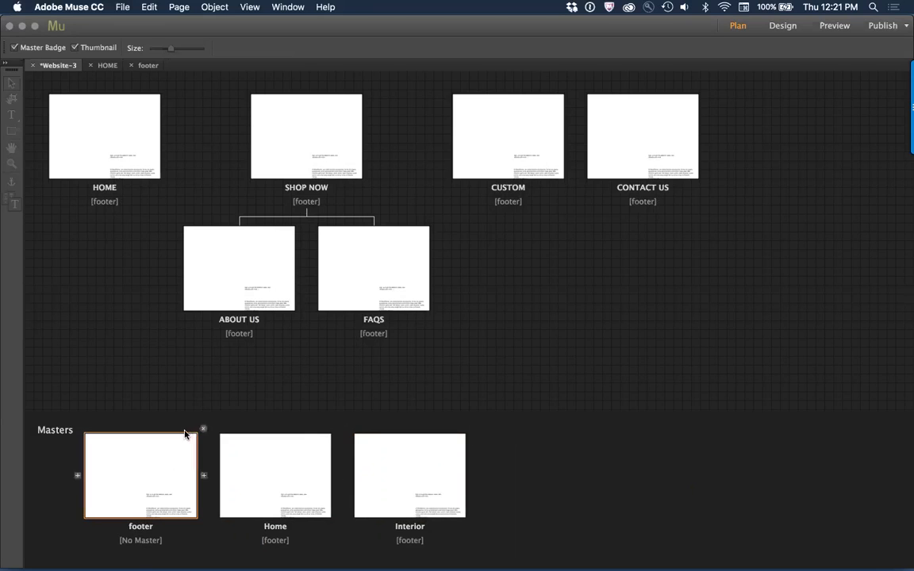
Step: Open the Home master and place a Horizontal menu widget on it at about X 330, Y 195
double_click(259, 468)
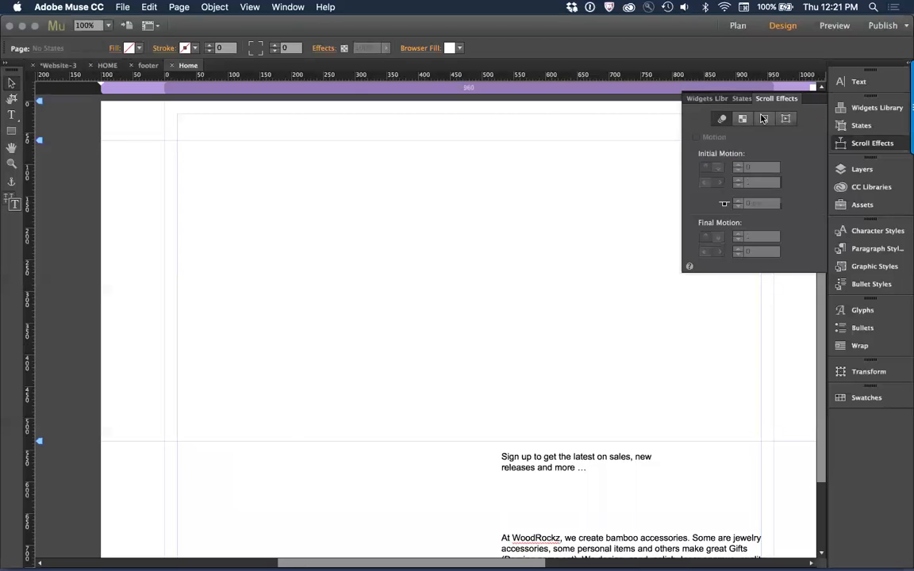
left_click(820, 98)
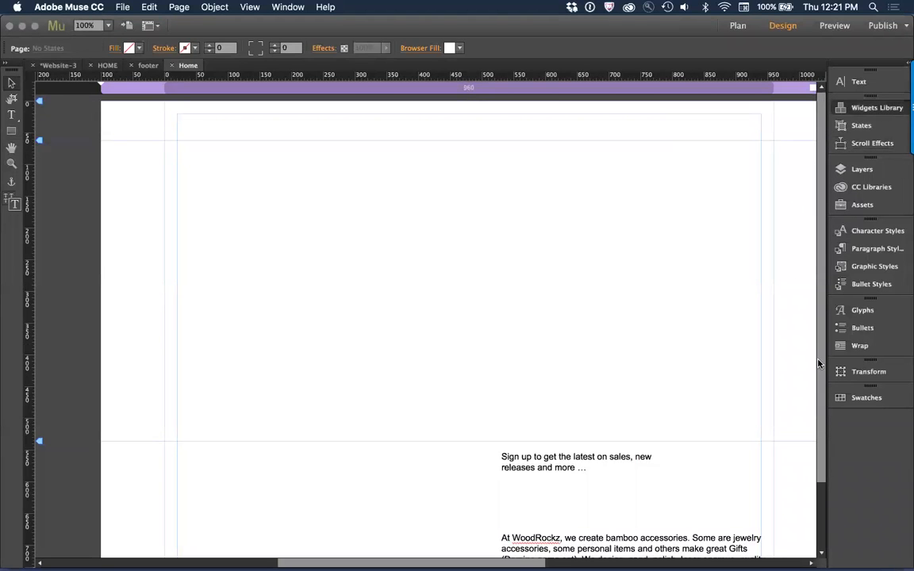
left_click(879, 109)
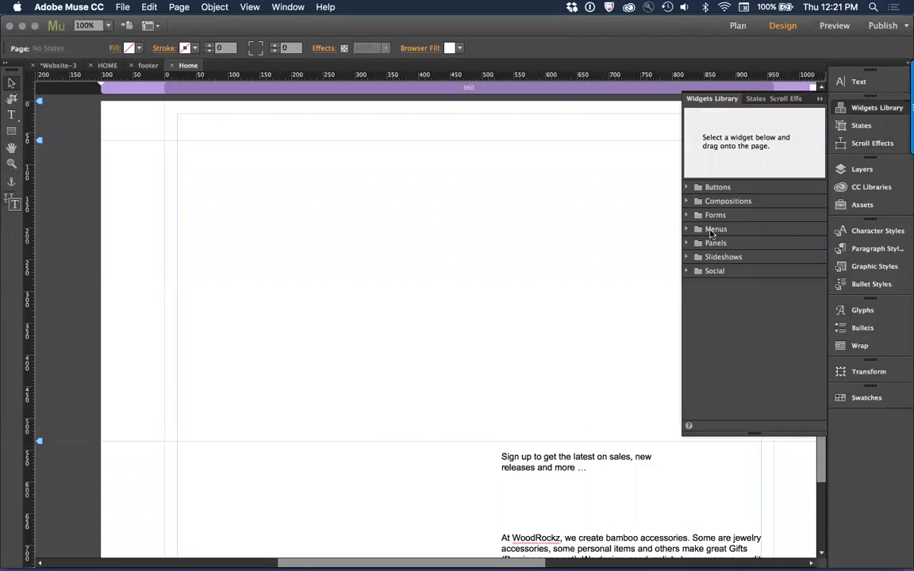
left_click(699, 232)
left_click(687, 229)
left_click_drag(727, 249, 397, 255)
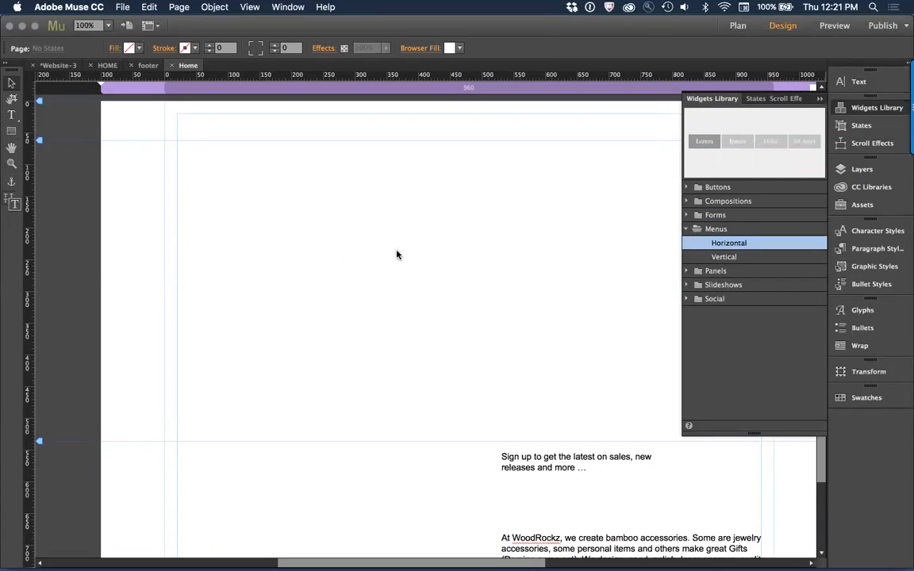
left_click(431, 205)
left_click_drag(516, 231, 465, 131)
Step: Switch to Chrome and examine the header menu on the live site's homepage
key("super+Tab")
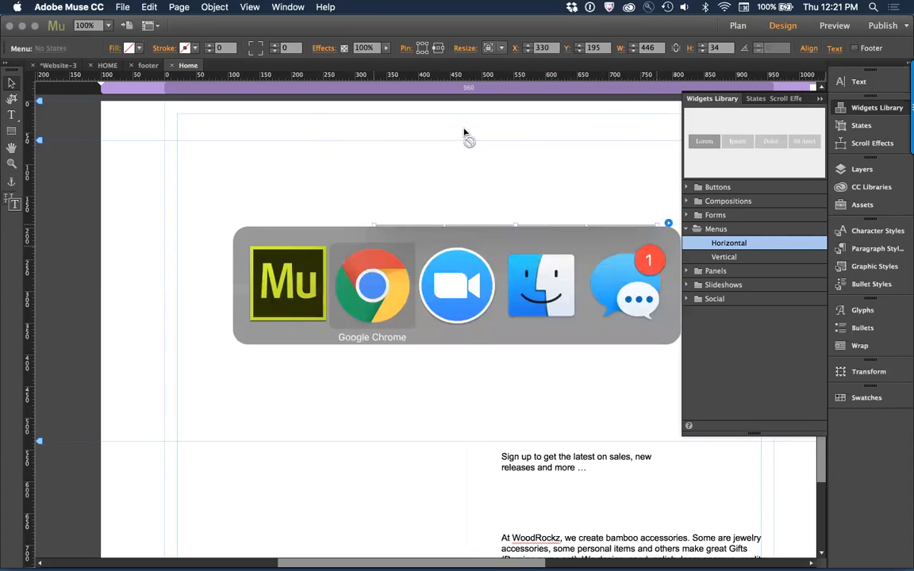
key("super+Tab")
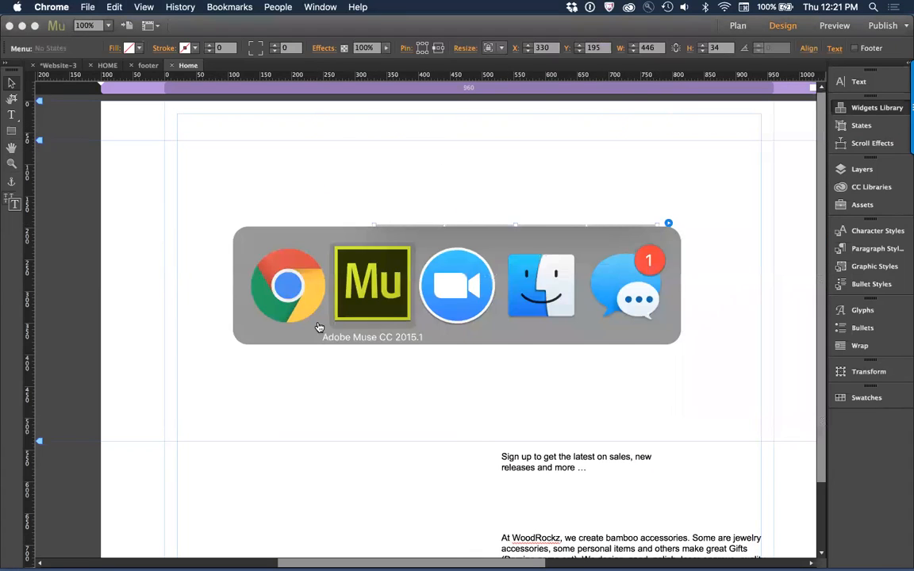
key("super+Tab")
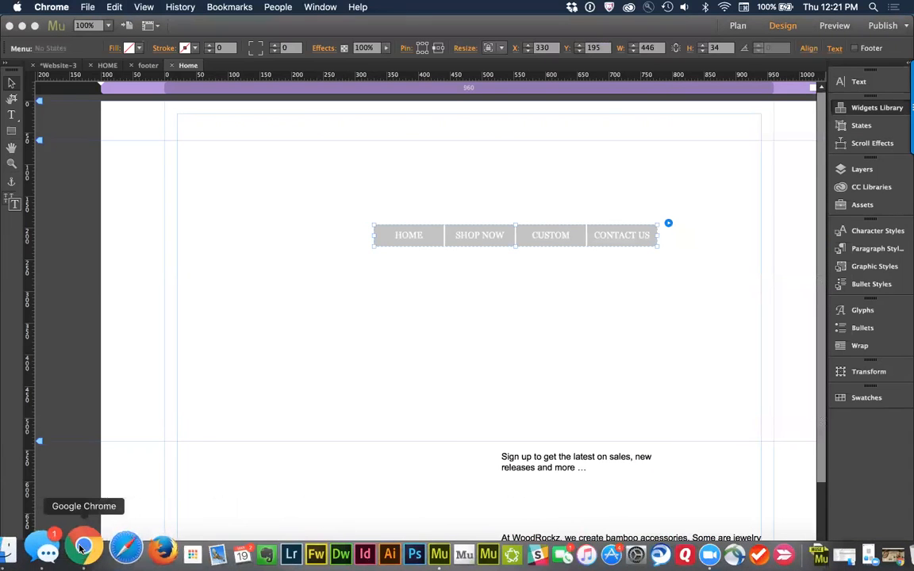
left_click(80, 550)
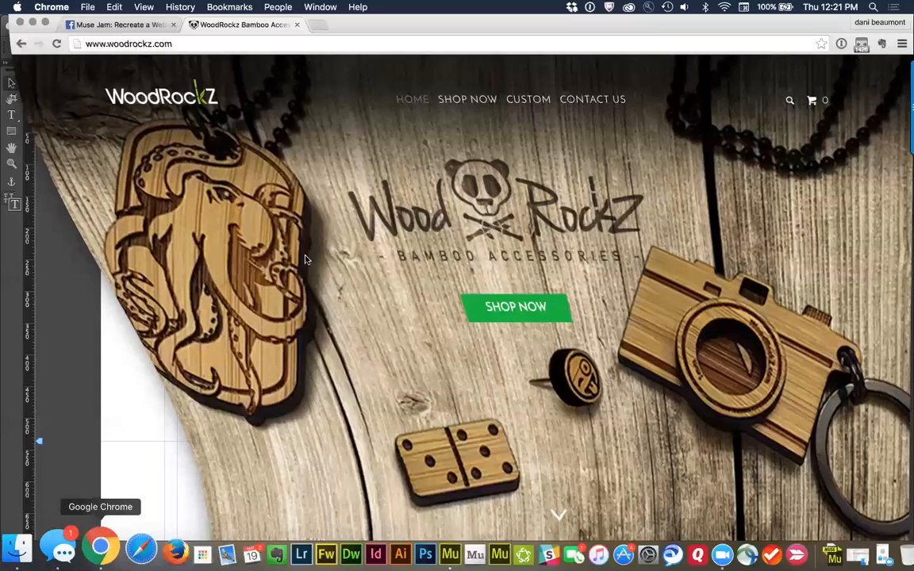
scroll(284, 314, "up", 5)
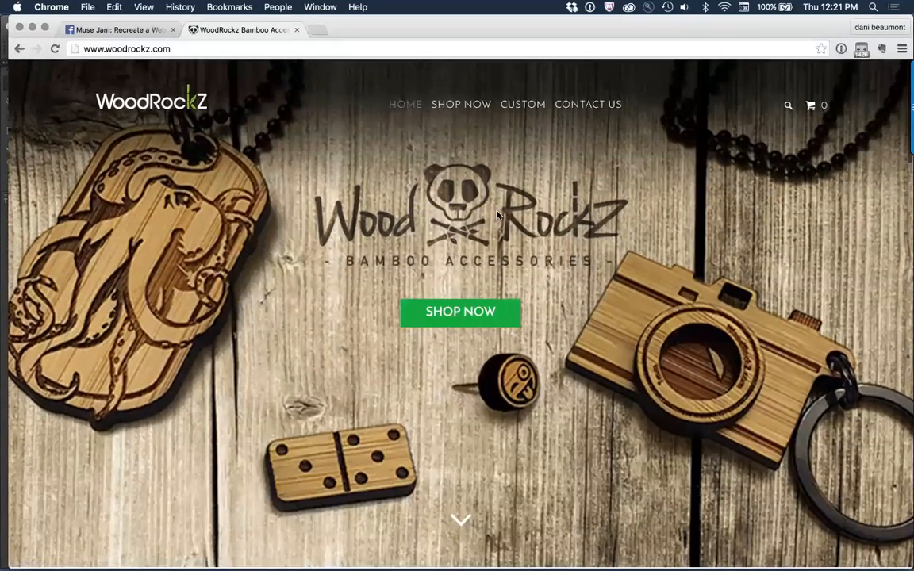
Step: Back in Muse, clear all styling from the horizontal menu and move it to about X 136, Y 113
key("super+Tab")
right_click(435, 232)
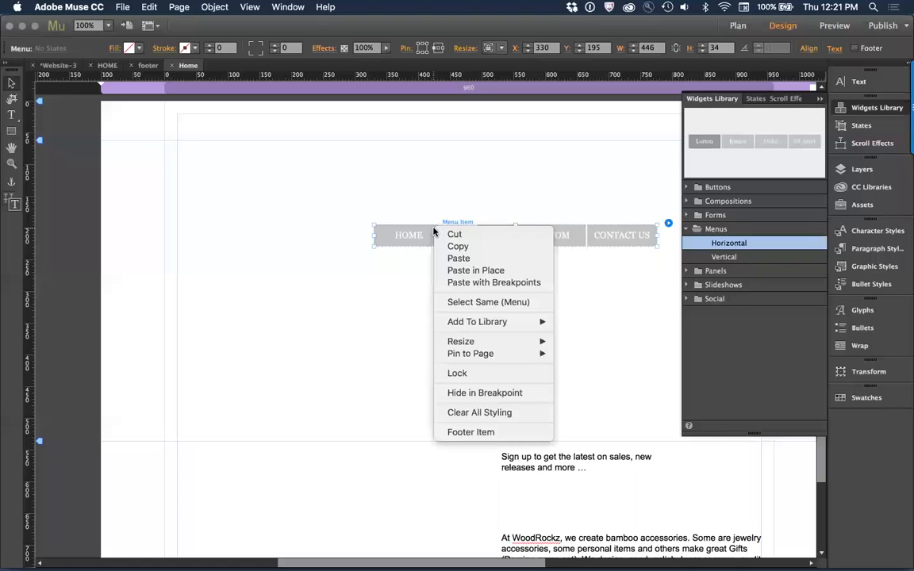
left_click(524, 411)
left_click_drag(480, 237, 356, 188)
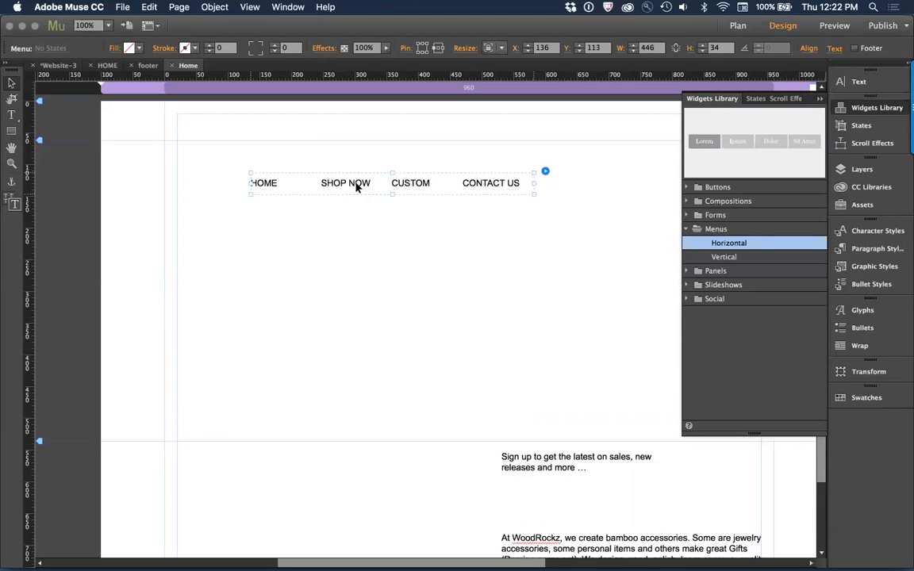
Step: Take the menu off the Home master and place it in the HOME page's header at about X 463, Y 28
key("Delete")
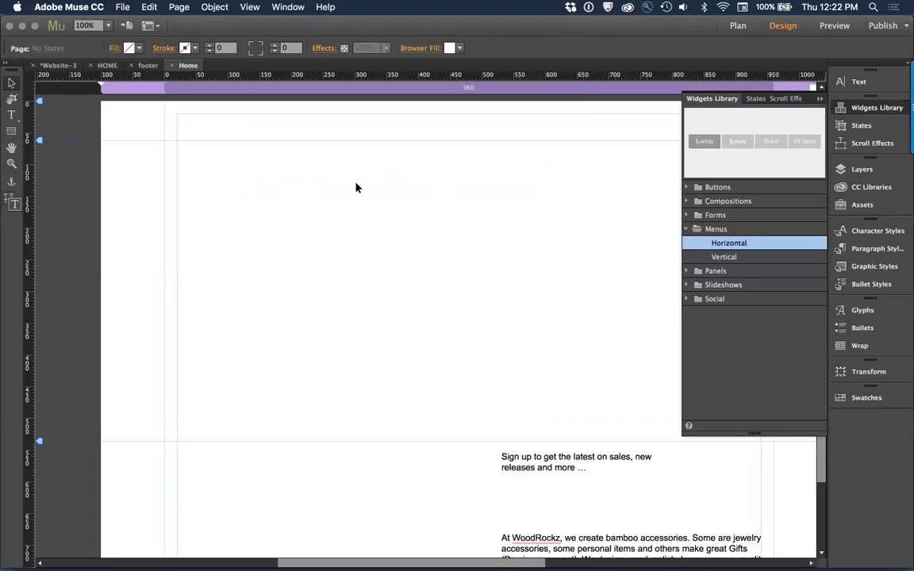
left_click(58, 66)
double_click(84, 140)
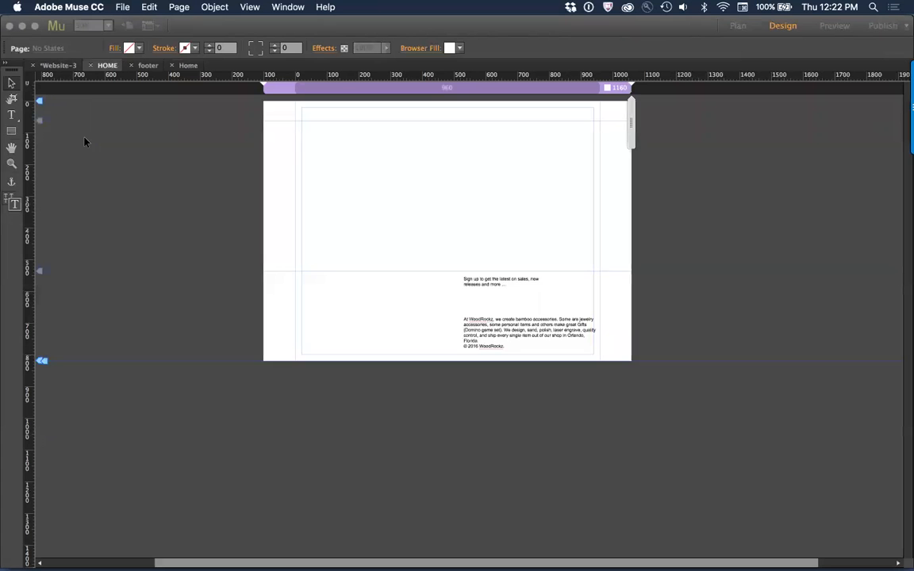
left_click_drag(458, 319, 546, 122)
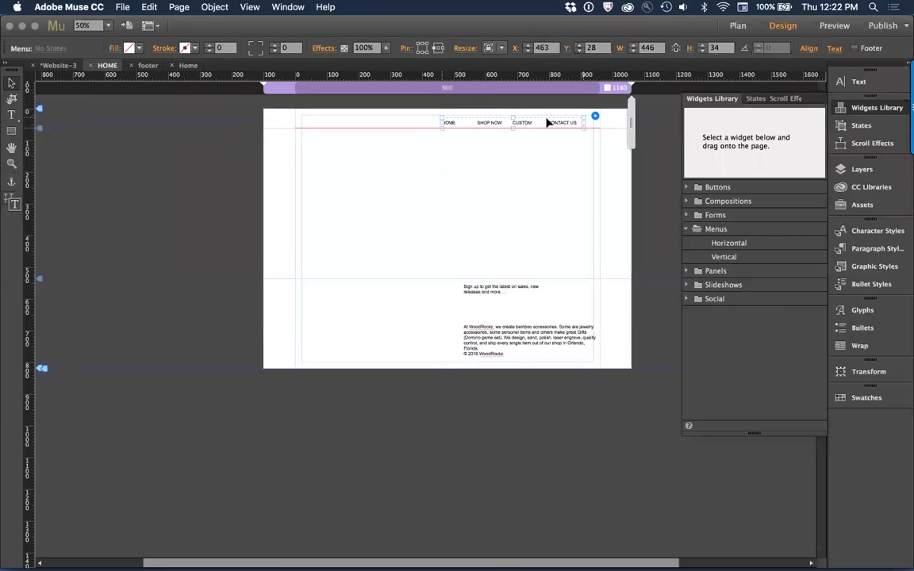
left_click(510, 213)
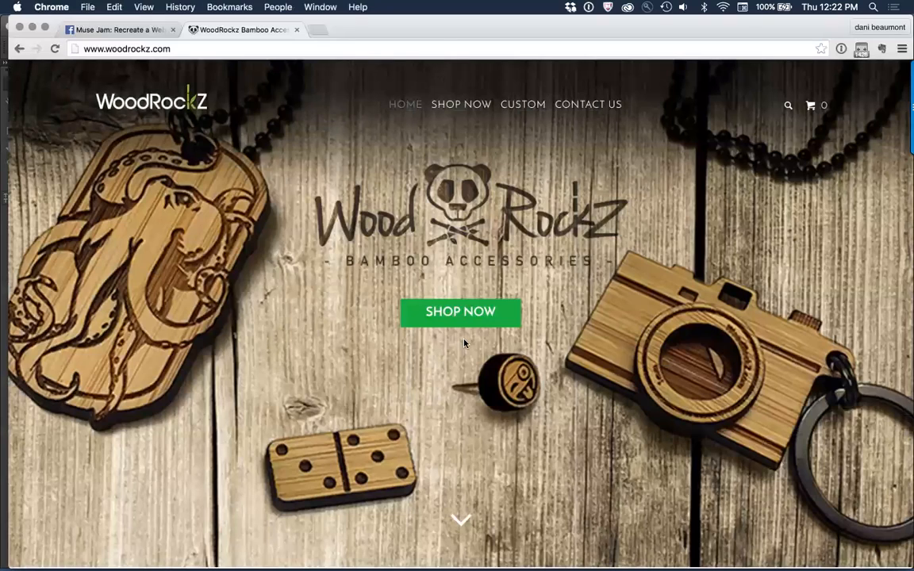
Step: Select the Rectangle tool in Muse, and in Chrome examine how the live homepage's hero image, logo and Shop Now button move while scrolling
key("super+Tab")
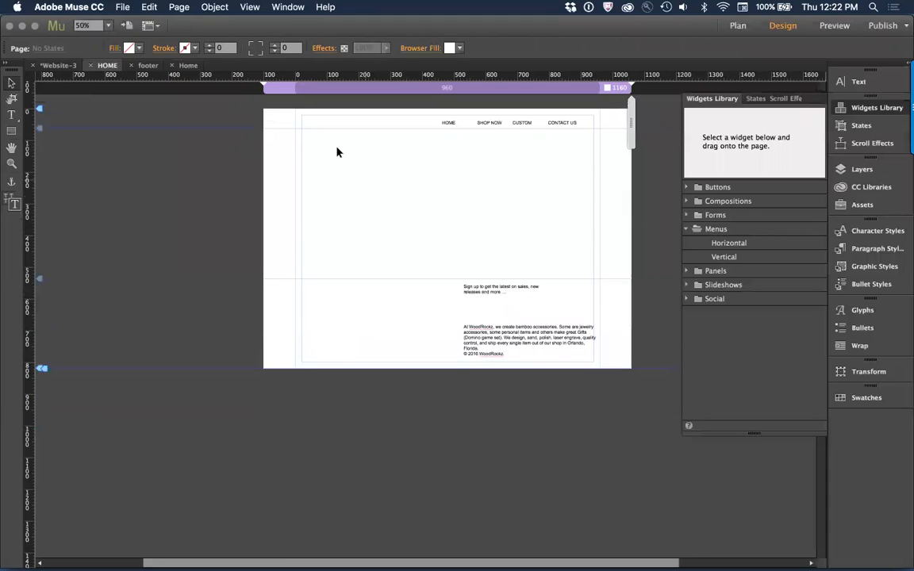
left_click(11, 132)
key("super+Tab")
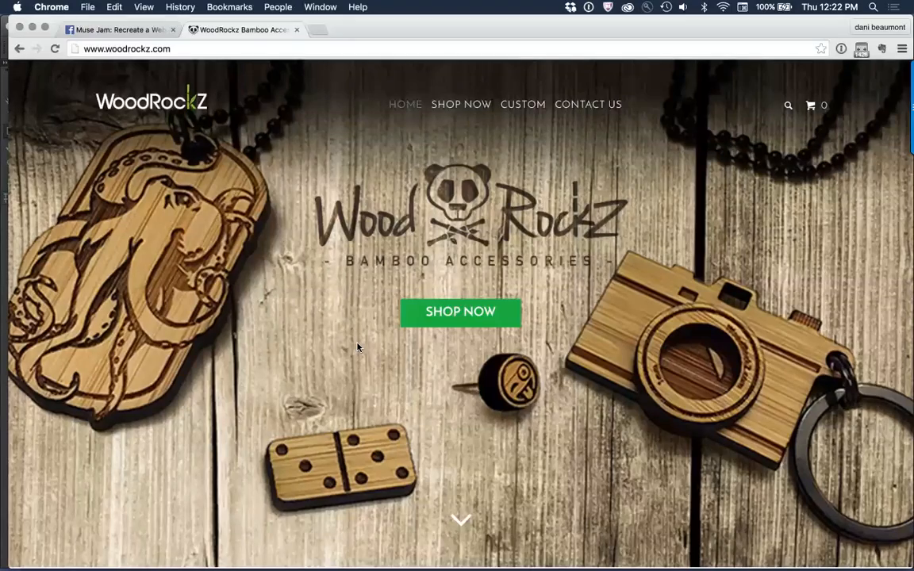
scroll(358, 347, "down", 5)
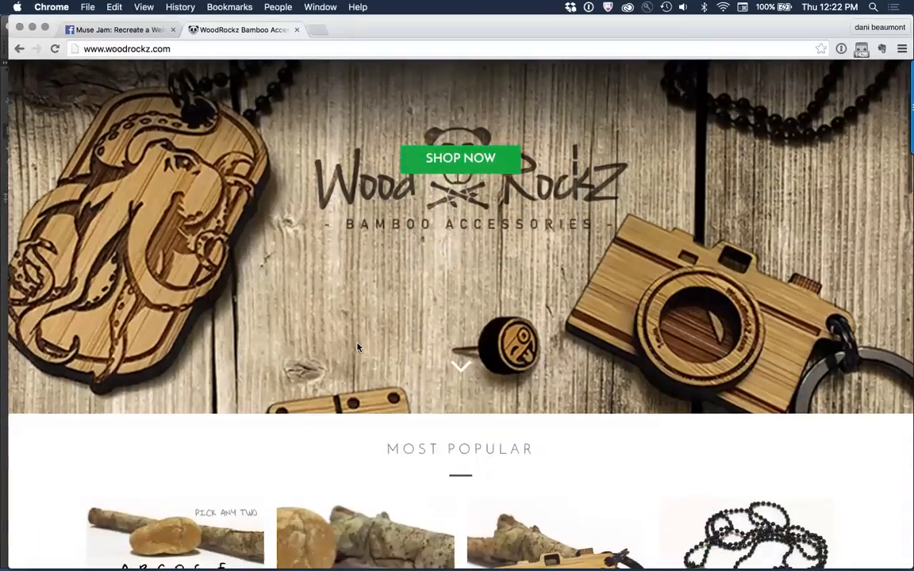
scroll(357, 346, "up", 5)
scroll(357, 347, "down", 5)
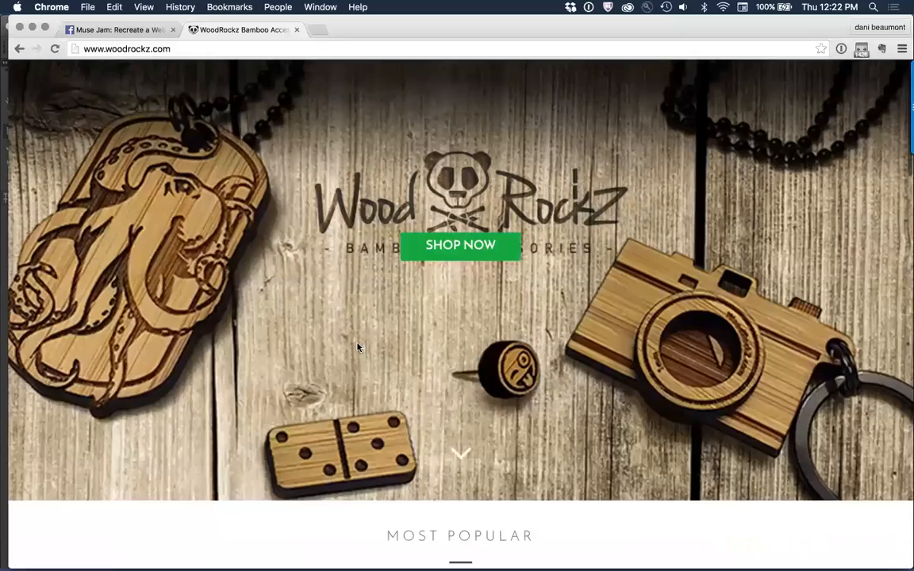
scroll(358, 347, "down", 5)
scroll(359, 347, "up", 5)
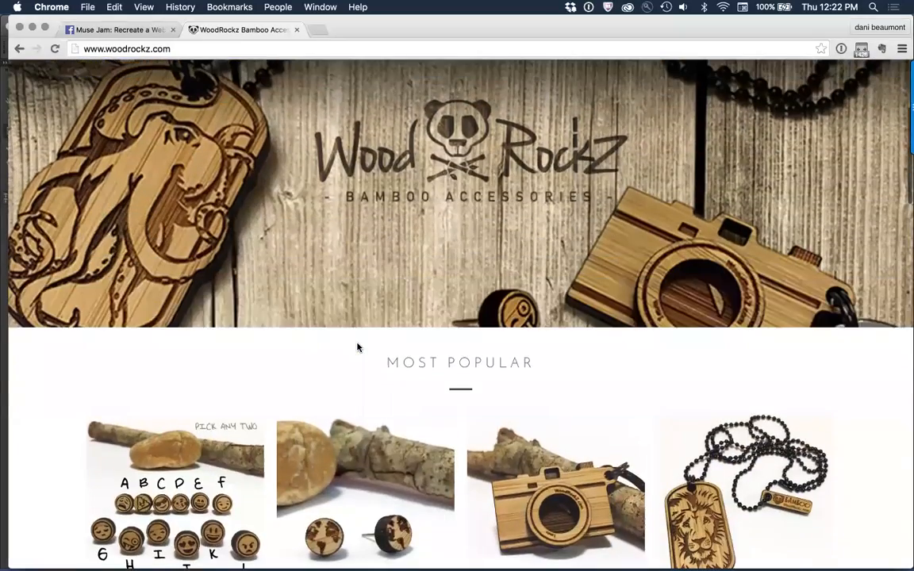
Step: Back in Muse, draw a rectangle from the HOME page's top edge down to the footer guide and set it to stretch to browser width
scroll(432, 206, "up", 5)
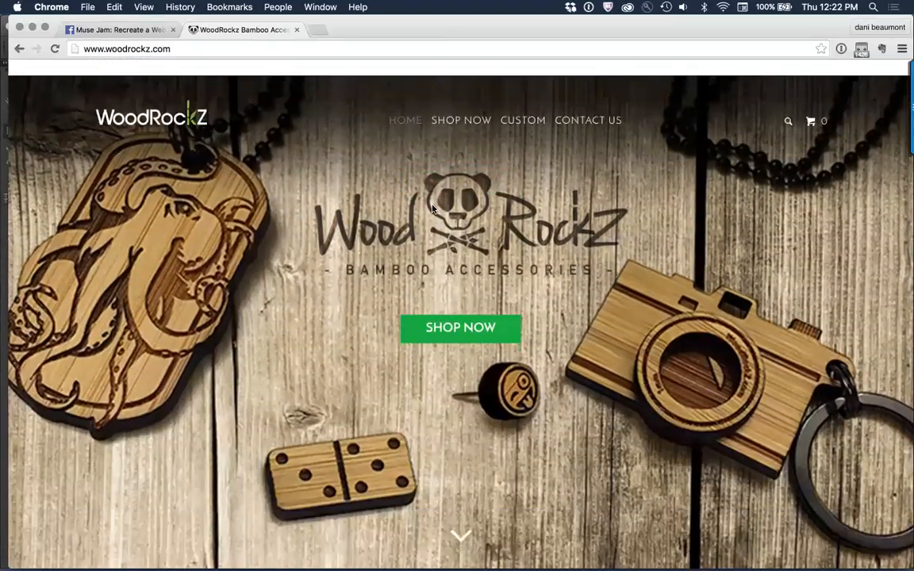
key("super+Tab")
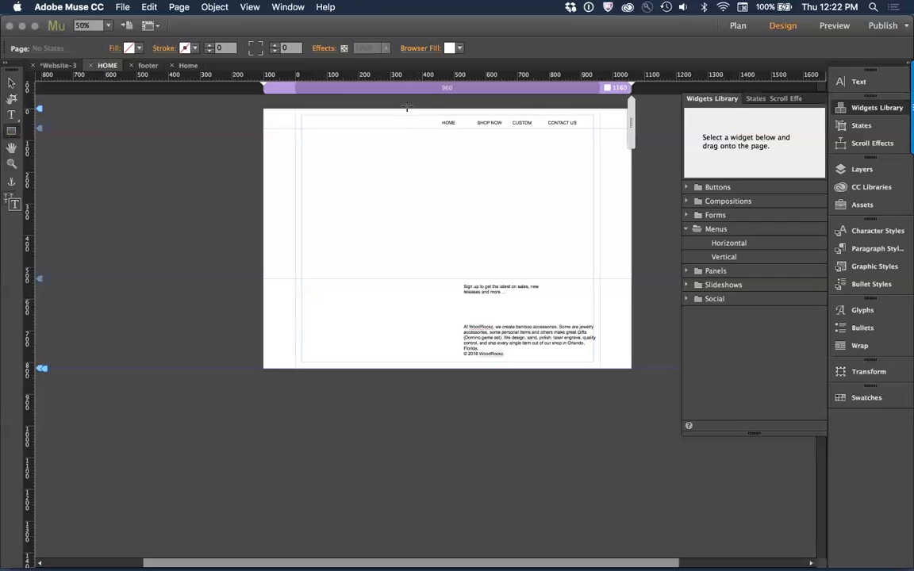
mouse_move(406, 110)
left_mouse_down()
mouse_move(408, 208)
mouse_move(427, 278)
left_mouse_up()
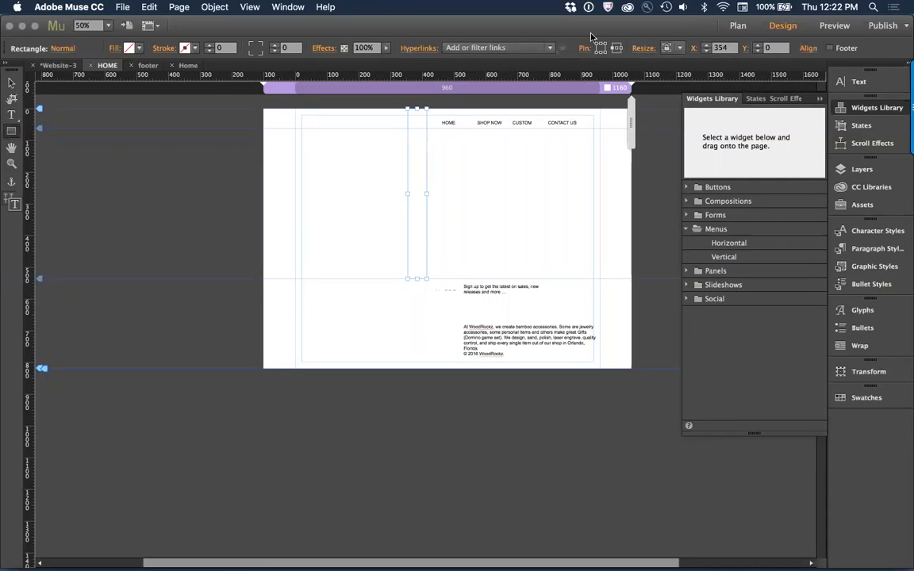
left_click(671, 48)
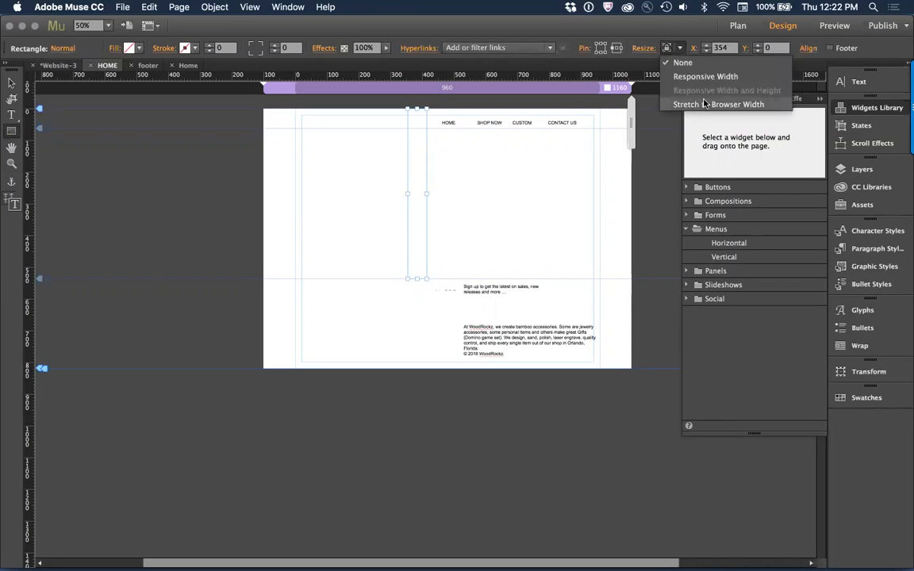
left_click(704, 104)
Step: Preview the slideshow images in the _images folder and add slideshow_1.jpg as the rectangle's fill image
left_click(114, 47)
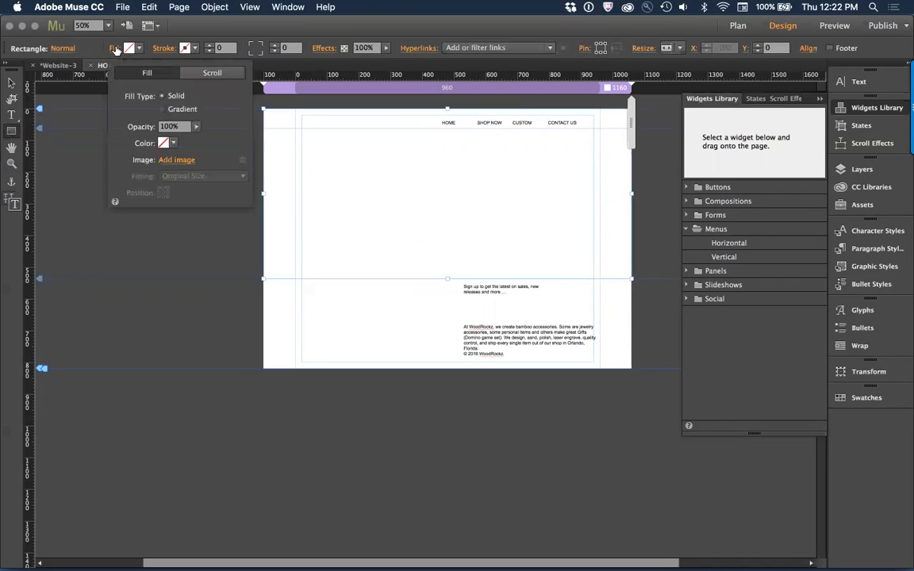
left_click(170, 161)
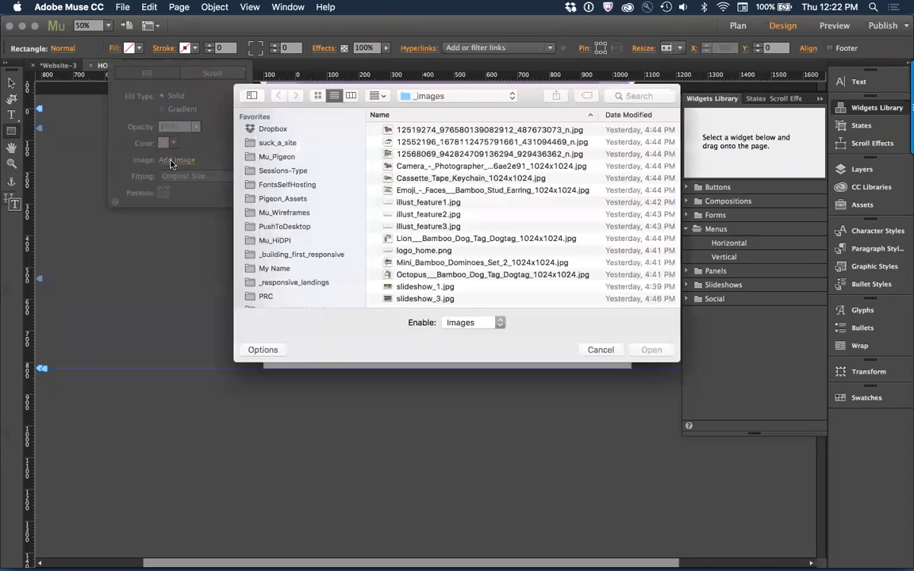
scroll(482, 227, "down", 3)
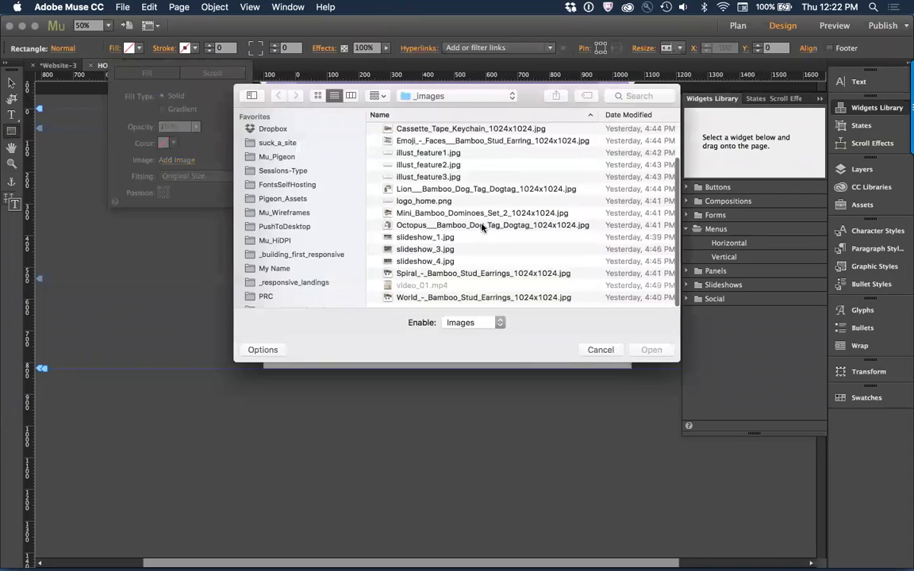
left_click(435, 238)
key("space")
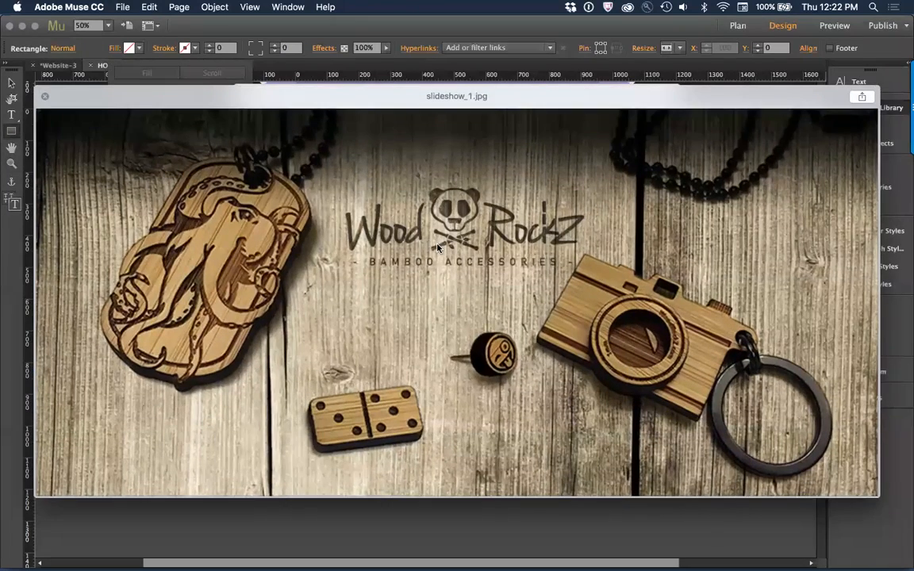
key("space")
left_click(428, 254)
key("space")
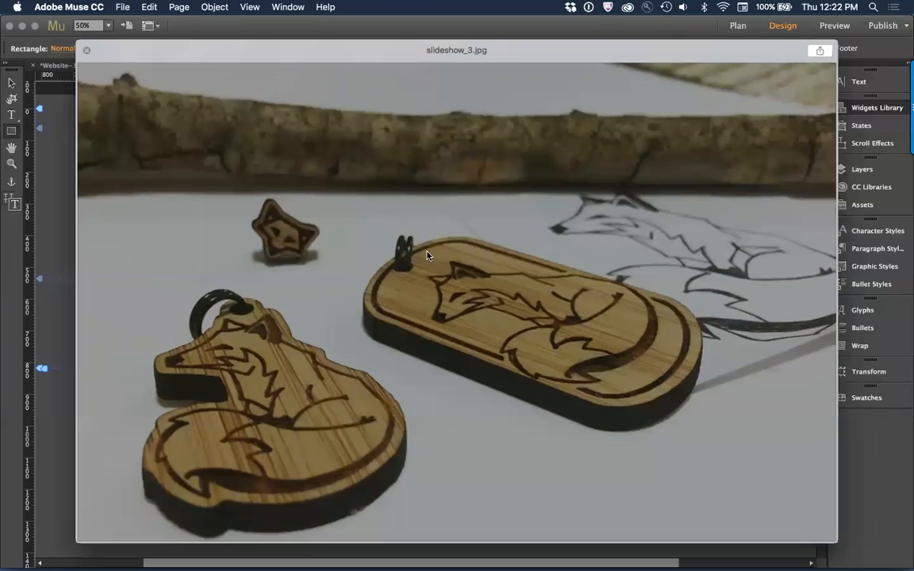
key("Down")
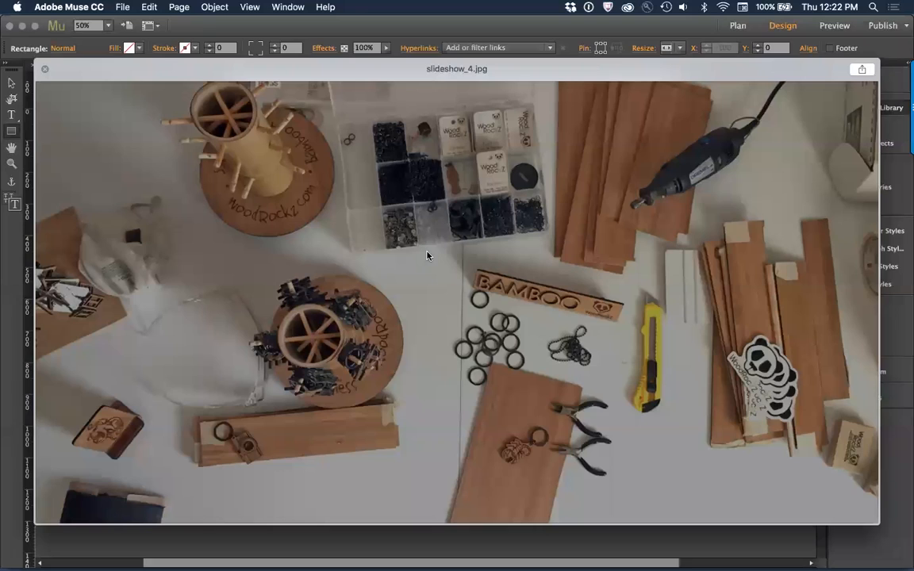
key("Up")
key("Up")
key("space")
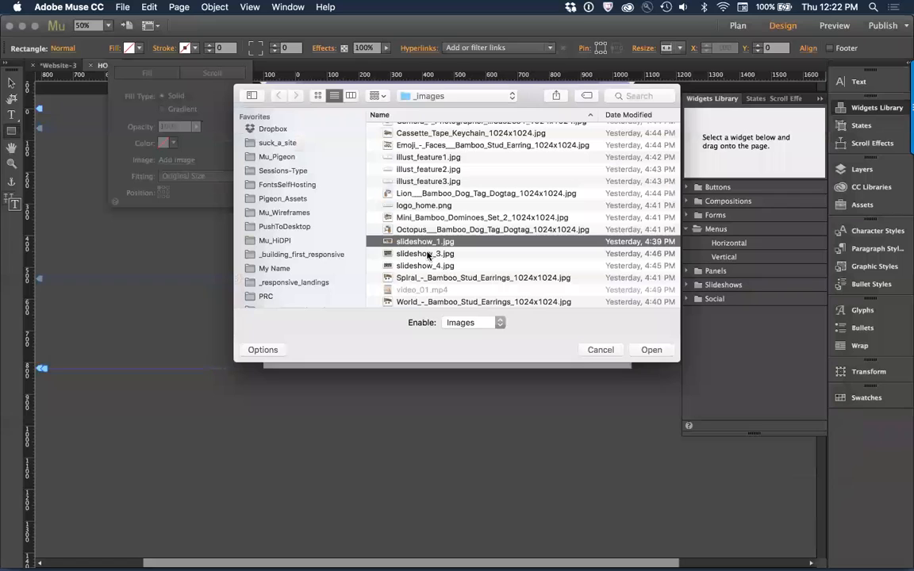
left_click(651, 350)
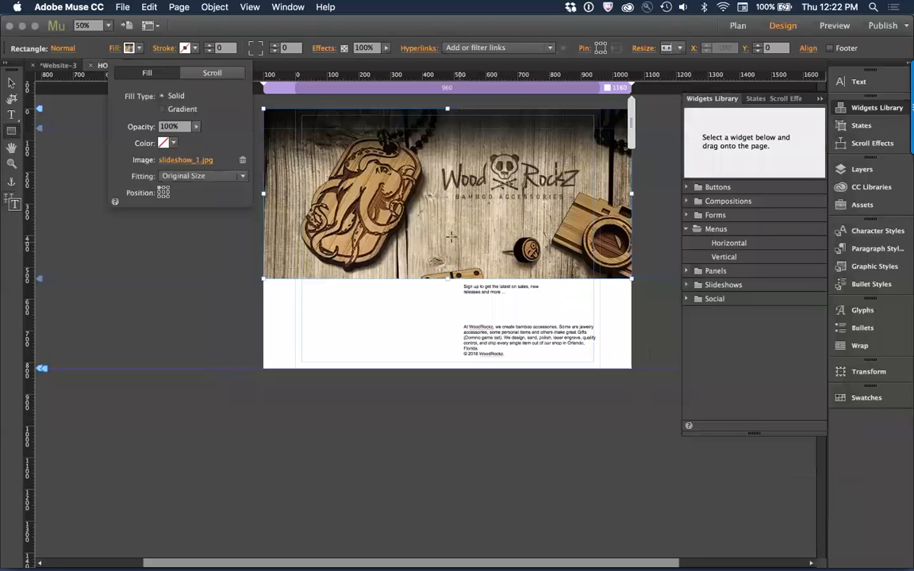
Step: Set the fill image's fitting to Scale To Fill and extend the rectangle's bottom edge to make it about 690 px tall
left_click(161, 176)
left_click(205, 192)
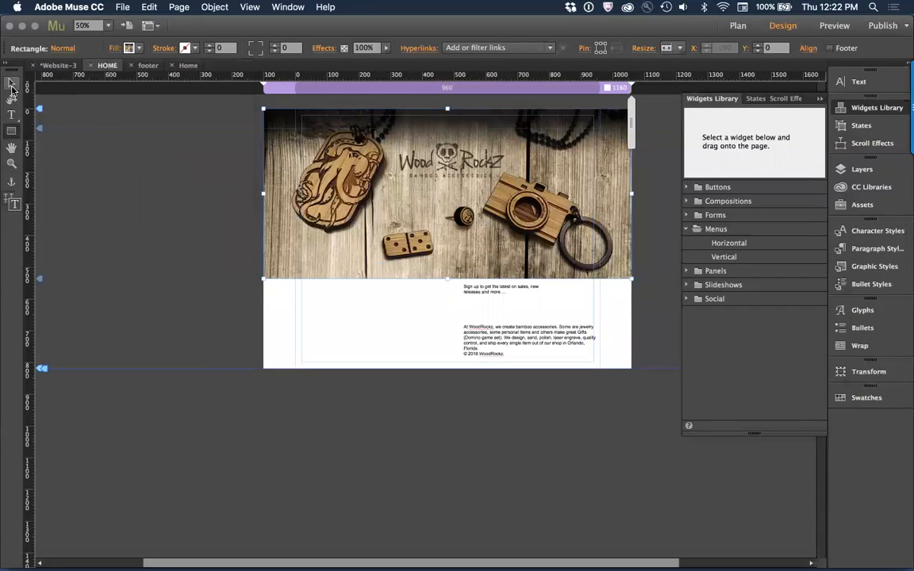
left_click(11, 83)
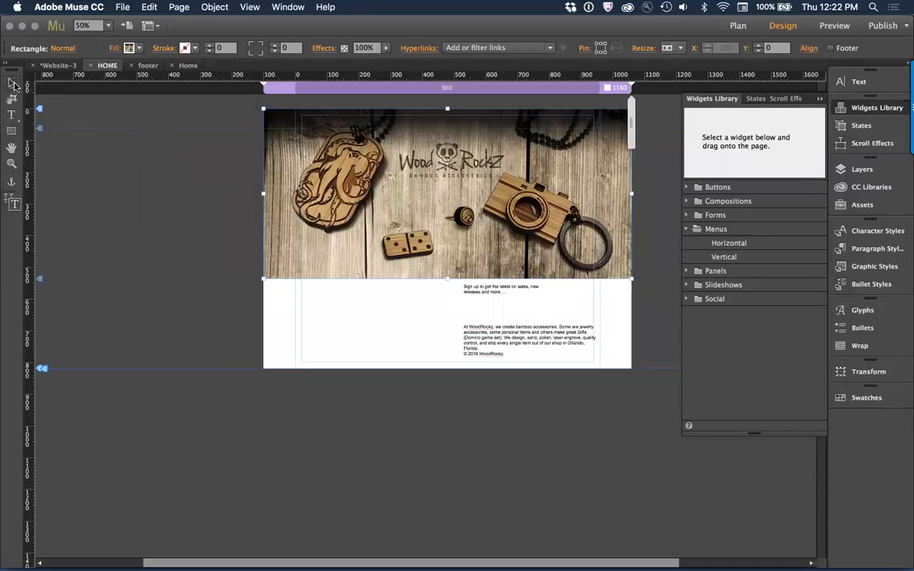
left_click_drag(450, 280, 447, 333)
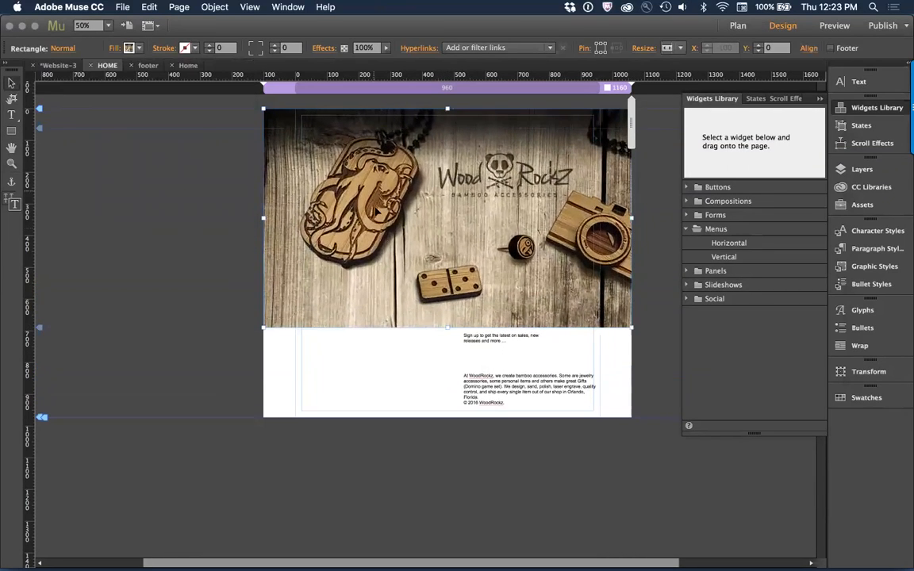
Step: Anchor the hero rectangle's fill image at the bottom centre
left_click(115, 50)
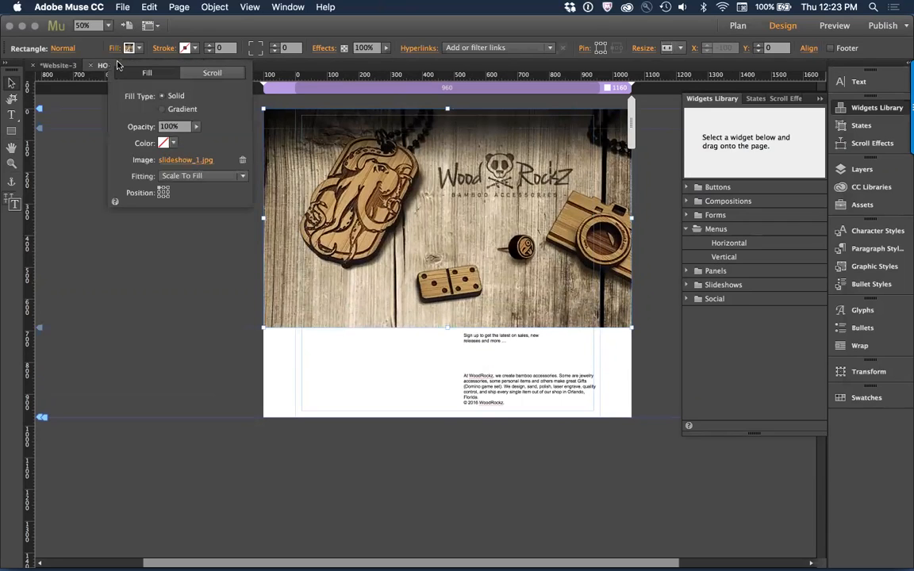
left_click(164, 196)
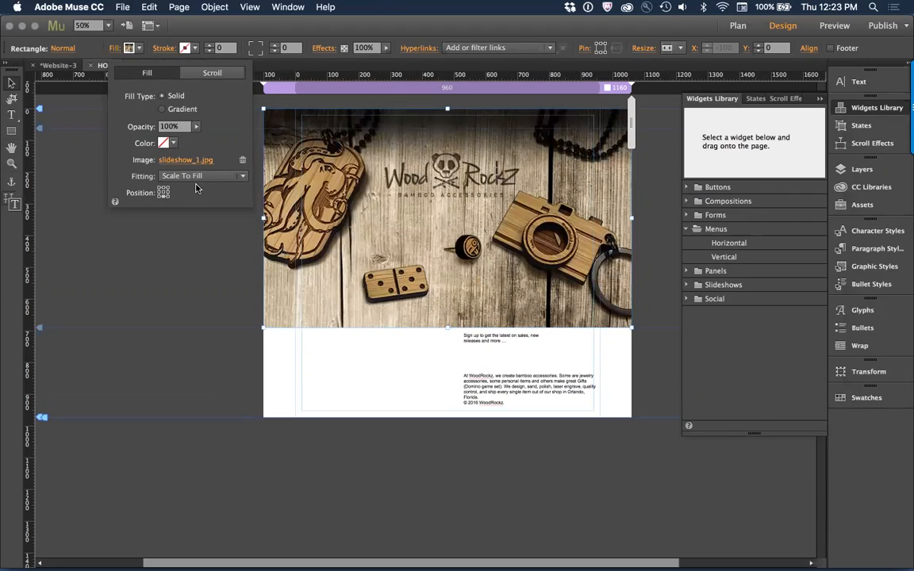
left_click(346, 188)
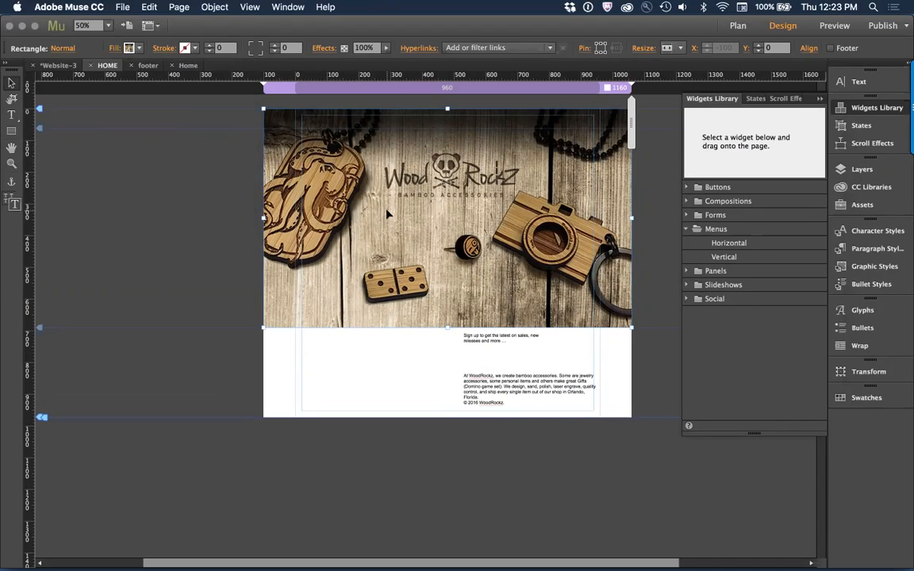
Step: Enable scroll motion for the hero rectangle's fill and set its motion speed to 0
left_click(112, 47)
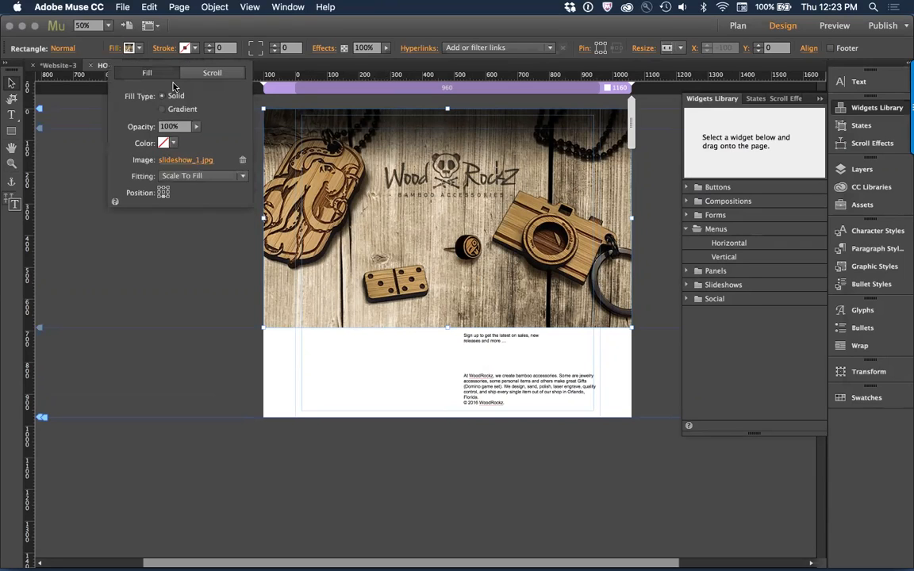
left_click(209, 72)
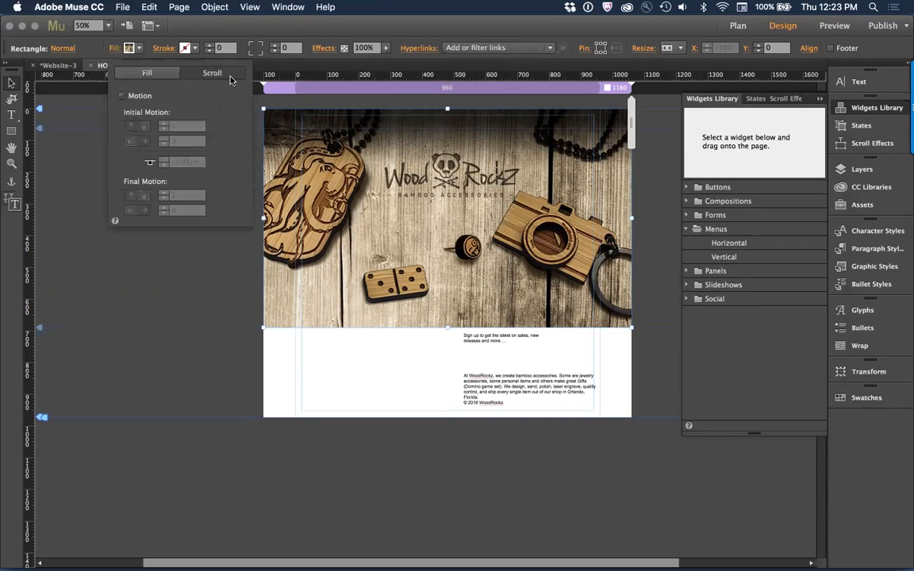
left_click(136, 97)
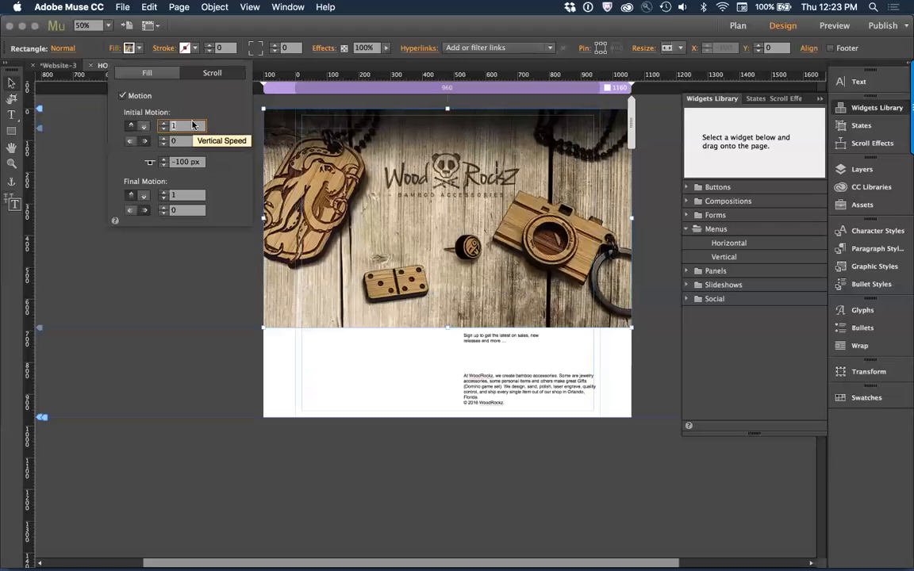
key("Tab")
key("Tab")
type("0")
key("Tab")
key("Tab")
left_click(330, 183)
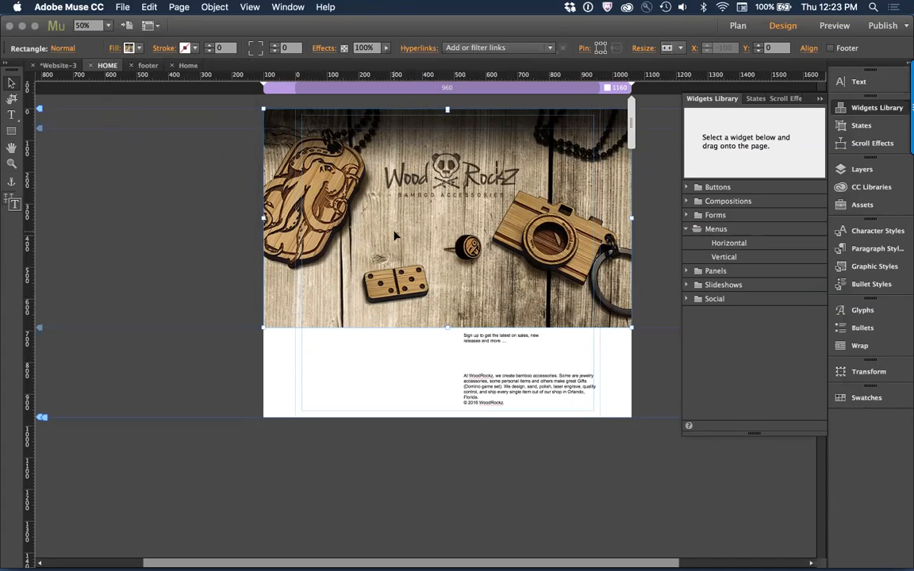
Step: Place logo_home.png on the HOME page and move it onto the empty canvas left of the hero image, at X -622, Y 300
key("super+d")
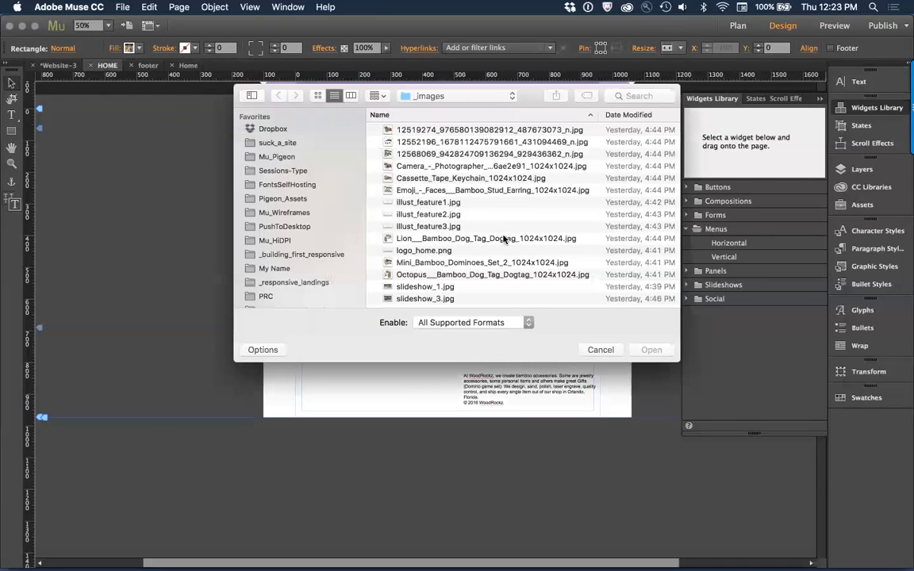
scroll(505, 239, "down", 1)
scroll(503, 238, "down", 1)
double_click(428, 238)
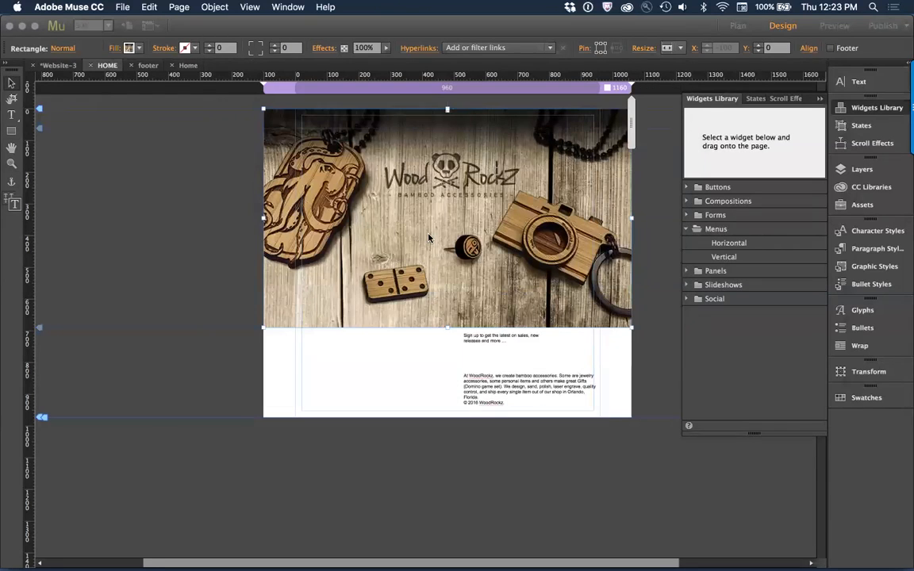
left_click(326, 133)
left_click_drag(359, 138, 145, 236)
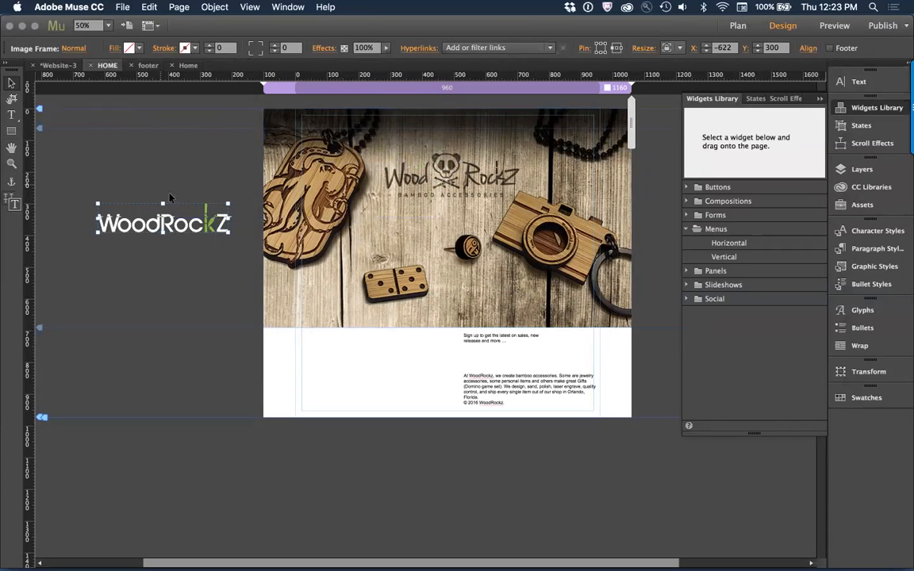
left_click_drag(230, 231, 403, 376)
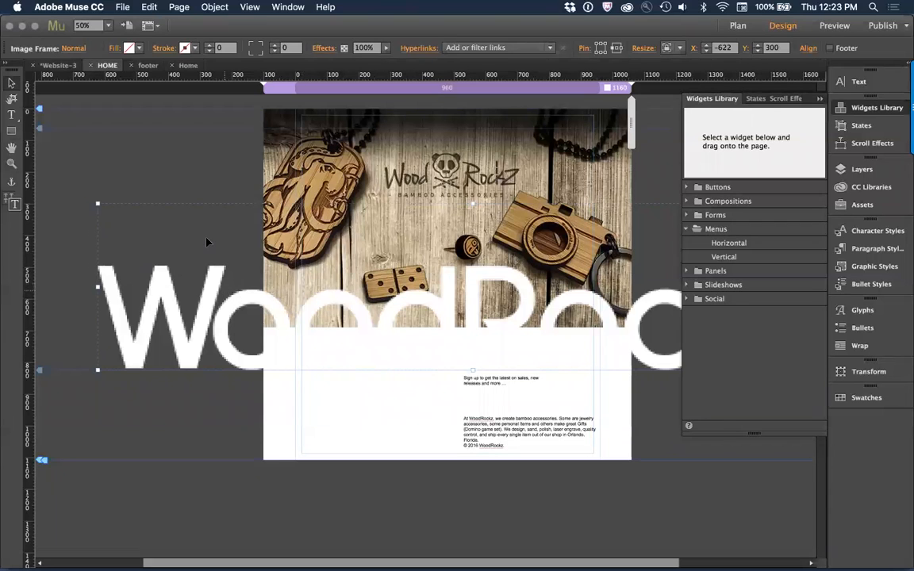
left_click_drag(224, 292, 205, 238)
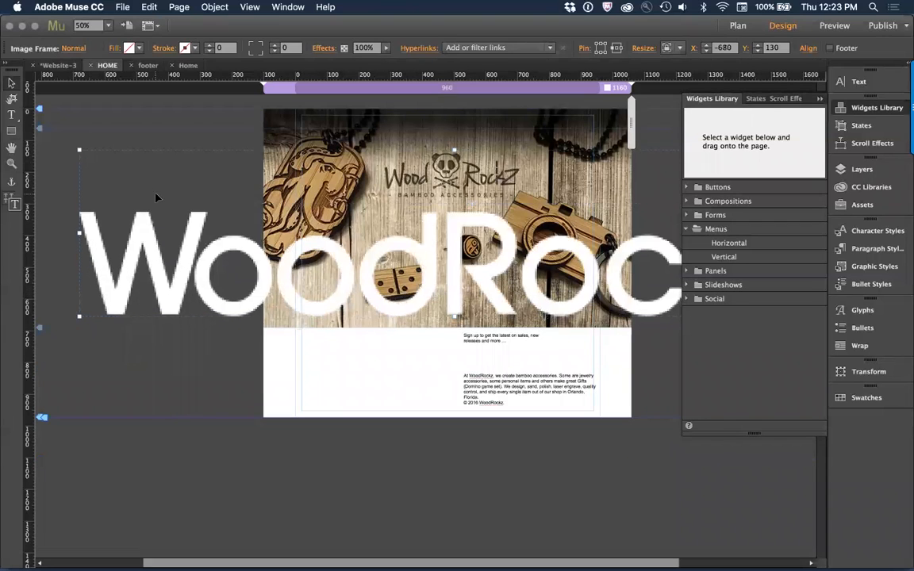
key("super+z")
key("super+z")
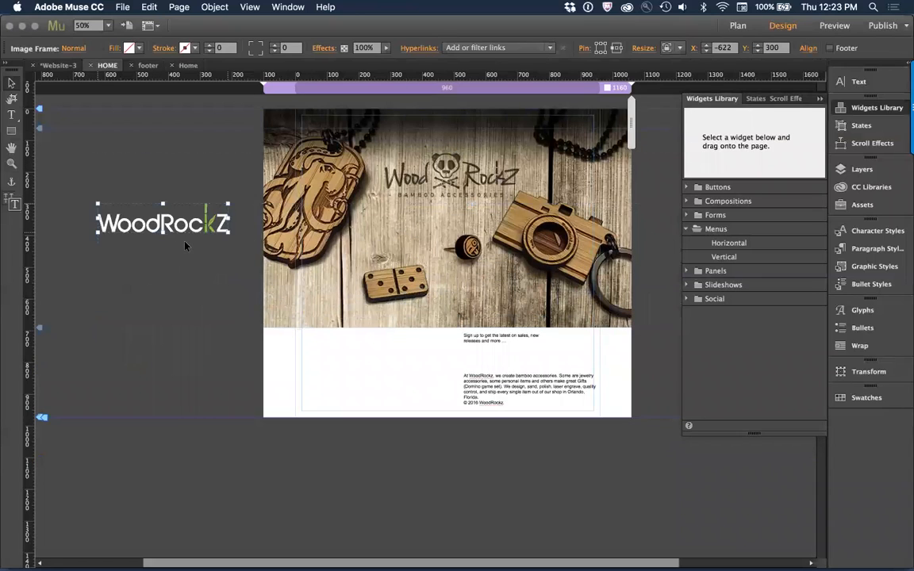
Step: Scale the WoodRockz logo down and place it over the hero image's upper left area at X -46, Y 29
left_click_drag(227, 232, 318, 128)
left_click(143, 229)
left_click(141, 218)
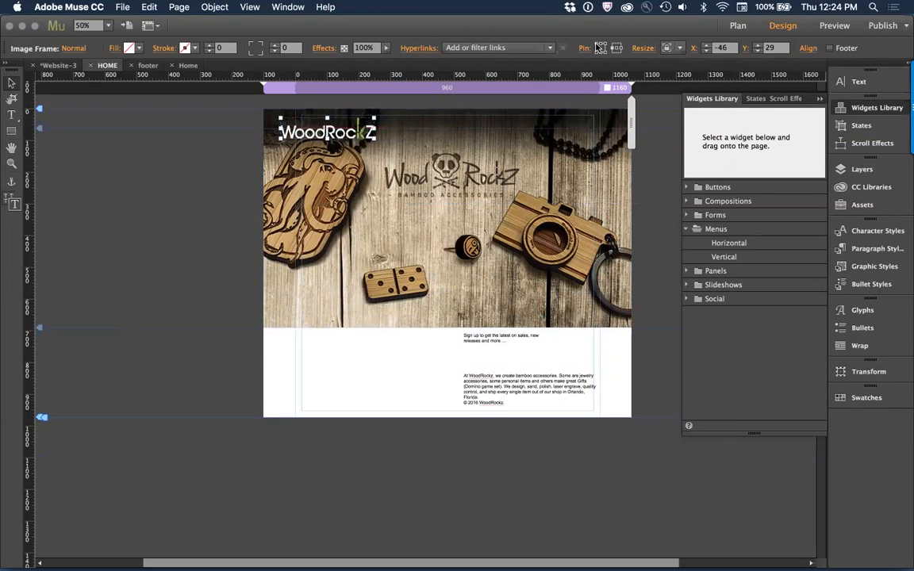
Step: Try to bring the navigation menu in front of the hero image with Bring To Front
left_click(508, 238)
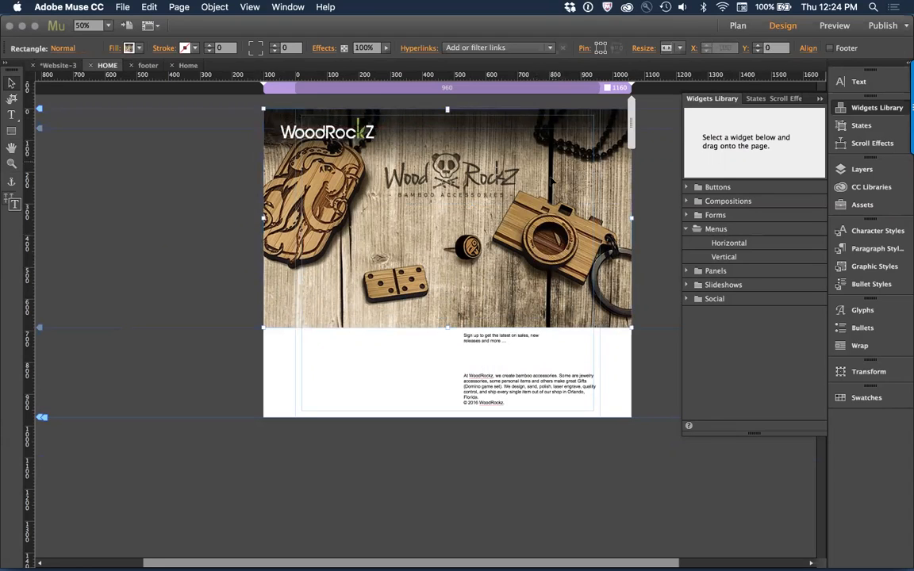
key("super+a")
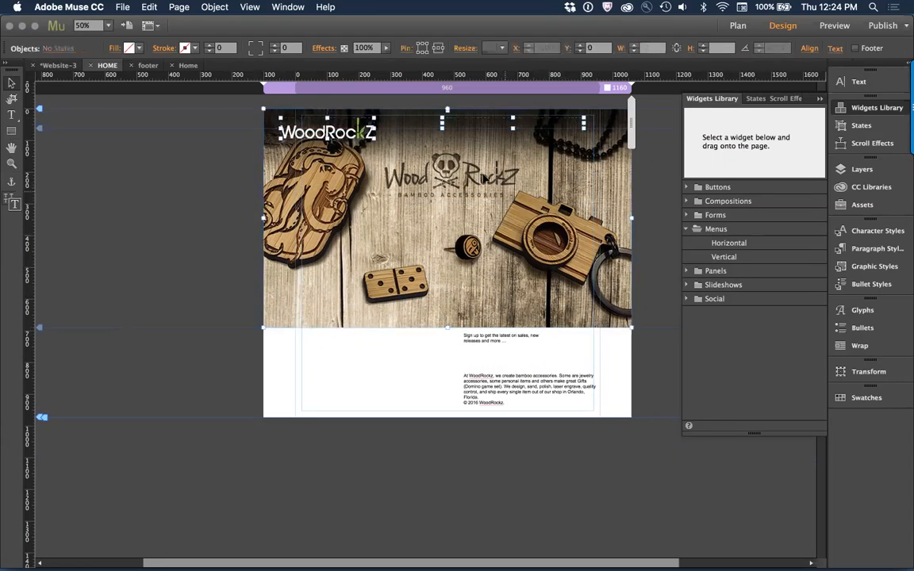
left_click(483, 101)
left_click(488, 121)
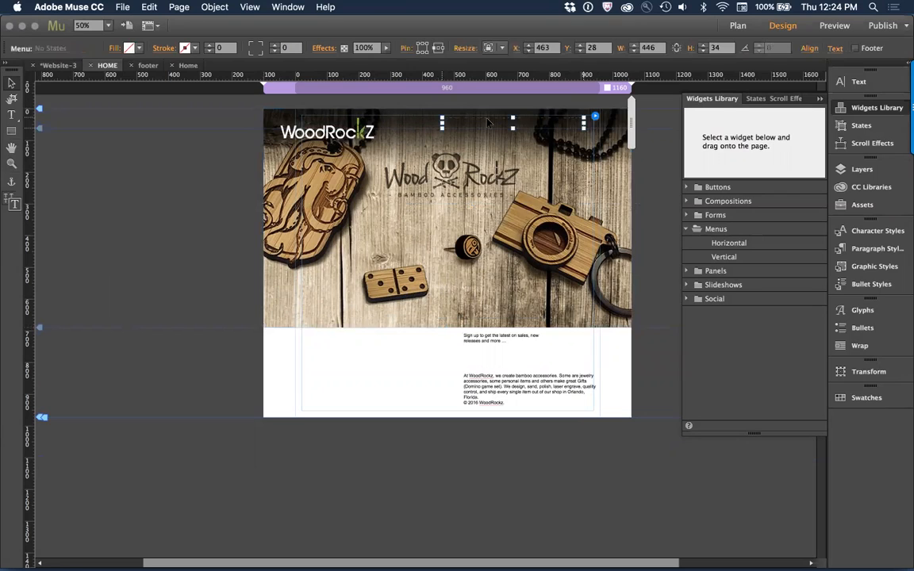
right_click(488, 122)
mouse_move(605, 232)
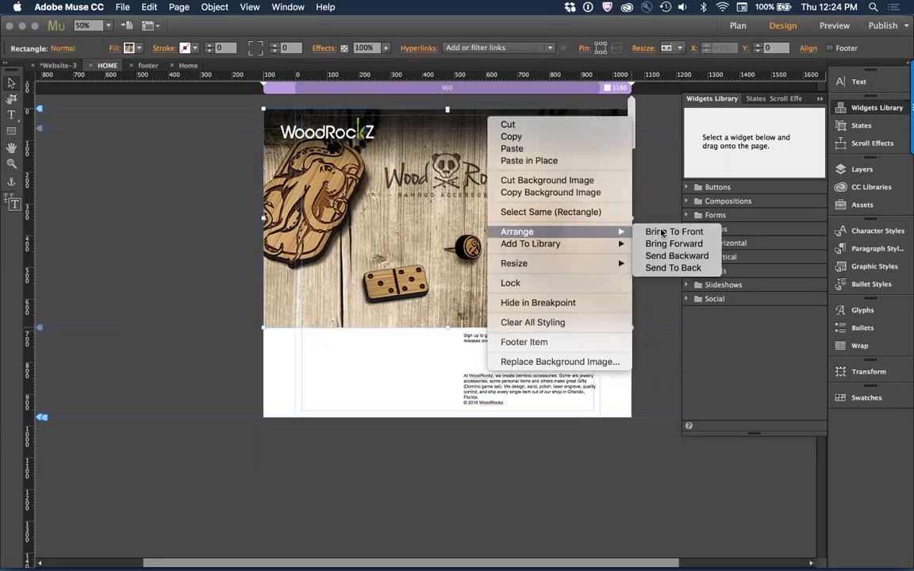
left_click(663, 231)
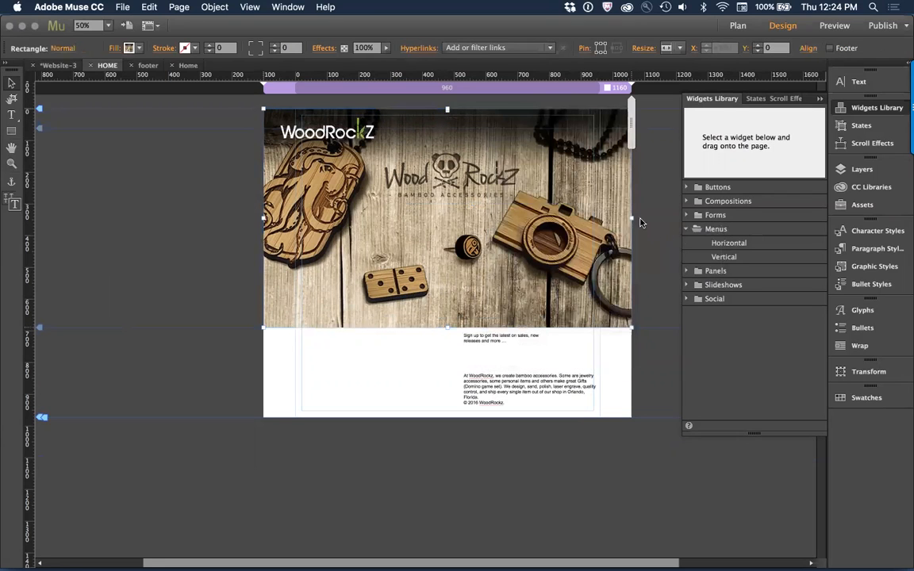
Step: Move the hero rectangle down about 220 px to uncover the header, and set the navigation menu's text colour to white
left_click_drag(424, 151, 431, 221)
left_click(483, 123)
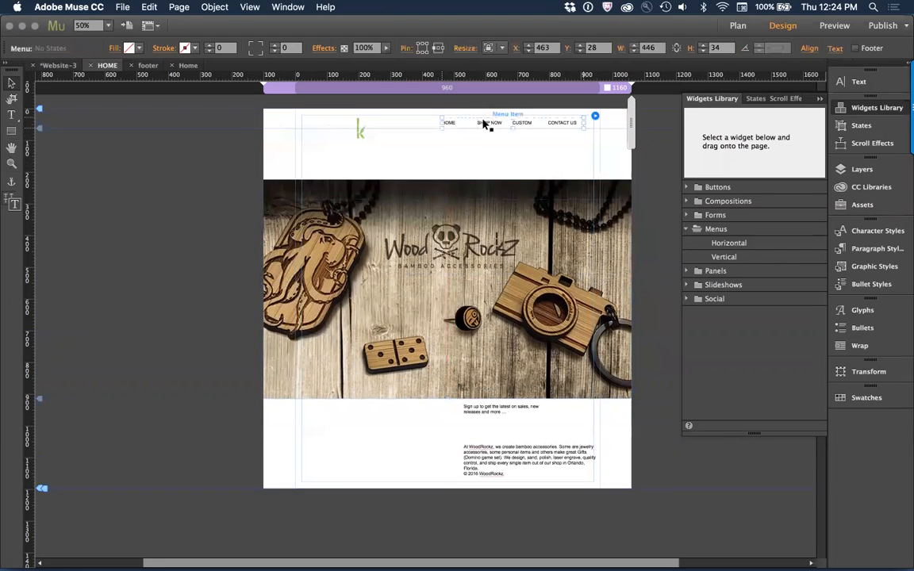
key("t")
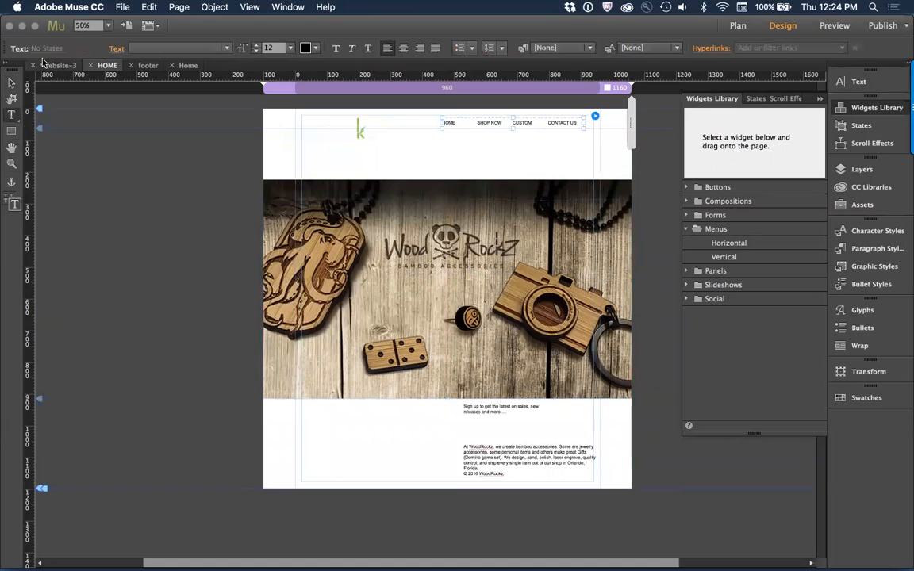
left_click(11, 82)
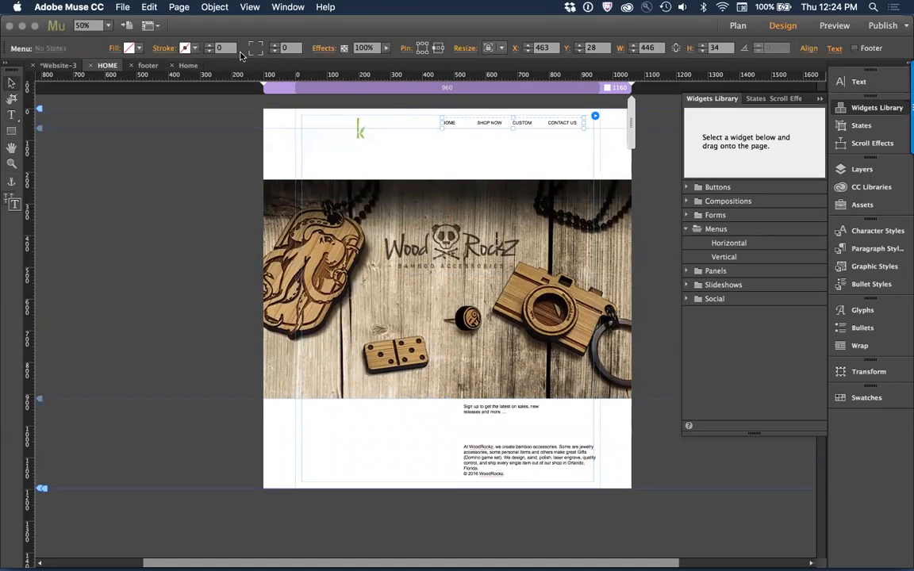
key("t")
left_click(304, 49)
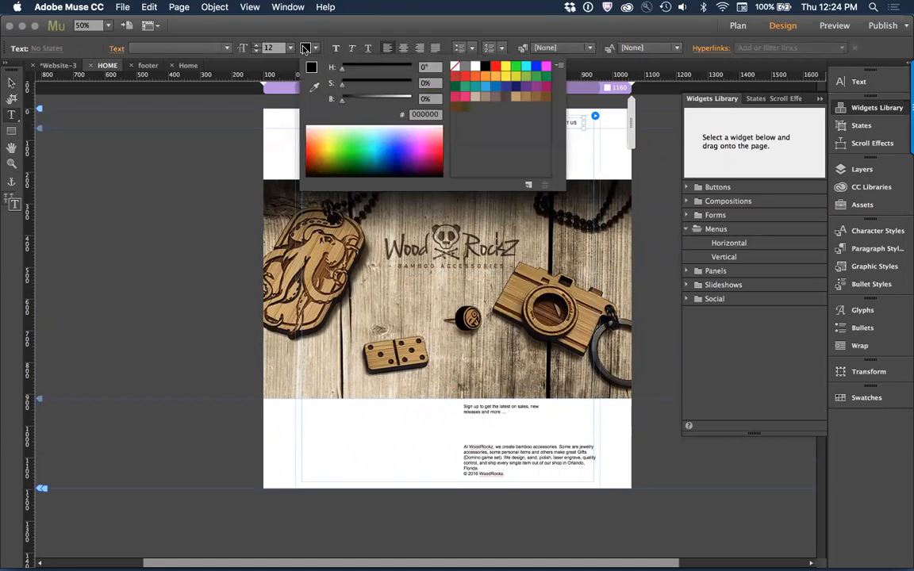
left_click(476, 67)
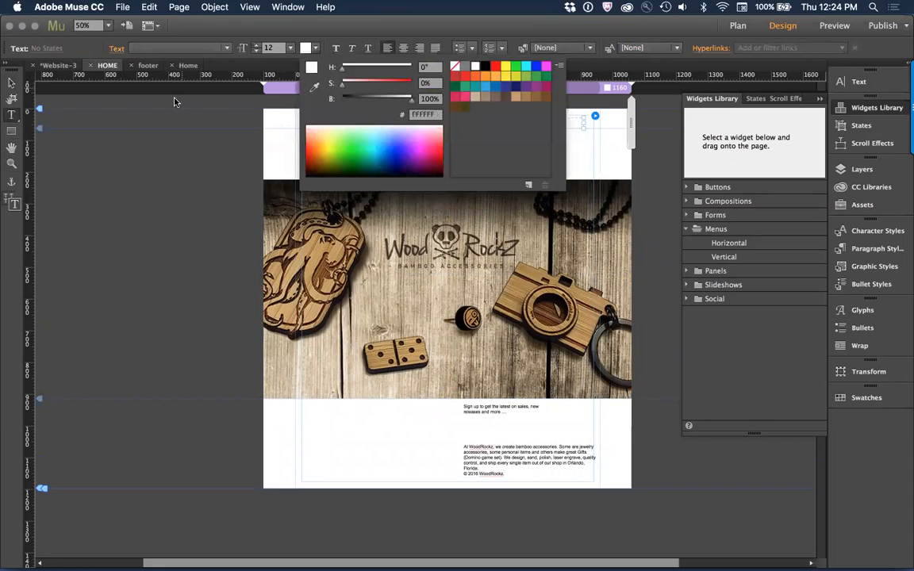
left_click(12, 84)
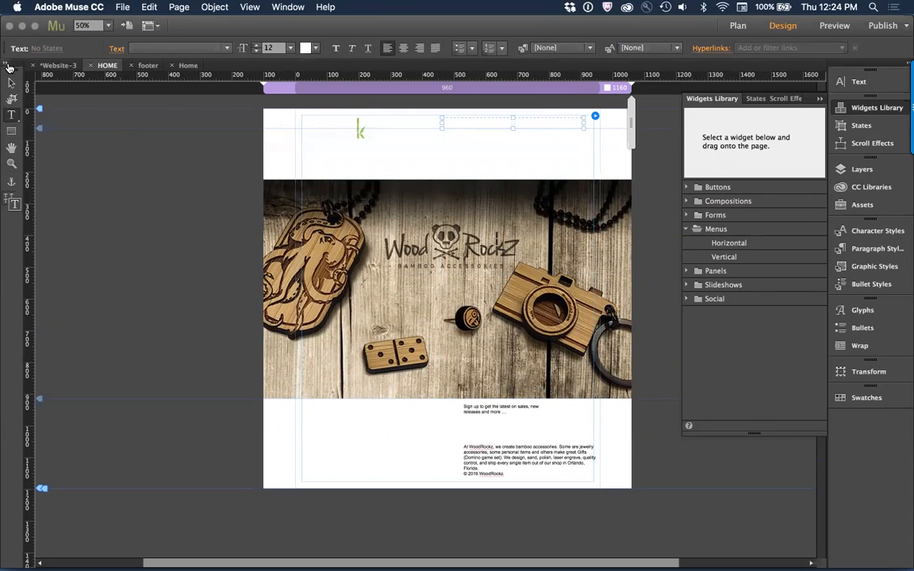
left_click(11, 83)
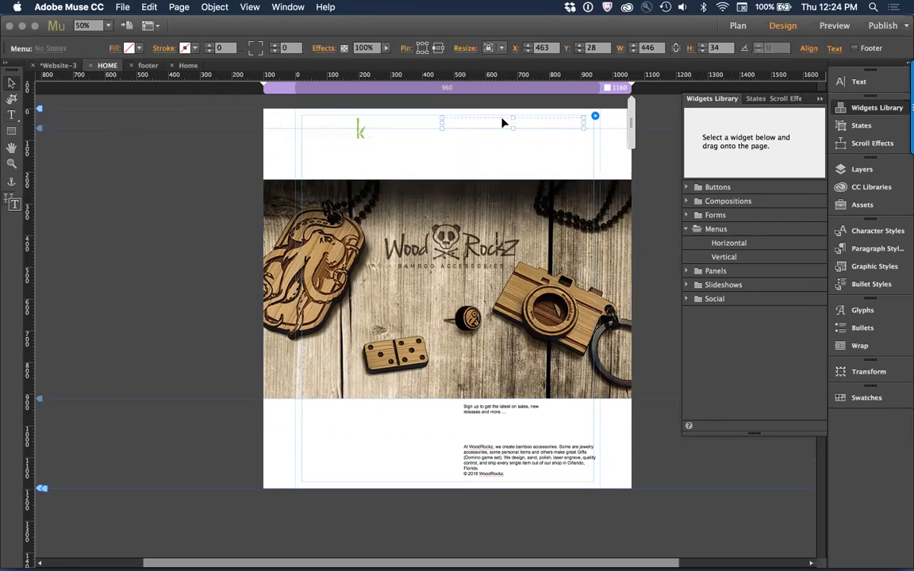
Step: Bring the navigation menu to the front and move the hero rectangle back up to the page's top edge
right_click(502, 123)
mouse_move(588, 200)
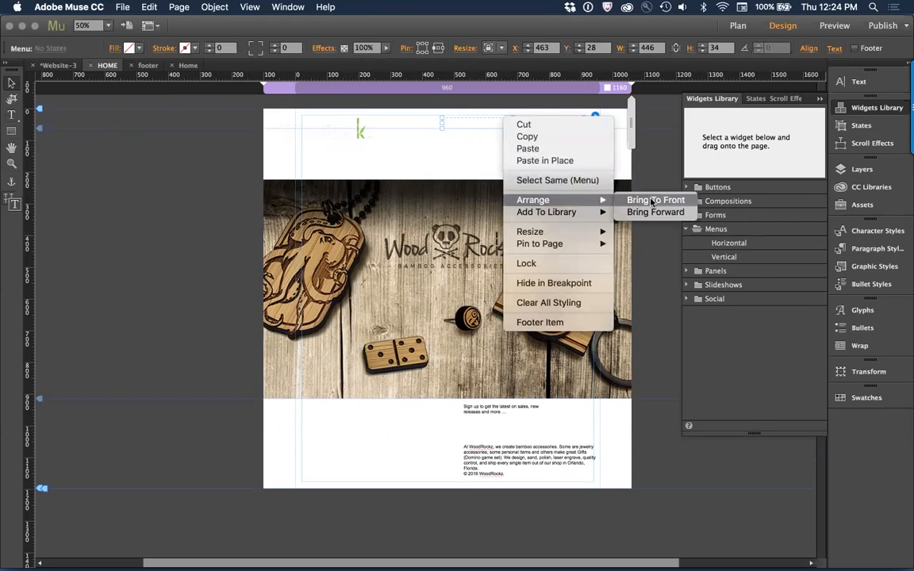
left_click(653, 202)
left_click_drag(553, 253, 547, 186)
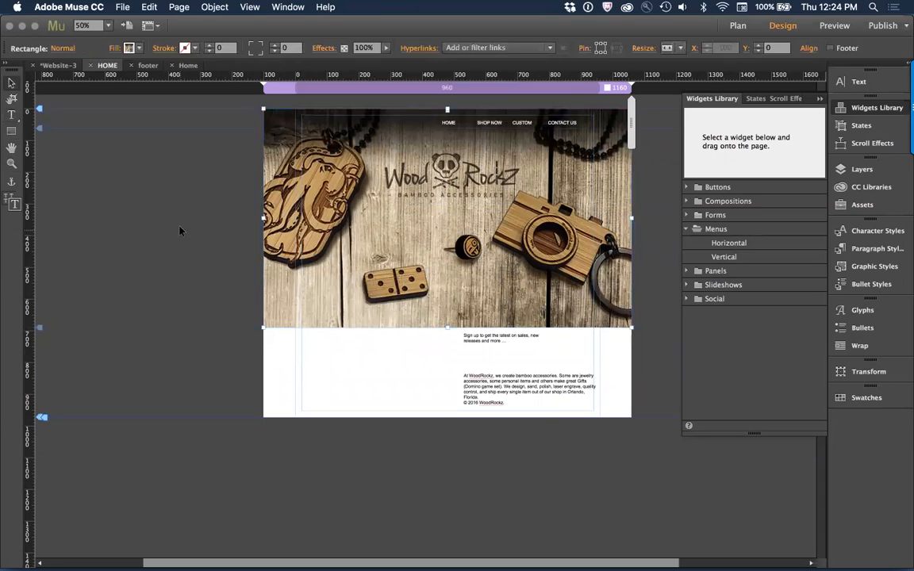
Step: Send the hero rectangle to the back, behind the logo and the navigation menu
right_click(327, 157)
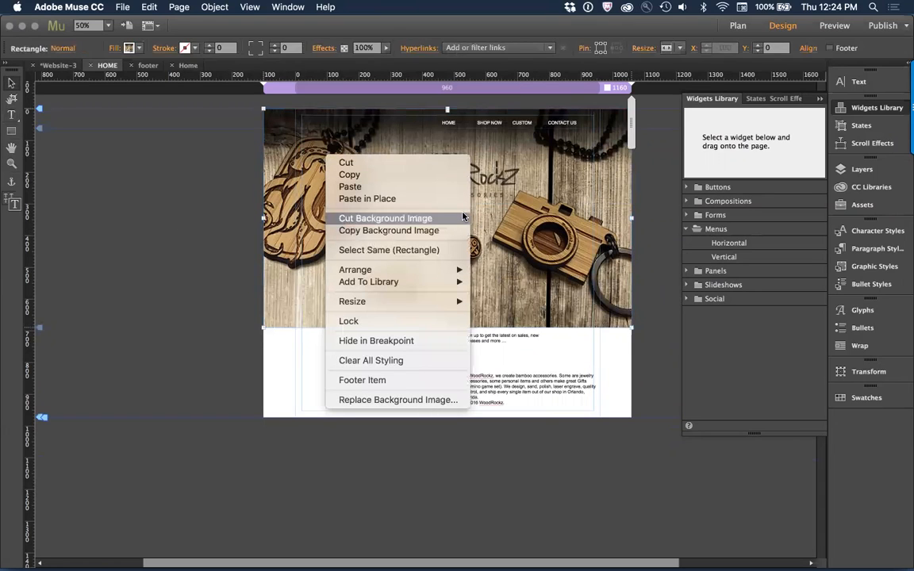
mouse_move(421, 270)
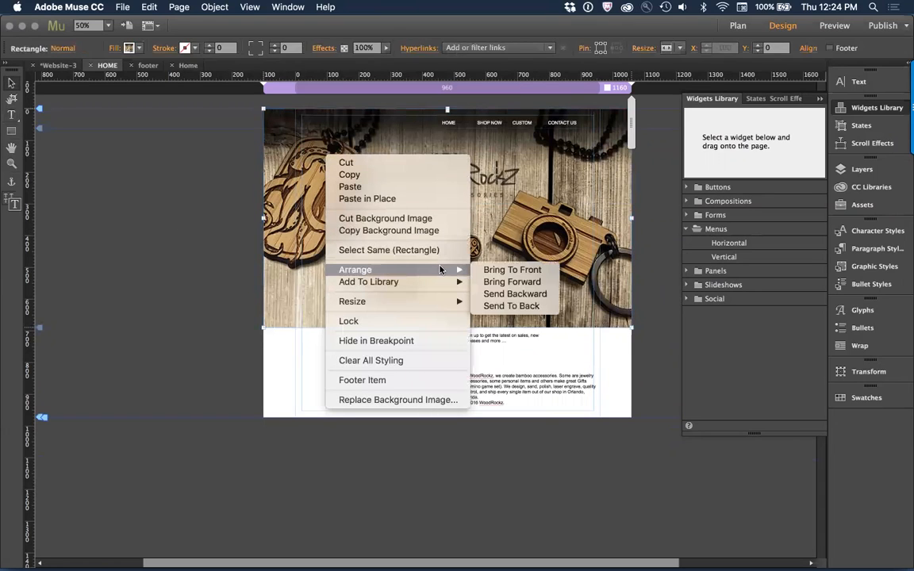
left_click(546, 306)
left_click(178, 238)
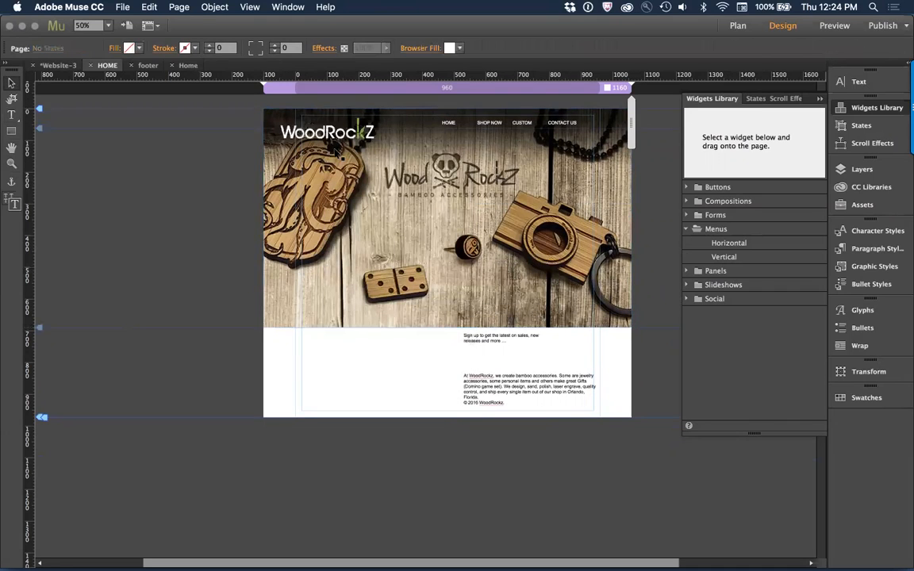
Step: Move the navigation menu down to Y 61, level with the WoodRockz logo
left_click(465, 121)
left_click_drag(465, 121, 469, 138)
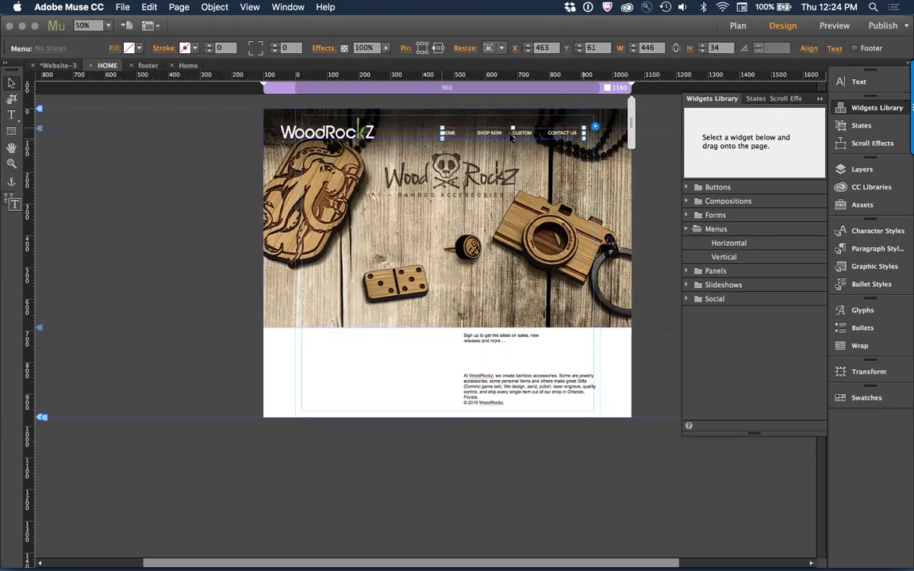
left_click(61, 183)
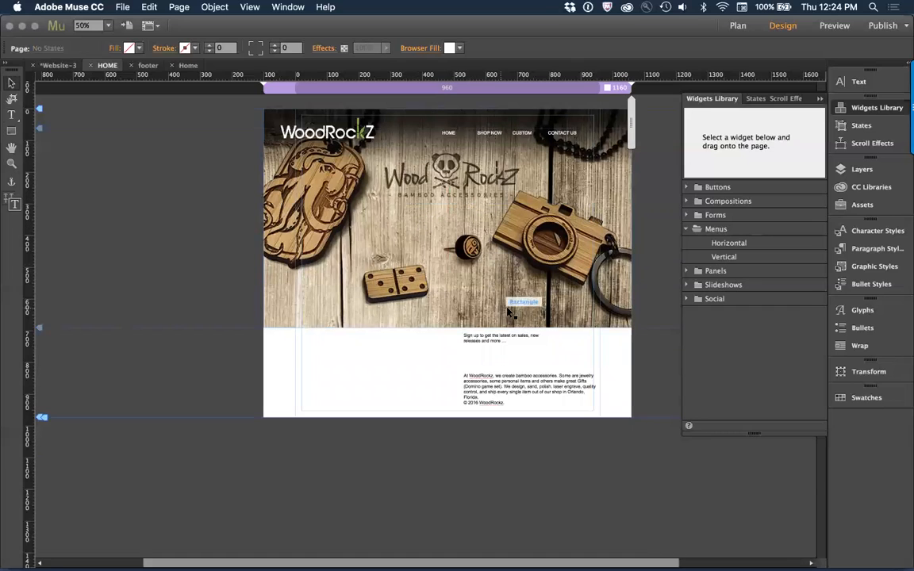
Step: Draw a rectangle about 444 px tall over the hero's lower part, down to its bottom edge, and set its resizing to Stretch to Browser Width
left_click(11, 129)
left_click_drag(378, 187, 533, 326)
left_click_drag(533, 328, 535, 328)
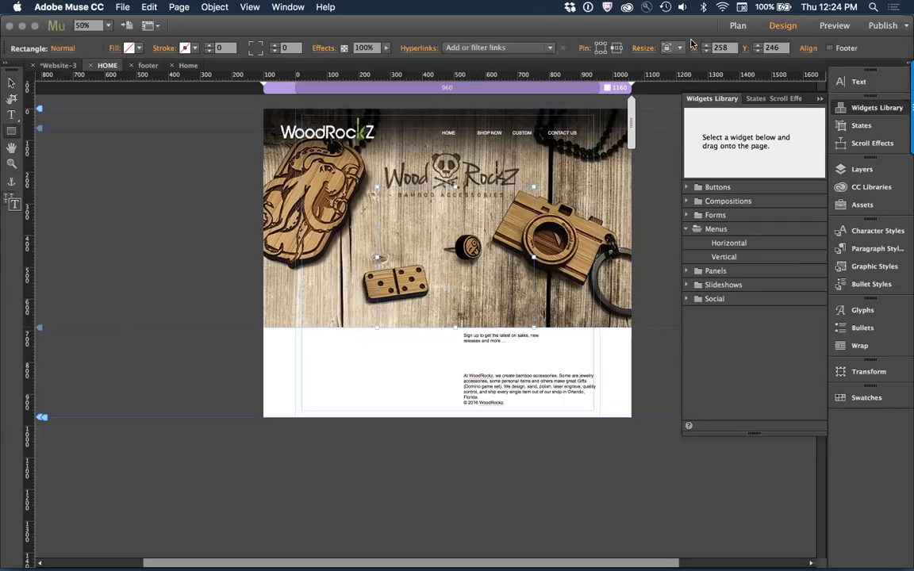
left_click(671, 47)
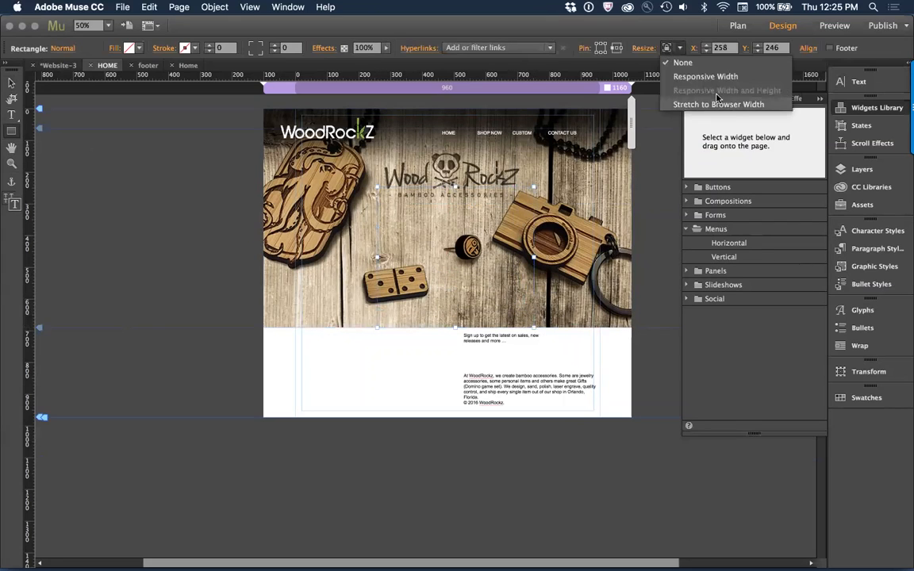
left_click(732, 106)
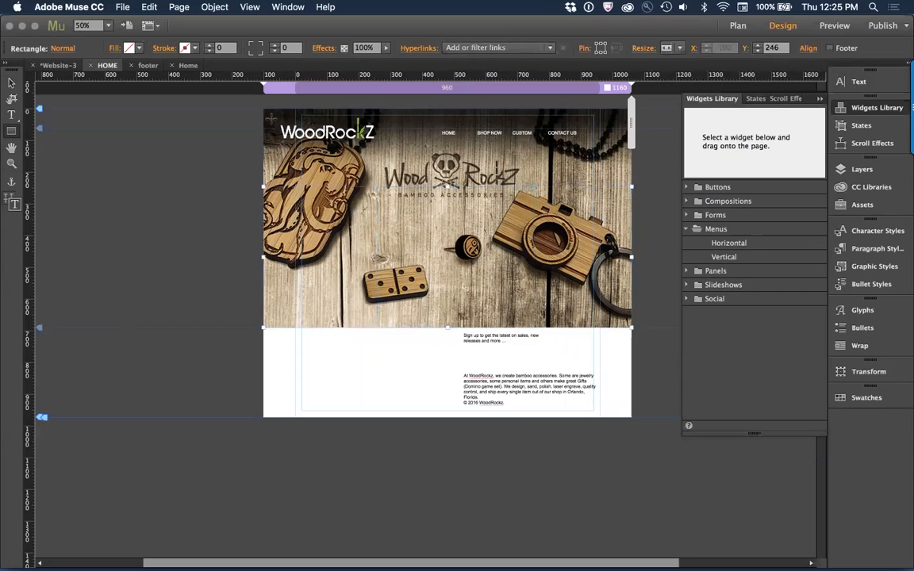
Step: Fill the new full-width rectangle with white and move it directly below the hero image, at Y 690
left_click(131, 49)
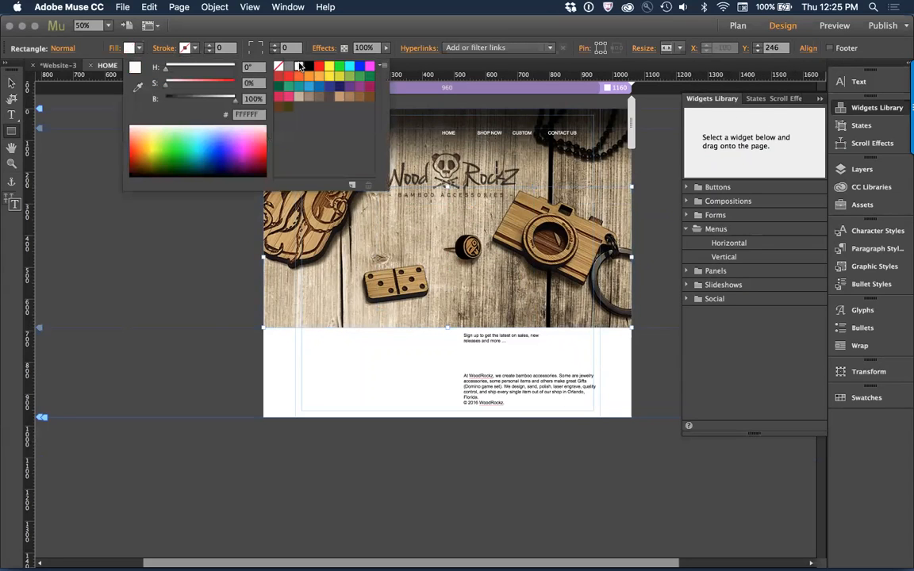
left_click(298, 66)
left_click(10, 83)
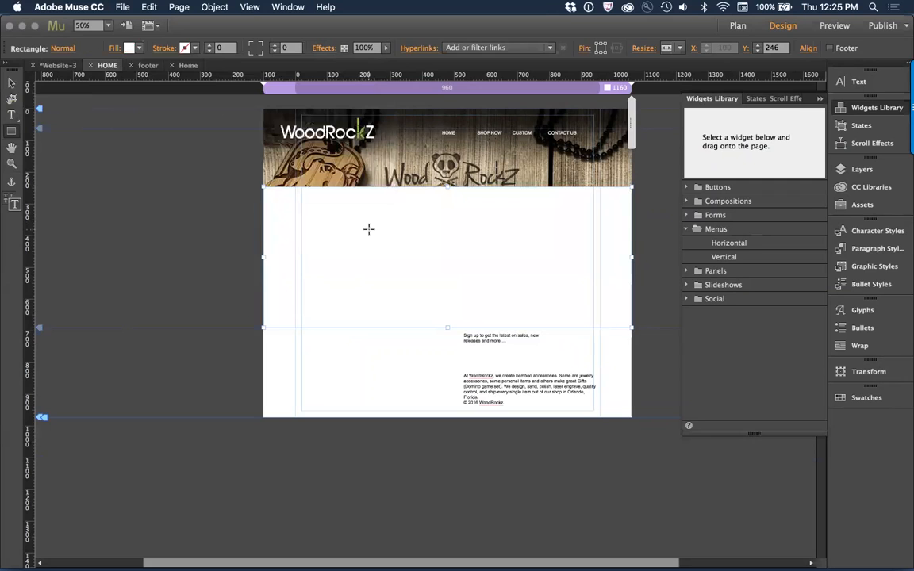
left_click(11, 82)
left_click_drag(427, 242, 426, 380)
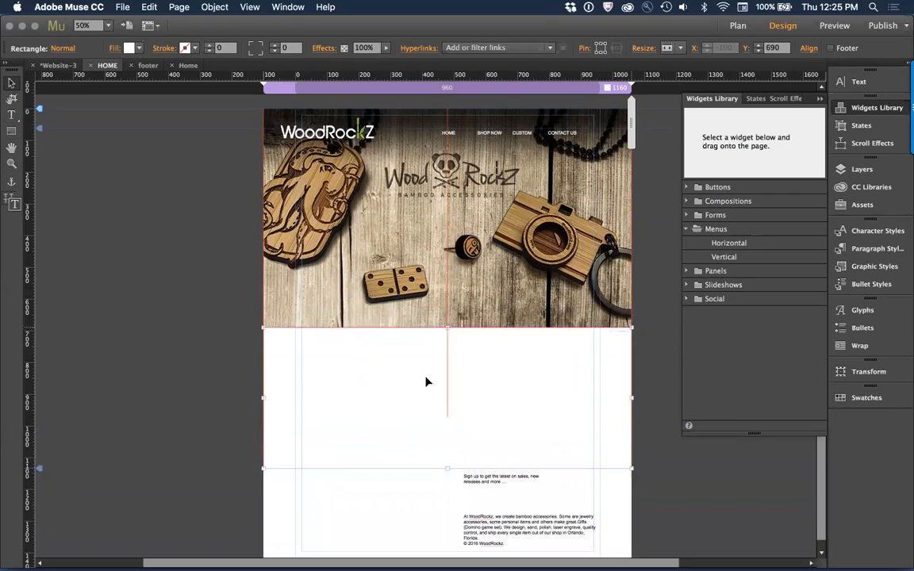
left_click(211, 312)
key("super+minus")
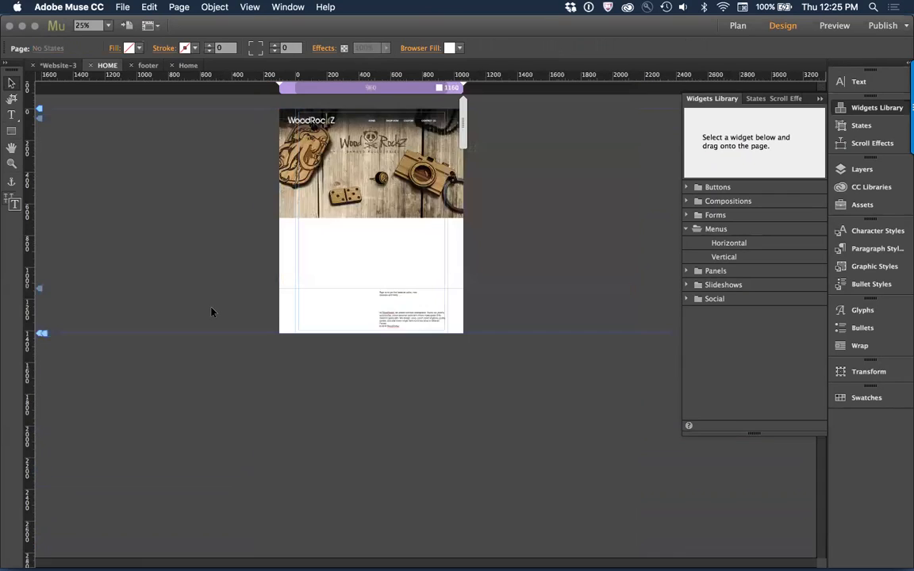
key("super+Tab")
scroll(292, 386, "down", 3)
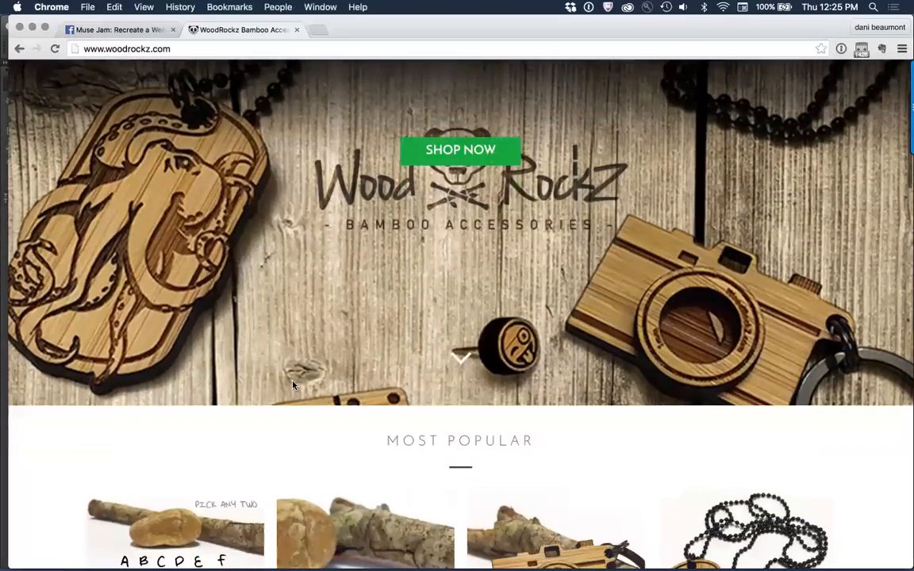
scroll(292, 386, "down", 5)
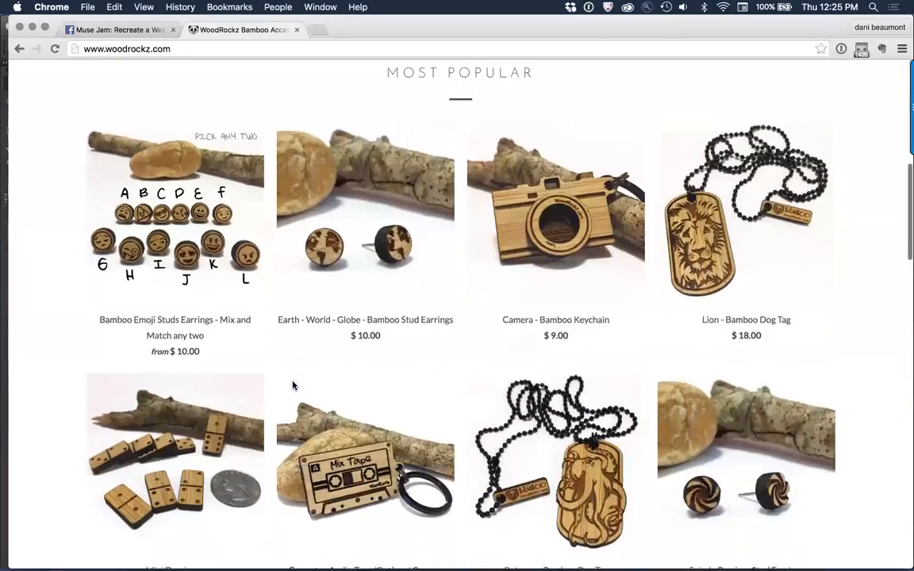
Step: Switch to Adobe Muse and duplicate the hero image with its white rectangle directly below the originals, at Y 1134
scroll(292, 385, "down", 6)
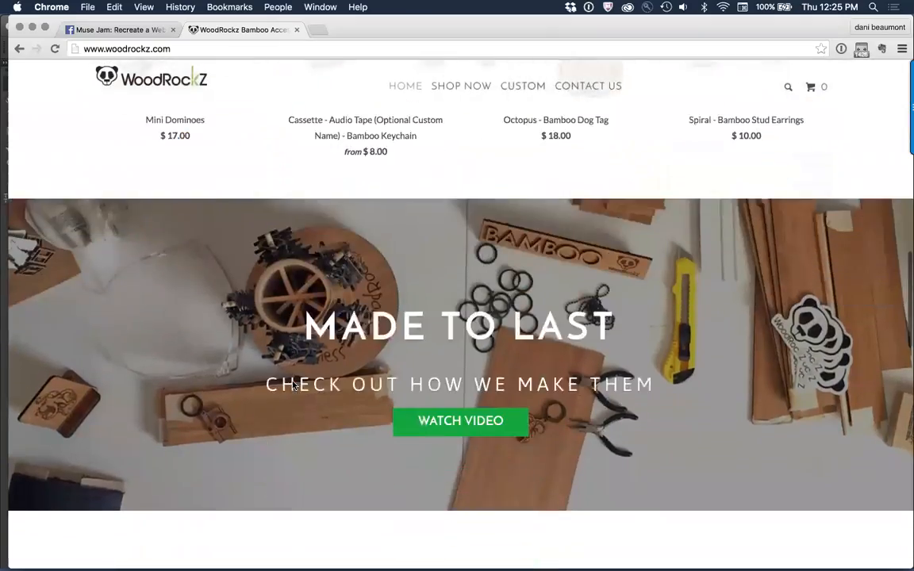
scroll(292, 386, "down", 6)
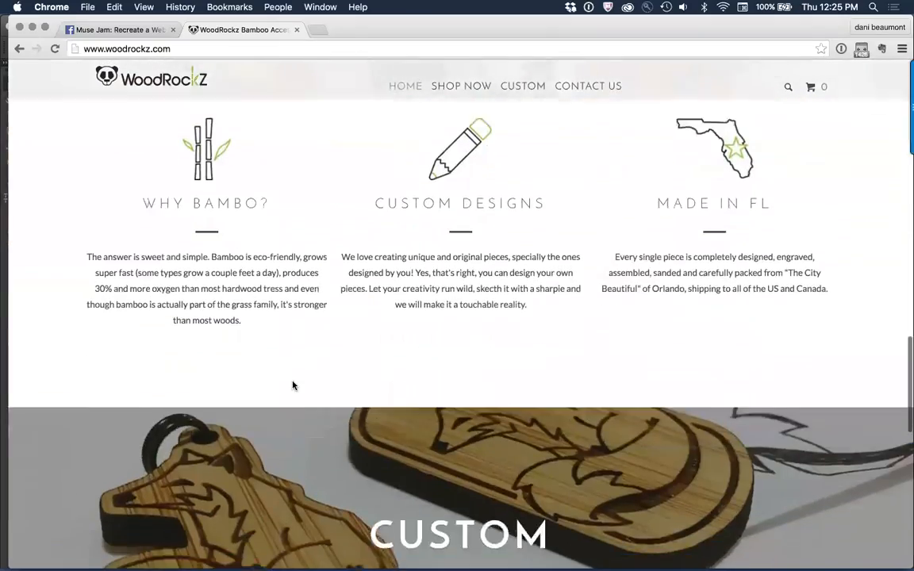
scroll(292, 386, "down", 6)
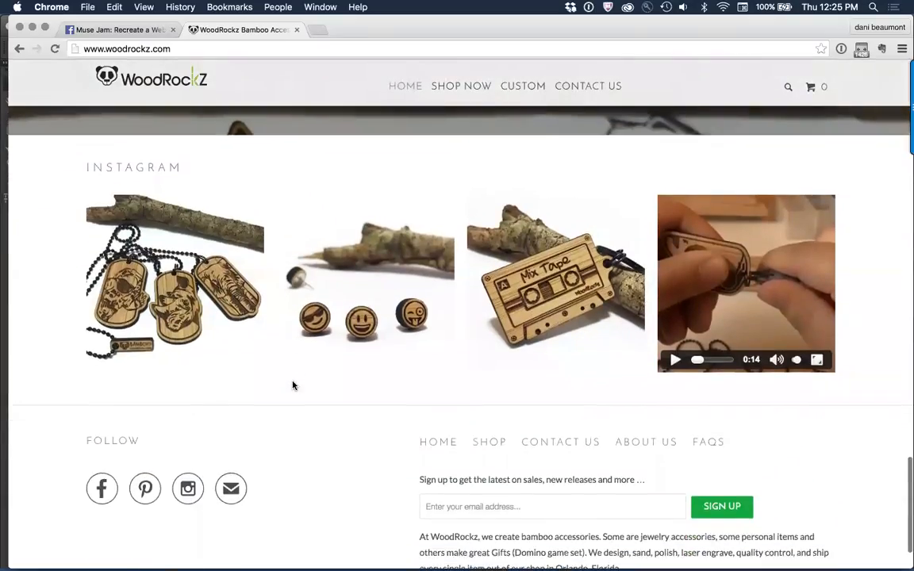
scroll(292, 385, "up", 10)
key("super+Tab")
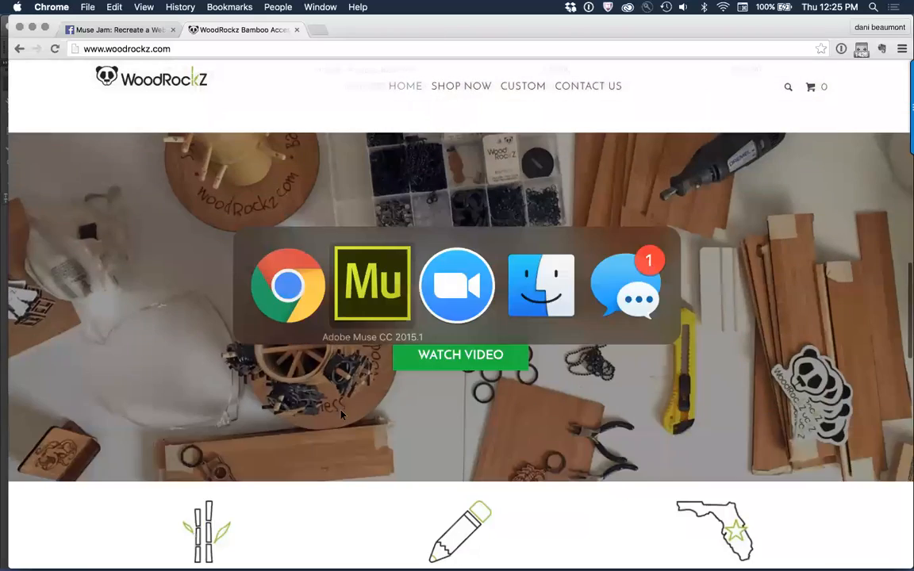
left_click_drag(188, 149, 446, 284)
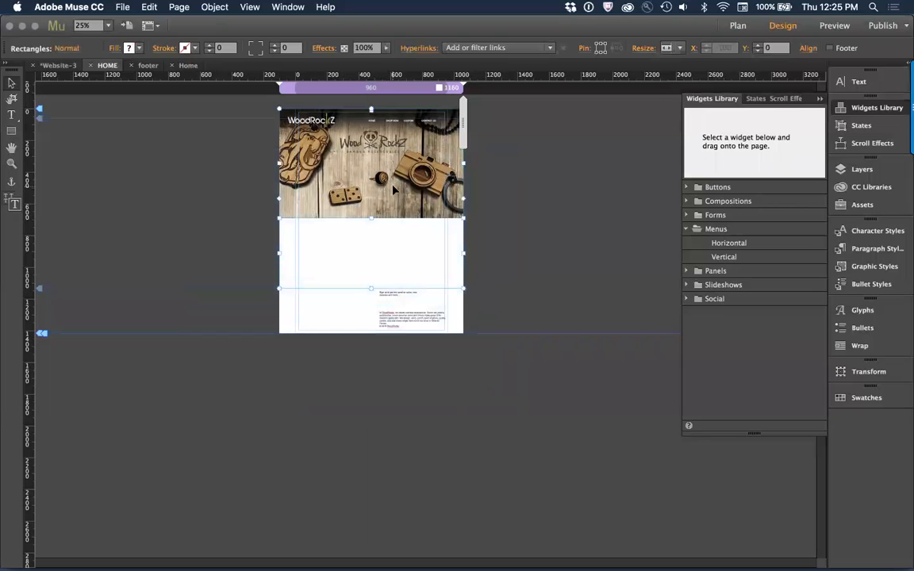
left_click_drag(393, 188, 405, 369)
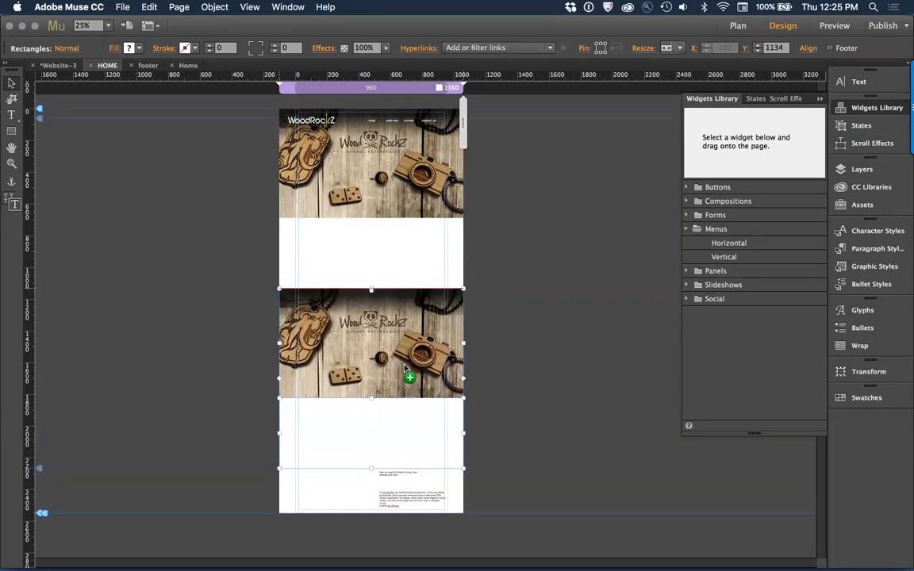
left_click_drag(404, 369, 405, 370)
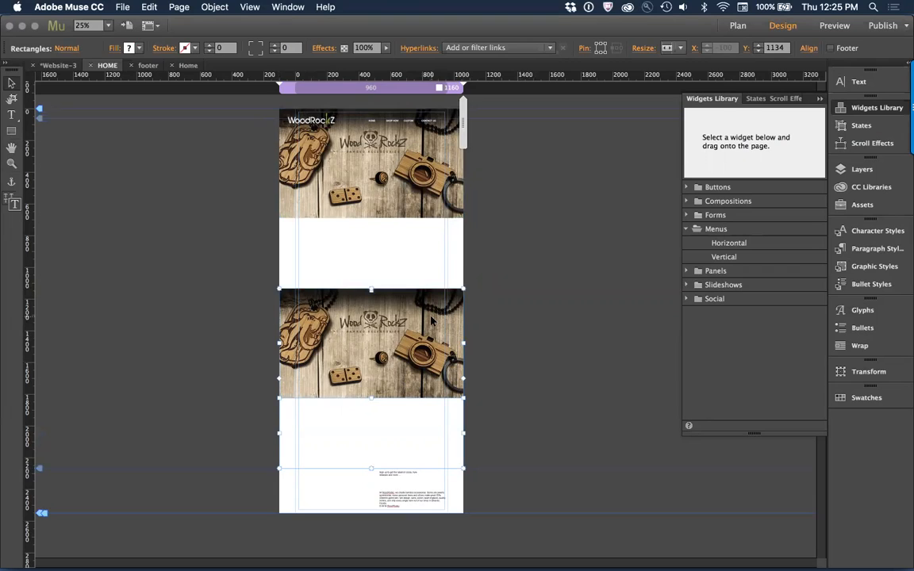
Step: Duplicate the image and white rectangle pair once more directly below the second pair, at Y 2268
key("super+minus")
left_click_drag(359, 325, 355, 275)
left_click(428, 270)
Step: Replace the fill image of the middle image rectangle, at Y 1134, with slideshow_3.jpg
left_click(341, 210)
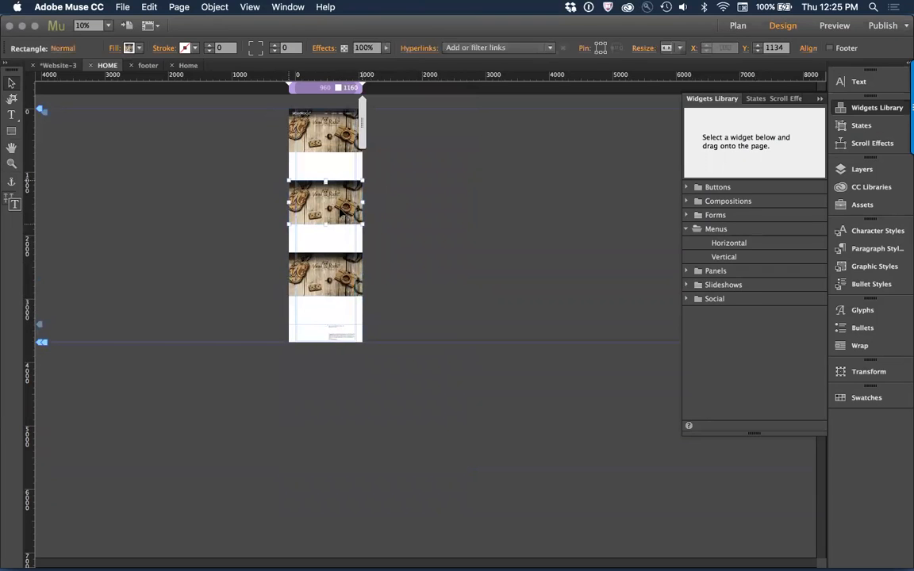
left_click(113, 49)
left_click(199, 160)
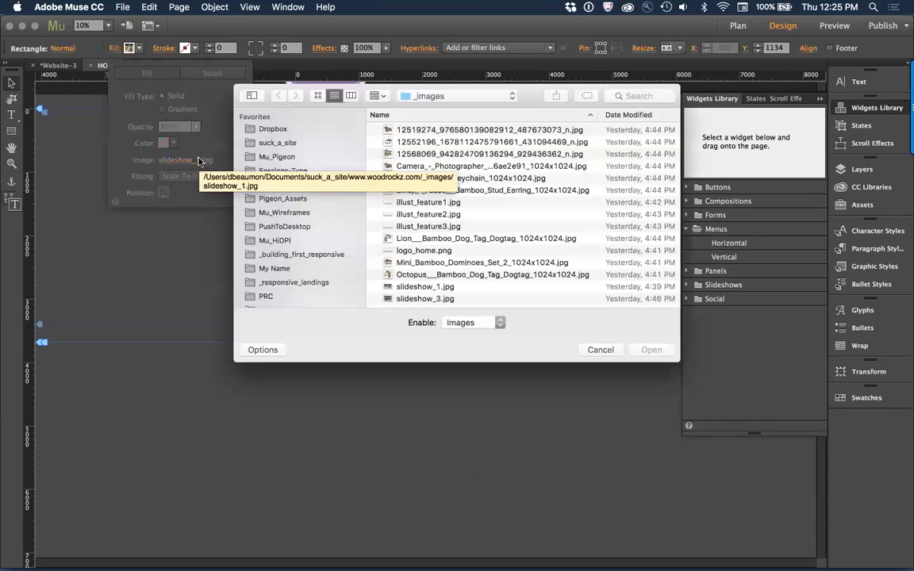
right_click(444, 299)
key("Escape")
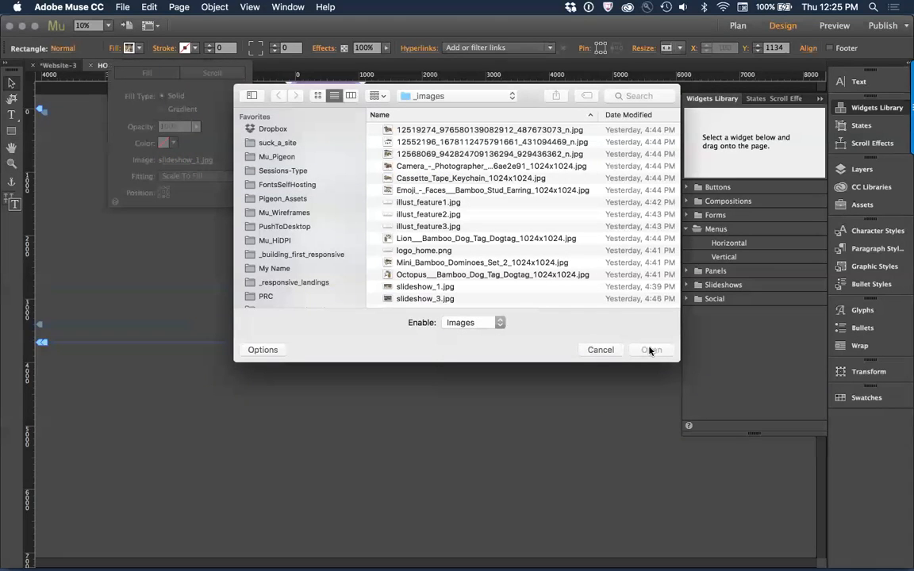
double_click(445, 299)
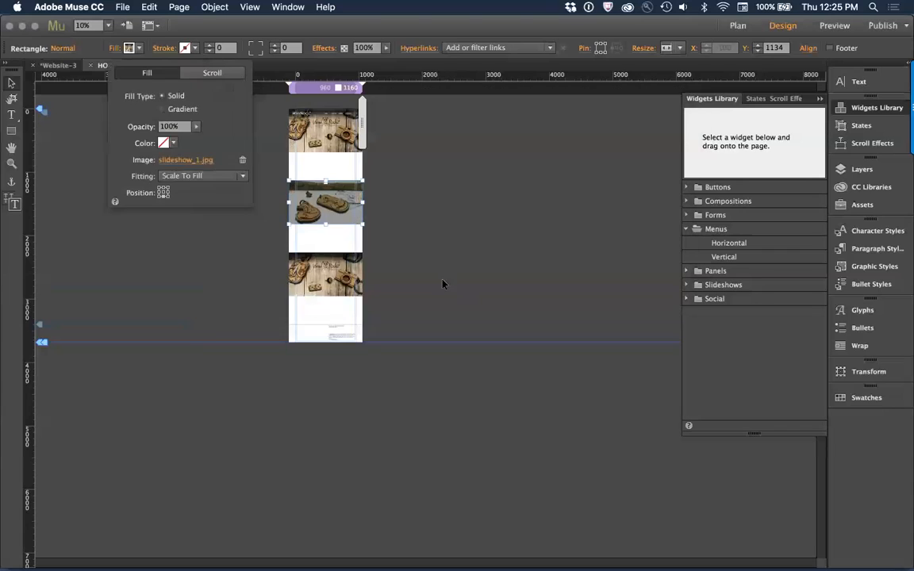
Step: Replace the fill image of the lowest image rectangle, at Y 2268, with slideshow_4.jpg
left_click(326, 276)
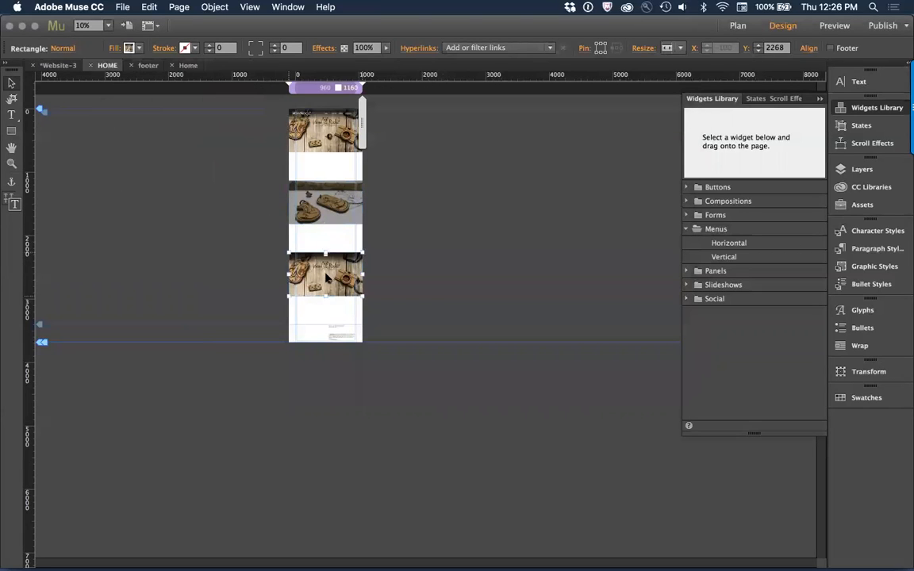
left_click(115, 50)
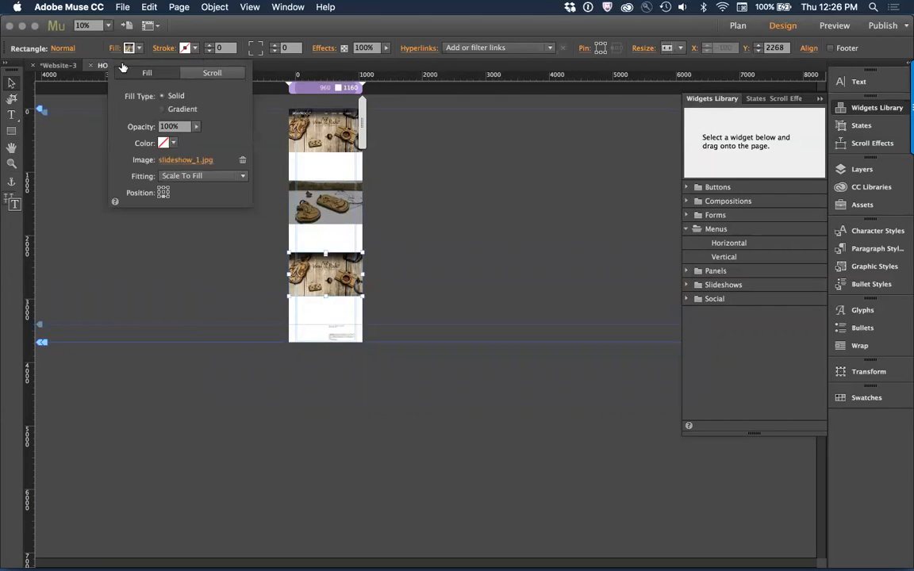
left_click(207, 160)
scroll(440, 211, "down", 2)
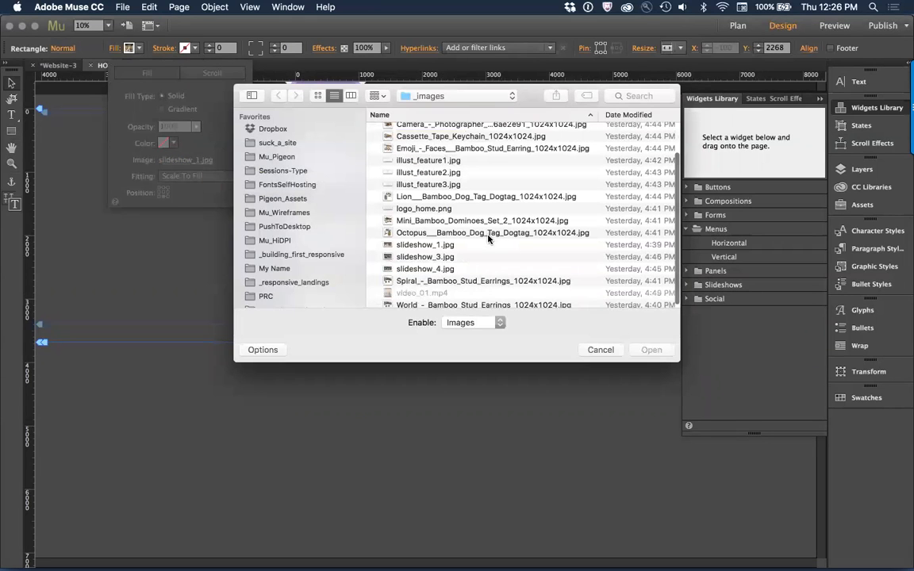
left_click(421, 269)
left_click(649, 350)
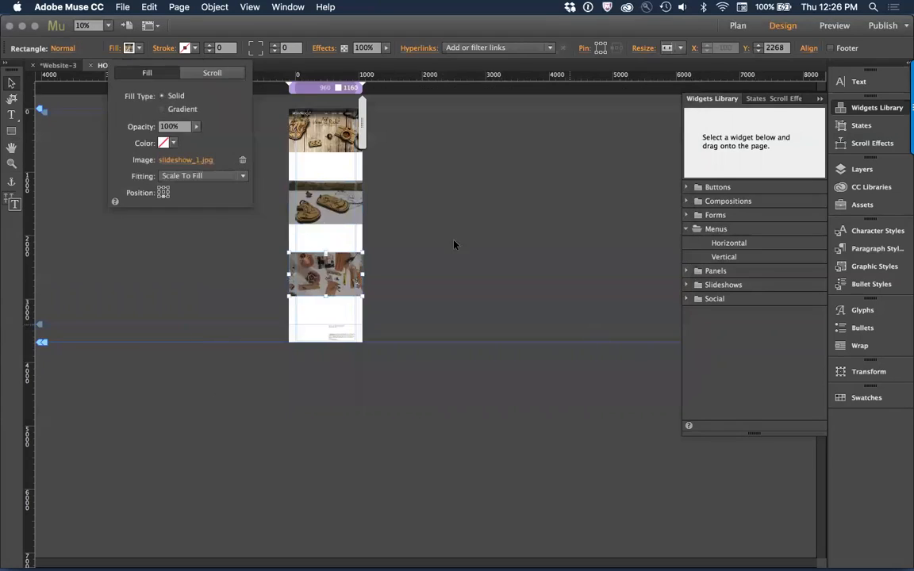
left_click(454, 243)
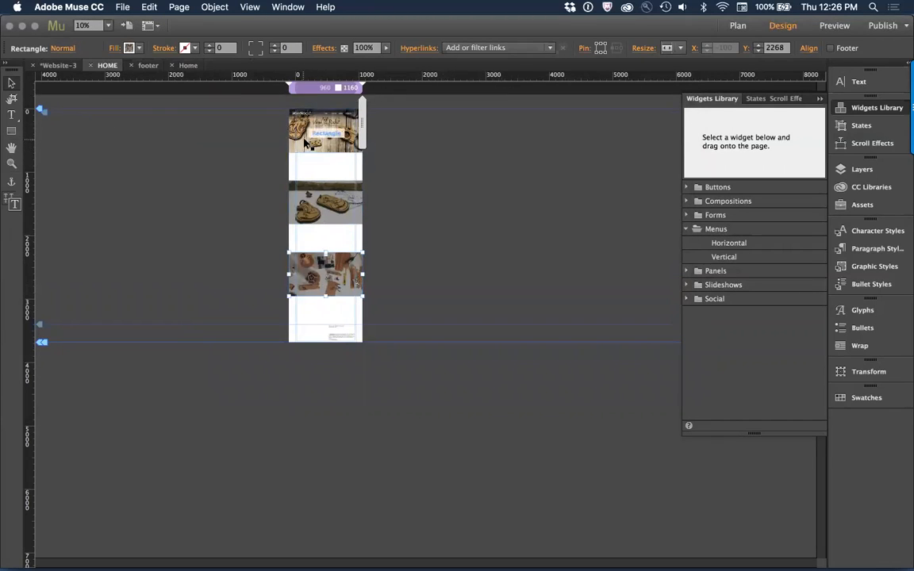
left_click(401, 139)
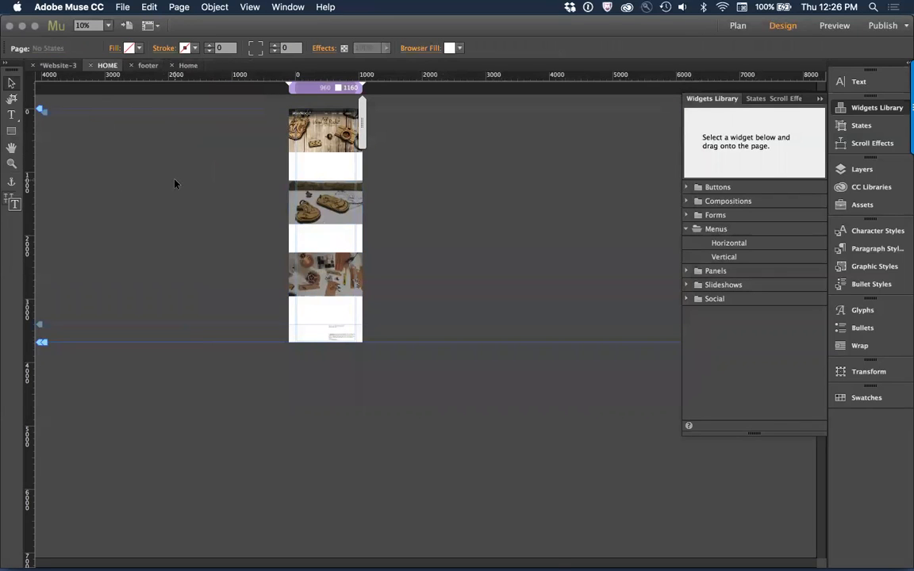
Step: Preview the HOME page in the browser and examine how the header, image bands and white sections scroll down to the footer
key("super+1")
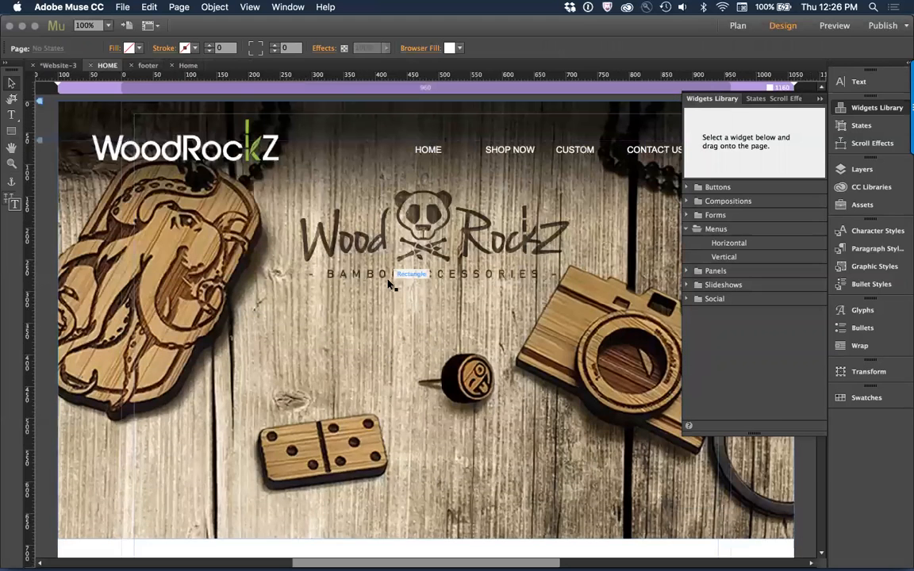
key("super+minus")
key("super+minus")
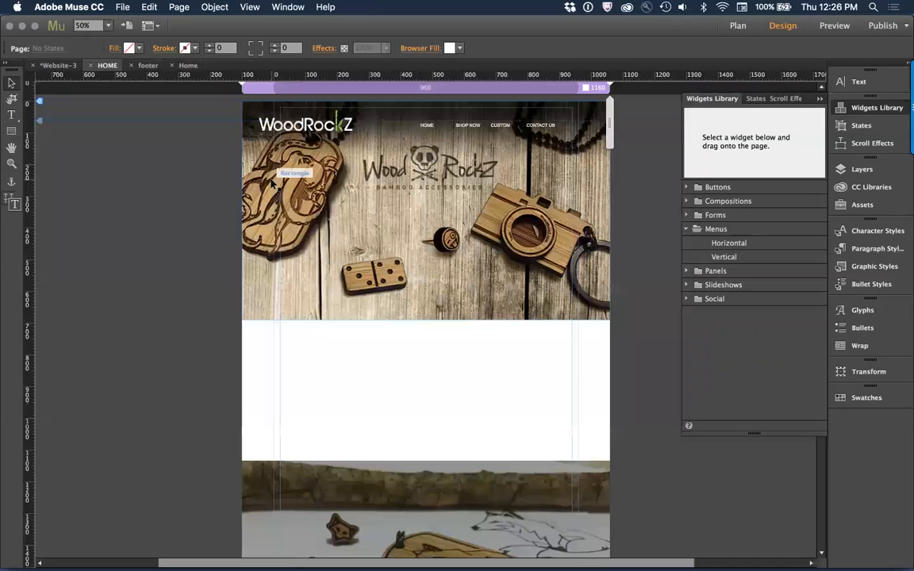
left_click(122, 7)
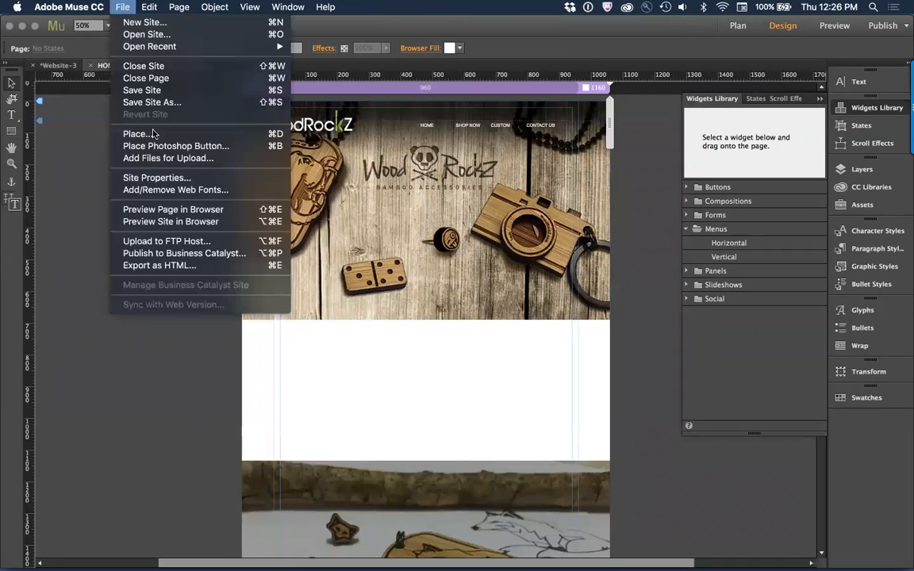
left_click(176, 211)
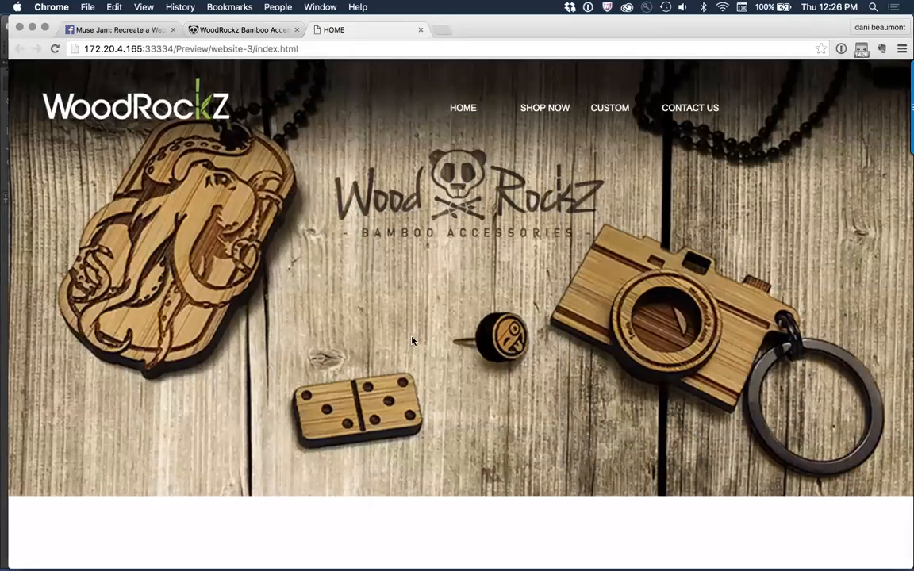
scroll(412, 341, "down", 2)
scroll(412, 341, "up", 2)
scroll(412, 341, "down", 2)
scroll(412, 341, "up", 1)
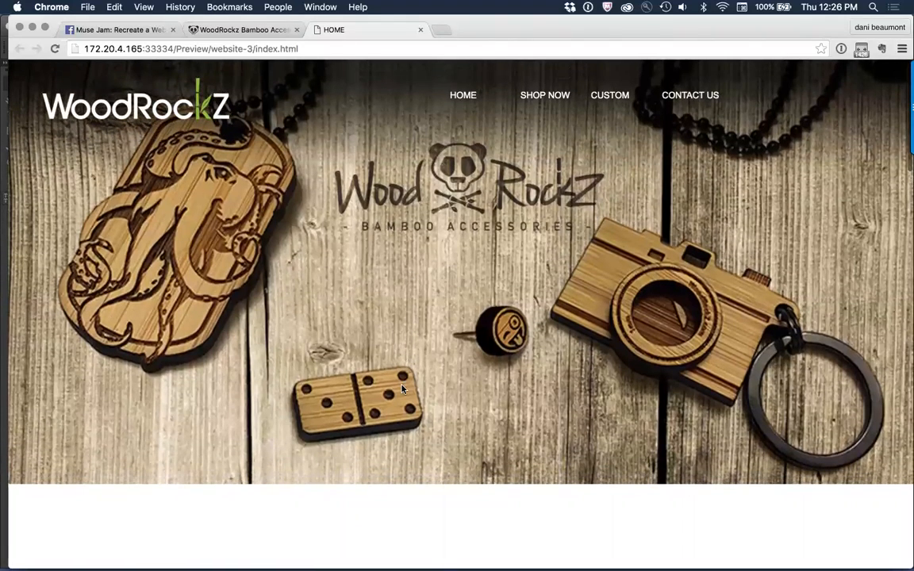
scroll(402, 389, "down", 4)
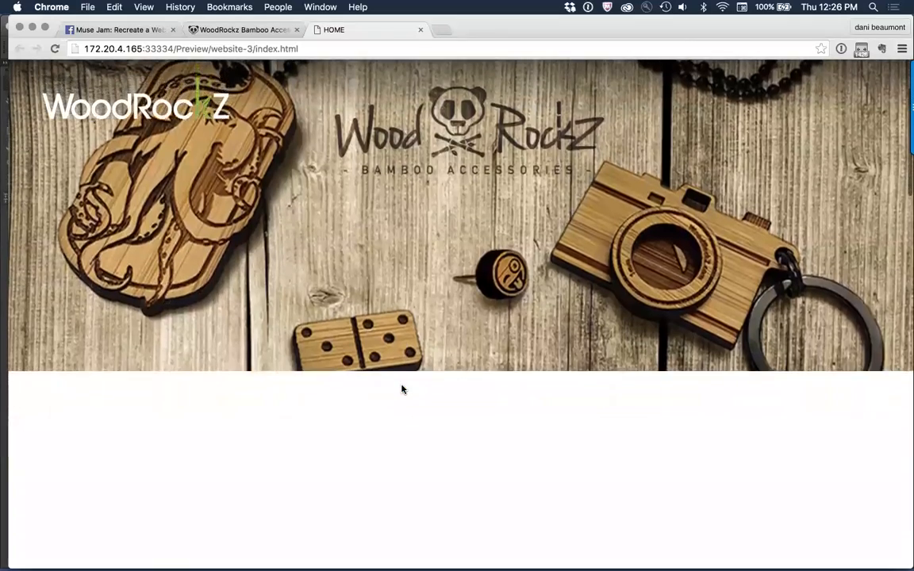
scroll(402, 388, "down", 7)
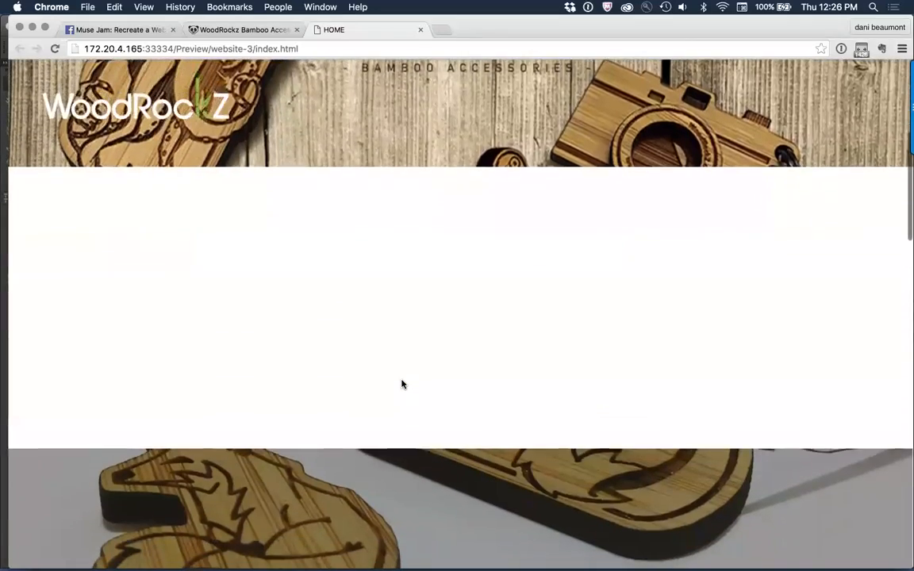
scroll(403, 384, "up", 5)
scroll(403, 384, "down", 6)
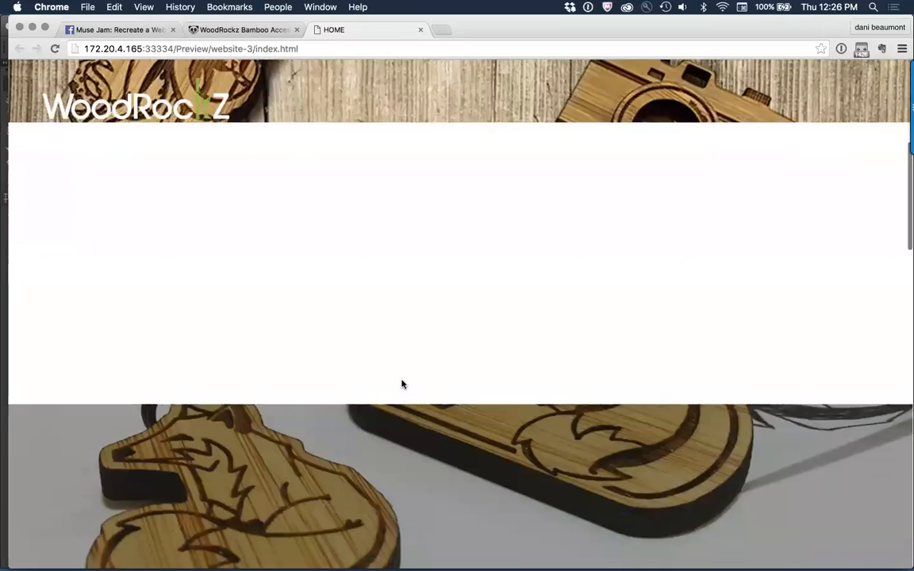
scroll(402, 384, "down", 8)
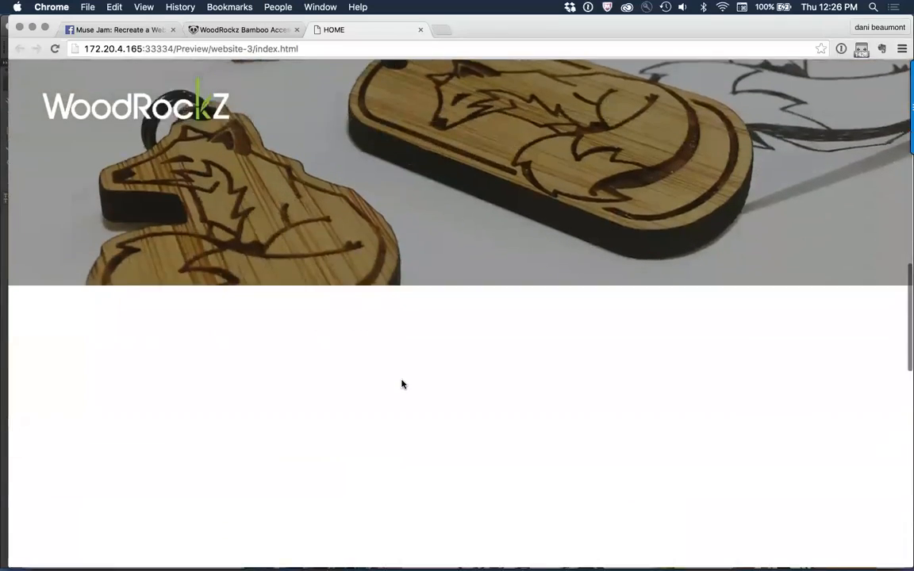
scroll(402, 385, "down", 8)
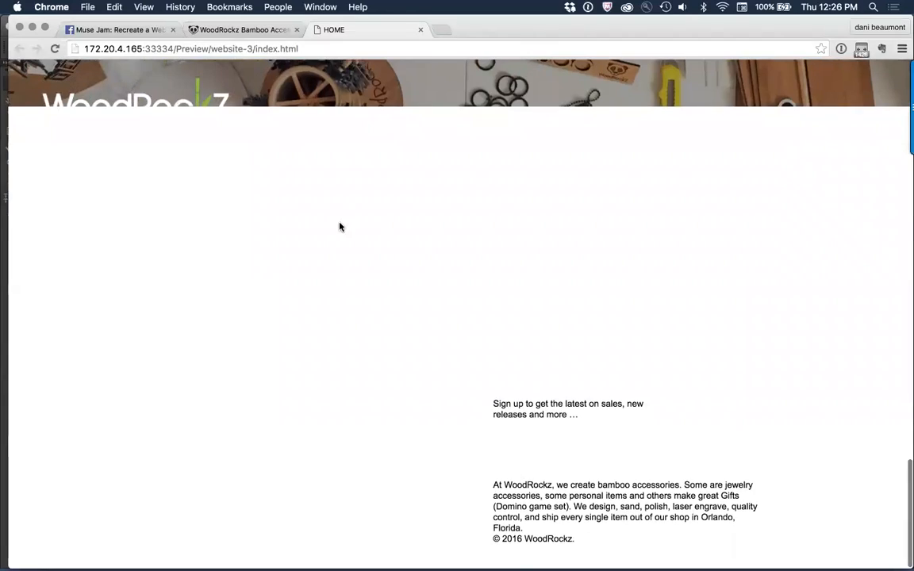
scroll(340, 227, "up", 5)
scroll(339, 227, "up", 10)
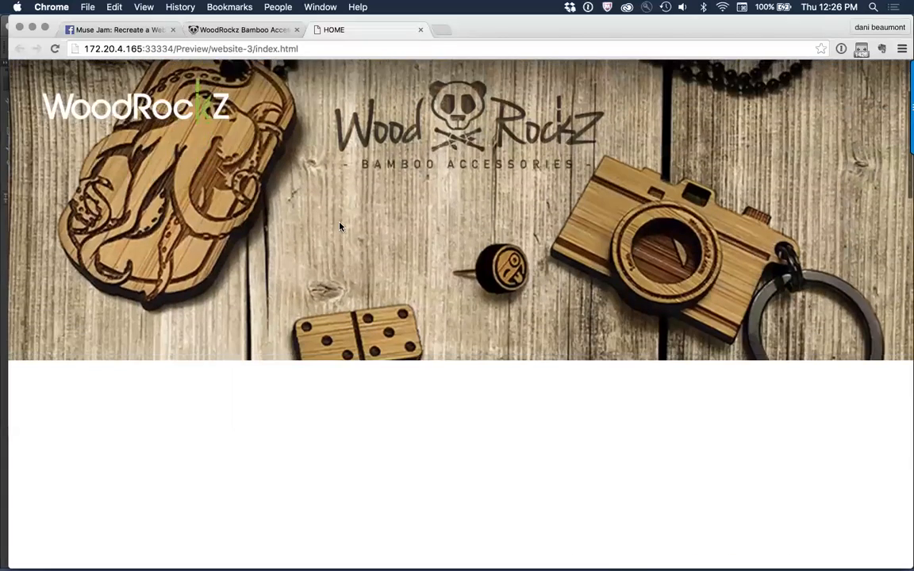
key("super+Tab")
right_click(151, 246)
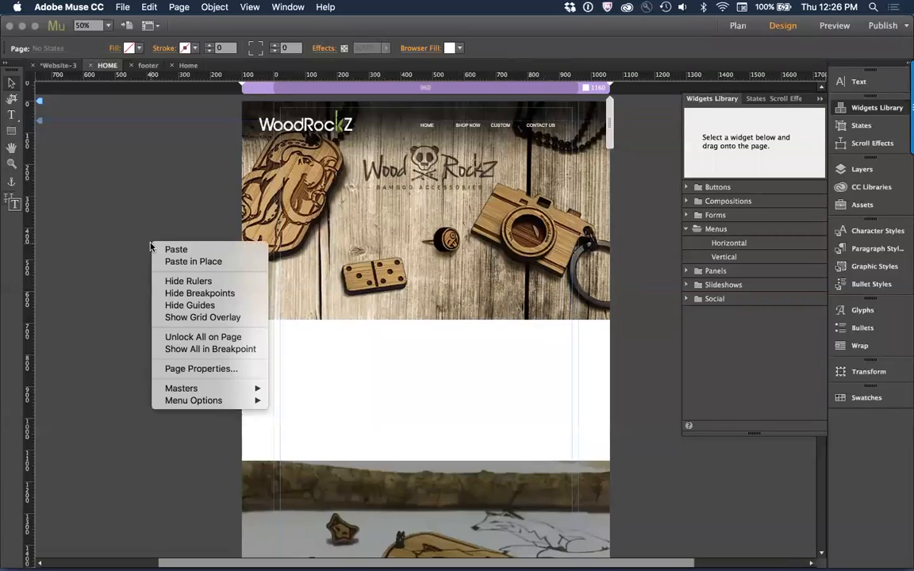
left_click(56, 242)
key("super+Tab")
key("super+Tab")
key("super+Tab")
key("super+Tab")
key("super+Tab")
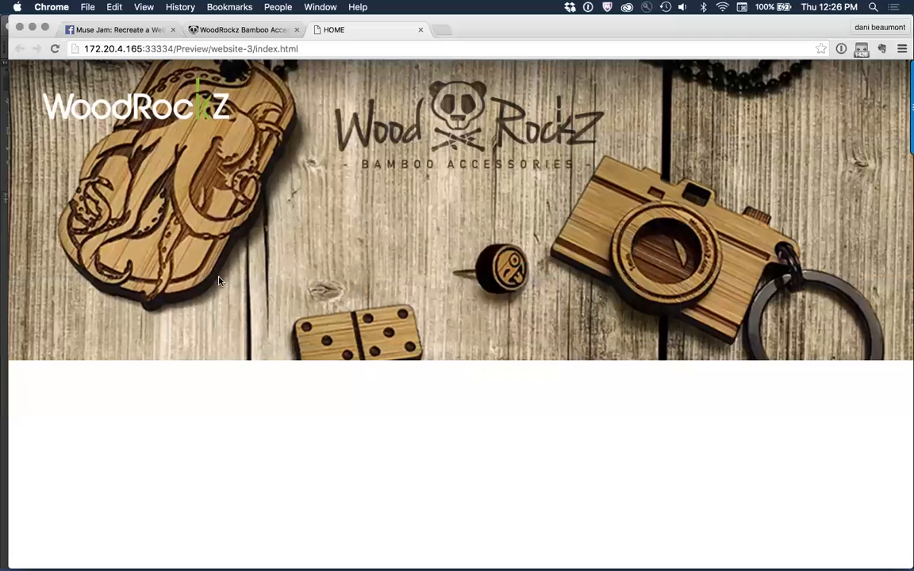
key("super+w")
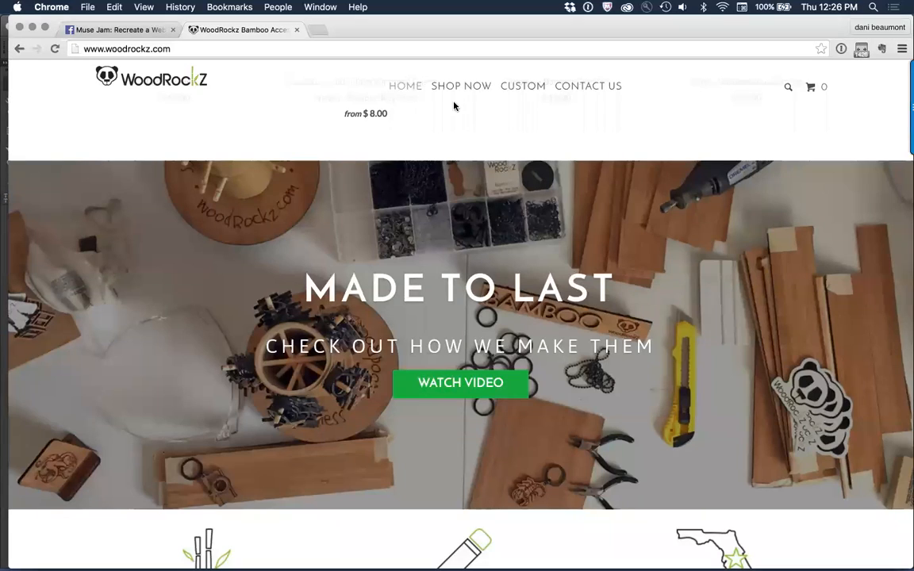
left_click(176, 80)
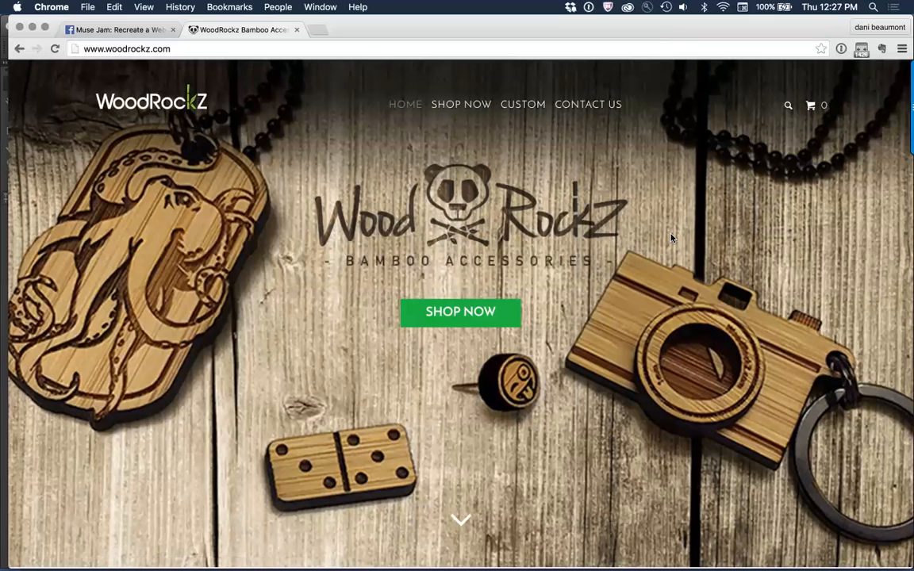
right_click(464, 113)
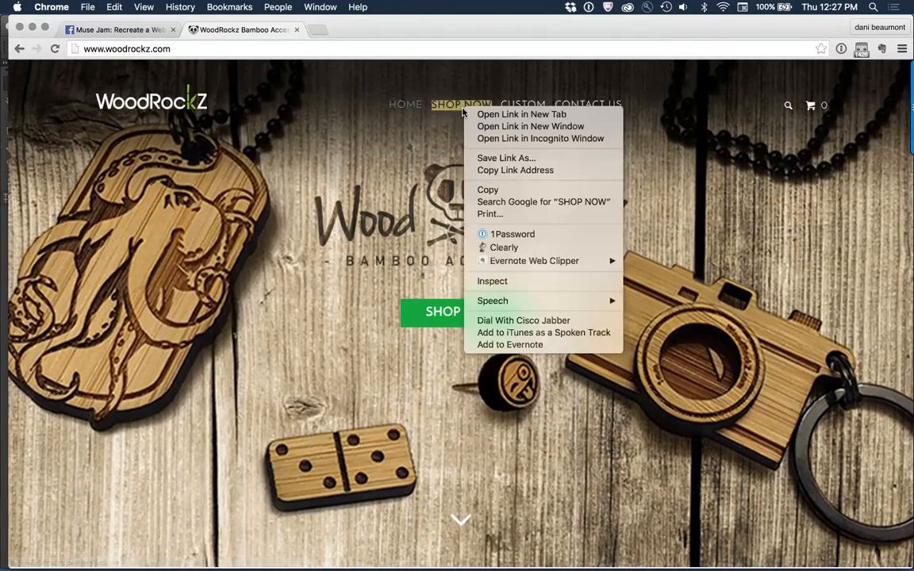
left_click(506, 284)
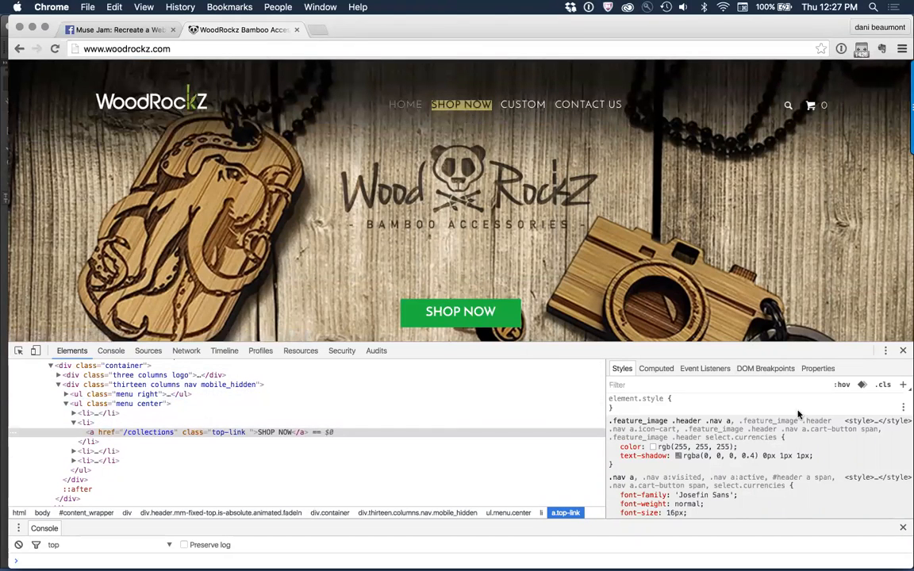
scroll(850, 469, "down", 1)
scroll(849, 468, "down", 3)
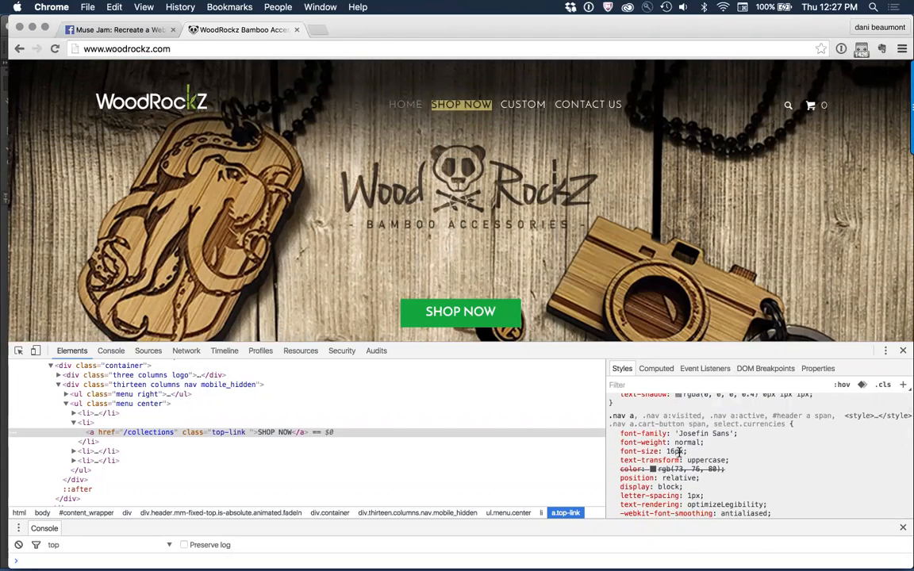
Step: Inspect the font family, weight and size styles of the green SHOP NOW button on the hero image
right_click(481, 314)
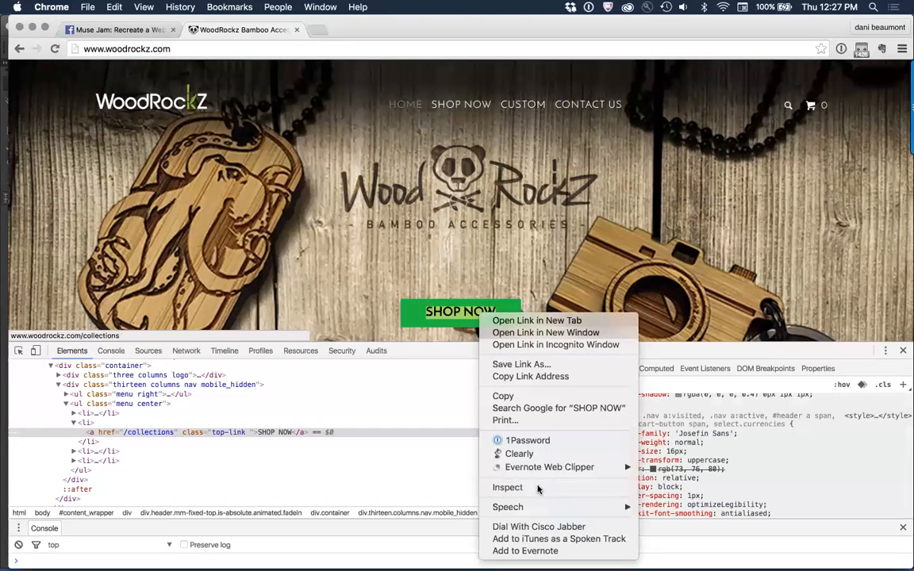
left_click(541, 487)
scroll(800, 464, "down", 1)
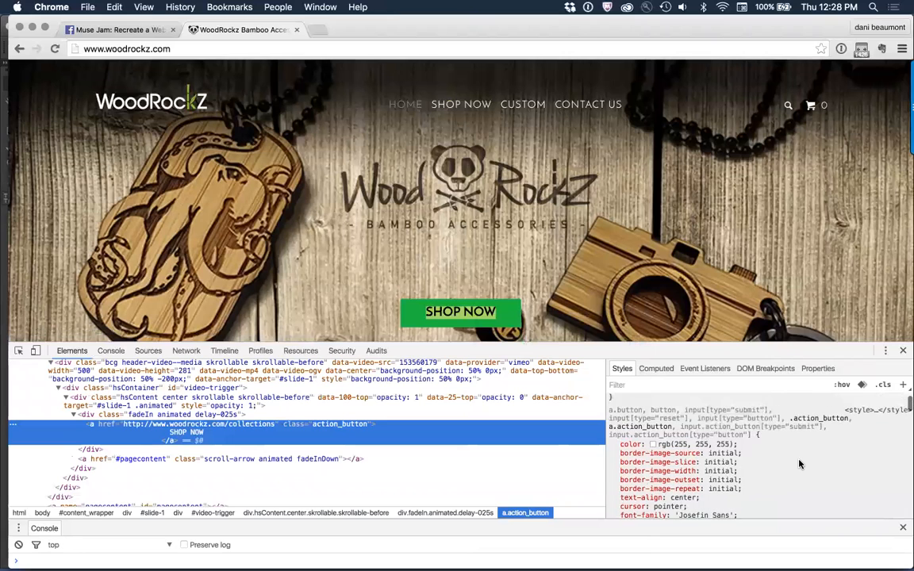
scroll(722, 477, "down", 2)
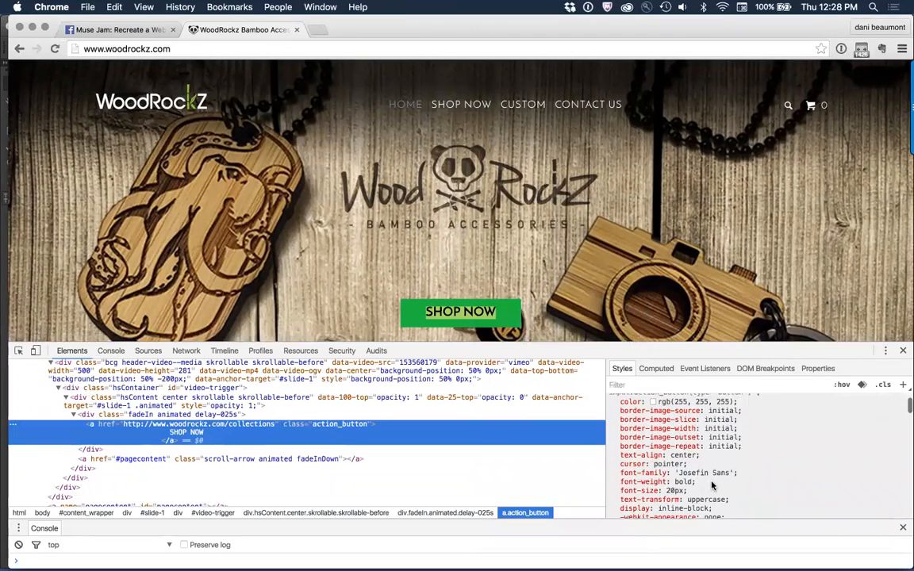
Step: Inspect the MOST POPULAR heading and examine its font, size, letter spacing and color styles
scroll(615, 313, "down", 5)
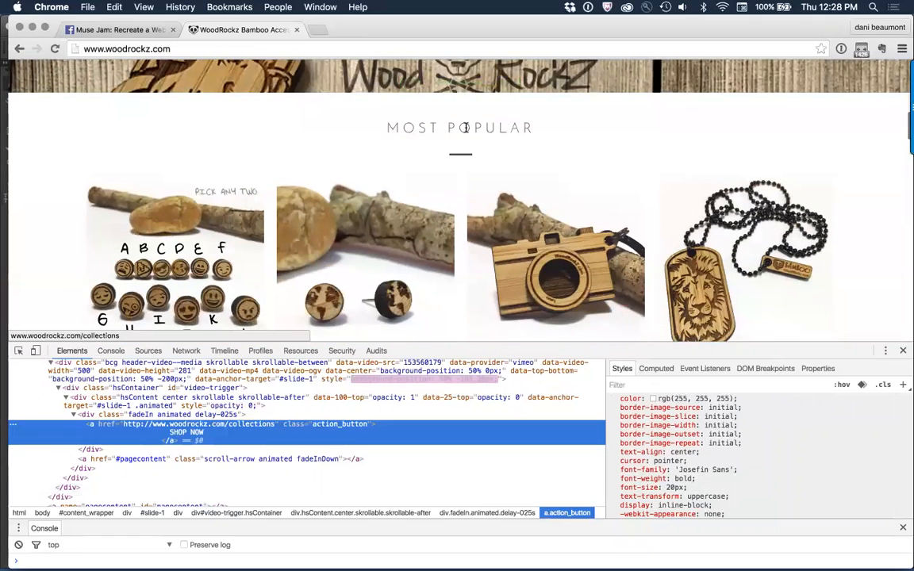
right_click(474, 132)
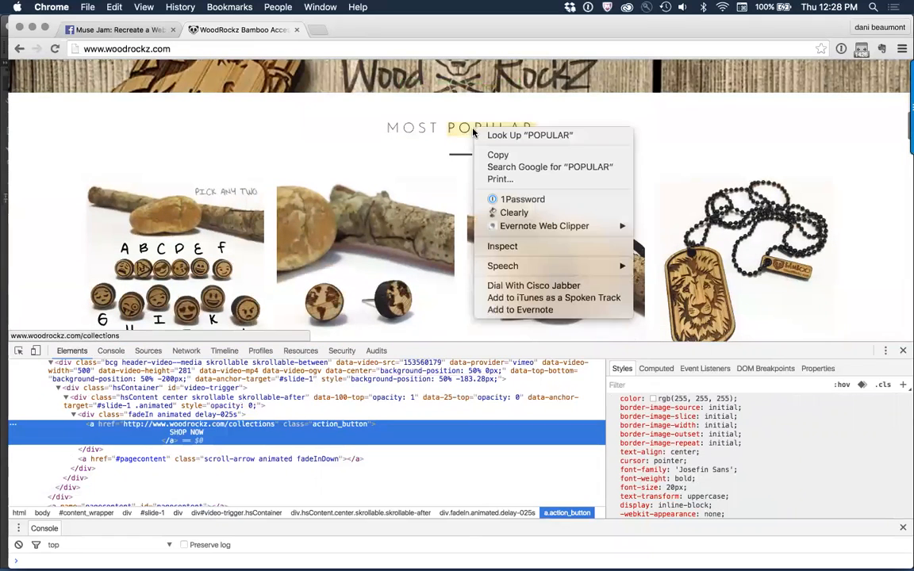
left_click(587, 246)
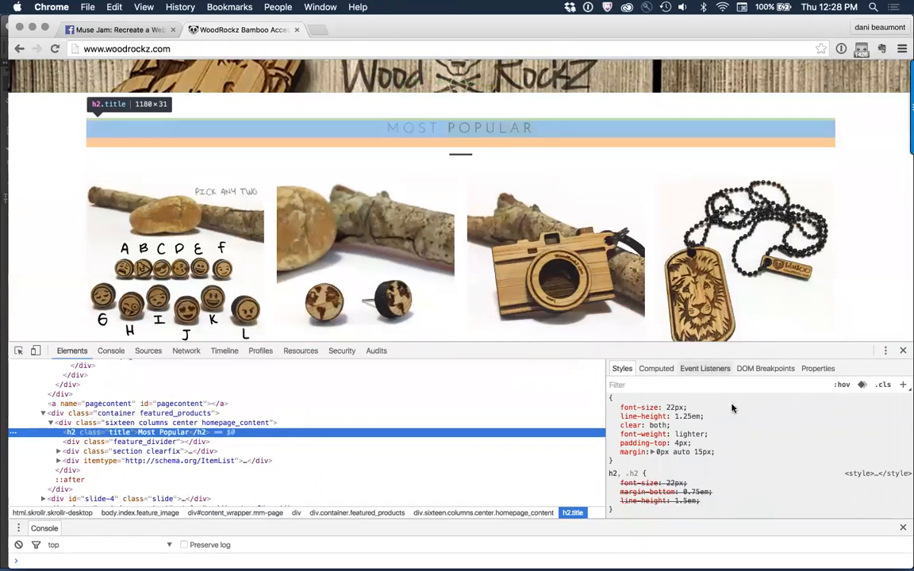
scroll(727, 434, "up", 3)
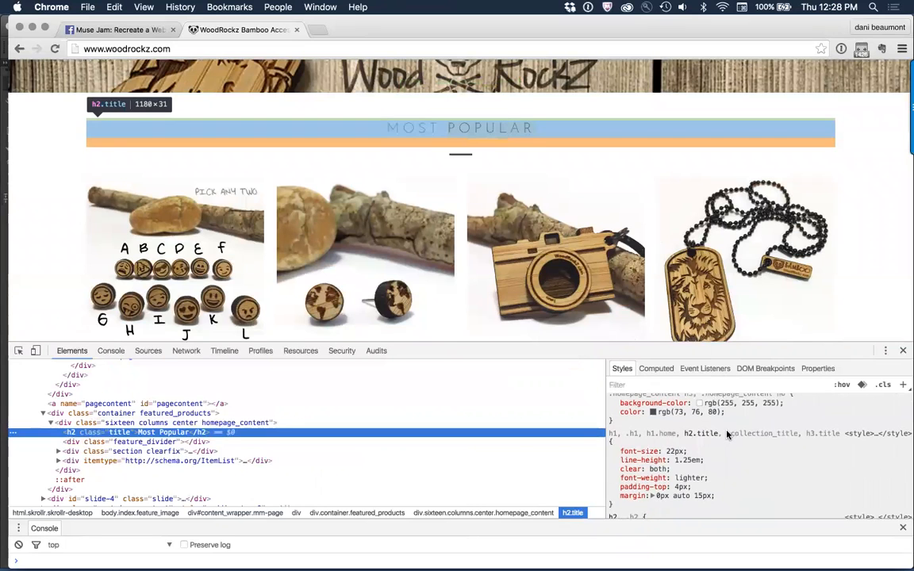
scroll(727, 434, "down", 5)
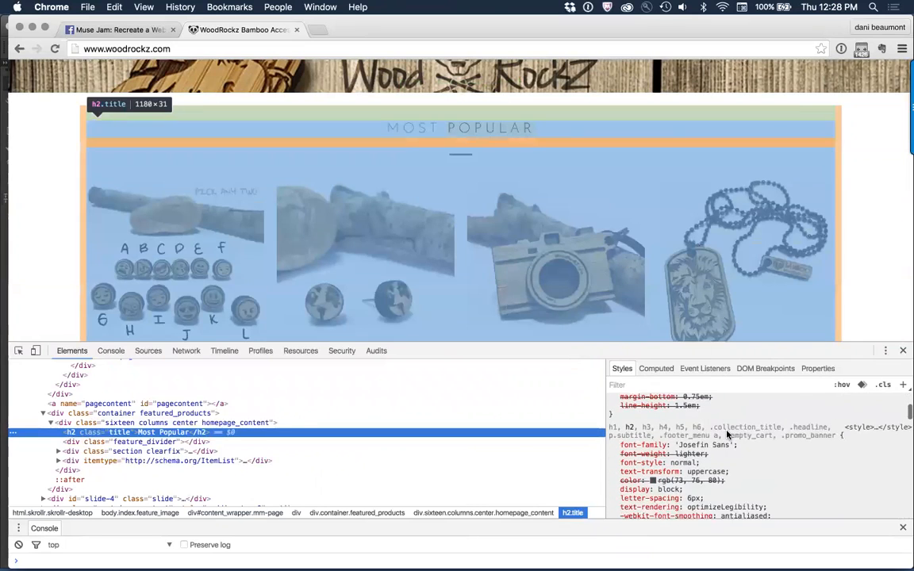
scroll(727, 434, "down", 8)
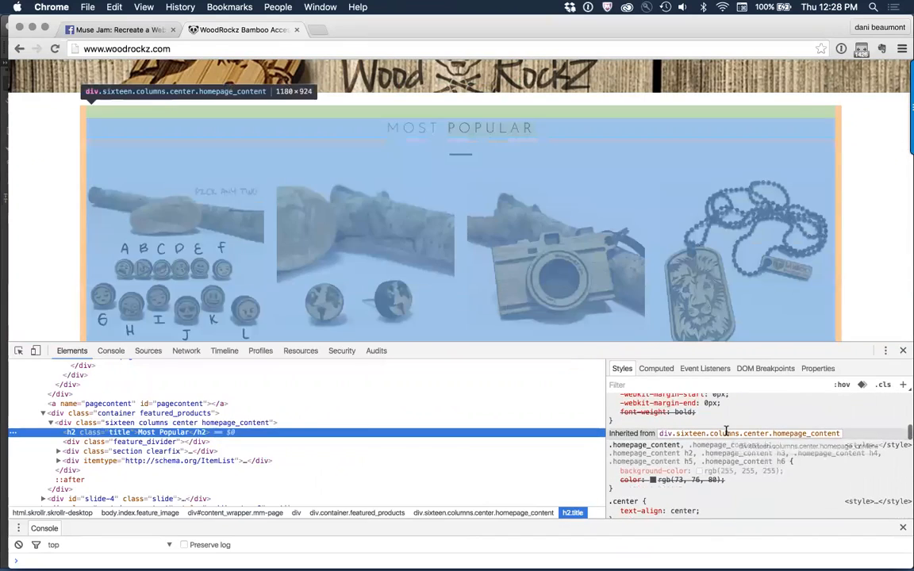
scroll(725, 431, "down", 5)
scroll(725, 431, "down", 5)
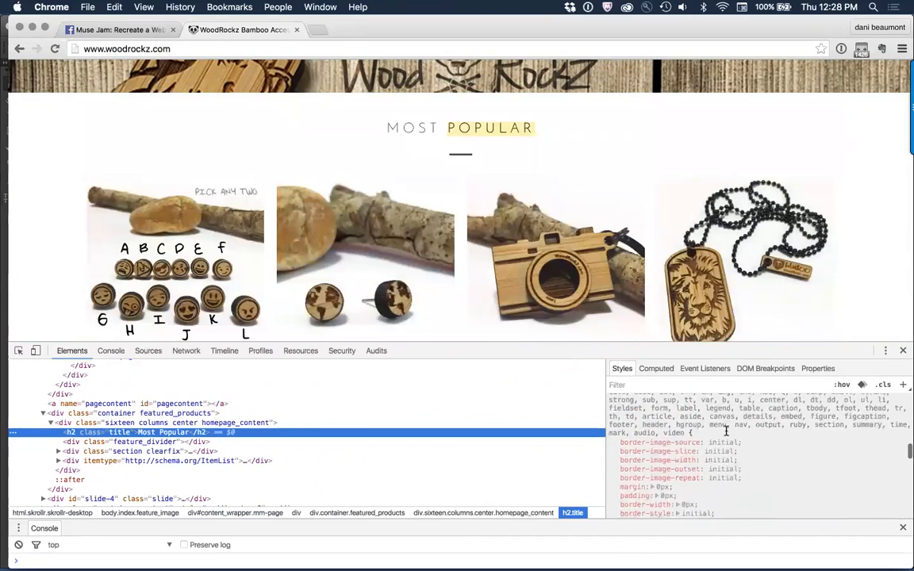
scroll(793, 452, "up", 15)
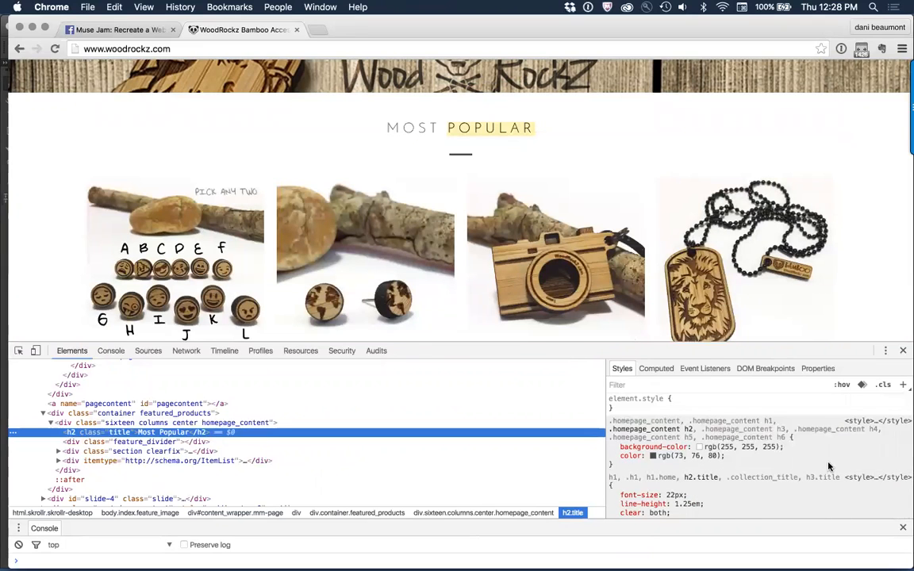
scroll(828, 467, "down", 2)
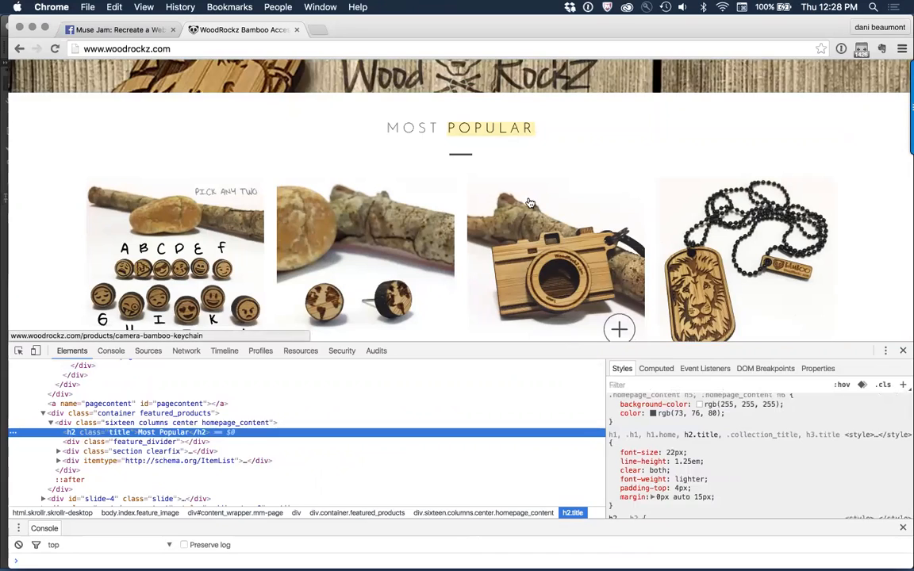
Step: Inspect the title text under the Cassette - Audio Tape product and look through its styles for the font settings
scroll(555, 278, "down", 4)
scroll(530, 203, "down", 6)
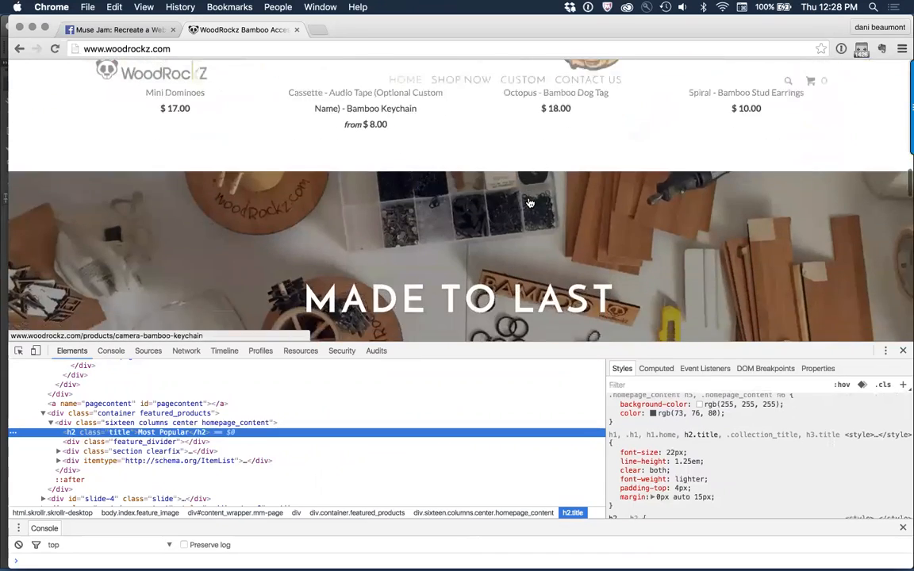
scroll(530, 204, "up", 2)
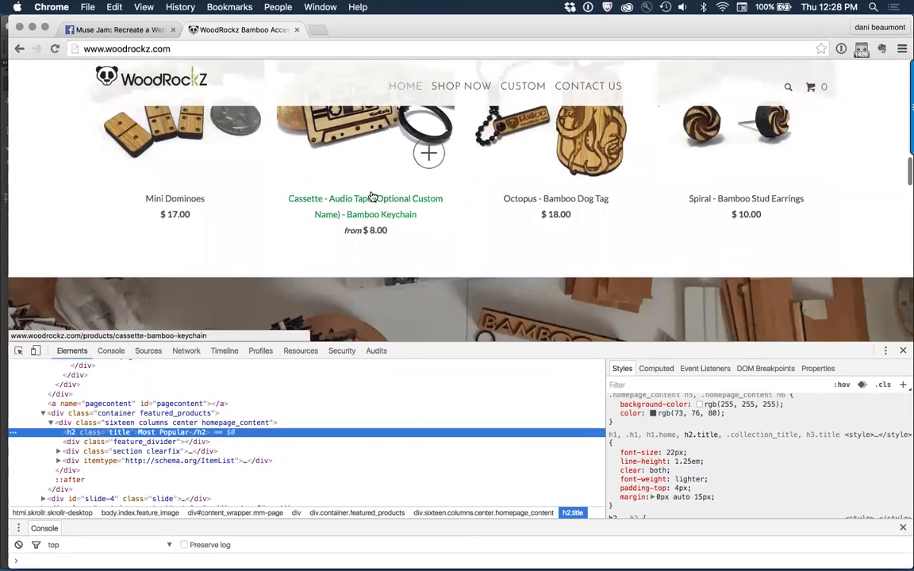
right_click(376, 195)
left_click(401, 365)
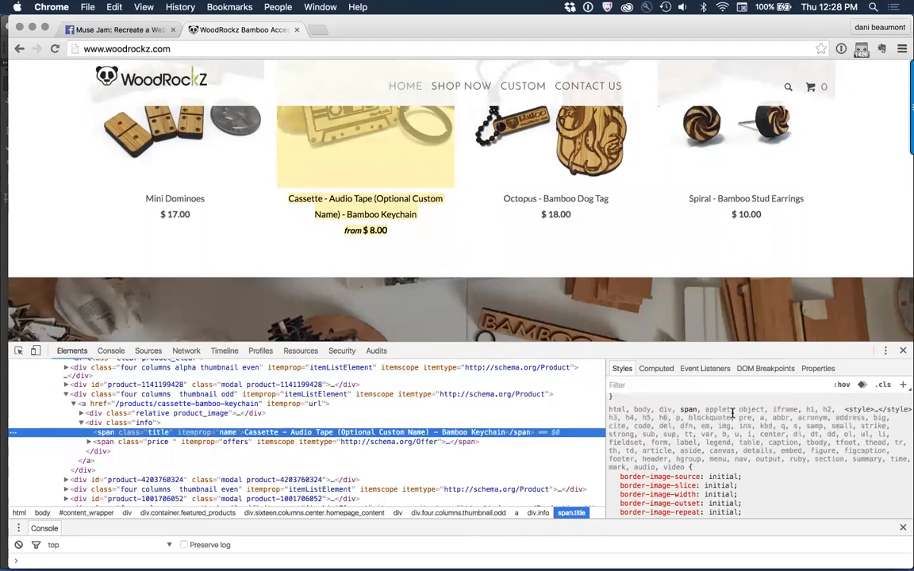
scroll(732, 414, "down", 3)
scroll(732, 413, "down", 5)
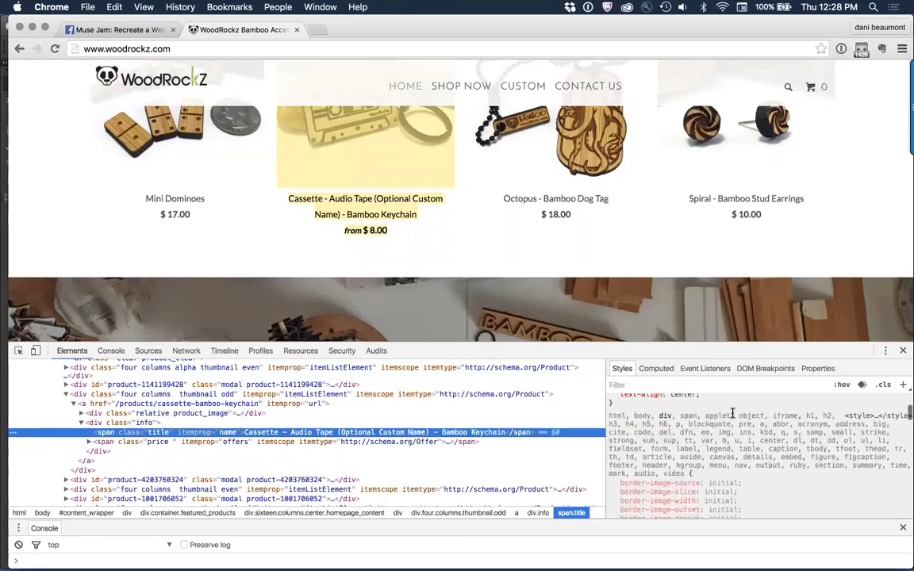
scroll(733, 414, "down", 4)
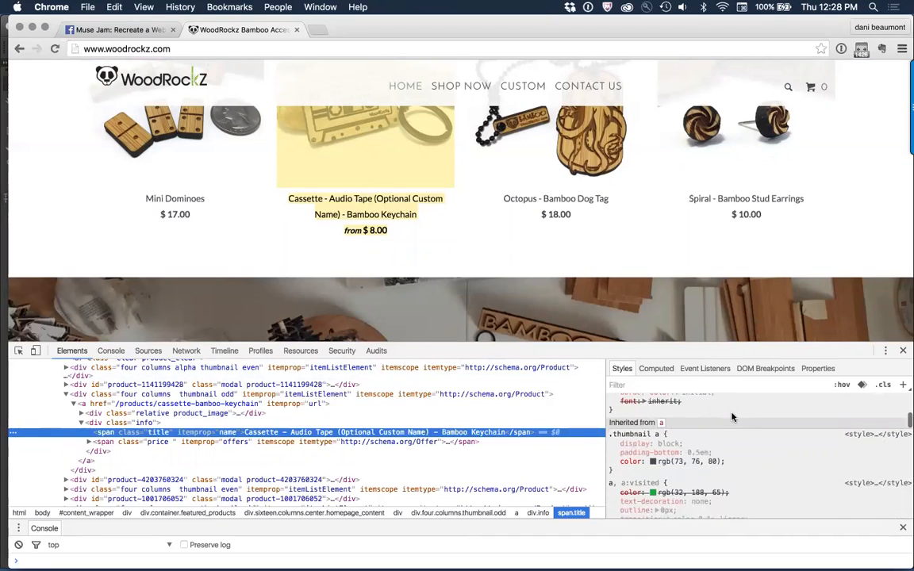
scroll(733, 417, "down", 4)
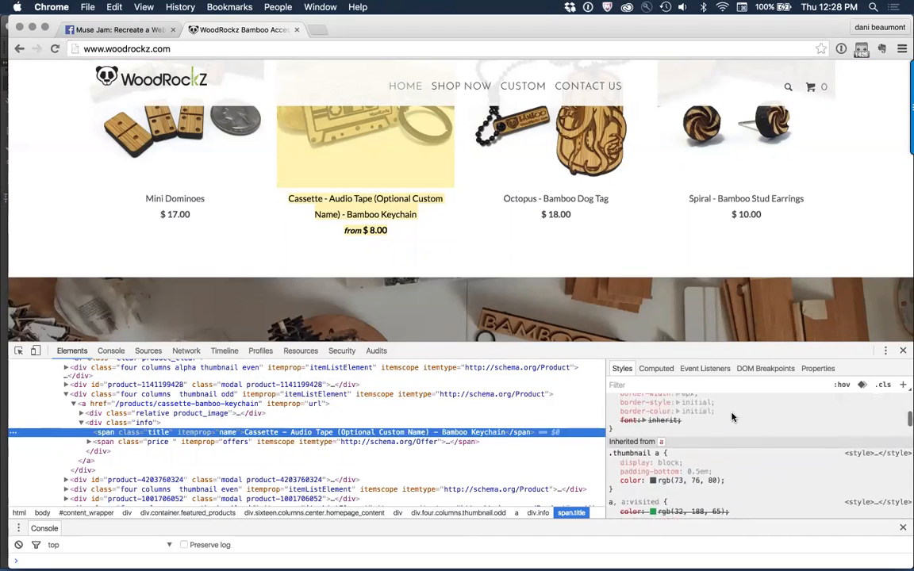
scroll(733, 417, "down", 1)
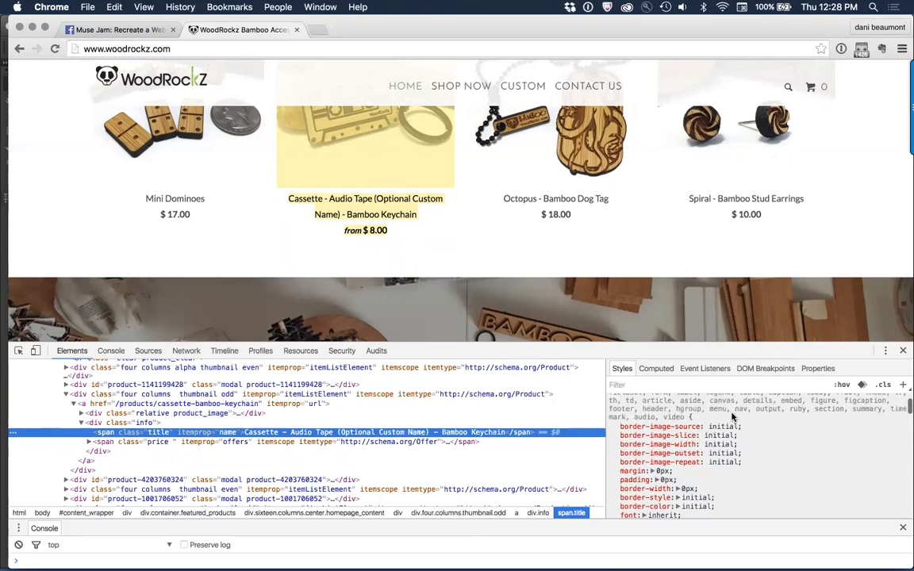
scroll(732, 416, "up", 5)
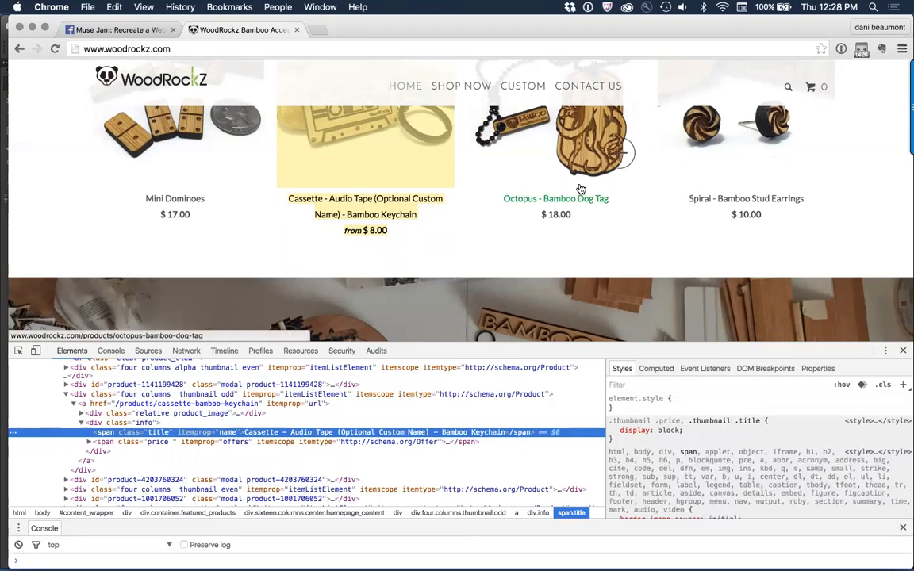
Step: Open the Octopus - Bamboo Dog Tag product page and look over its layout
right_click(633, 196)
left_click(632, 196)
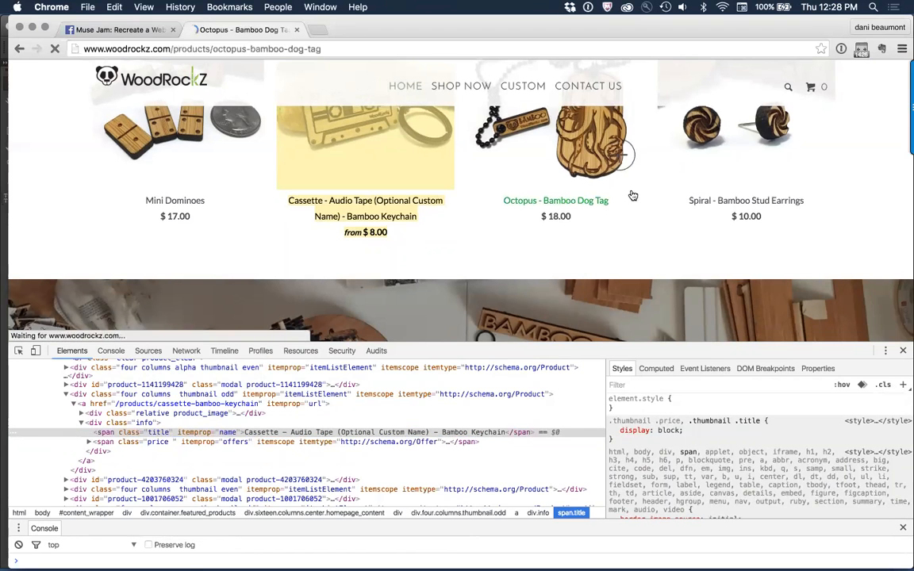
scroll(681, 208, "down", 5)
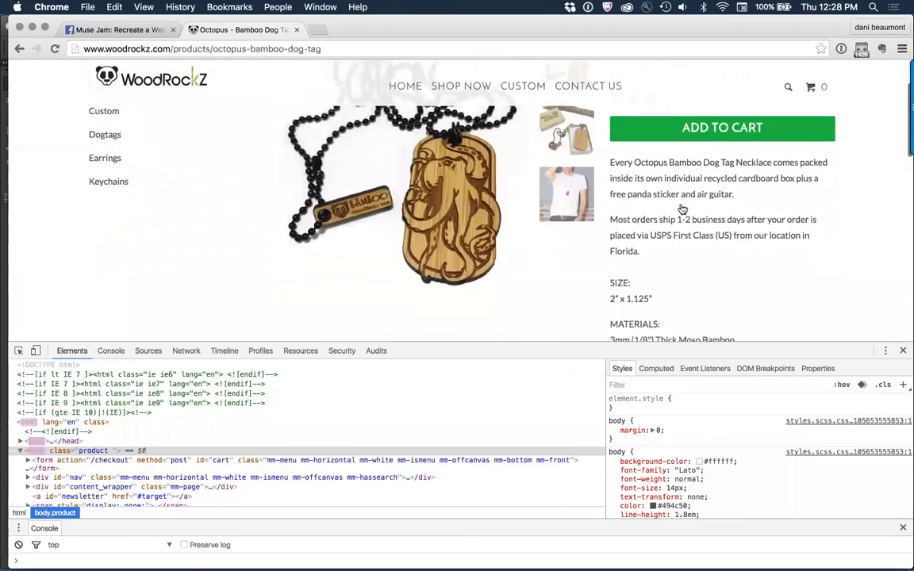
scroll(681, 208, "up", 5)
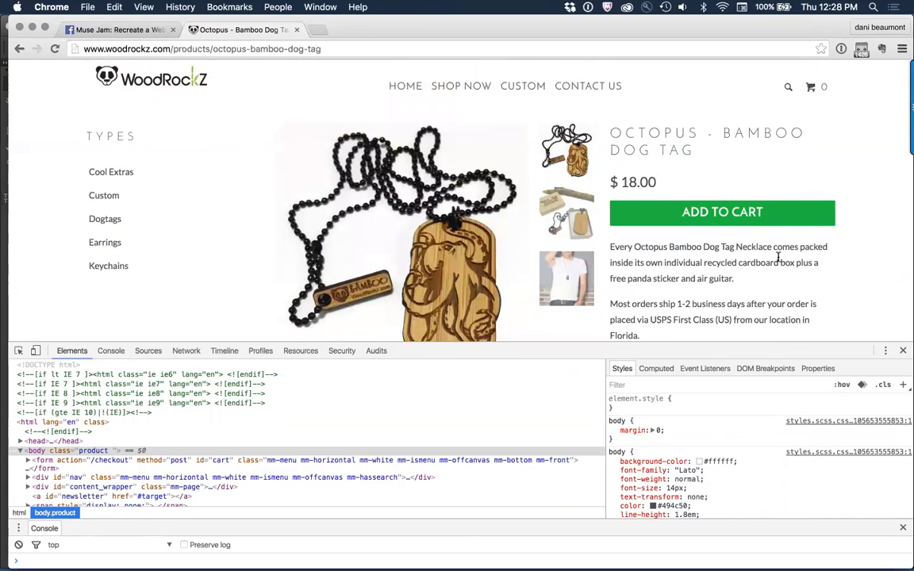
Step: Inspect the Octopus - Bamboo Dog Tag product heading and examine its font, size, color and letter-spacing styles
right_click(748, 130)
left_click(811, 246)
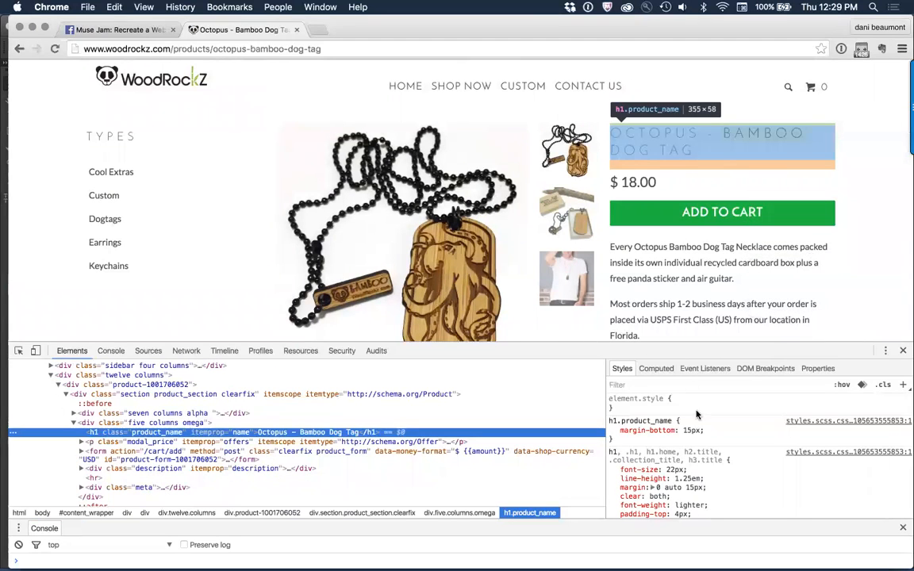
scroll(715, 453, "down", 3)
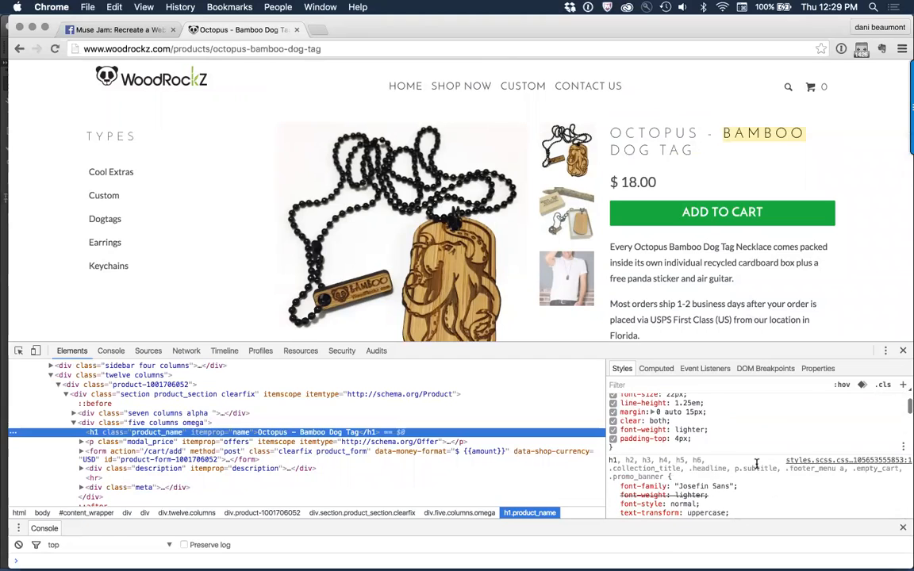
scroll(757, 466, "up", 1)
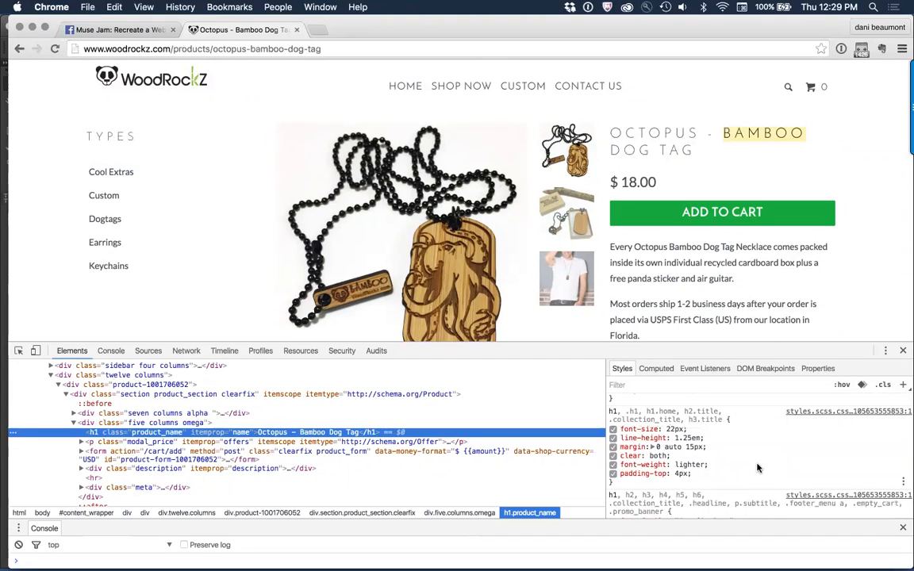
scroll(758, 469, "up", 3)
scroll(758, 469, "down", 4)
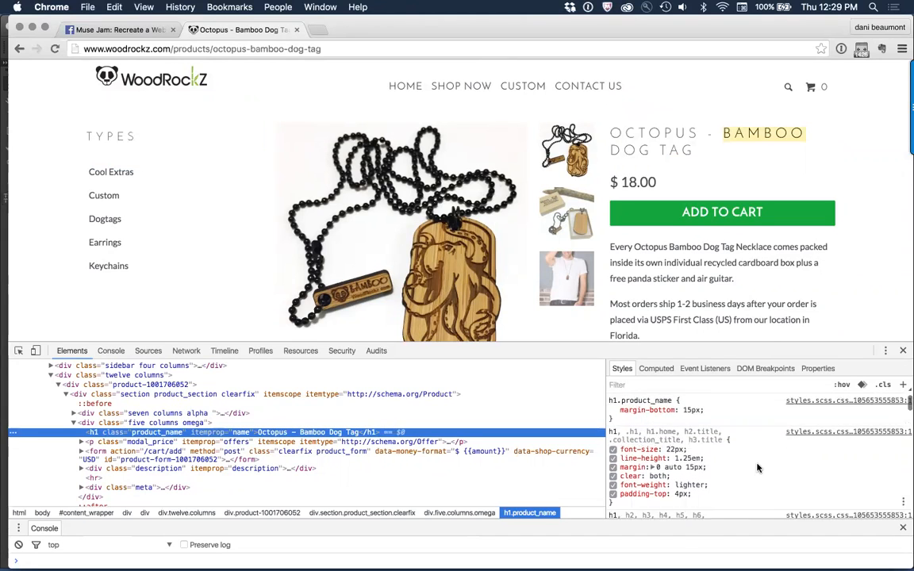
scroll(757, 469, "down", 8)
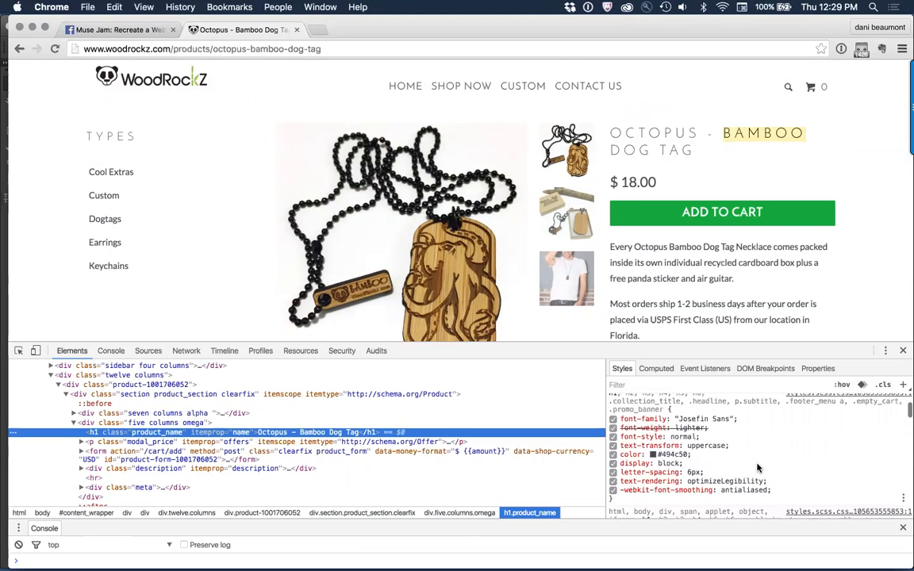
scroll(757, 468, "up", 5)
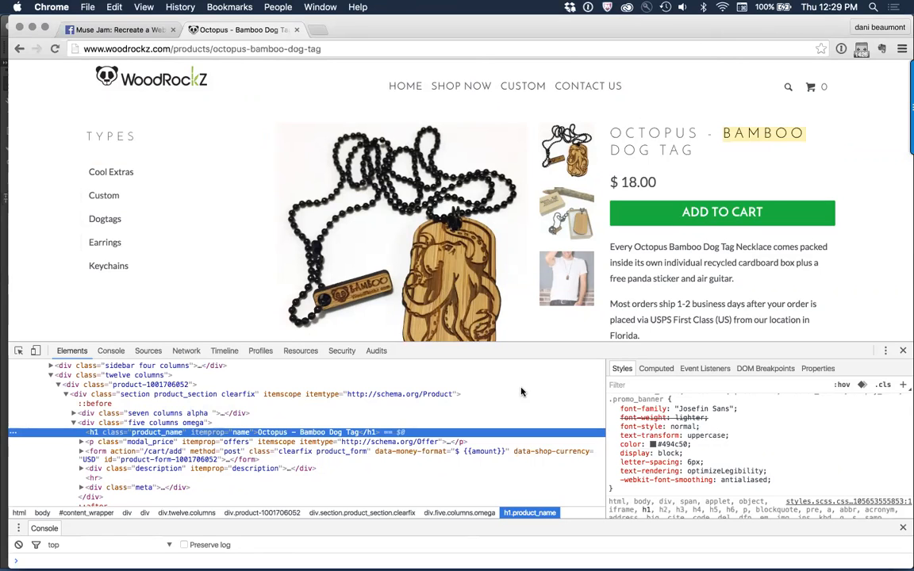
left_click(254, 132)
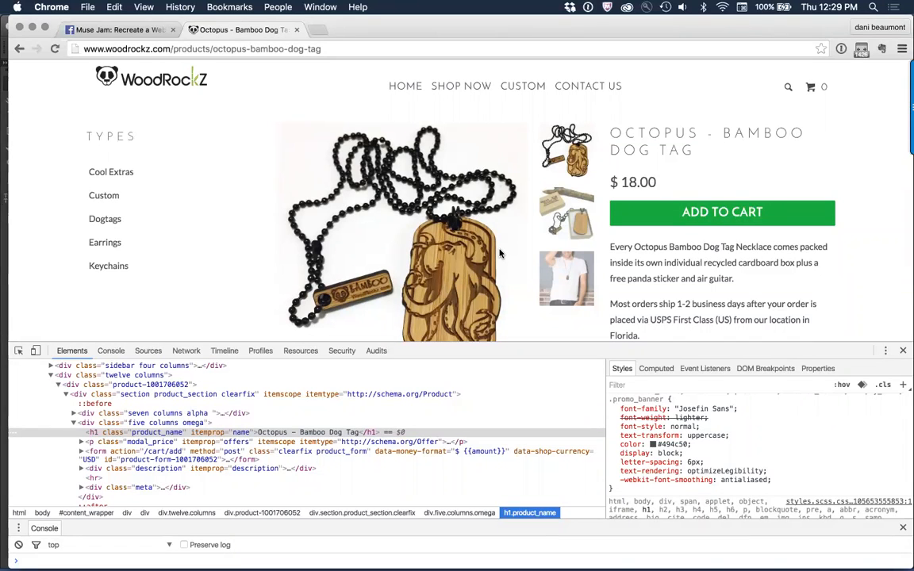
Step: Inspect the Cool Extras link in the TYPES list and look through its color and font styles
scroll(219, 181, "down", 2)
scroll(220, 184, "up", 2)
right_click(96, 172)
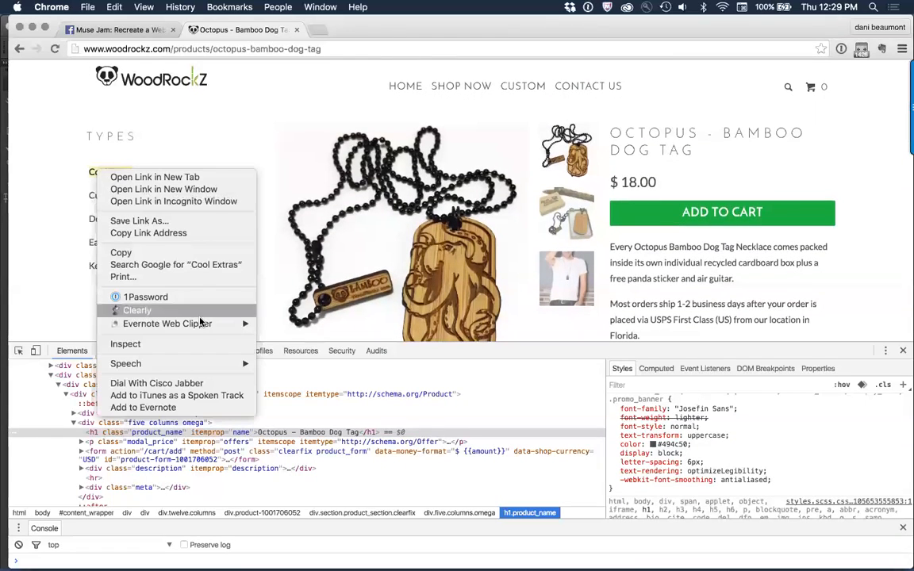
left_click(186, 344)
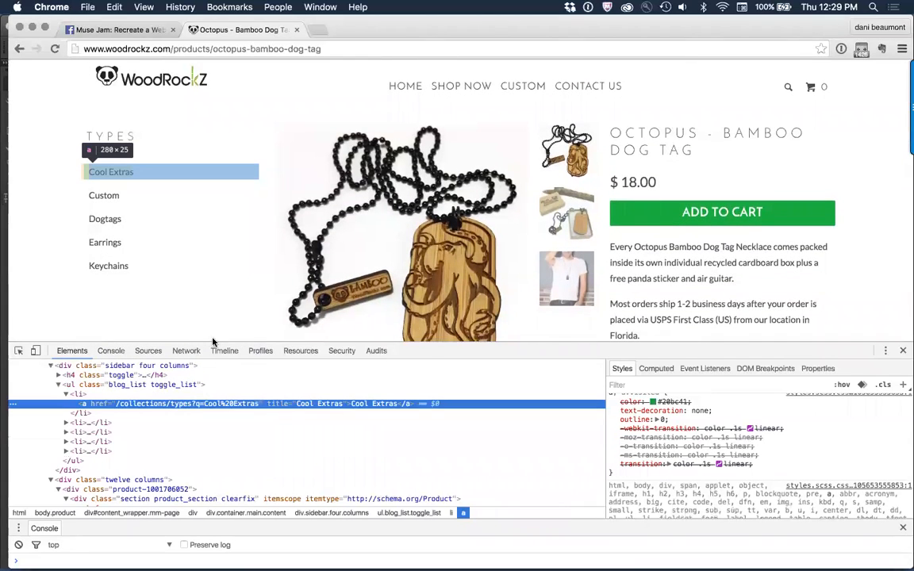
scroll(804, 439, "up", 5)
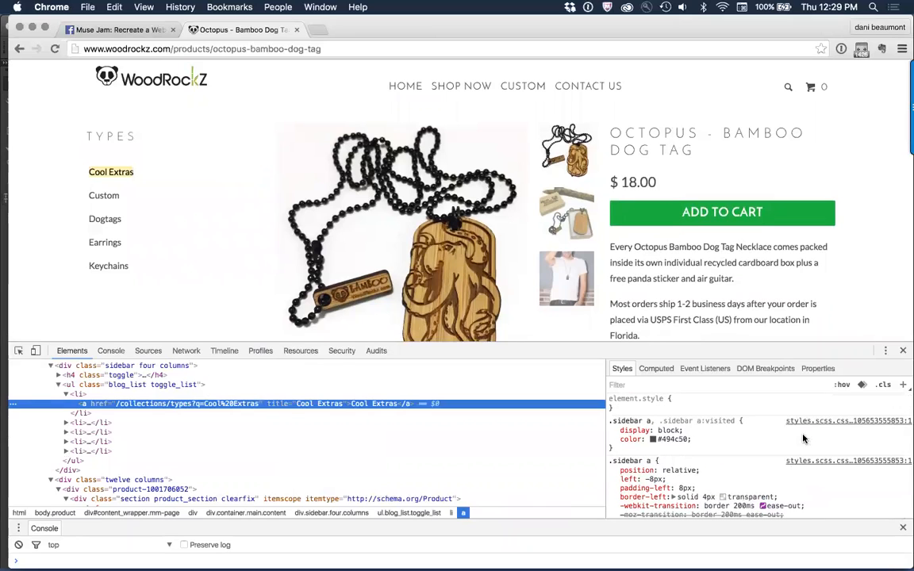
scroll(803, 439, "down", 3)
scroll(803, 439, "down", 5)
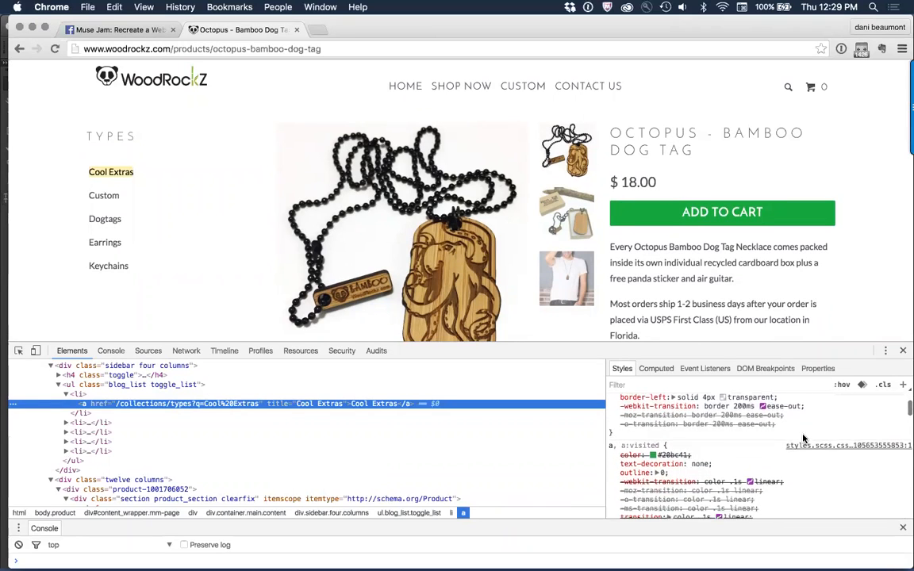
scroll(804, 439, "down", 3)
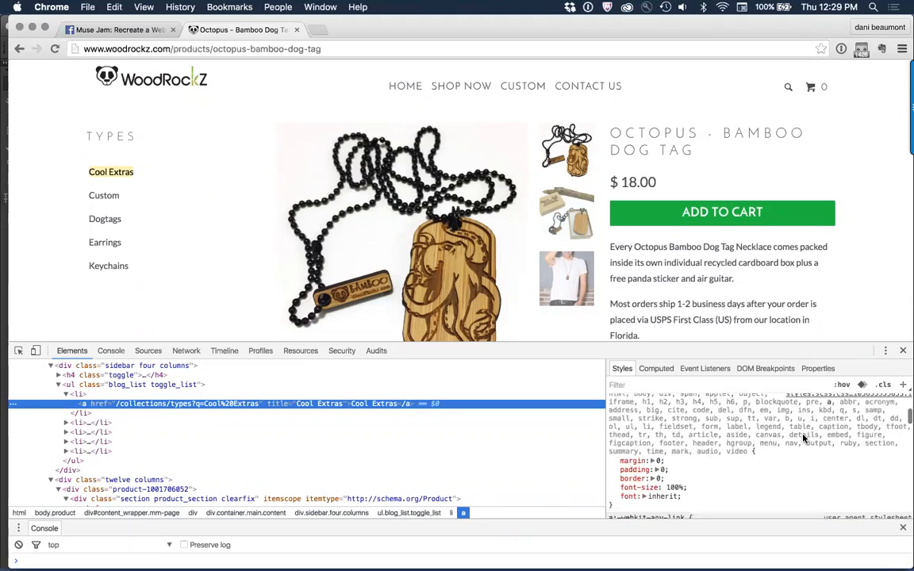
Step: Return to the WoodRockz home page, close the developer tools and look over the hero banner and Most Popular section
left_click(250, 197)
left_click(162, 79)
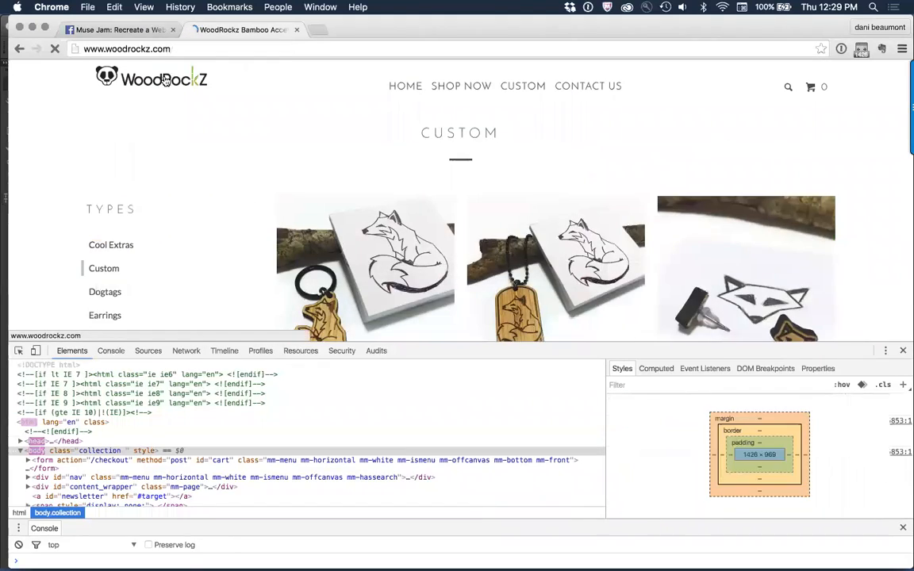
left_click(903, 350)
scroll(612, 391, "down", 5)
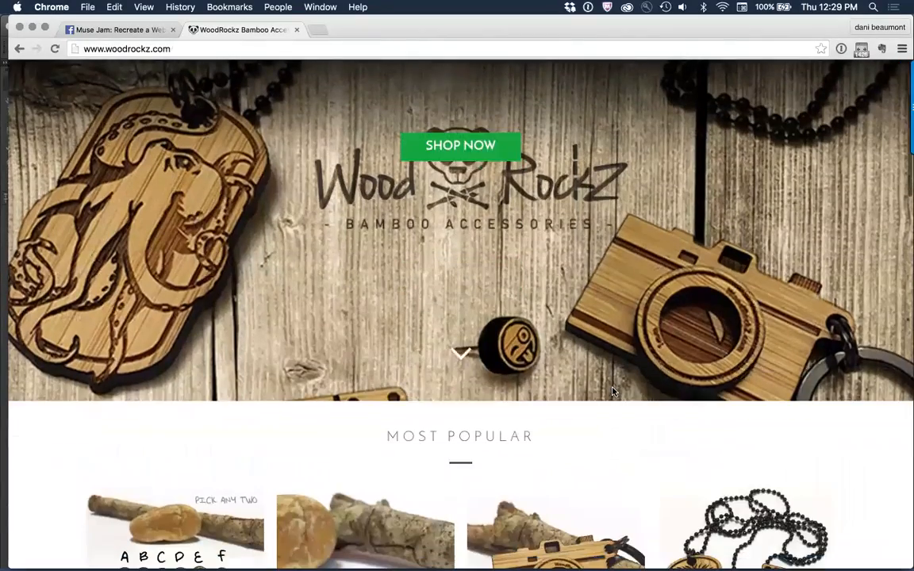
scroll(614, 393, "up", 3)
scroll(614, 392, "up", 3)
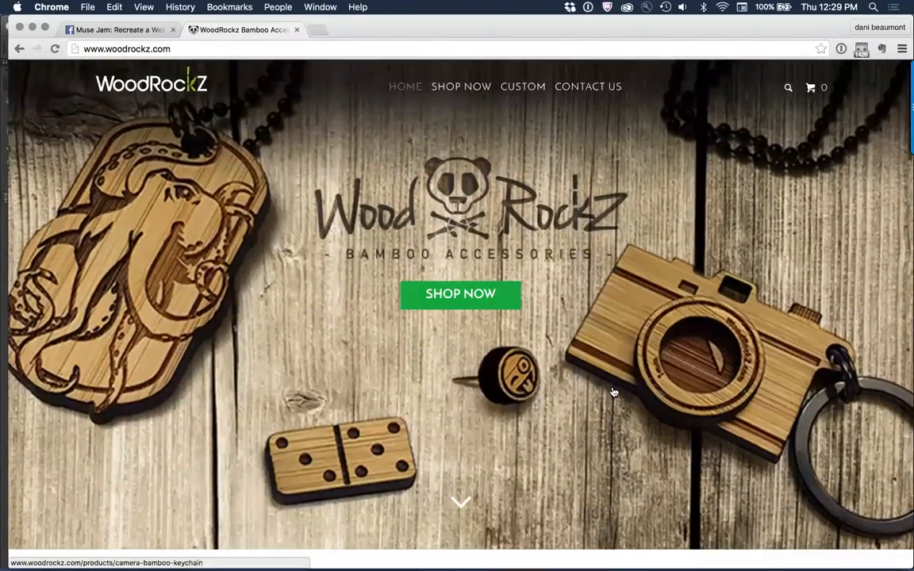
scroll(591, 159, "up", 2)
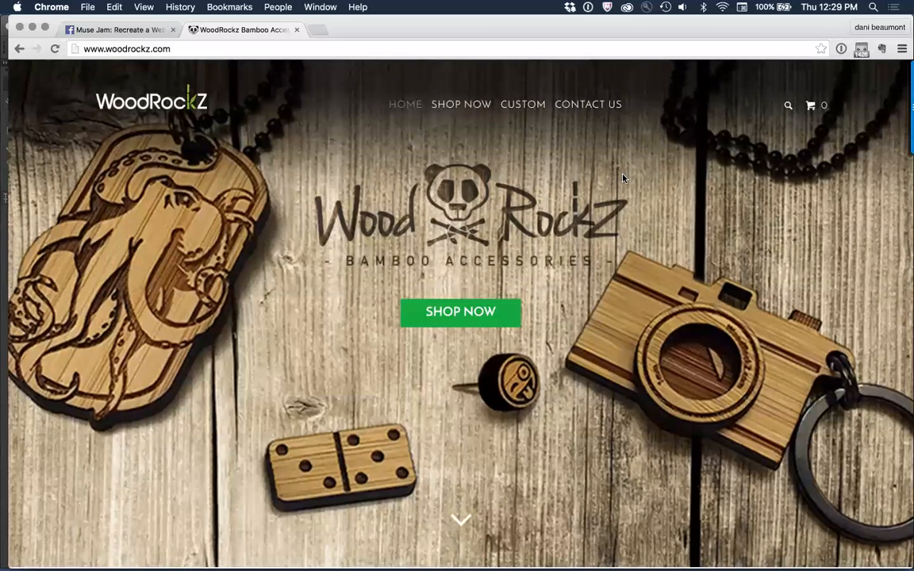
Step: Switch to Adobe Muse and search the available web fonts for "jos"
key("super+Tab")
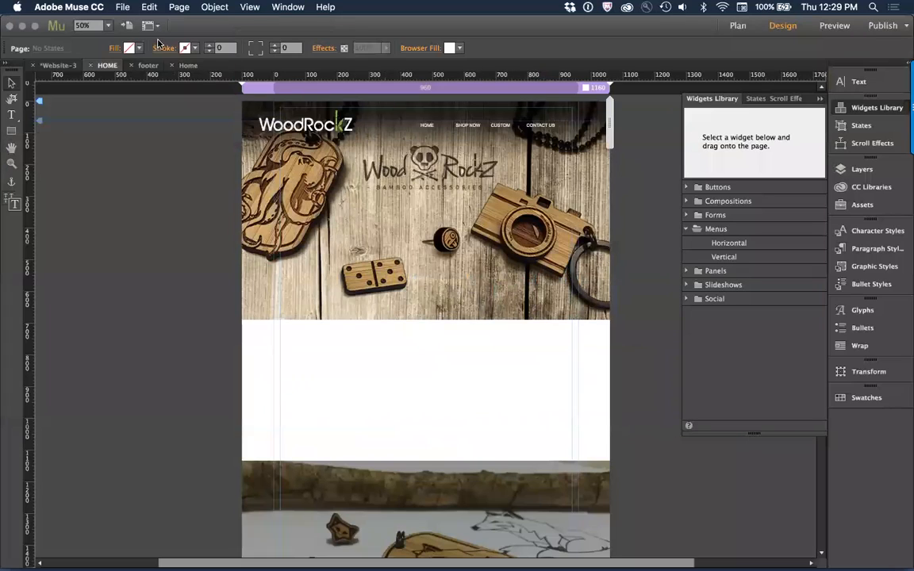
left_click(121, 7)
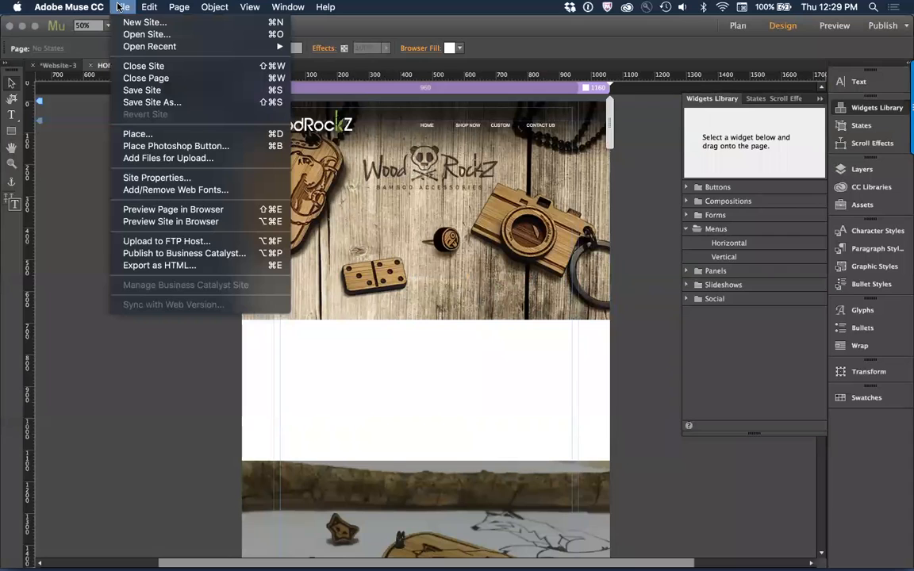
left_click(146, 190)
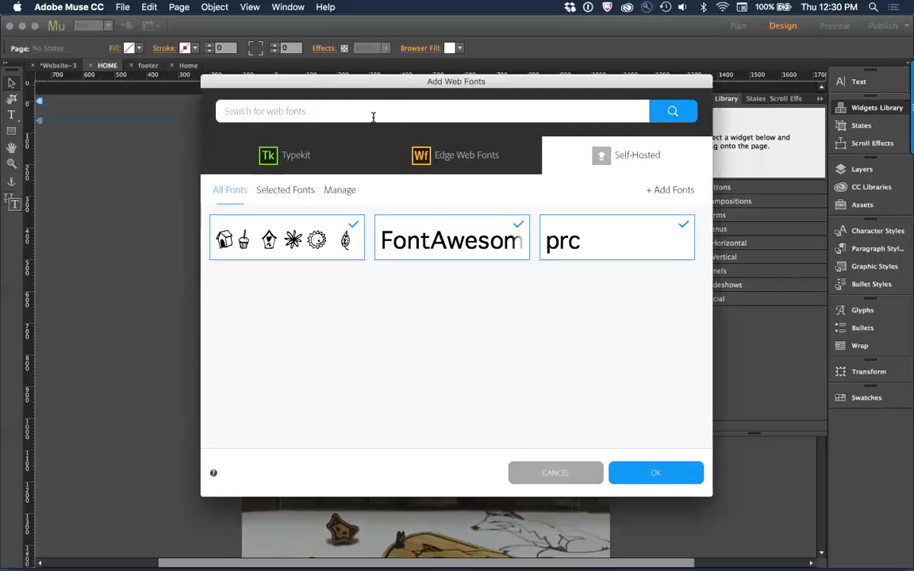
left_click(362, 112)
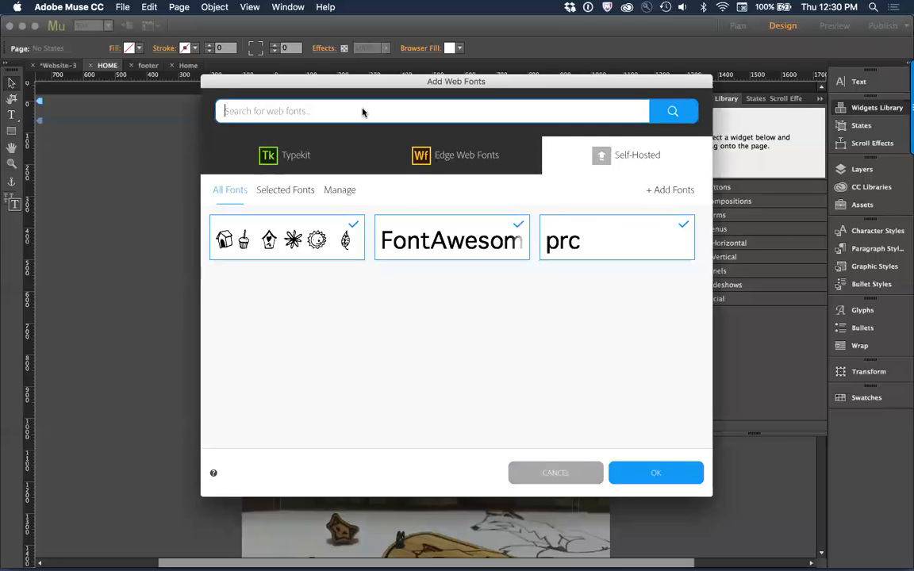
type("jos")
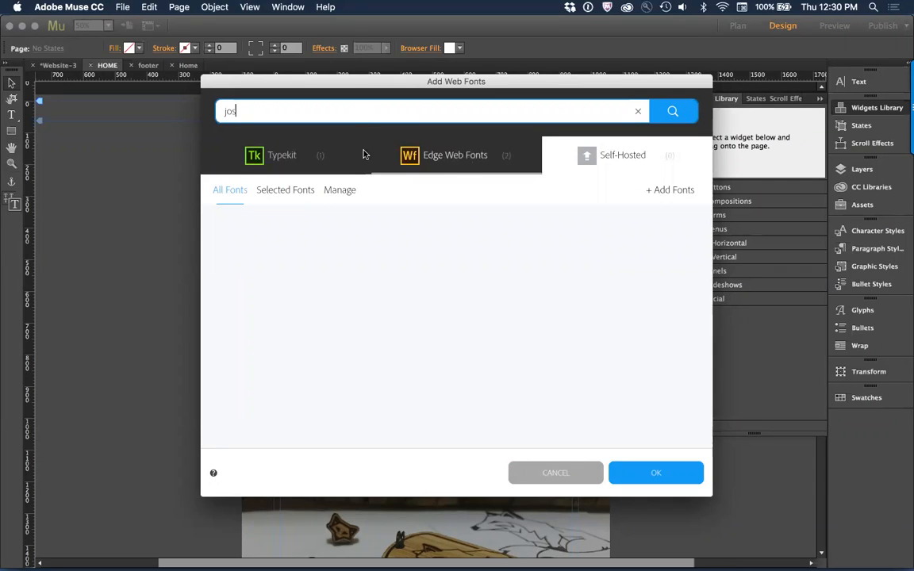
Step: Compare the Typekit and Edge Web Fonts results and add the Josefin family from Typekit to the site's web fonts
left_click(321, 156)
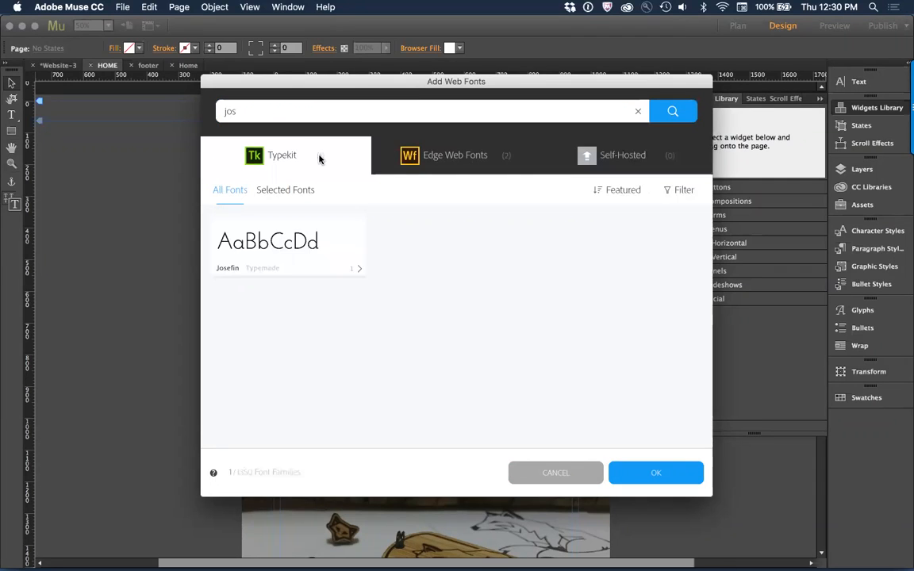
left_click(478, 157)
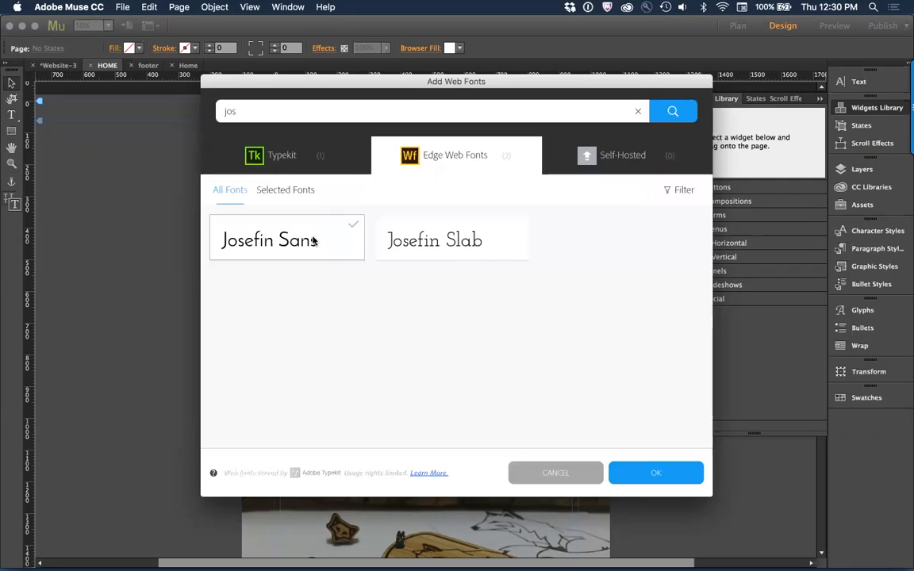
left_click(273, 155)
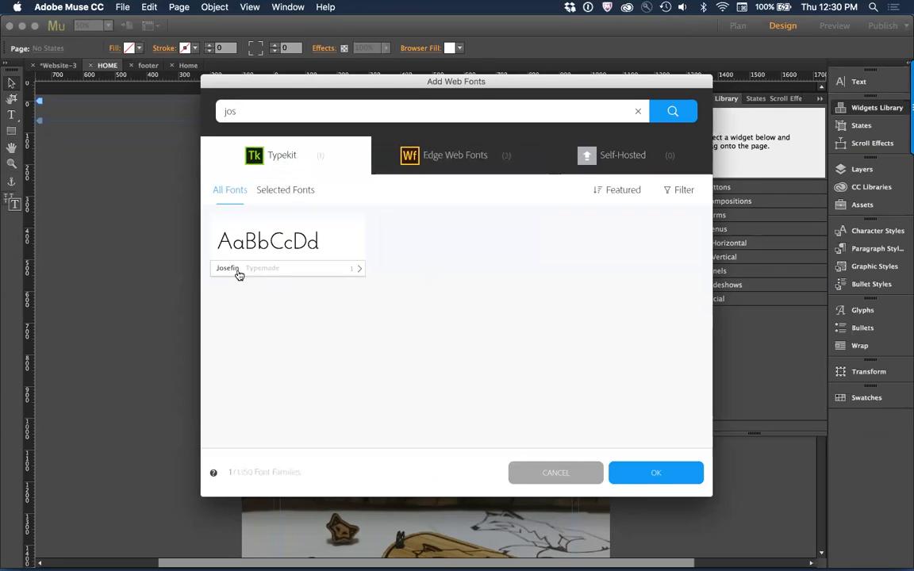
left_click(296, 240)
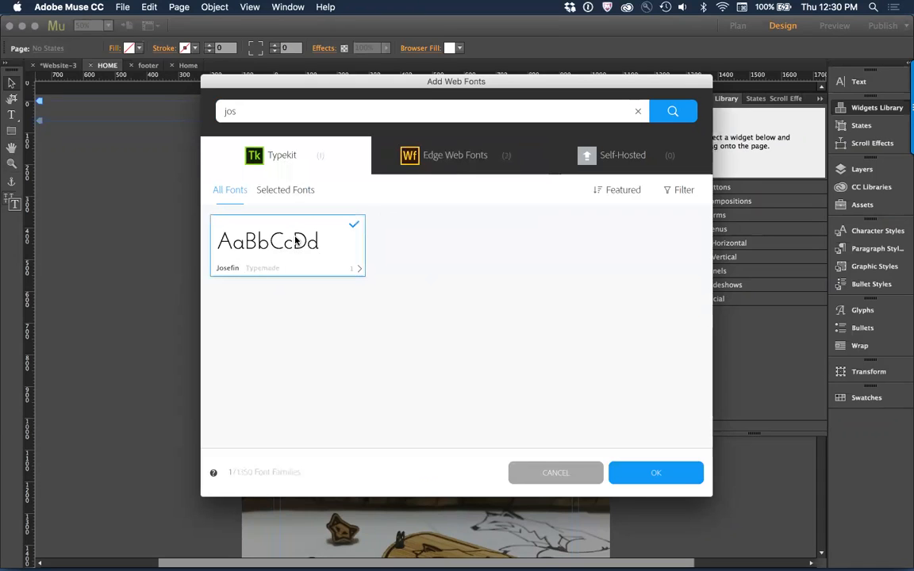
left_click(674, 473)
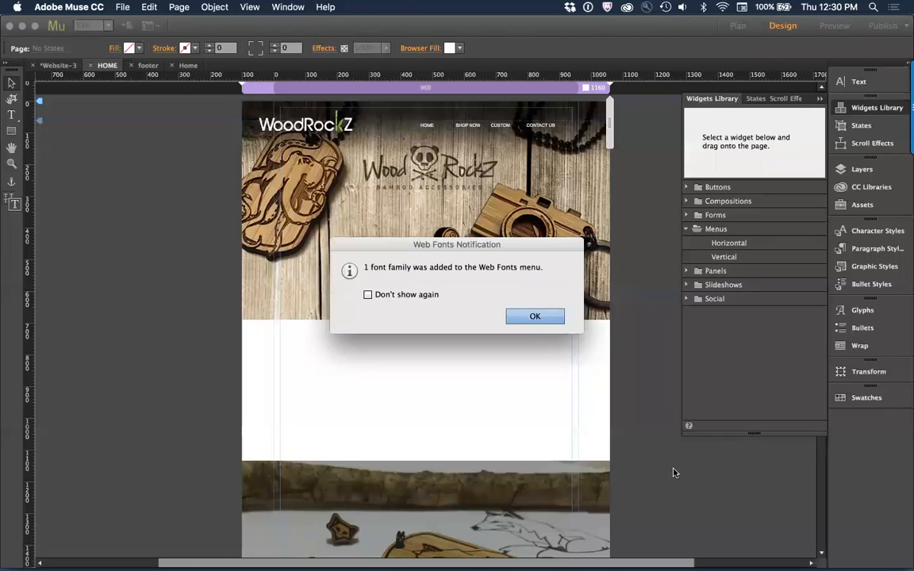
left_click(530, 315)
Step: Set the header navigation menu's text to Josefin Light at size 16
left_click(426, 130)
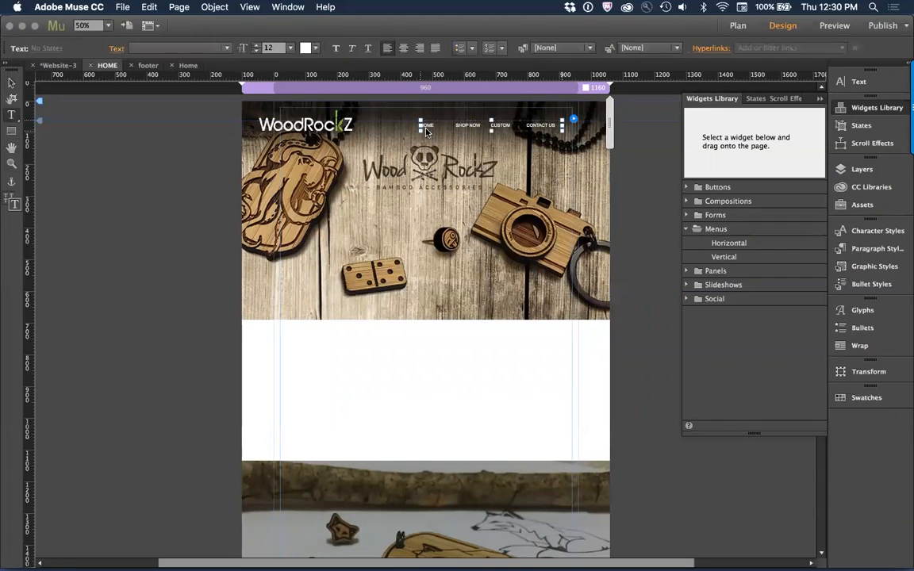
left_click(218, 47)
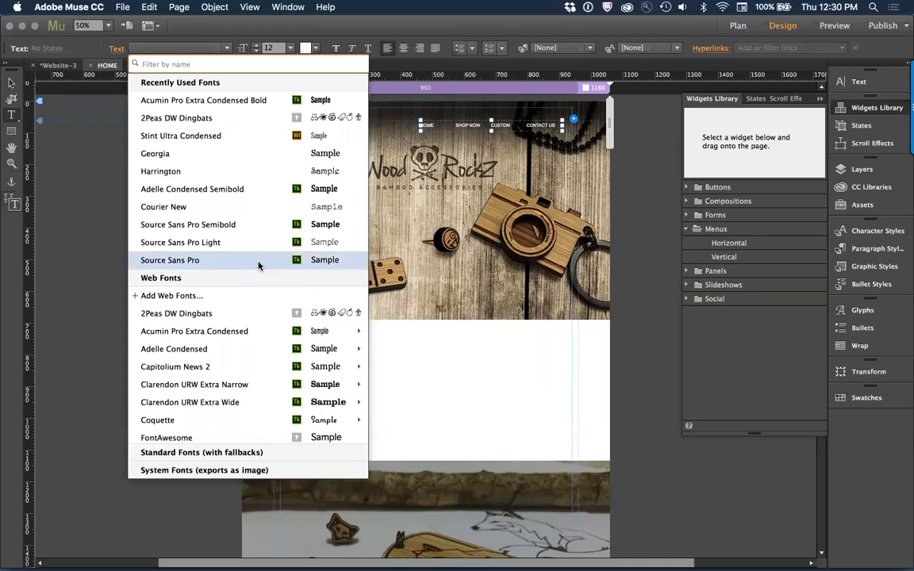
scroll(258, 266, "down", 5)
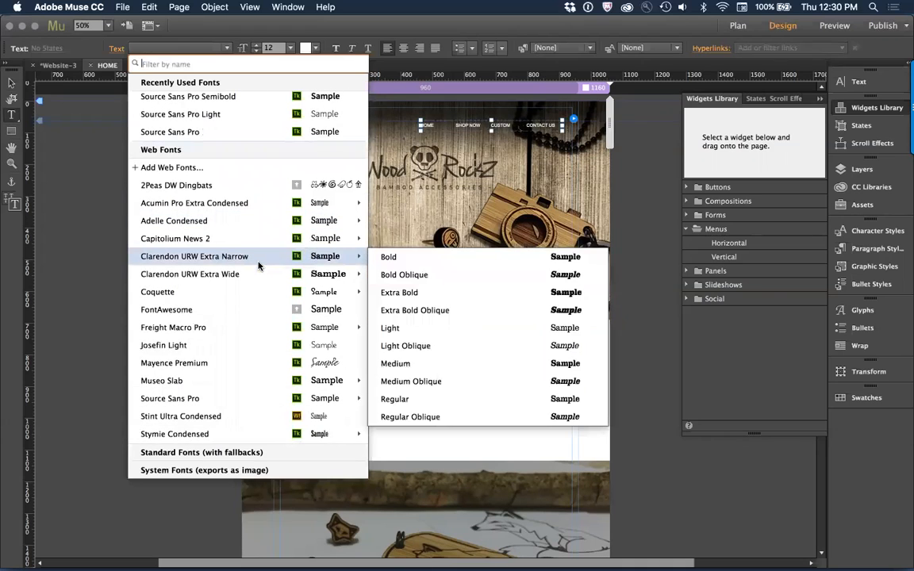
left_click(170, 346)
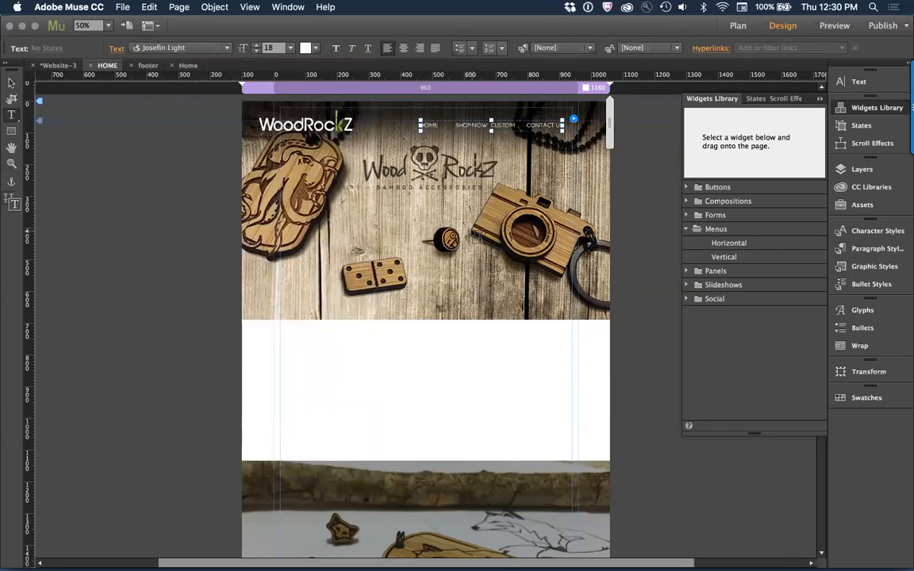
double_click(279, 47)
type("1")
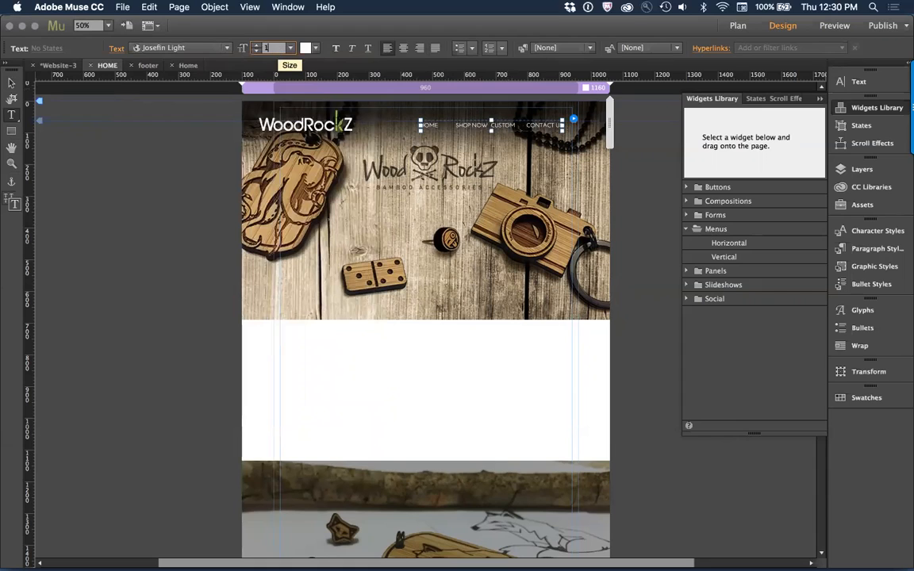
key("Return")
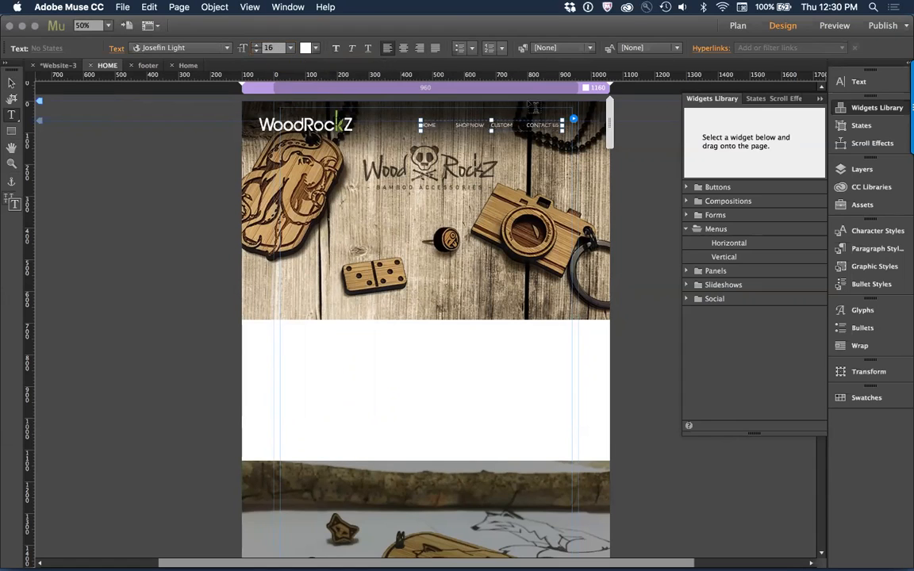
Step: Narrow the navigation menu to about 401 px wide and move it horizontally to about X 519
left_click(12, 83)
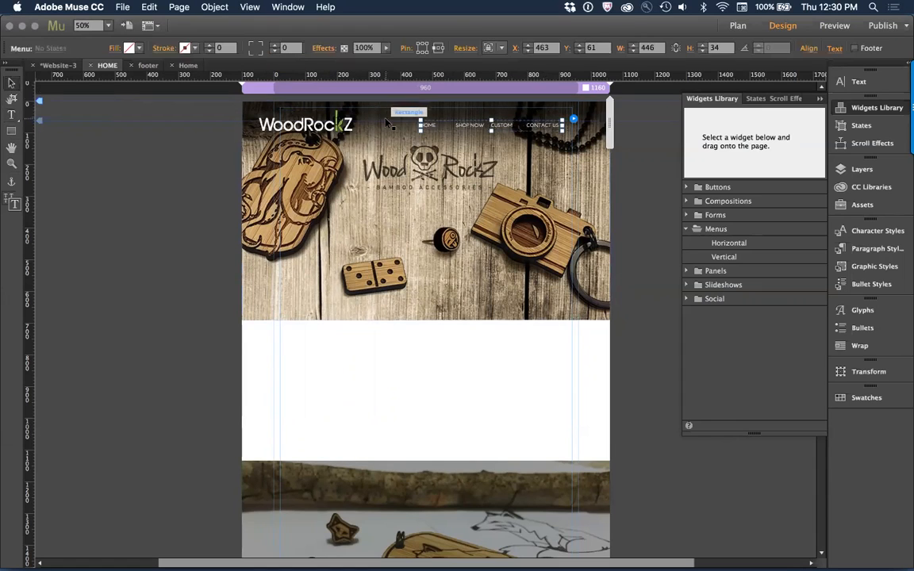
left_click_drag(562, 126, 547, 128)
left_click_drag(487, 130, 505, 133)
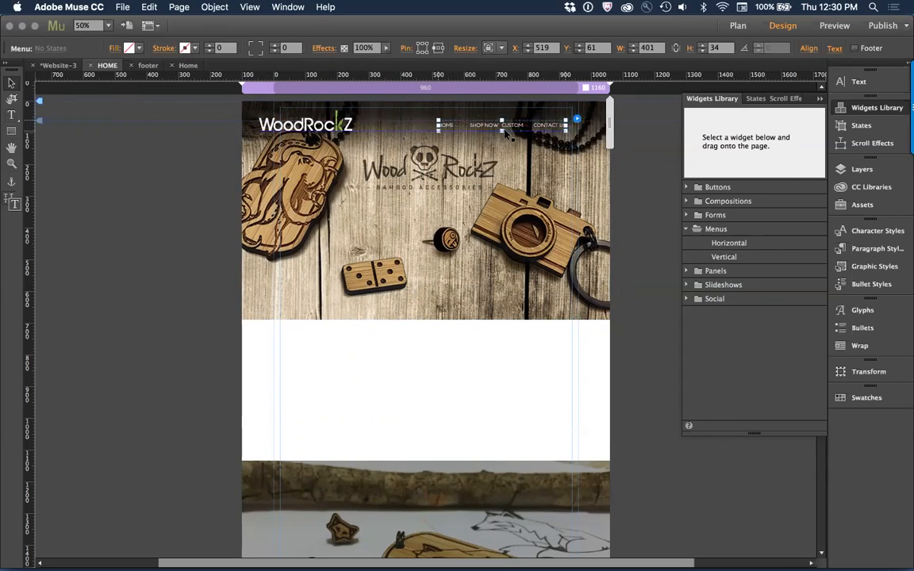
Step: Change the navigation menu's item size to Uniform Spacing and check the header at 100% zoom
left_click(578, 121)
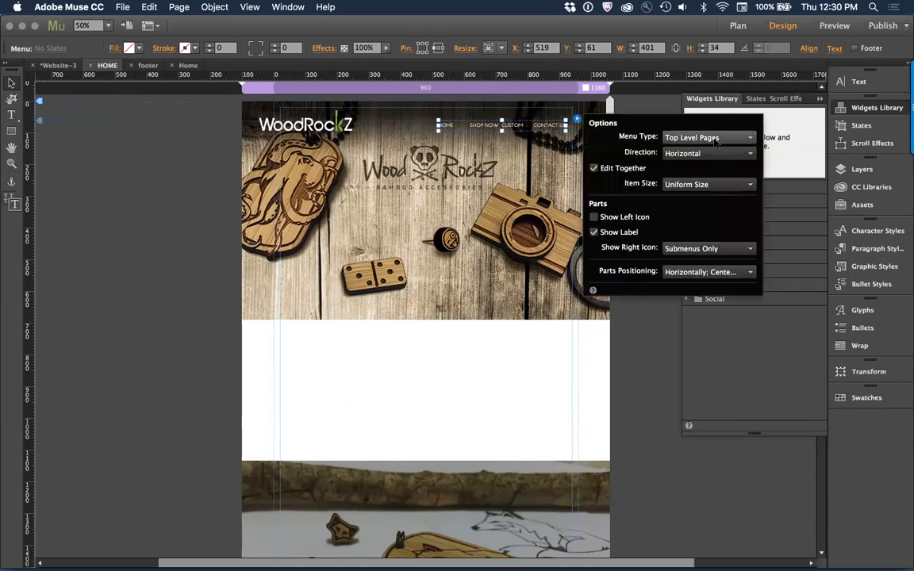
left_click(711, 185)
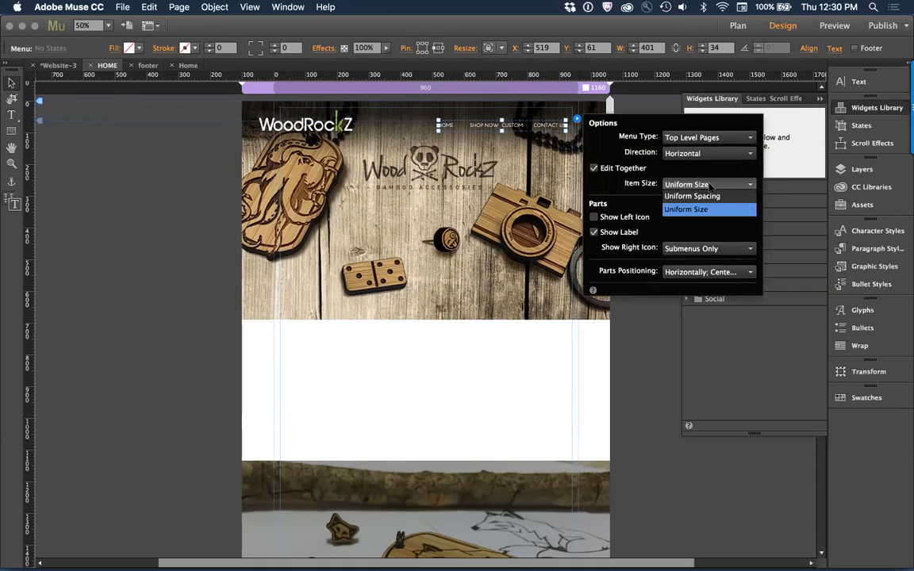
left_click(717, 198)
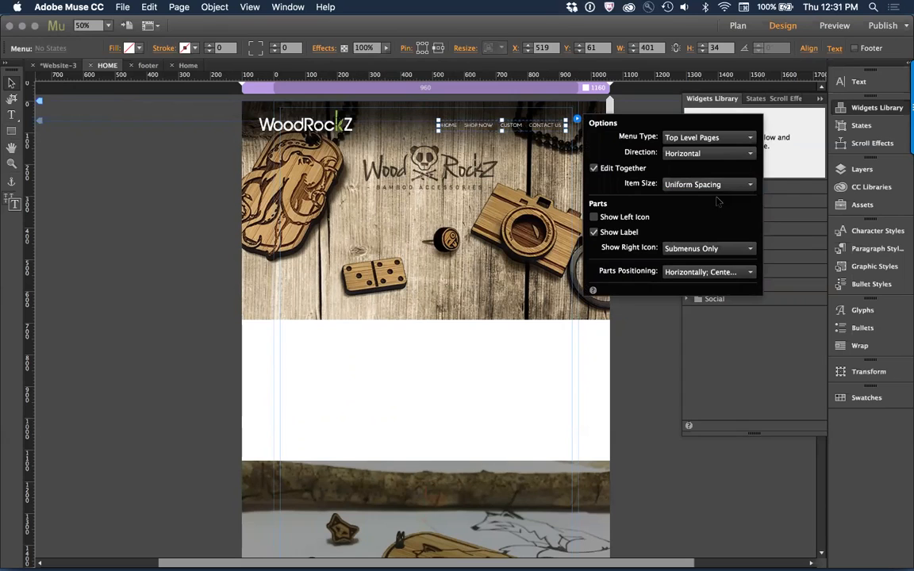
left_click(513, 143)
left_click(486, 128)
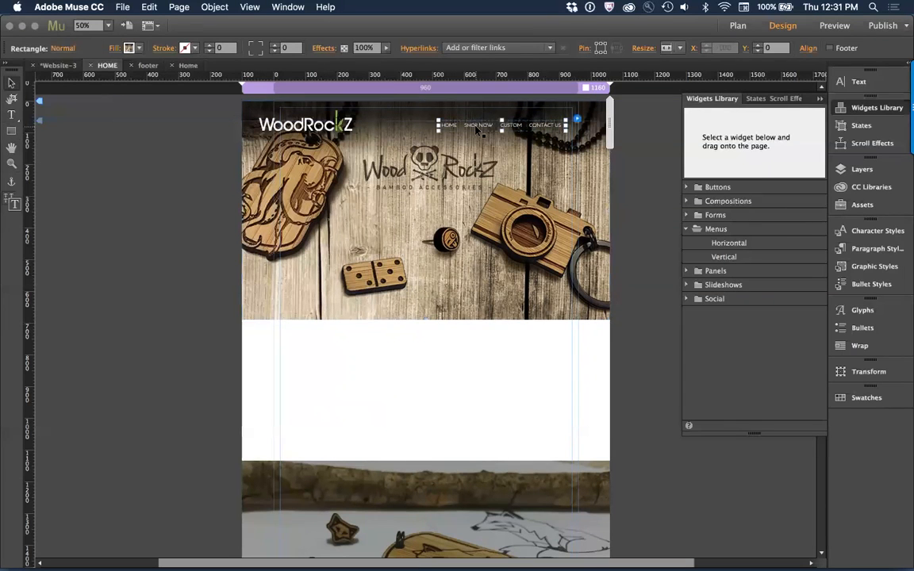
left_click(542, 153)
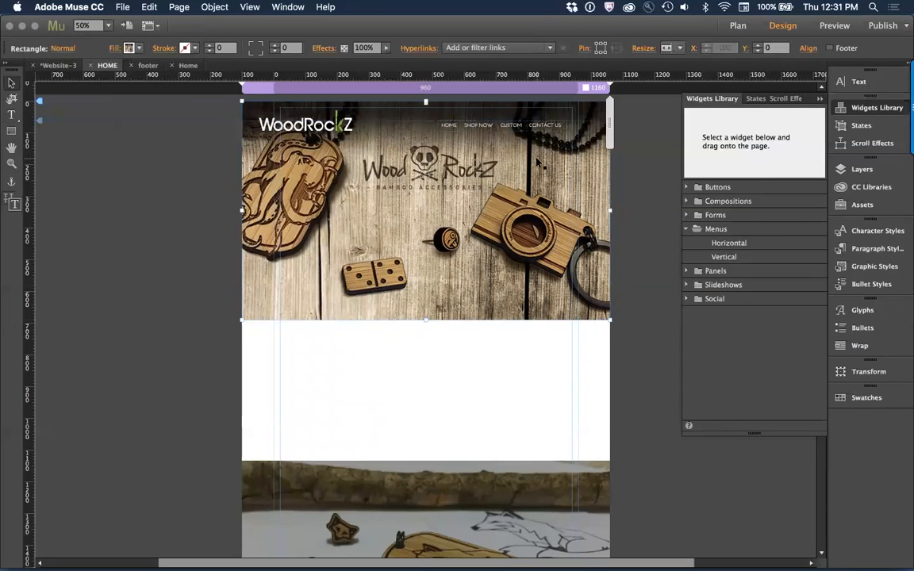
key("super+1")
scroll(503, 204, "up", 5)
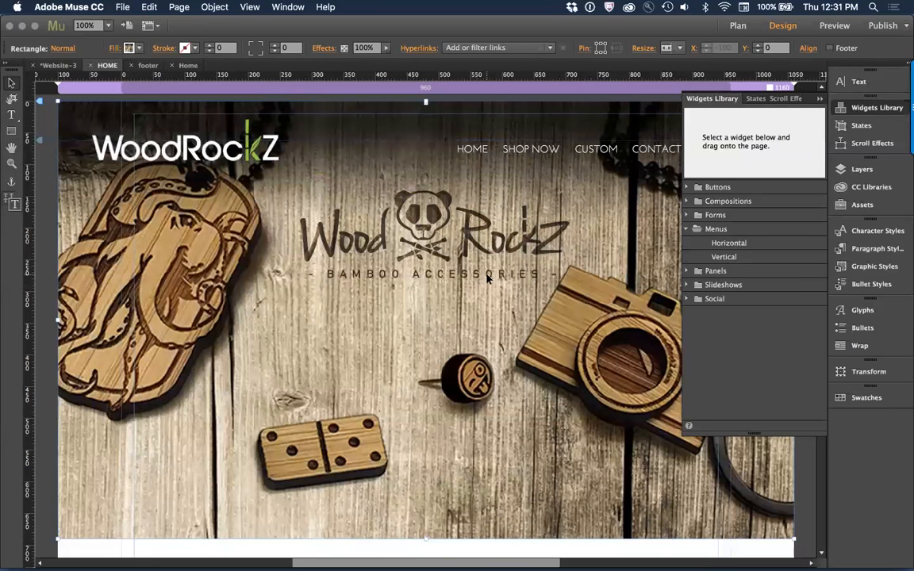
Step: Switch to Chrome, reopen the WoodRockz site from the link preview in the Facebook comment and close the Facebook tab
key("super+Tab")
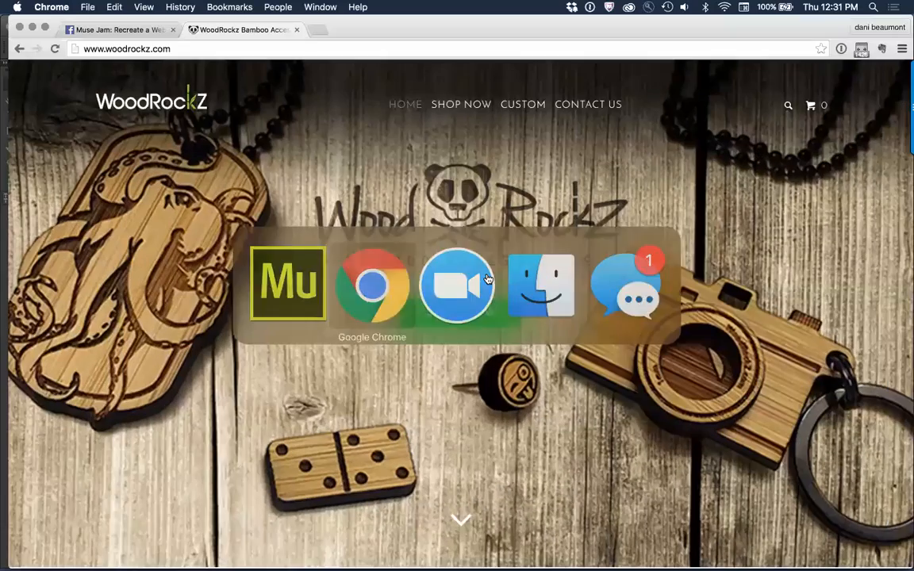
key("super+1")
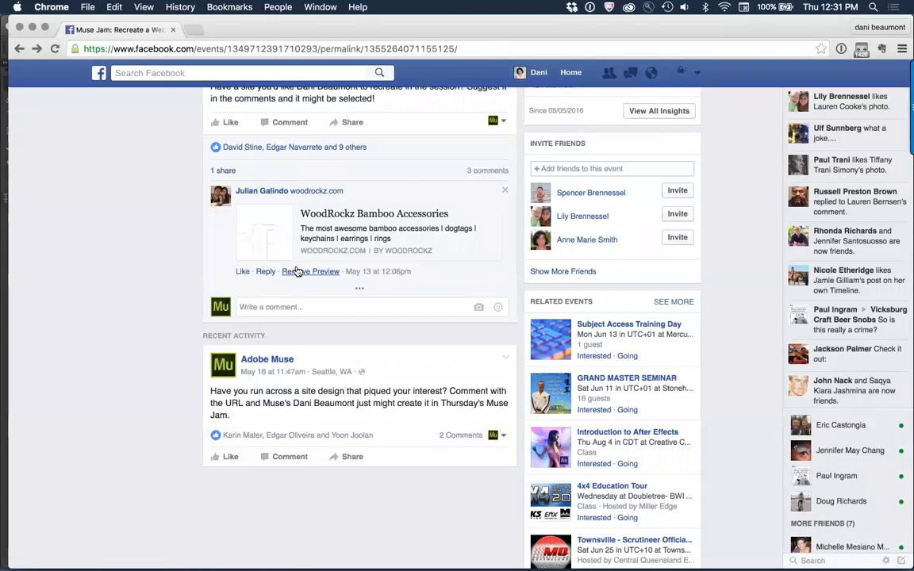
left_click(346, 216)
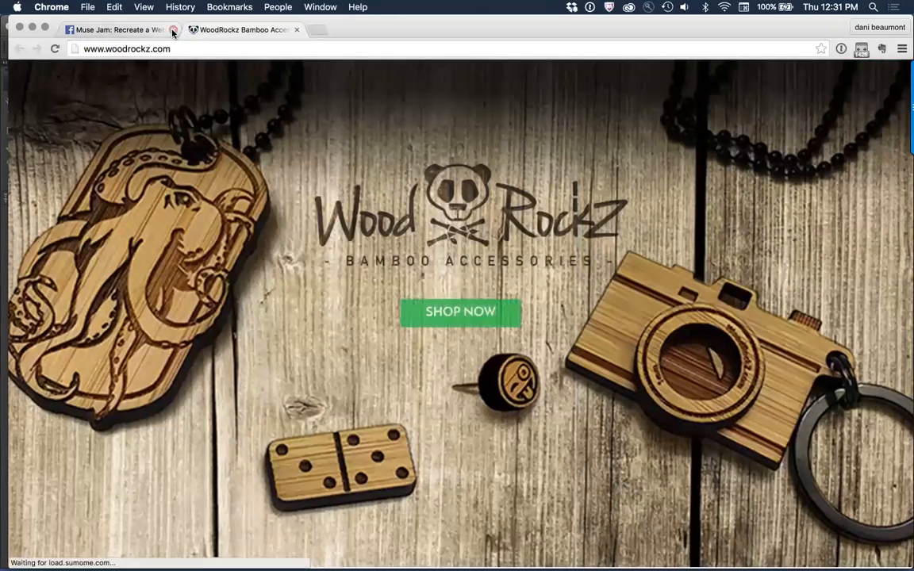
left_click(173, 30)
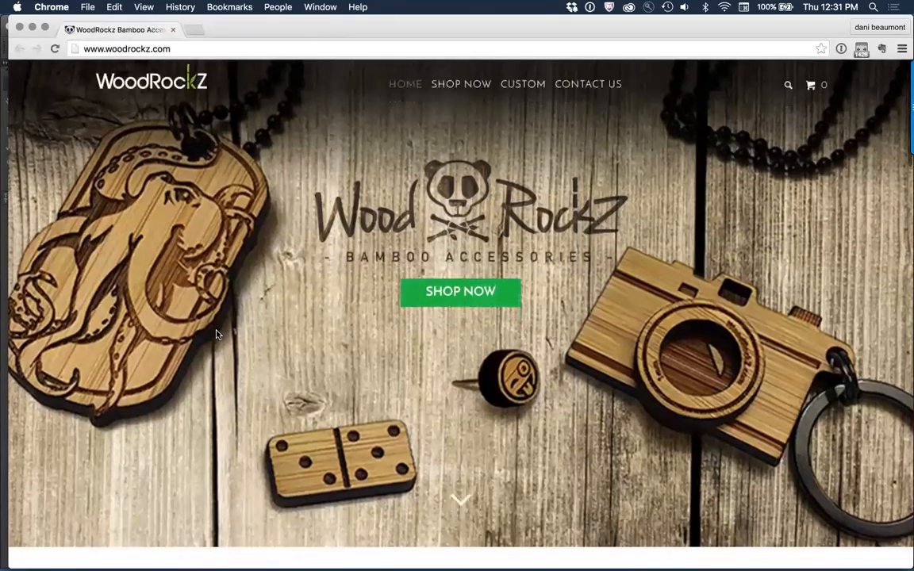
Step: Examine how the original hero banner, header and SHOP NOW button move on scrolling, and return to Adobe Muse
scroll(216, 334, "down", 3)
scroll(216, 335, "up", 3)
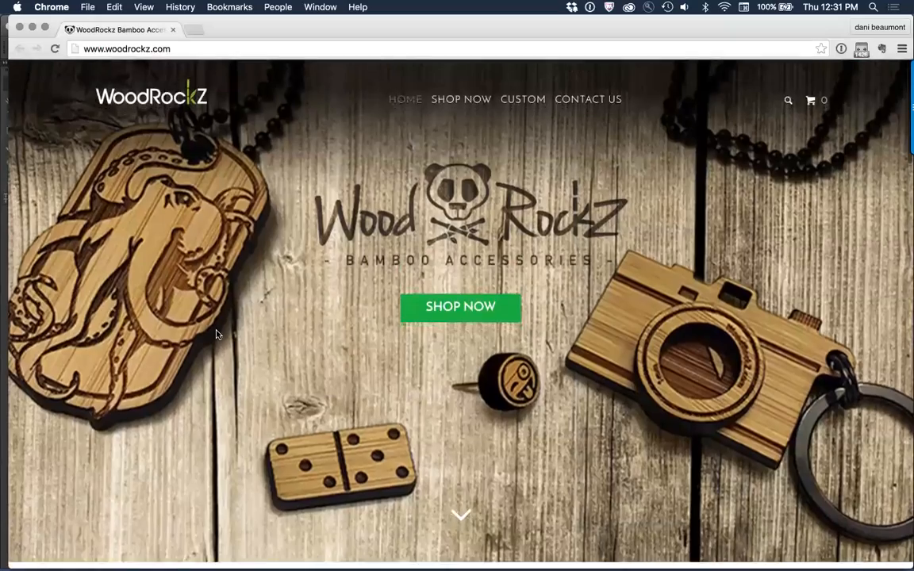
scroll(216, 334, "down", 3)
scroll(216, 334, "up", 4)
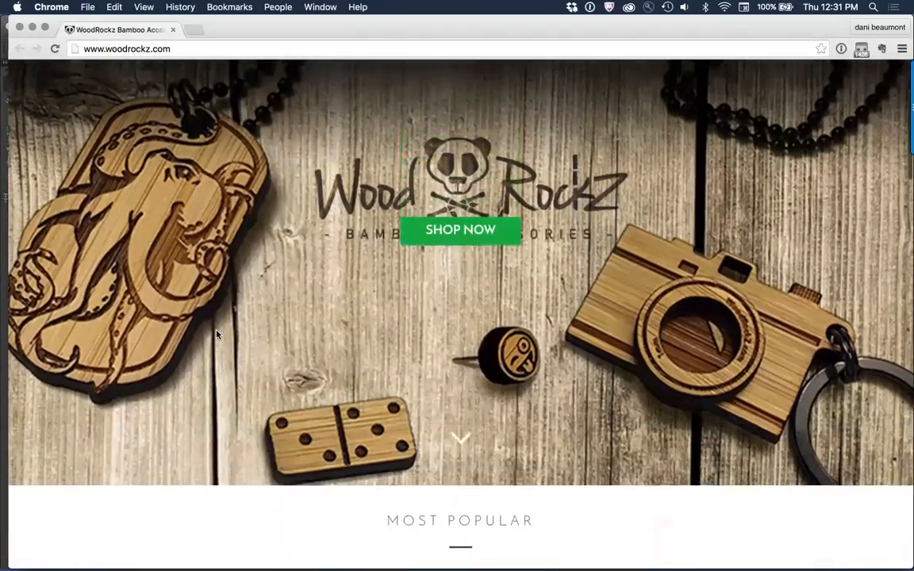
key("super+Tab")
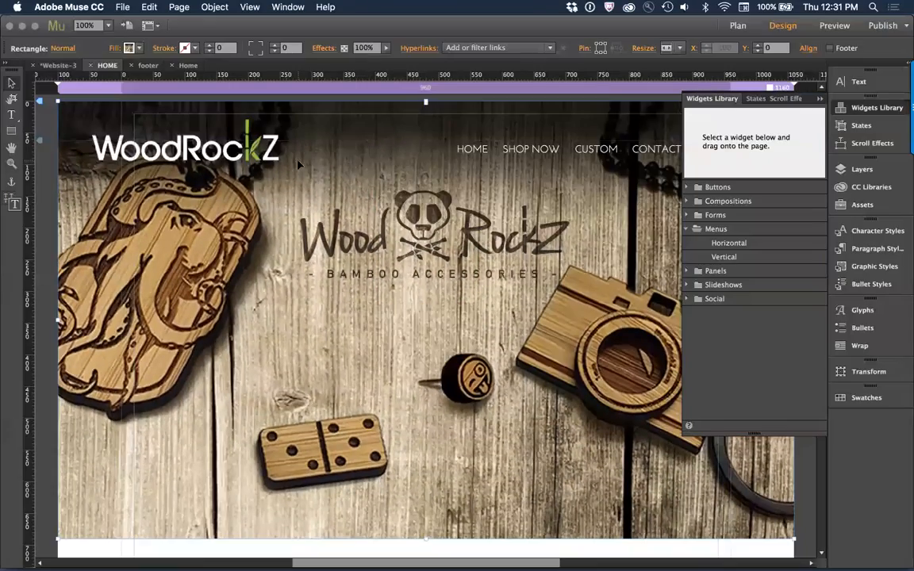
Step: Scale down the WoodRockz logo in the header and preview the HOME page in the browser
left_click(275, 161)
left_click_drag(272, 159, 251, 153)
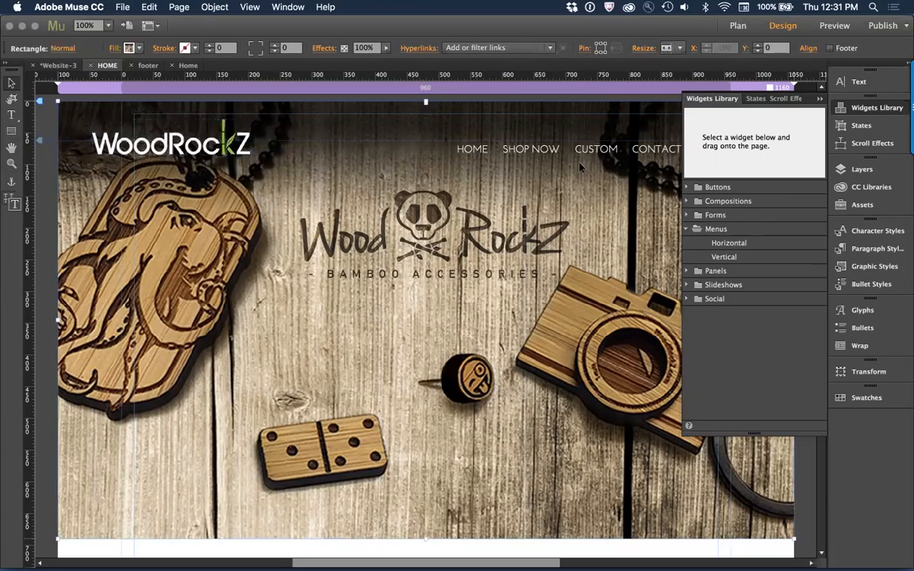
key("super+alt+e")
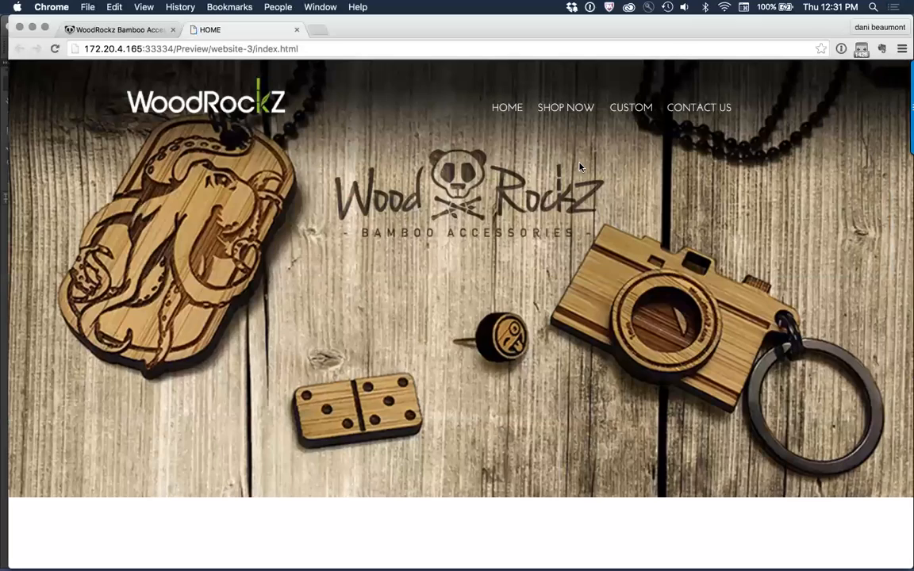
Step: Examine how the previewed HOME page's header and hero banner move on scrolling, and return to Adobe Muse
scroll(562, 274, "down", 3)
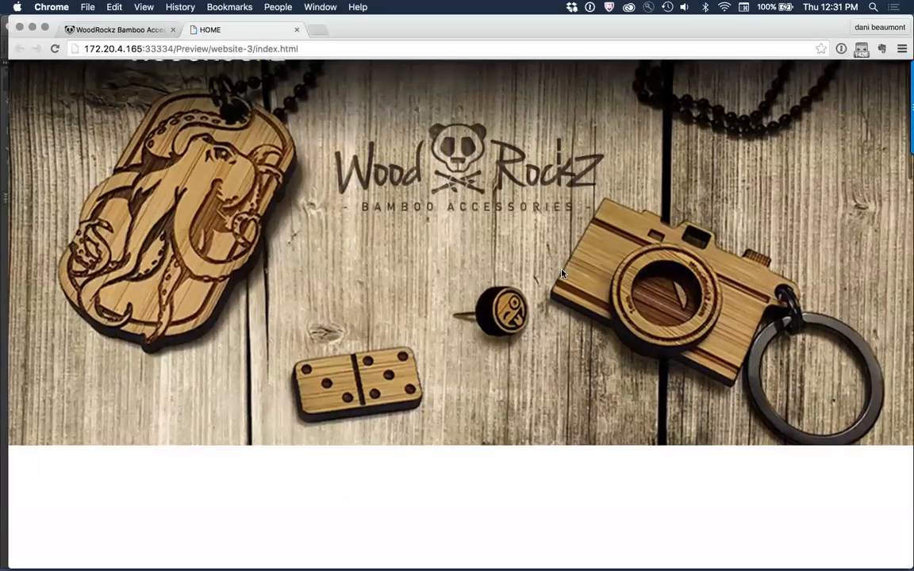
scroll(562, 274, "up", 3)
scroll(562, 274, "down", 1)
scroll(562, 274, "down", 2)
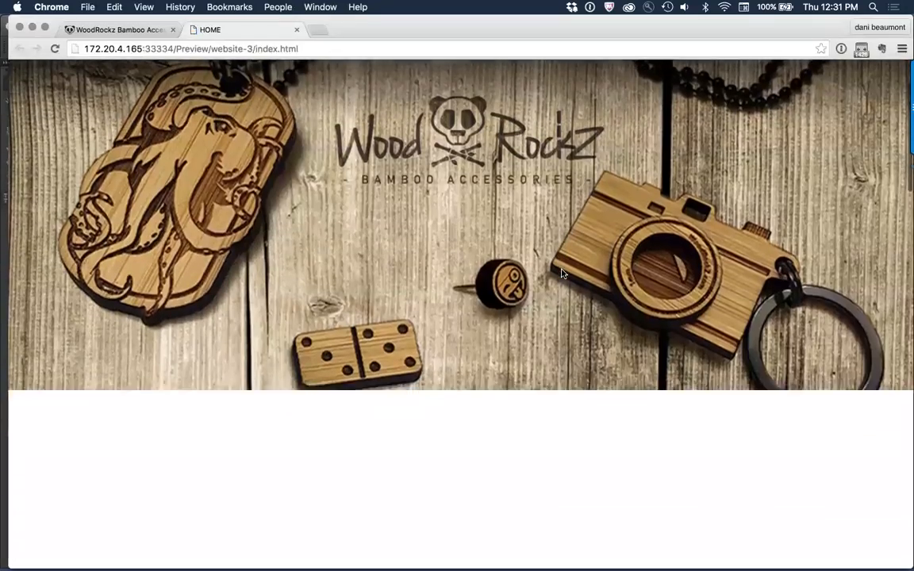
scroll(562, 274, "up", 3)
scroll(562, 274, "down", 5)
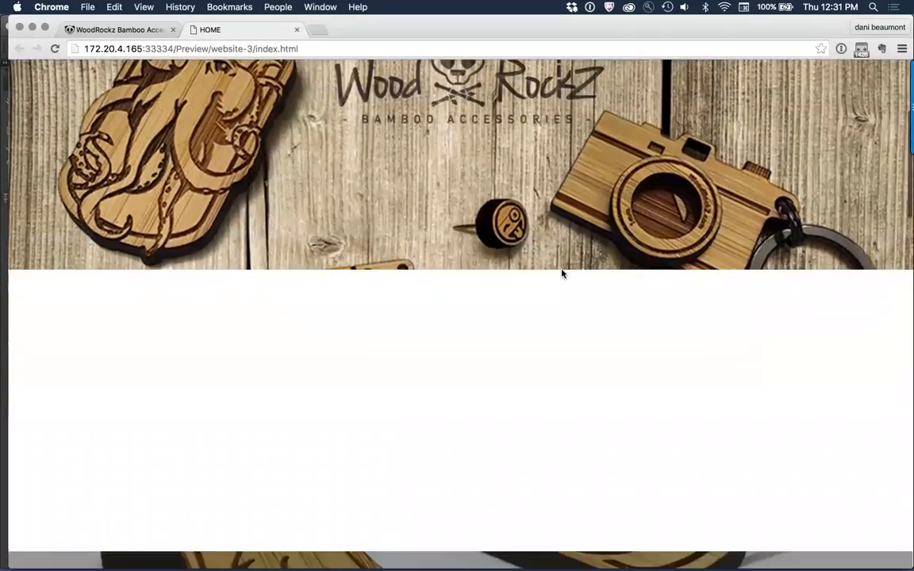
key("super+Tab")
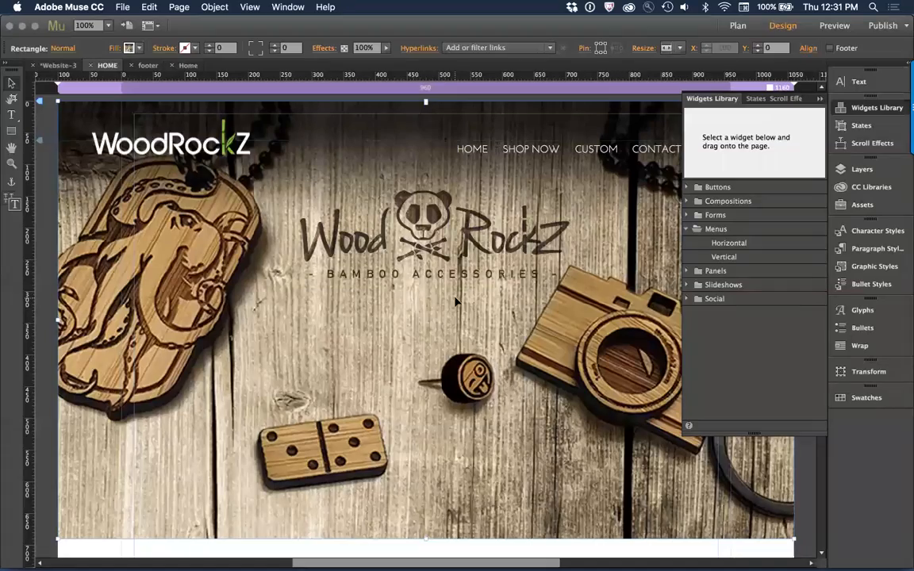
Step: Collapse the Widgets Library, then close the HOME preview tab in Chrome and return to Adobe Muse
left_click(822, 100)
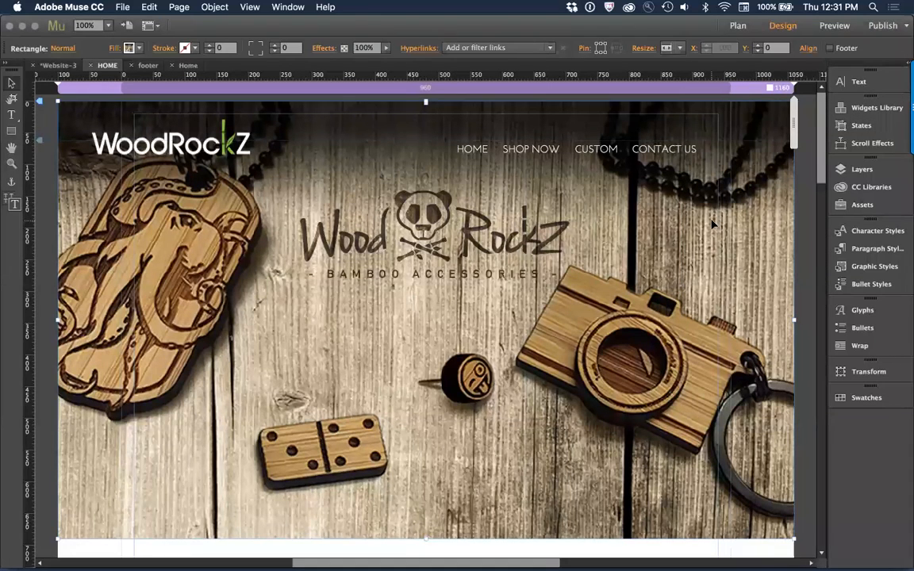
key("super+Tab")
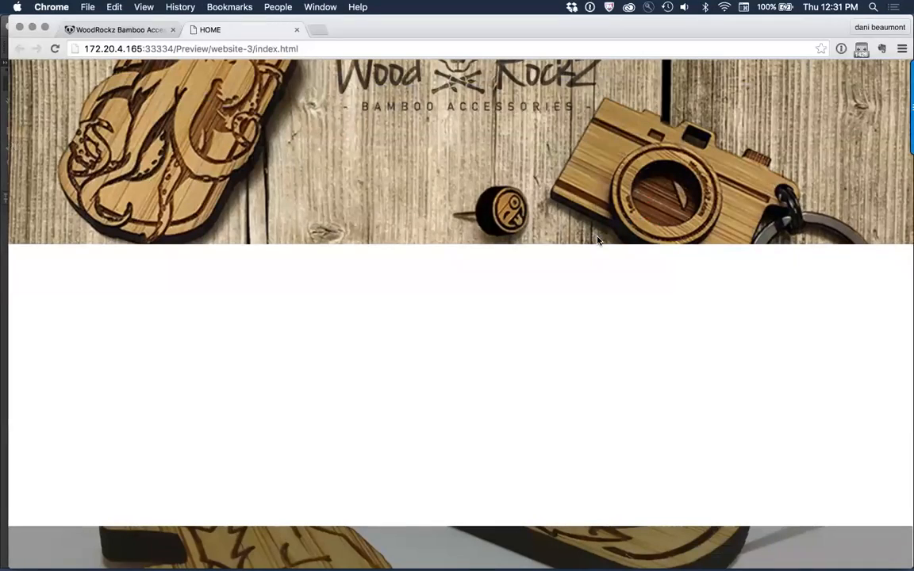
key("super+w")
key("super+Tab")
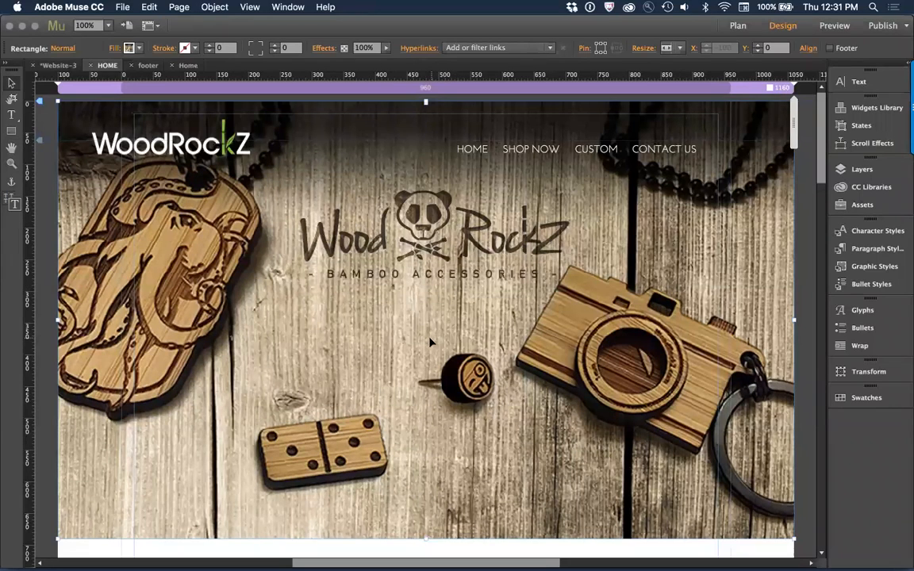
Step: Add a text frame reading SHOP below the hero's BAMBOO ACCESSORIES tagline and enlarge its text to size 20
left_click(12, 114)
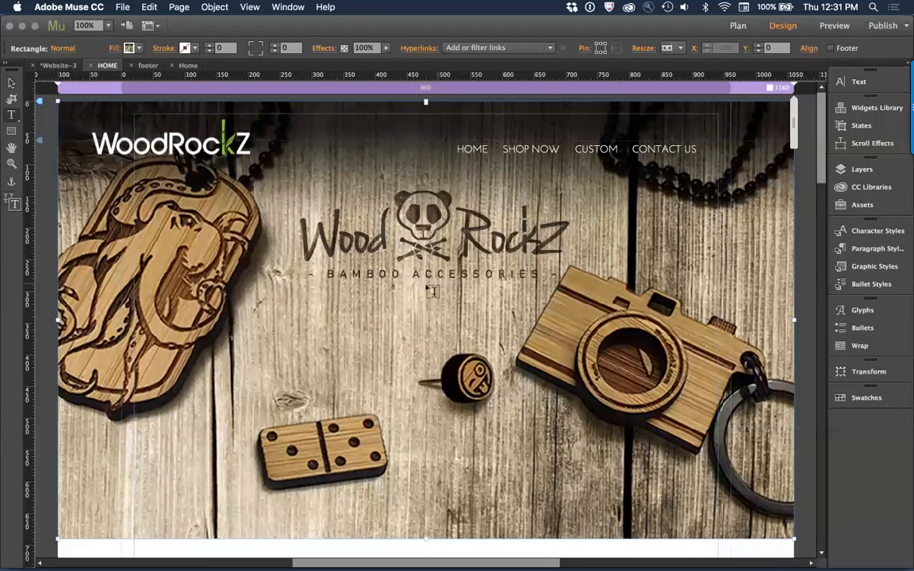
left_click_drag(370, 303, 477, 340)
type("SHOP")
key("super+a")
key("super+shift+period")
key("super+shift+period")
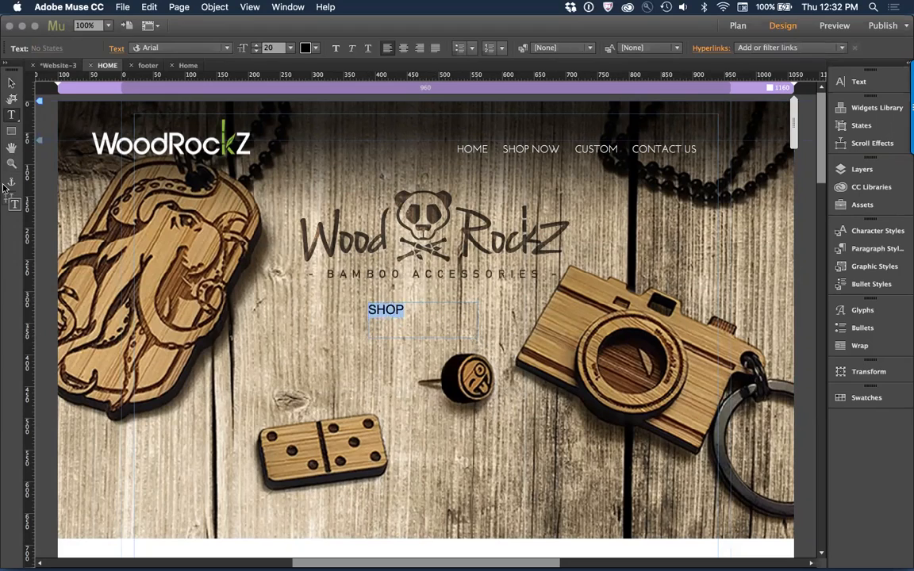
left_click(11, 82)
Step: Switch to Chrome and capture the original site's SHOP NOW button with Snagit as a region of about 224 x 93
key("super+Tab")
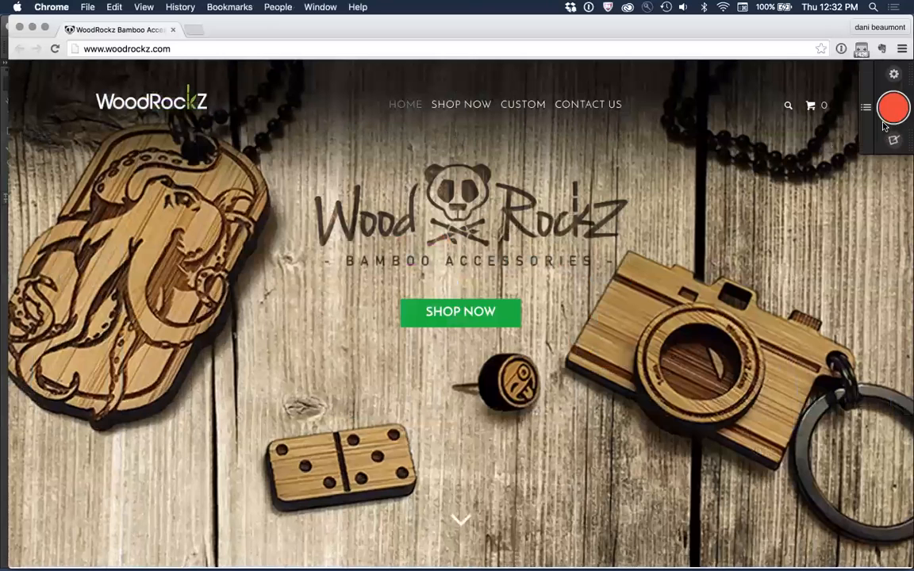
left_click(893, 111)
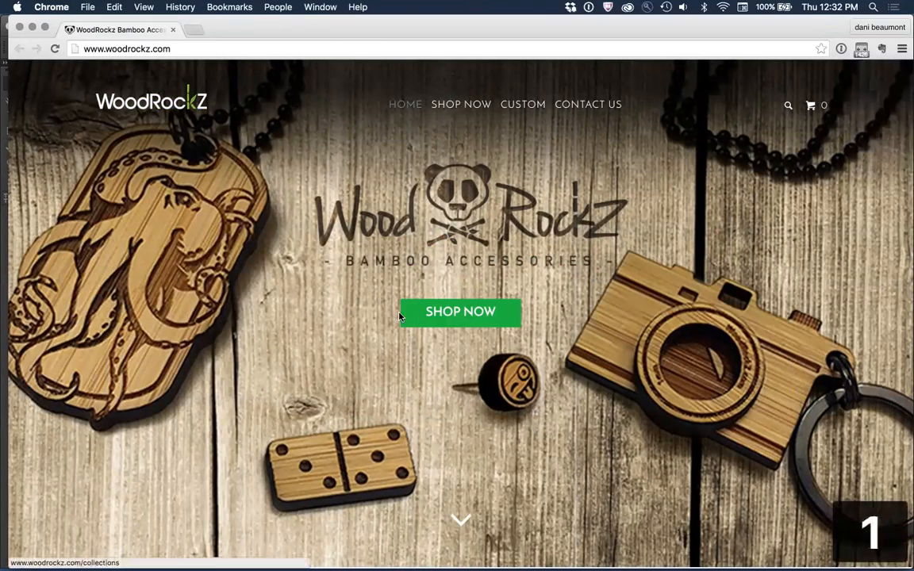
left_click_drag(387, 284, 531, 346)
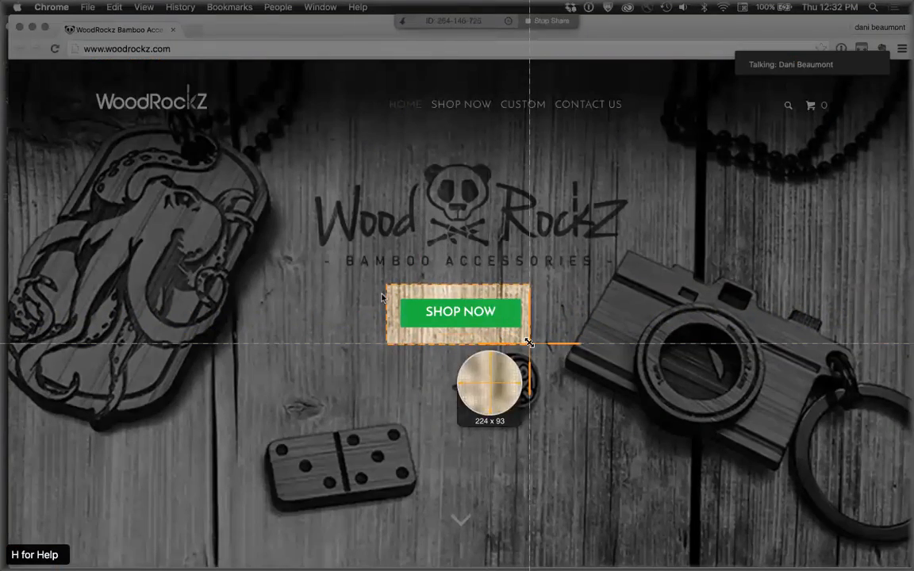
left_click(319, 373)
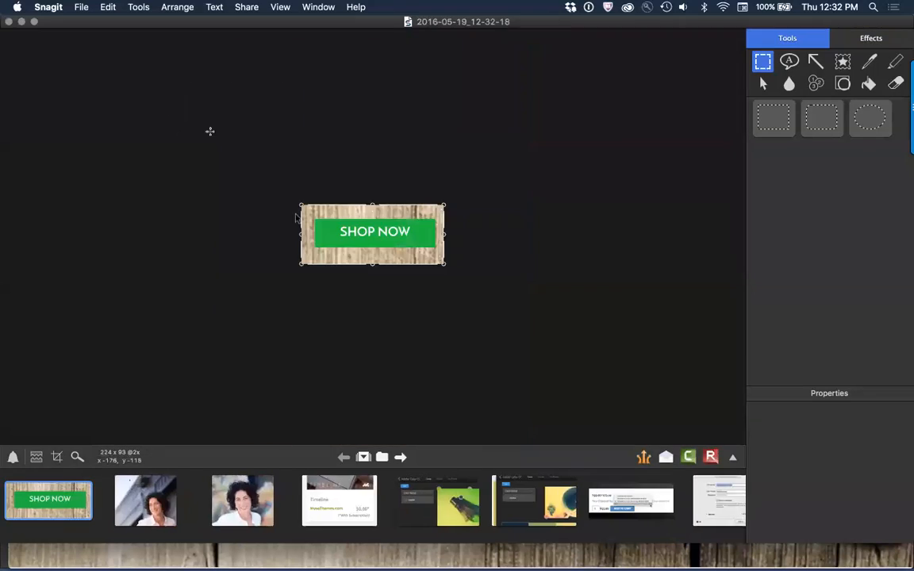
Step: Return to Adobe Muse, paste the captured button image on the HOME page and place it at about X 174, Y 147
key("super+Tab")
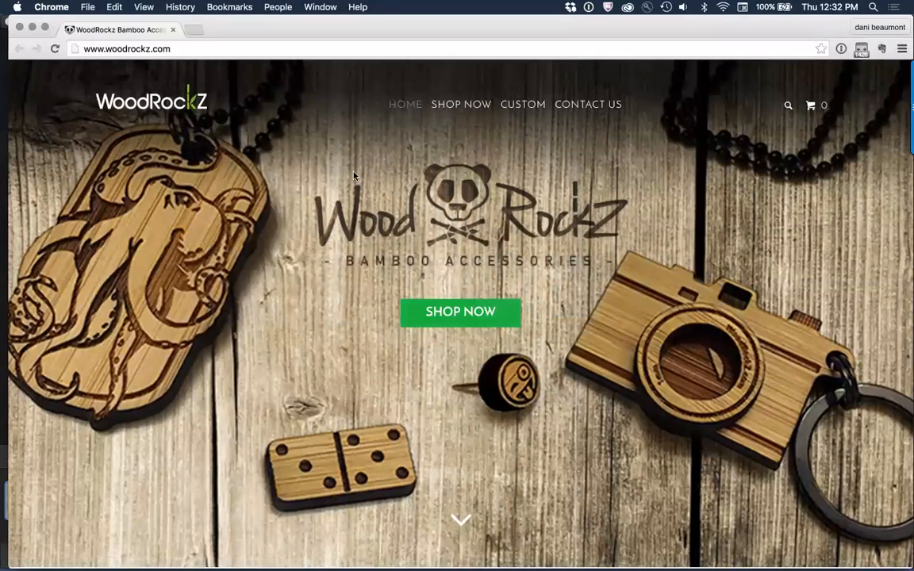
key("super+Tab")
key("super+Tab")
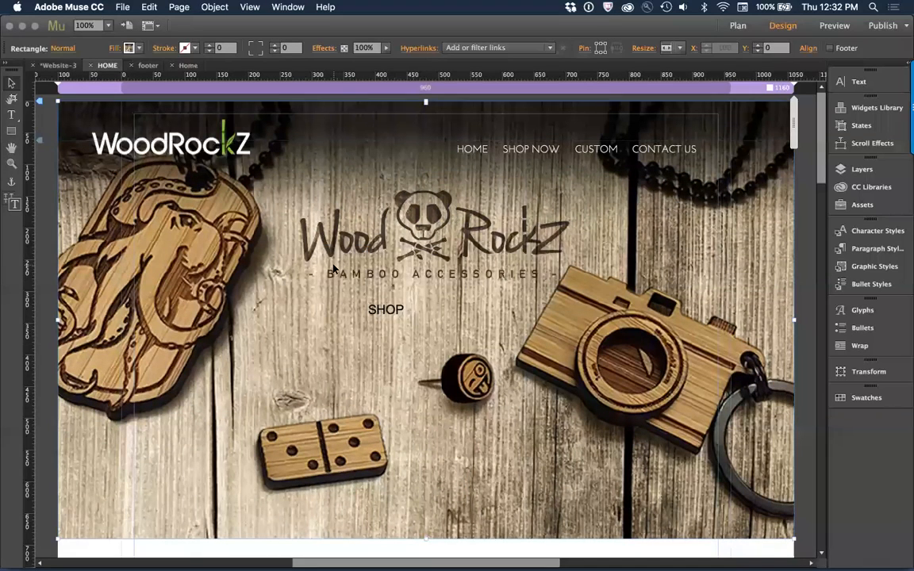
key("super+v")
left_click_drag(445, 317, 330, 231)
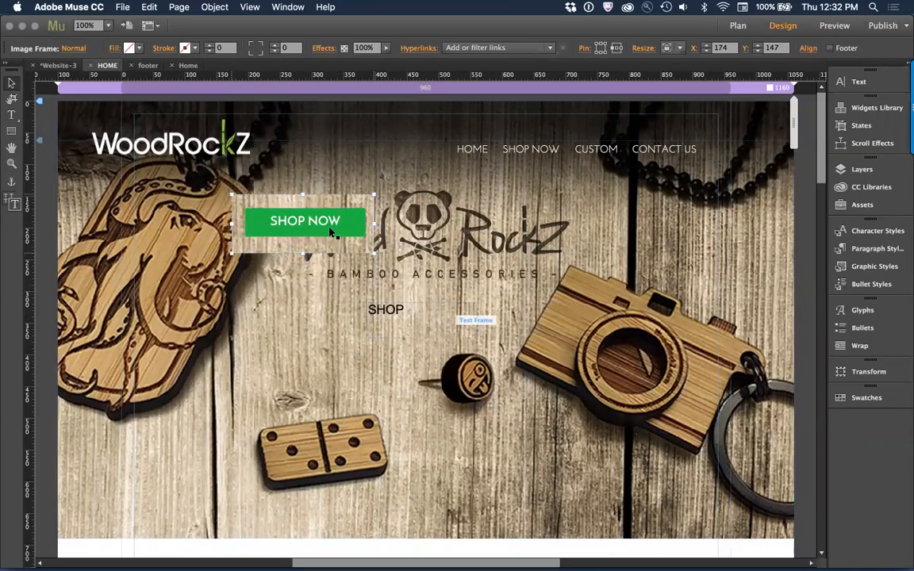
Step: Extend the text in the frame below the hero tagline to read SHOP NOW
left_click(389, 310)
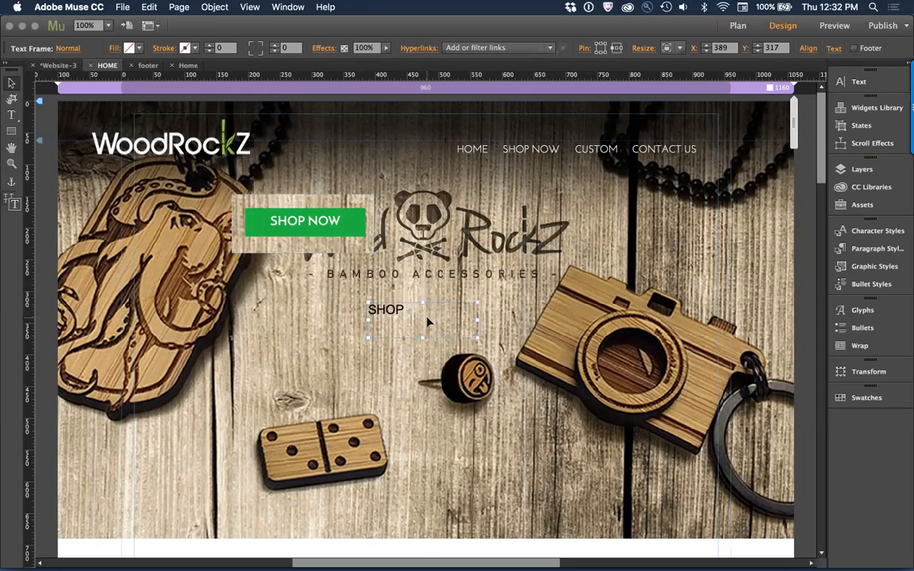
double_click(421, 310)
type("NOW")
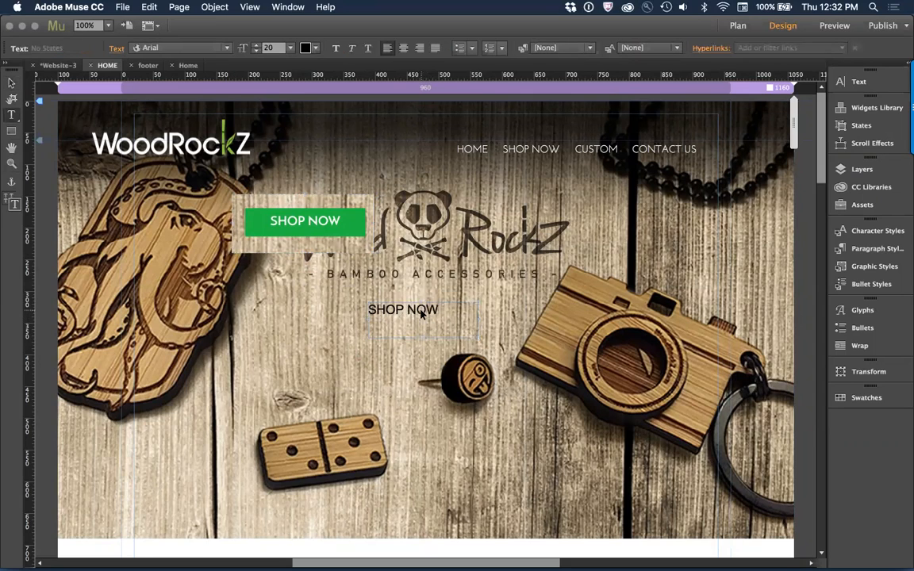
Step: Set the SHOP NOW text to the Josefin Light web font at size 24
key("super+a")
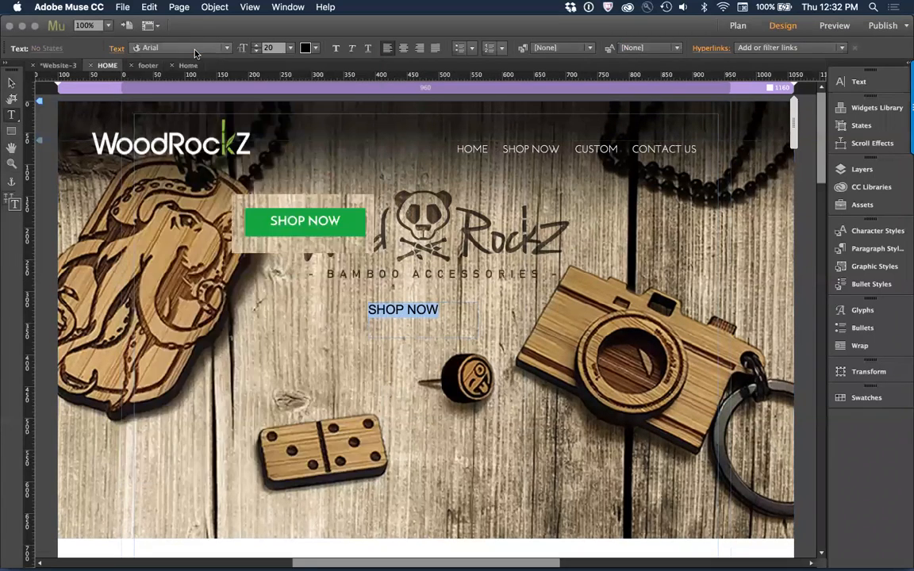
left_click(195, 49)
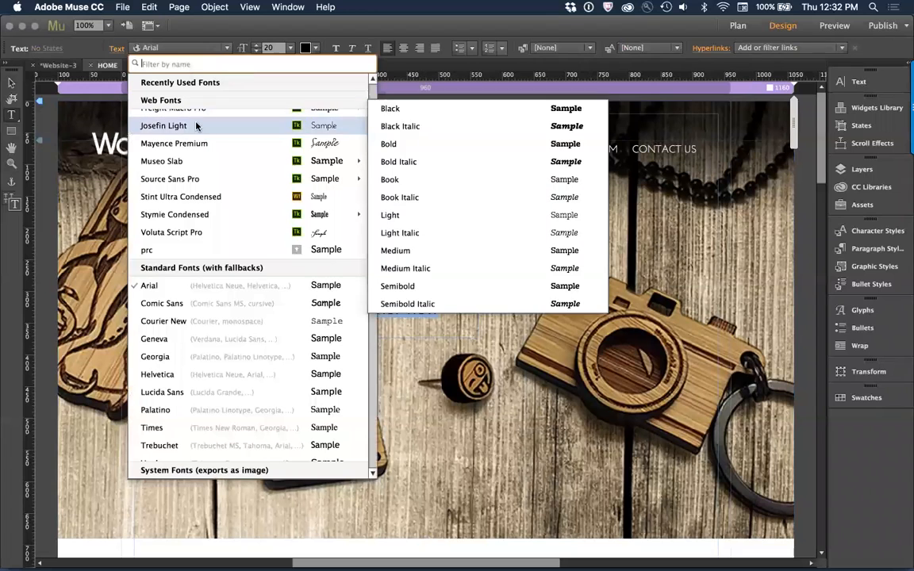
left_click(196, 126)
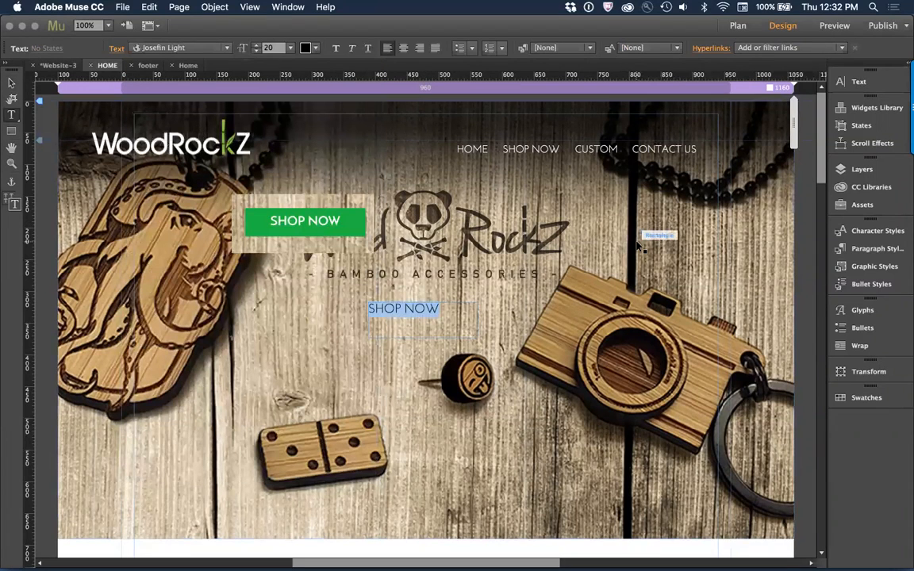
key("super+shift+period")
key("super+shift+period")
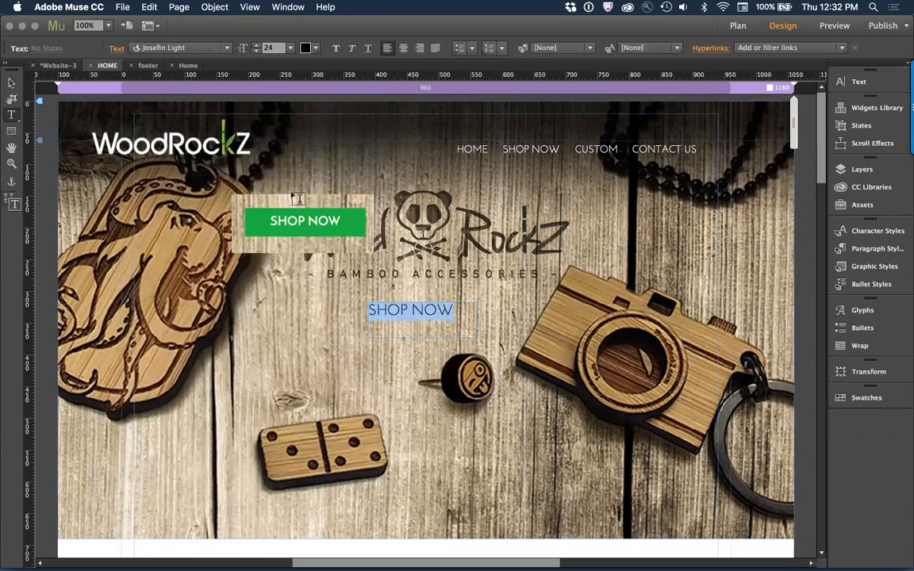
left_click(184, 51)
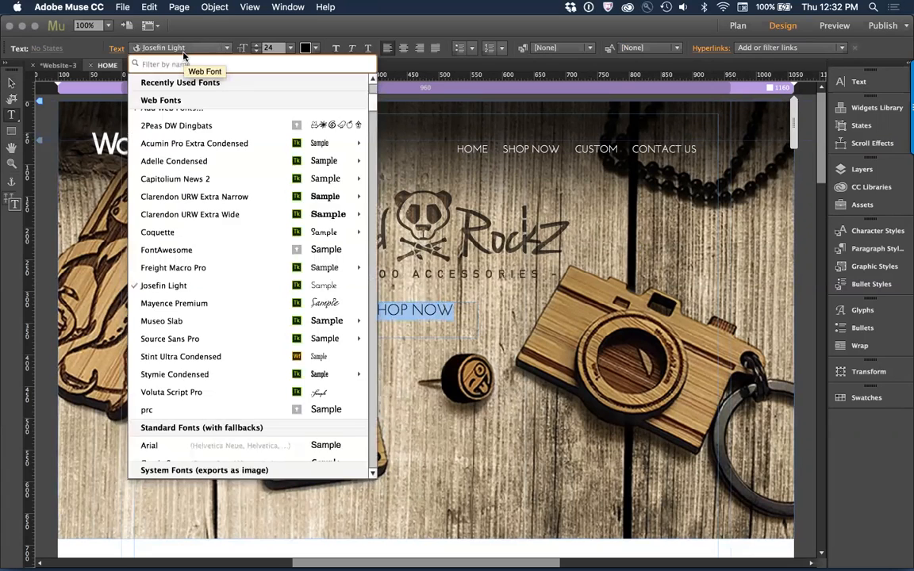
left_click(204, 51)
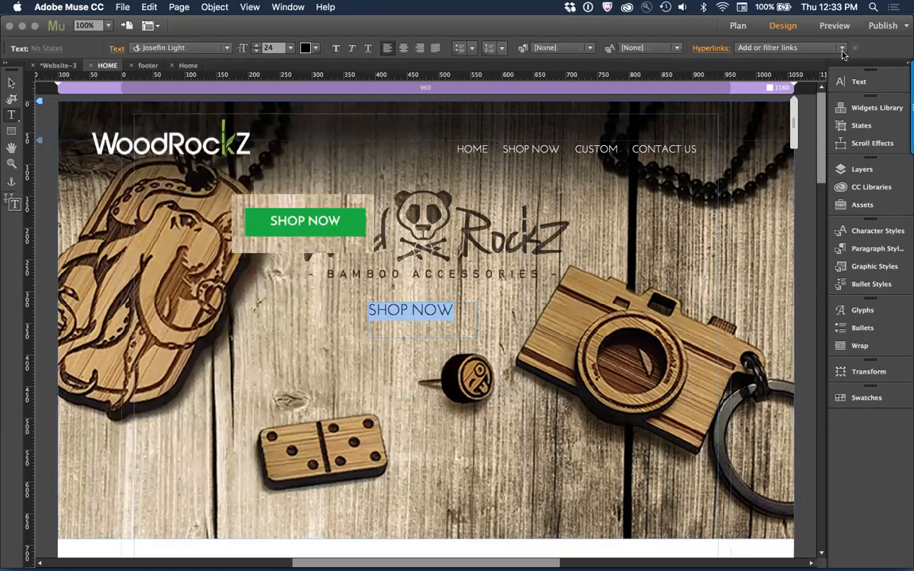
Step: Show the spacing settings and give the SHOP NOW text frame 15 padding on all four sides
left_click(860, 82)
left_click(861, 83)
left_click(268, 7)
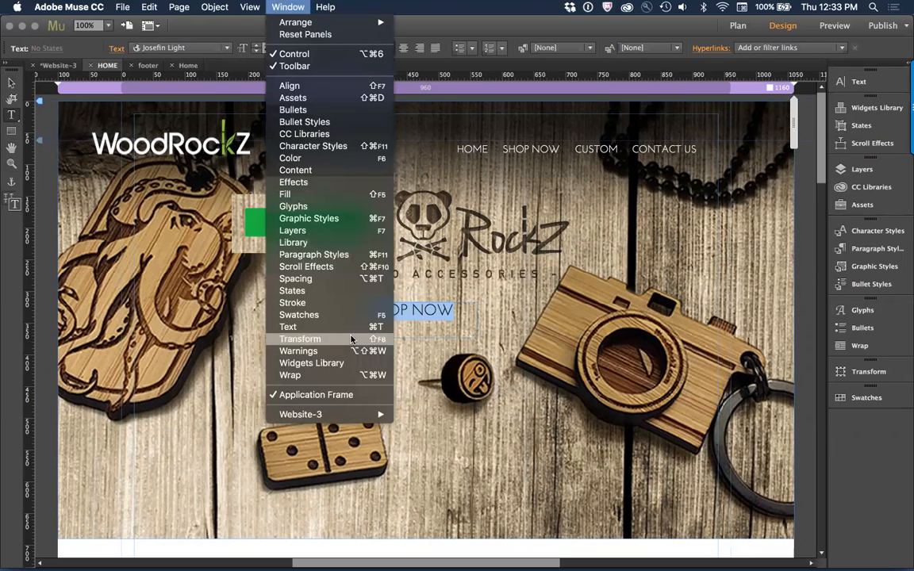
left_click(318, 278)
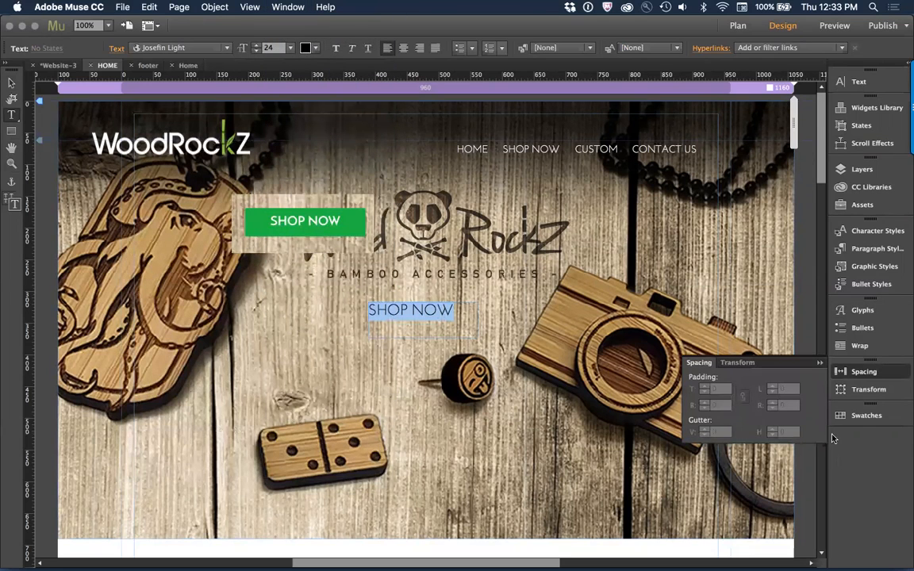
key("Escape")
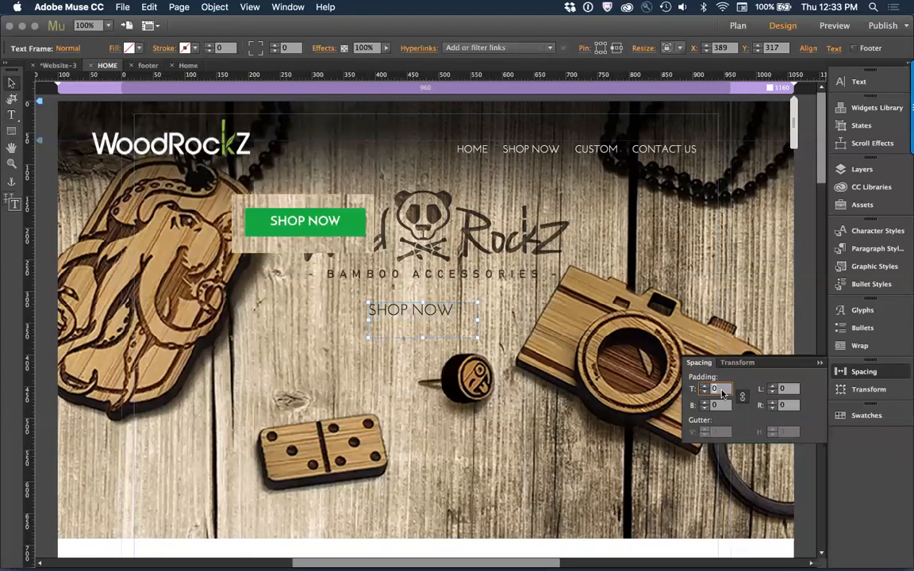
type("15")
key("Return")
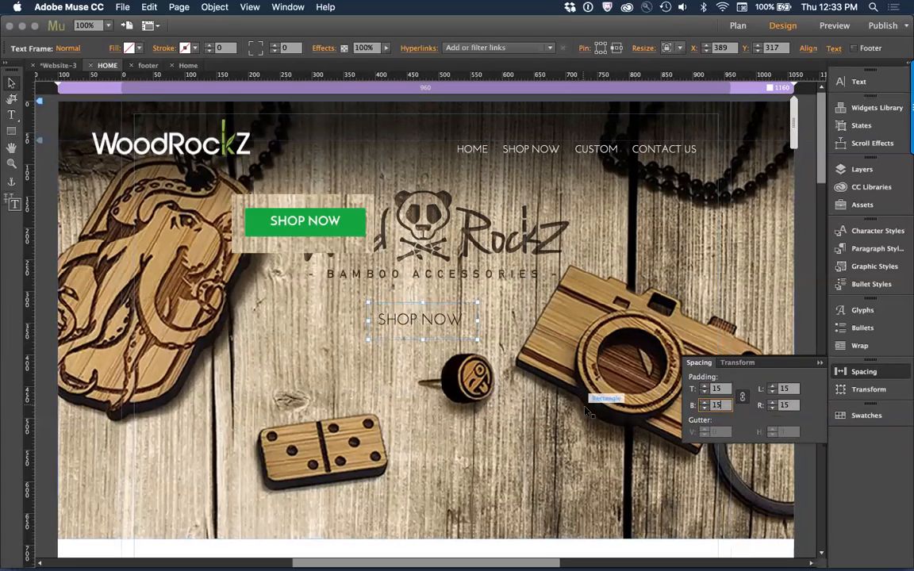
Step: Centre the SHOP NOW text and widen its frame so the words fit on one line
left_click(556, 357)
left_click(441, 326)
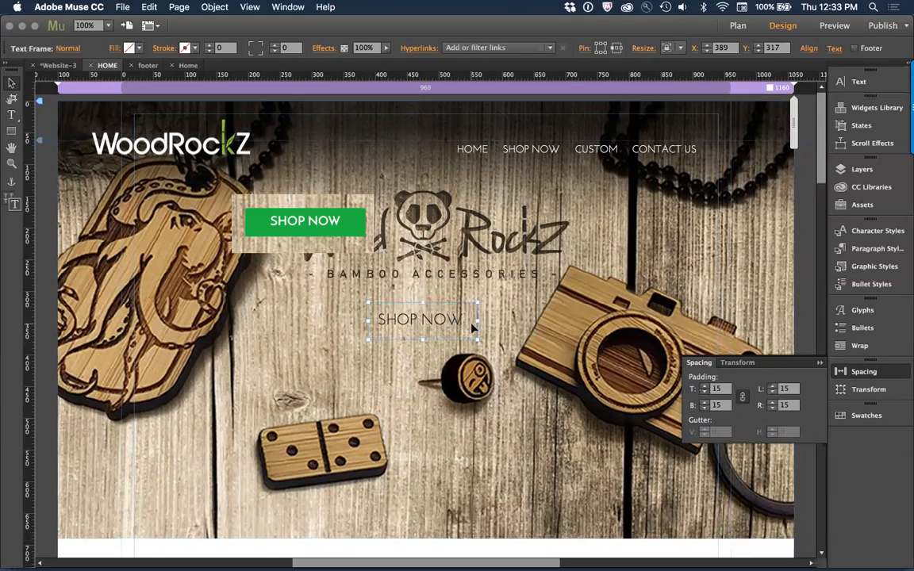
mouse_move(477, 322)
left_mouse_down()
mouse_move(508, 320)
mouse_move(444, 321)
mouse_move(471, 325)
left_mouse_up()
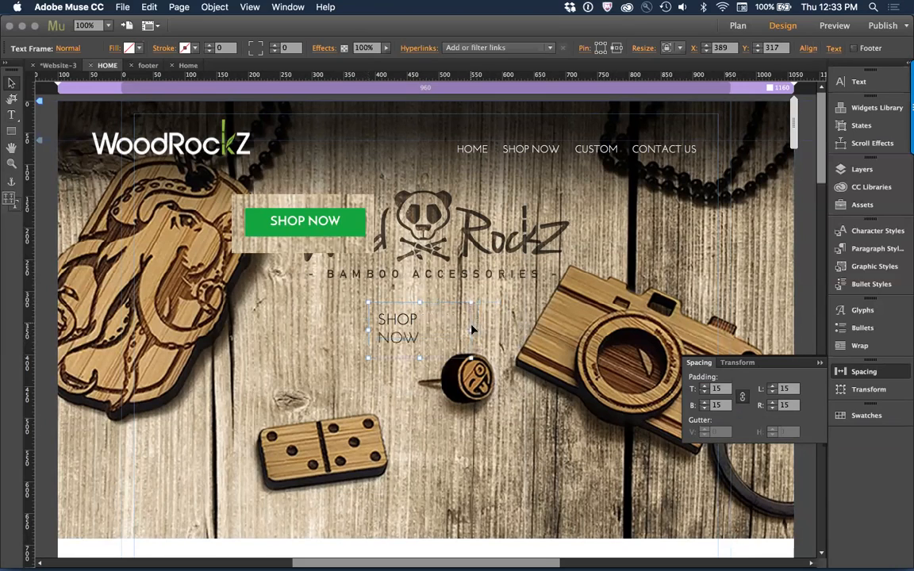
key("super+shift+c")
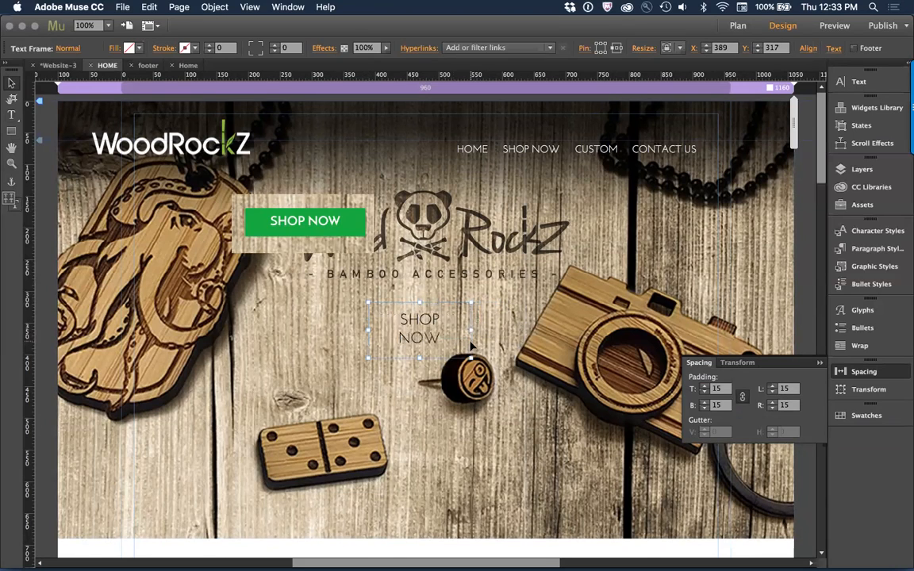
left_click_drag(471, 329, 504, 327)
Step: Set the text colour of the SHOP NOW text below the hero tagline to White
key("t")
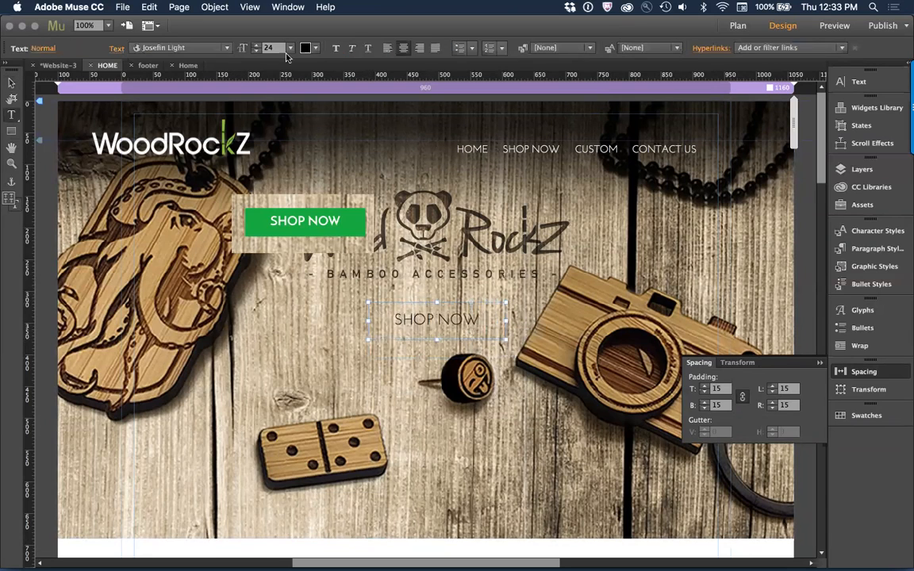
left_click(305, 49)
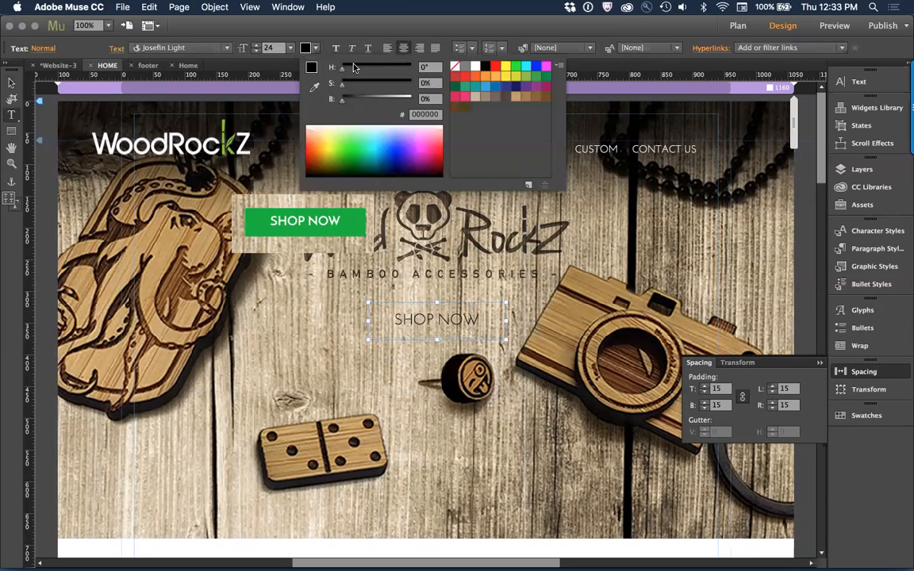
left_click(476, 66)
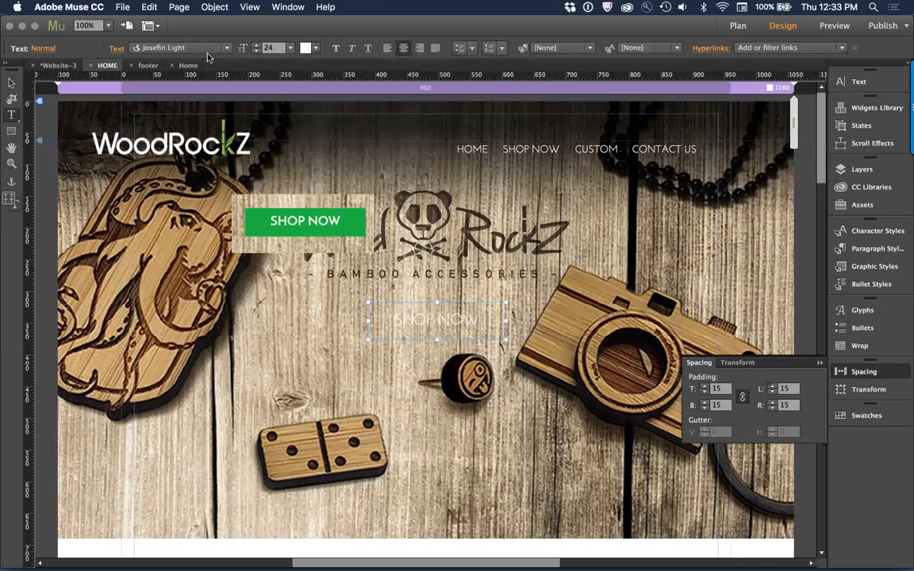
left_click(305, 49)
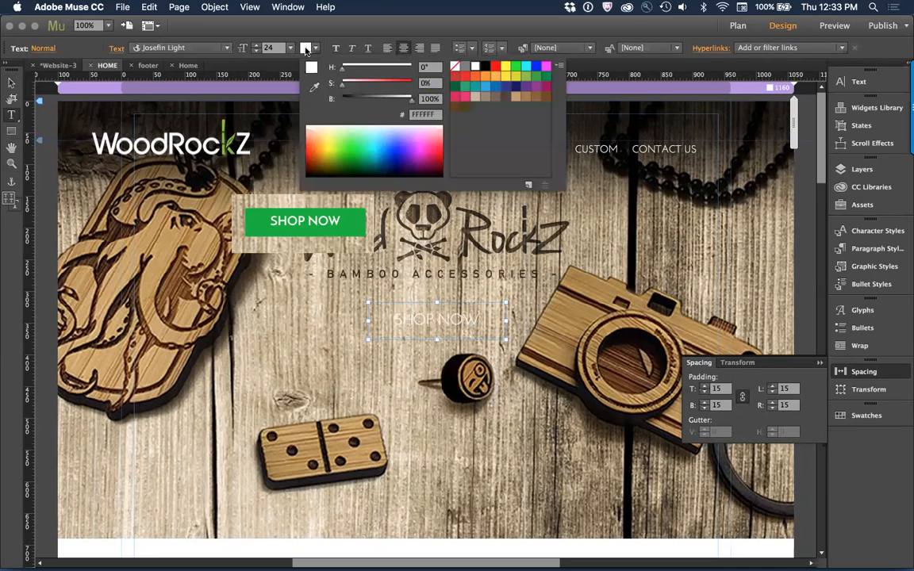
left_click(314, 86)
left_click(350, 225)
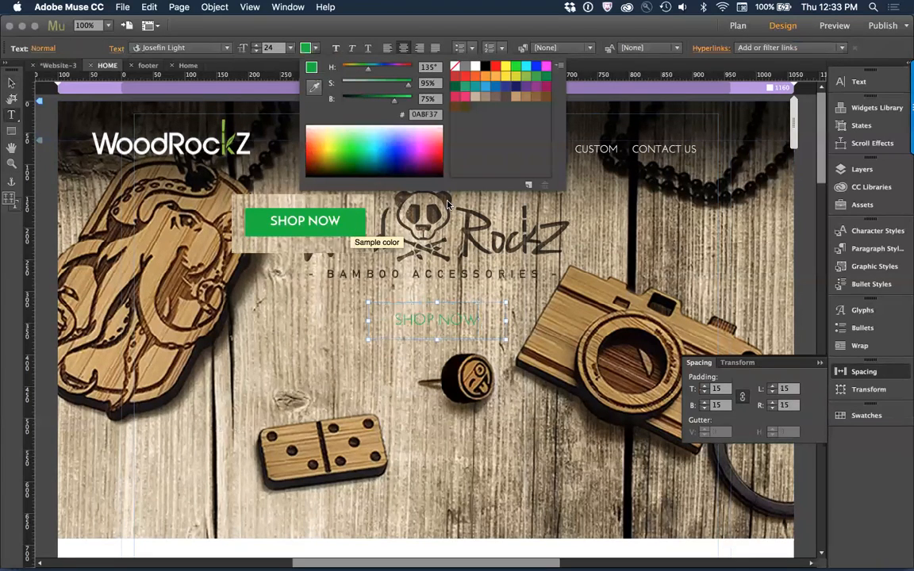
key("Escape")
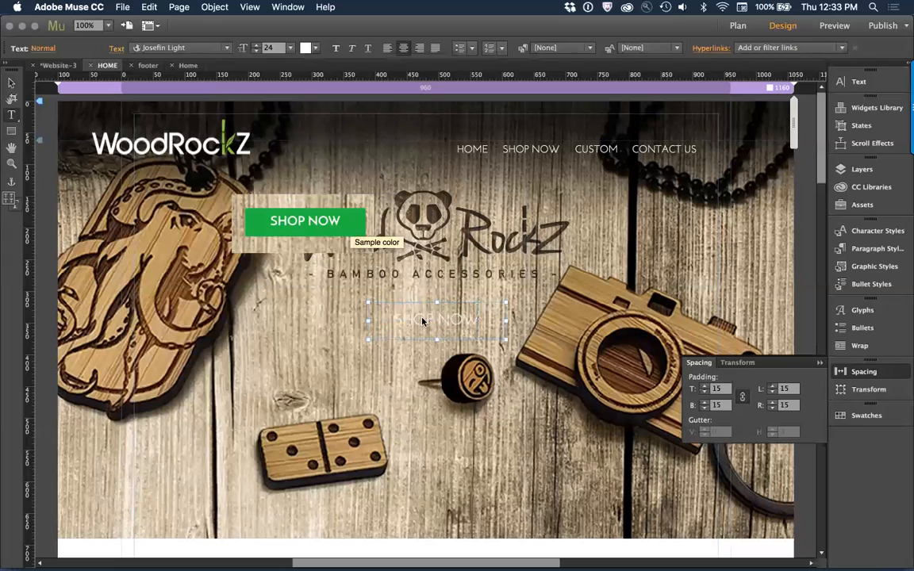
left_click(422, 322)
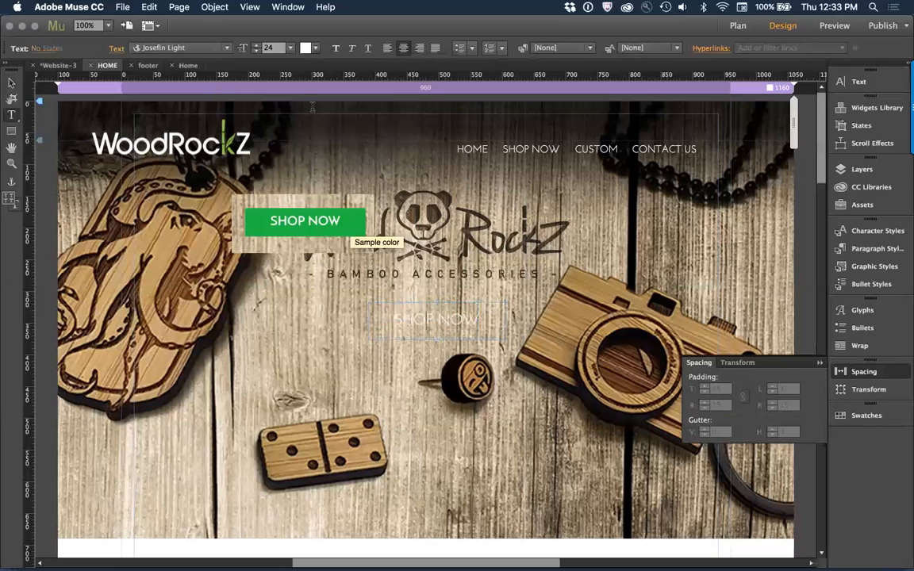
left_click(304, 49)
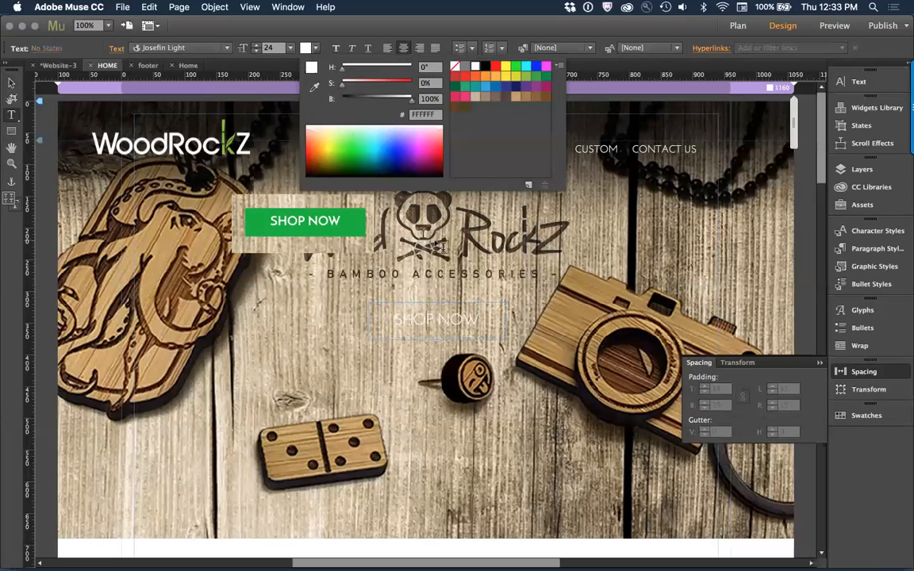
left_click(373, 219)
Step: Move the SHOP NOW text frame up above the pasted button image and fill it with the green sampled from that image
left_click(12, 84)
left_click(459, 283)
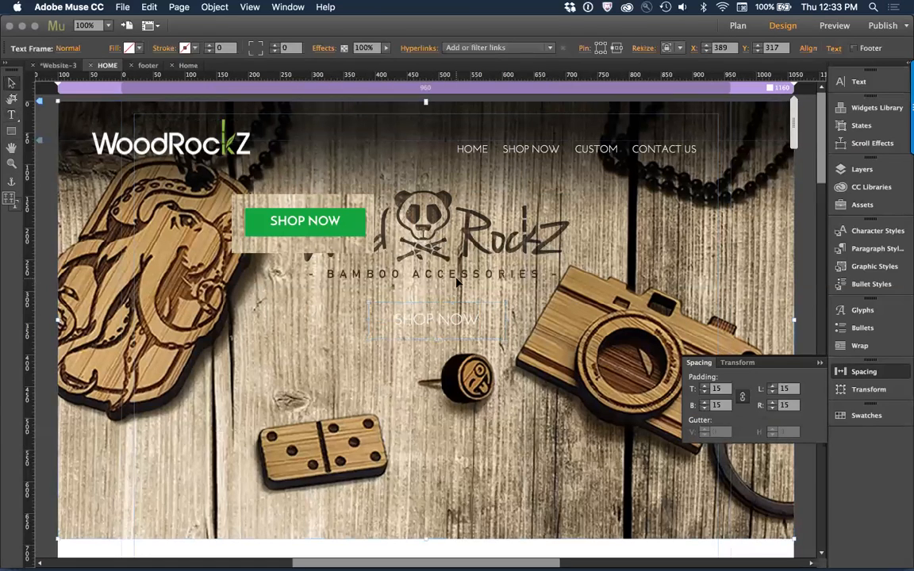
left_click_drag(451, 322, 398, 173)
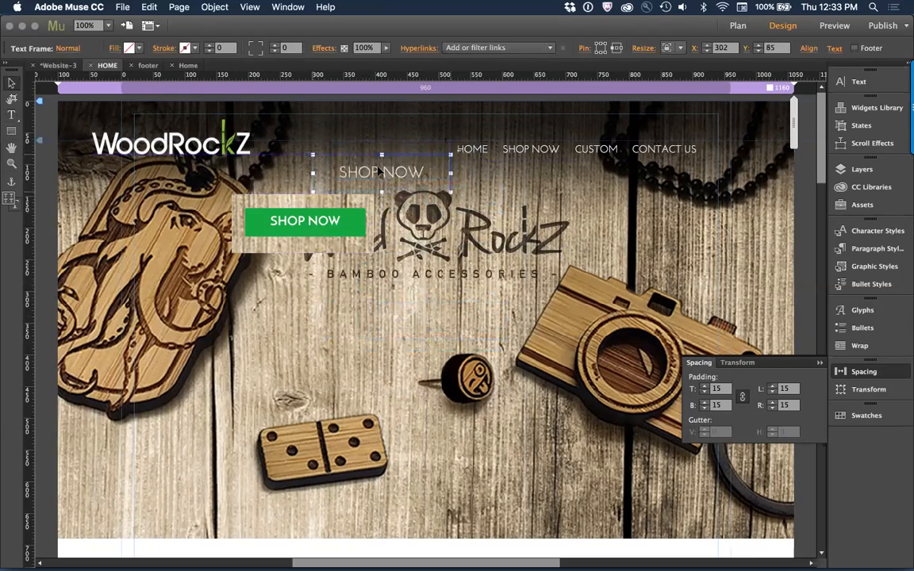
left_click(132, 49)
left_click(137, 86)
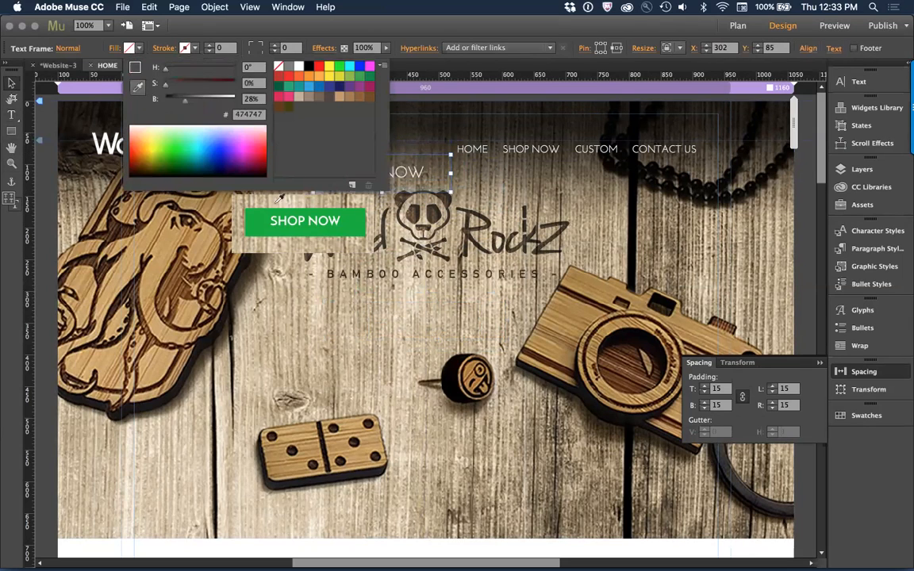
left_click(249, 222)
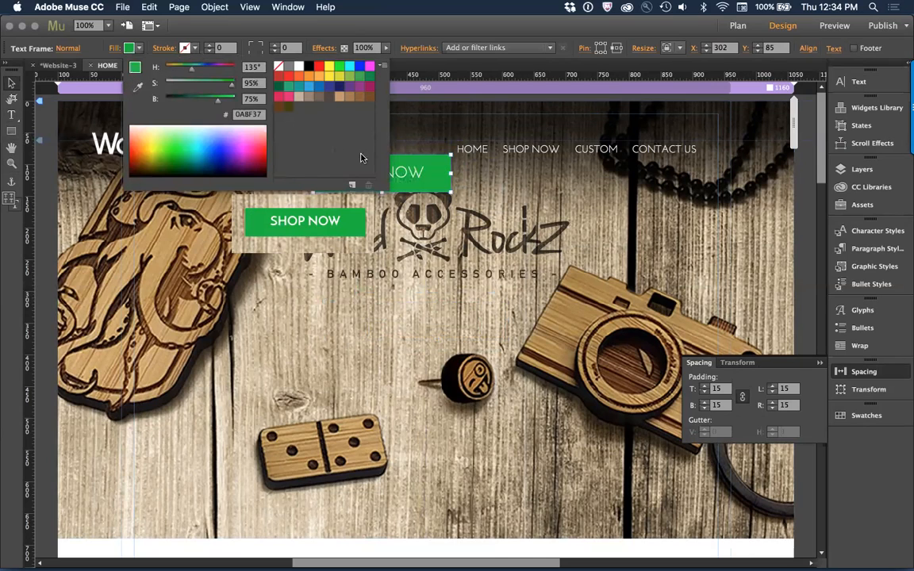
Step: Save the green fill of the SHOP NOW frame as a new colour swatch
left_click(352, 185)
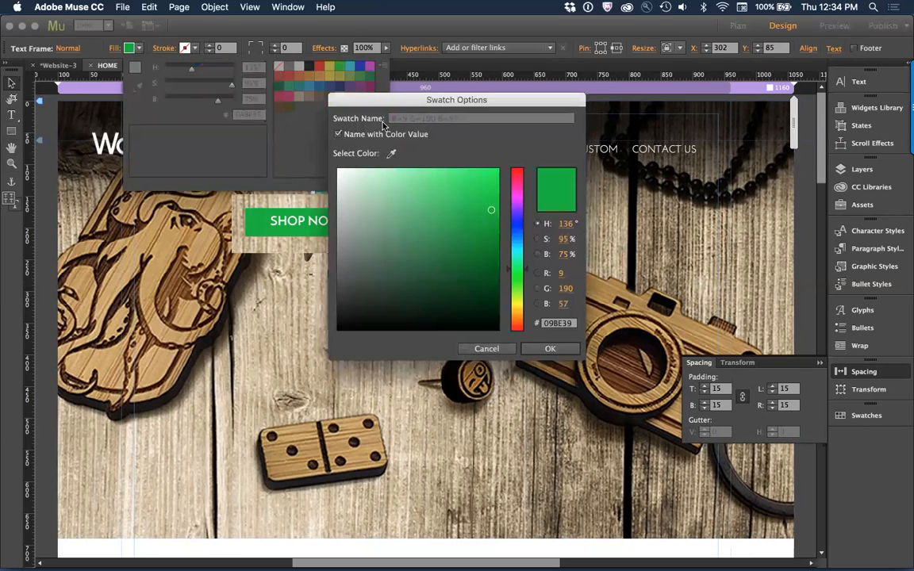
left_click(362, 134)
left_click(550, 349)
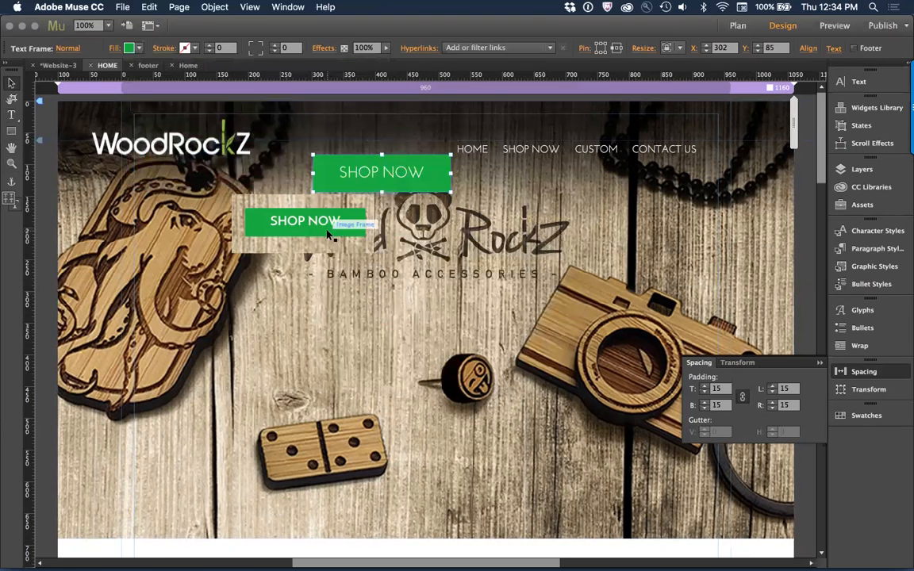
Step: Delete the reference button image and move the green SHOP NOW button back below the tagline, centred on the page
left_click(327, 232)
key("Delete")
left_click_drag(409, 181, 442, 384)
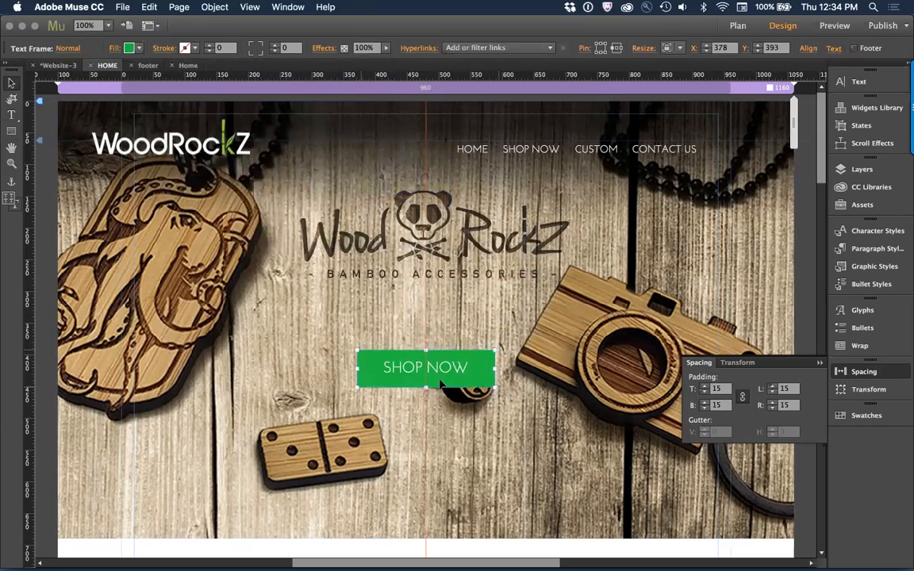
left_click(503, 308)
Step: Check the button placement on the live WoodRockz site in Chrome, and move the Muse SHOP NOW button up to about X 353, Y 341
key("super+Tab")
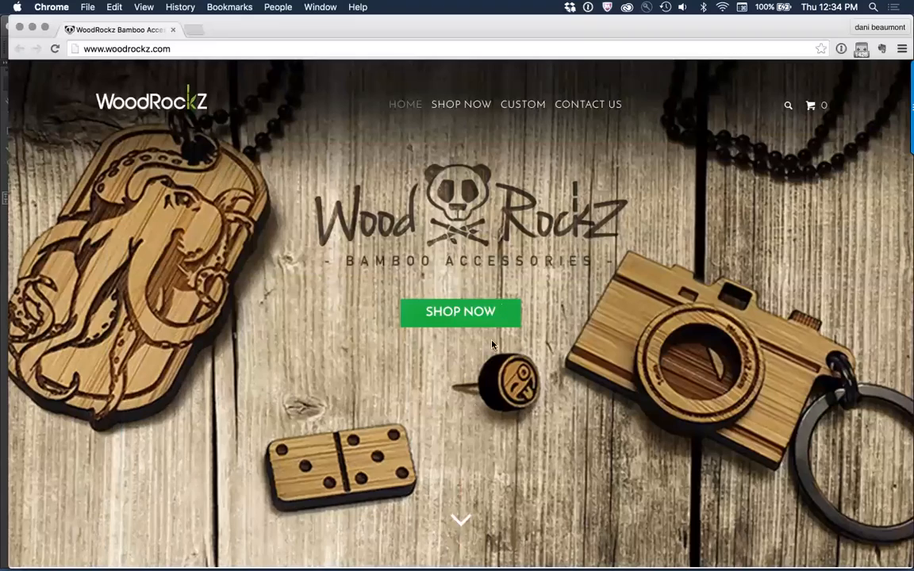
scroll(461, 436, "down", 3)
scroll(460, 435, "up", 3)
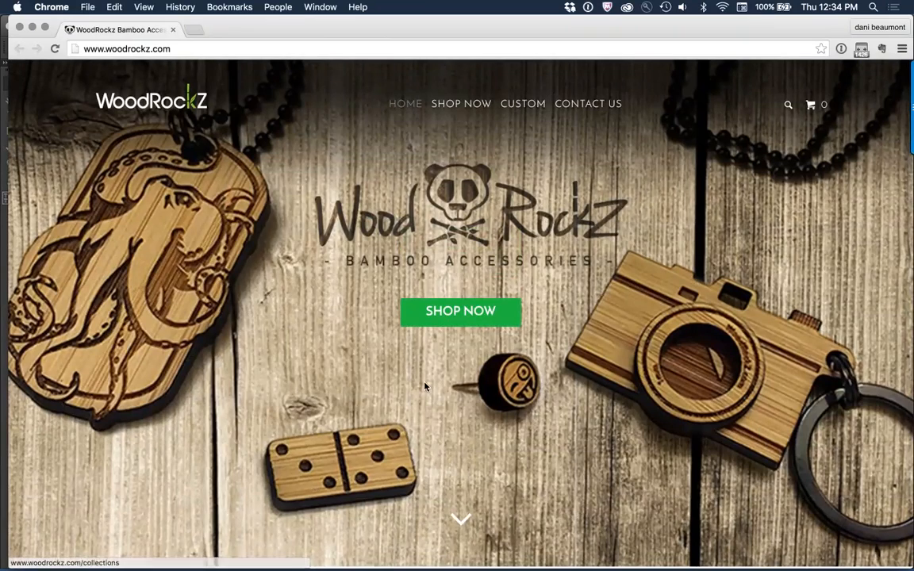
key("super+Tab")
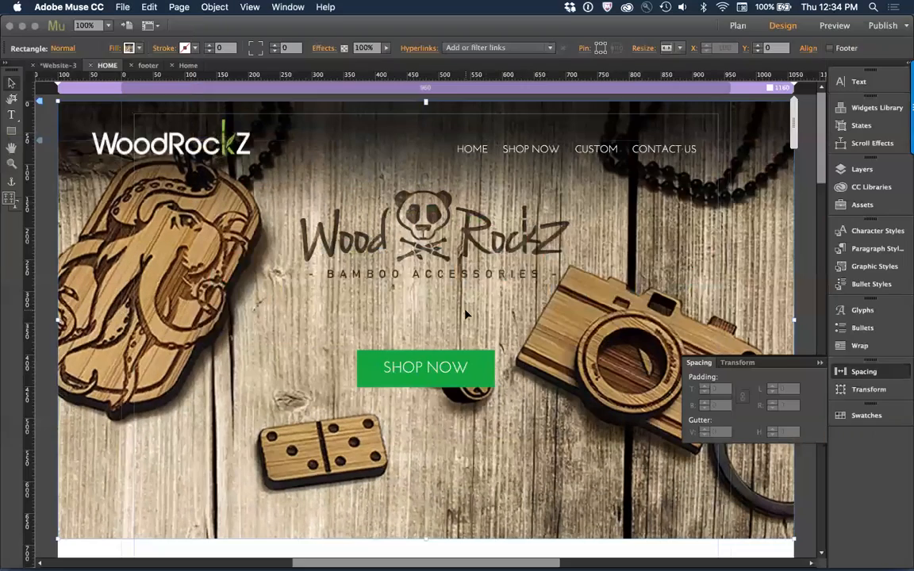
left_click(457, 379)
left_click_drag(426, 388, 445, 337)
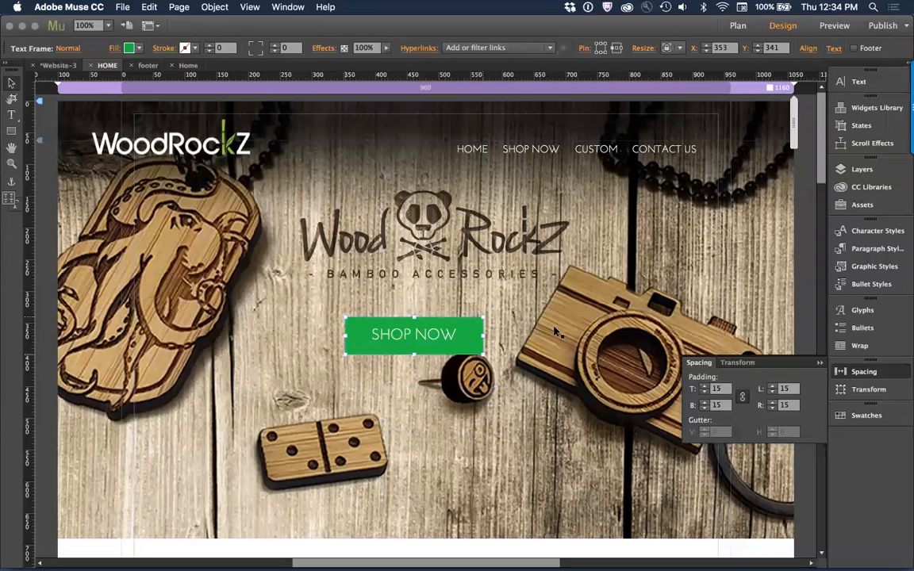
left_click(498, 293)
Step: Extend the white rectangle below the hero banner downward to a height of about 712 px
scroll(556, 332, "down", 5)
scroll(555, 333, "down", 5)
scroll(558, 331, "up", 7)
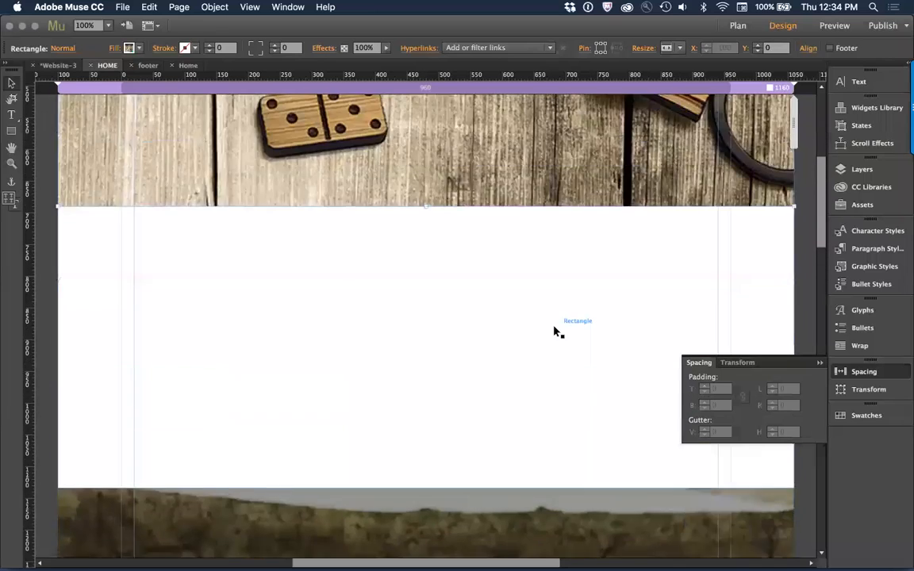
key("super+minus")
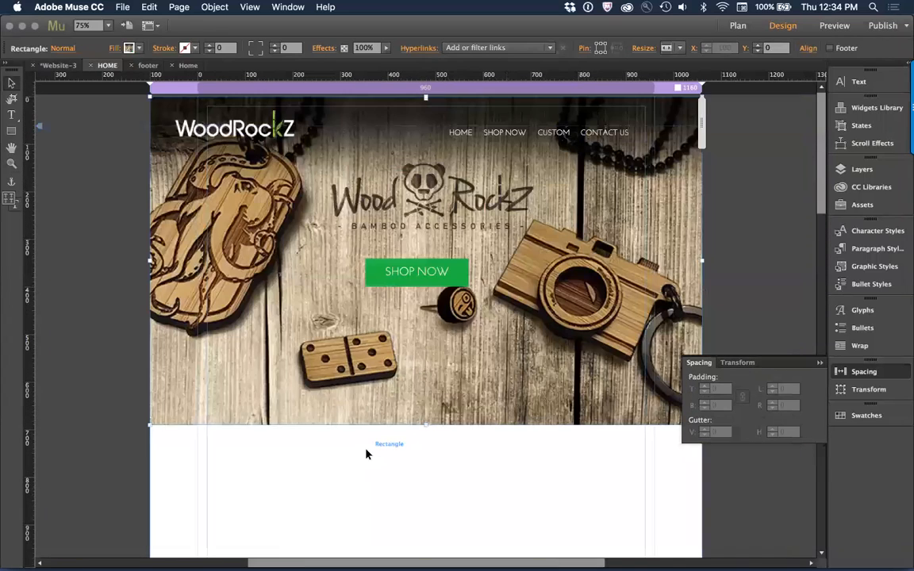
scroll(361, 445, "down", 3)
scroll(361, 445, "down", 1)
left_click(428, 439)
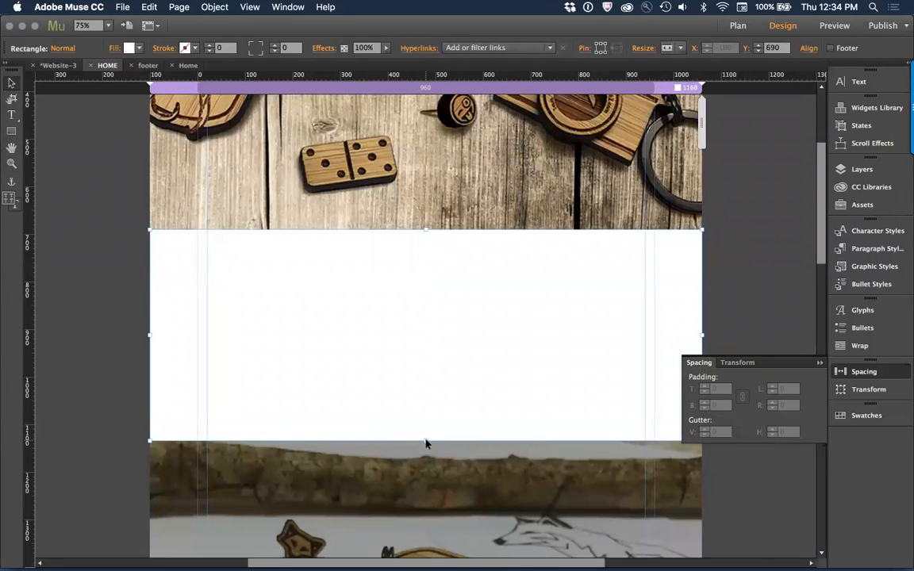
key("super+minus")
key("super+minus")
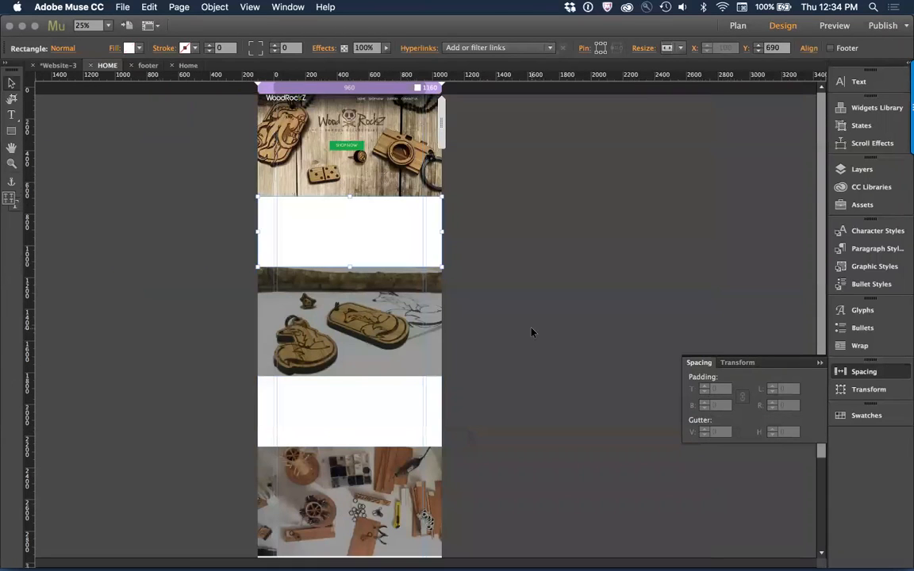
left_click(531, 332)
left_click_drag(531, 332, 313, 397)
left_click_drag(341, 357, 342, 399)
left_click(373, 257)
left_click_drag(350, 266, 347, 310)
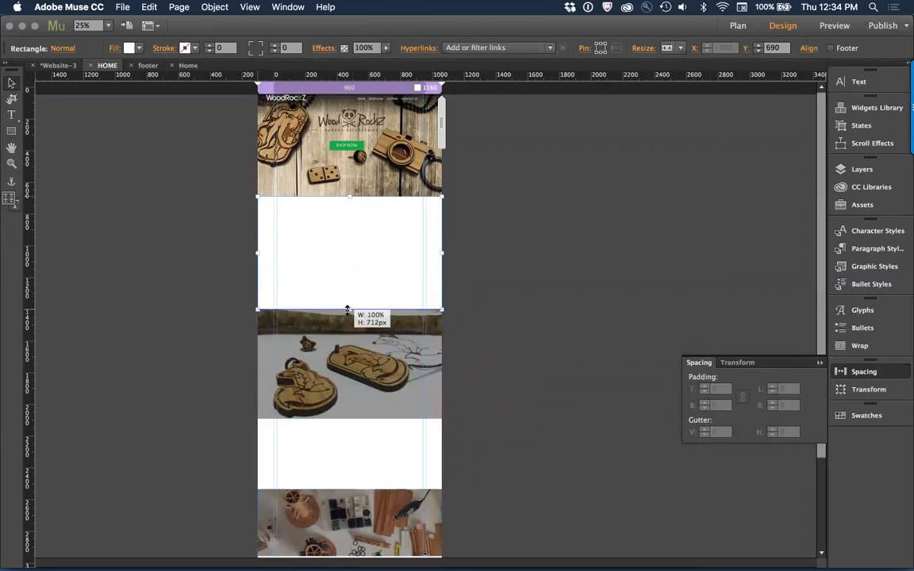
left_click(496, 285)
left_click(378, 203)
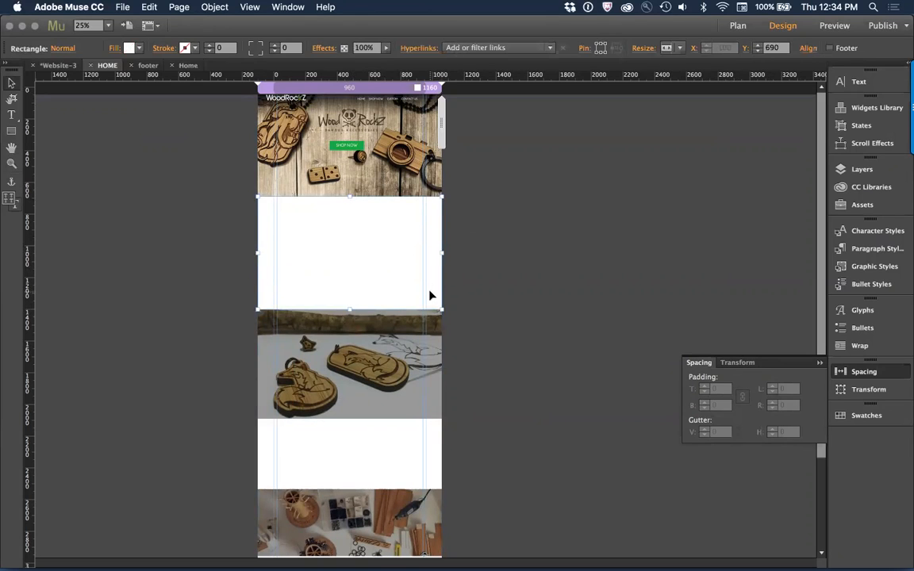
Step: Examine the MOST POPULAR section and its heading on the live WoodRockz site in Chrome
key("super+Tab")
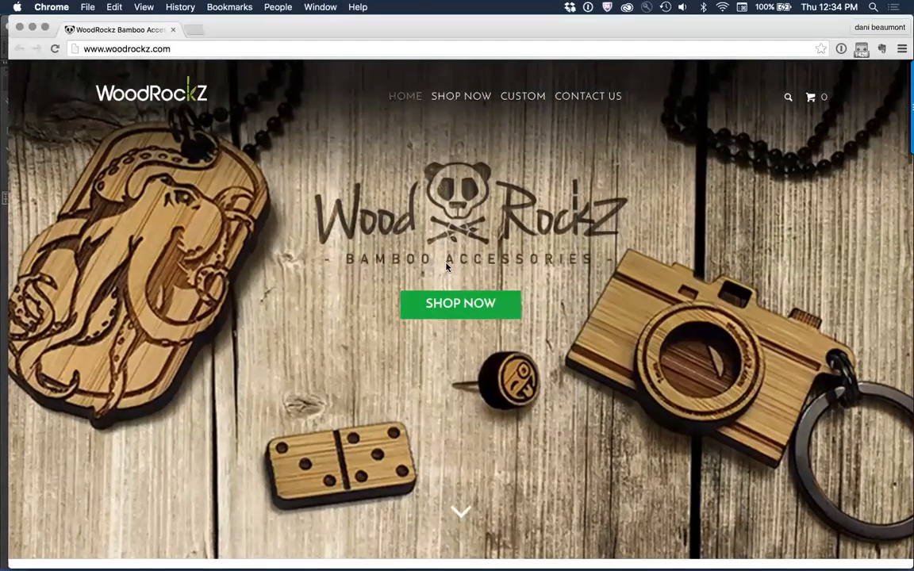
scroll(447, 267, "down", 10)
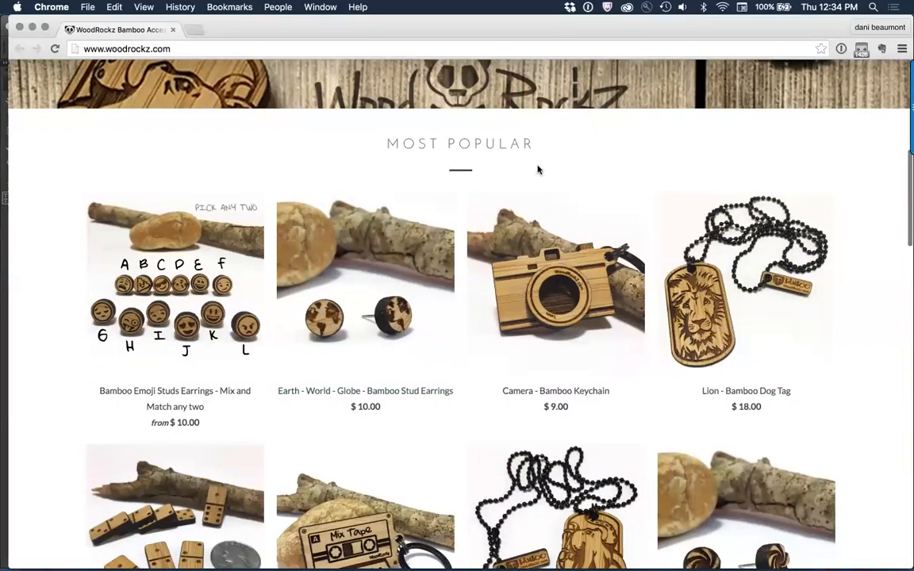
left_click_drag(543, 149, 385, 147)
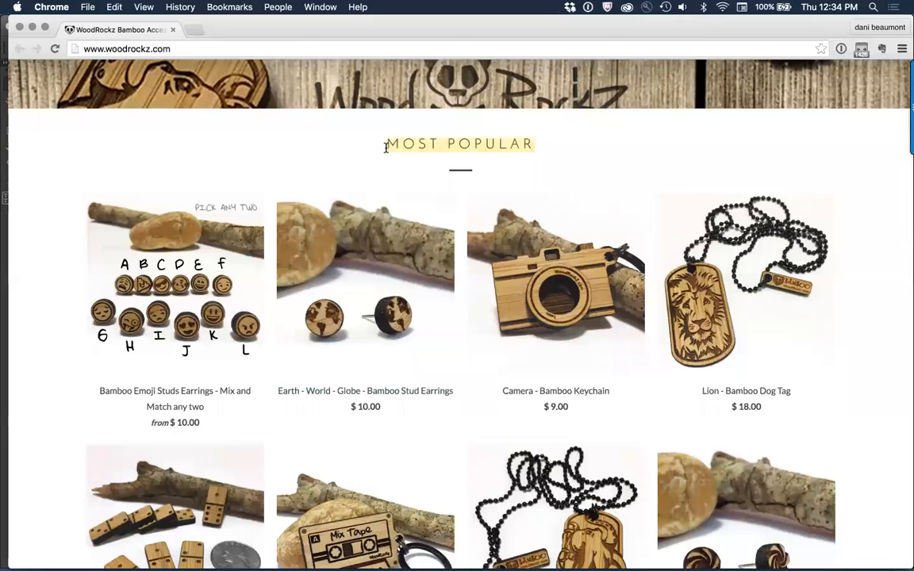
key("super+Tab")
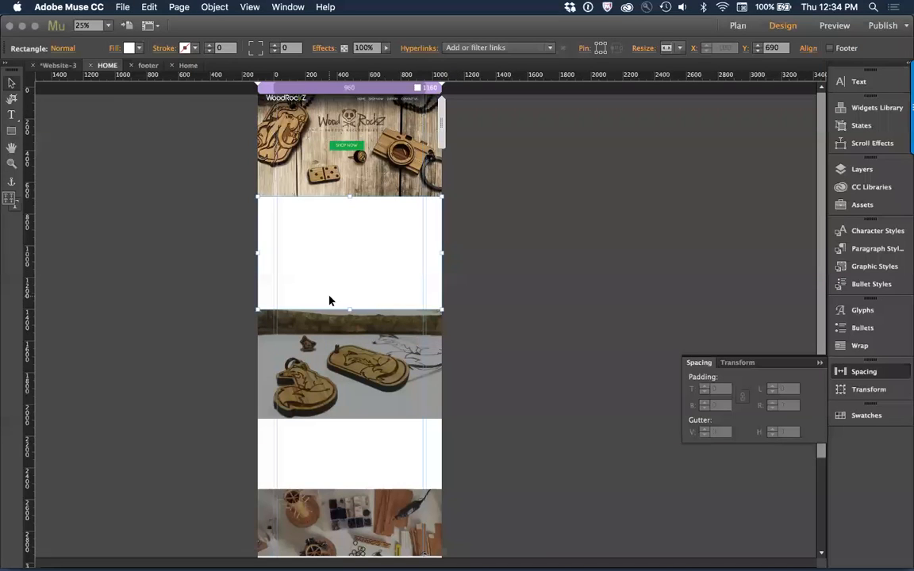
Step: Try to move the small text frame from the bamboo tag photo section into the white section above, undoing each attempt
left_click(420, 322)
left_click_drag(415, 323, 340, 209)
key("super+z")
key("super+z")
key("super+z")
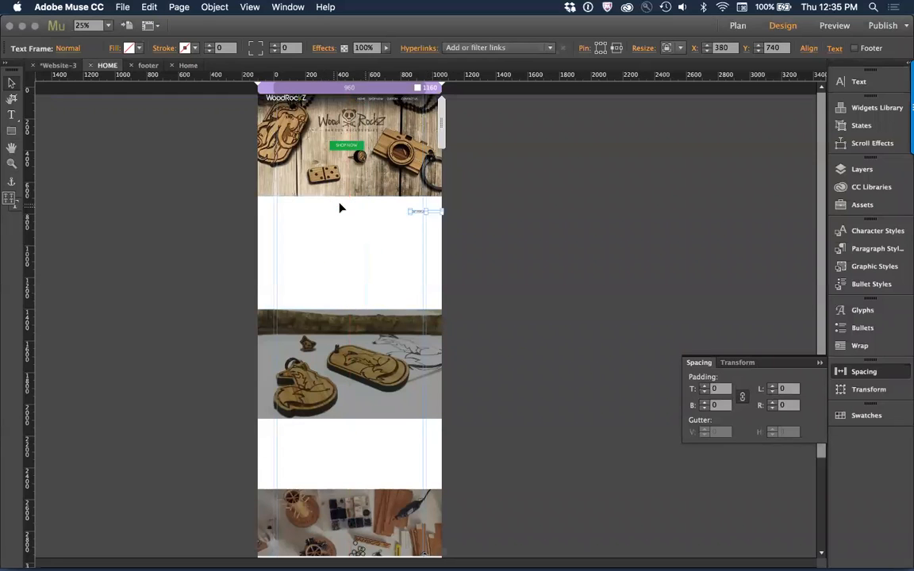
left_click_drag(431, 323, 353, 211)
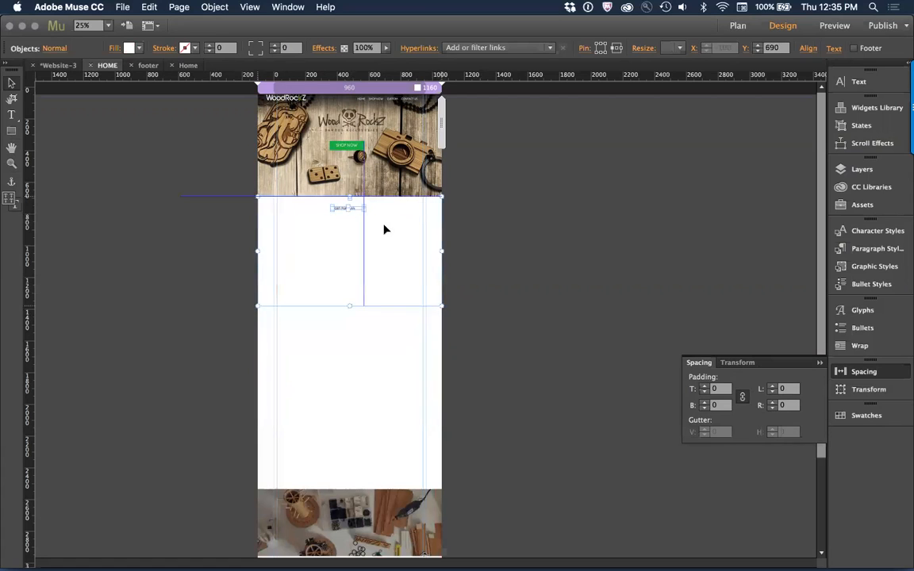
key("super+z")
key("super+z")
key("super+z")
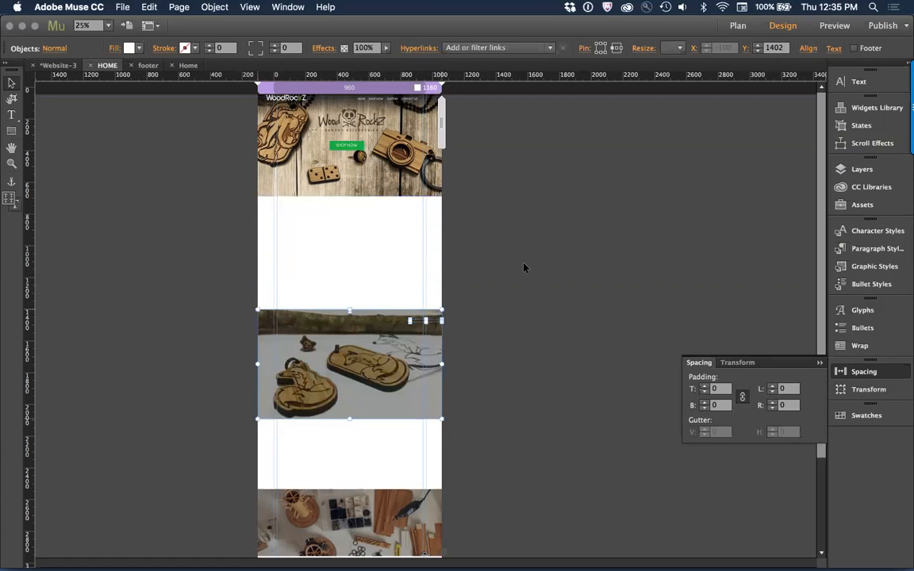
left_click(469, 308)
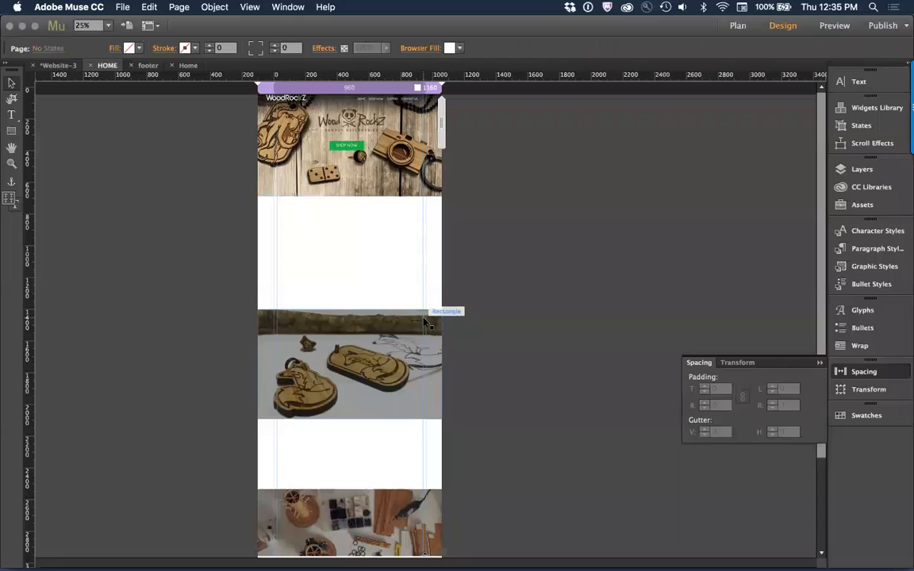
left_click_drag(427, 323, 346, 210)
key("super+z")
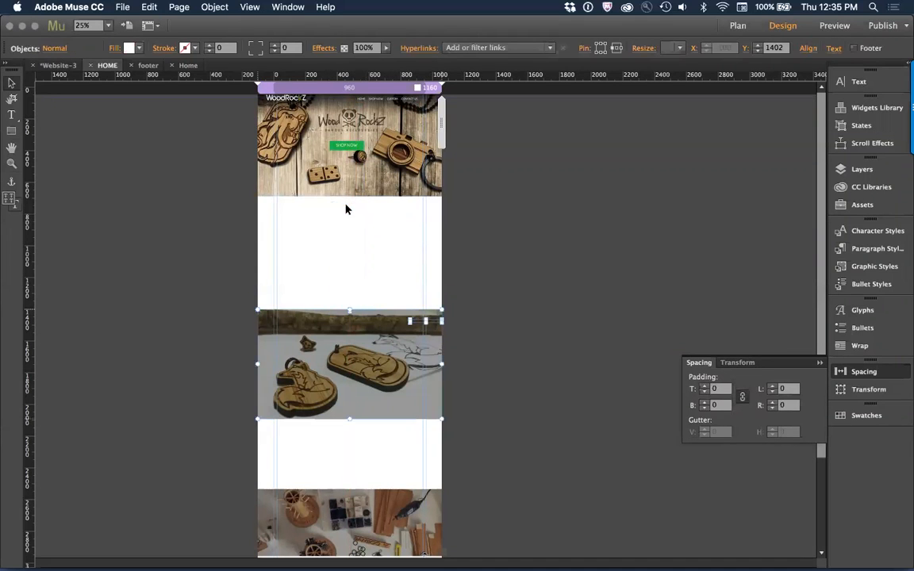
Step: Move the MOST POPULAR text frame from the bamboo tag photo into the white section below the hero, at about X 362, Y 733
left_click(459, 276)
left_click(424, 323)
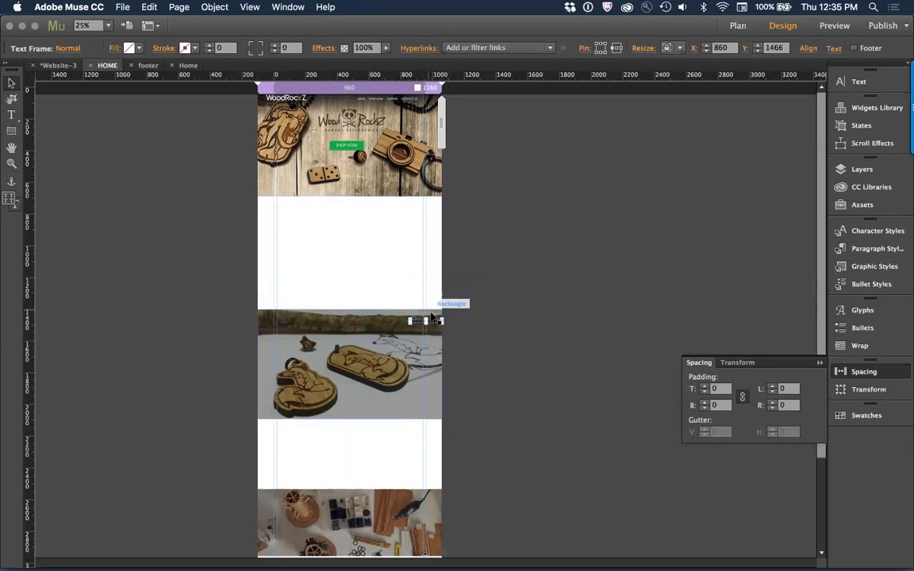
left_click_drag(435, 323, 359, 212)
key("z")
left_click_drag(248, 183, 486, 231)
left_click(11, 82)
mouse_move(340, 334)
left_mouse_down()
mouse_move(327, 312)
mouse_move(336, 315)
left_mouse_up()
left_click(518, 364)
key("t")
left_click(11, 82)
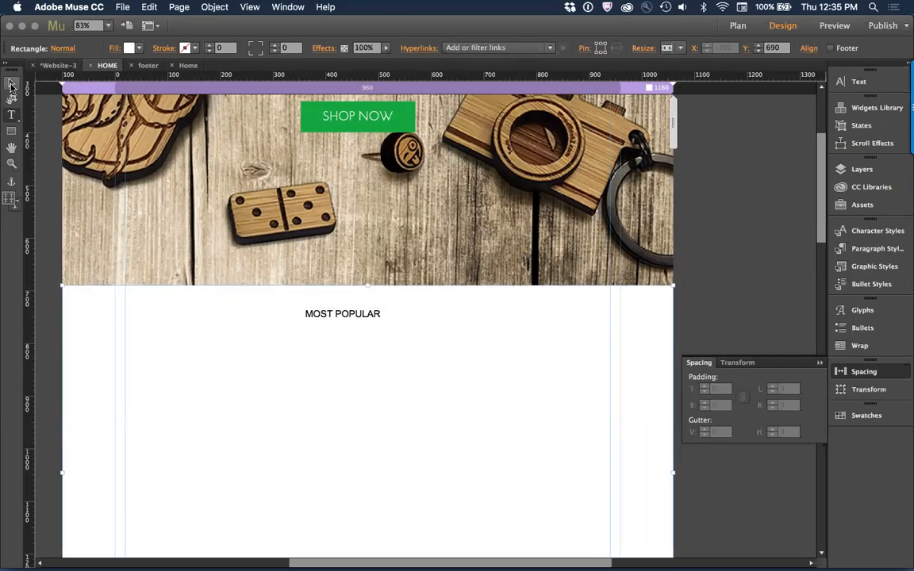
Step: Set the MOST POPULAR heading's font to Josefin Light at size 26
left_click(362, 317)
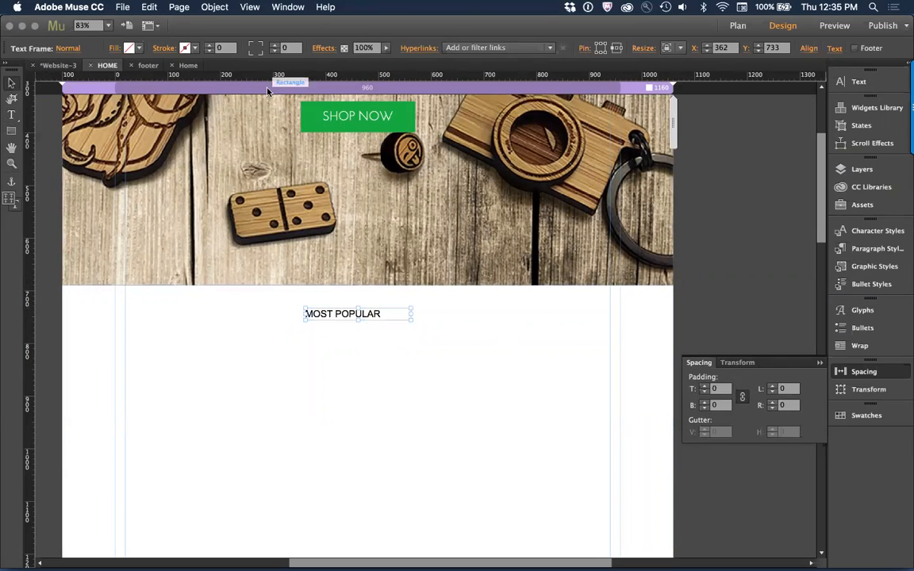
key("t")
left_click(154, 49)
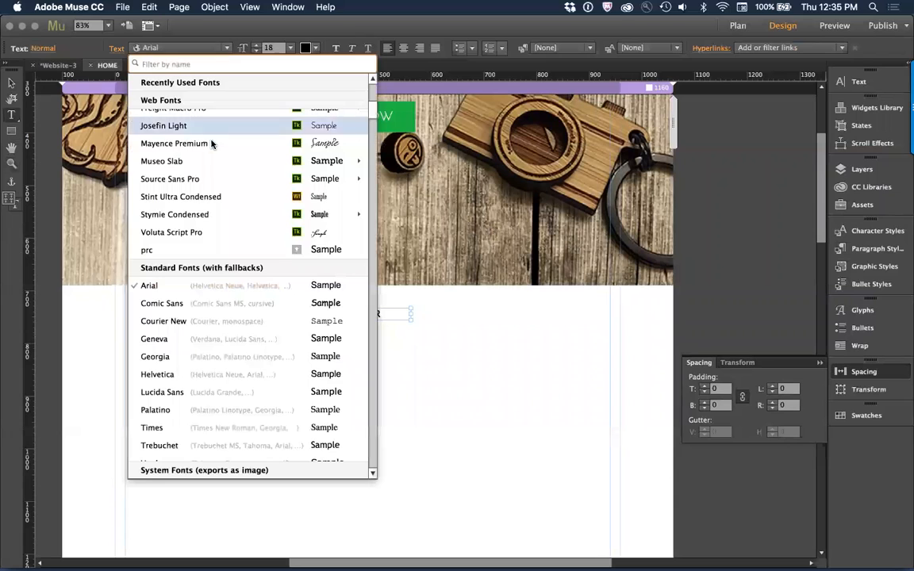
left_click(191, 123)
key("super+shift+period")
key("super+shift+period")
key("super+shift+period")
key("super+shift+period")
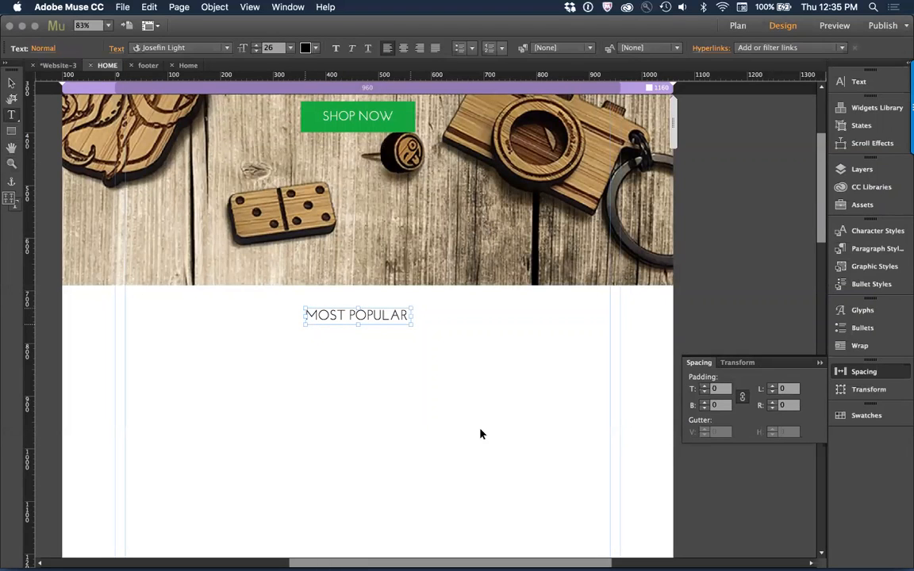
Step: Move the MOST POPULAR heading up slightly to about Y 725
left_click(14, 81)
left_click_drag(359, 321, 359, 316)
left_click(377, 388)
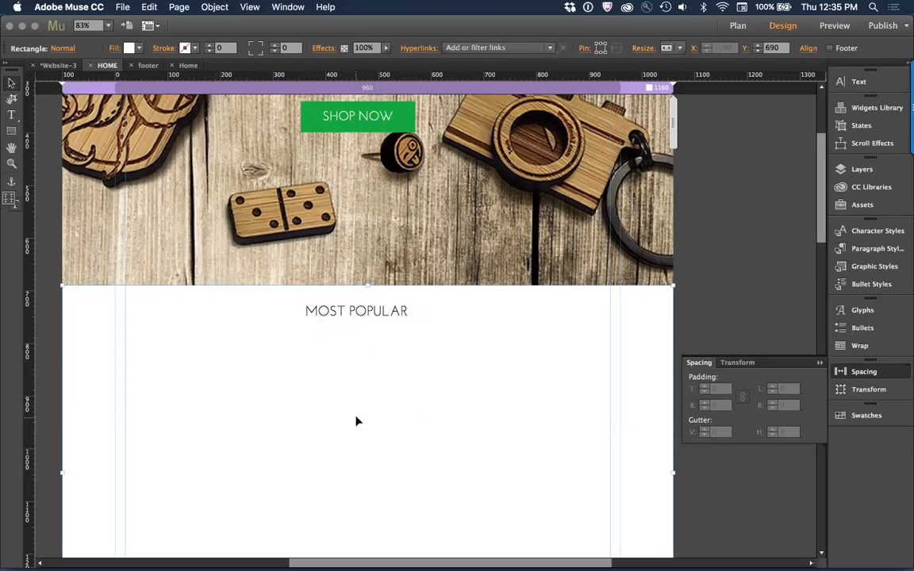
Step: Check the short divider line under the MOST POPULAR heading on the live WoodRockz site in Chrome, and return to Muse
left_click_drag(247, 390, 275, 310)
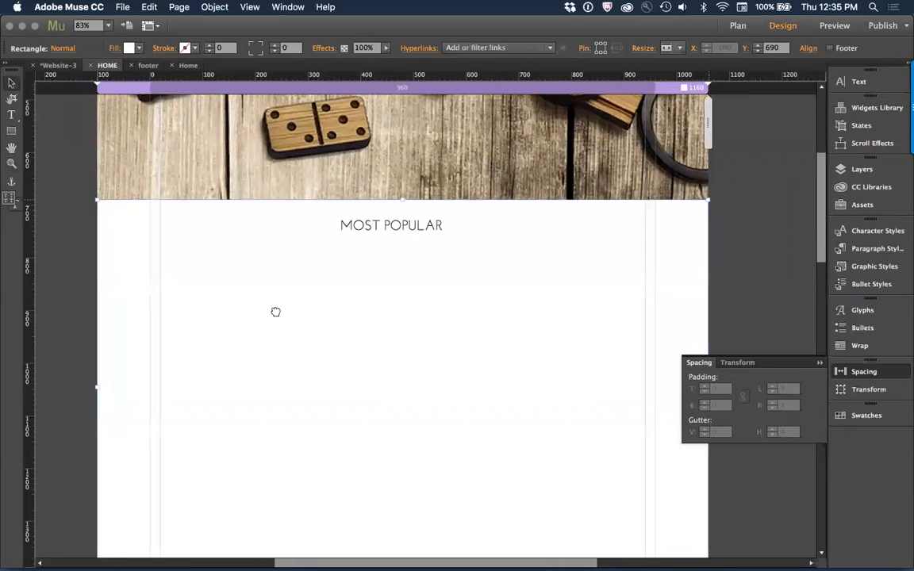
key("super+Tab")
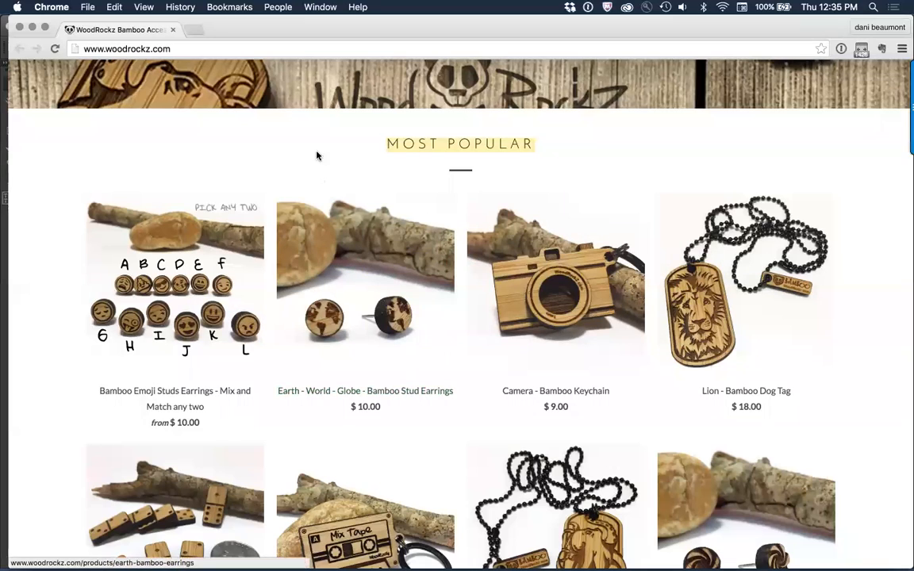
key("super+Tab")
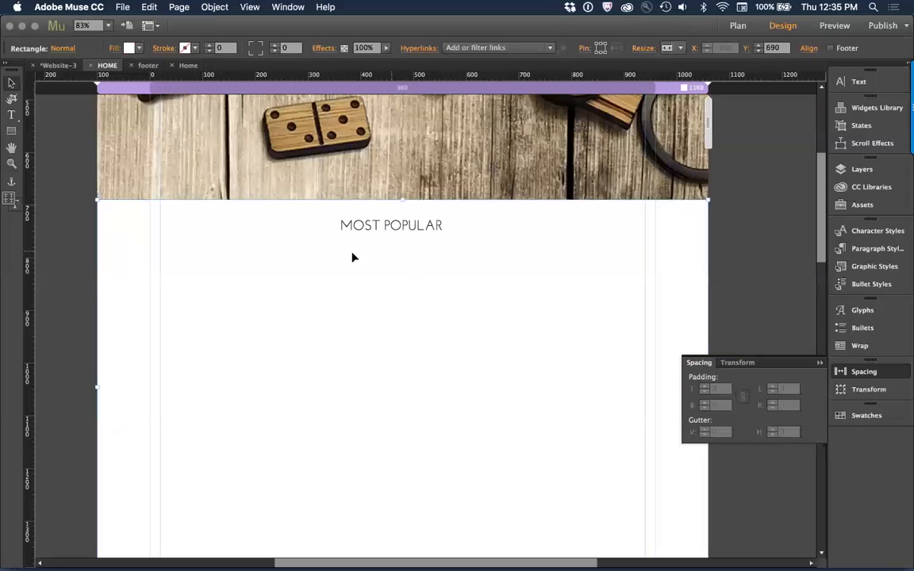
Step: Draw a thin divider rectangle about 53 by 4 px just below the MOST POPULAR heading and fill it with black
left_click(11, 131)
left_click_drag(373, 237, 403, 236)
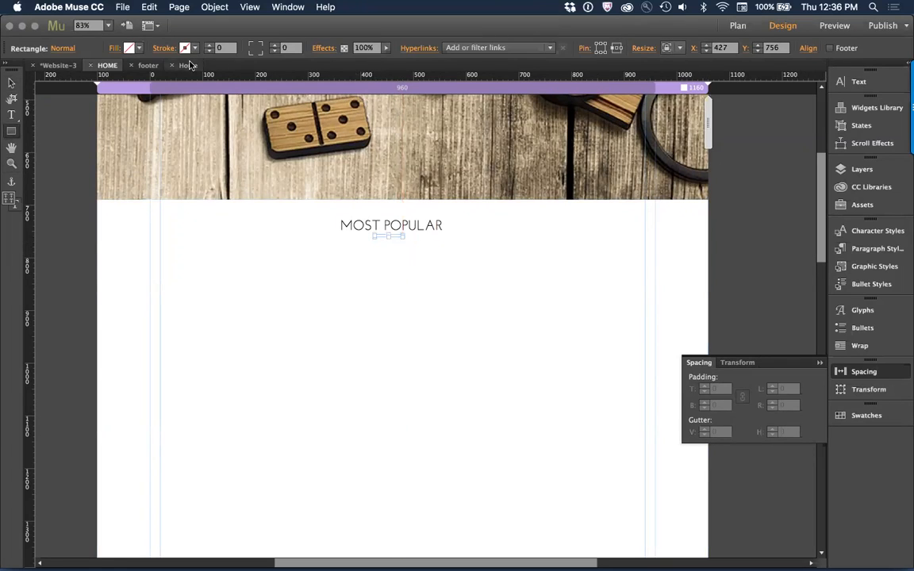
left_click(130, 50)
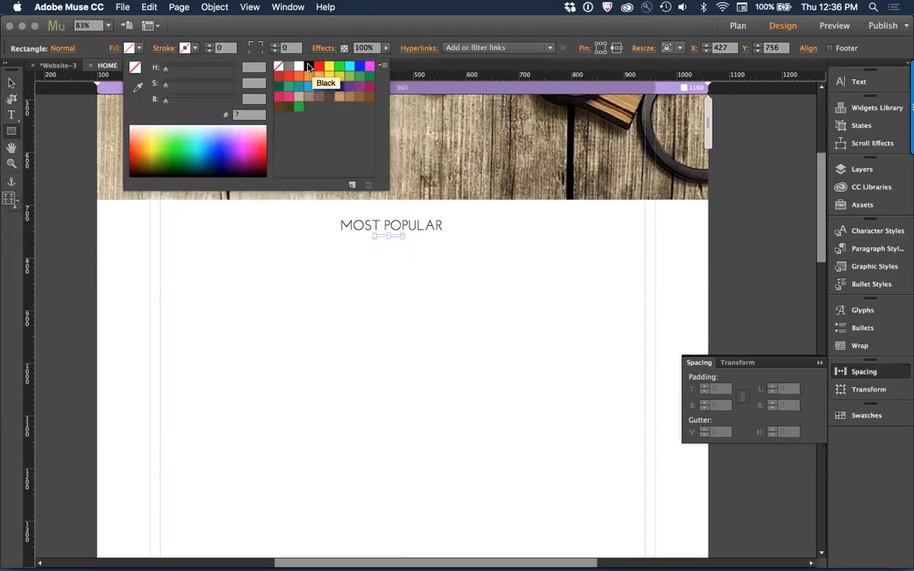
left_click(308, 68)
left_click(692, 37)
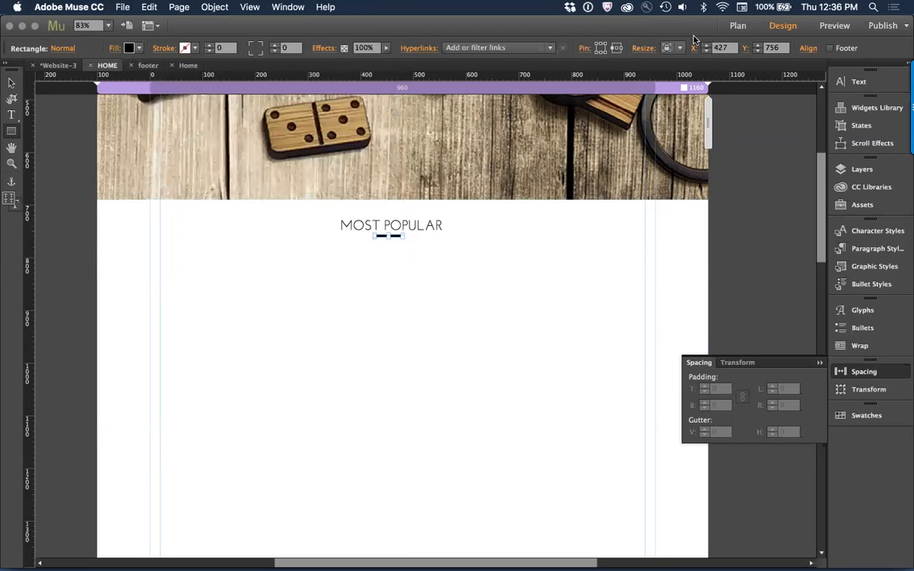
left_click(695, 49)
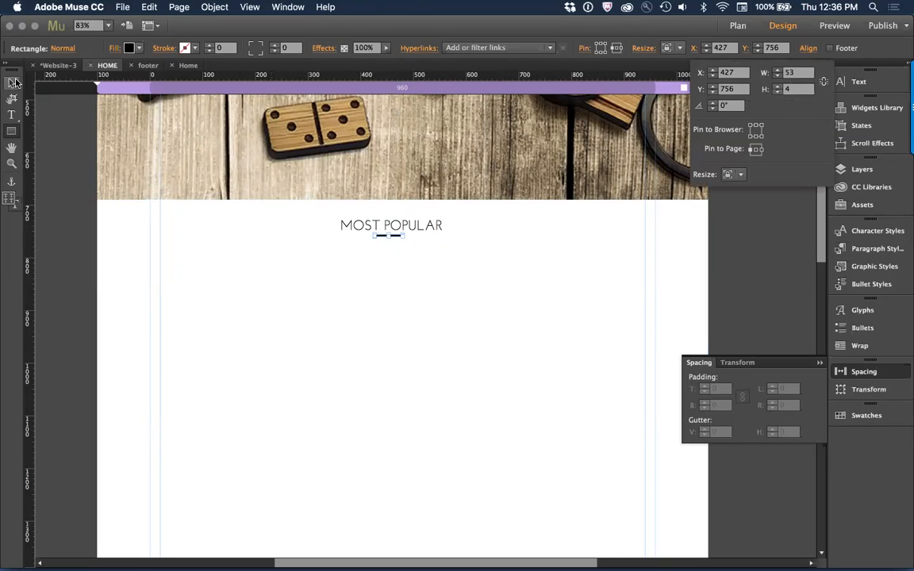
left_click(12, 83)
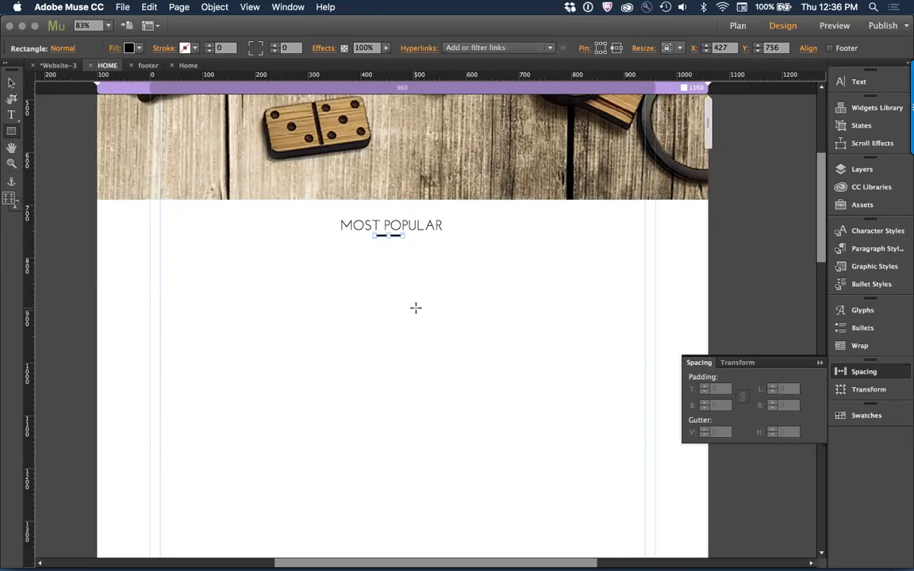
key("v")
left_click(396, 265)
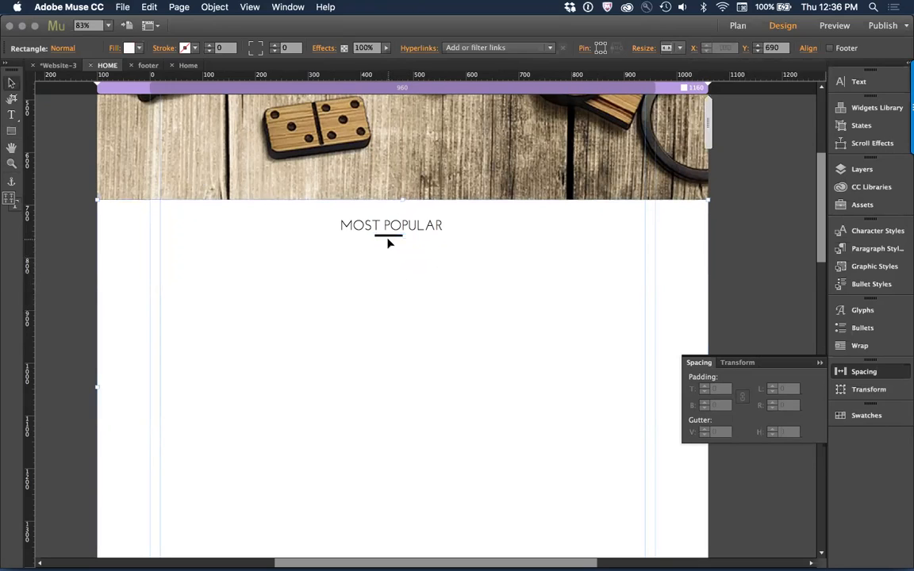
Step: Align the black divider and MOST POPULAR heading on their horizontal centers, and move both slightly to the page's center
left_click(389, 238)
left_click(388, 238, "shift")
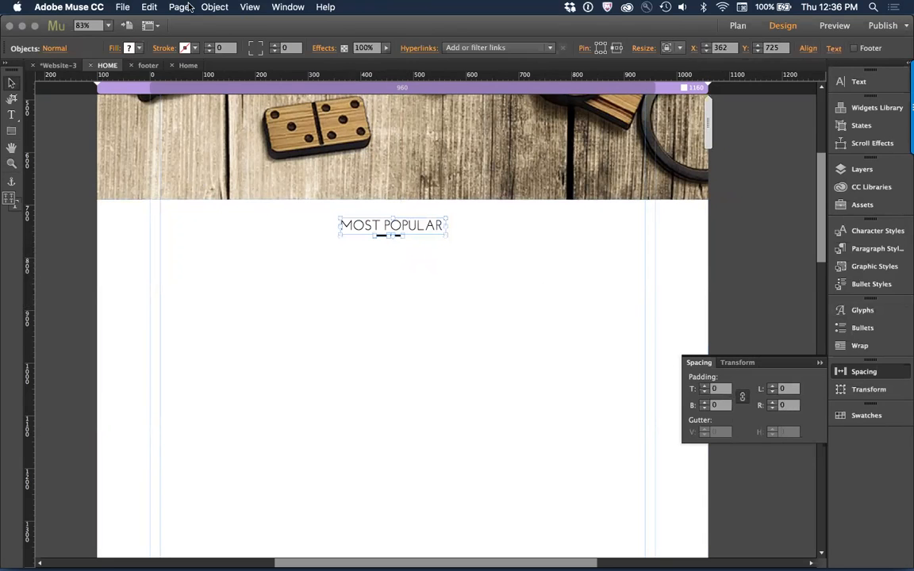
left_click(289, 6)
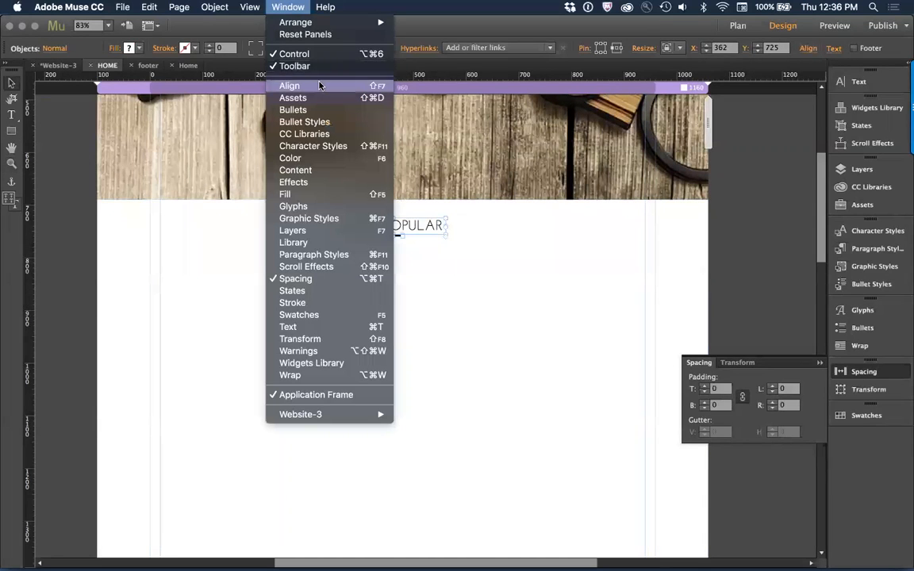
left_click(288, 73)
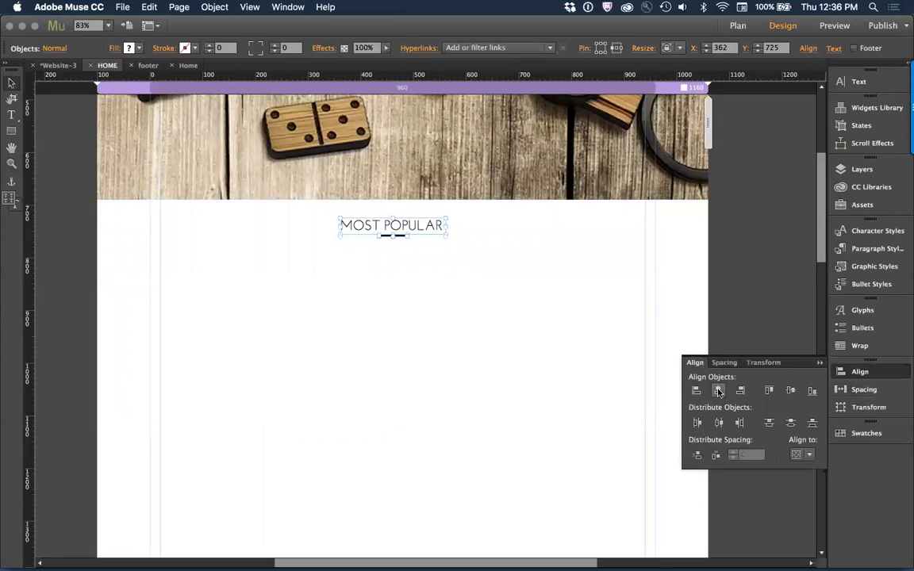
left_click_drag(425, 228, 434, 231)
left_click(440, 292)
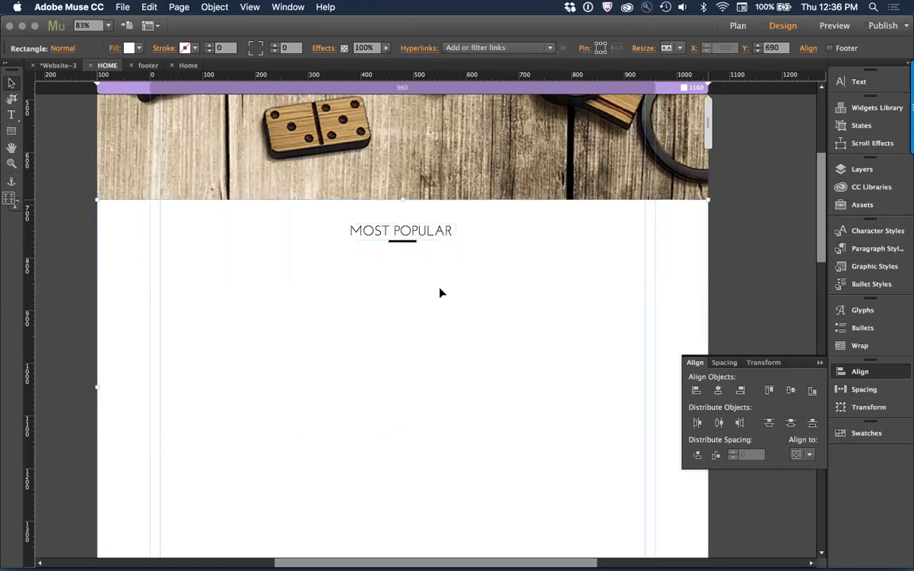
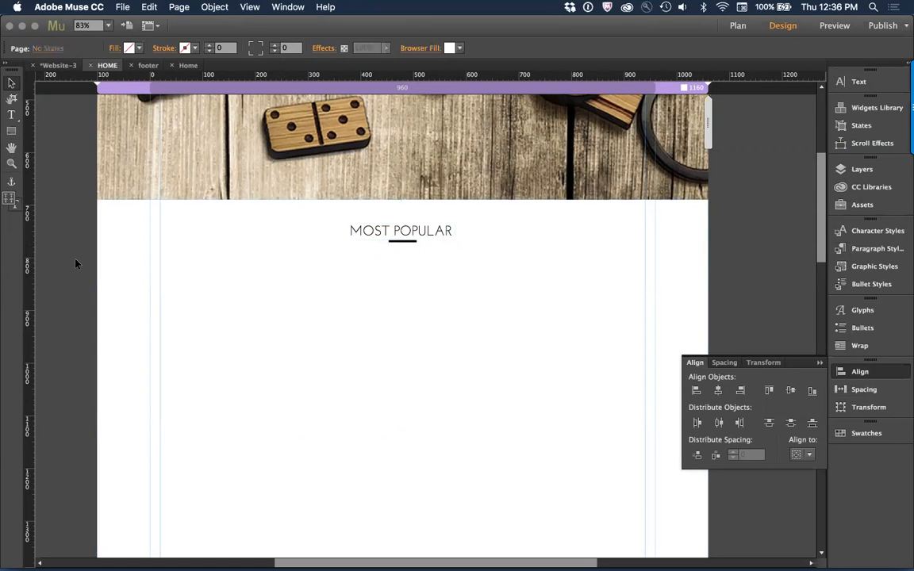
Step: Copy the Bamboo Emoji Studs Earrings photo from the live WoodRockz site in Chrome and return to Muse
key("super+Tab")
scroll(286, 388, "down", 2)
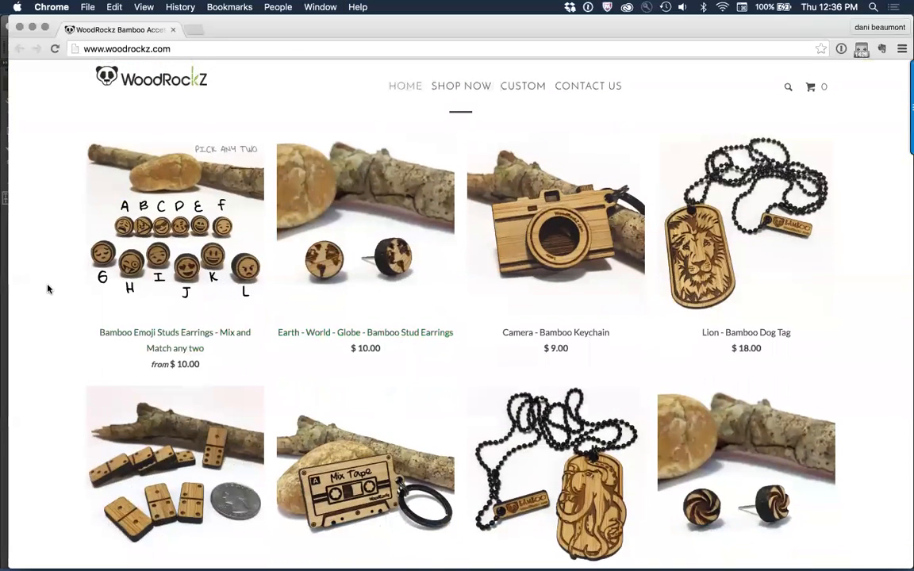
right_click(105, 209)
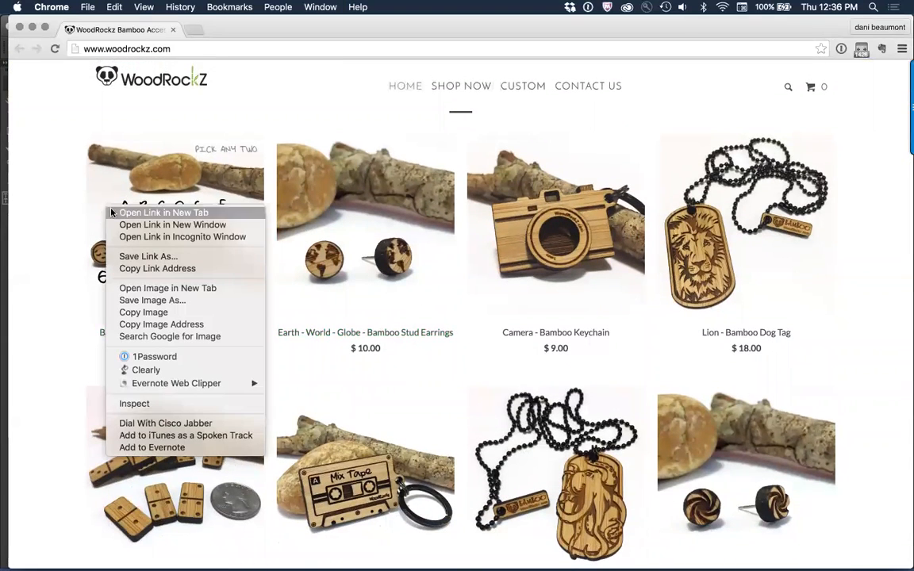
left_click(190, 312)
key("super+Tab")
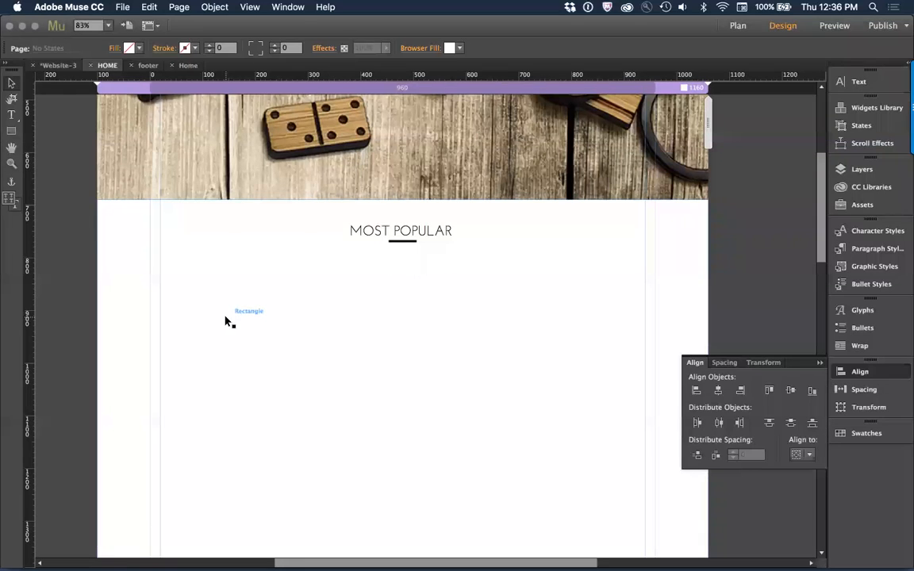
key("super+Tab")
right_click(163, 229)
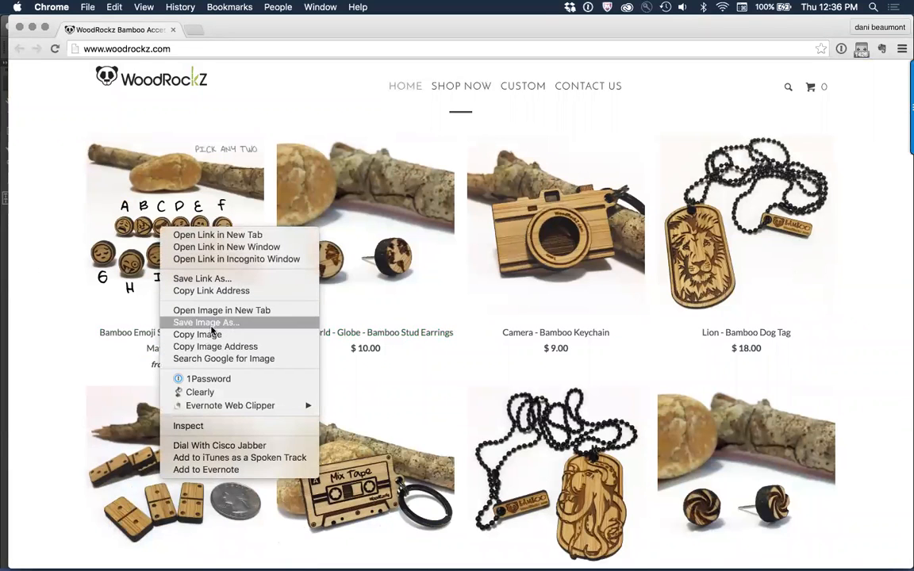
left_click(56, 297)
key("super+Tab")
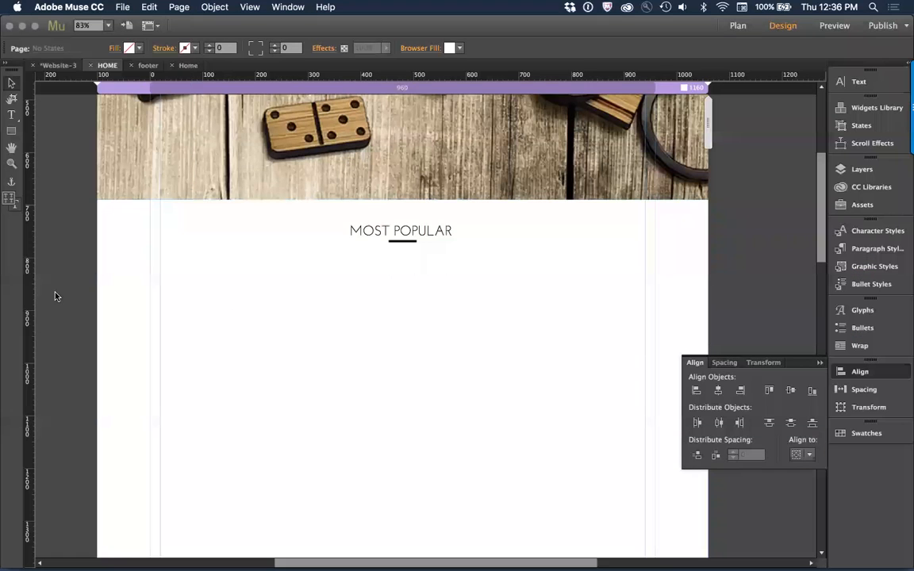
left_click(220, 316)
key("super+v")
key("super+z")
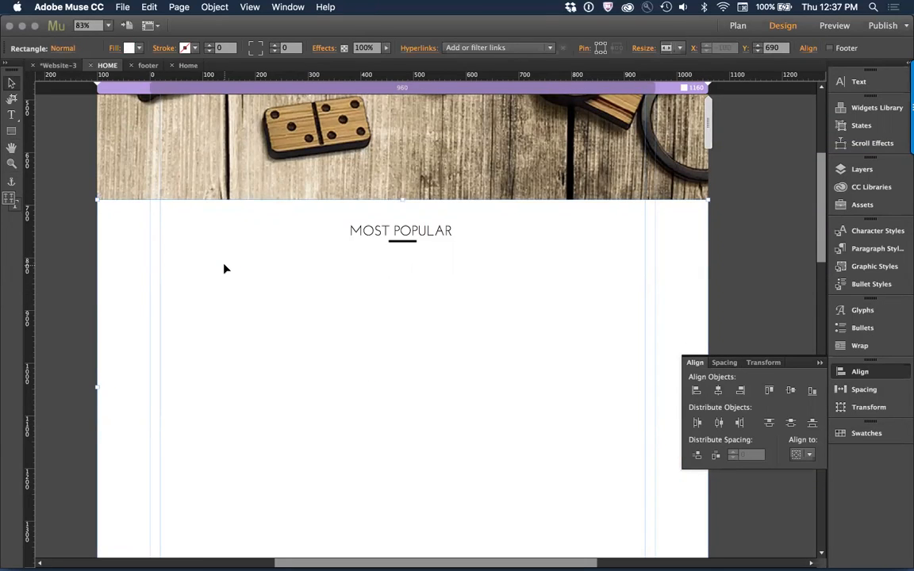
Step: Paste the emoji earrings photo into the MOST POPULAR section, scale it down to a thumbnail and place it near the section's left edge
key("super+minus")
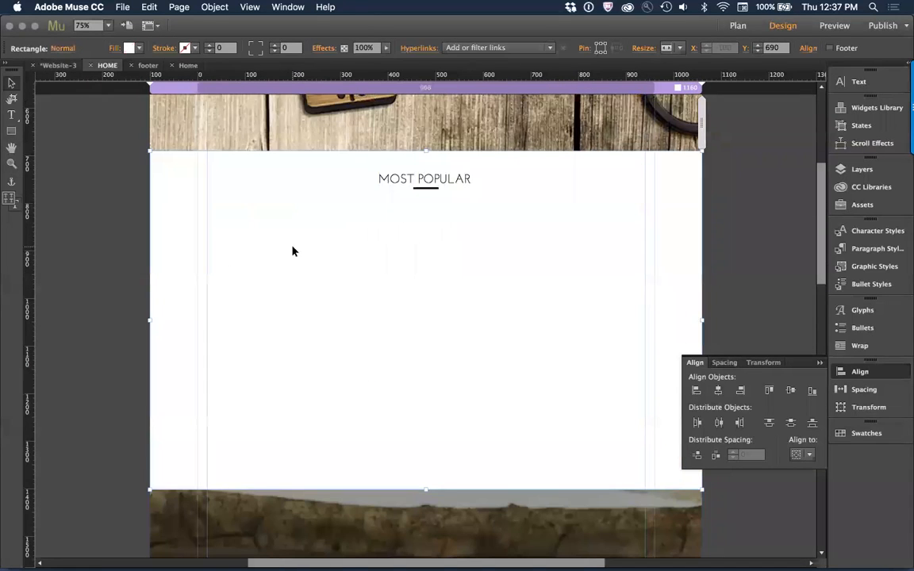
key("super+v")
left_click_drag(206, 164, 241, 242)
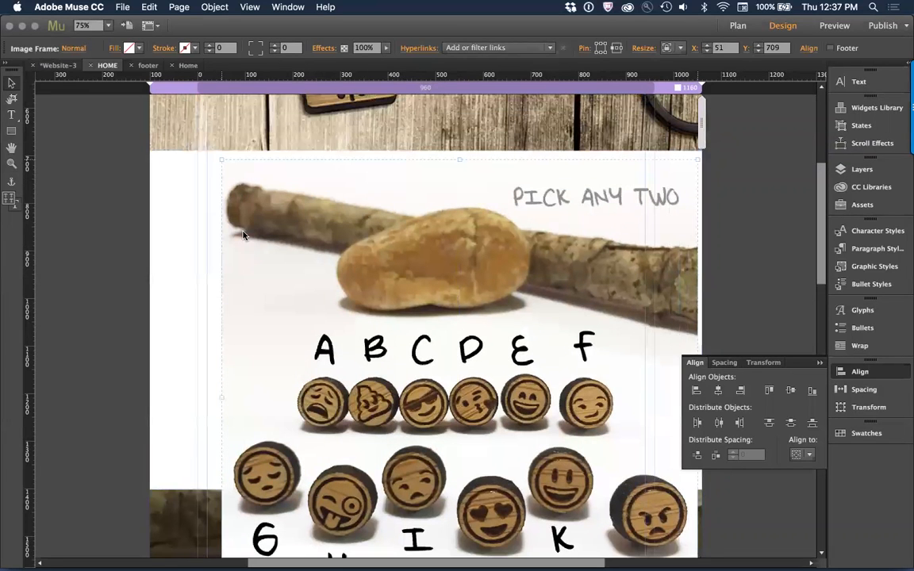
left_click_drag(222, 161, 405, 377)
left_click_drag(517, 431, 272, 245)
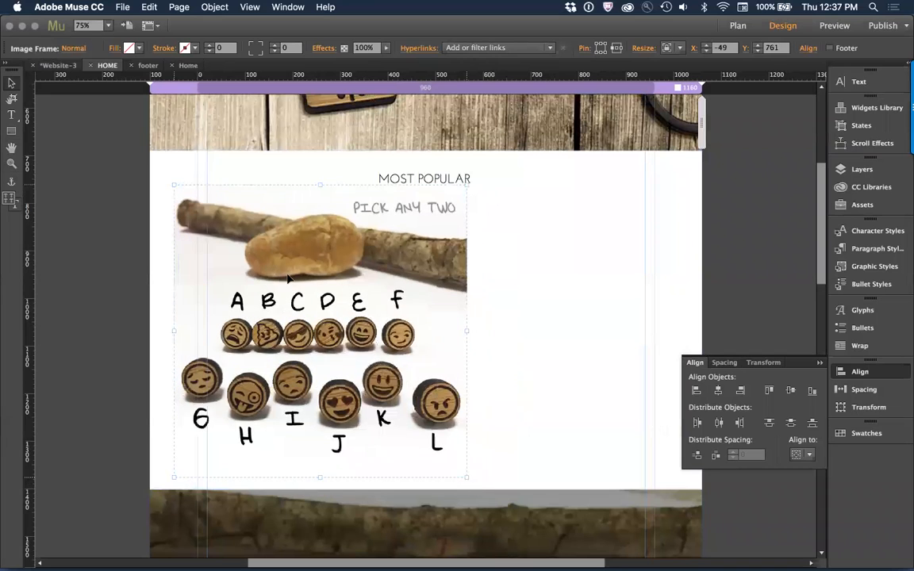
left_click_drag(466, 477, 271, 246)
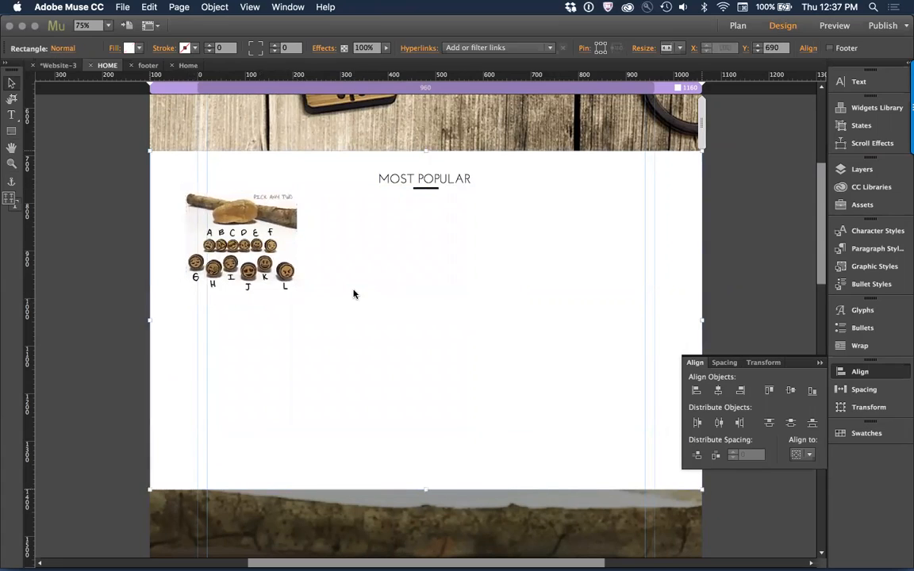
Step: Bring the live site's MOST POPULAR product row into view in Chrome and set the Snagit capture delay to 1 second
key("super+Tab")
scroll(490, 333, "down", 2)
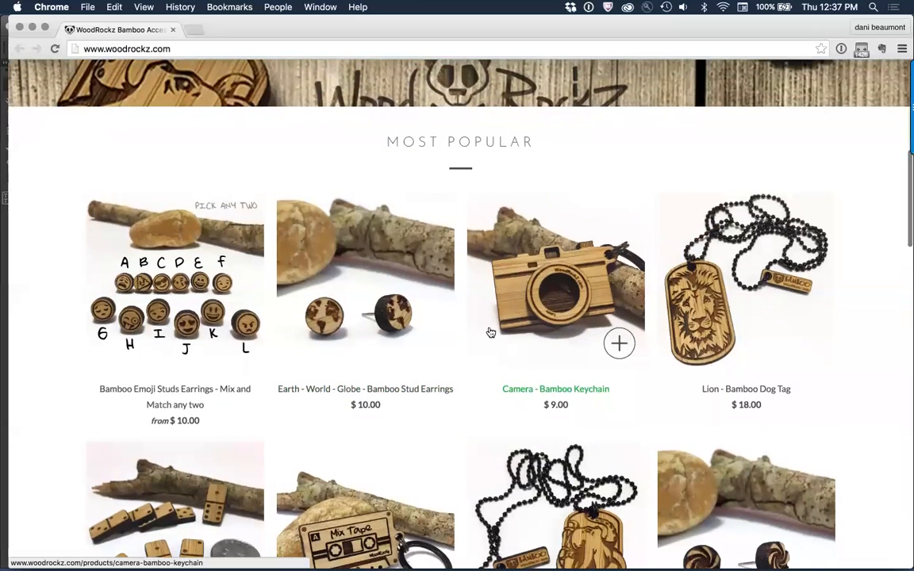
scroll(490, 332, "up", 2)
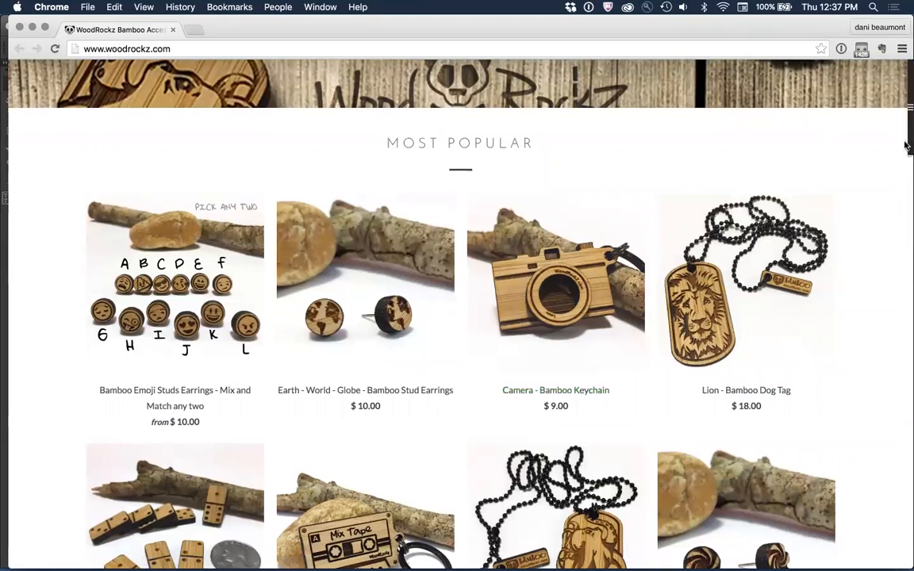
mouse_move(906, 140)
left_click(896, 75)
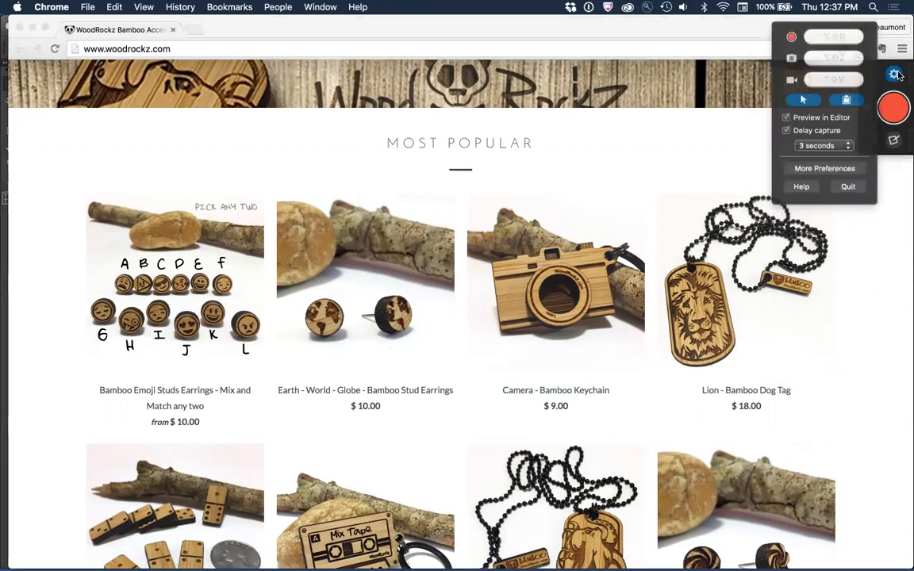
left_click(844, 146)
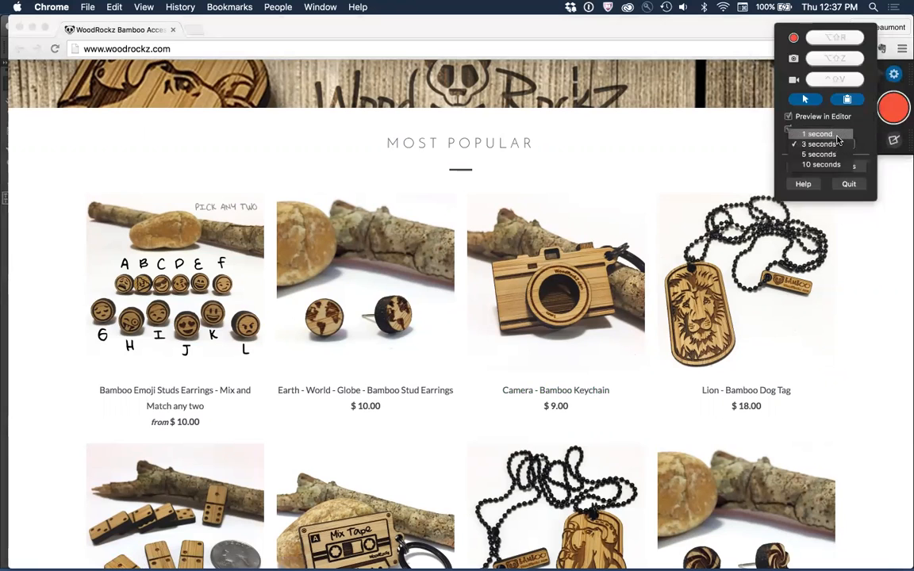
left_click(837, 136)
Step: Capture an area of about 1060 by 494 px around the site's MOST POPULAR products, copy the capture and return to Muse
left_click(894, 109)
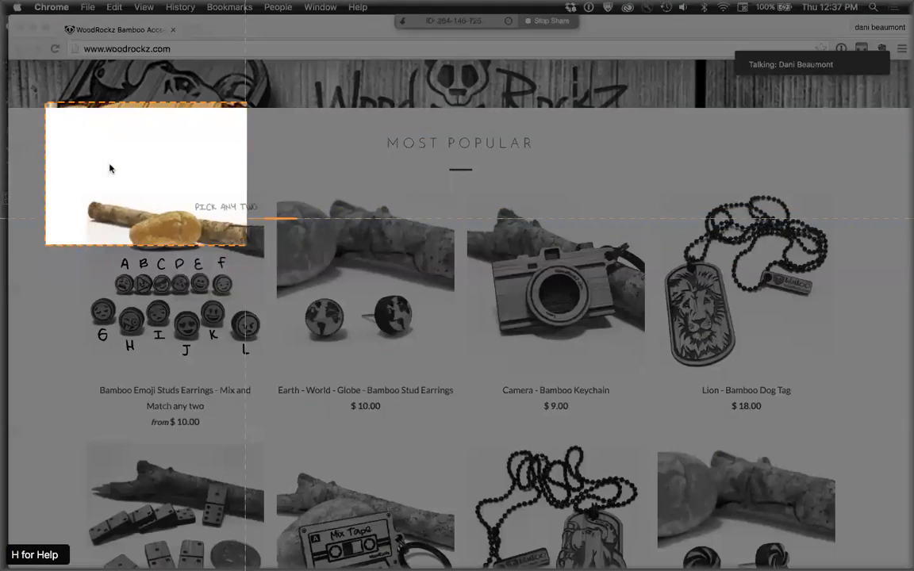
left_click_drag(247, 219, 719, 417)
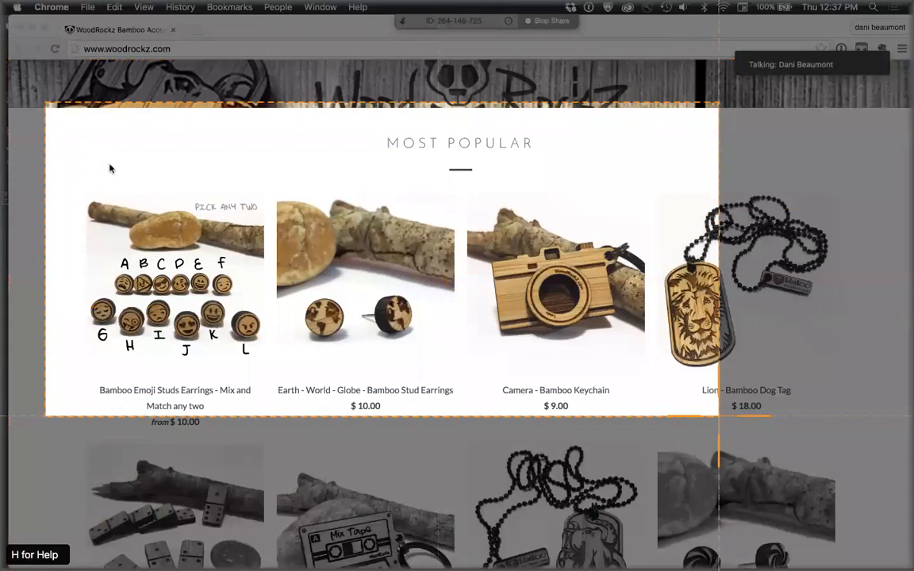
left_click(255, 447)
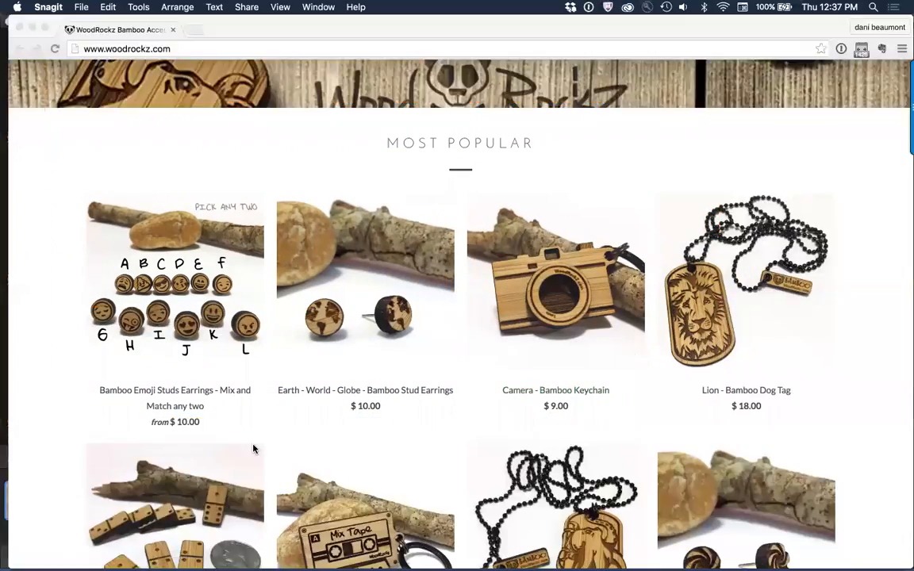
key("super+c")
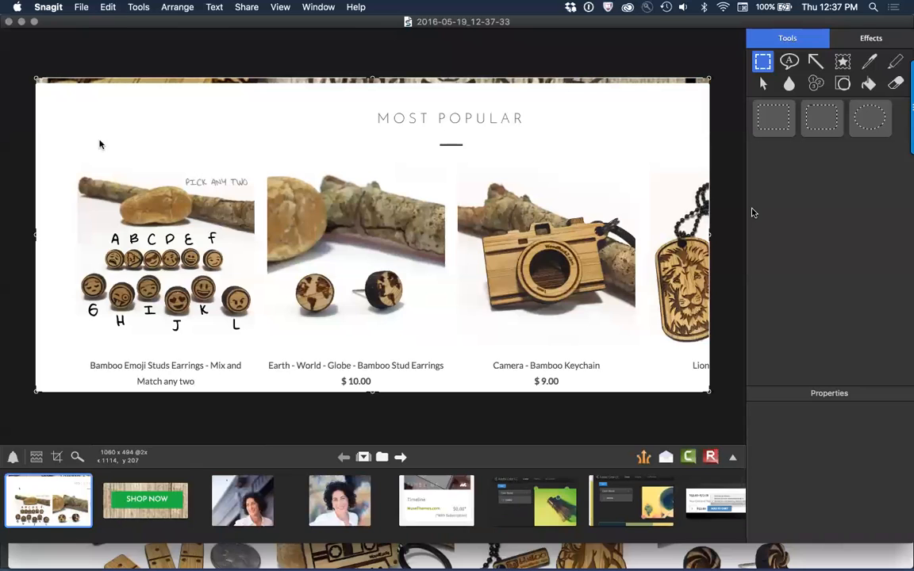
key("super+Tab")
key("super+Tab")
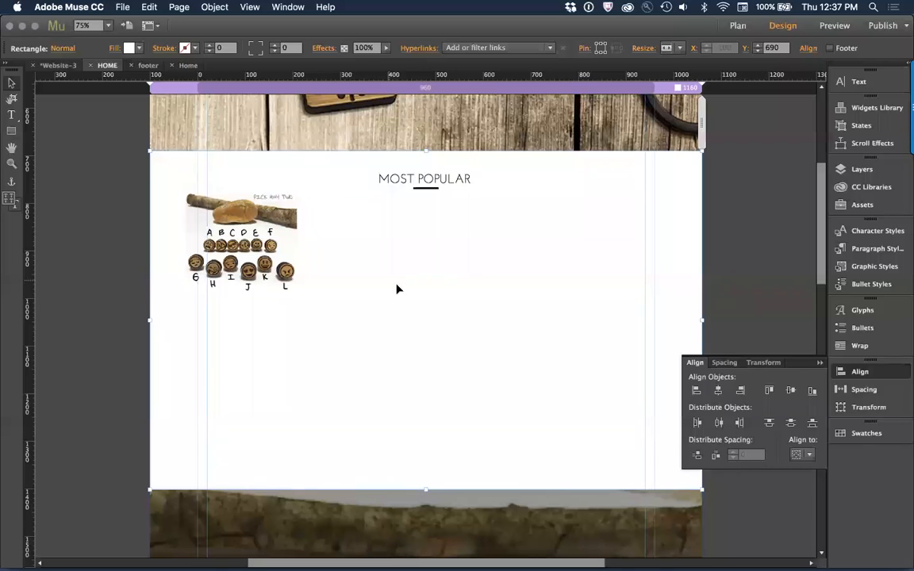
Step: Paste the capture below the MOST POPULAR divider as a size reference, and move the emoji thumbnail off the page and cut it
key("super+v")
left_click_drag(396, 347, 419, 439)
left_click(259, 248)
left_click_drag(260, 249, 117, 383)
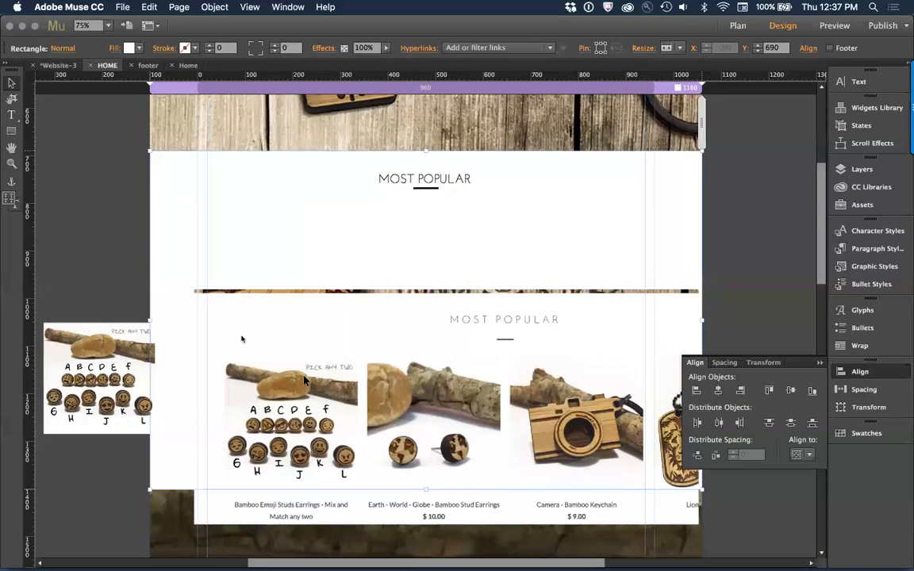
left_click(96, 349)
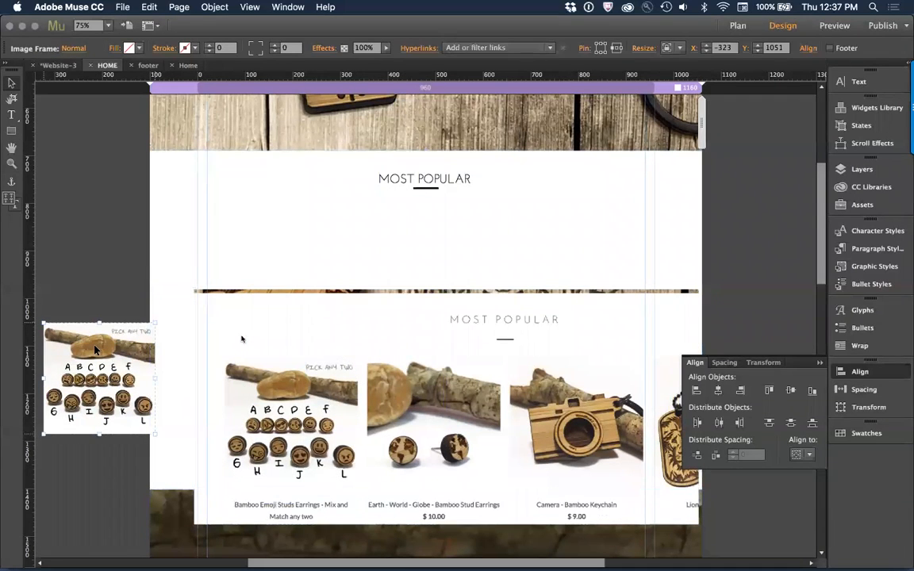
key("super+x")
left_click(249, 366)
key("super+v")
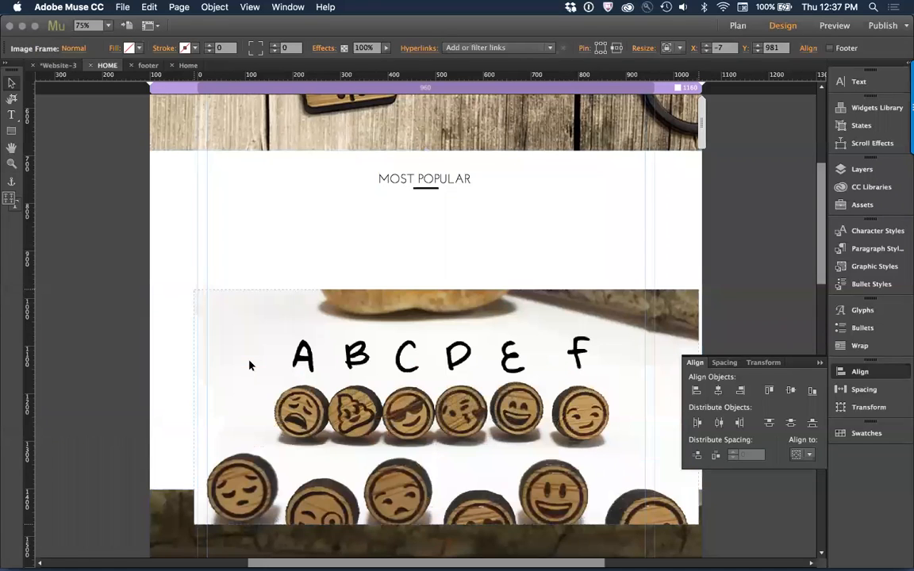
right_click(368, 354)
left_click(366, 341)
left_click_drag(279, 343, 318, 263)
left_click(184, 292)
key("super+z")
key("super+z")
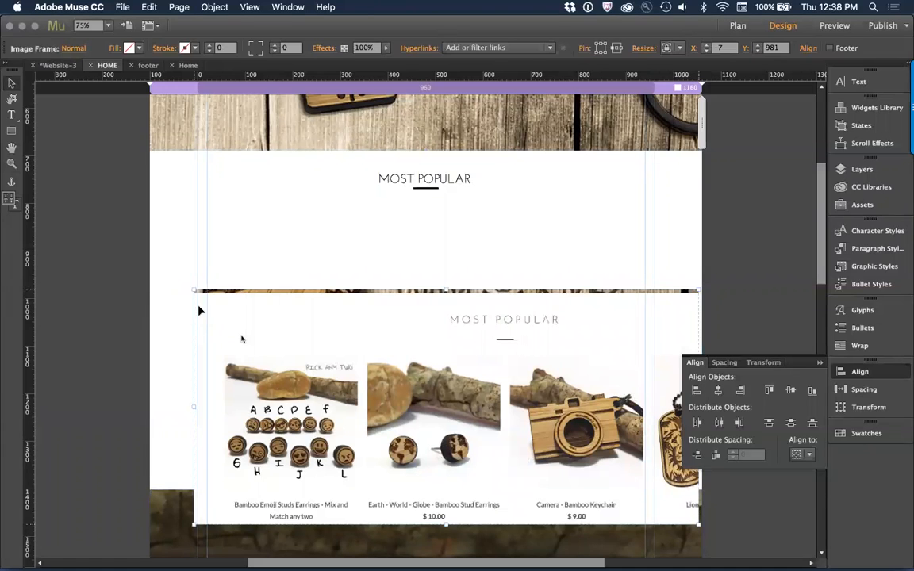
Step: Move the reference capture to X -100, Y 868, and paste the emoji thumbnail over the matching product photo in it
left_click_drag(242, 340, 198, 285)
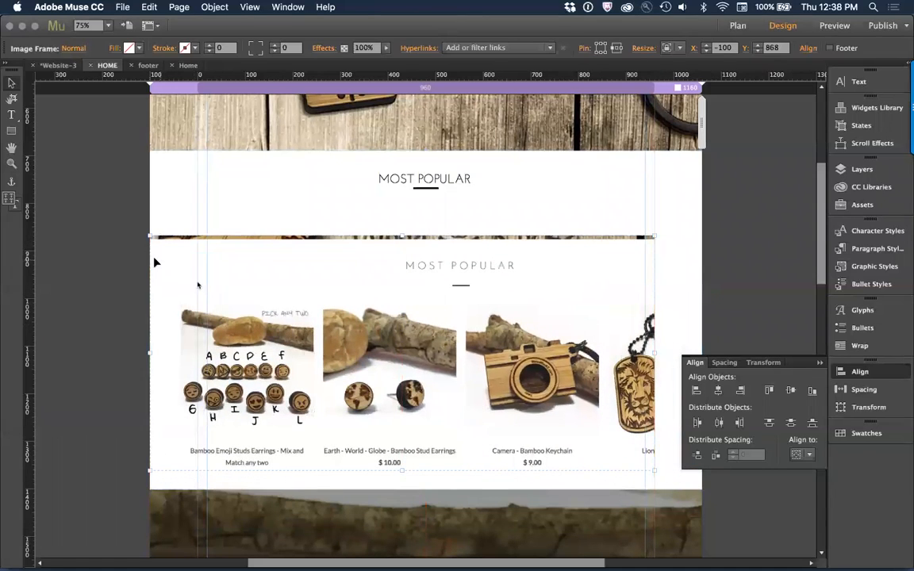
left_click(92, 272)
key("super+v")
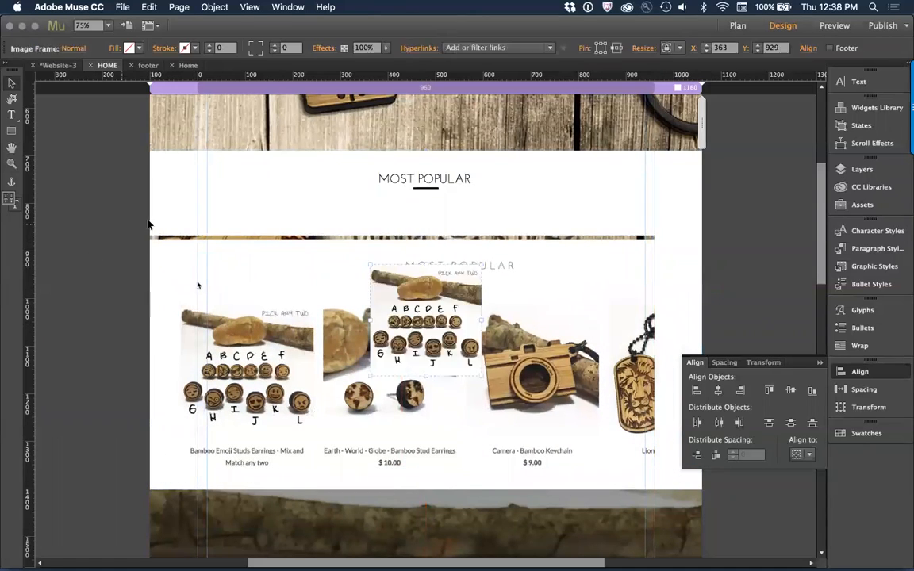
left_click_drag(412, 302, 196, 347)
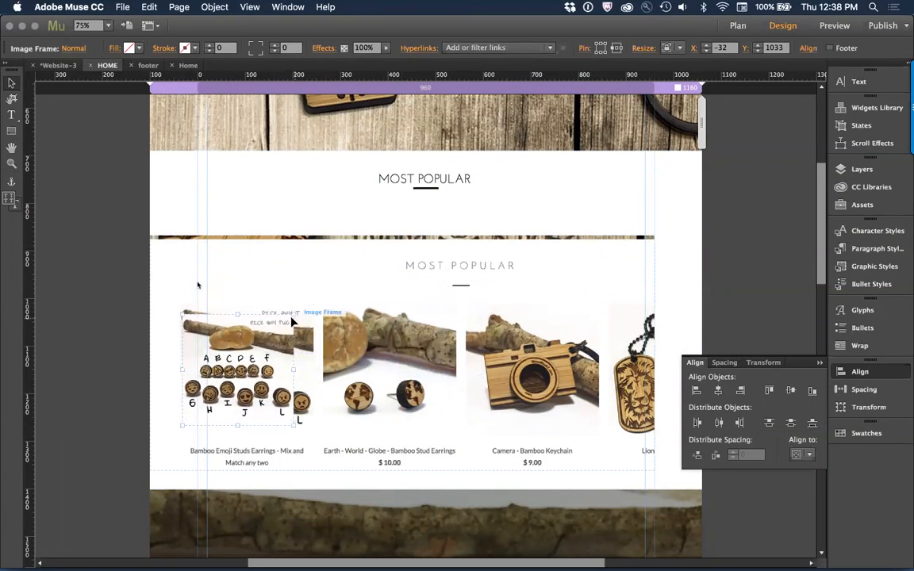
Step: Enlarge the emoji image to match the photo width in the reference capture, and set its size to 275 by 275 px
left_click_drag(303, 305, 315, 296)
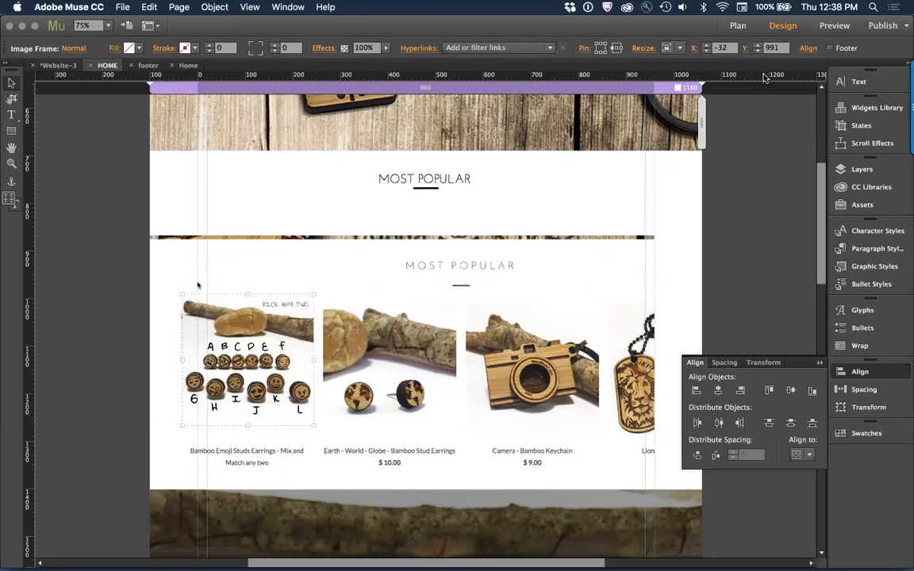
left_click(696, 52)
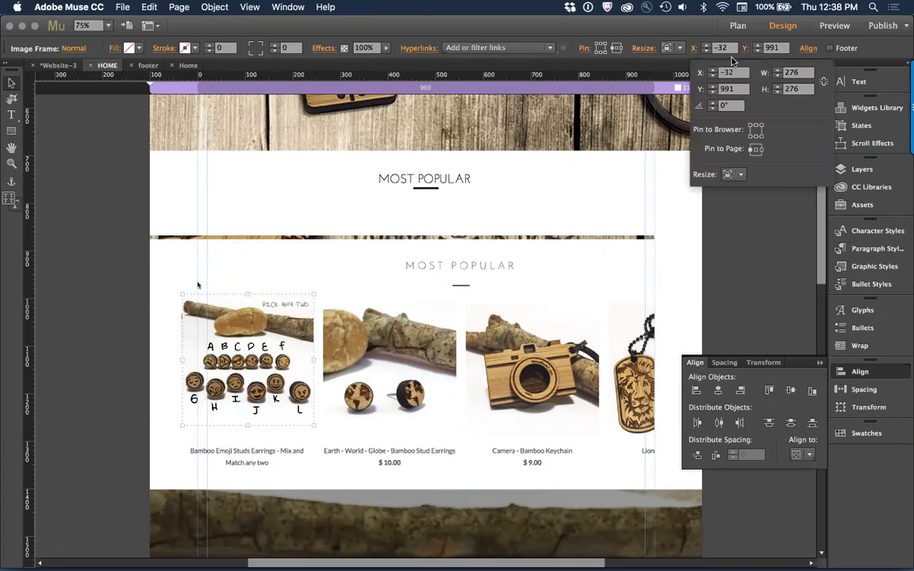
left_click(792, 73)
type("275")
key("Tab")
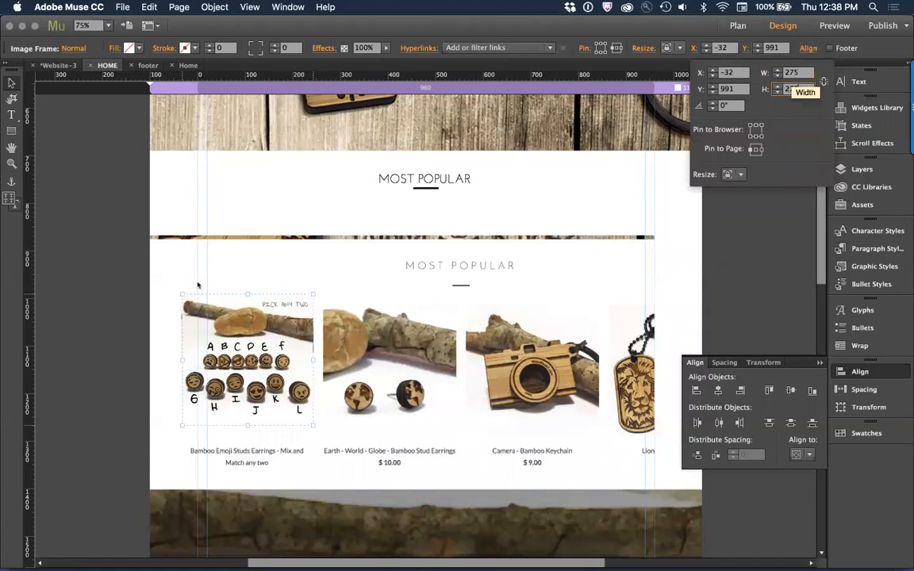
left_click(105, 248)
Step: Delete the reference capture and move the emoji image up to about X -65, Y 835 below the heading
left_click(522, 328)
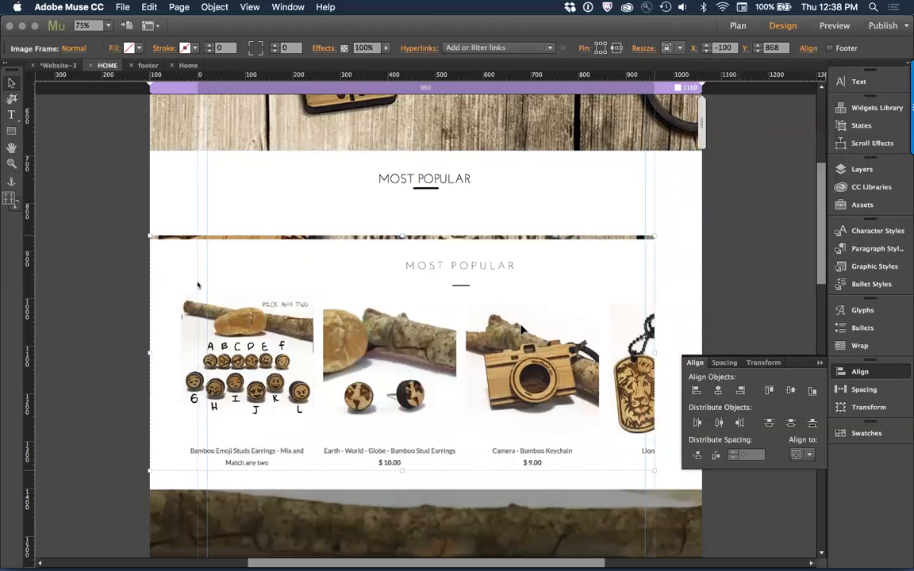
key("Delete")
left_click_drag(227, 329, 217, 261)
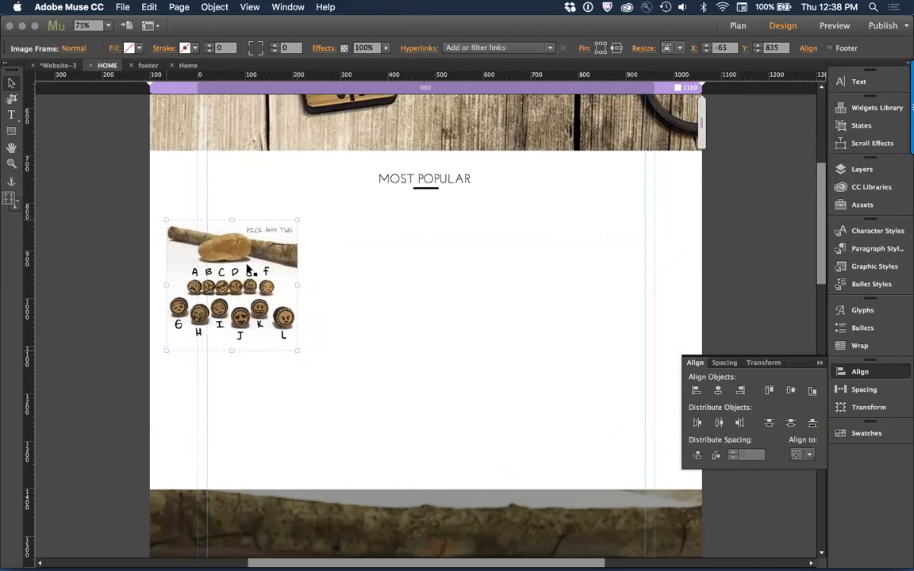
Step: Duplicate the emoji image to its right at about X 231, level with the original
left_click(351, 273)
left_click(204, 273)
left_click_drag(204, 272, 350, 273)
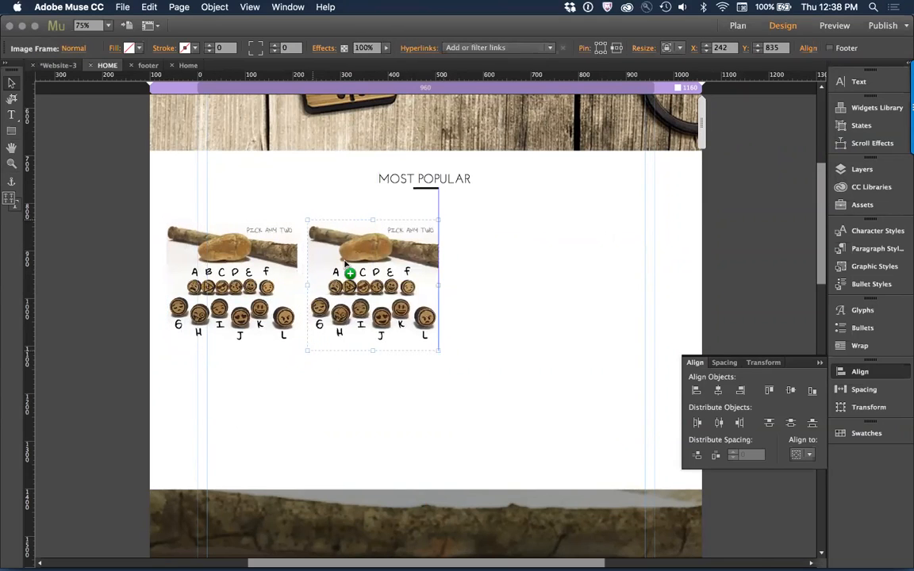
left_click(516, 292)
Step: Delete the picture inside the duplicated image frame, keeping the empty 275 by 275 px frame
left_click(379, 288)
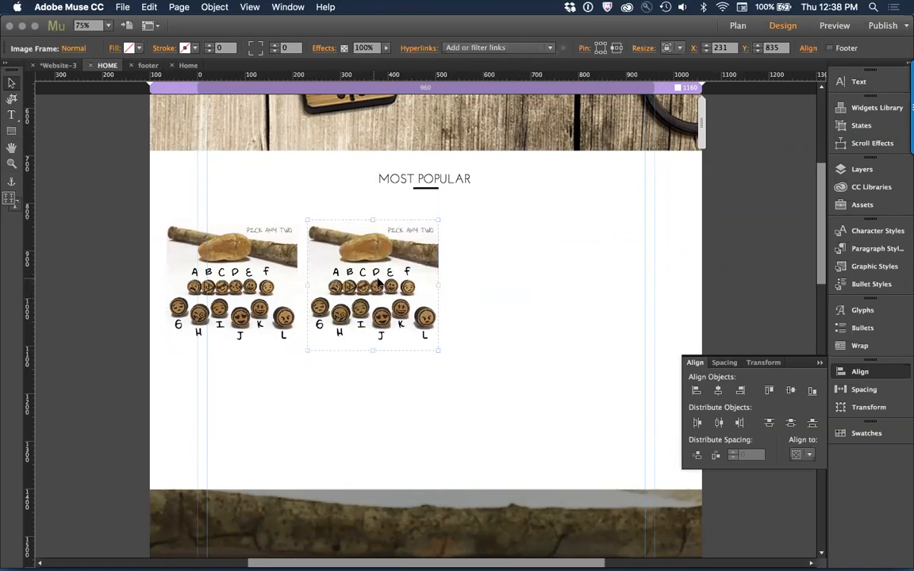
left_click(382, 277)
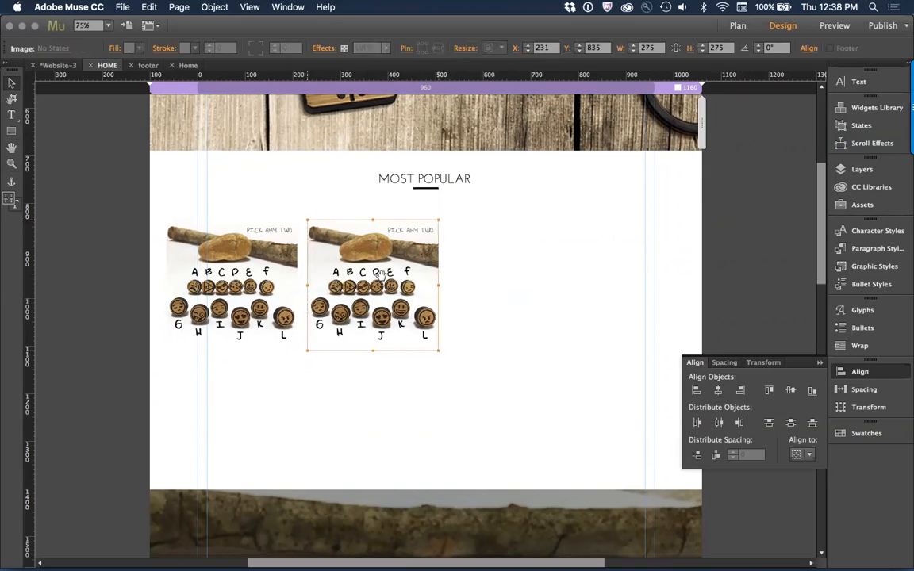
key("Delete")
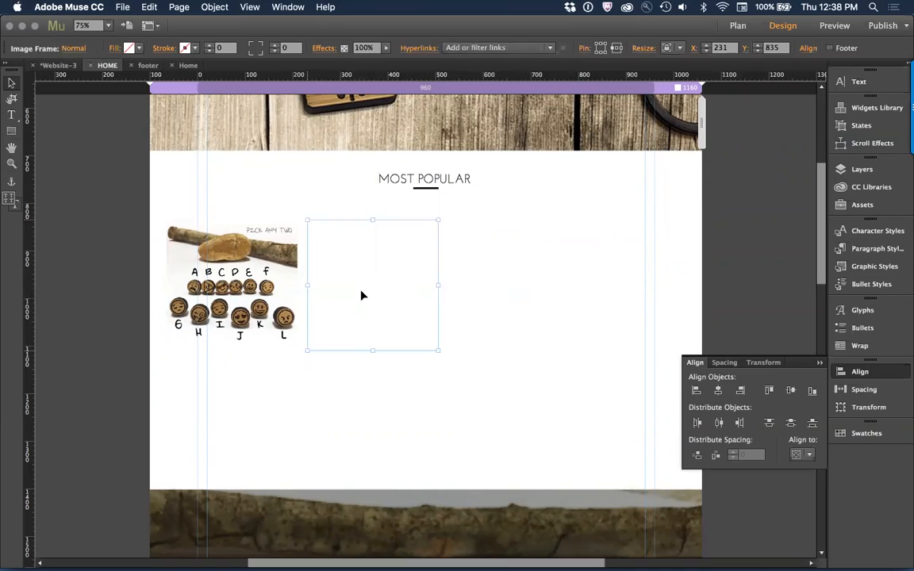
Step: Delete the empty image frame beside the emoji image
left_click_drag(400, 291, 477, 289)
key("Delete")
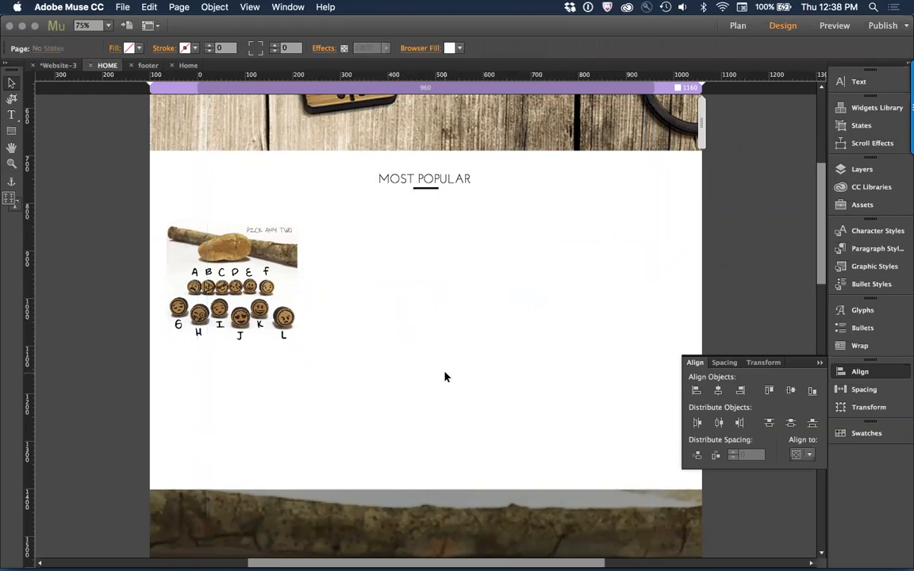
left_click(358, 328)
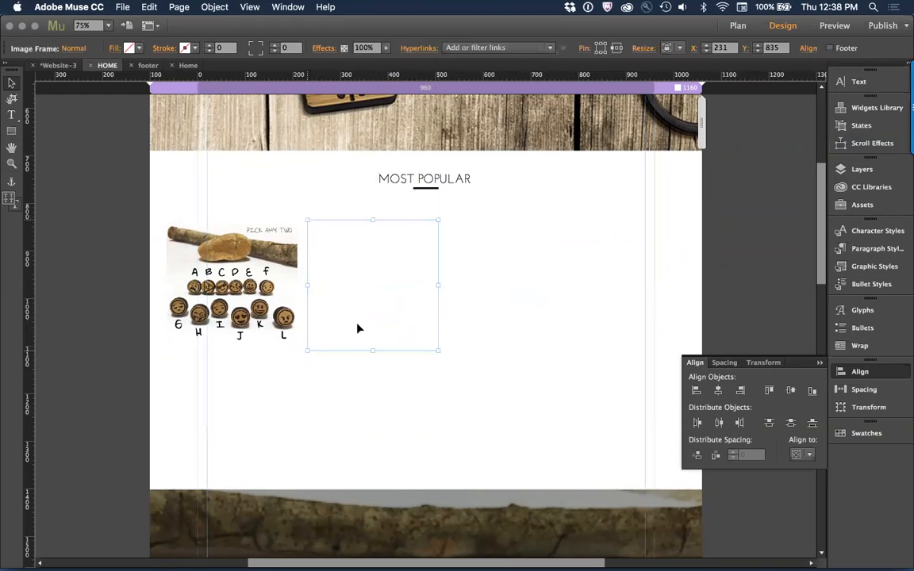
left_click(214, 296)
left_click_drag(214, 296, 365, 295)
Step: Check the MOST POPULAR product row on the WoodRockz site in Chrome, return to Adobe Muse, and duplicate the emoji image to its right
key("super+Tab")
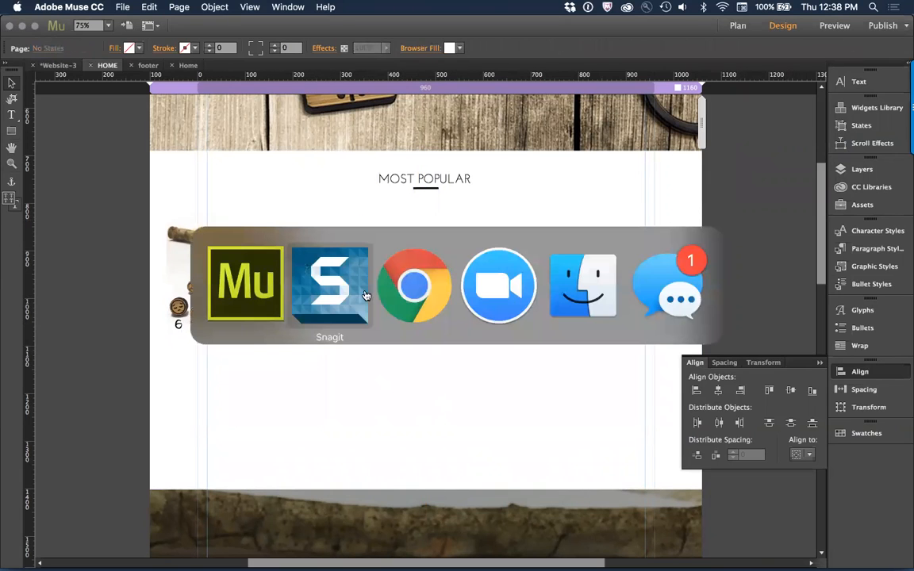
key("super+Tab")
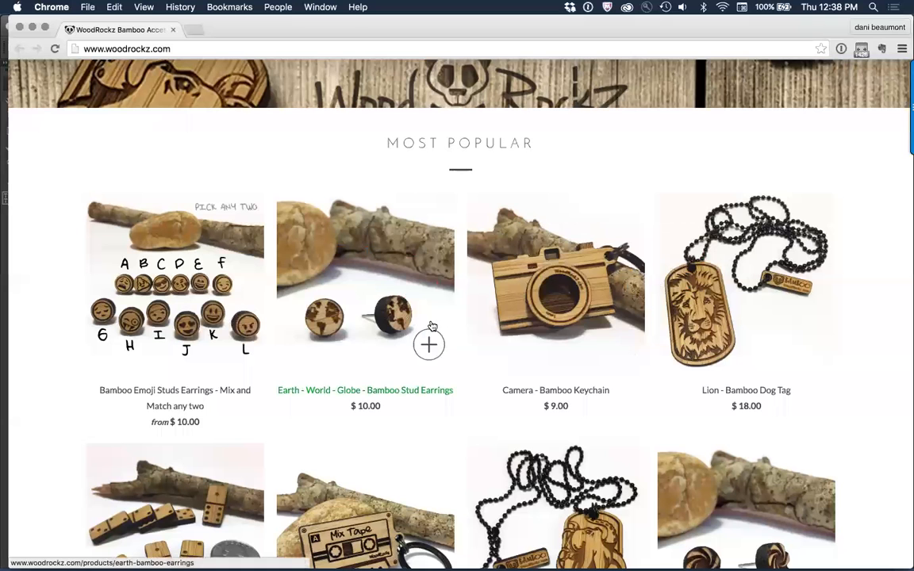
key("super+Tab")
left_click(252, 307)
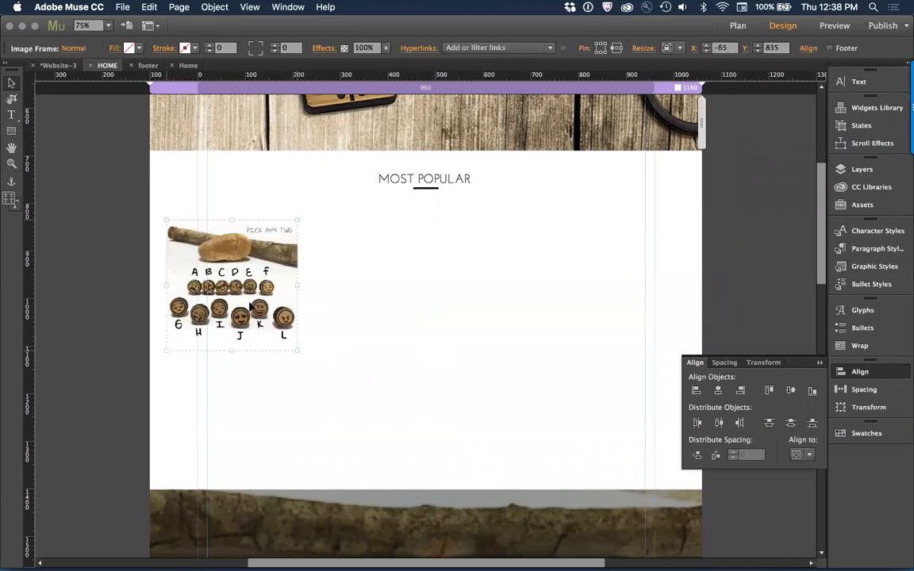
left_click_drag(301, 308, 400, 316)
left_click(198, 400)
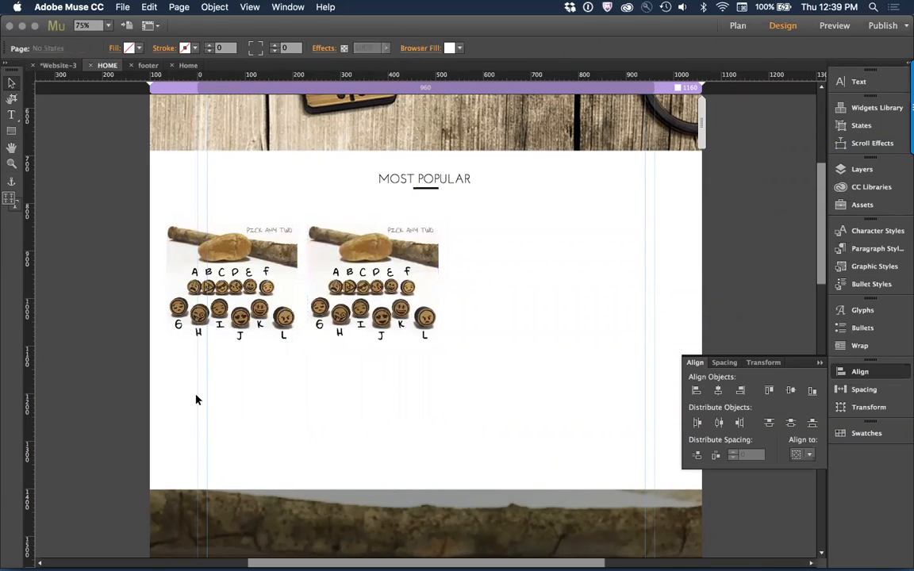
right_click(197, 400)
left_click(80, 410)
scroll(626, 326, "down", 5)
scroll(627, 325, "up", 5)
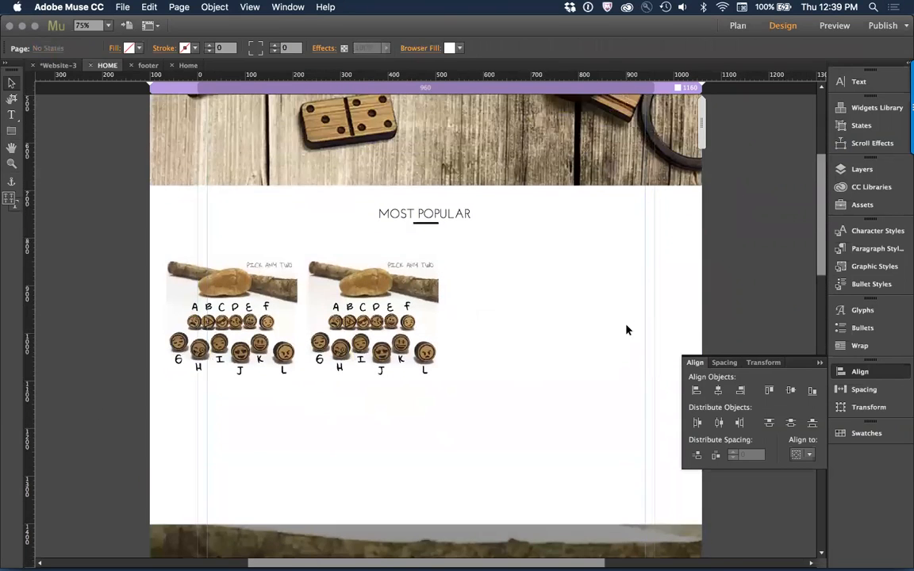
scroll(582, 271, "up", 5)
left_click(535, 241)
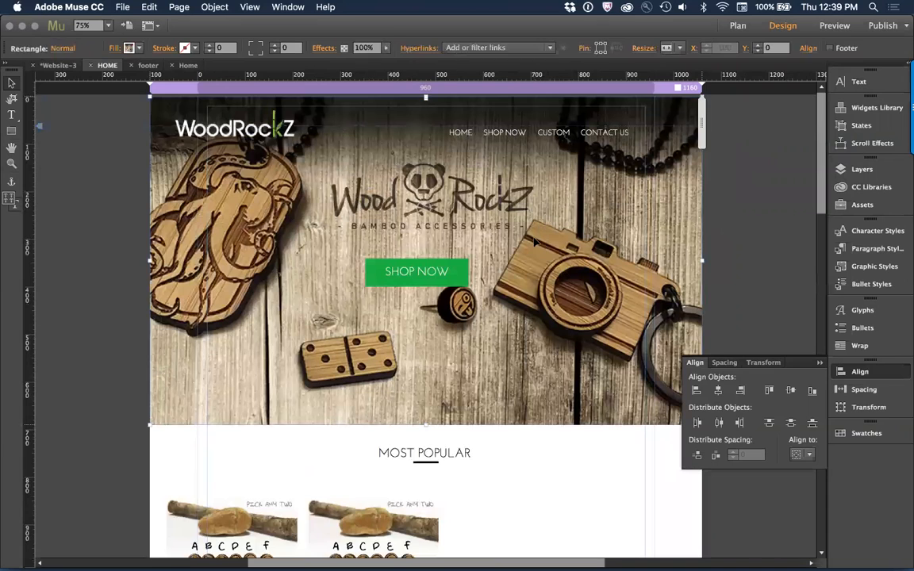
left_click(567, 476)
scroll(568, 476, "down", 3)
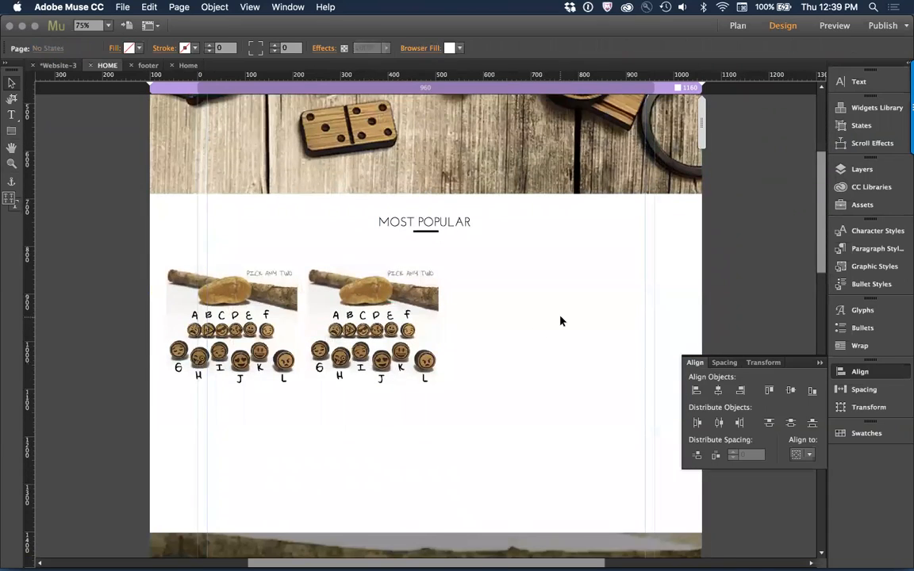
Step: Duplicate both emoji images together to the right, with the copies starting at about X 528, Y 835, to form a row of four
key("super+minus")
key("super+minus")
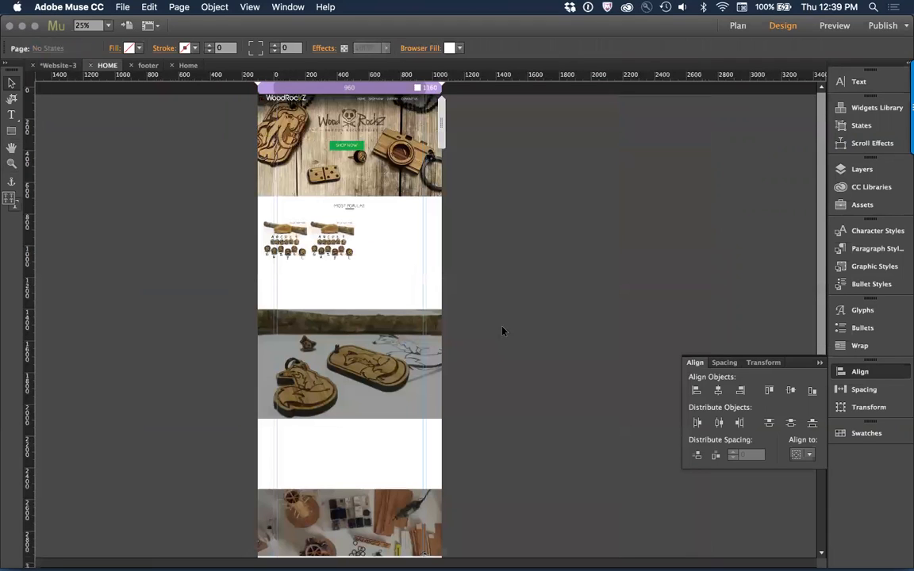
left_click(349, 472)
left_click_drag(350, 473, 350, 311)
left_click(307, 226)
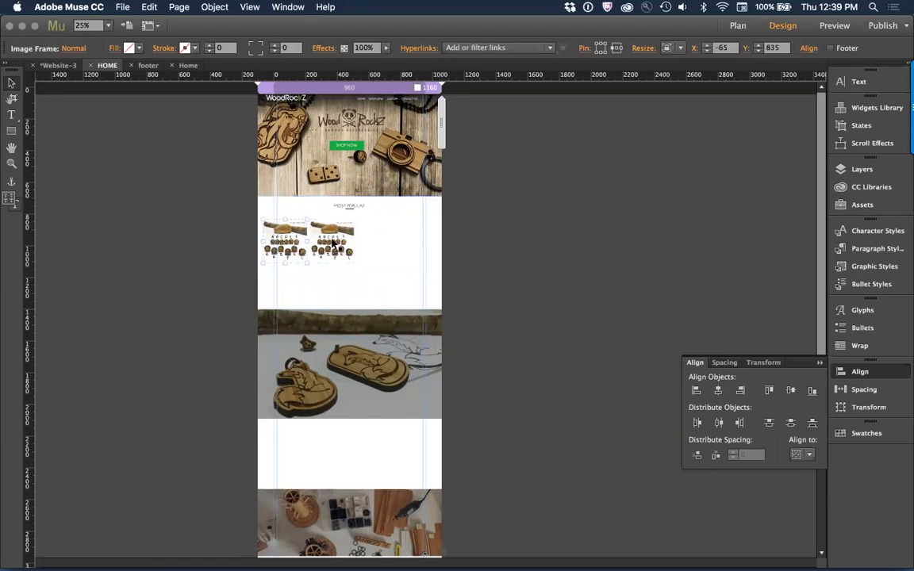
left_click_drag(337, 245, 428, 242)
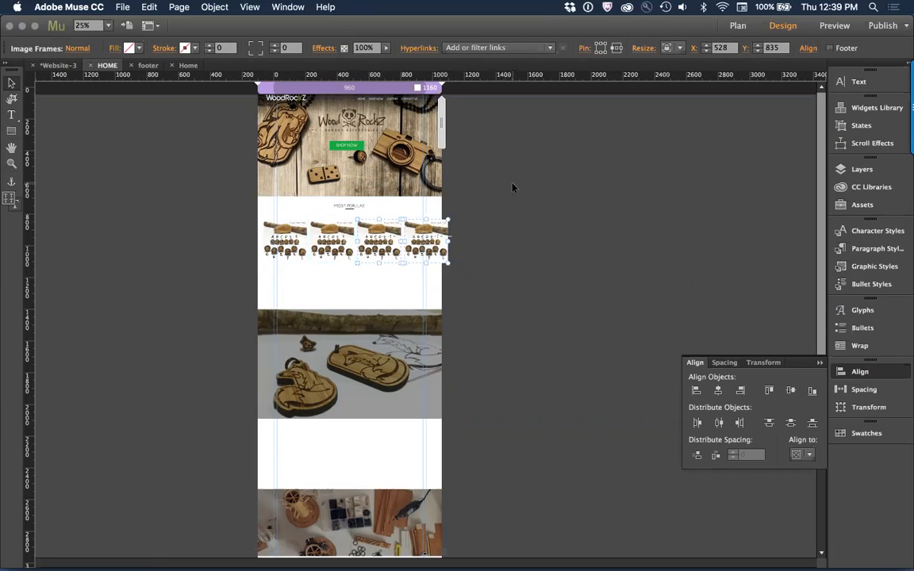
Step: Set the maximum page width to 1400 in the site properties
left_click(117, 7)
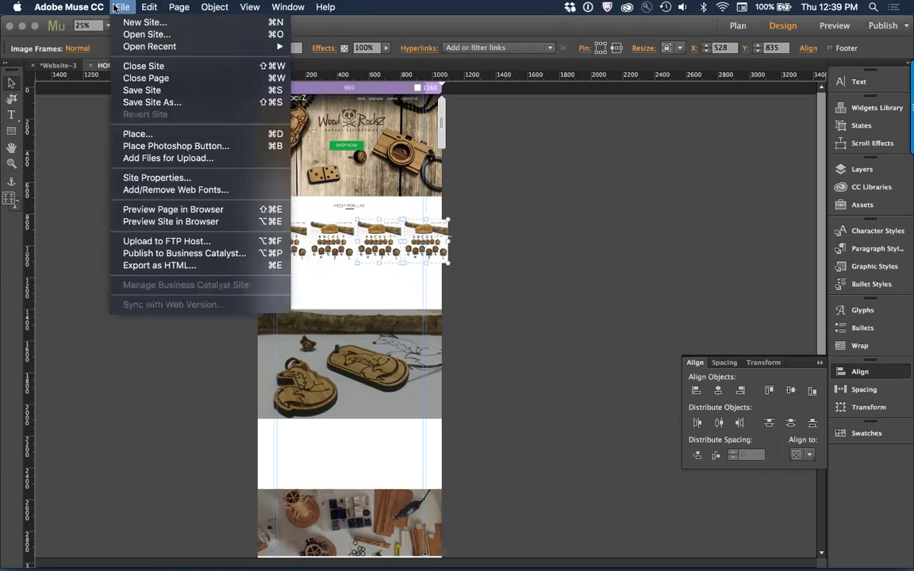
left_click(163, 181)
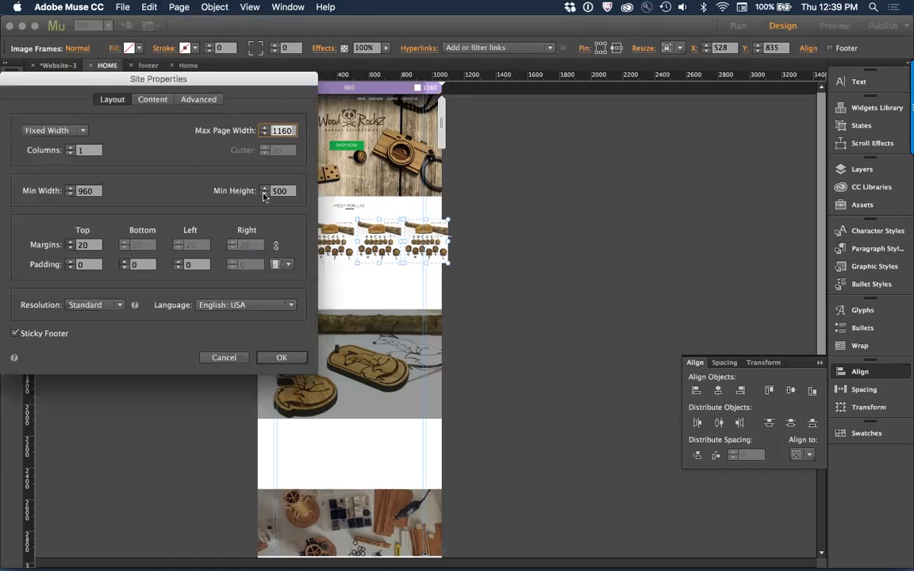
type("1400")
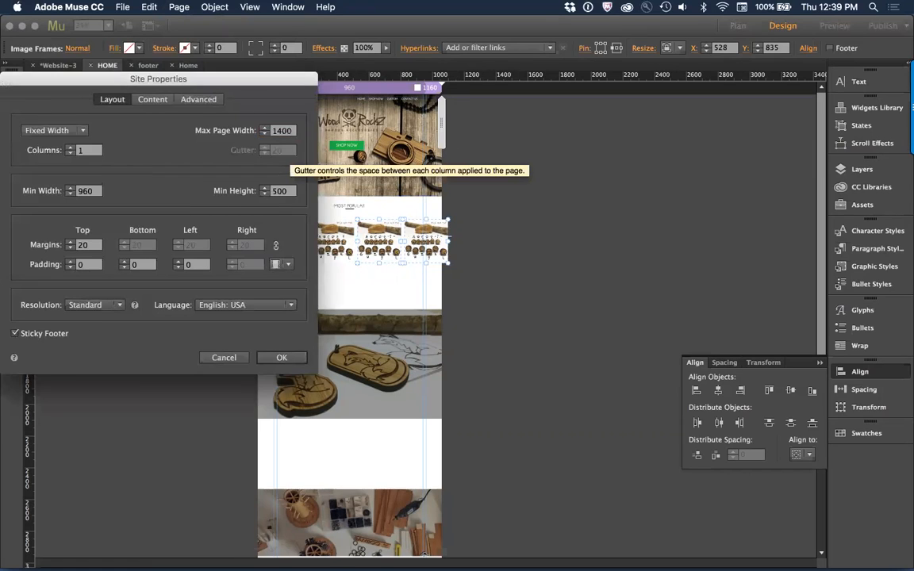
key("Return")
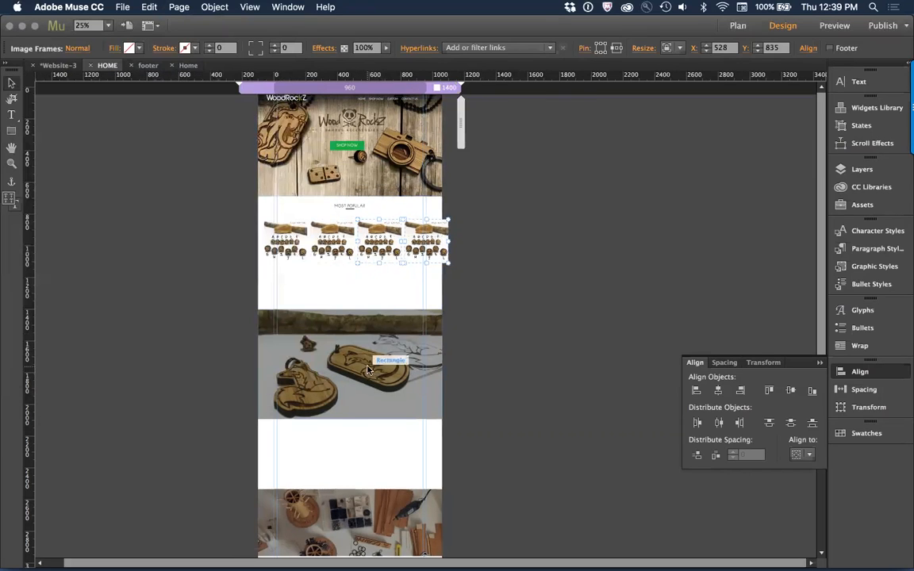
Step: Examine the layout page properties of the footer and Home masters in Plan view, and reopen the HOME page
key("super+m")
right_click(123, 485)
left_click(163, 523)
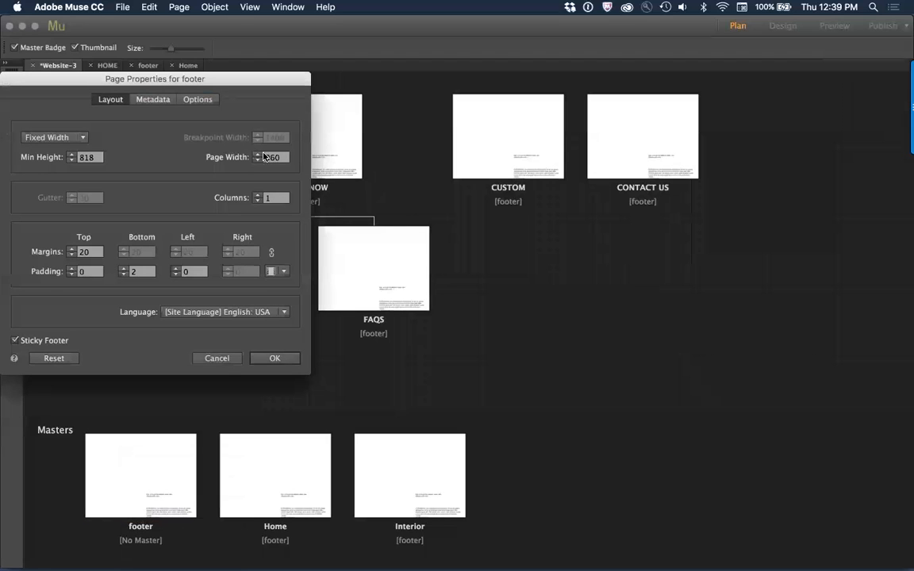
left_click(217, 359)
right_click(260, 450)
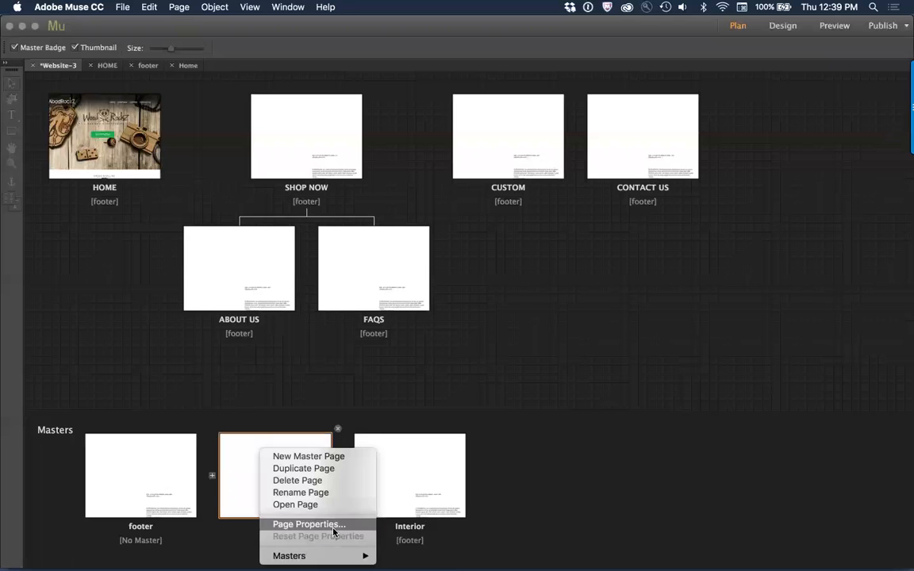
left_click(308, 524)
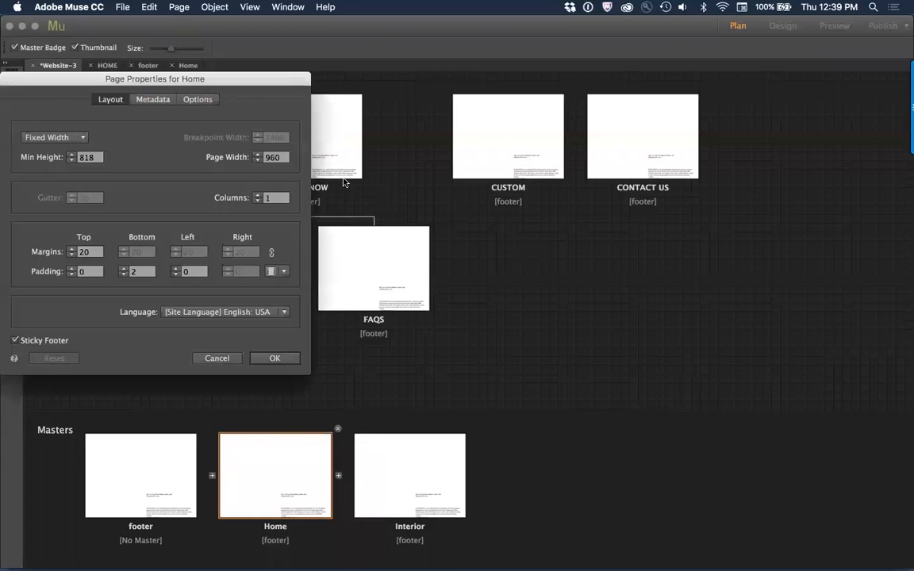
left_click(273, 359)
double_click(94, 158)
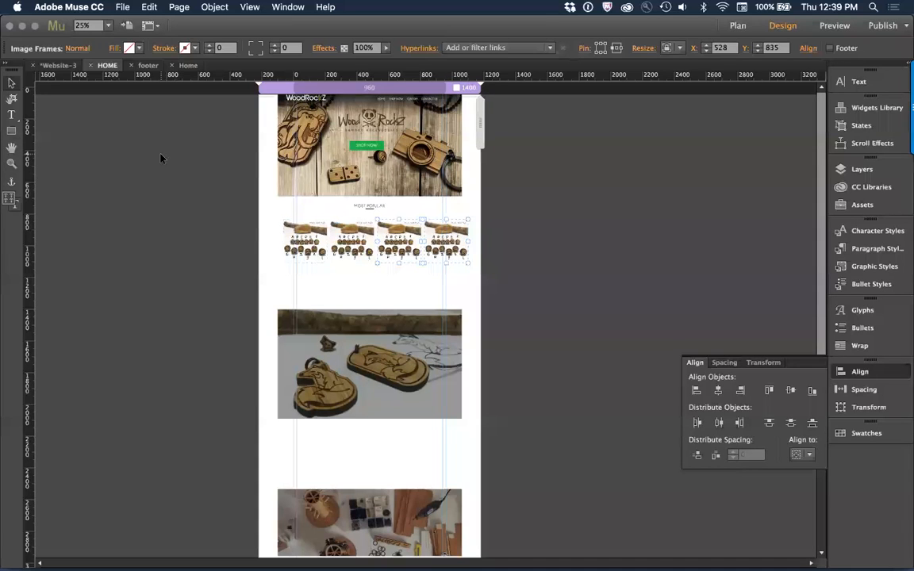
Step: Refit the three full-width photo rectangles to the wider page by switching their resize option to Responsive Width and back to Stretch to Browser Width
left_click(368, 145)
left_click(403, 355, "shift")
left_click(397, 505, "shift")
left_click(667, 49)
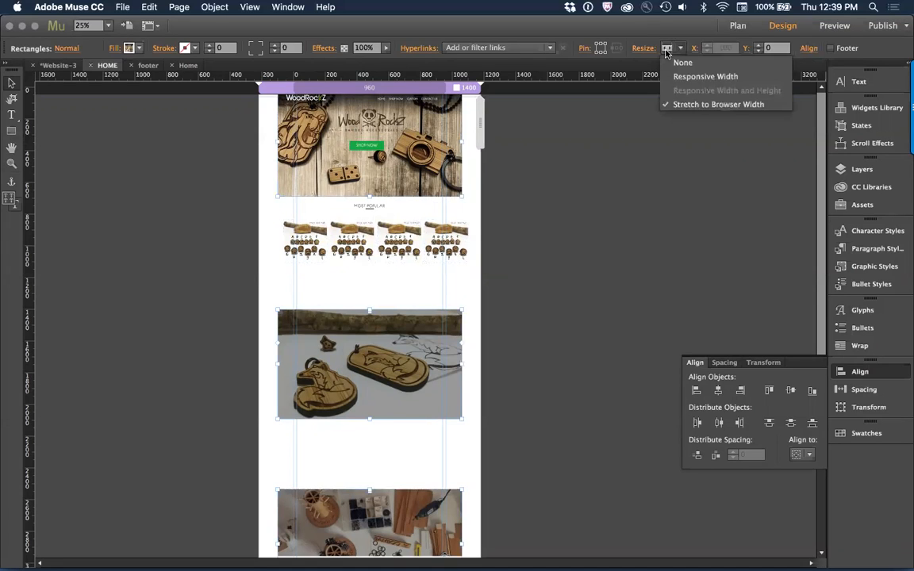
left_click(692, 104)
left_click(667, 49)
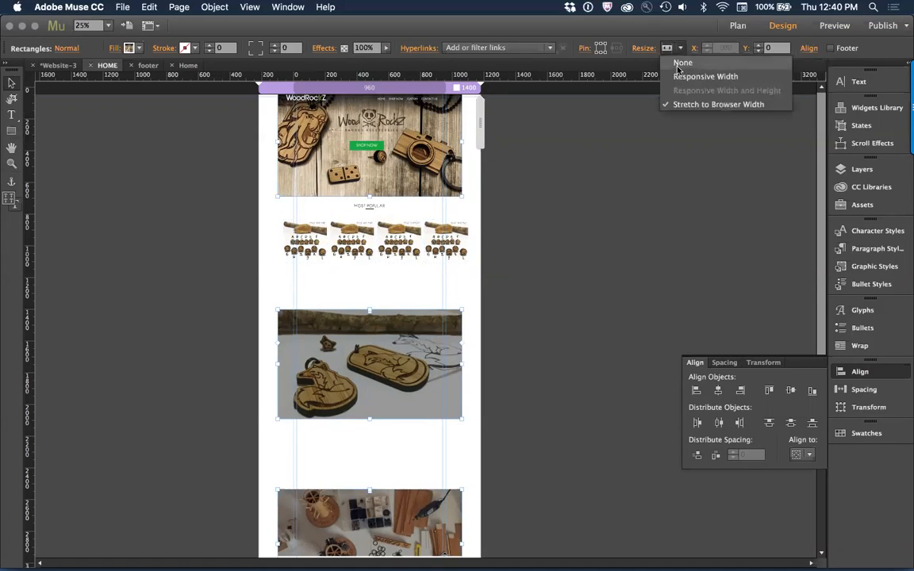
left_click(699, 77)
left_click(668, 50)
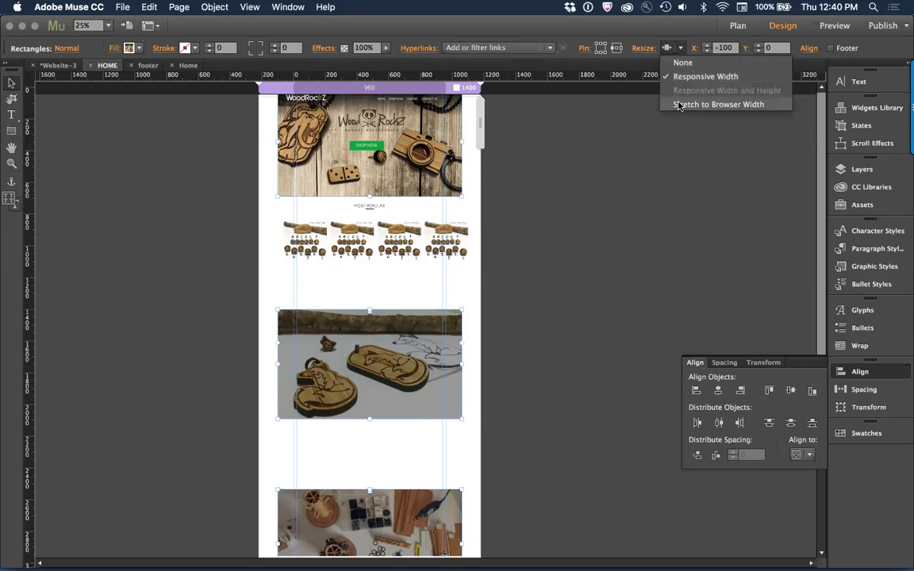
left_click(680, 105)
left_click(609, 217)
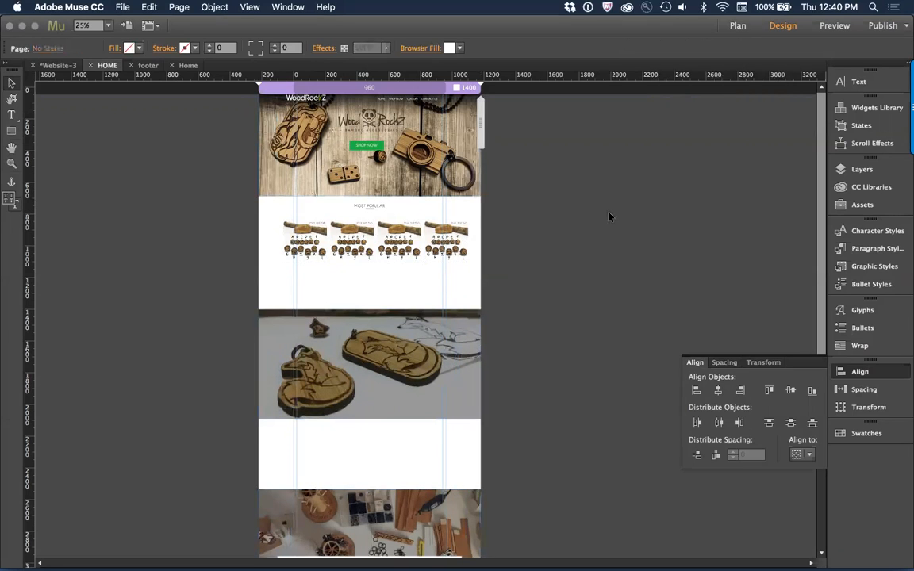
Step: Move the header navigation menu right to X 659, Y 61, and shift all four product images left to about X -100, Y 848
left_click(429, 100)
left_click_drag(429, 100, 456, 100)
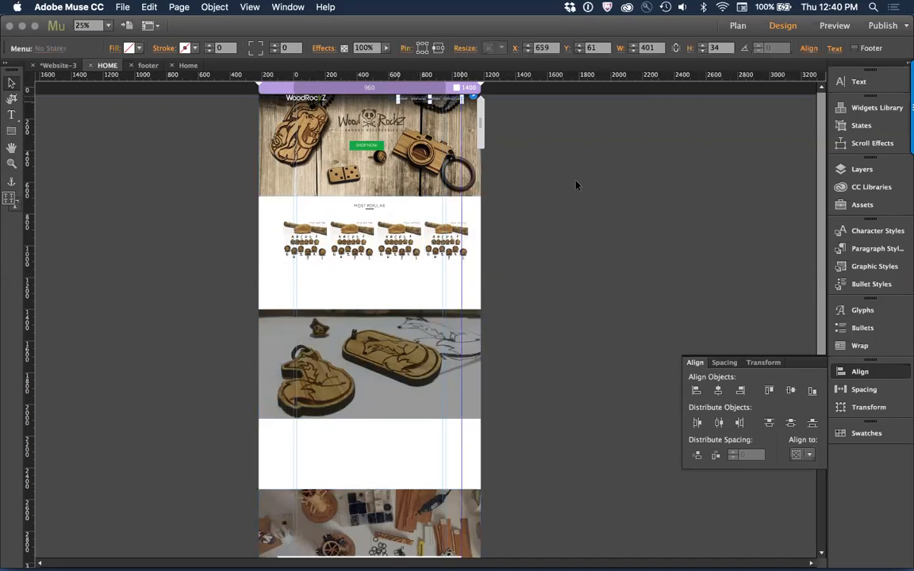
left_click(309, 244)
left_click(347, 245, "shift")
left_click(408, 247, "shift")
left_click(446, 248, "shift")
left_click_drag(446, 249, 442, 251)
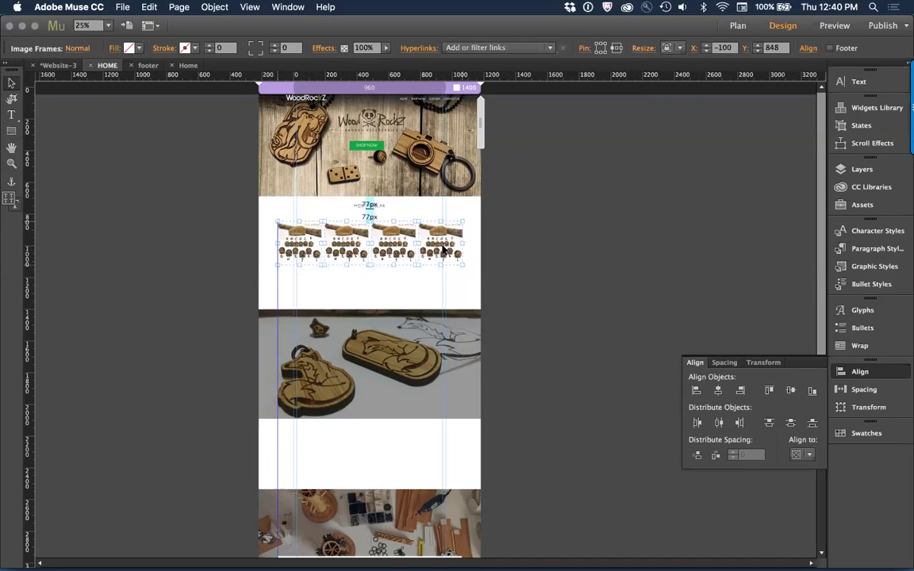
Step: Move only the fourth product image to the right, widening the gap after the third image
left_click(467, 253)
left_click(454, 252)
left_click_drag(455, 251, 468, 251)
left_click_drag(531, 255, 321, 253)
Step: Refit the white MOST POPULAR background rectangle to the page by setting its resize option to Responsive Width and back to Stretch to Browser Width
left_click(326, 296, "shift")
left_click(291, 205)
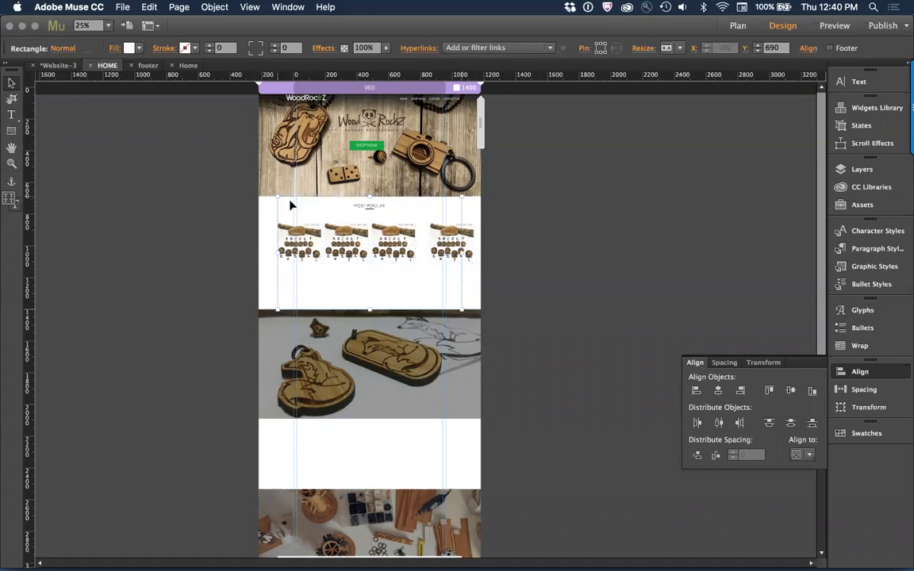
left_click(665, 53)
left_click(683, 76)
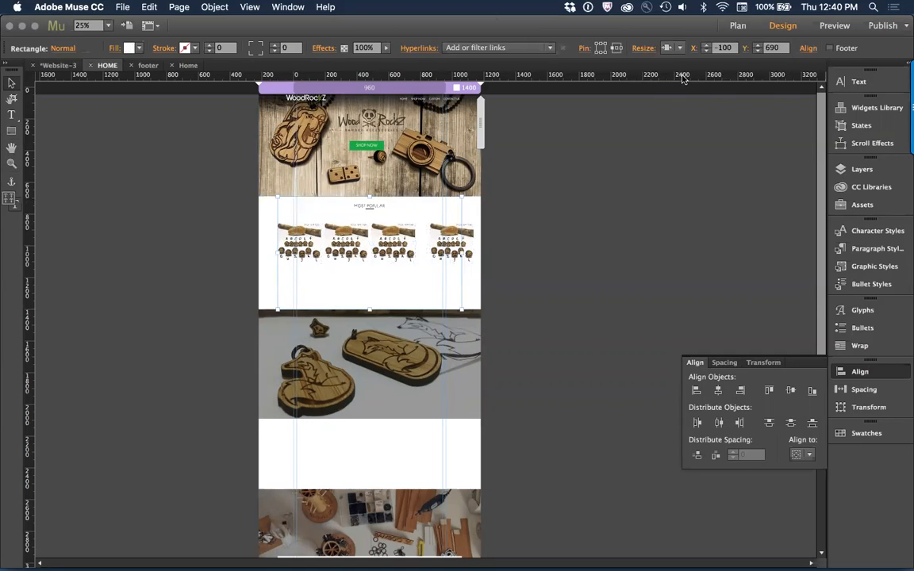
left_click(669, 53)
left_click(681, 104)
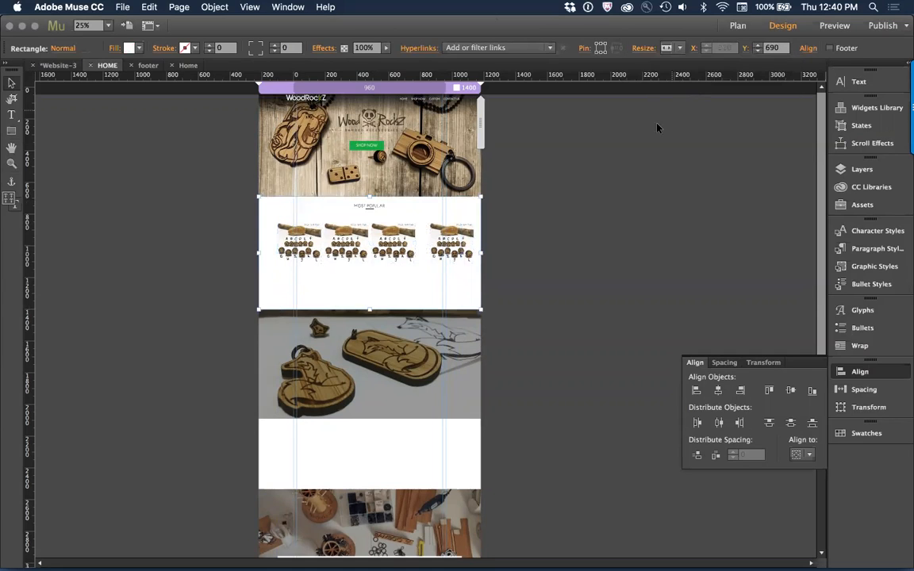
Step: Distribute the horizontal spacing between the four product images evenly and center the row on the page at about X -138, Y 848
left_click(393, 238)
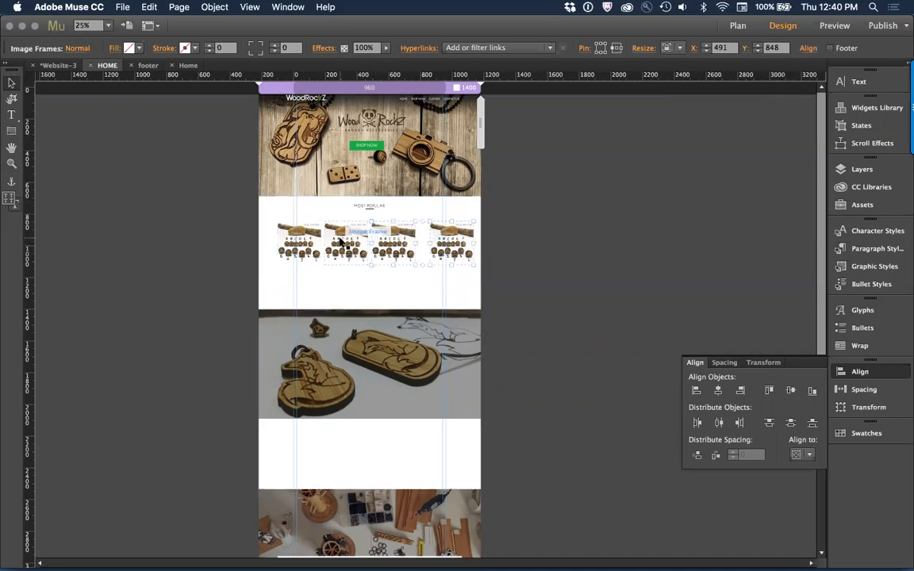
left_click(296, 242, "shift")
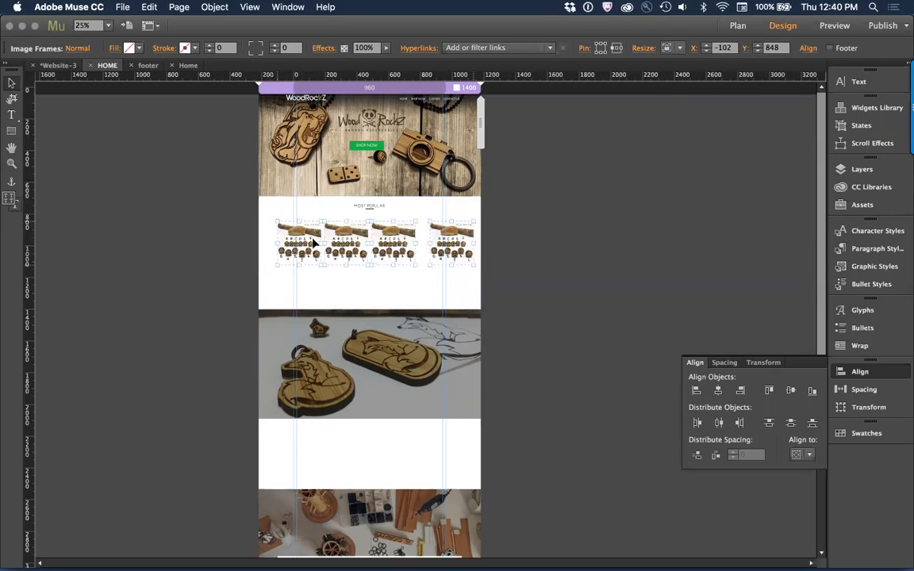
left_click(717, 457)
left_click_drag(454, 248, 437, 237)
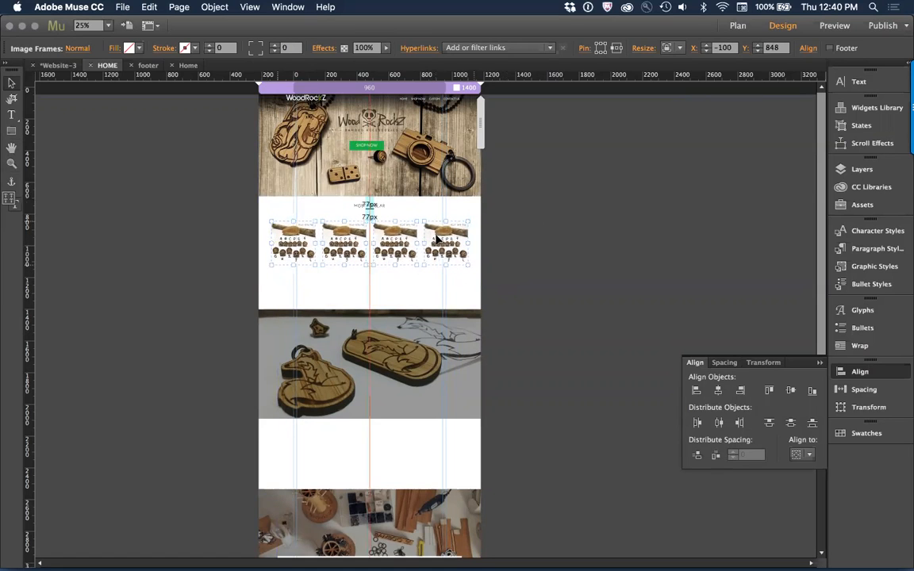
left_click(548, 268)
Step: Switch to Chrome and return to the first product listing in the MOST POPULAR section of the WoodRockz homepage
key("super+Tab")
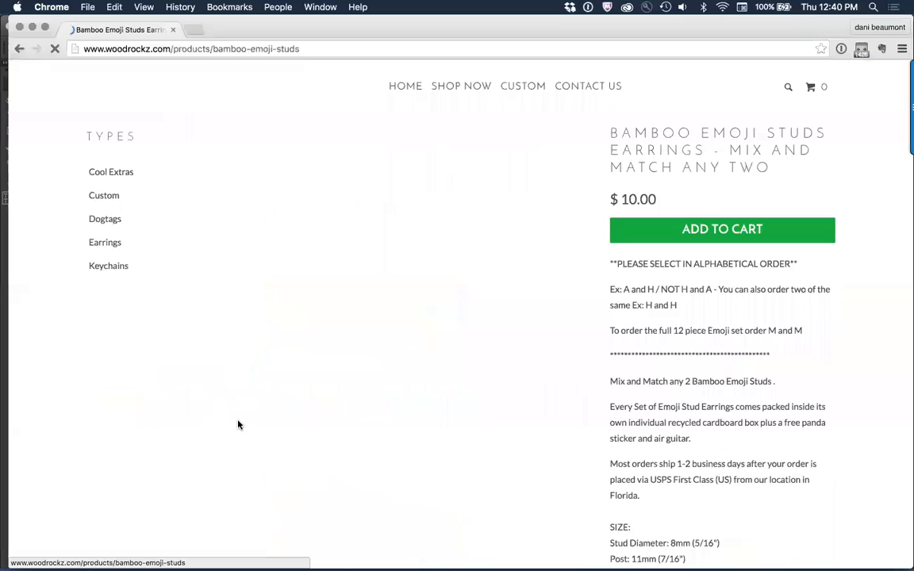
left_click(19, 49)
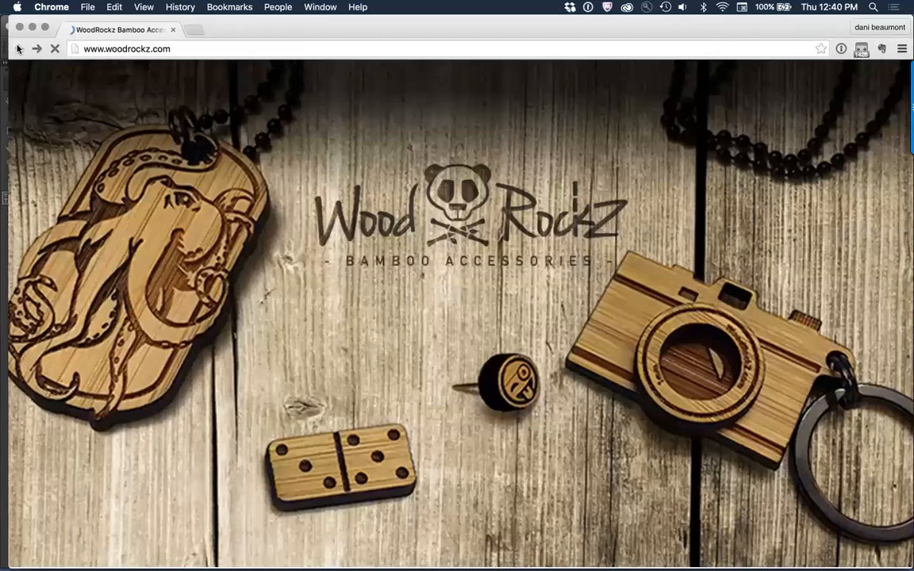
left_click(222, 431)
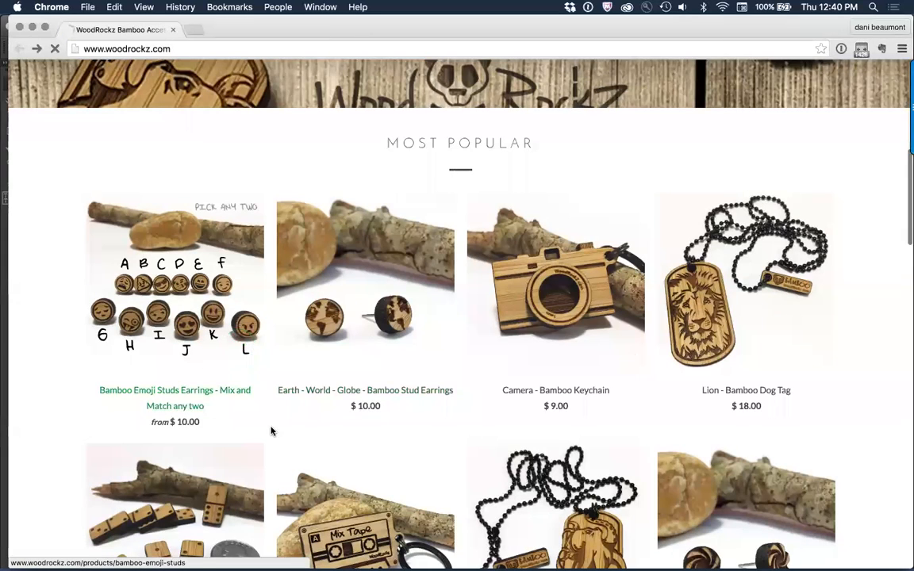
left_click(19, 49)
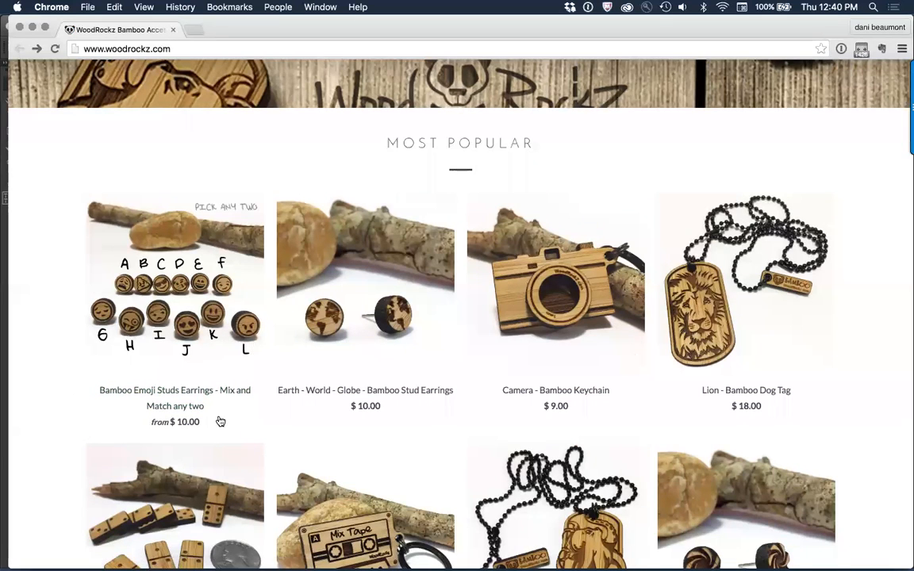
left_click_drag(221, 421, 207, 417)
left_click(73, 396)
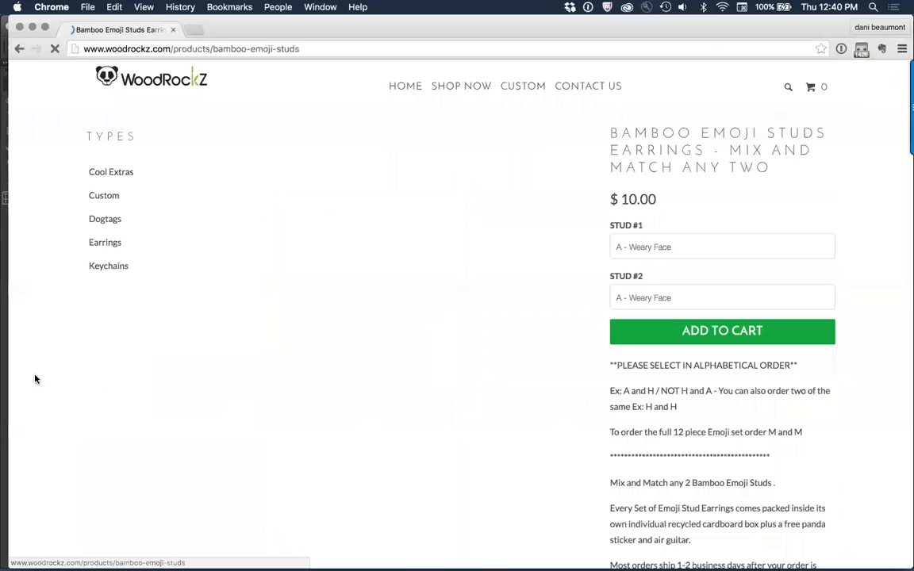
left_click(20, 47)
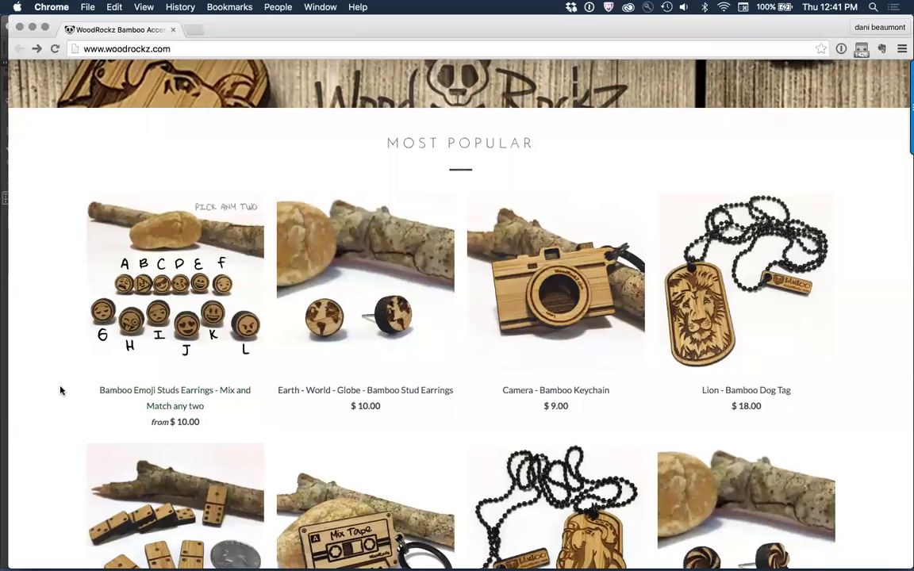
Step: Switch to Adobe Muse and magnify the MOST POPULAR section around the product image row
key("super+Tab")
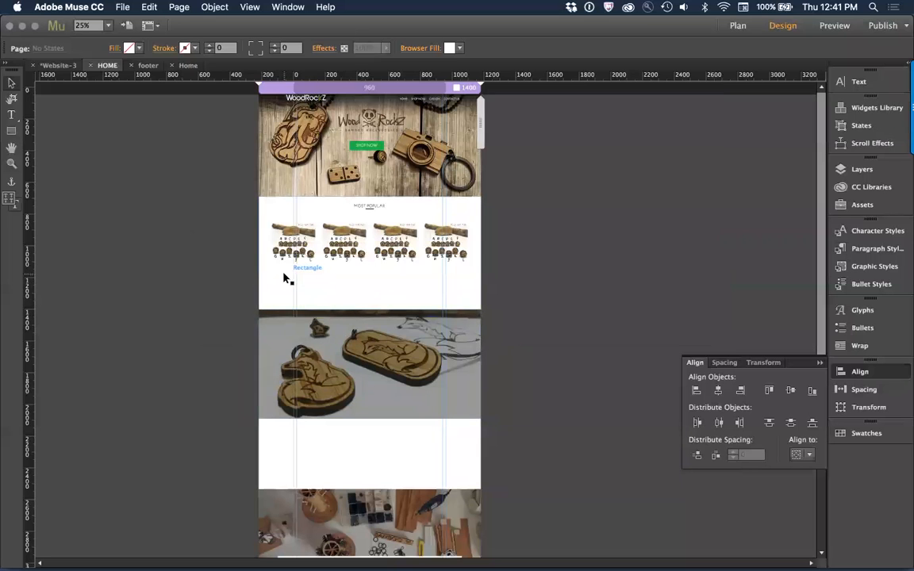
key("z")
left_click_drag(241, 206, 523, 312)
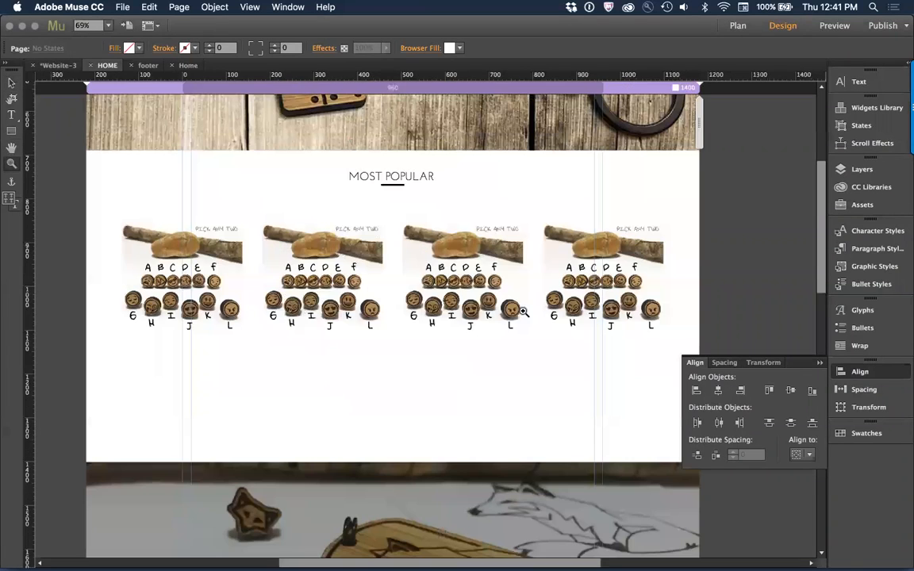
Step: Switch to Chrome and inspect the page element and styles behind the Bamboo Emoji Studs Earrings title
key("super+Tab")
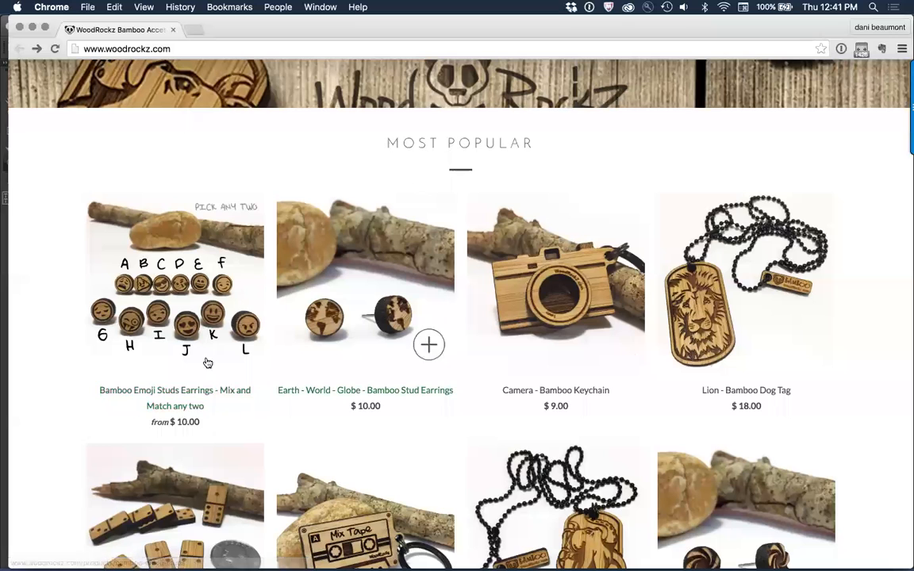
right_click(207, 395)
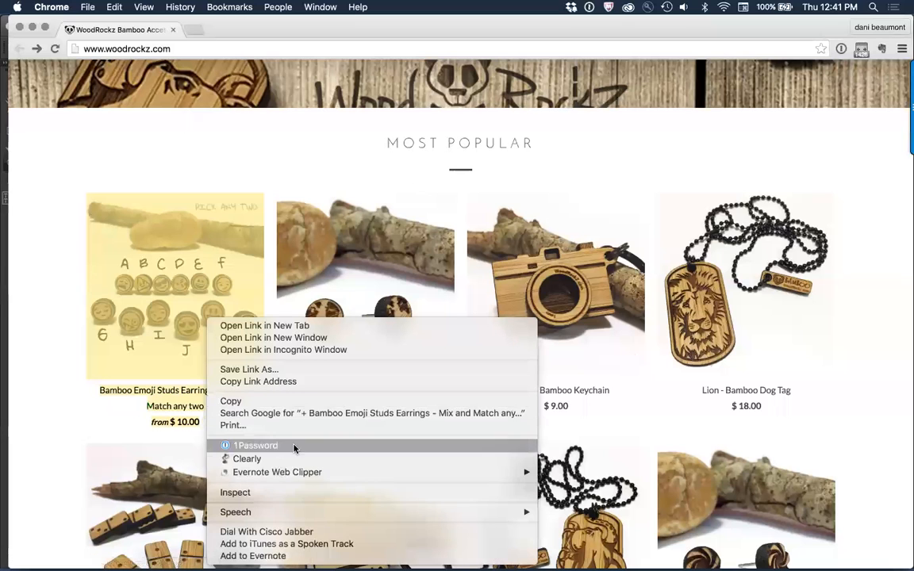
left_click(297, 494)
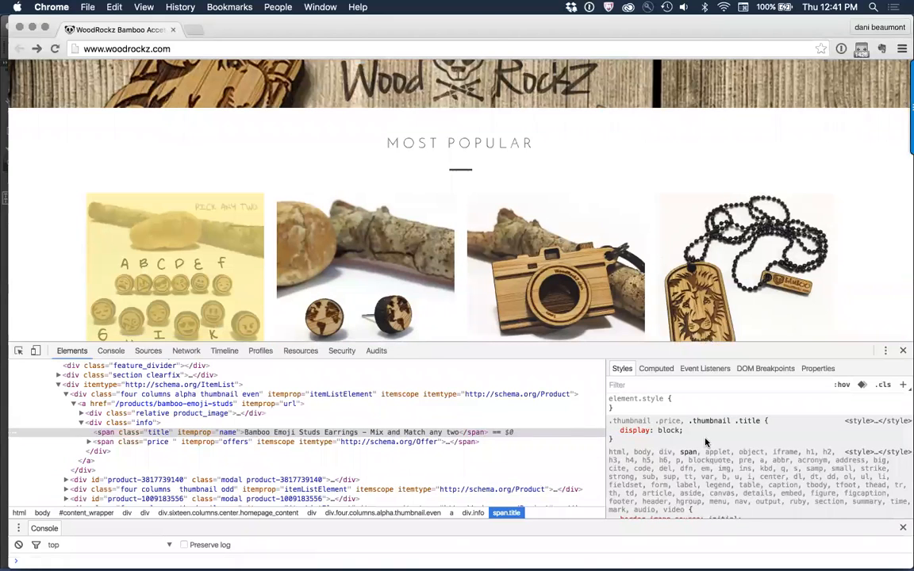
scroll(706, 442, "down", 10)
scroll(705, 442, "down", 5)
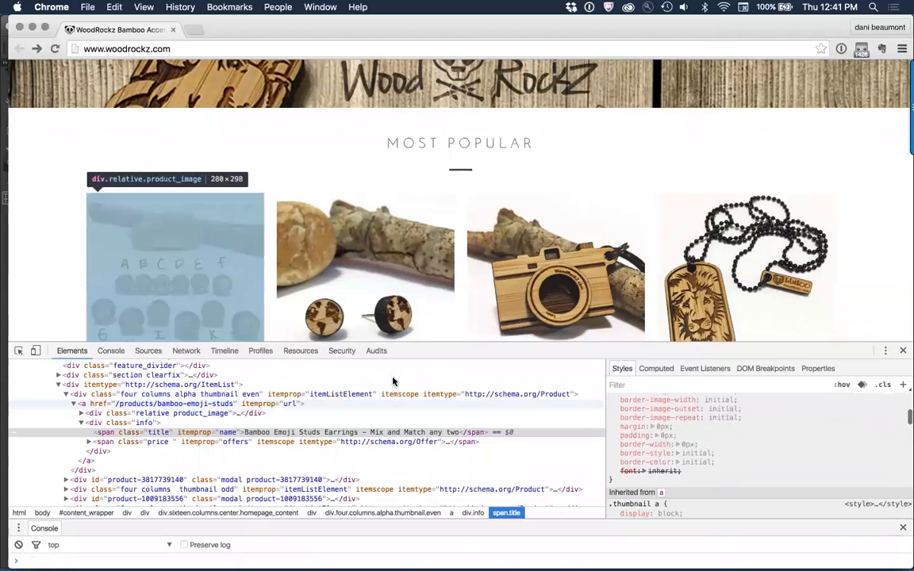
scroll(49, 292, "down", 3)
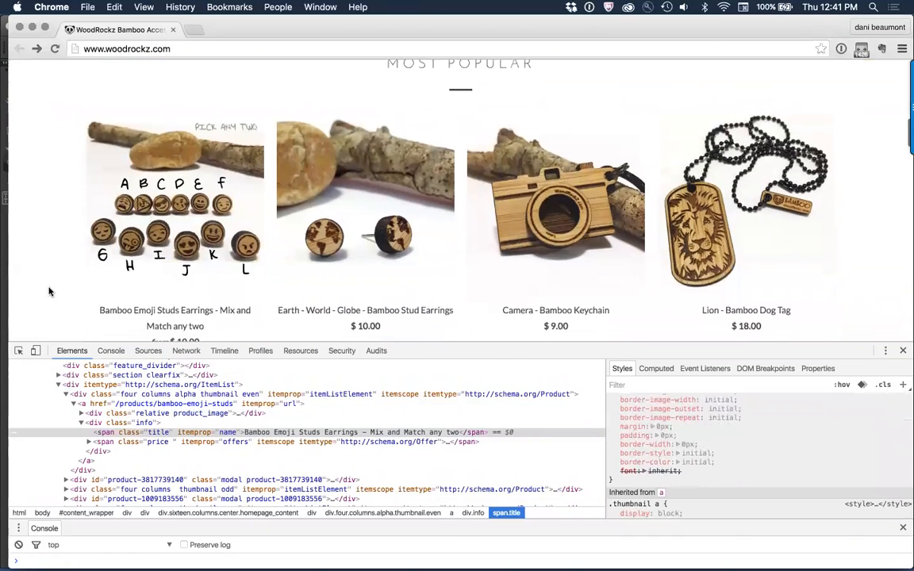
Step: Inspect the Bamboo Emoji Studs Earrings title again and examine its inherited CSS rules
right_click(109, 283)
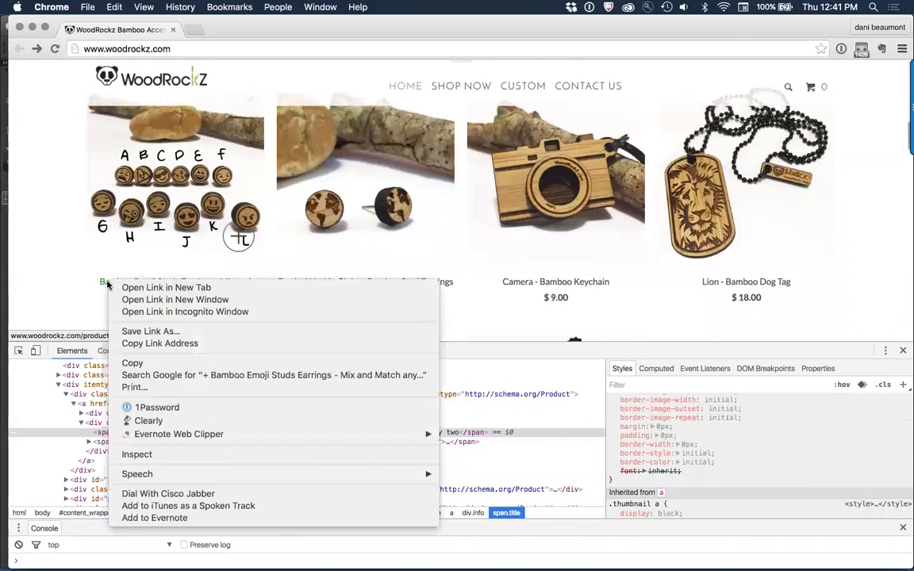
left_click(137, 454)
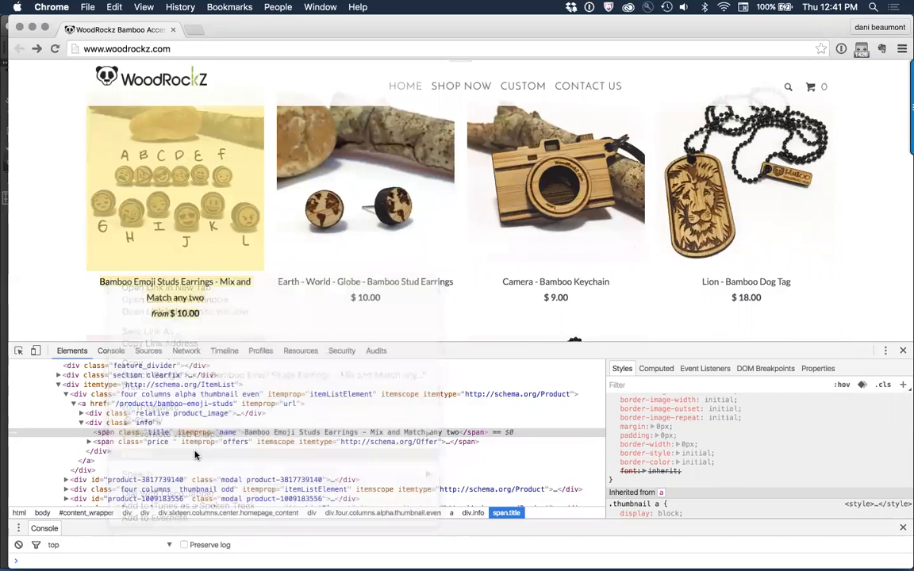
scroll(764, 431, "up", 5)
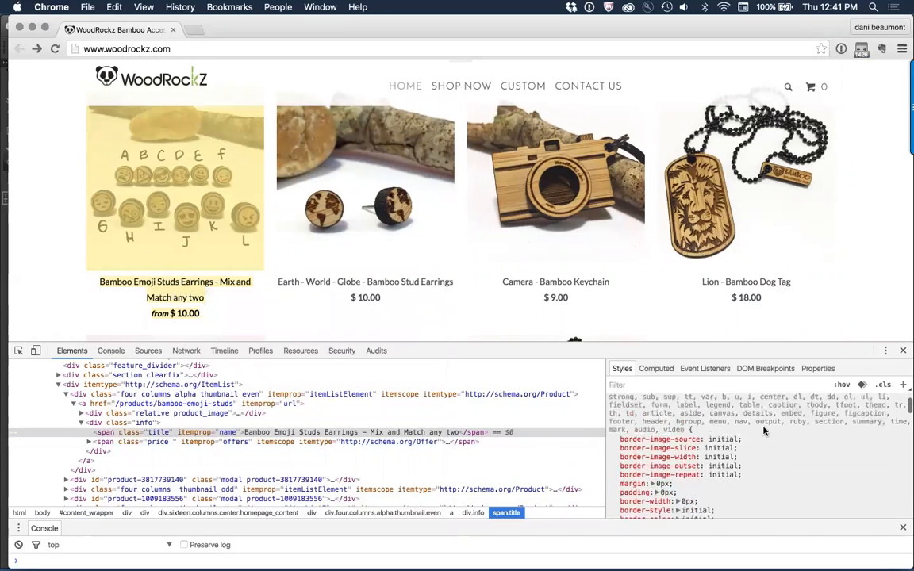
scroll(764, 431, "down", 5)
scroll(764, 431, "down", 5)
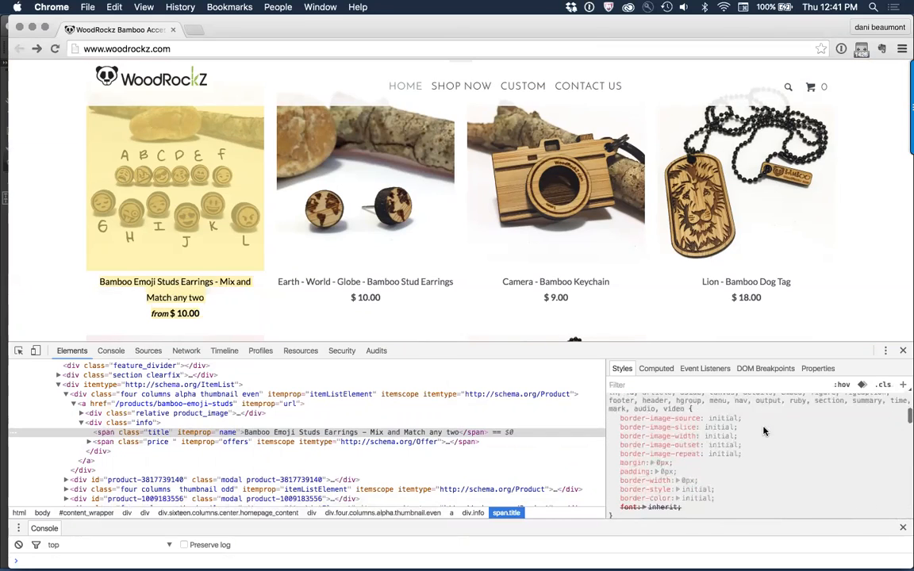
scroll(764, 431, "down", 10)
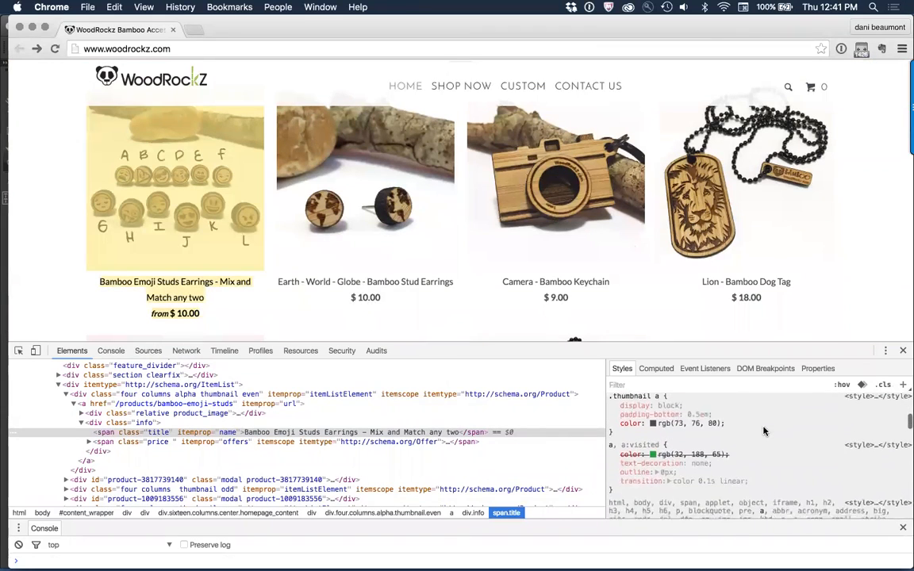
scroll(765, 428, "up", 5)
scroll(764, 431, "down", 2)
scroll(765, 431, "down", 3)
scroll(764, 431, "up", 3)
scroll(764, 431, "down", 4)
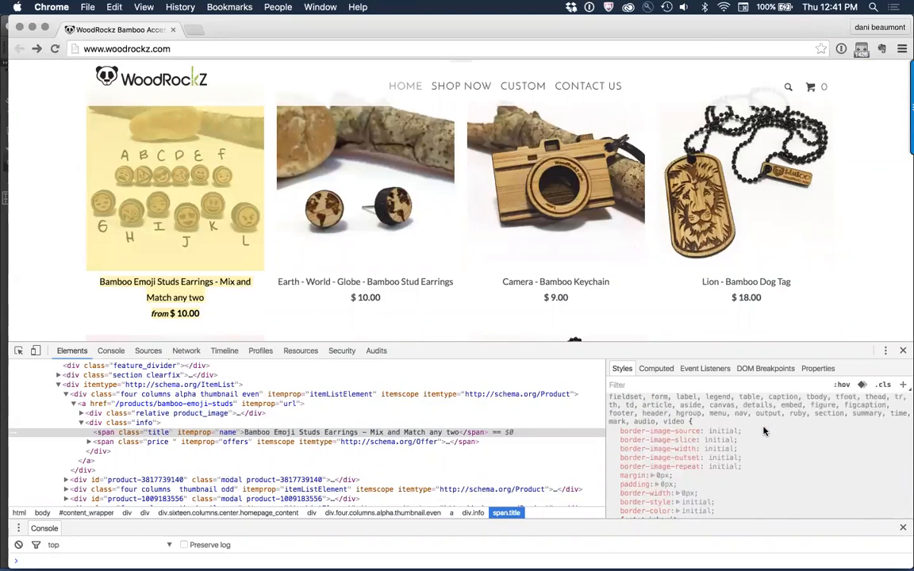
scroll(765, 431, "up", 3)
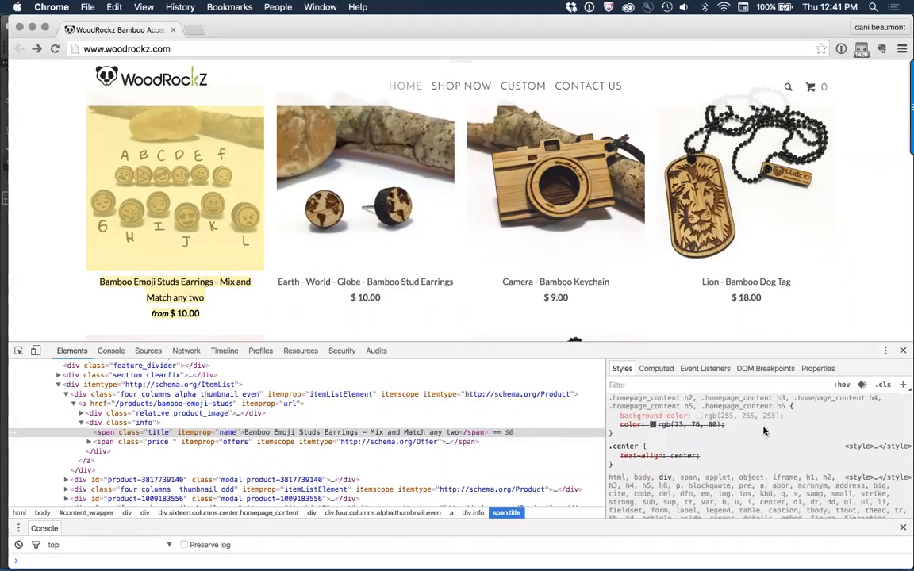
scroll(765, 431, "down", 10)
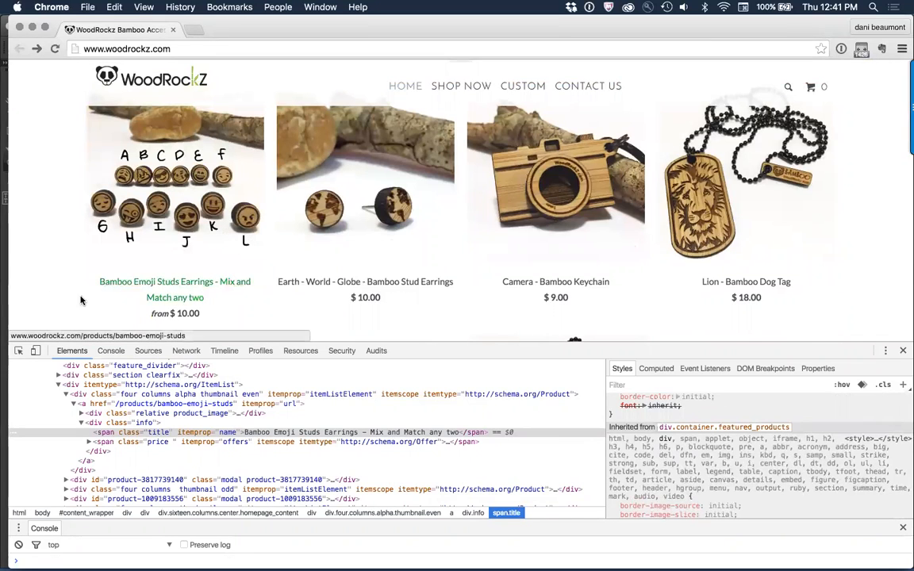
Step: Copy the Bamboo Emoji Studs Earrings title and price from the website and paste them onto the HOME page in Adobe Muse
right_click(110, 288)
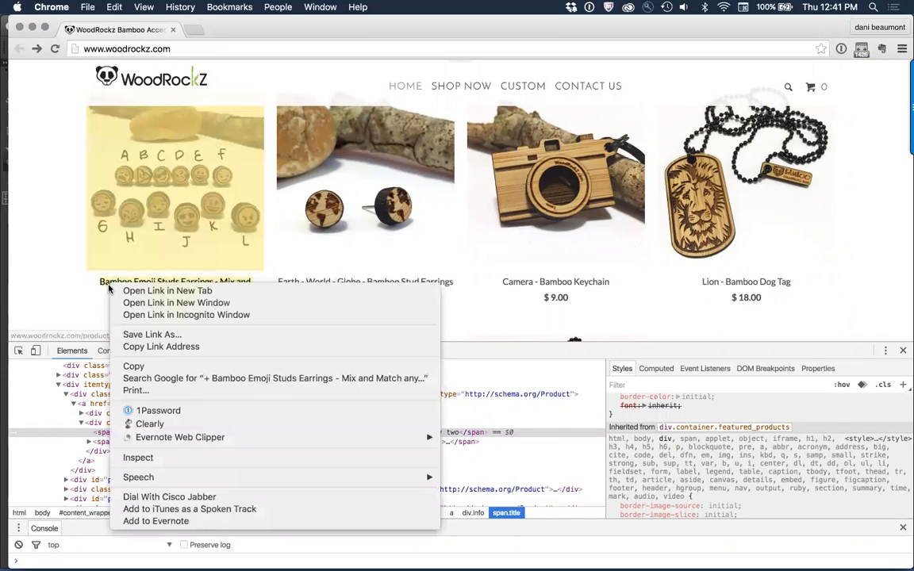
left_click(131, 367)
key("super+Tab")
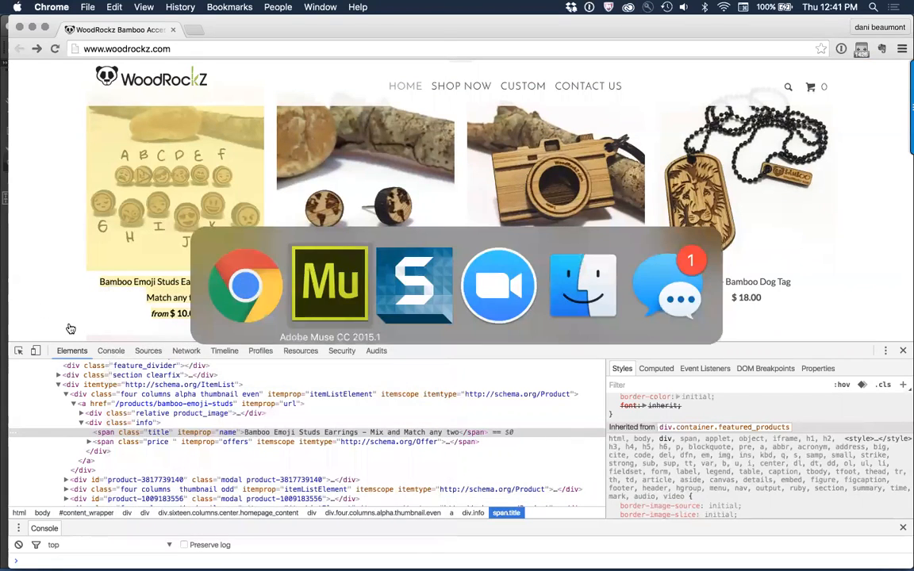
key("super+v")
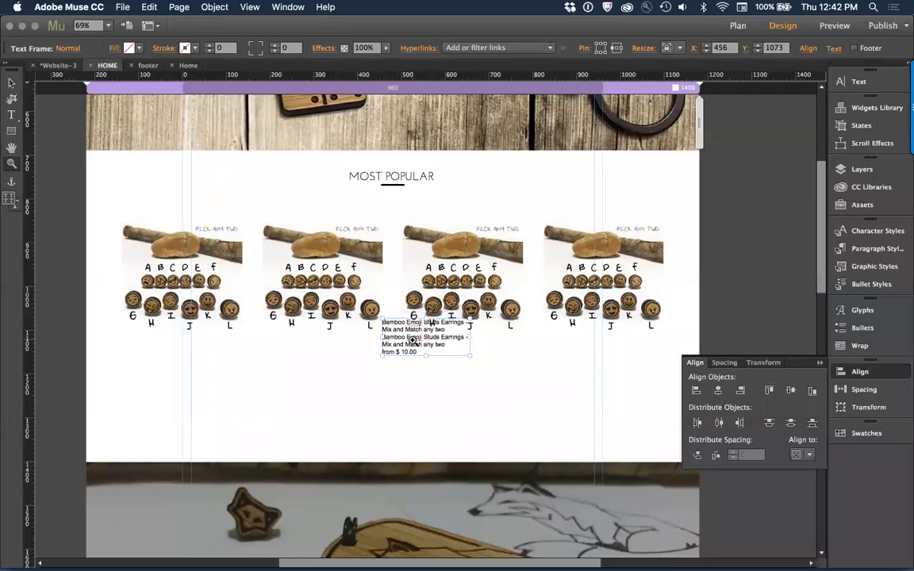
Step: Center-align the pasted product text within its frame and compare it with the product listing in Chrome
left_click(11, 82)
left_click_drag(429, 349, 186, 379)
key("super+z")
key("super+z")
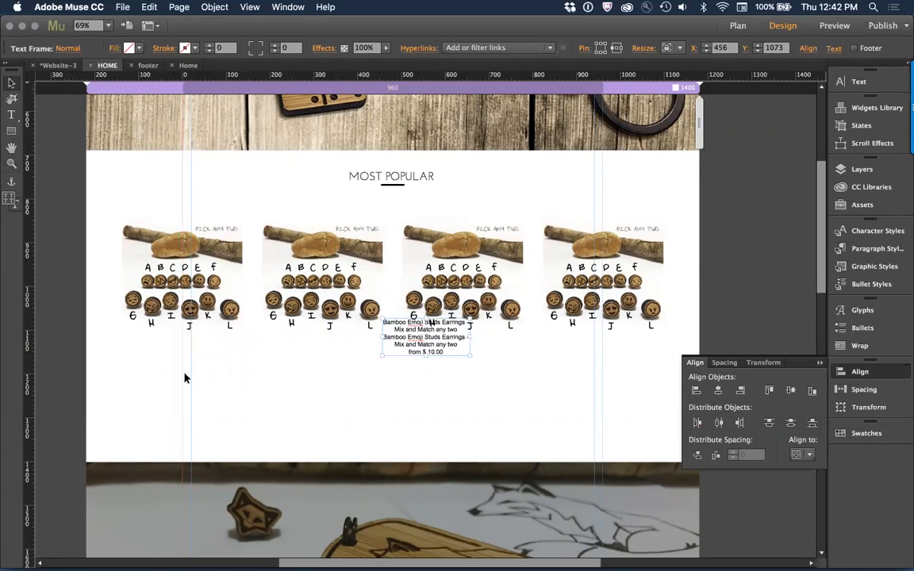
left_click_drag(434, 339, 188, 362)
key("super+Tab")
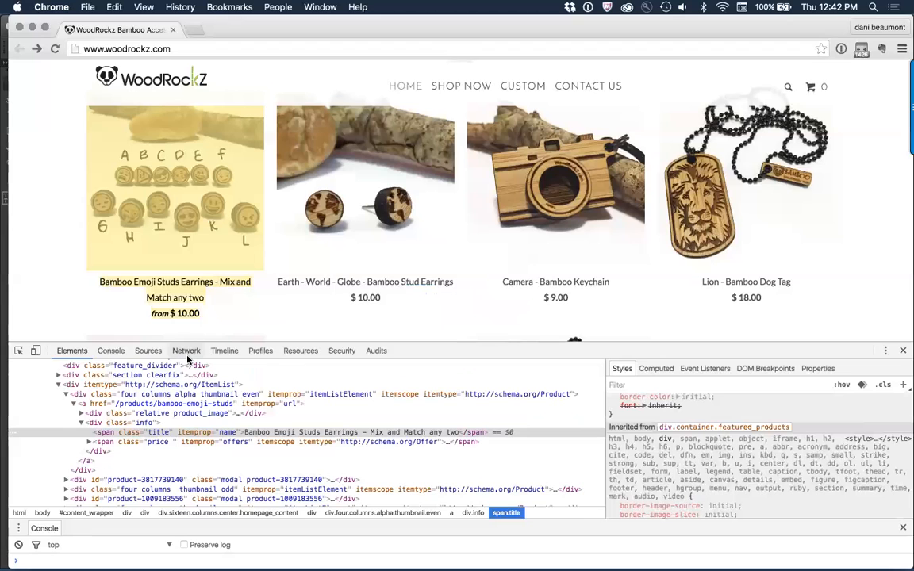
key("super+Tab")
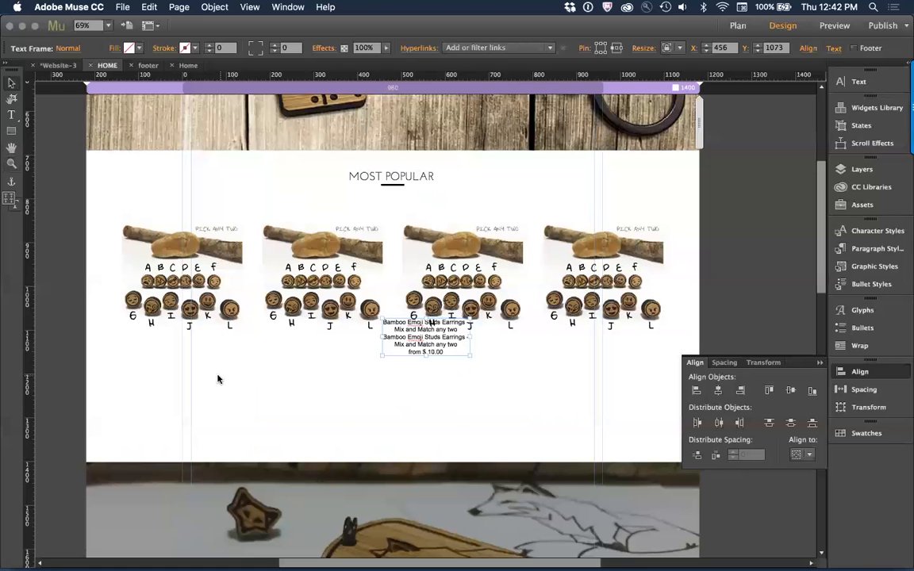
Step: Delete the duplicated "Bamboo Emoji Studs Earrings - Mix and Match any two" title from the text frame, keeping one title and the price
double_click(448, 353)
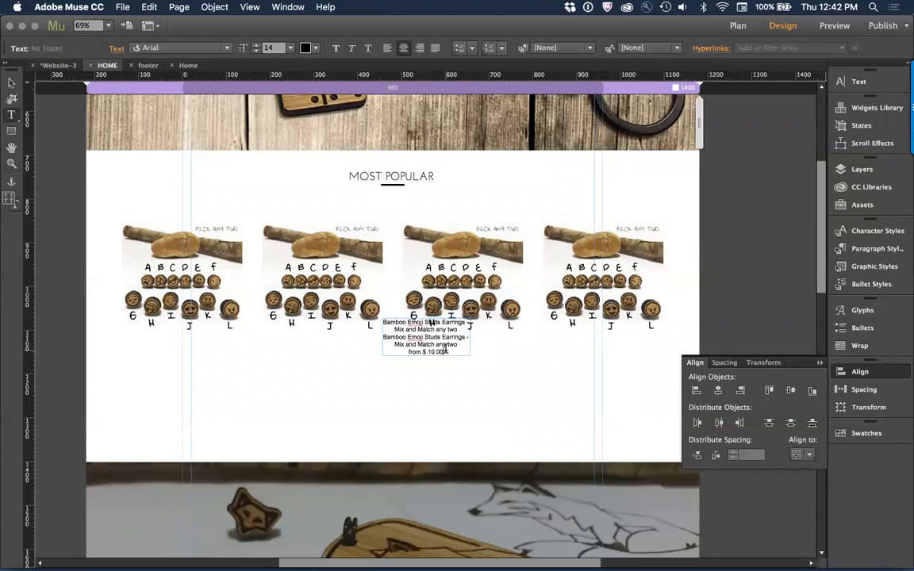
left_click_drag(449, 354, 404, 344)
left_click(466, 338)
left_click_drag(467, 337, 382, 316)
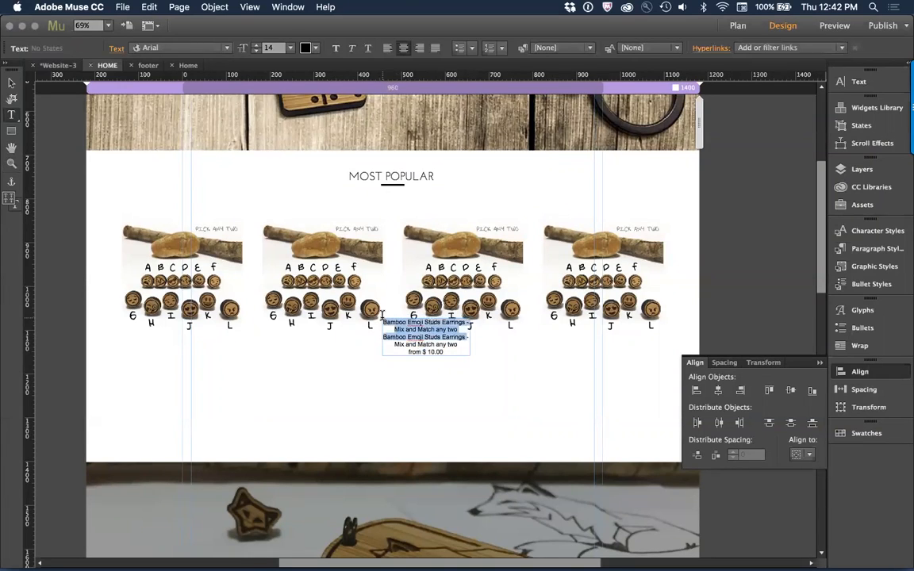
left_click(442, 332)
left_click_drag(462, 331, 368, 301)
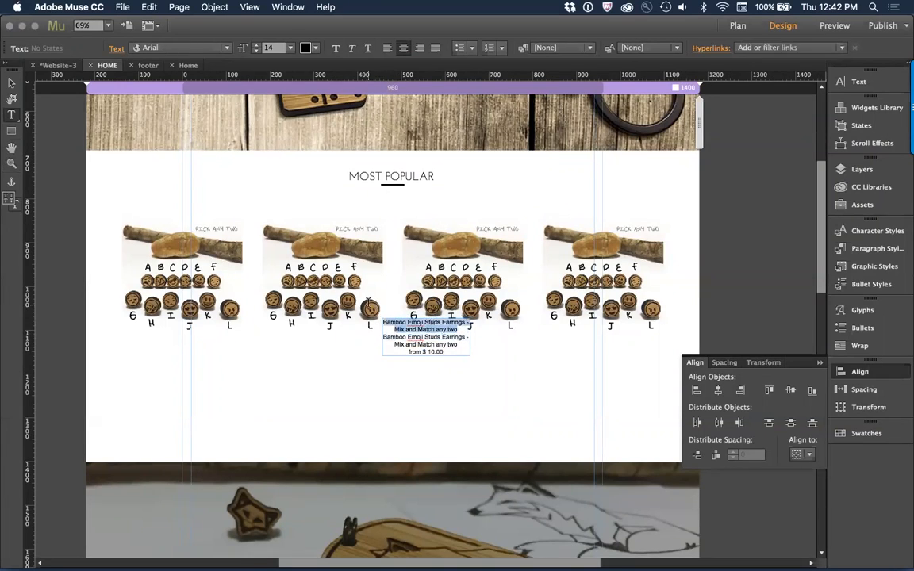
key("BackSpace")
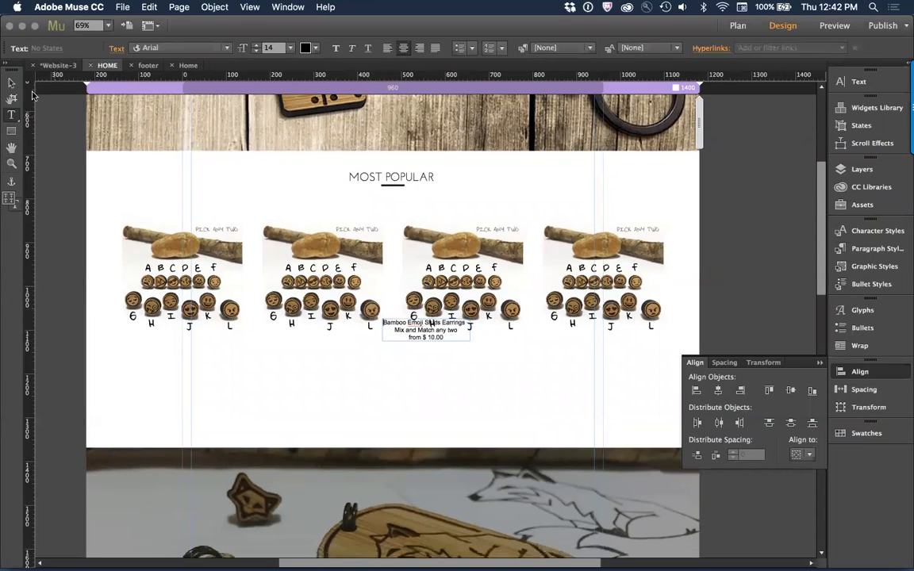
Step: Place the product text beneath the first image and duplicate it beneath each of the other three product images
left_click(13, 82)
left_click_drag(437, 334, 618, 356)
left_click(326, 368)
left_click(418, 363)
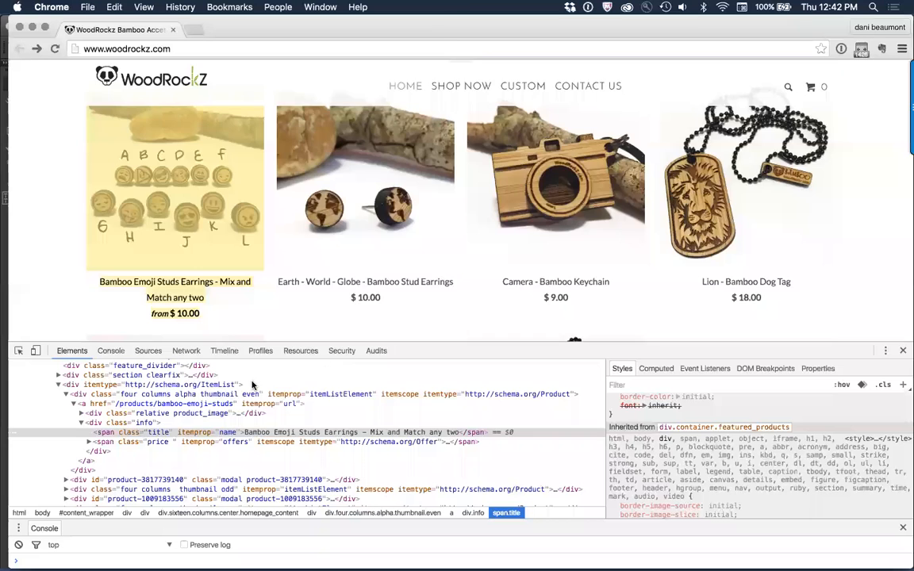
Step: Try to paste the Earth - World - Globe earrings image from the website as the second product frame's background in Adobe Muse
right_click(354, 139)
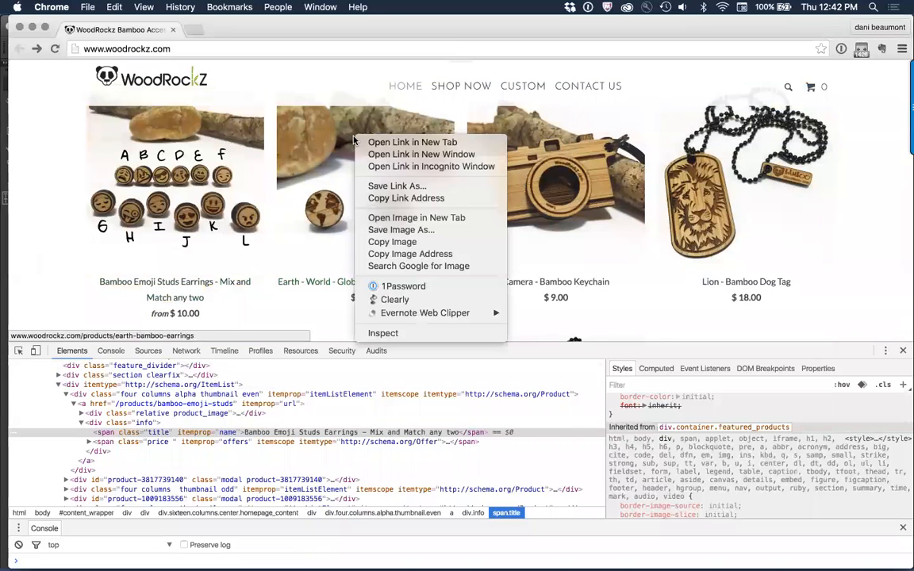
left_click(467, 246)
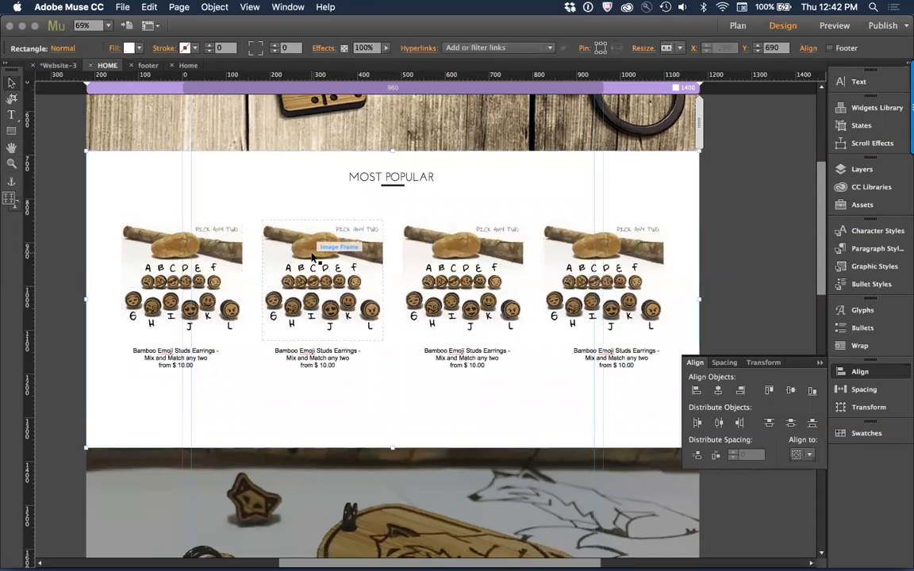
right_click(313, 255)
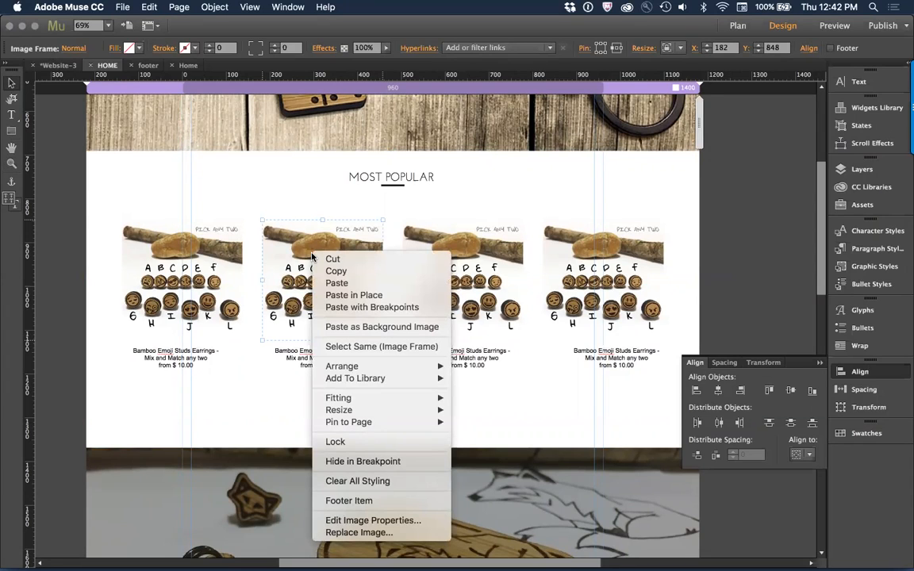
left_click(403, 327)
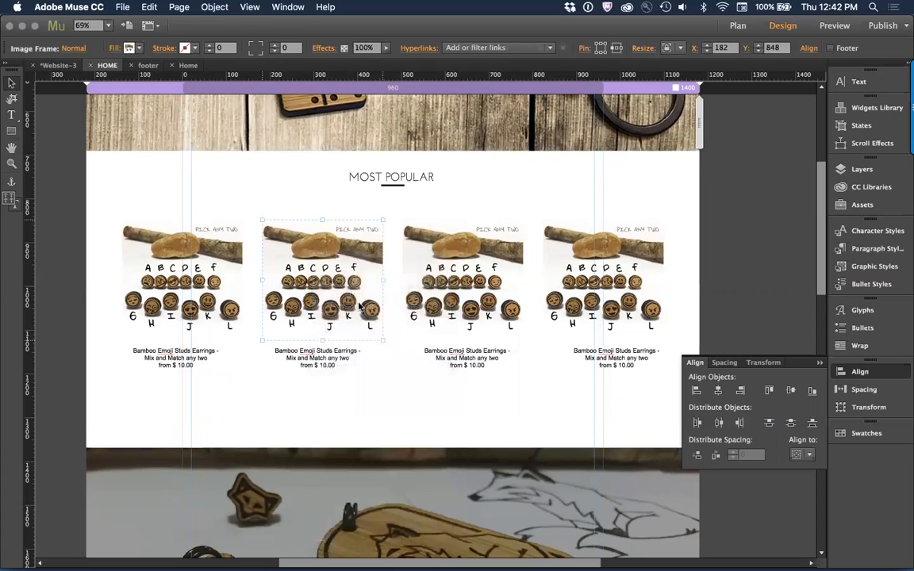
left_click(238, 185)
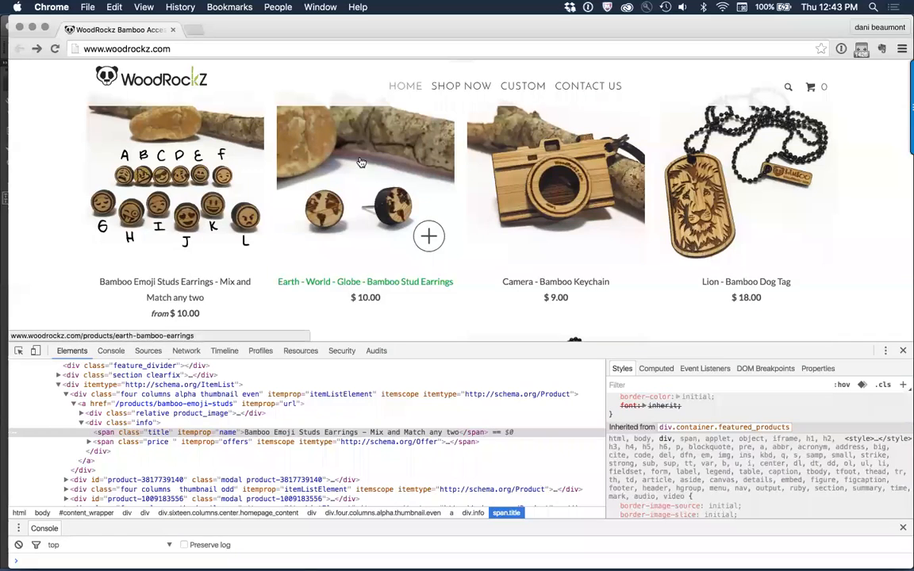
Step: Copy the Earth - World - Globe earrings image from the website in Chrome and paste it onto the HOME page in Adobe Muse
right_click(363, 157)
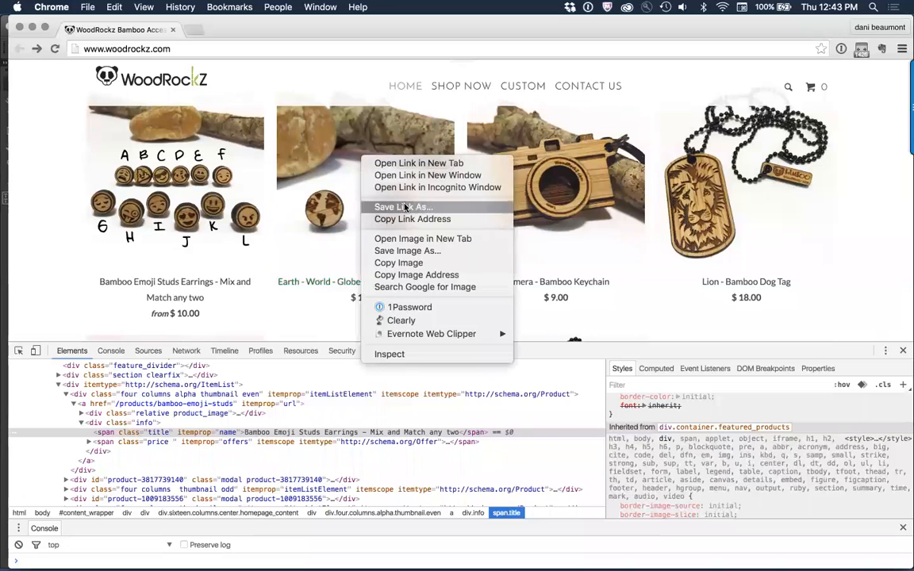
left_click(420, 262)
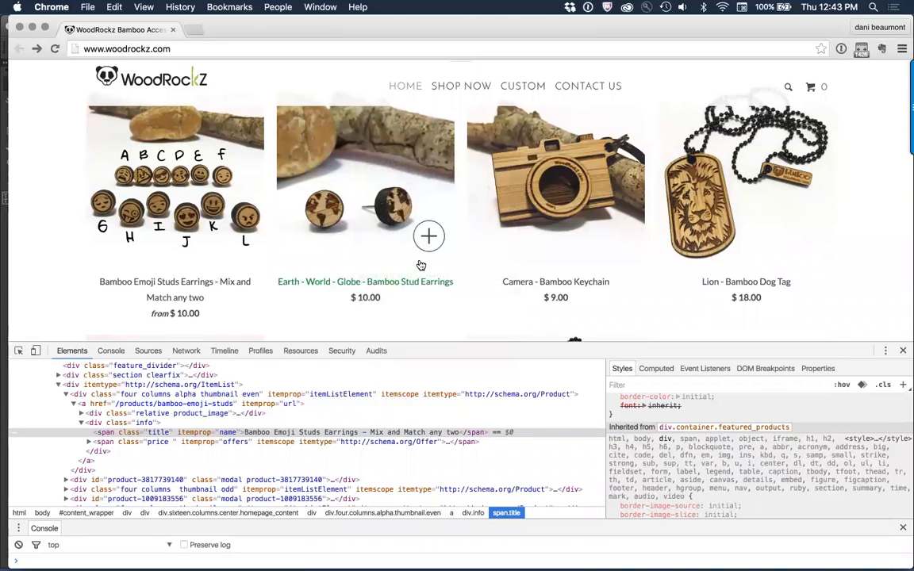
key("super+Tab")
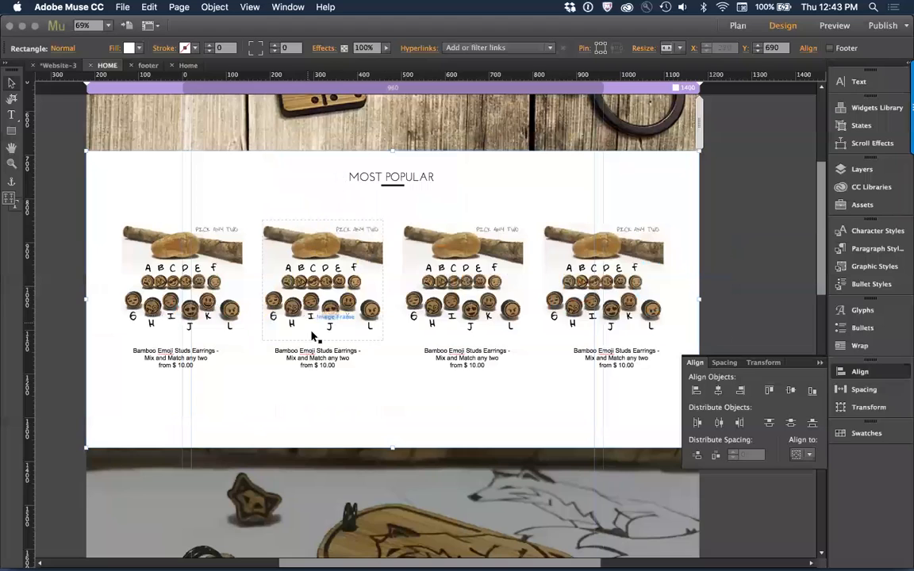
key("super+v")
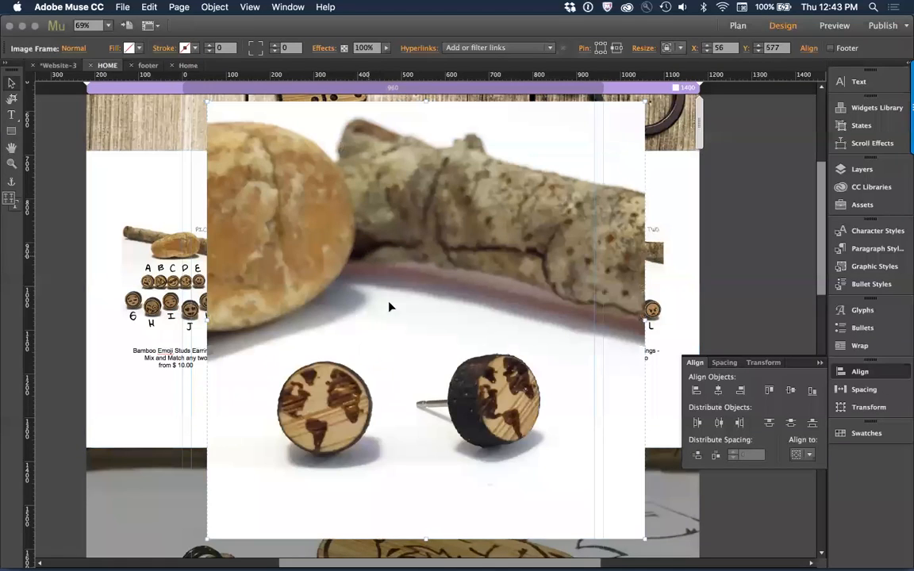
left_click_drag(366, 253, 392, 296)
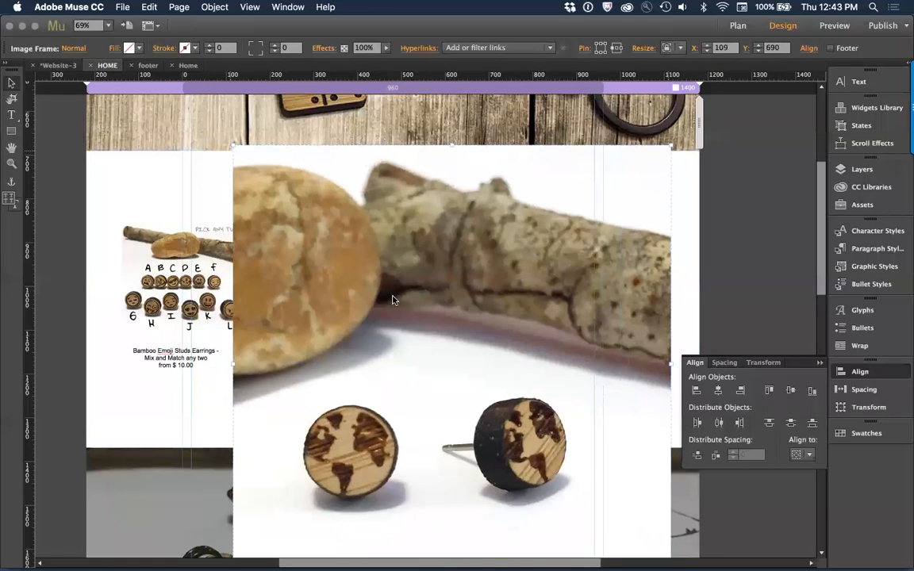
Step: Resize the pasted globe earrings image to 275 px wide by 275 px high
left_click(692, 49)
left_click(796, 73)
type("275")
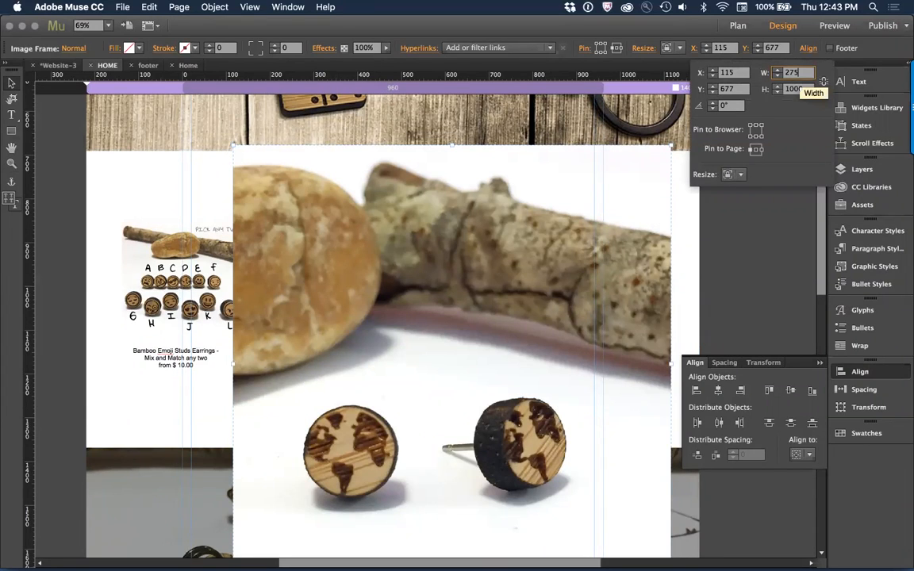
key("Tab")
type("2")
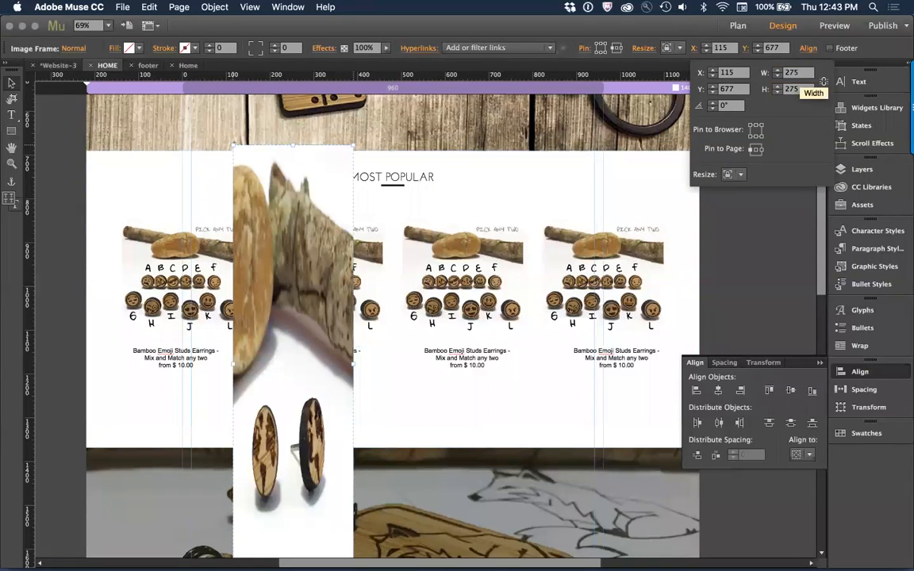
key("Return")
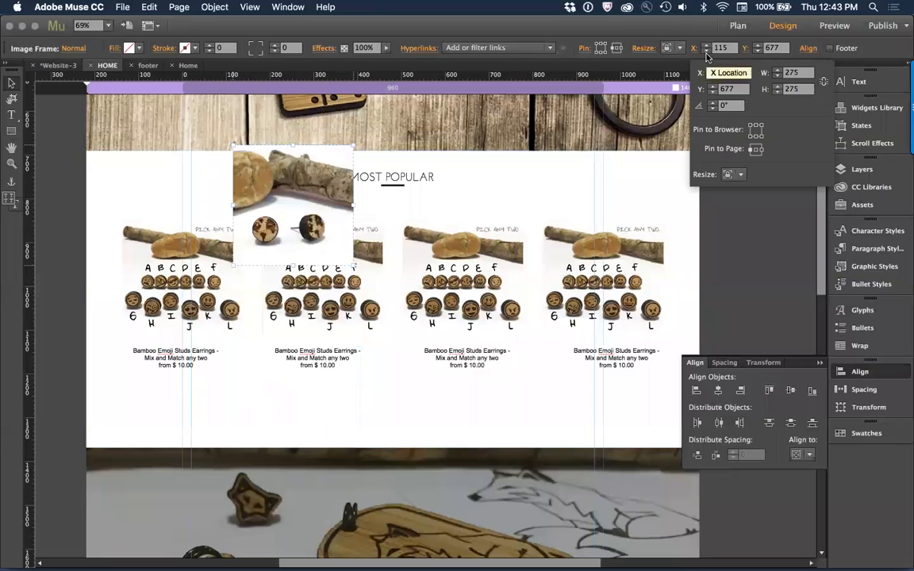
Step: Delete the second emoji earrings image and move the globe earrings image into its place above the second product text
left_click(335, 320)
key("Delete")
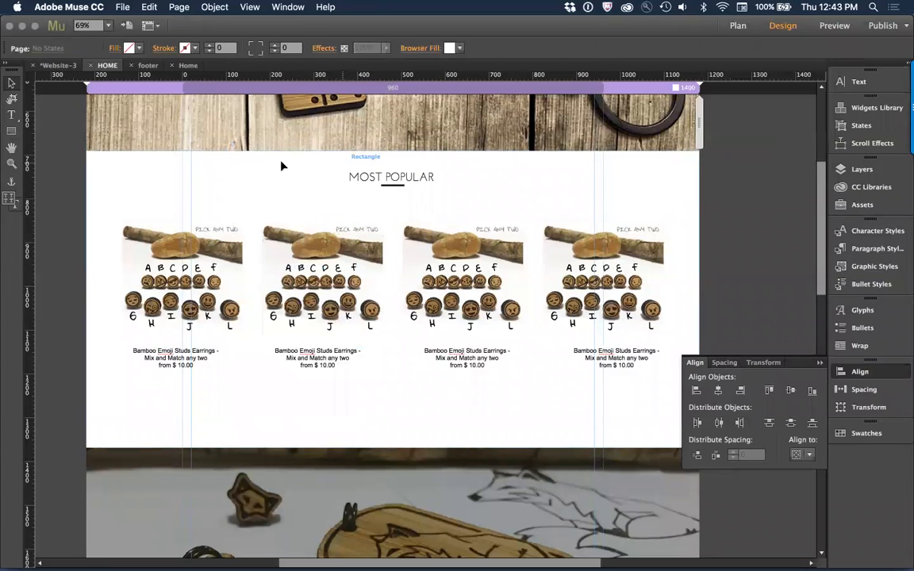
key("super+z")
left_click(74, 168)
left_click(292, 309)
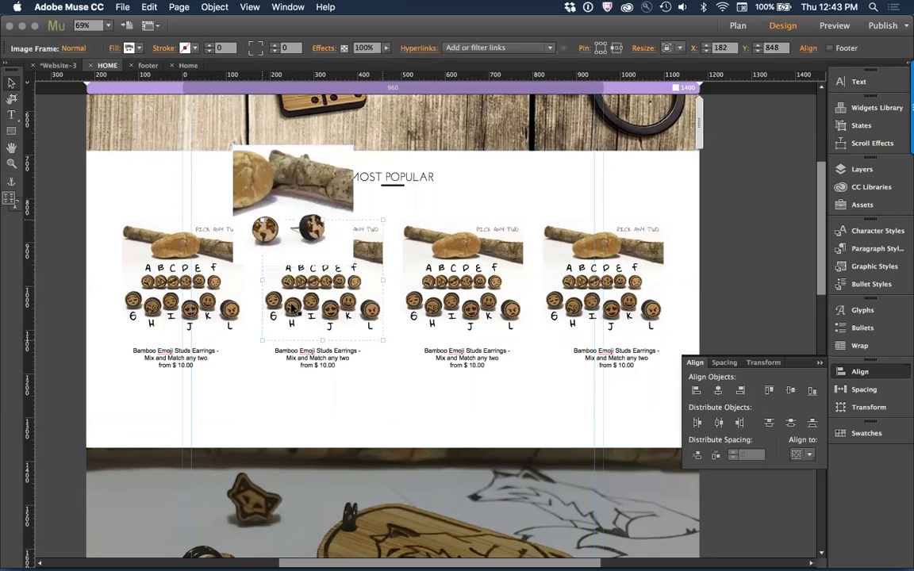
key("Delete")
left_click_drag(265, 224, 295, 298)
left_click(233, 394)
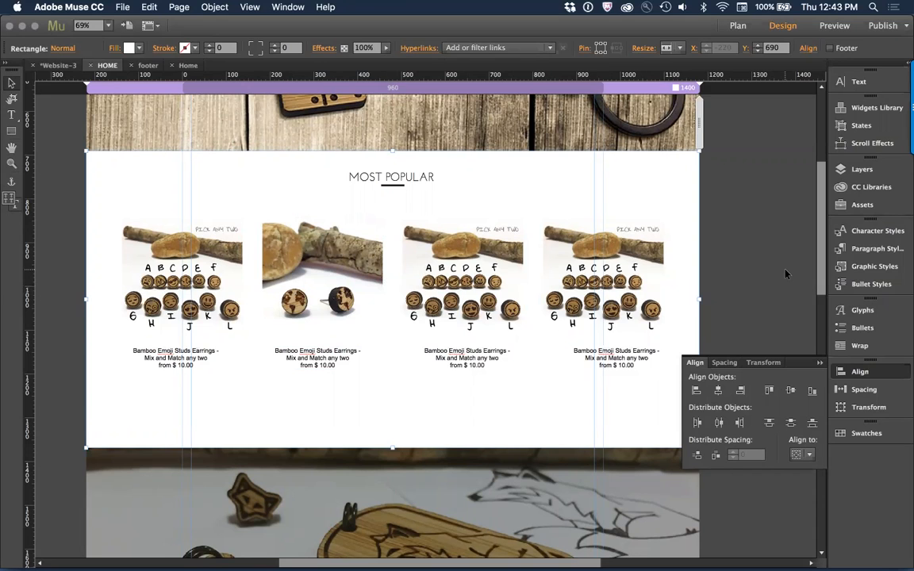
Step: Switch to Chrome and copy the "MADE TO LAST" headline and "CHECK OUT HOW WE MAKE THEM" subtitle from the website
scroll(786, 274, "up", 5)
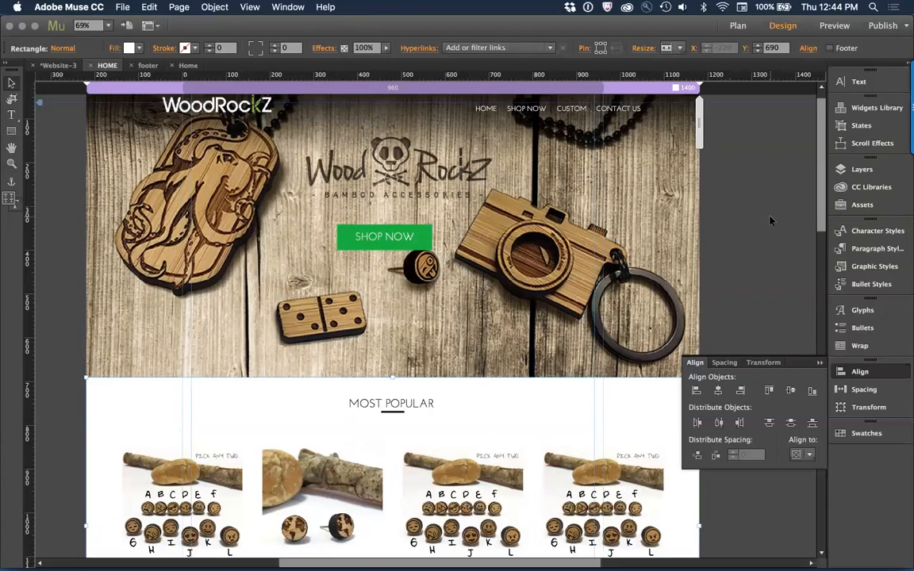
scroll(770, 221, "down", 8)
scroll(401, 297, "up", 3)
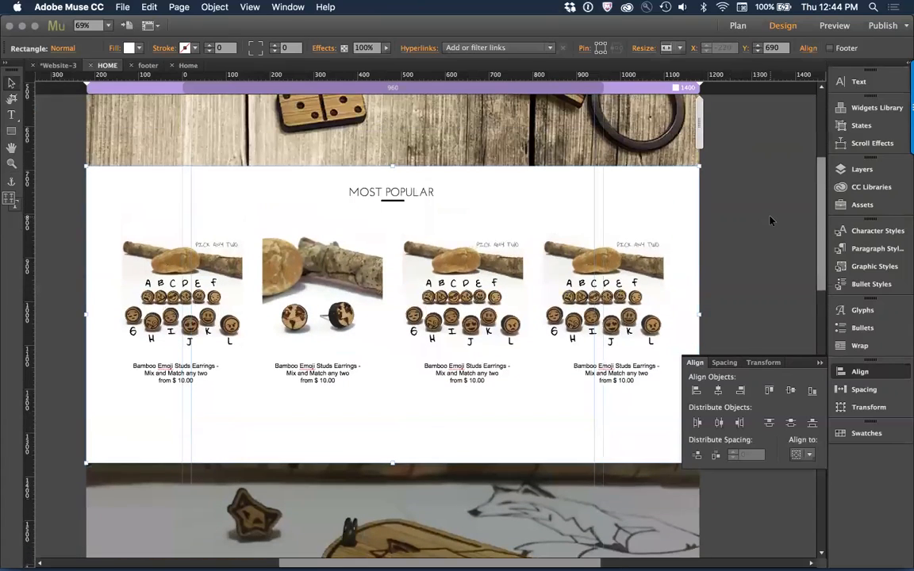
key("super+Tab")
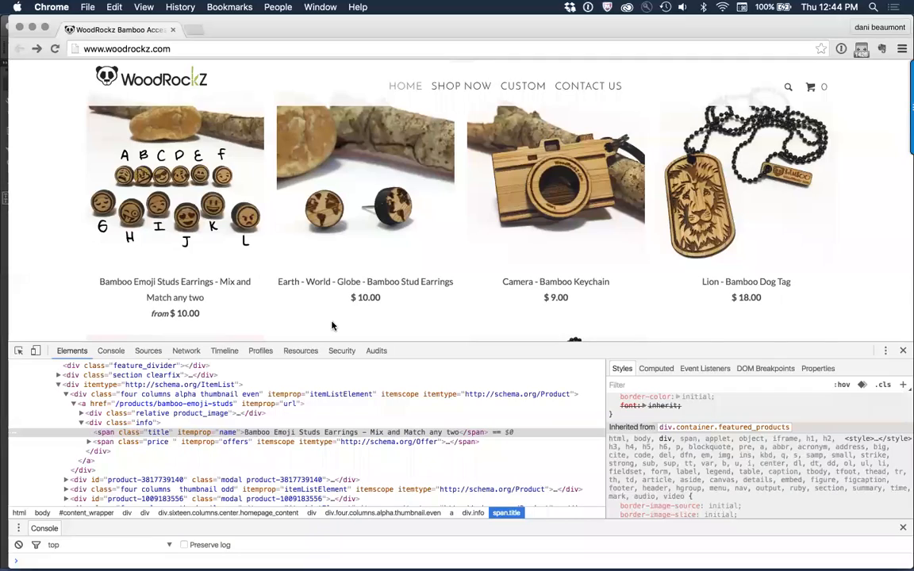
scroll(484, 289, "down", 5)
scroll(484, 289, "down", 10)
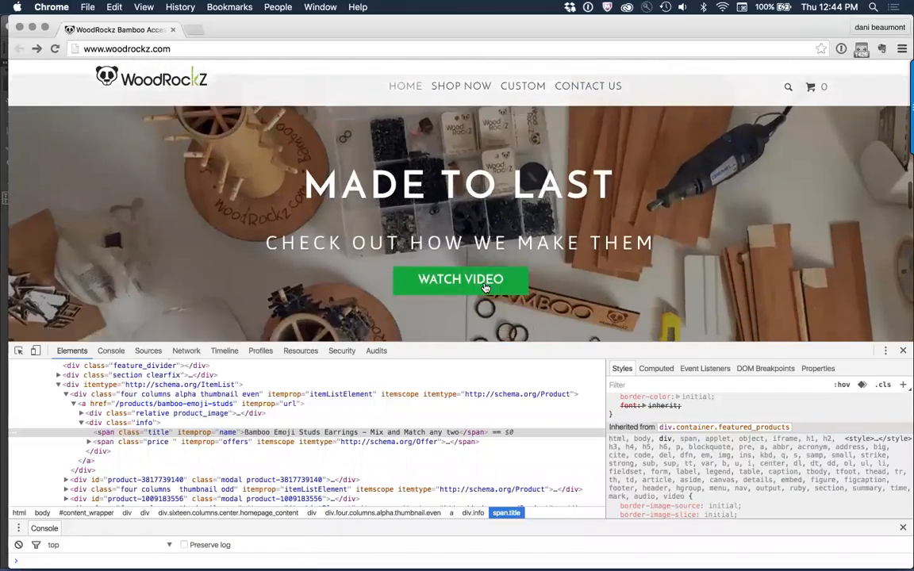
scroll(485, 286, "down", 1)
left_click_drag(291, 163, 649, 233)
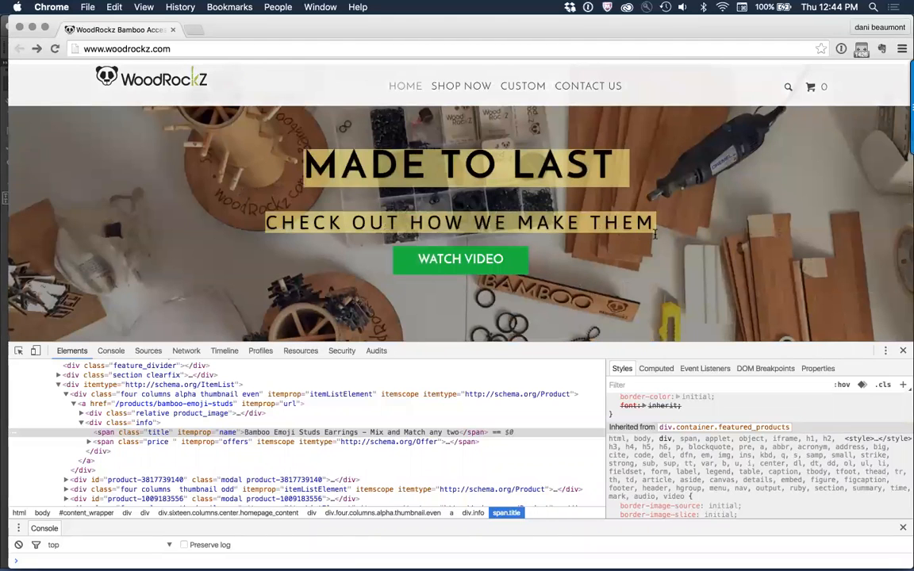
Step: Inspect the "MADE TO LAST" headline and examine its font family, size, weight, line height and letter spacing
left_click(70, 151)
right_click(391, 174)
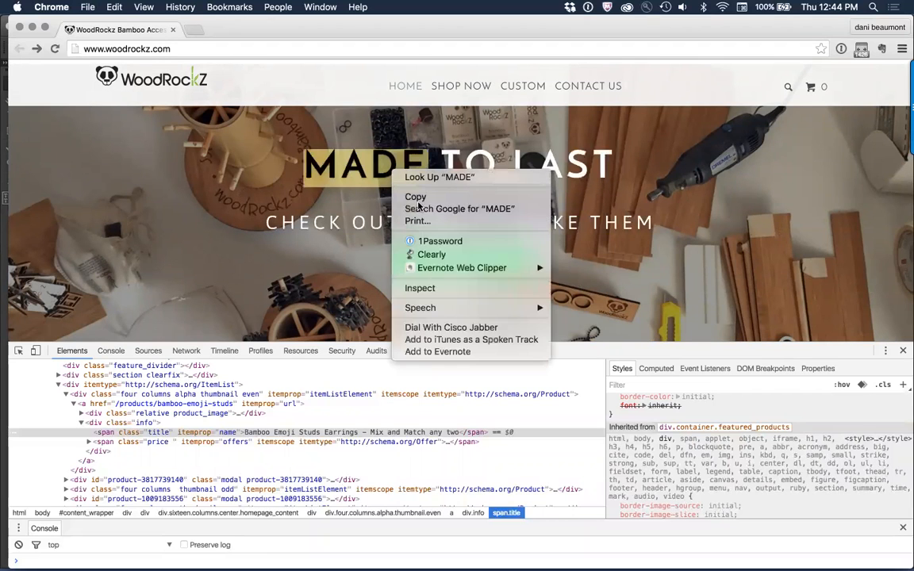
left_click(450, 296)
scroll(744, 459, "down", 5)
scroll(744, 459, "up", 8)
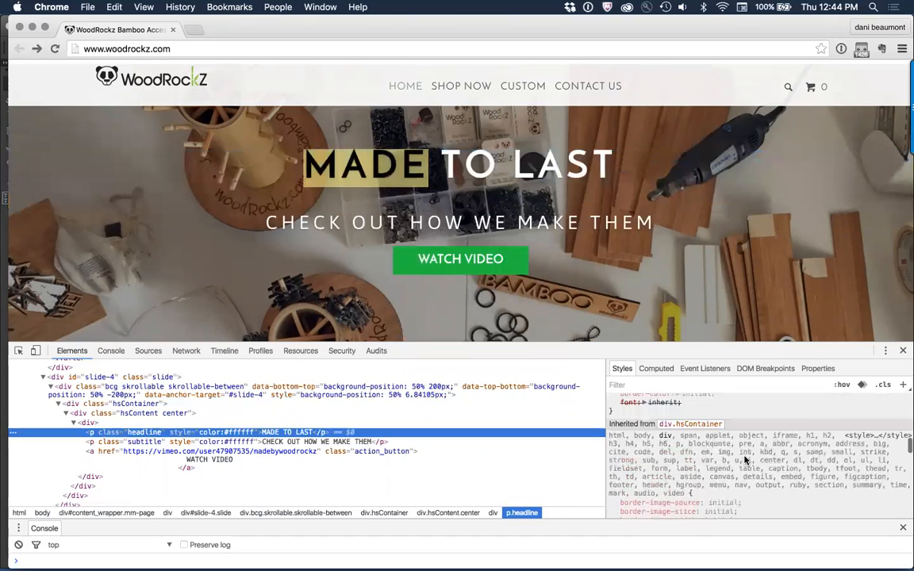
scroll(745, 459, "up", 10)
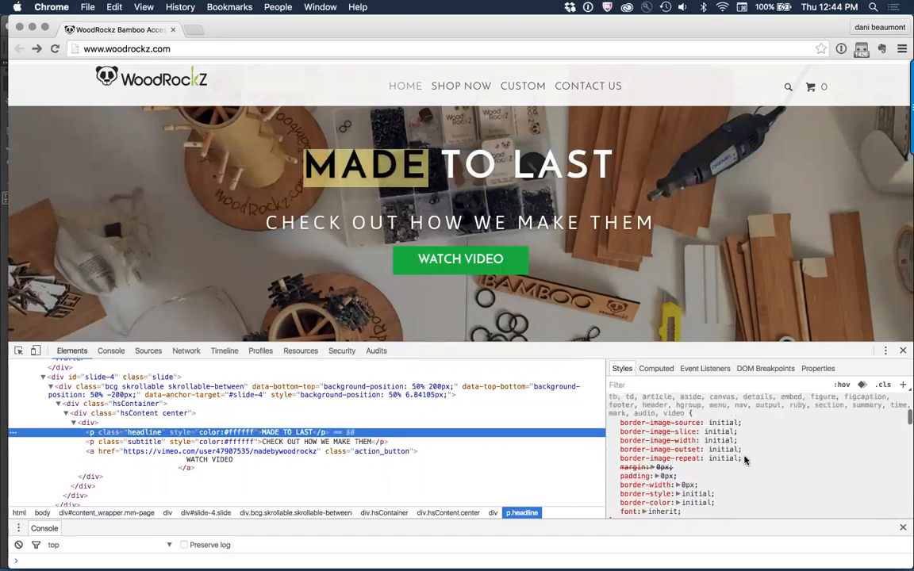
scroll(745, 459, "up", 3)
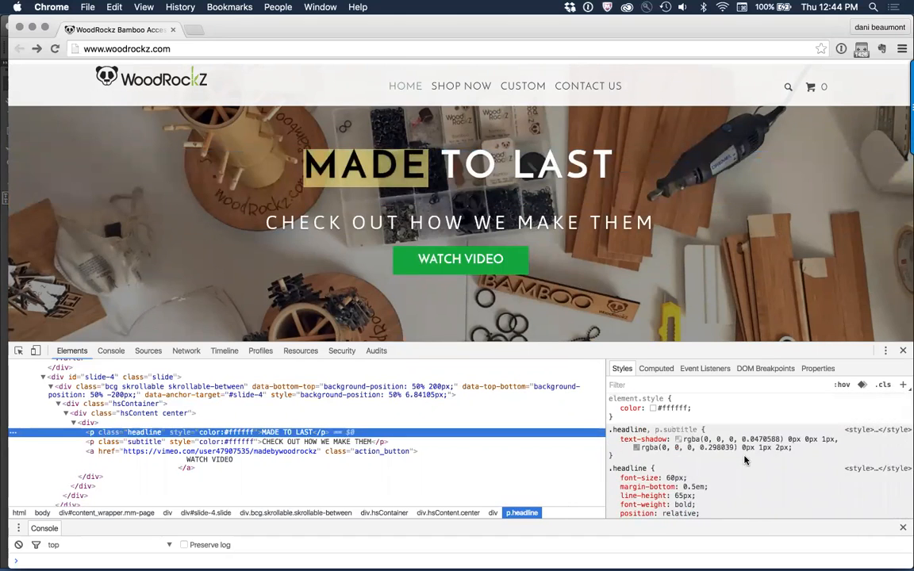
scroll(744, 459, "down", 2)
scroll(745, 459, "up", 2)
scroll(744, 458, "down", 5)
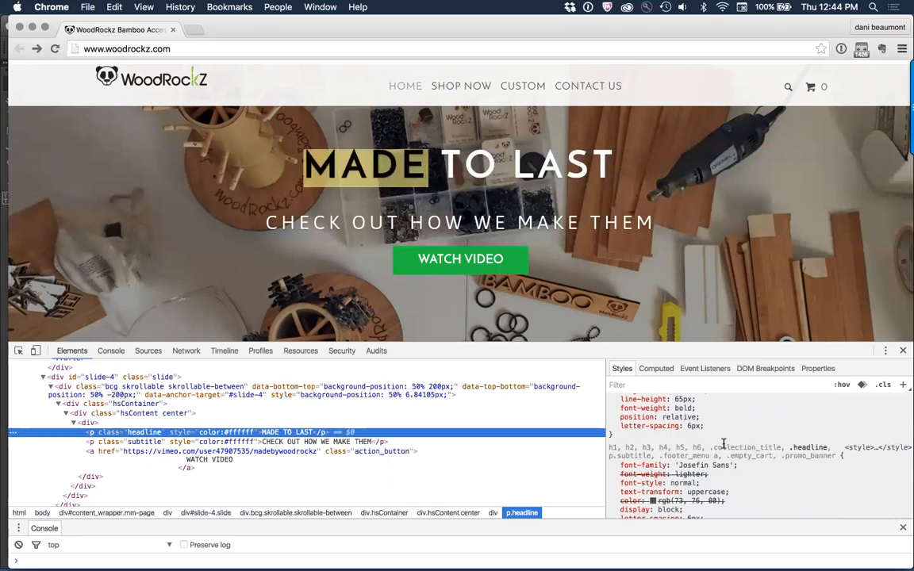
scroll(724, 443, "up", 1)
left_click(701, 253)
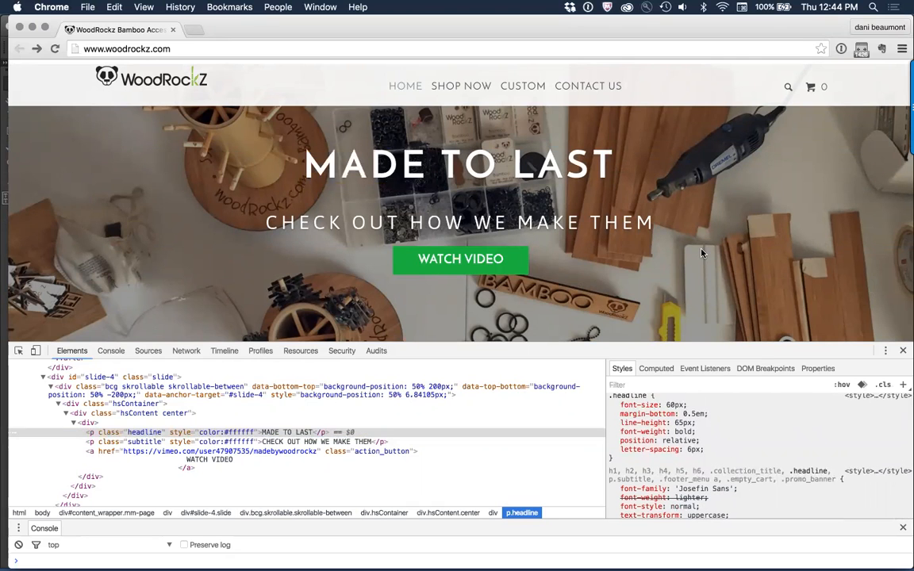
Step: Switch to Adobe Muse, paste the headline and subtitle over the fox image section, and center-align the text
key("super+Tab")
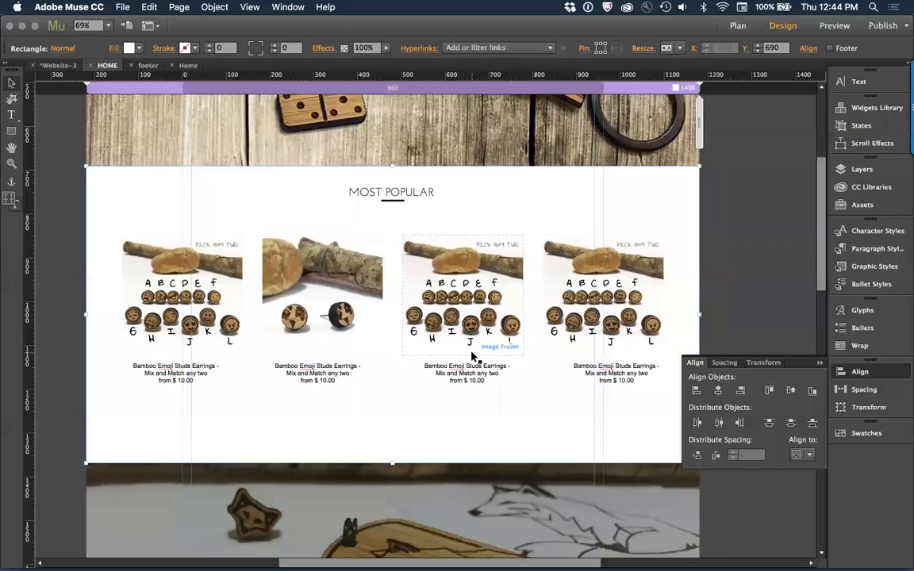
scroll(444, 333, "down", 10)
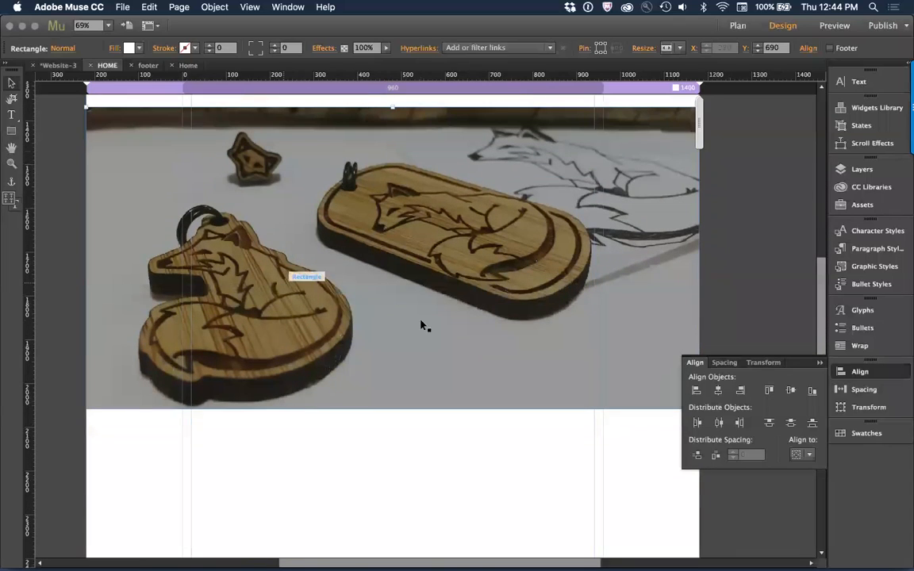
key("super+v")
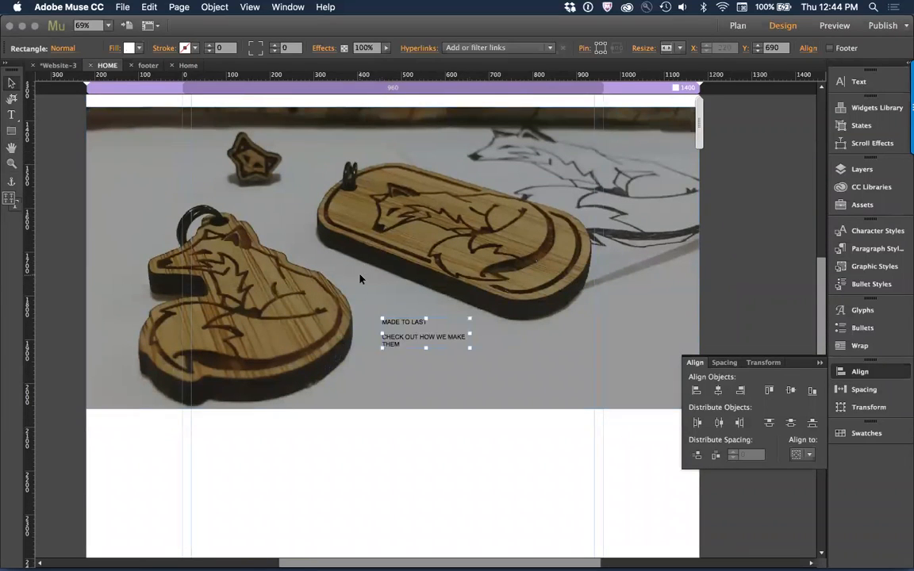
left_click_drag(415, 325, 387, 228)
key("super+z")
left_click(385, 226, "shift")
key("super+shift+c")
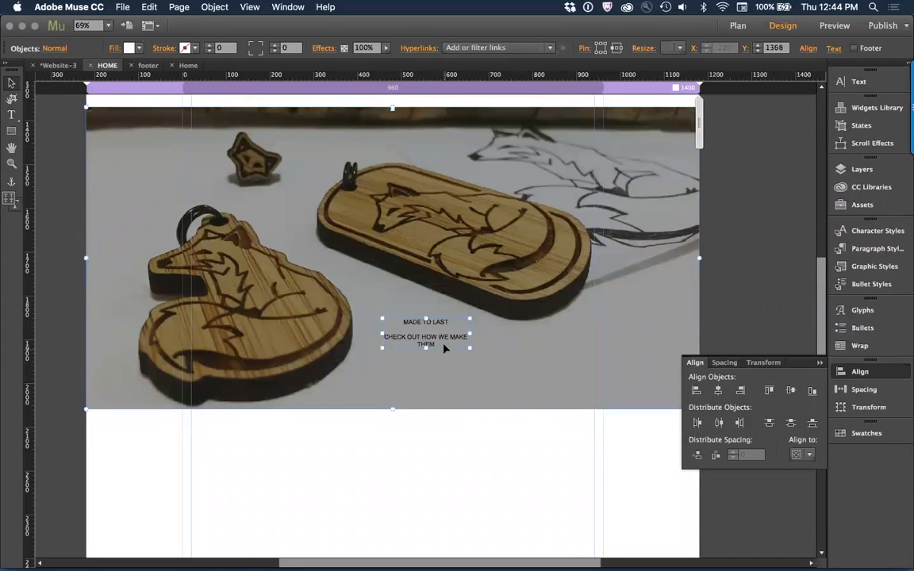
Step: Increase the pasted text to size 26 and move its frame up to about X 408, Y 1620 over the fox image
key("super+shift+period")
key("super+shift+period")
key("super+shift+period")
key("super+shift+period")
key("super+shift+period")
key("super+shift+period")
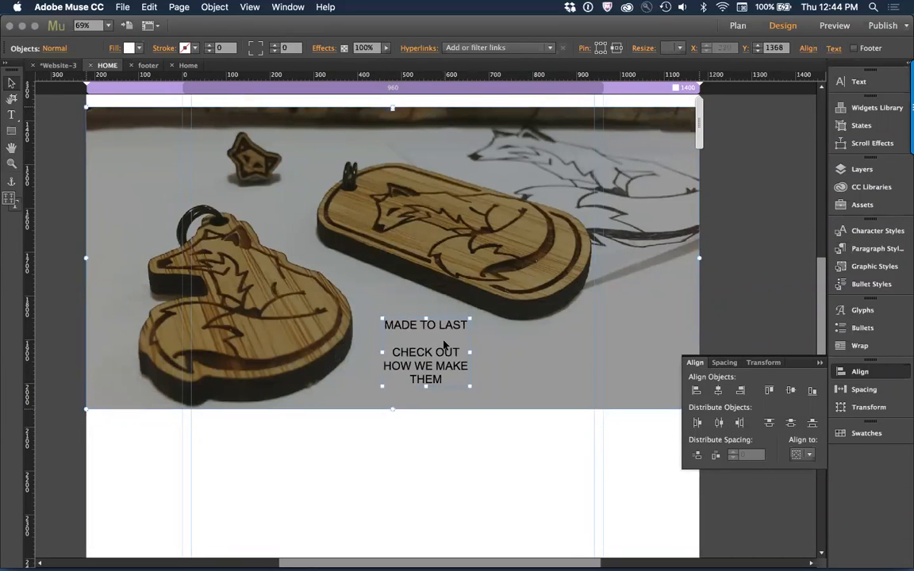
left_click_drag(418, 358, 361, 342)
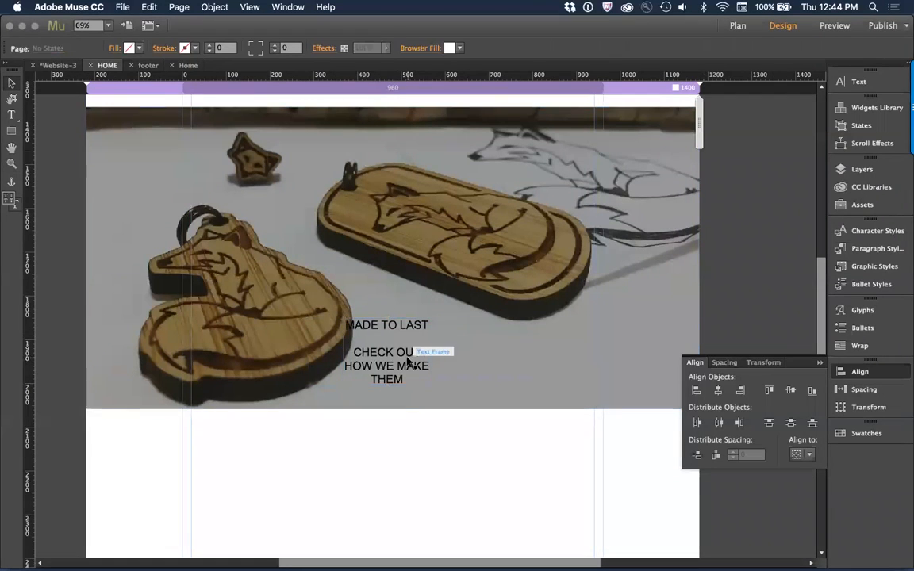
left_click_drag(422, 324, 427, 283)
left_click_drag(417, 246, 425, 265)
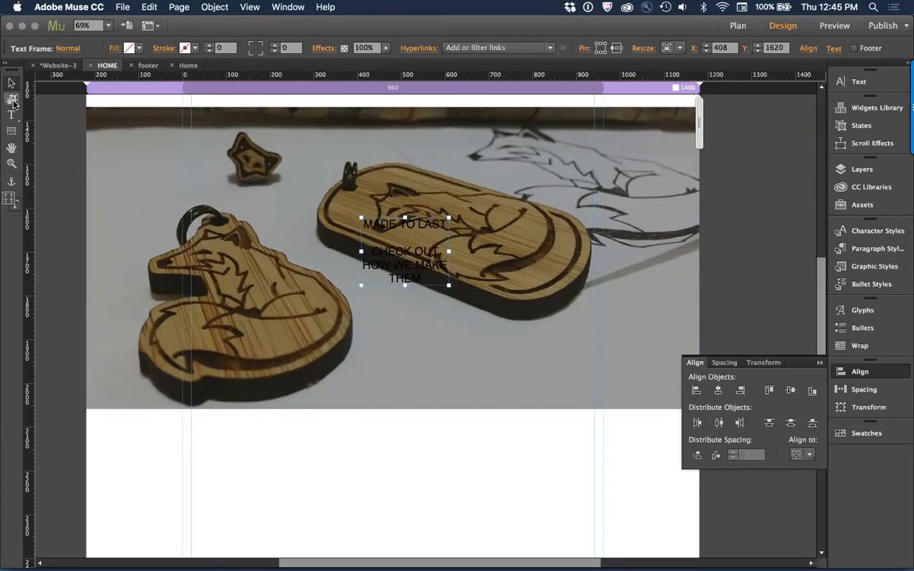
left_click(12, 113)
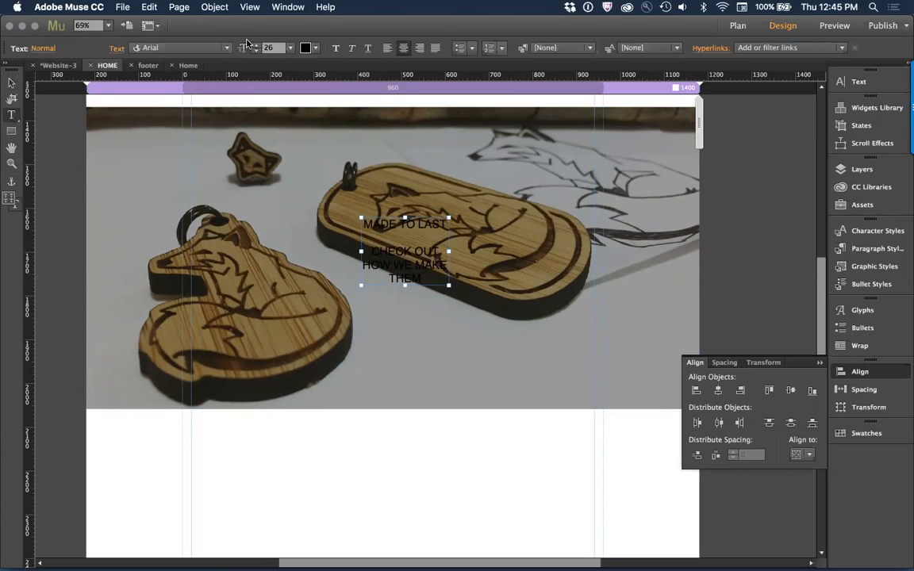
Step: Color the pasted banner text white and set the MADE TO LAST headline to size 60
left_click(307, 49)
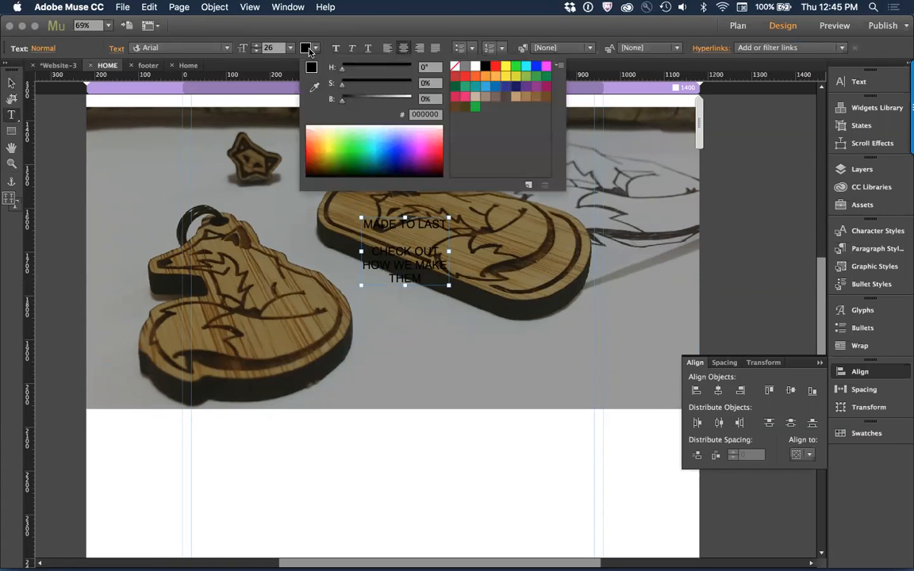
left_click(476, 67)
key("super+Tab")
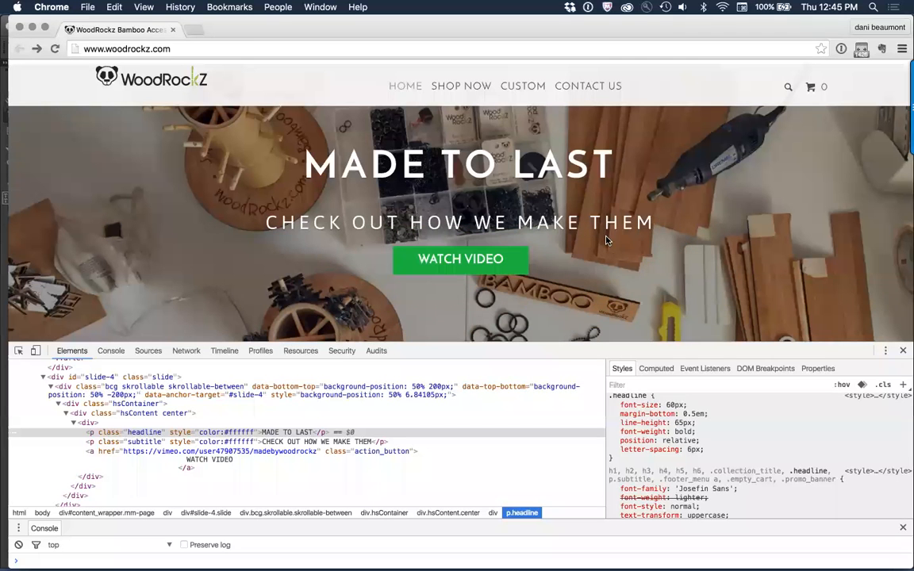
key("super+Tab")
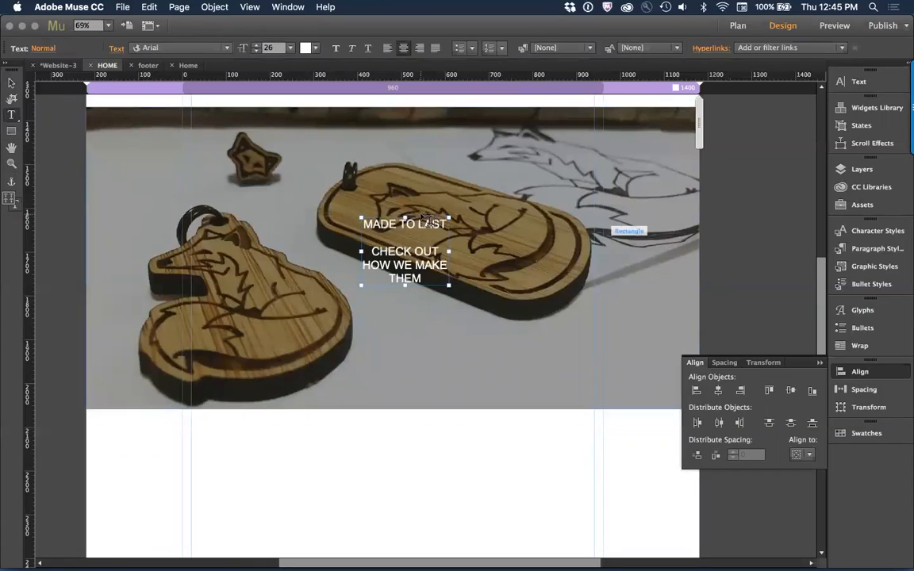
left_click(393, 113)
triple_click(413, 224)
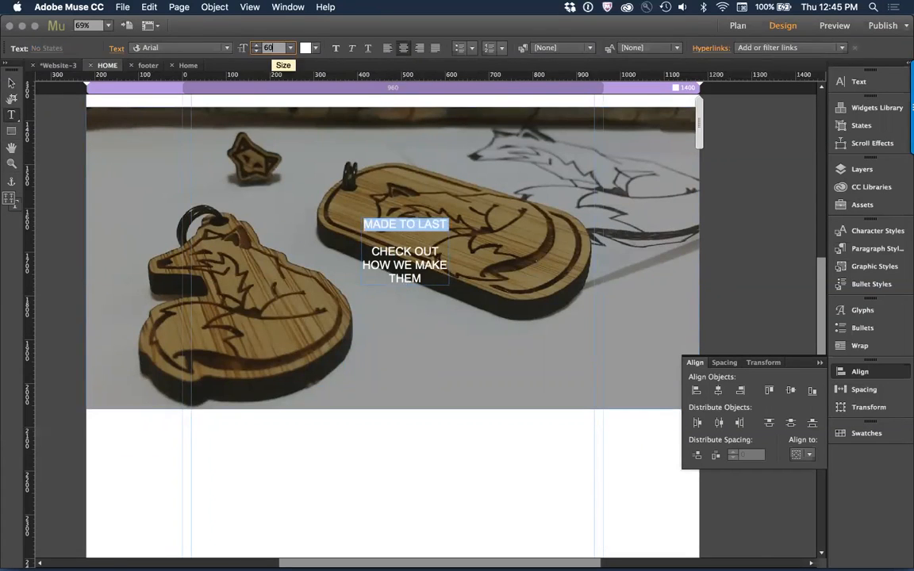
key("Return")
key("Escape")
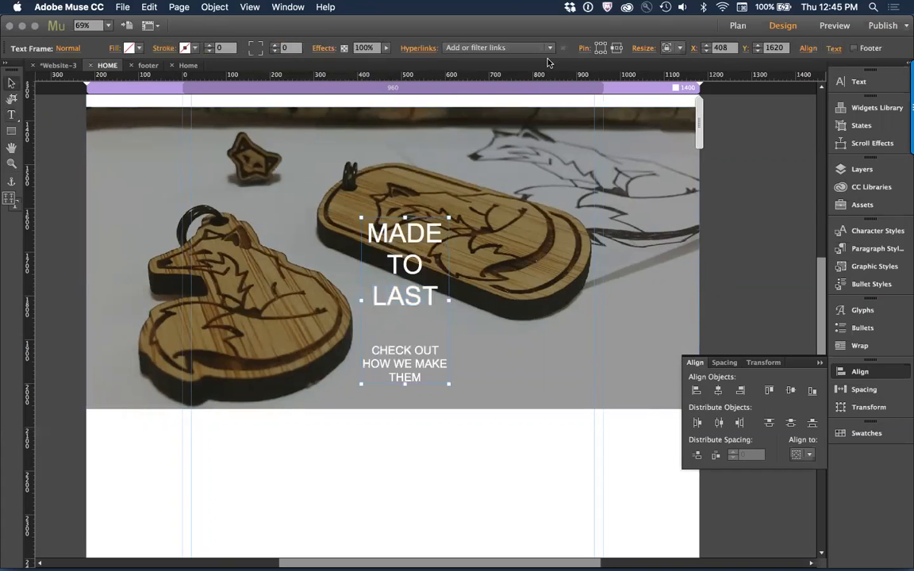
Step: Change the font of the whole banner text frame to the Josefin Light web font
key("t")
left_click(188, 48)
left_click(183, 48)
left_click(184, 49)
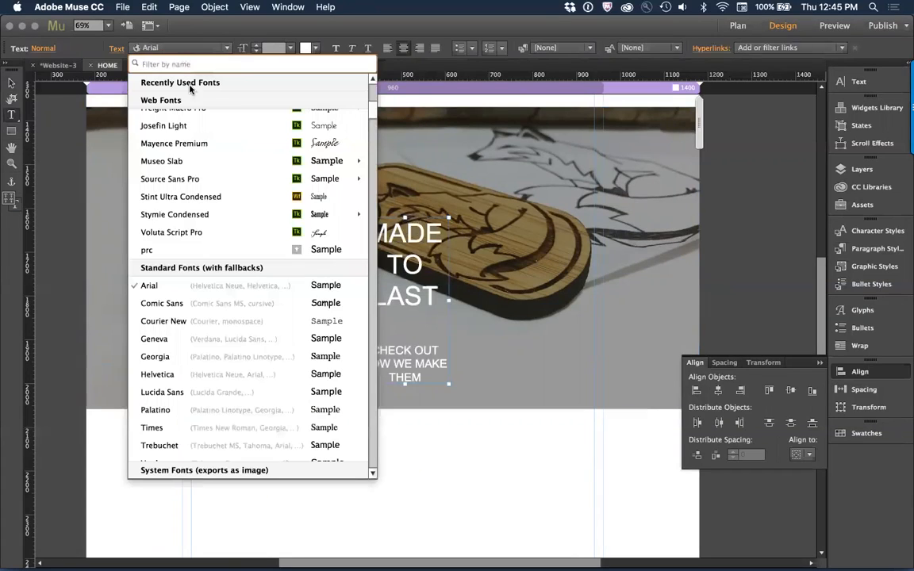
left_click(211, 127)
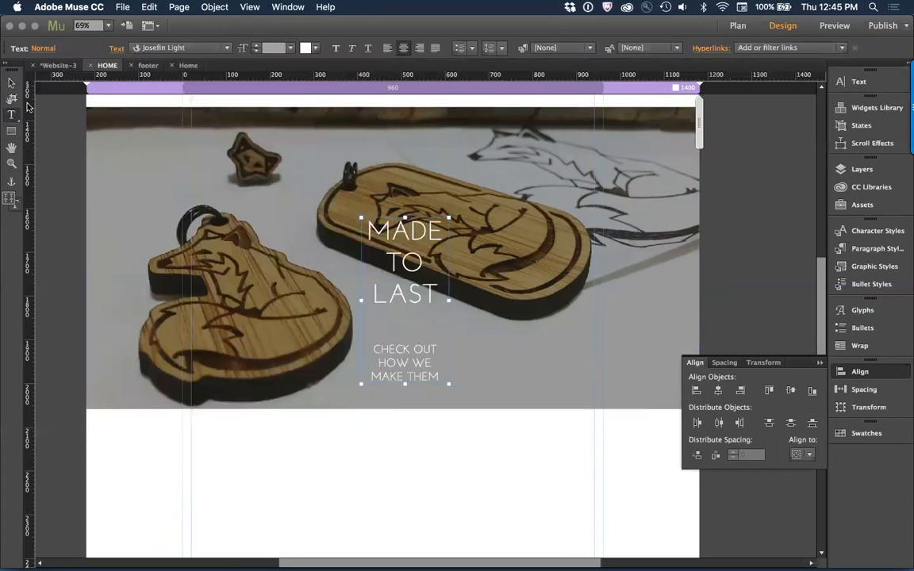
left_click(11, 84)
left_click(83, 169)
Step: Widen the banner text frame so the headline and subtitle each fit on one line, and move it to about X 208, Y 1530
key("super+Tab")
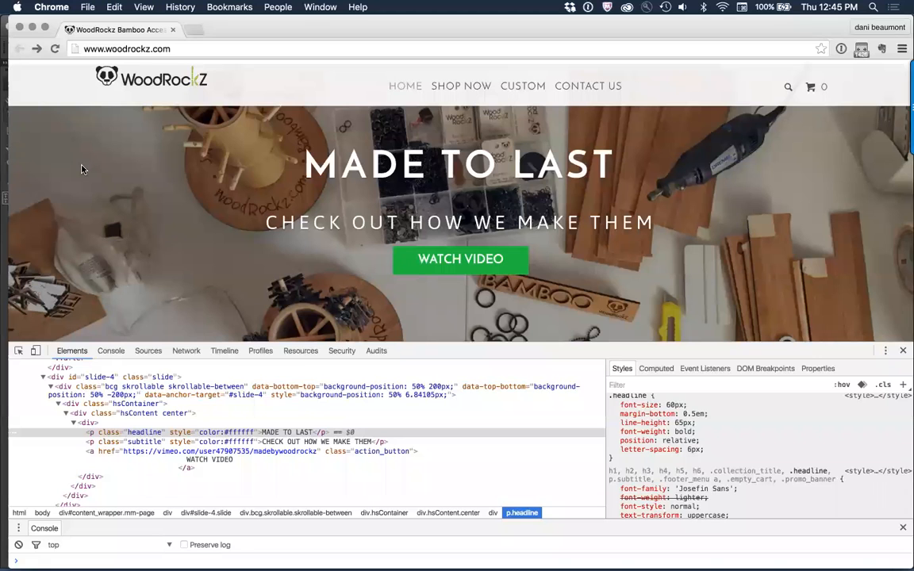
key("super+Tab")
left_click(391, 245)
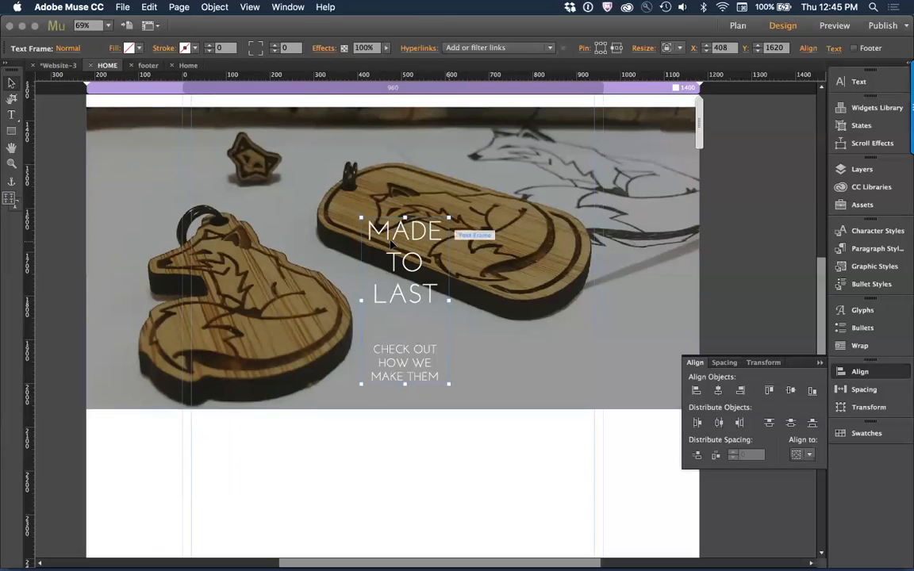
left_click_drag(391, 246, 550, 242)
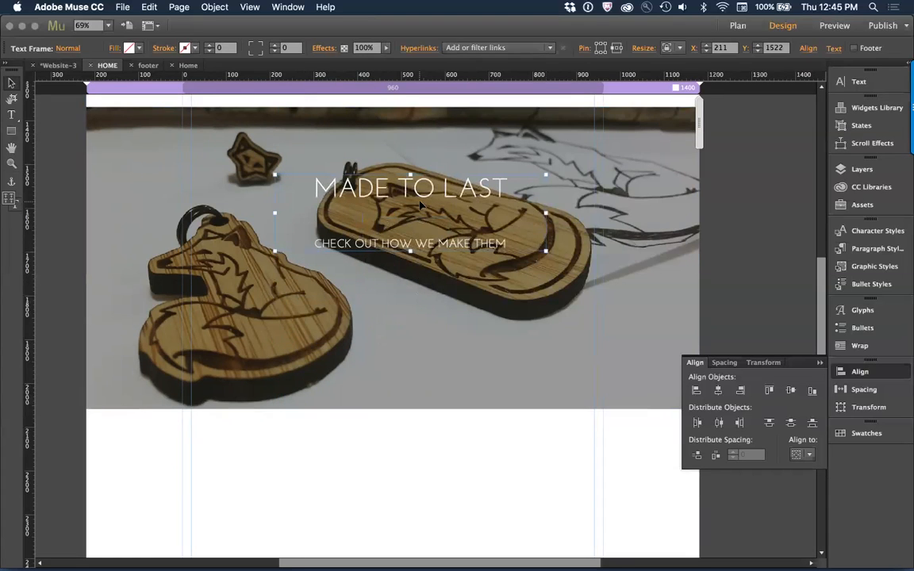
left_click_drag(421, 236, 417, 209)
scroll(417, 208, "down", 3)
scroll(419, 210, "up", 5)
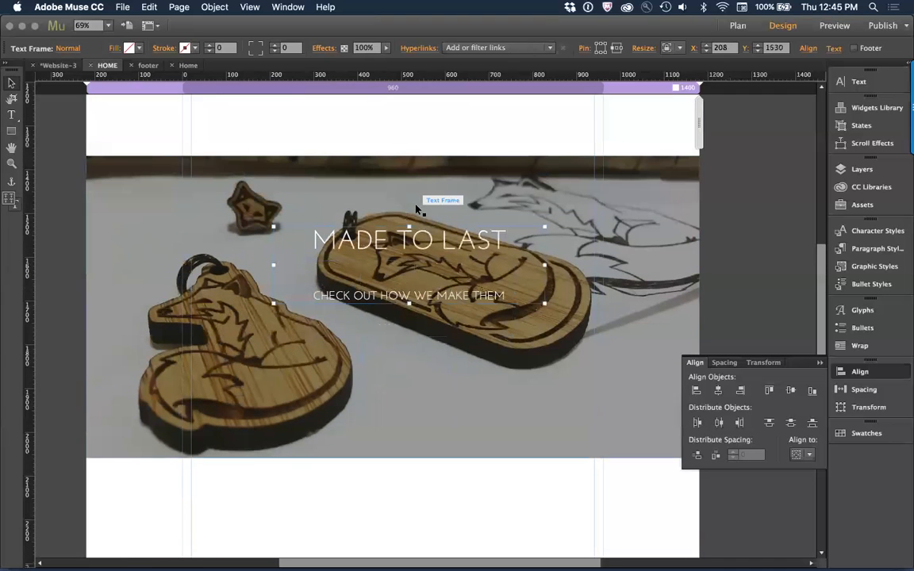
left_click(430, 212)
left_click(424, 230)
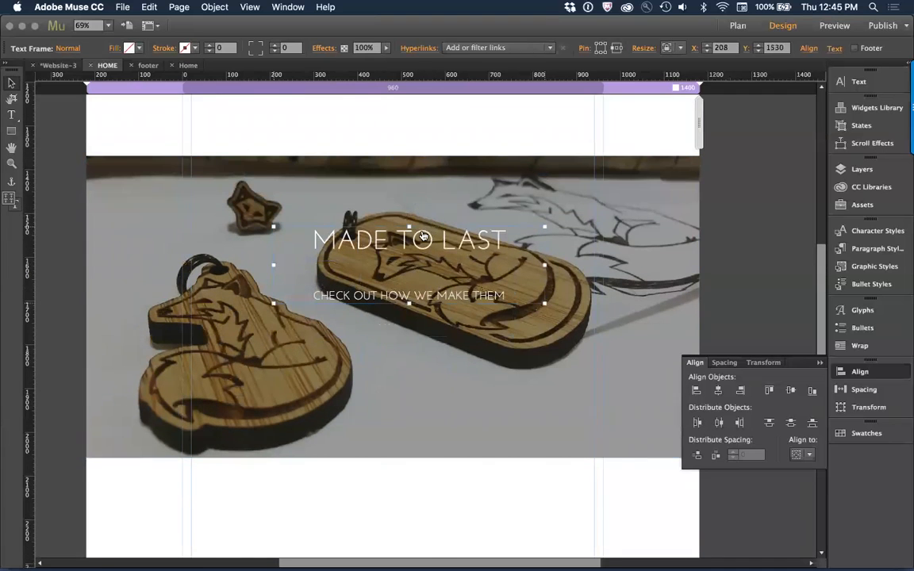
Step: Enlarge the CHECK OUT HOW WE MAKE THEM subtitle to size 32
key("super+Tab")
key("super+Tab")
triple_click(409, 297)
key("super+shift+period")
key("super+shift+period")
key("super+shift+period")
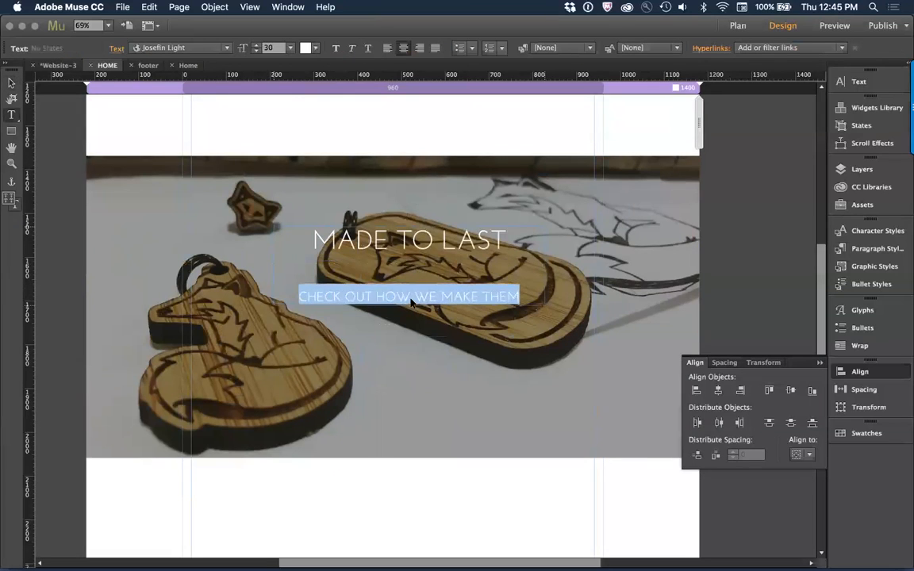
key("Escape")
Step: Tighten the gap between the headline and subtitle by replacing the tall blank line with one at size 32
double_click(415, 264)
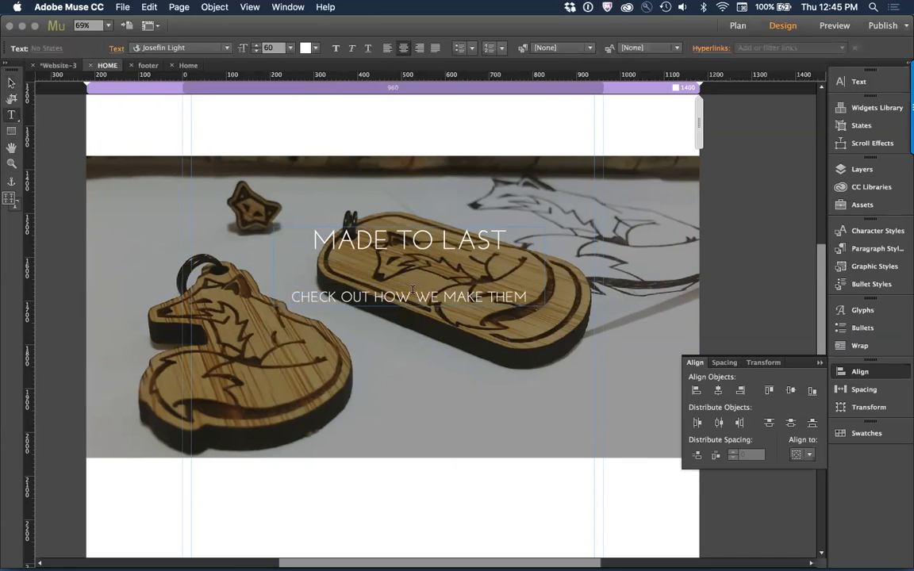
key("BackSpace")
key("Return")
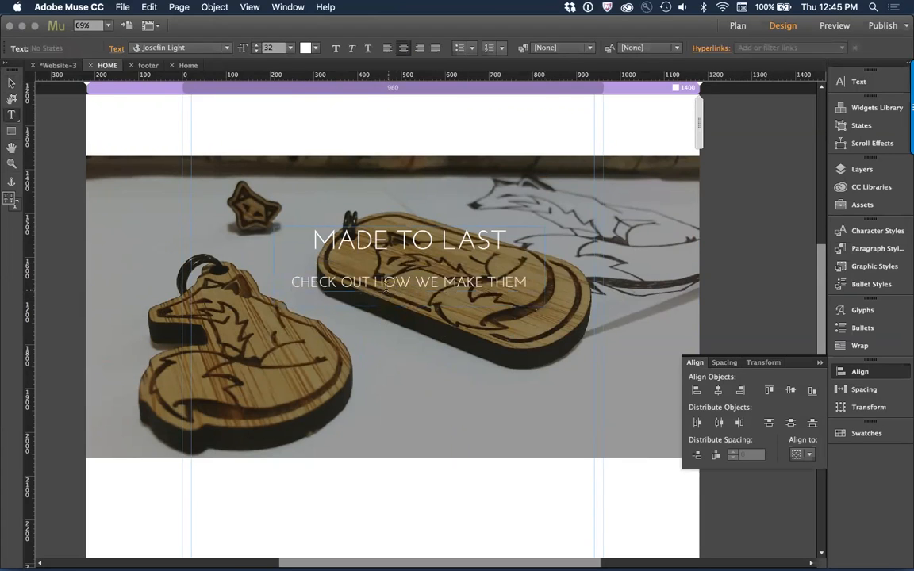
key("Escape")
left_click(40, 171)
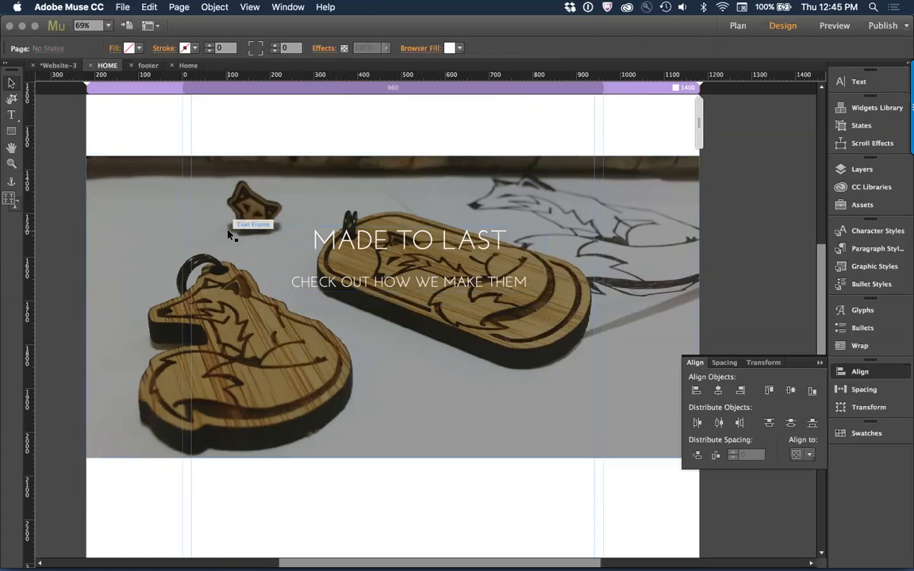
Step: Copy the green SHOP NOW button from the hero section, paste it over the fox banner, and place it below the subtitle at X 447, Y 1758
scroll(230, 235, "up", 15)
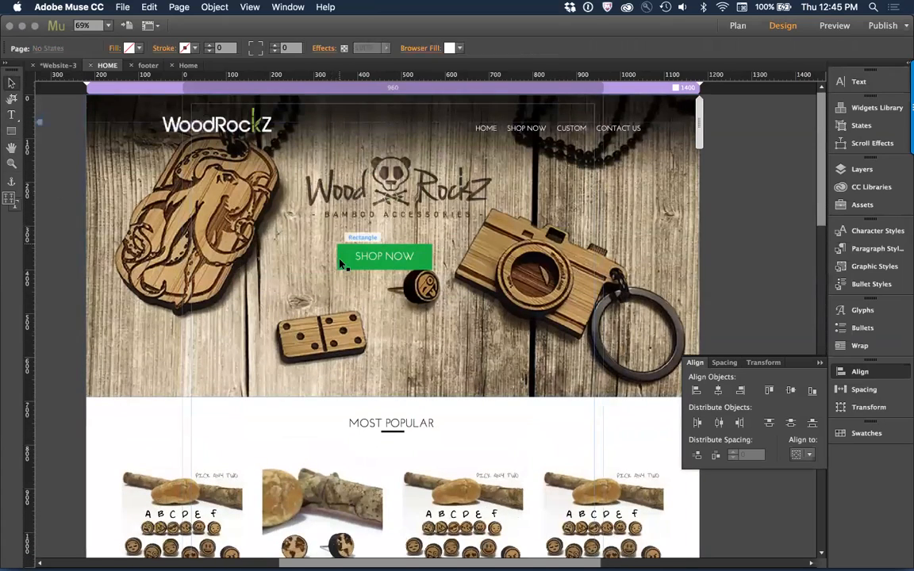
left_click(342, 264)
scroll(408, 327, "down", 10)
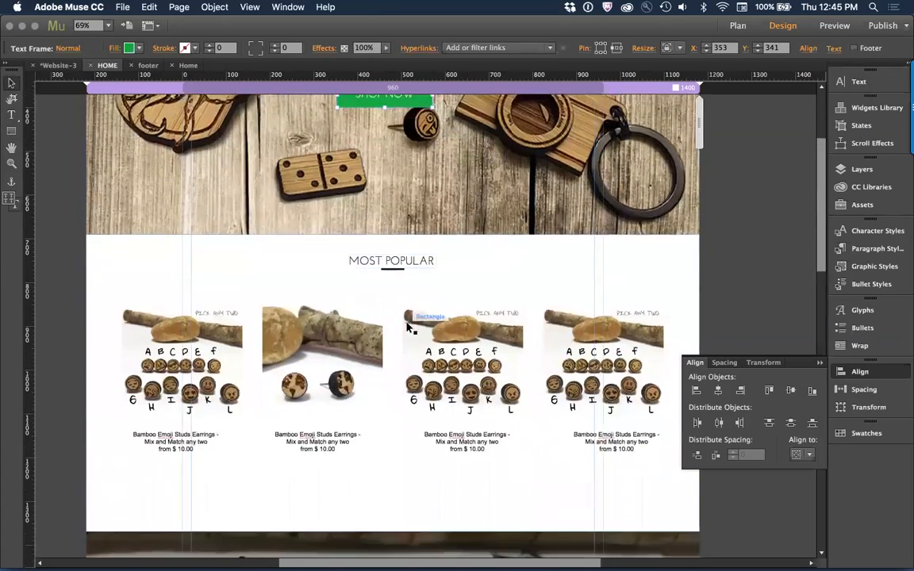
key("super+v")
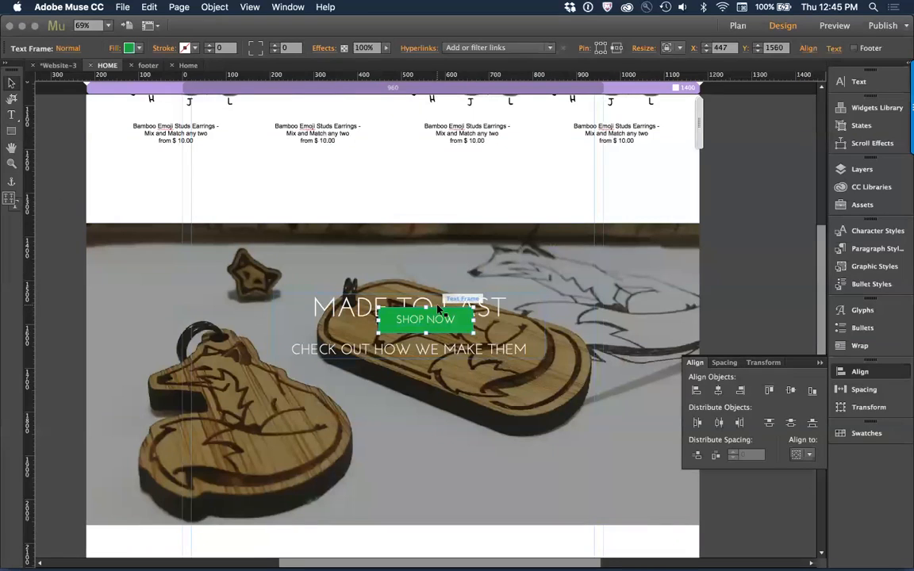
left_click_drag(427, 322, 419, 410)
key("super+z")
left_click_drag(443, 325, 443, 406)
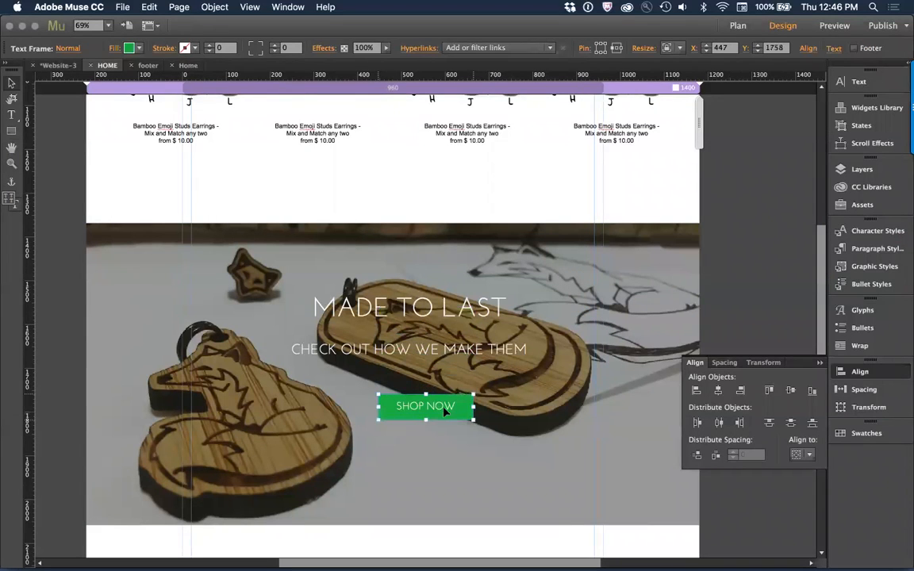
Step: Change the copied button's label to WATCH VIDEO
triple_click(443, 406)
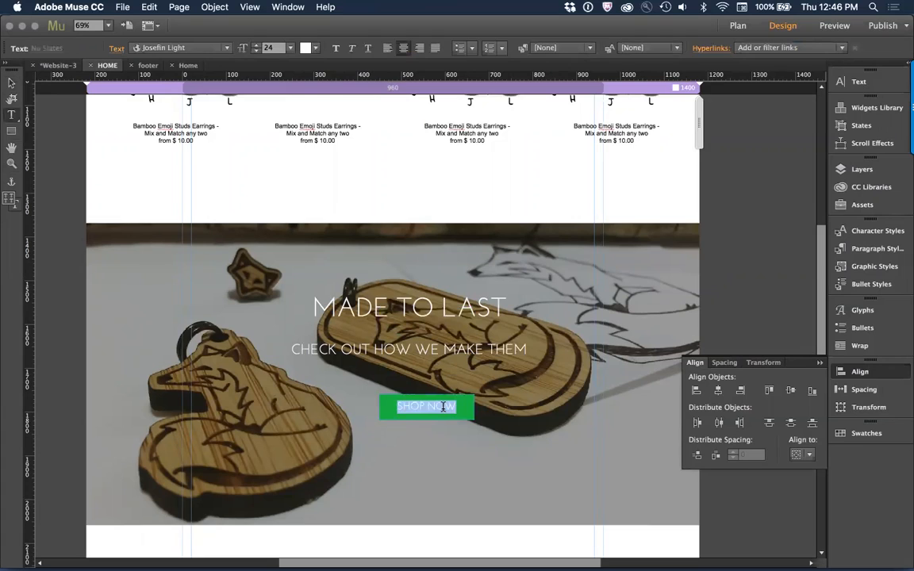
type("W")
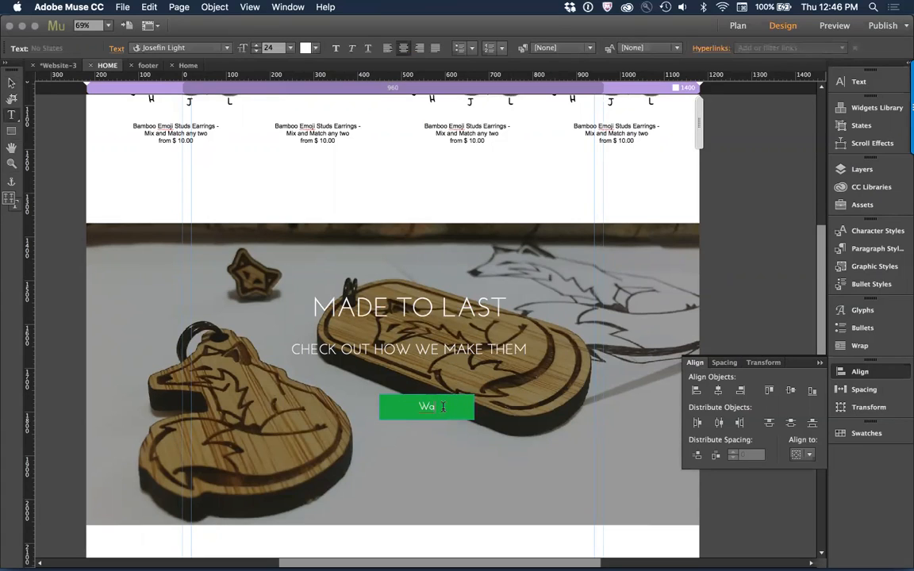
type("ATCH VIDEO")
left_click(11, 82)
left_click(63, 167)
Step: Preview the site in the browser and examine the hero, MOST POPULAR section and MADE TO LAST banner
key("super+alt+e")
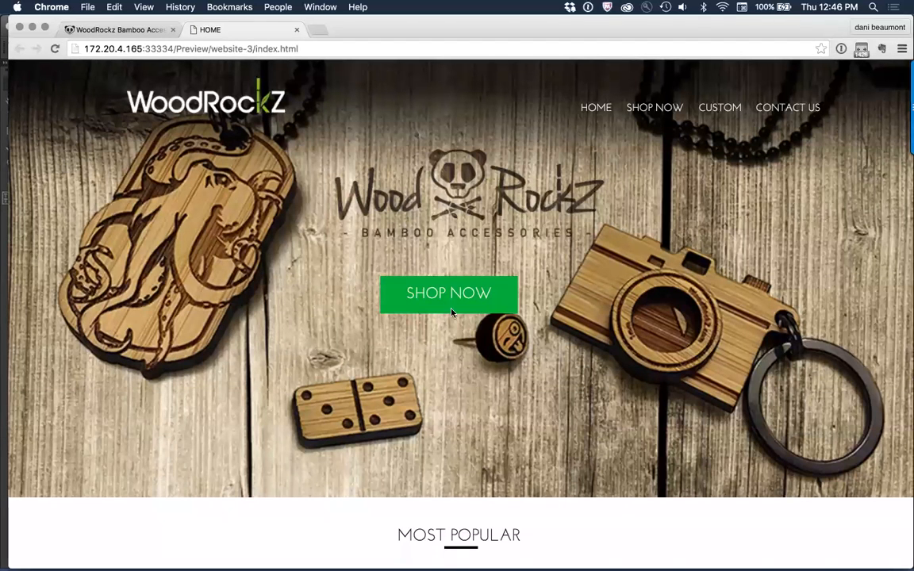
scroll(642, 360, "down", 4)
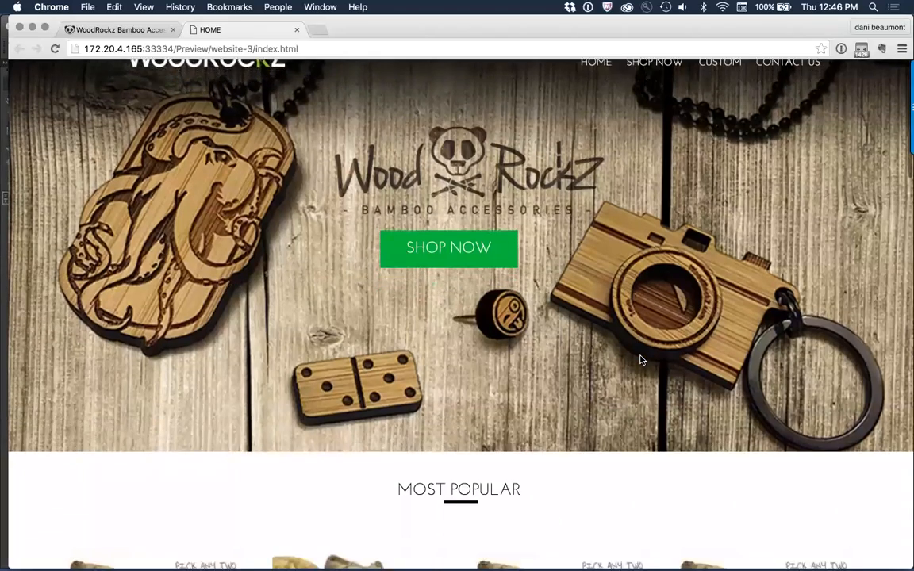
scroll(641, 359, "down", 4)
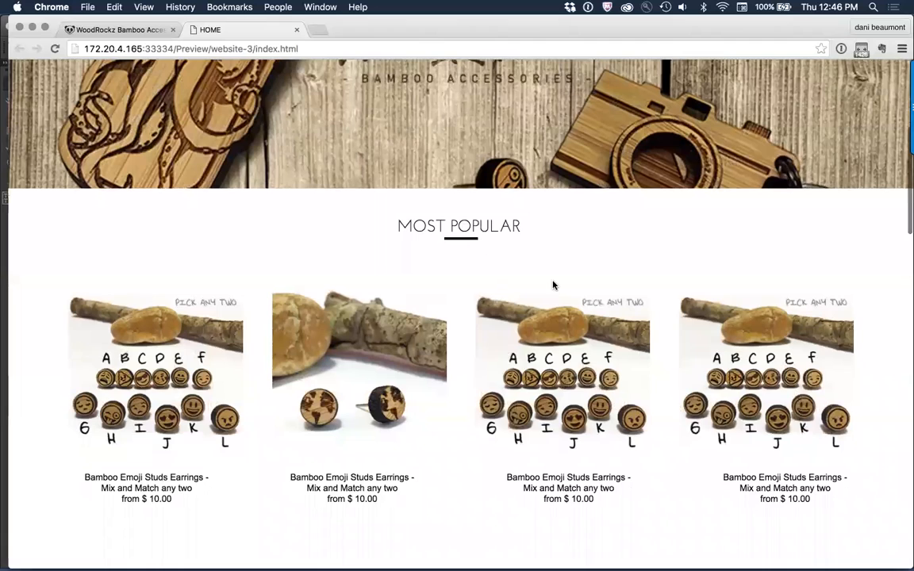
scroll(165, 233, "down", 3)
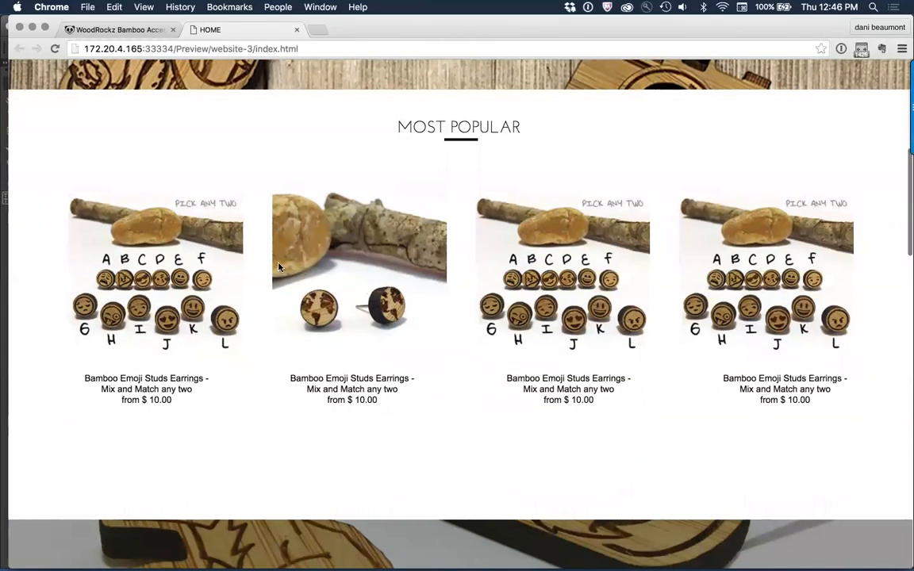
scroll(441, 402, "down", 5)
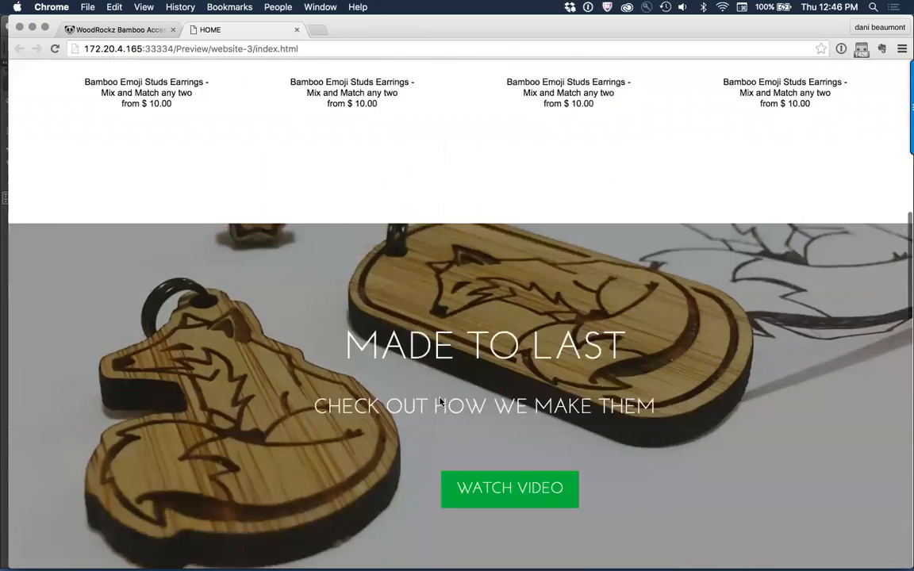
scroll(443, 398, "up", 2)
scroll(439, 398, "down", 5)
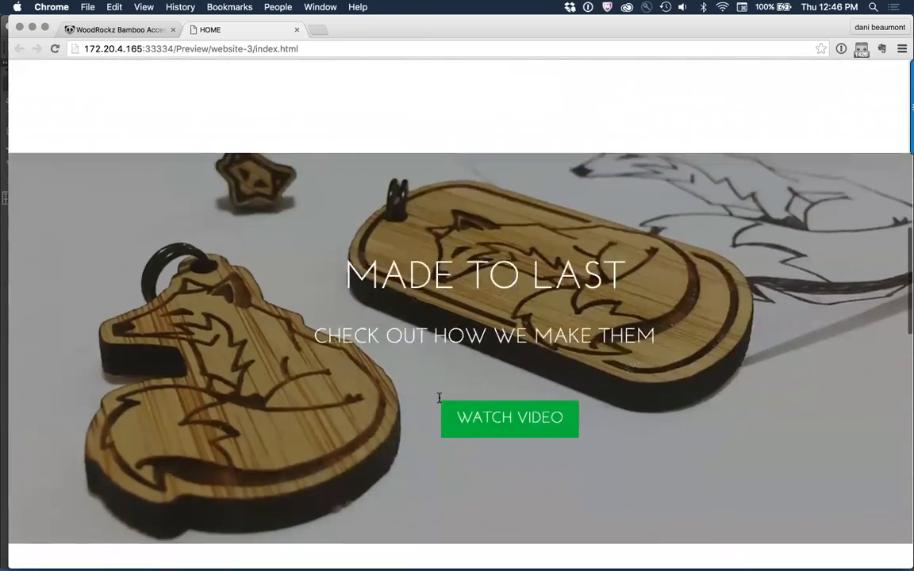
Step: Return to the original WoodRockz website in Chrome, close the developer tools, and examine the three-column feature section below the workshop banner
key("super+Tab")
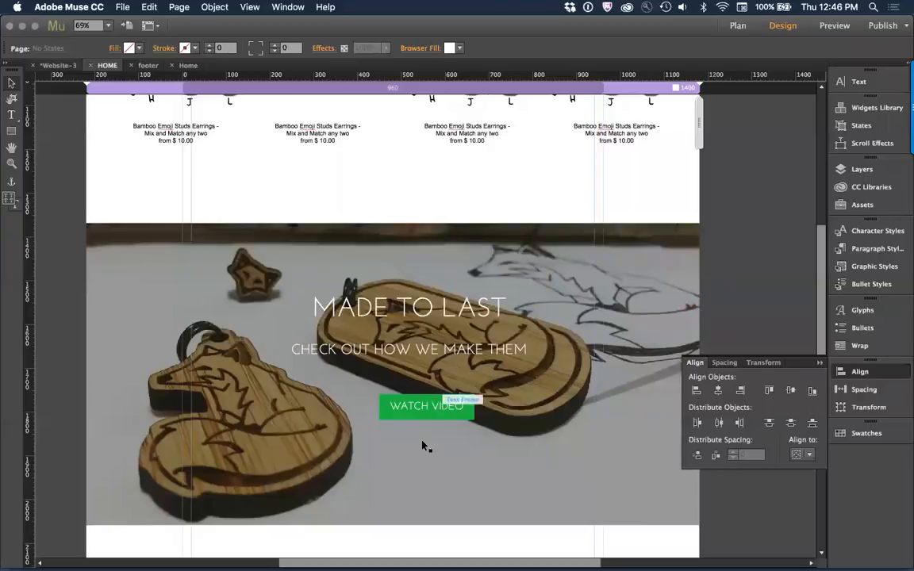
scroll(400, 483, "down", 3)
scroll(400, 480, "down", 2)
key("super+Tab")
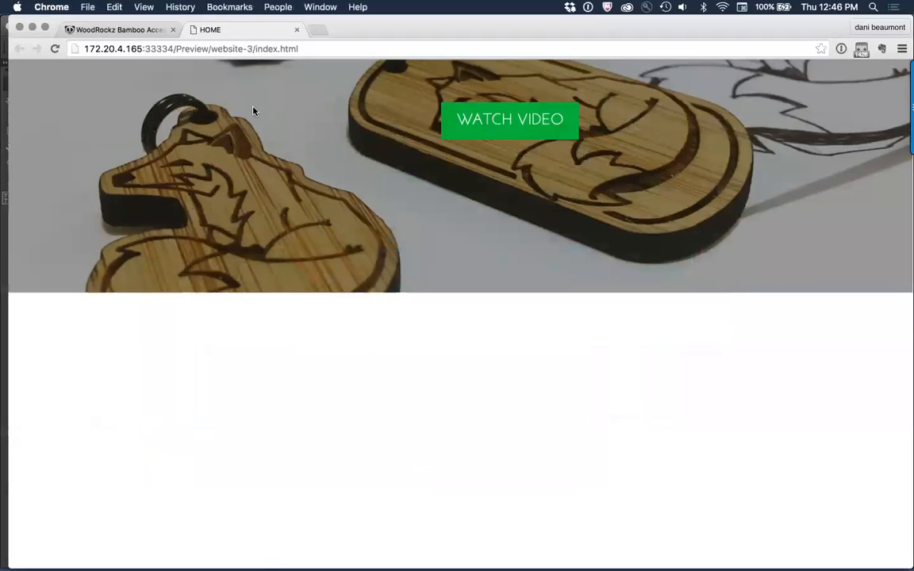
left_click(131, 31)
scroll(182, 225, "down", 2)
scroll(182, 225, "down", 5)
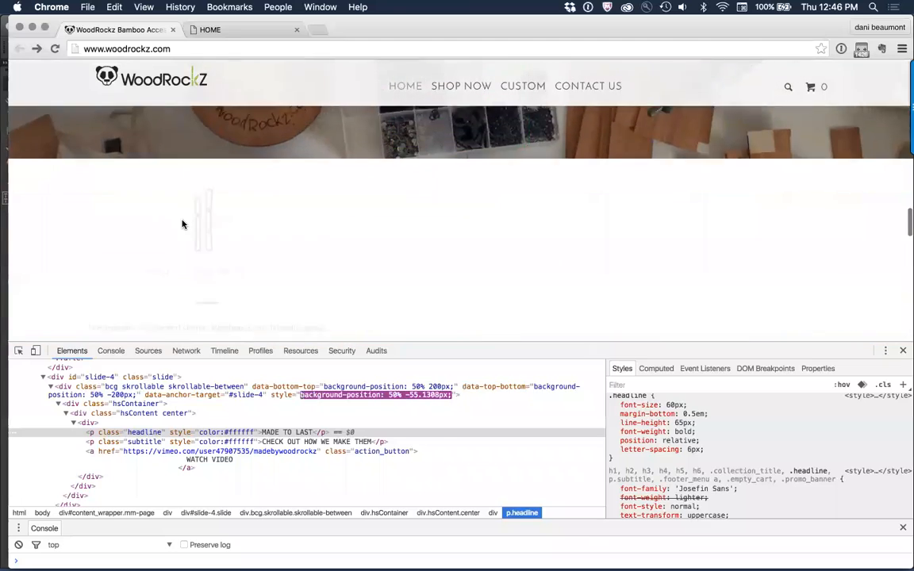
left_click(903, 350)
scroll(705, 267, "up", 1)
scroll(682, 265, "up", 2)
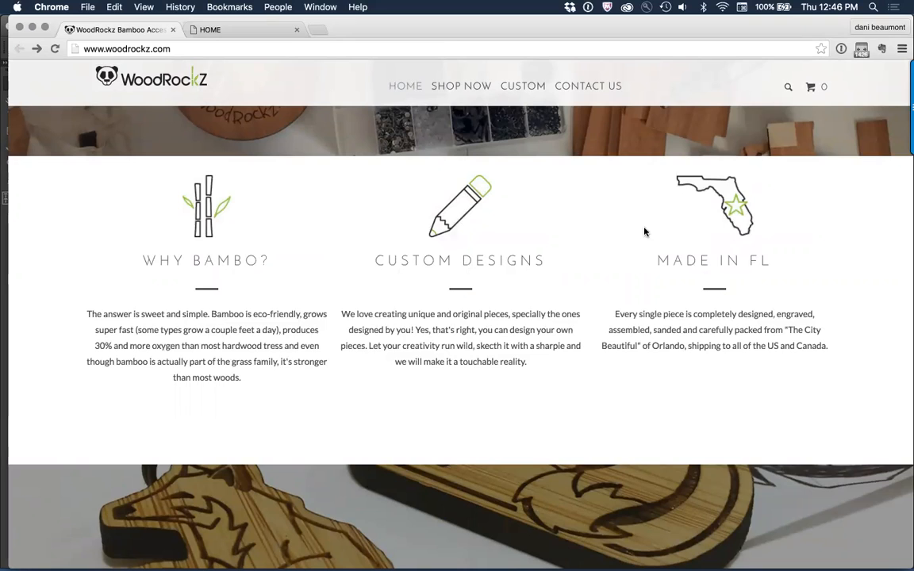
Step: Switch to Adobe Muse and load illust_feature1.jpg, illust_feature2.jpg and illust_feature3.jpg from the suck_a_site _images folder for placing
key("super+Tab")
left_click(420, 363)
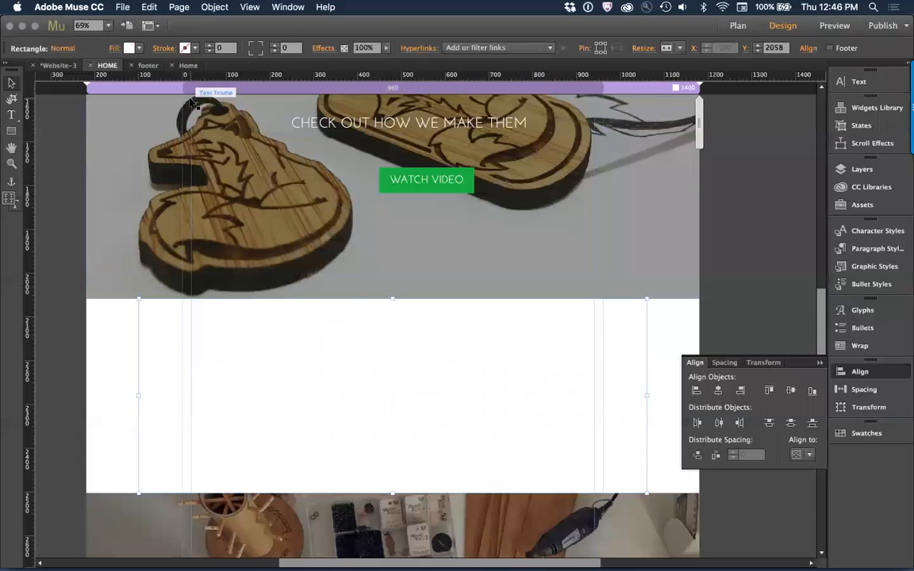
left_click(123, 8)
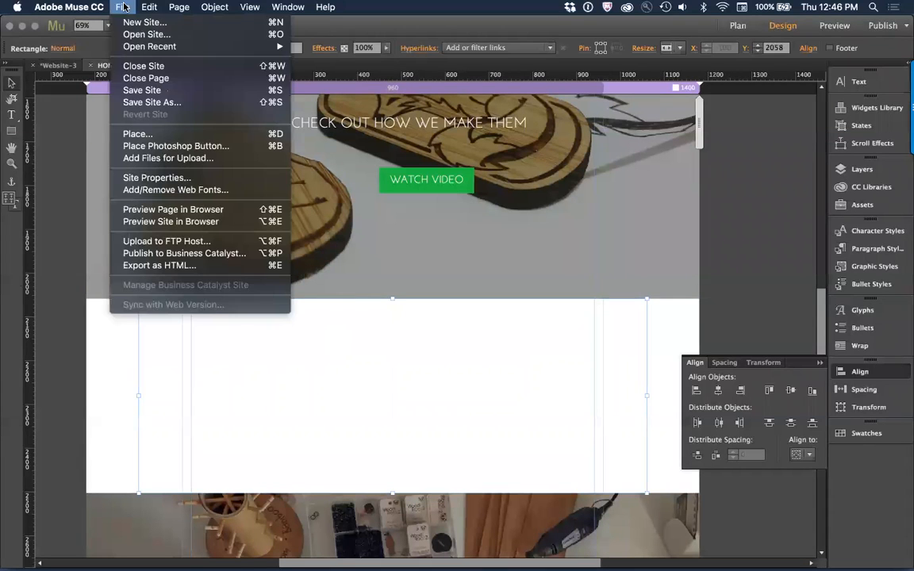
left_click(140, 135)
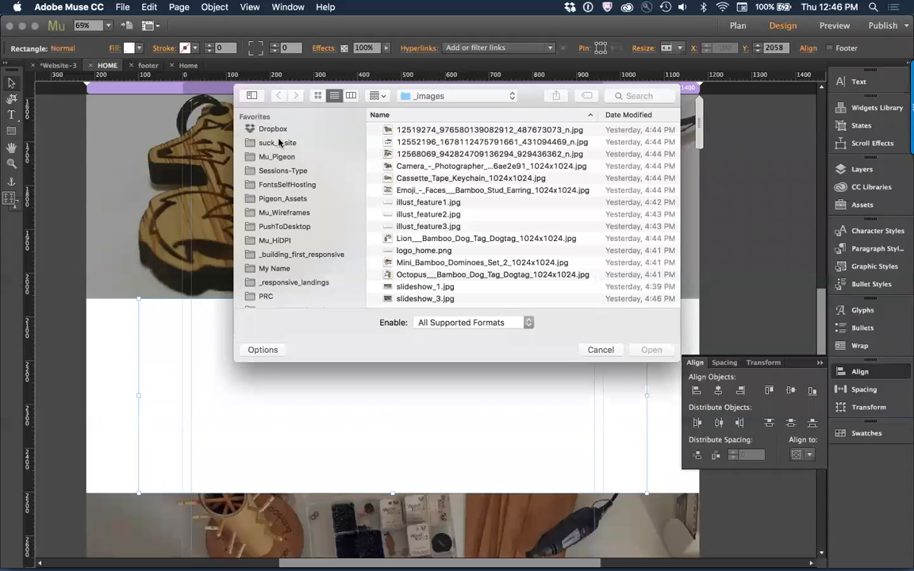
left_click(278, 145)
double_click(446, 129)
double_click(427, 143)
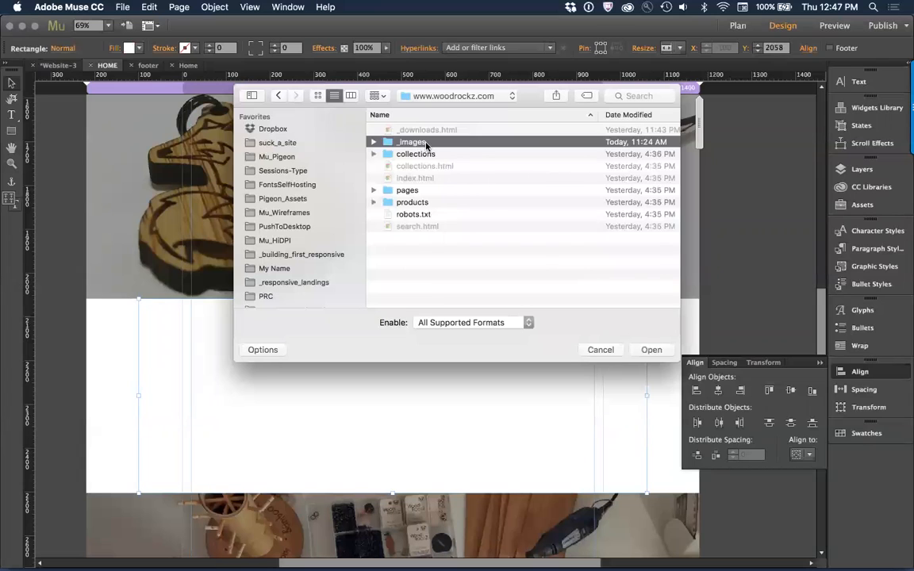
left_click(318, 96)
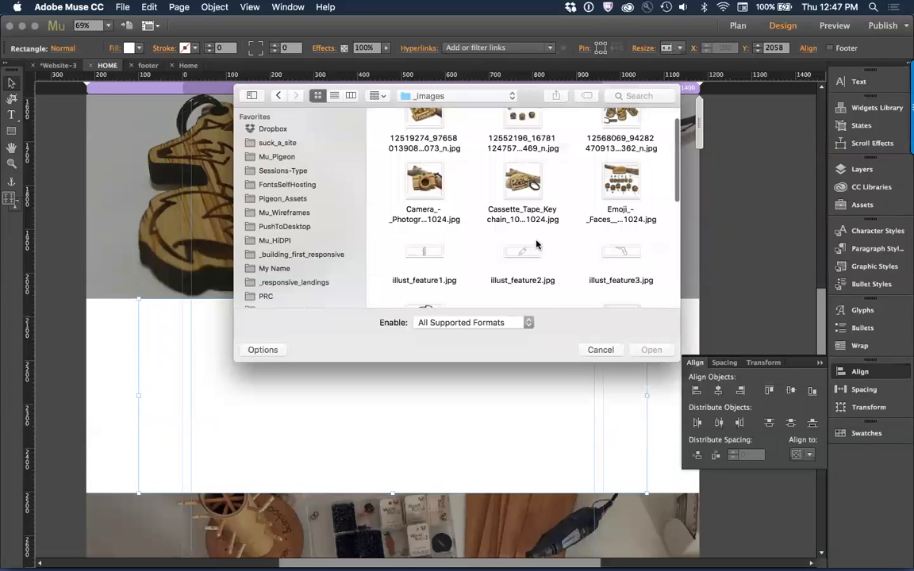
left_click(335, 96)
left_click(429, 203)
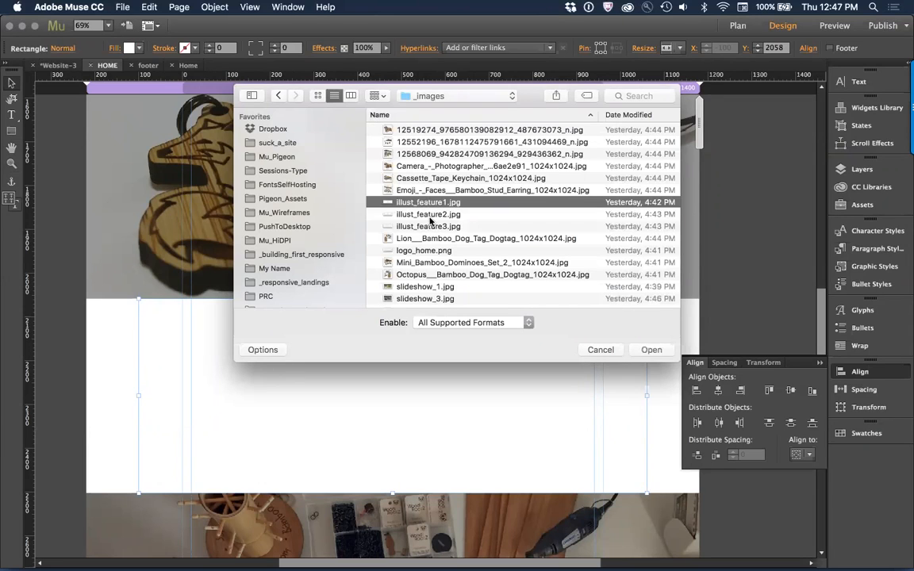
left_click(431, 228, "shift")
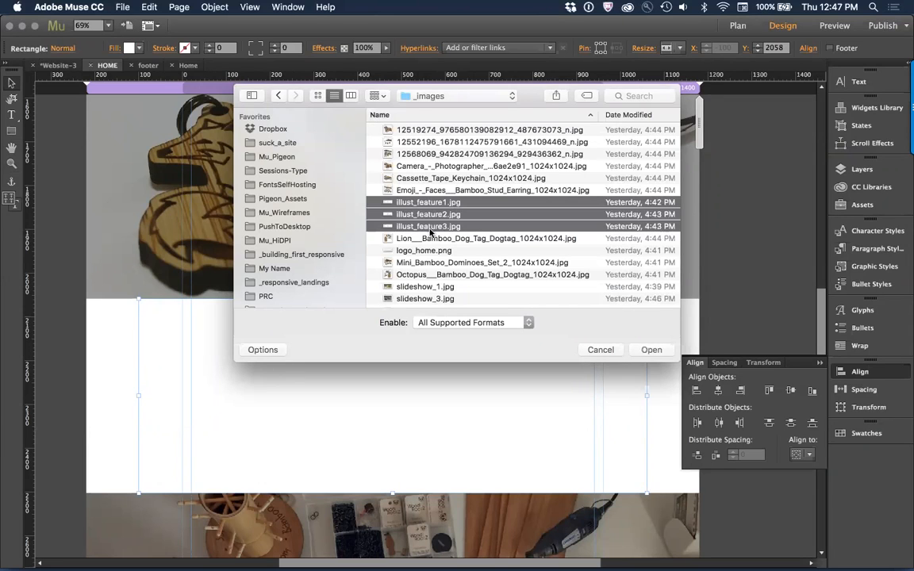
left_click(652, 350)
Step: Place the bamboo, pencil and Florida illustrations side by side in the white section below the fox banner
left_click_drag(173, 319, 280, 372)
left_click_drag(395, 319, 482, 374)
left_click_drag(618, 319, 681, 372)
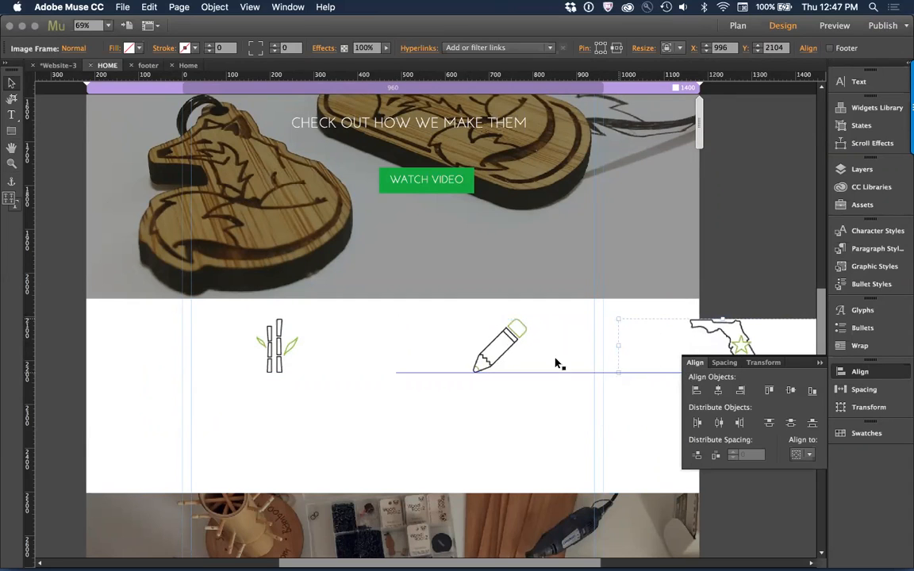
Step: Line up the three illustrations edge to edge at Y 2104, with the bamboo frame at X -218 and the pencil frame at X 258
left_click(275, 328)
left_click_drag(272, 343, 237, 340)
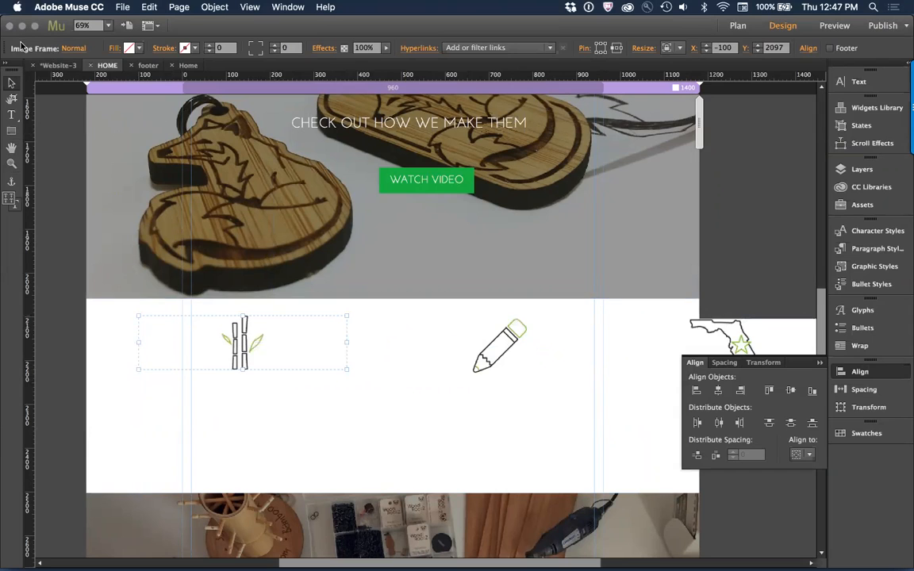
left_click_drag(241, 339, 190, 350)
left_click_drag(486, 339, 387, 341)
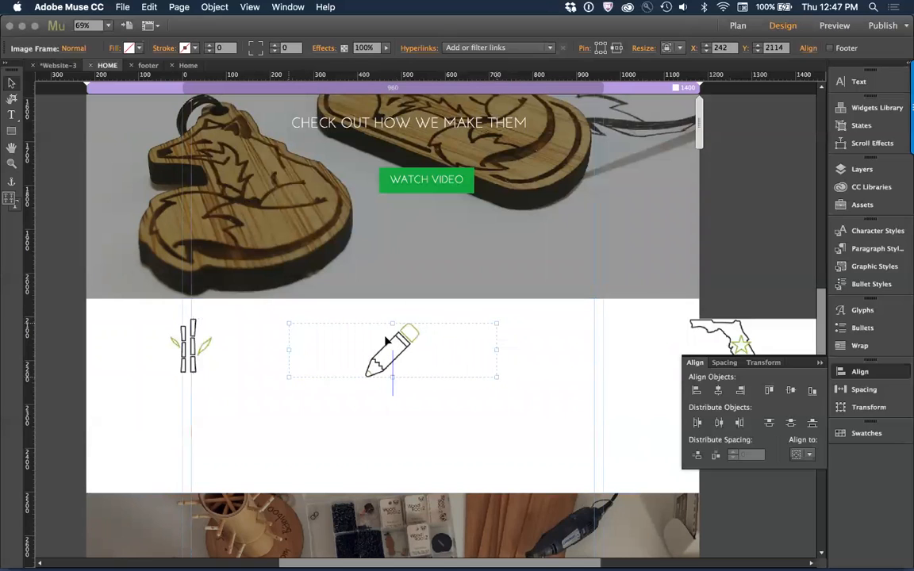
left_click(280, 363)
left_click(331, 358)
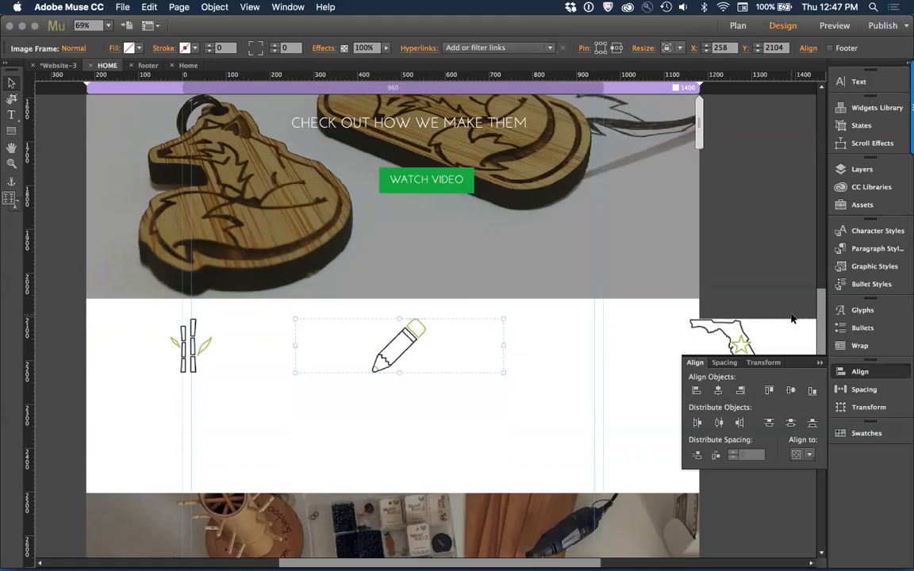
left_click_drag(762, 327, 644, 331)
Step: Trim the outer edges of the bamboo and Florida image frames to fit within the page, starting the bamboo frame at X -192
left_click(449, 373, "shift")
left_click(211, 360, "shift")
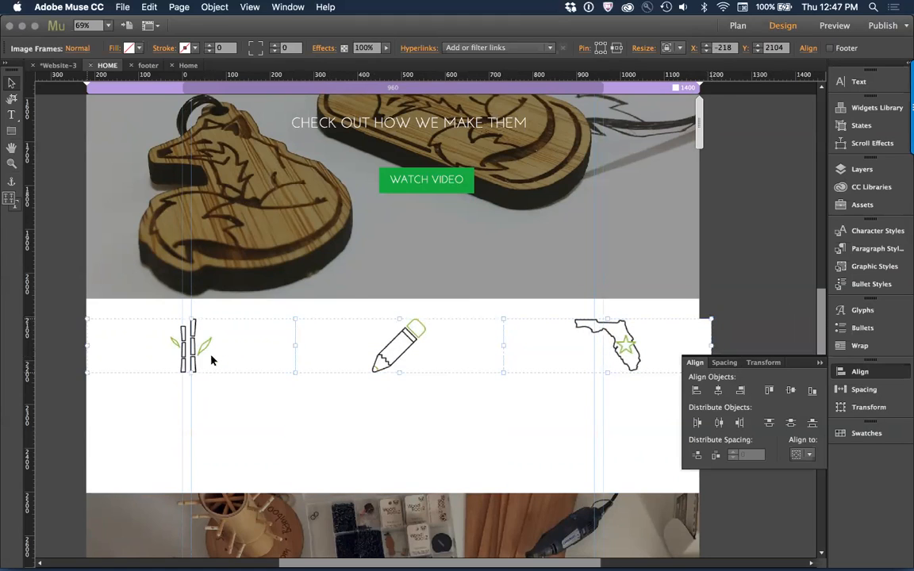
left_click(127, 397)
left_click(103, 363)
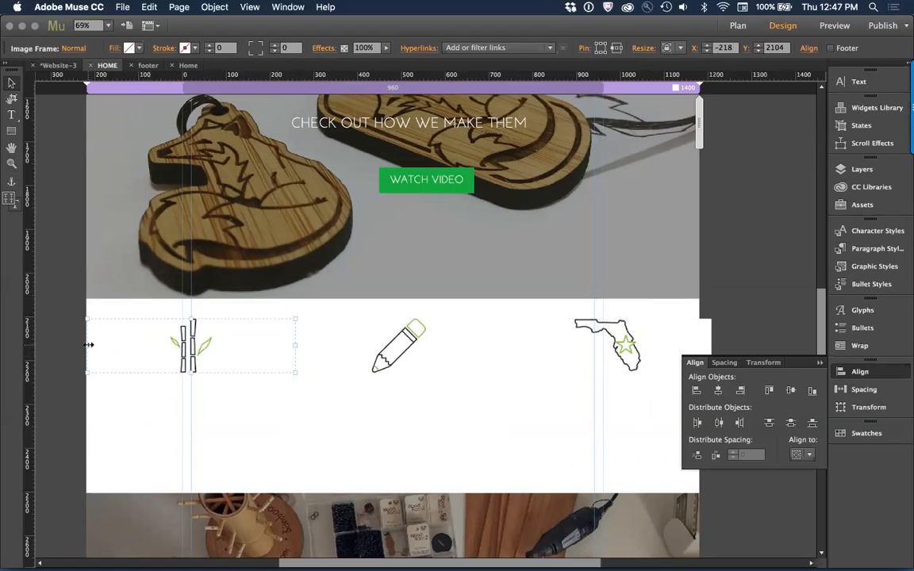
left_click_drag(96, 347, 99, 348)
left_click(692, 346)
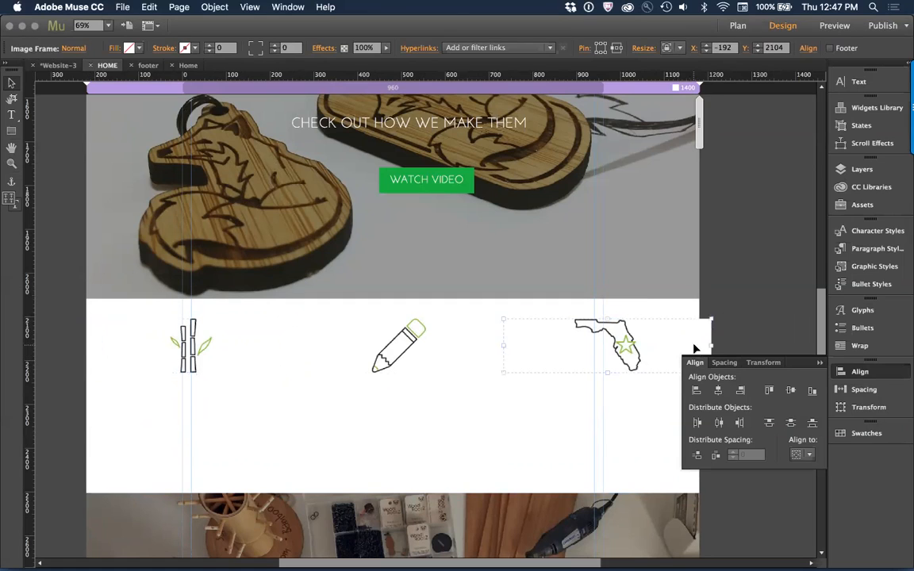
Step: Switch the white rectangle behind the icons to Responsive Width and back to Stretch to Browser Width so it spans the page
left_click(548, 354)
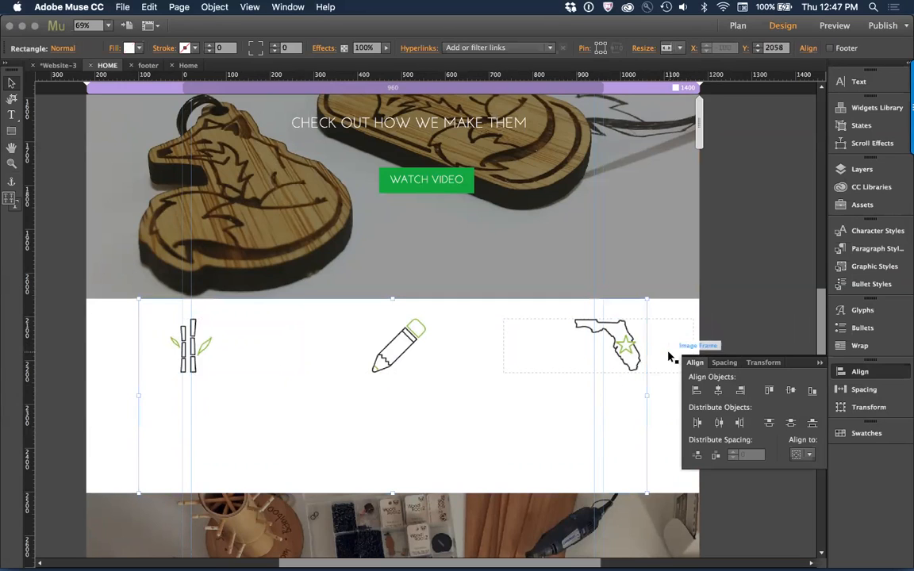
left_click(671, 47)
left_click(678, 76)
left_click(668, 49)
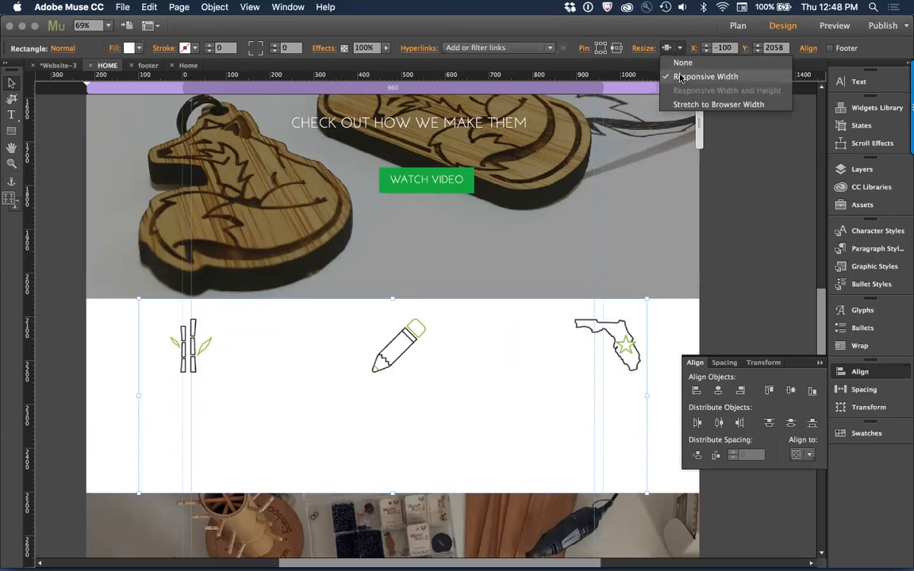
left_click(685, 105)
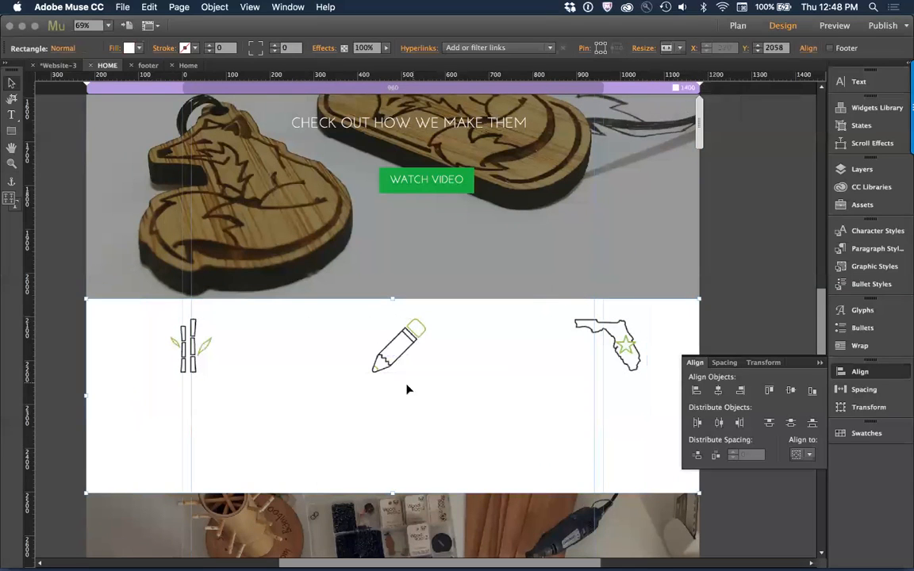
Step: Delete the white rectangle overlapping the lower part of the workshop banner
key("super+minus")
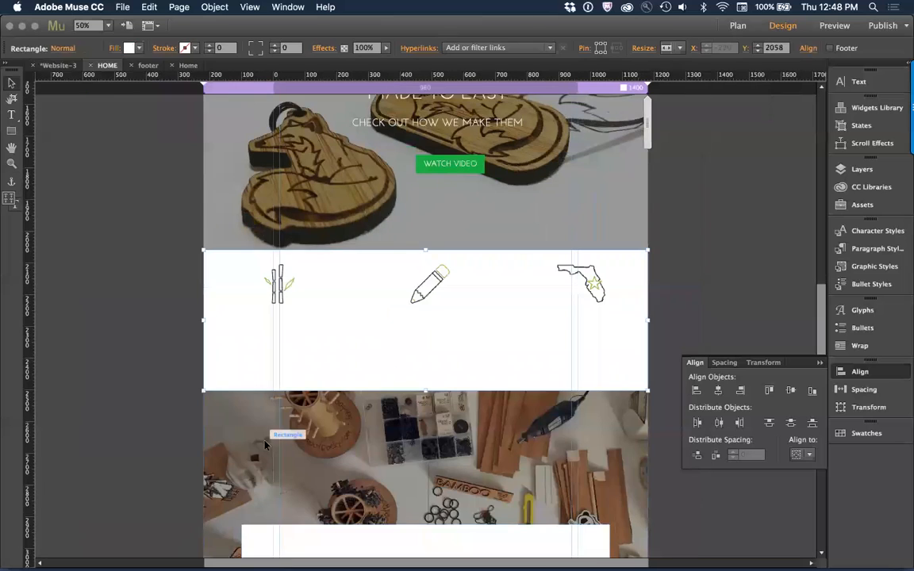
key("super+minus")
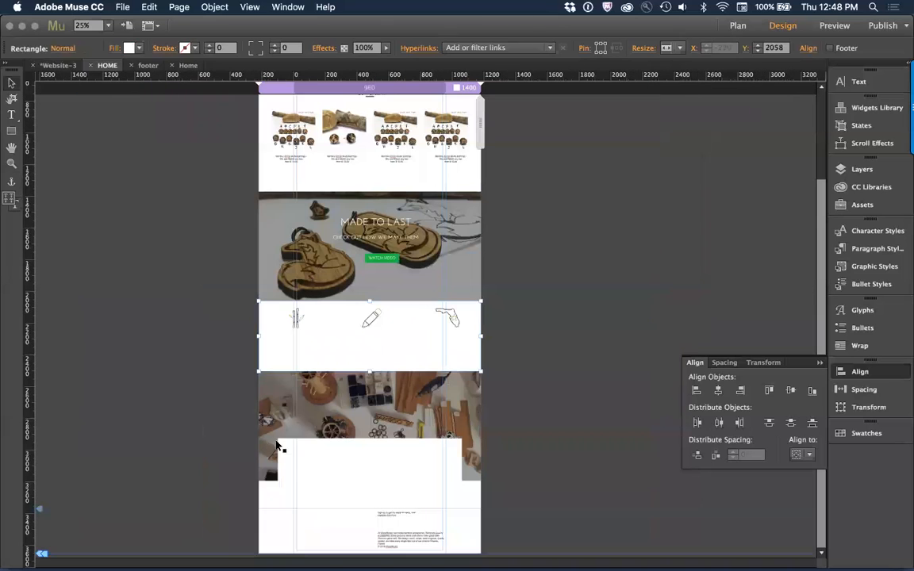
left_click(522, 427)
left_click(405, 465)
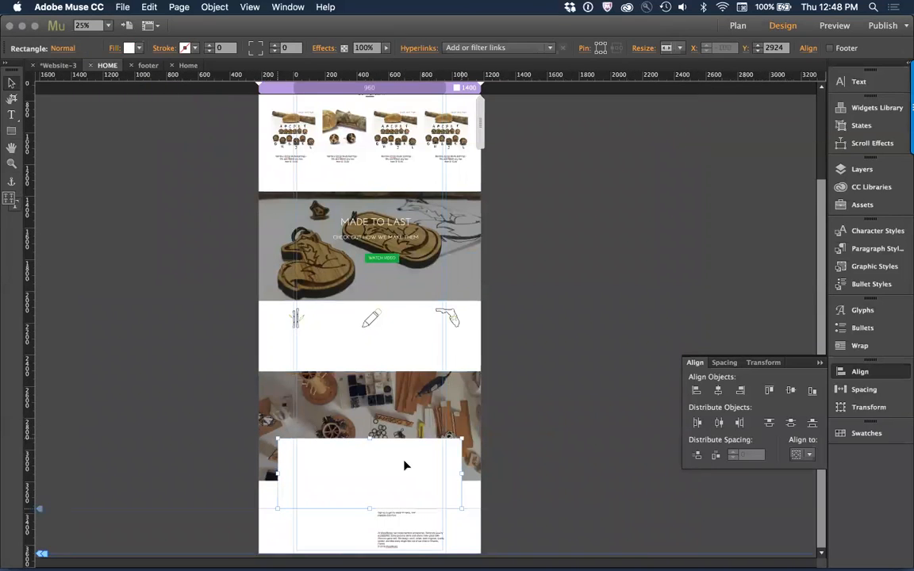
key("Delete")
left_click(418, 411)
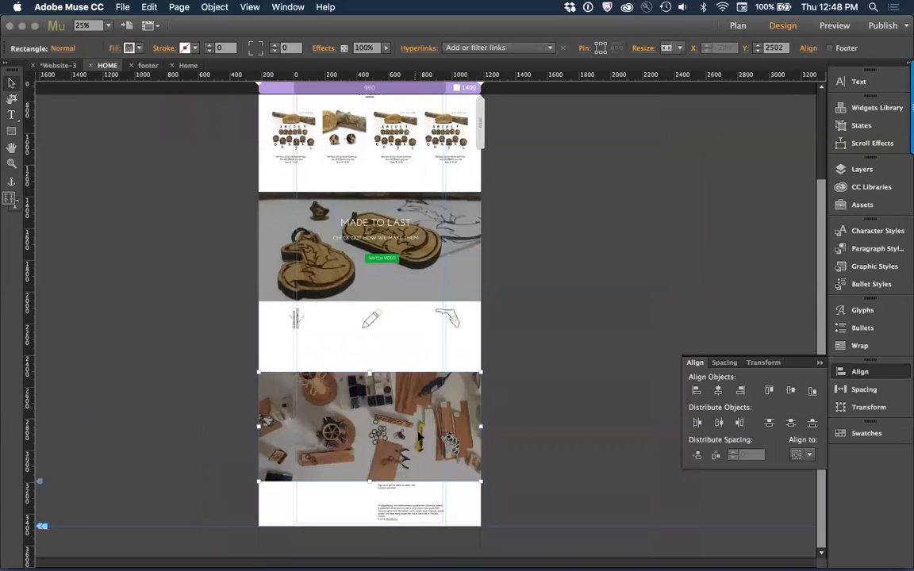
Step: Extend the white feature section rectangle downward to make room for text above the workshop banner
key("super+z")
left_click(415, 363)
left_click_drag(370, 373, 366, 410)
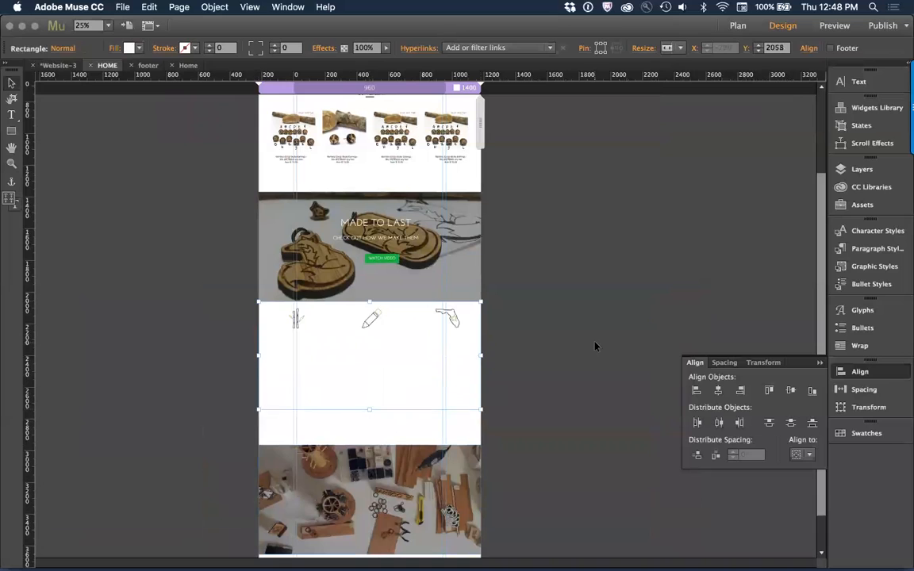
left_click(596, 347)
Step: Copy the WHY BAMBO? paragraph from the original WoodRockz site in Chrome and paste it in Muse below the bamboo icon
key("super+Tab")
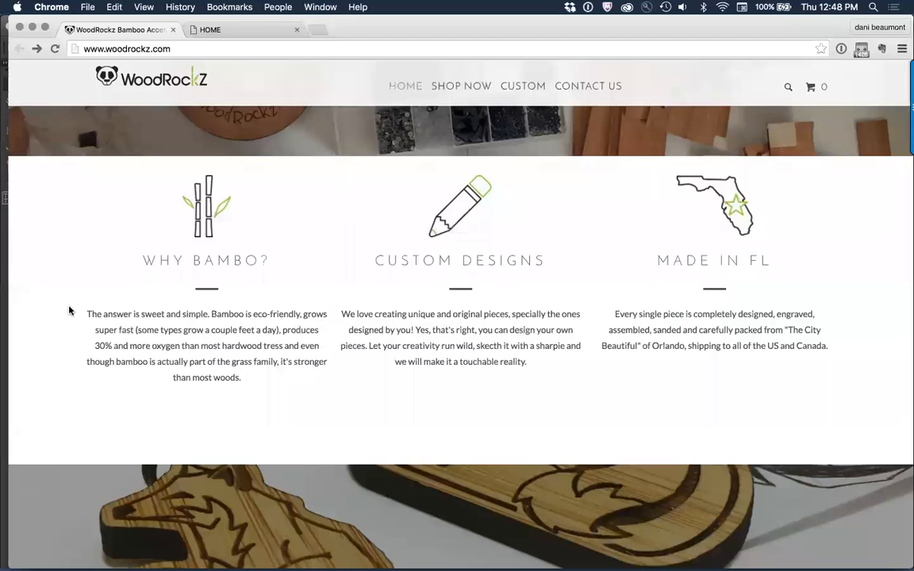
left_click_drag(69, 313, 172, 349)
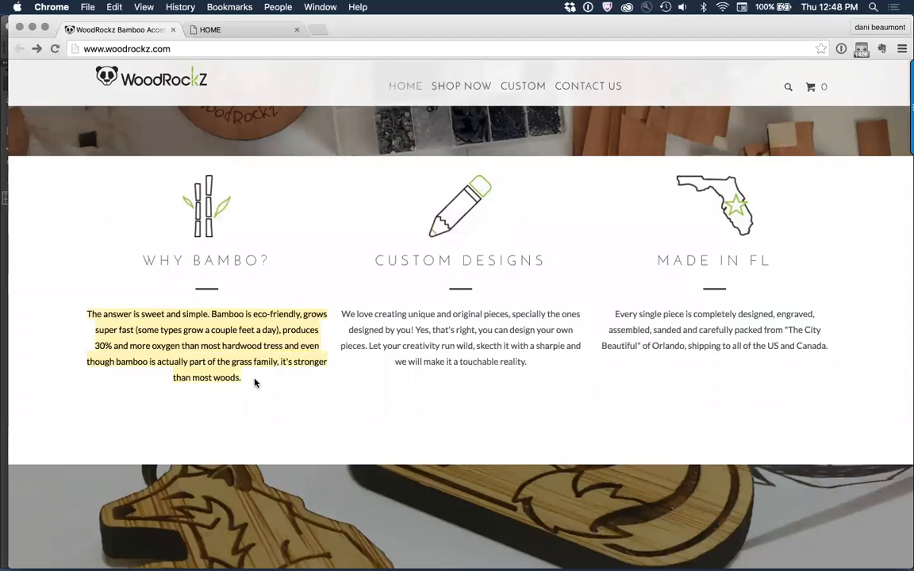
key("super+Tab")
left_click(302, 386)
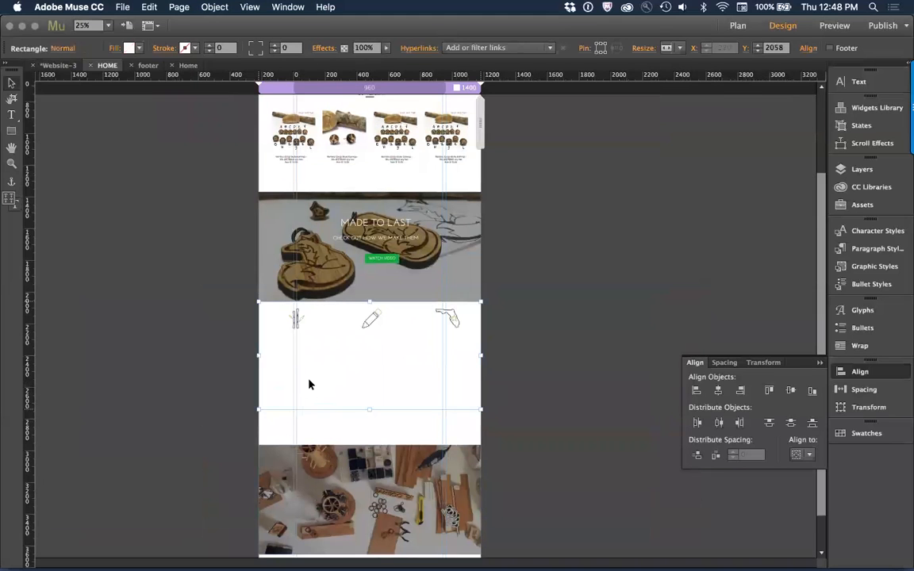
key("super+v")
left_click_drag(336, 371, 306, 349)
Step: Copy the CUSTOM DESIGNS paragraph from the website in Chrome and paste it in Muse below the pencil icon
key("super+Tab")
left_click_drag(342, 312, 567, 381)
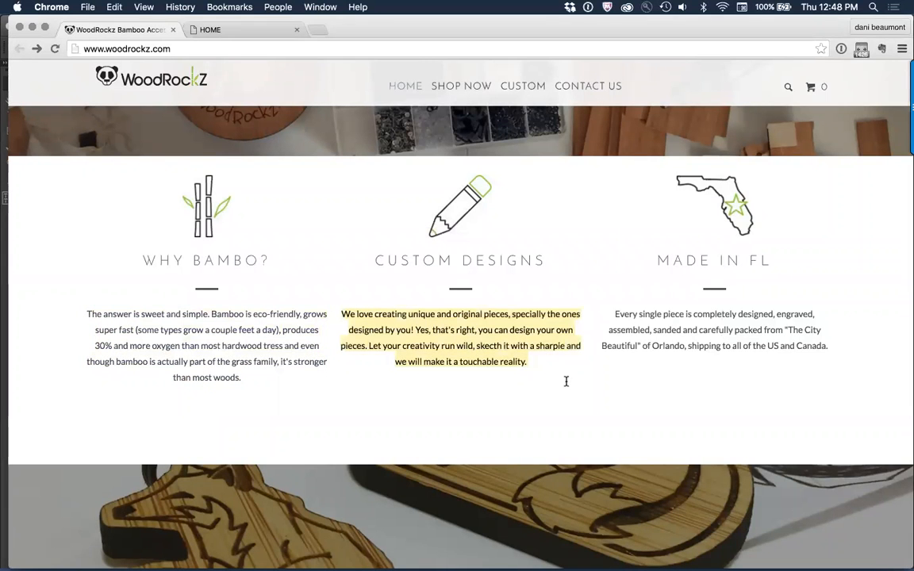
key("super+Tab")
left_click_drag(426, 340, 292, 367)
left_click(346, 392)
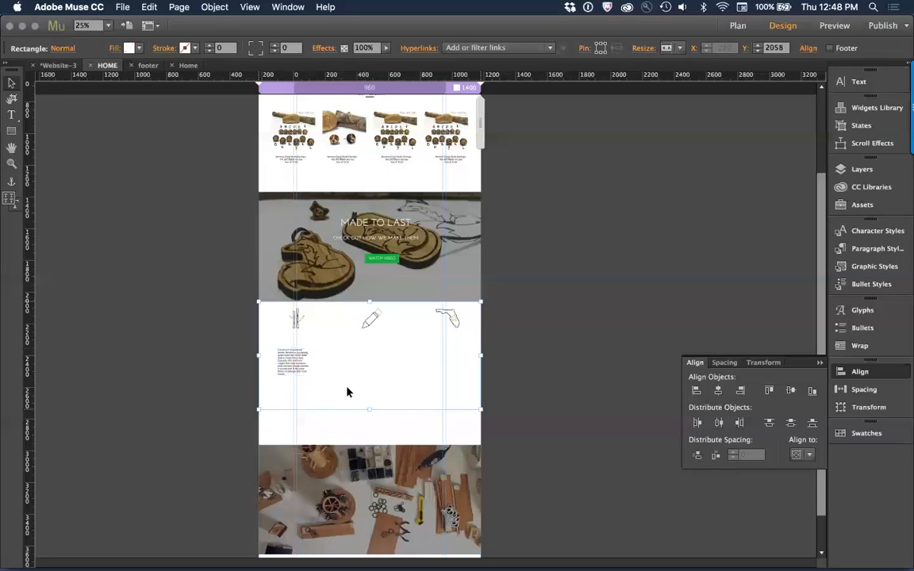
key("super+v")
left_click_drag(426, 327, 365, 363)
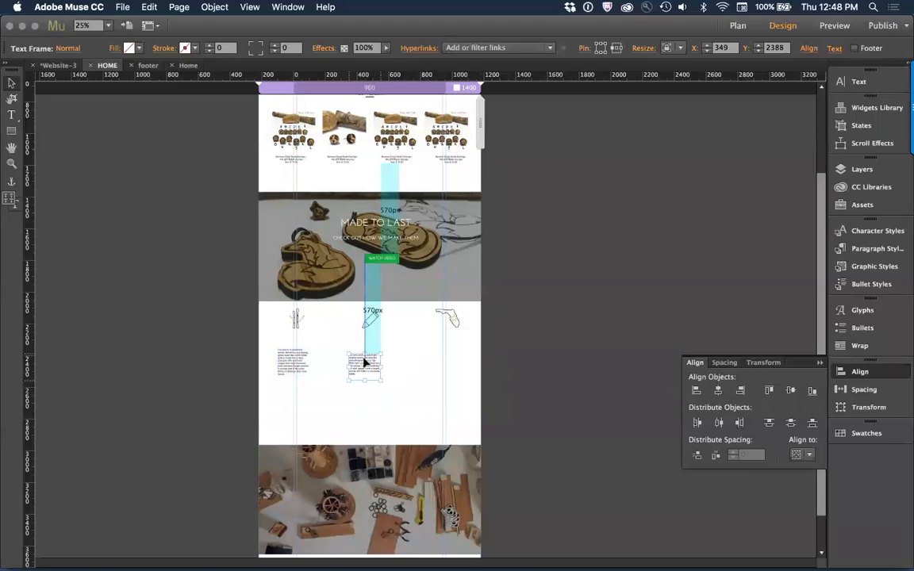
Step: Copy the MADE IN FL paragraph from the website in Chrome, paste it in Muse, and place it below the Florida icon at X 891, Y 2388
key("super+Tab")
left_click(627, 309)
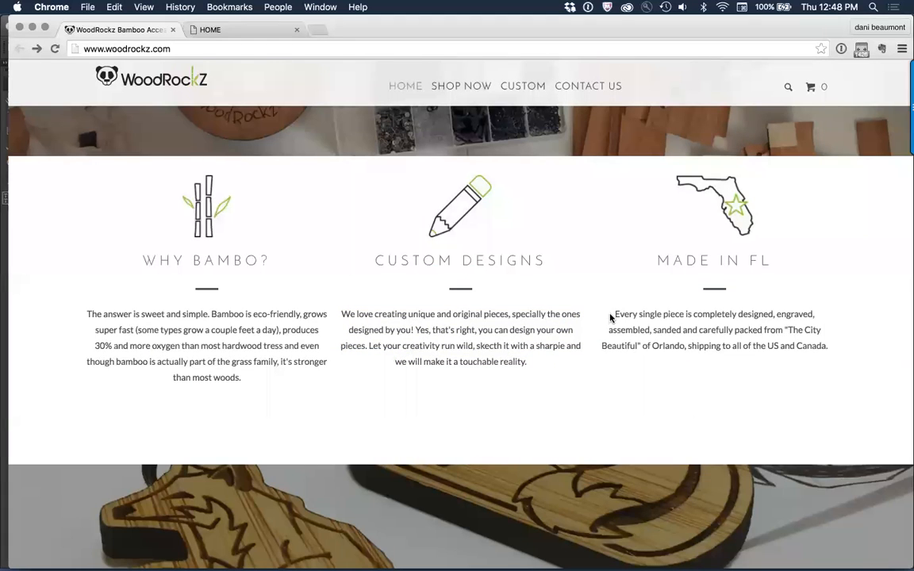
left_click_drag(616, 314, 825, 341)
key("super+Tab")
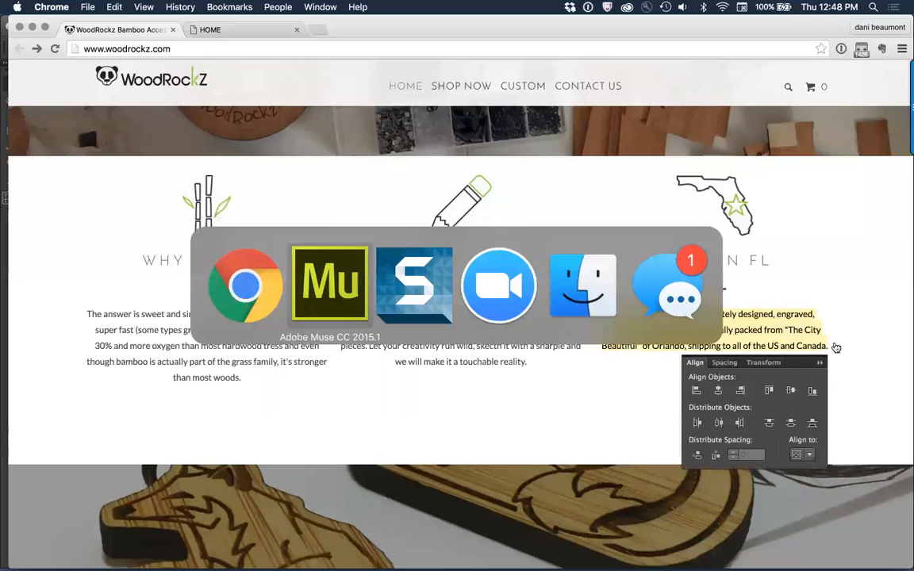
left_click(433, 347)
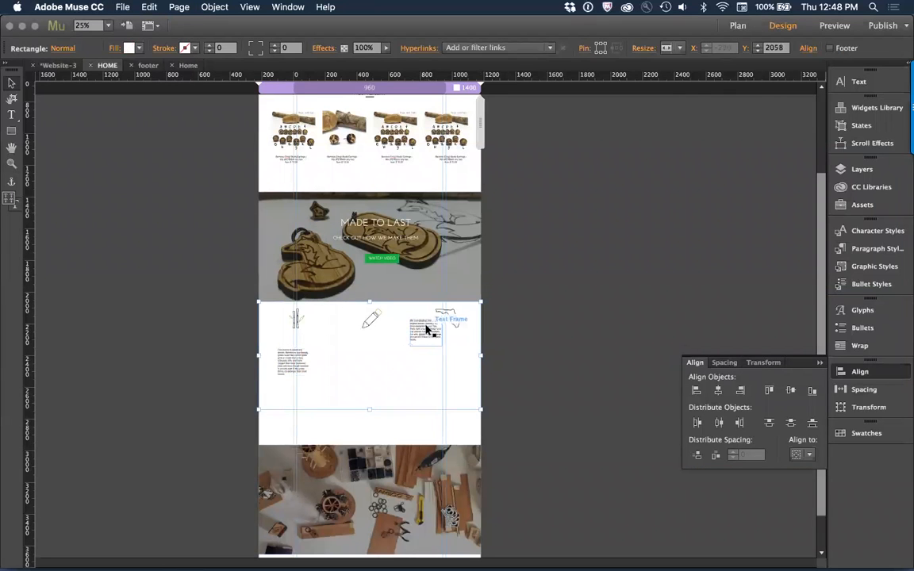
left_click(418, 339)
mouse_move(418, 339)
left_mouse_down()
mouse_move(378, 361)
mouse_move(425, 336)
mouse_move(448, 371)
left_mouse_up()
left_click(496, 323)
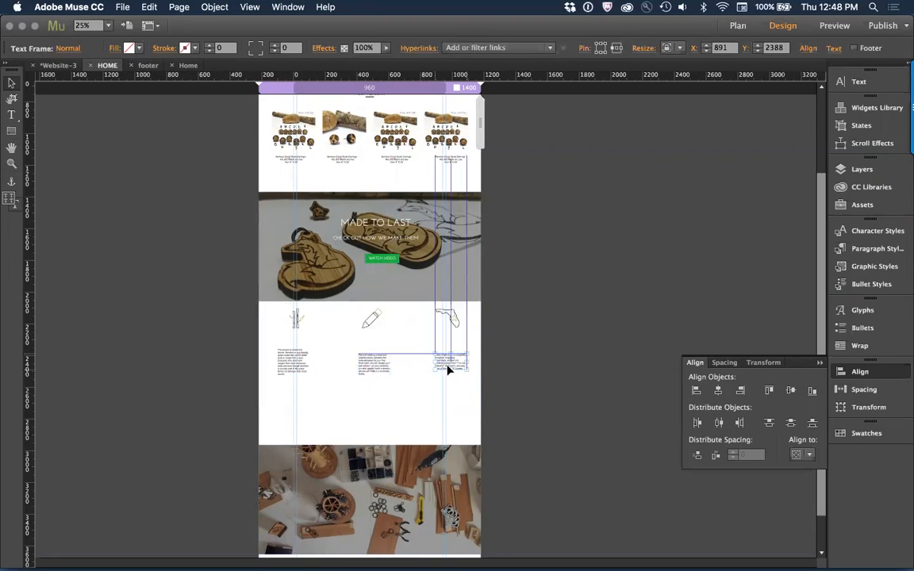
left_click(556, 352)
Step: Switch to Chrome and inspect the CUSTOM DESIGNS heading on the WoodRockz site to examine its font family, size and letter spacing
key("super+Tab")
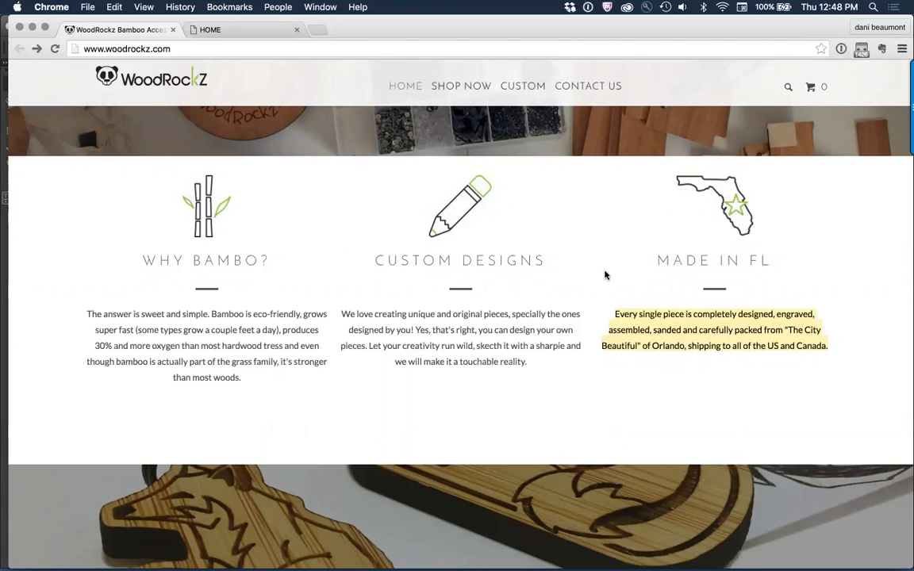
scroll(606, 275, "up", 3)
scroll(606, 274, "down", 3)
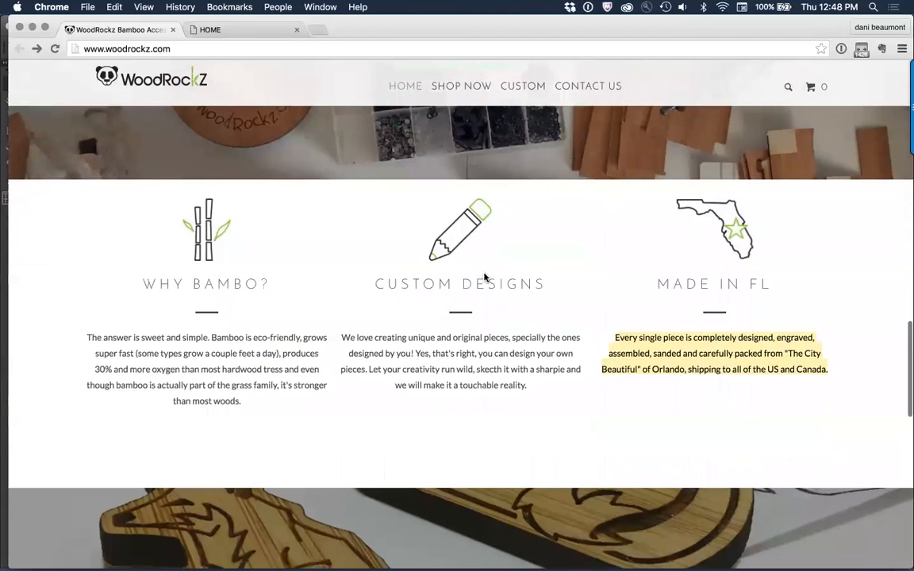
right_click(483, 276)
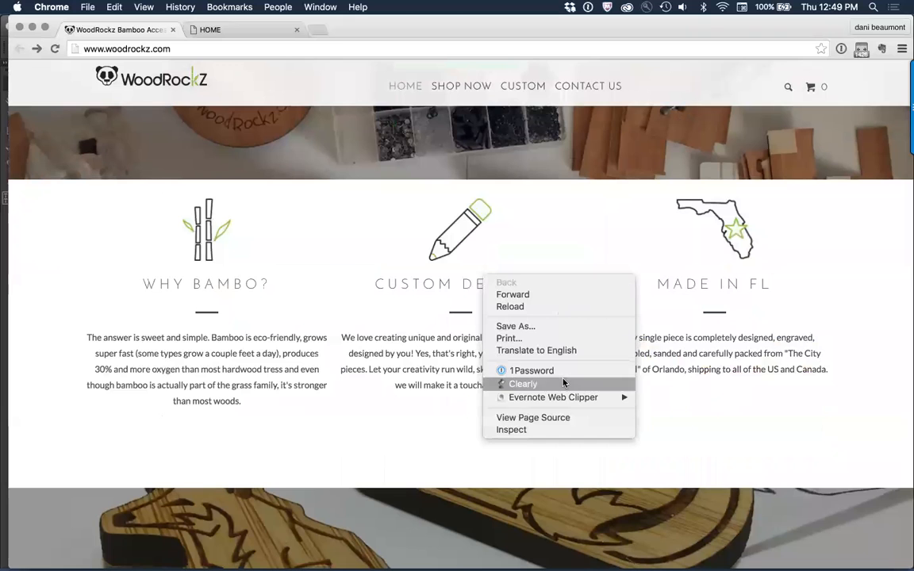
left_click(547, 434)
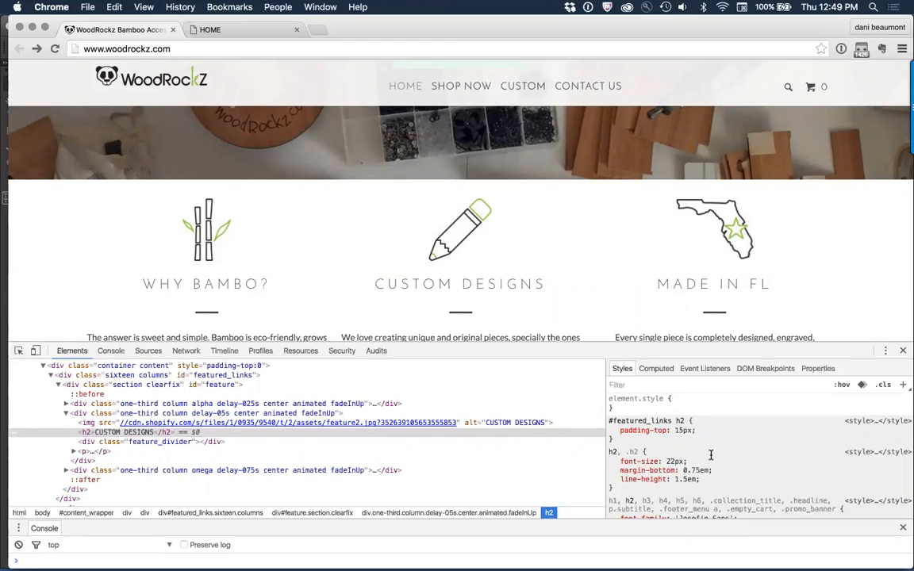
scroll(735, 449, "down", 4)
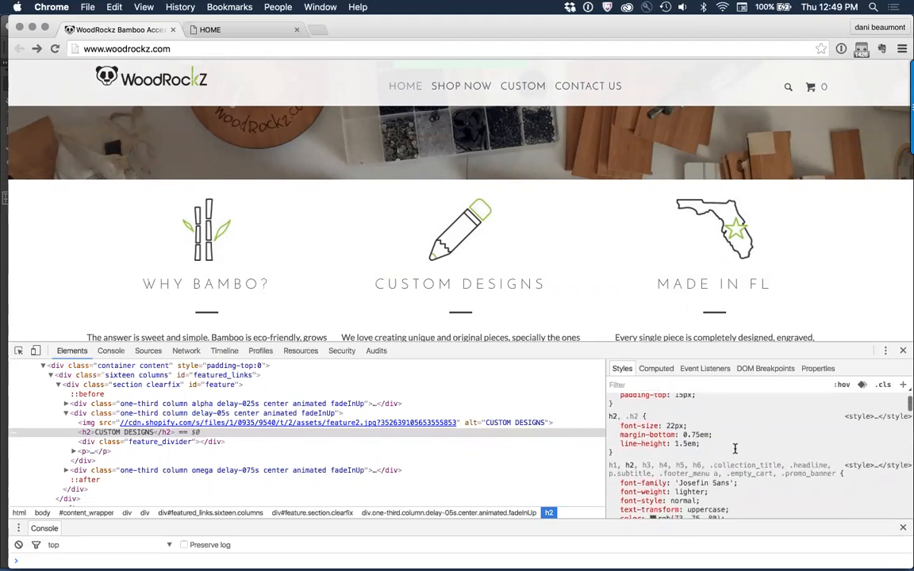
scroll(761, 474, "down", 3)
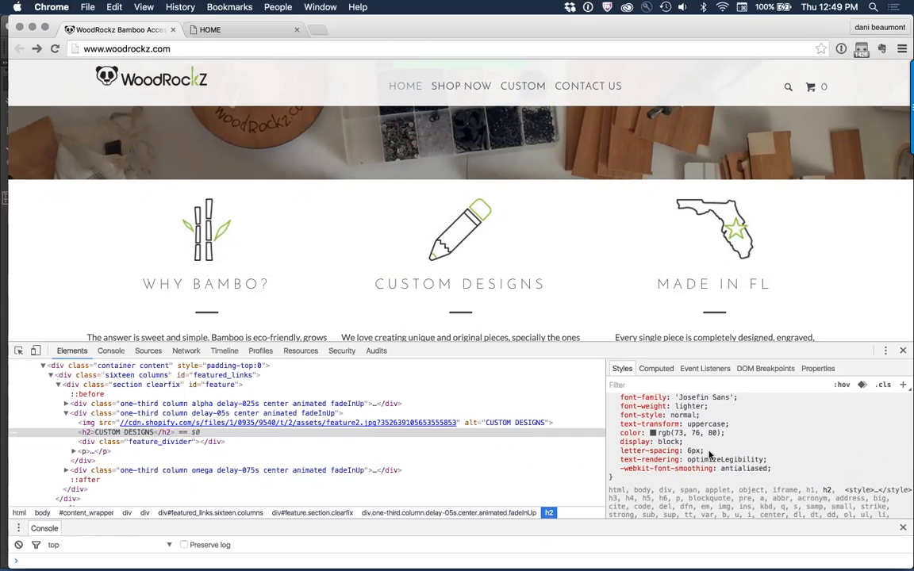
scroll(711, 455, "up", 2)
scroll(711, 452, "up", 5)
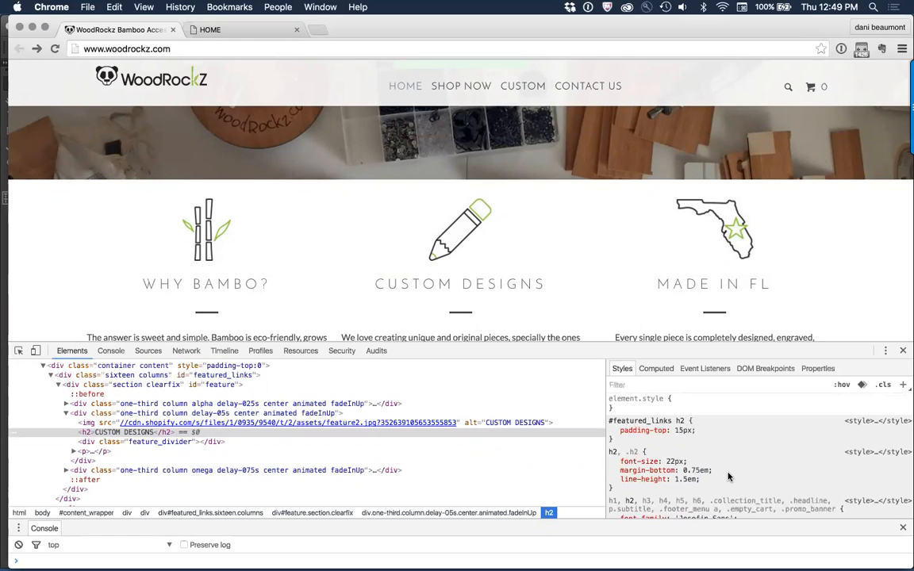
scroll(728, 476, "down", 1)
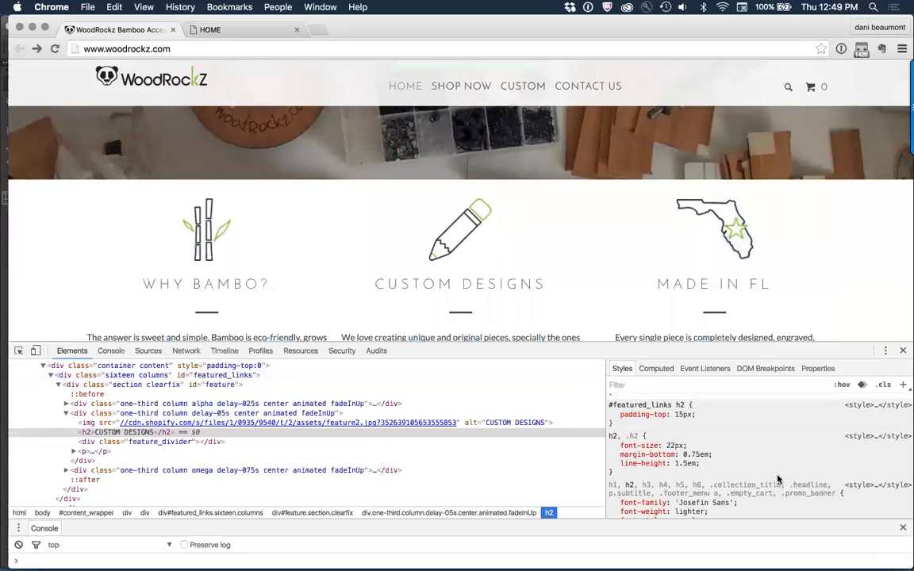
Step: Copy the WHY BAMBO? heading from the website in Chrome, paste it in Muse, and place it between the bamboo icon and its paragraph at X -100, Y 2282
key("super+Tab")
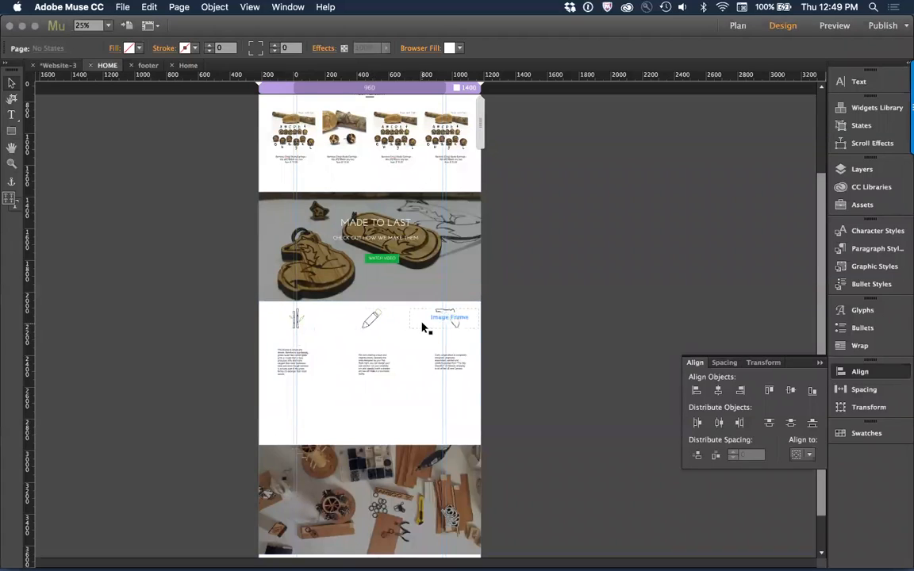
key("super+Tab")
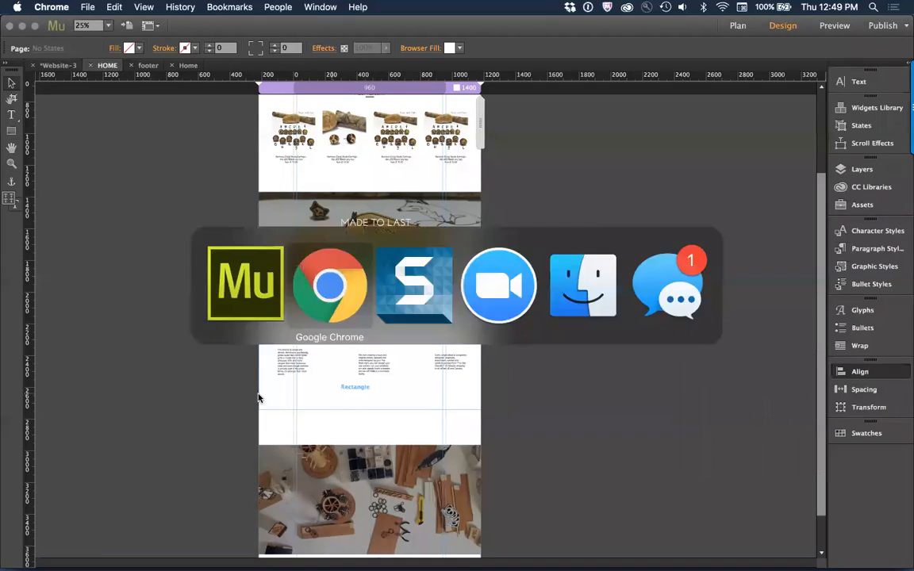
left_click_drag(143, 285, 321, 282)
key("super+Tab")
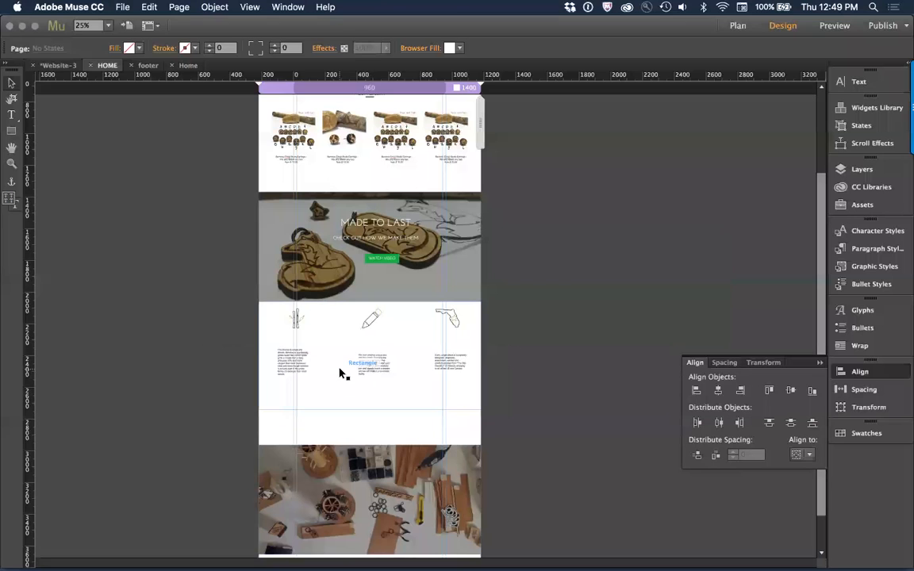
left_click(420, 322)
left_click_drag(423, 324, 331, 360)
Step: Format the WHY BAMBO? heading in the Josefin Light web font at size 22 with tracking 6
key("z")
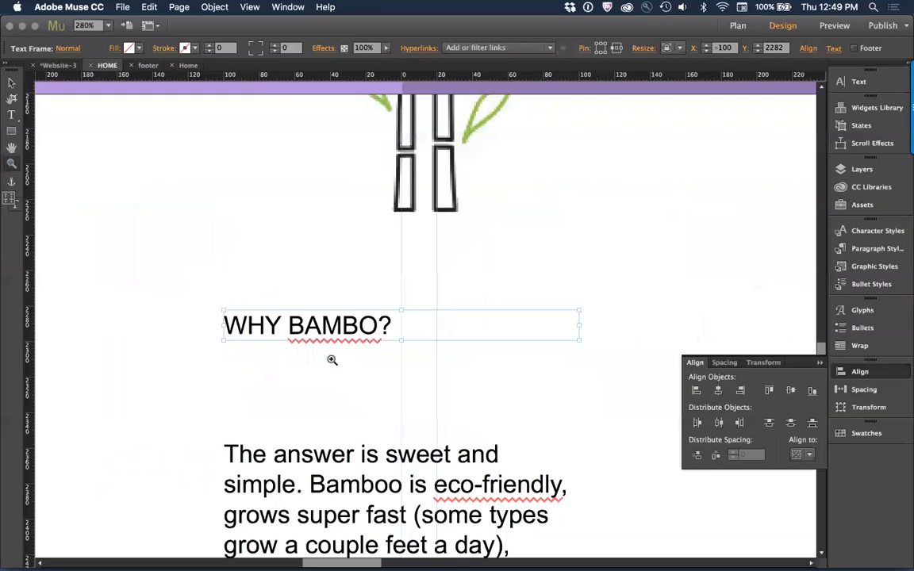
left_click(9, 83)
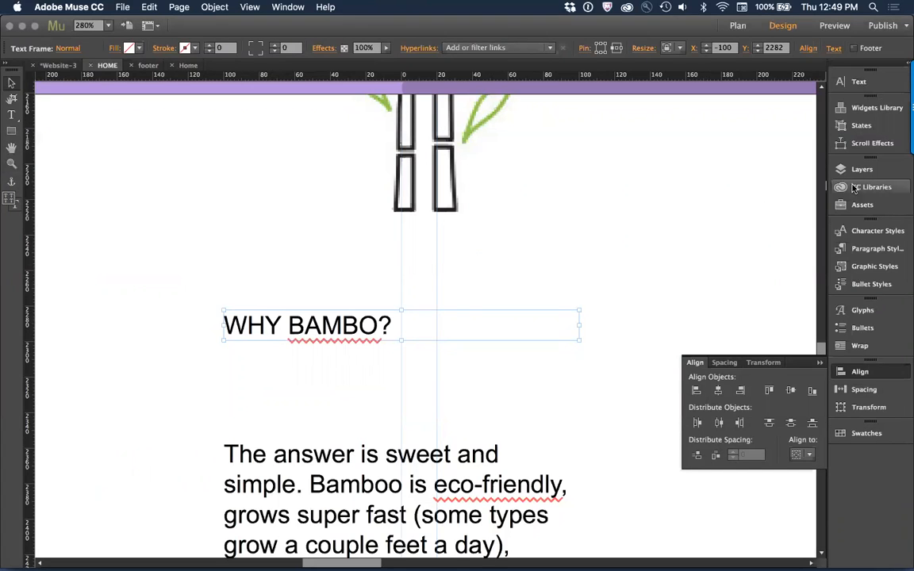
left_click(858, 83)
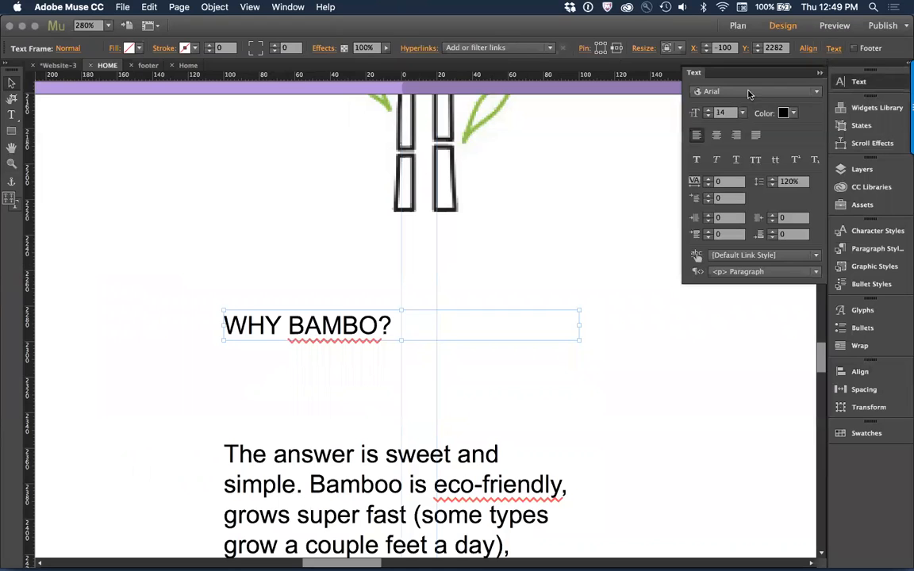
left_click(748, 92)
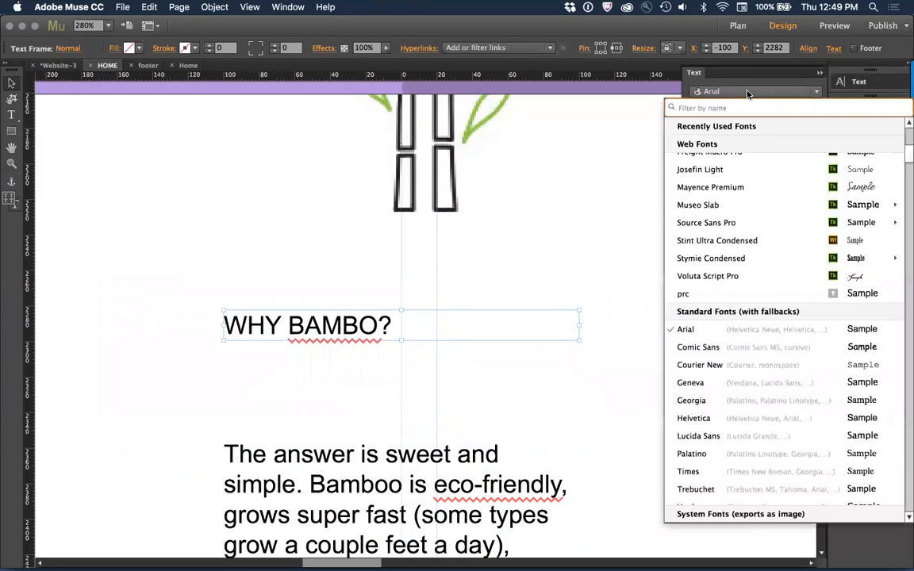
left_click(724, 170)
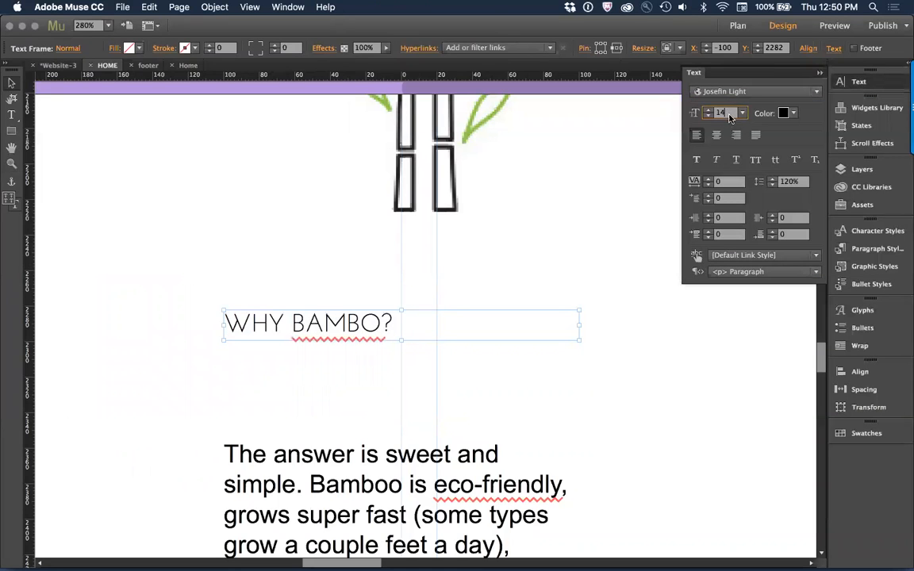
type("22")
key("Return")
left_click(727, 182)
type("6")
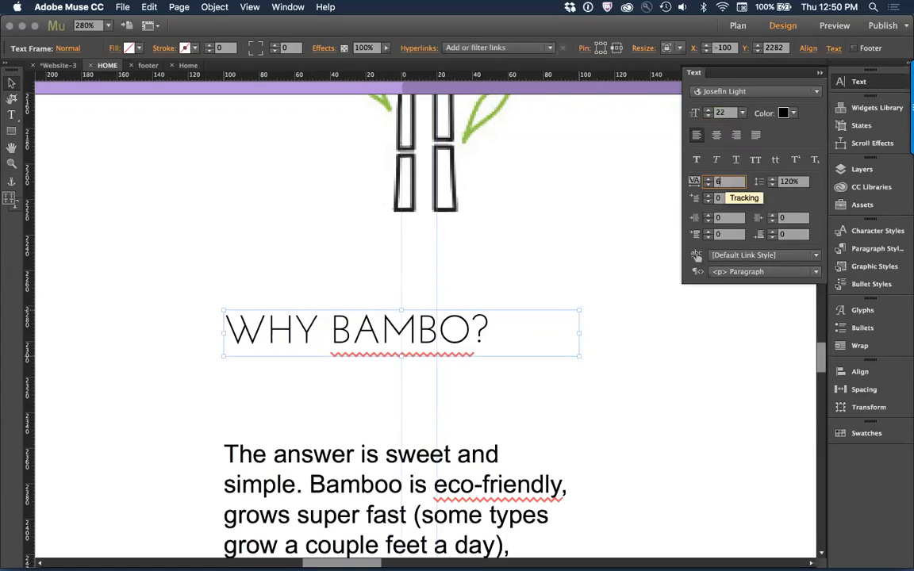
key("Tab")
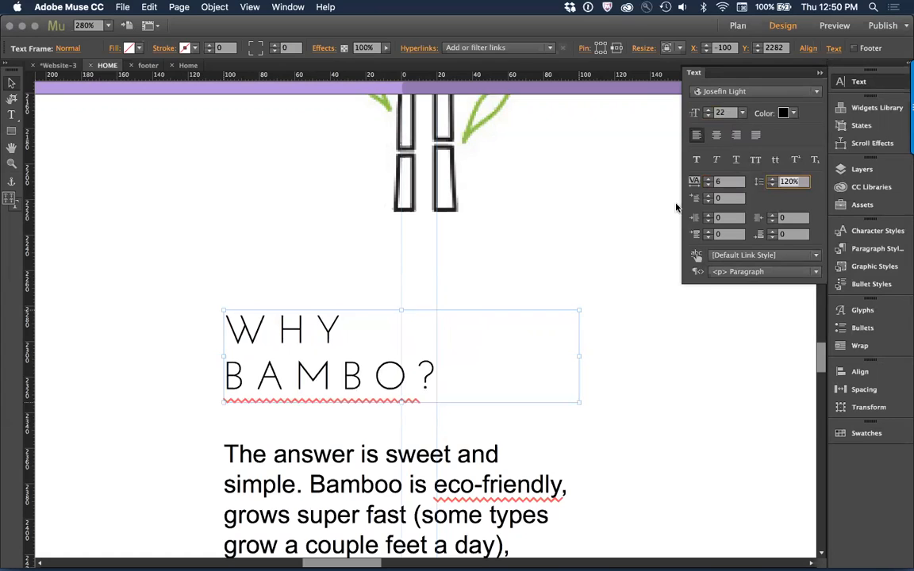
Step: Widen the WHY BAMBO? text frame to fit on one line and move it just below the bamboo icon at X -143, Y 2252
key("super+minus")
key("super+minus")
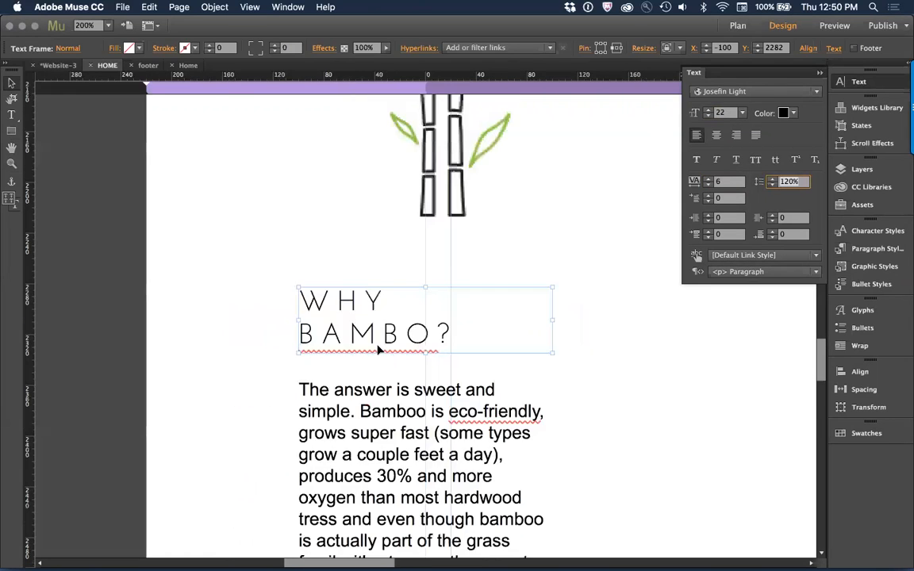
left_click(417, 329)
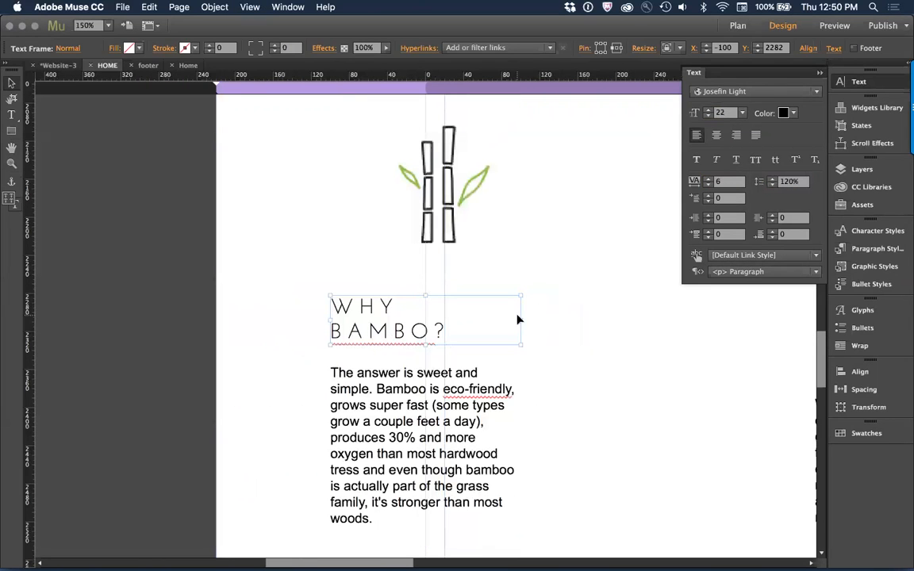
left_click_drag(521, 320, 620, 308)
left_click_drag(489, 316, 447, 285)
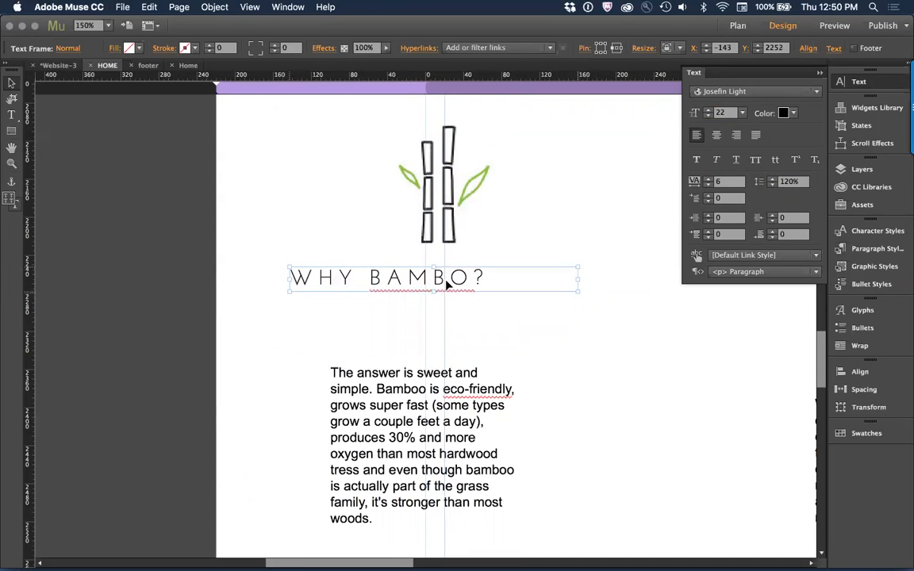
left_click(554, 366)
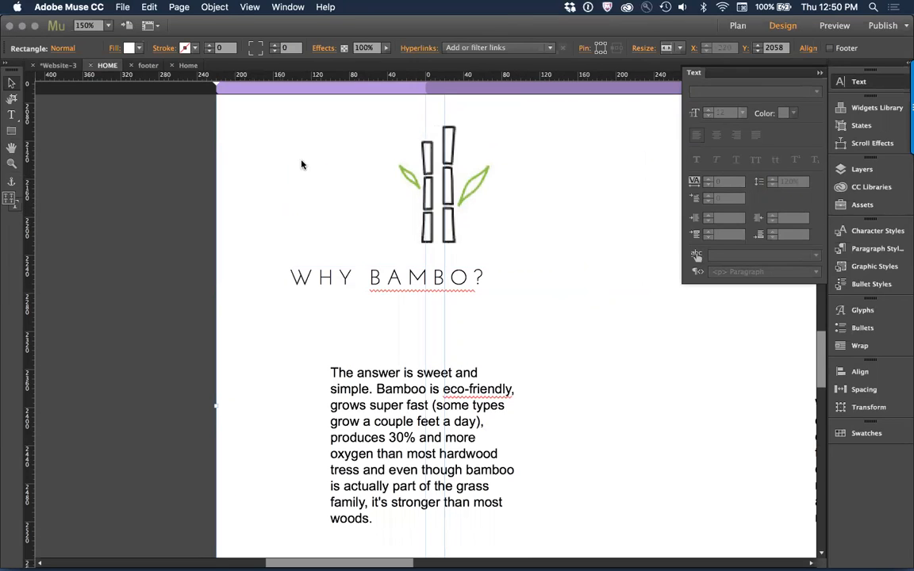
Step: Correct the spelling of the heading under the bamboo icon to WHY BAMBOO?
left_click(347, 191)
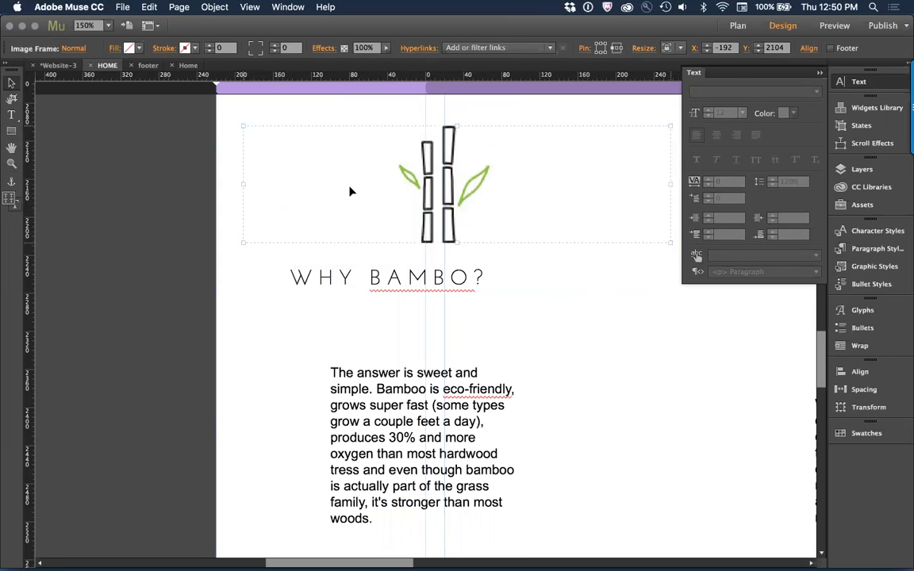
left_click(431, 273)
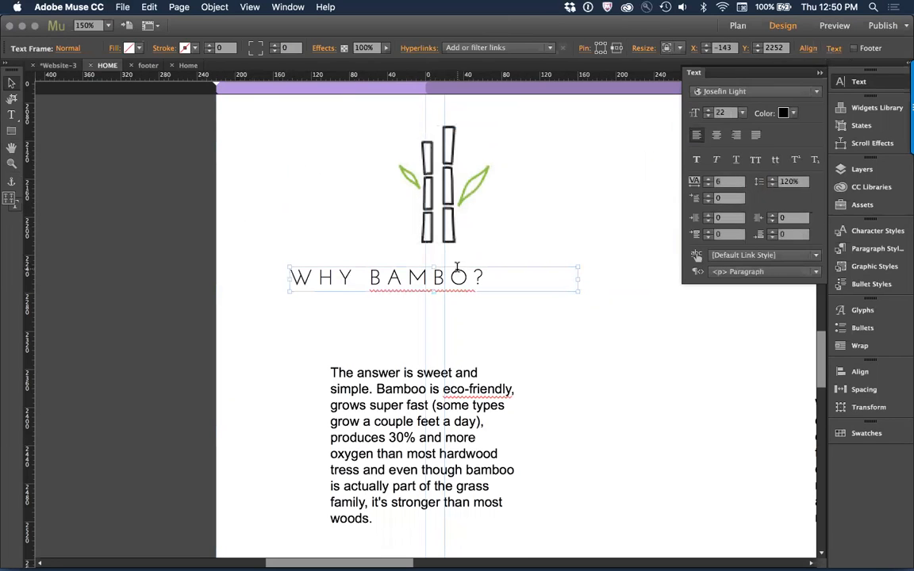
key("super+Tab")
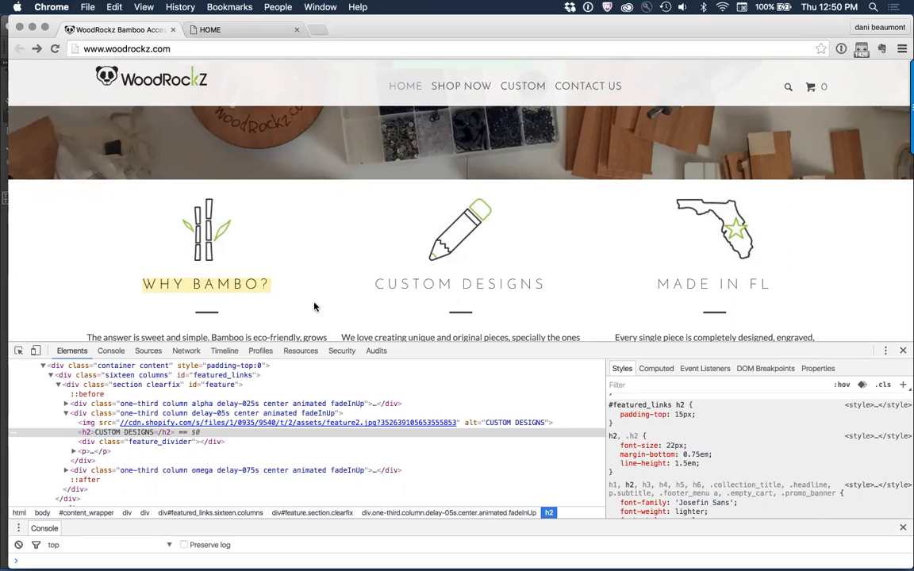
key("super+Tab")
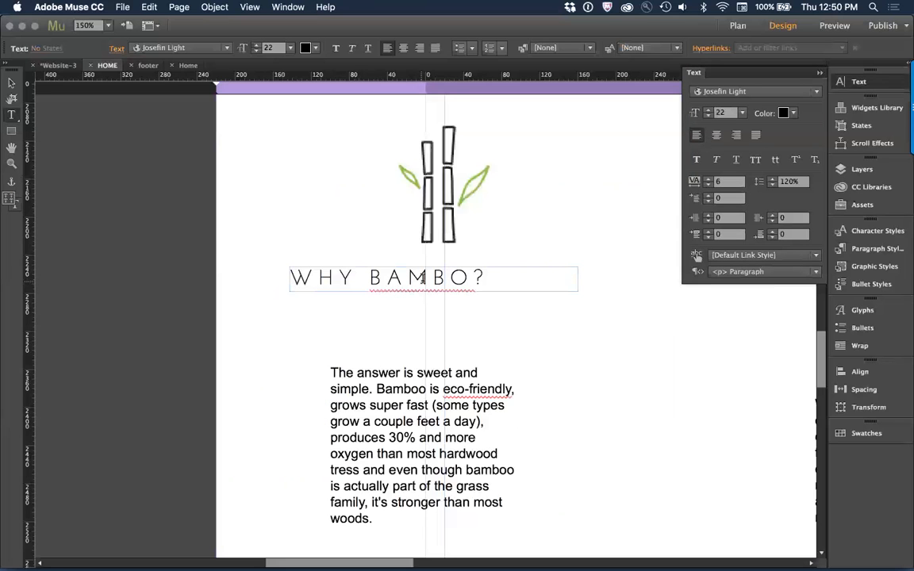
left_click(456, 271)
type("O")
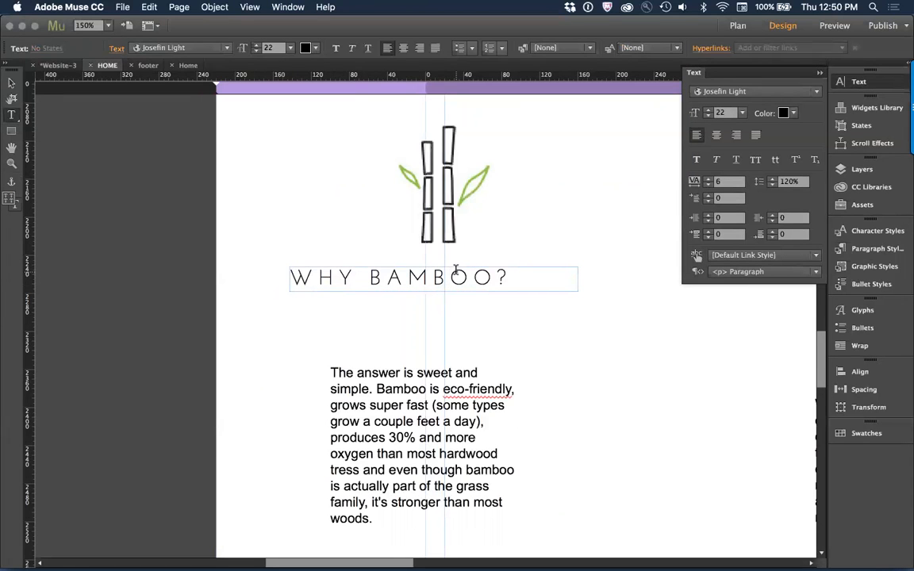
left_click(291, 279)
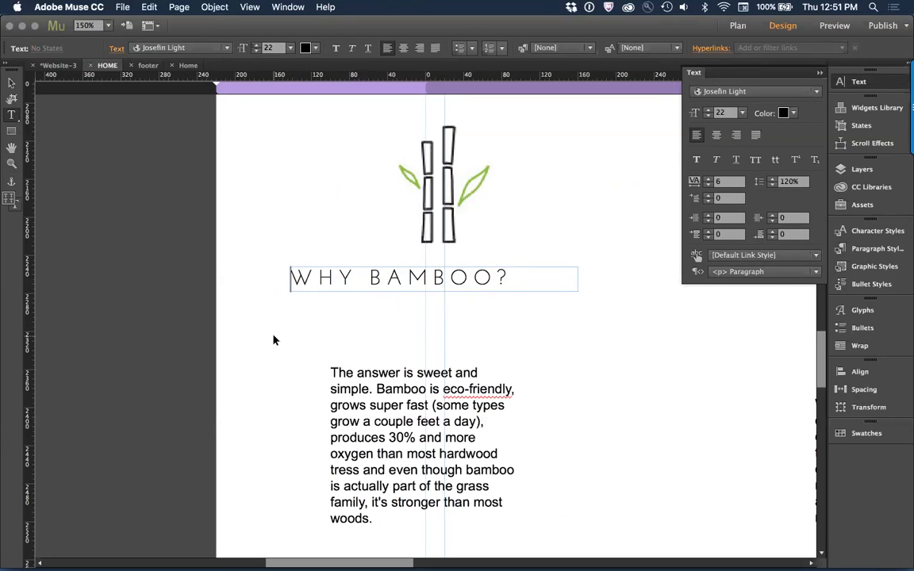
key("super+minus")
key("Escape")
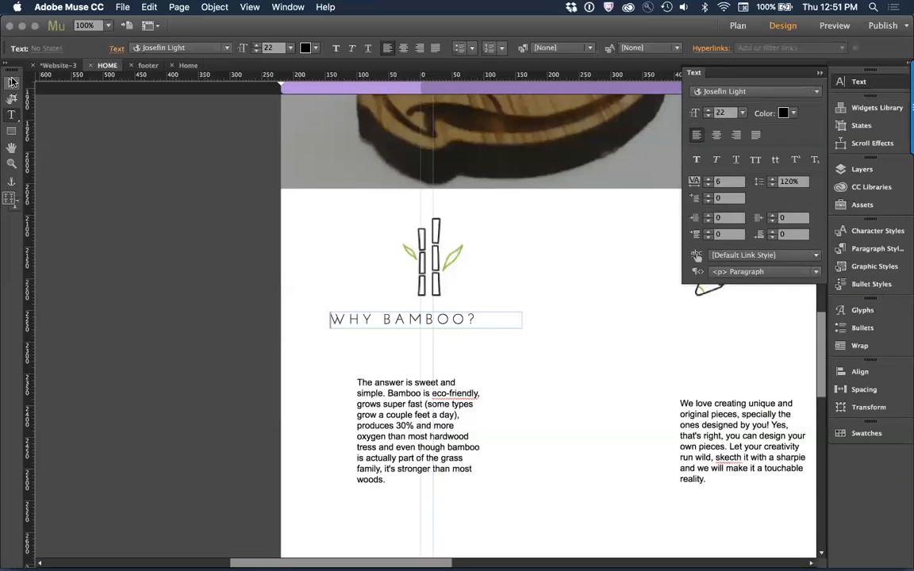
Step: Try placing a copy of the WHY BAMBOO? heading below the pencil icon at X 316, Y 2252
scroll(363, 387, "right", 1)
scroll(364, 387, "right", 5)
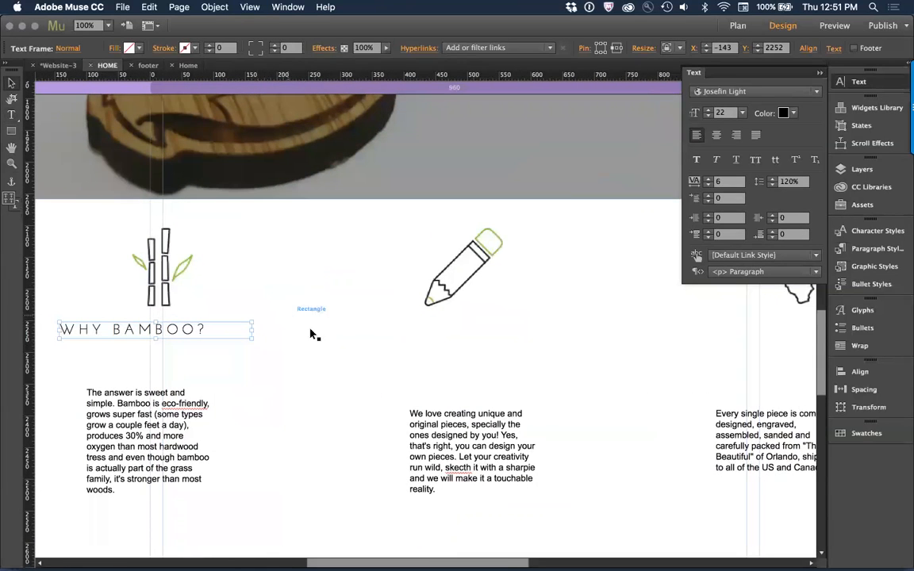
key("super+minus")
key("space")
left_click_drag(500, 386, 221, 393)
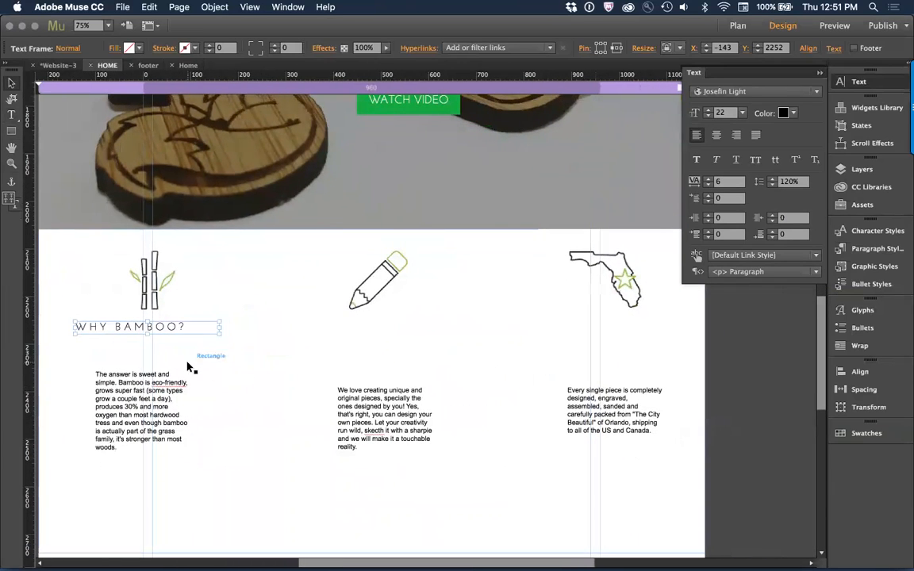
mouse_move(143, 330)
left_mouse_down()
mouse_move(275, 336)
mouse_move(385, 325)
mouse_move(367, 326)
left_mouse_up()
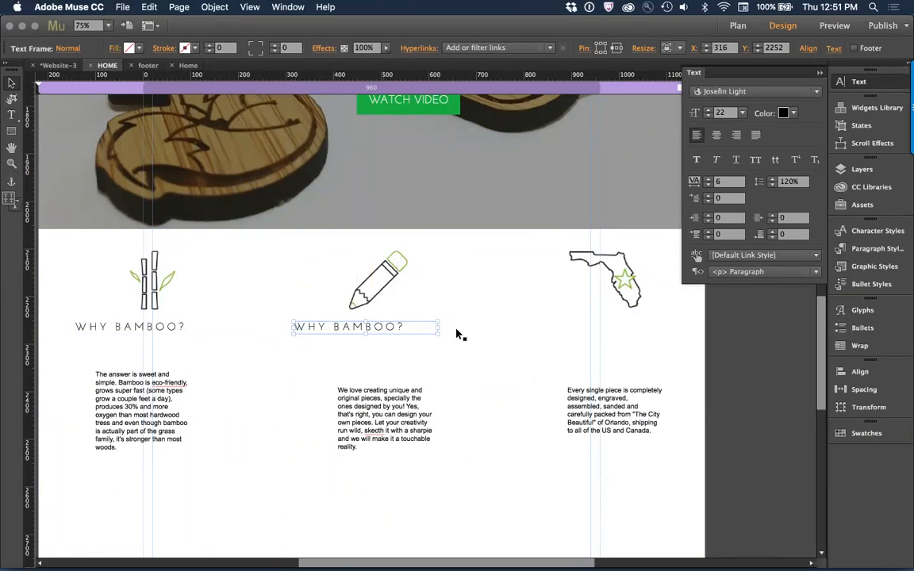
key("super+z")
key("super+z")
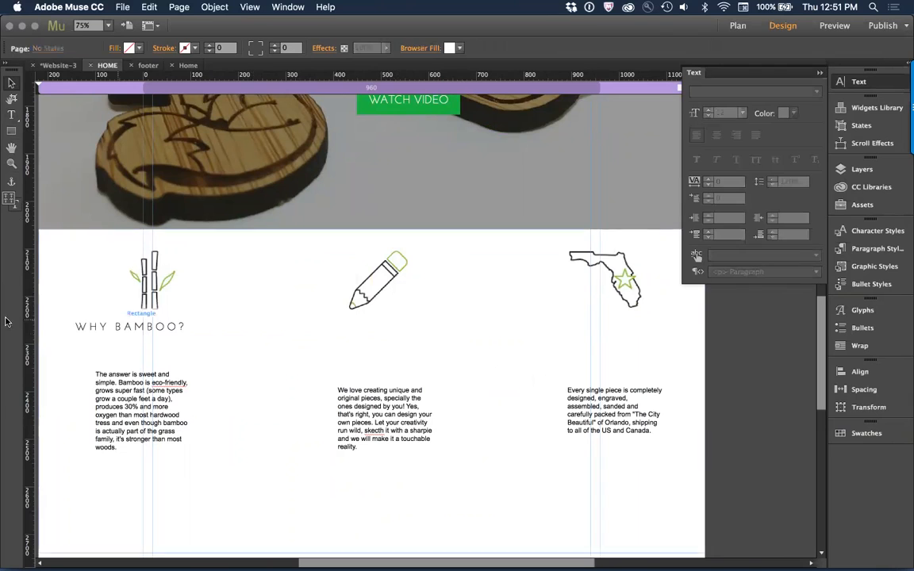
Step: Centre-align the text of the WHY BAMBOO? heading within its frame
left_click(113, 328)
double_click(114, 328)
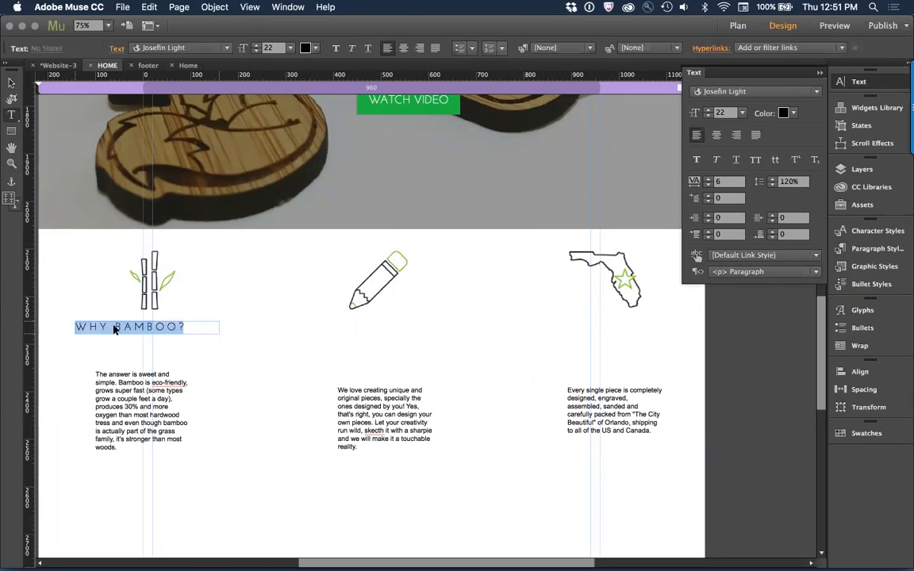
key("super+shift+c")
key("Escape")
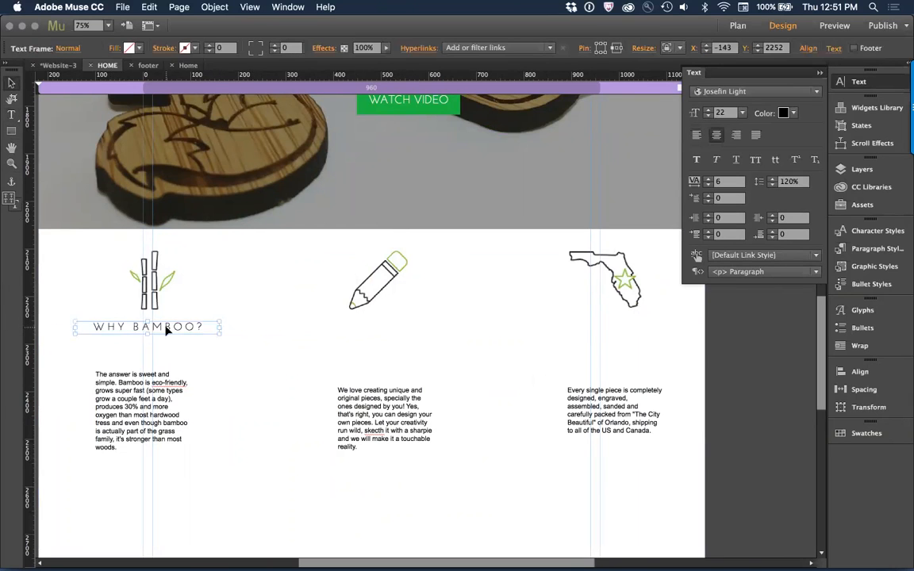
Step: Duplicate the WHY BAMBOO? heading below the pencil icon and below the Florida icon at X 833, Y 2252
mouse_move(166, 331)
left_mouse_down()
mouse_move(282, 329)
mouse_move(413, 381)
mouse_move(393, 381)
mouse_move(396, 326)
mouse_move(597, 327)
mouse_move(582, 327)
left_mouse_up()
left_click(392, 373, "shift")
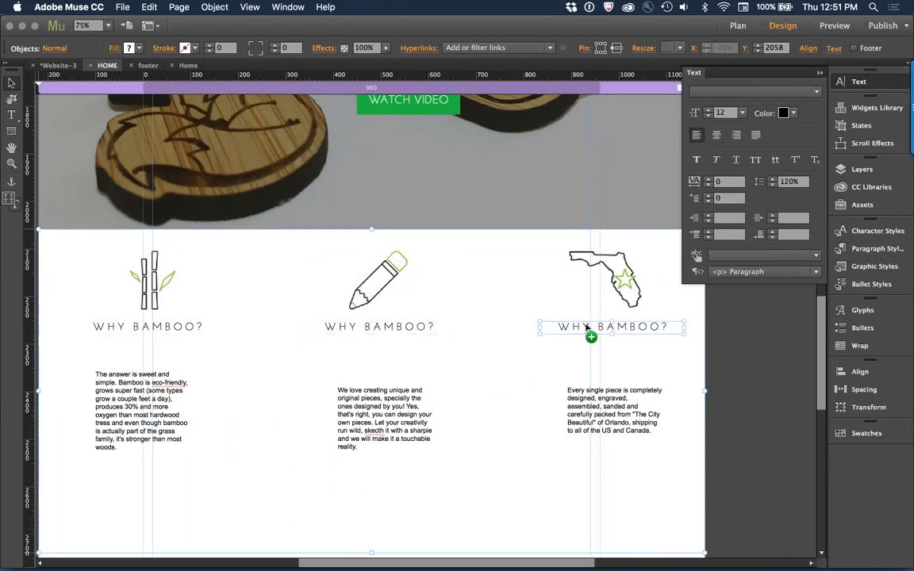
left_click(572, 383, "shift")
Step: Copy the CUSTOM DESIGNS heading from the website in Chrome and replace the Muse heading below the pencil icon with it on one line
key("super+Tab")
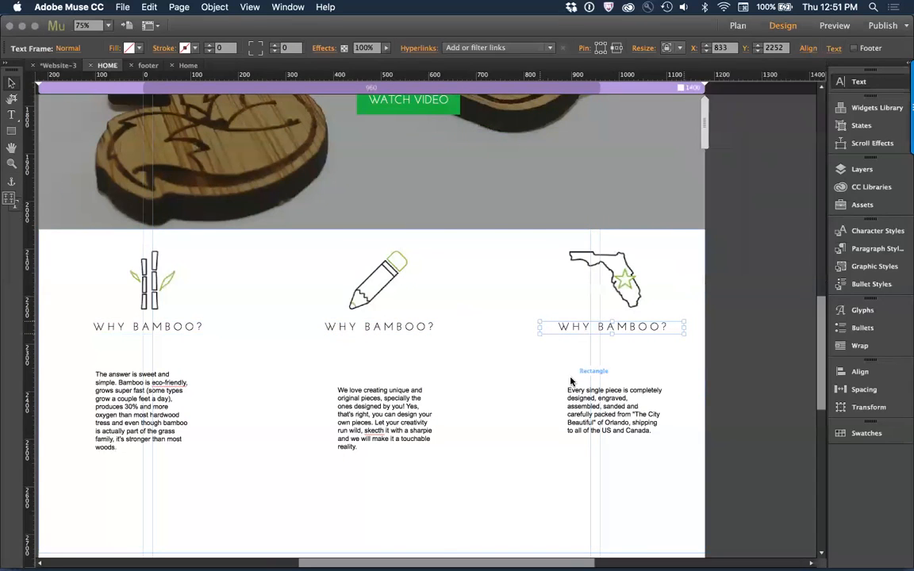
double_click(430, 280)
triple_click(430, 280)
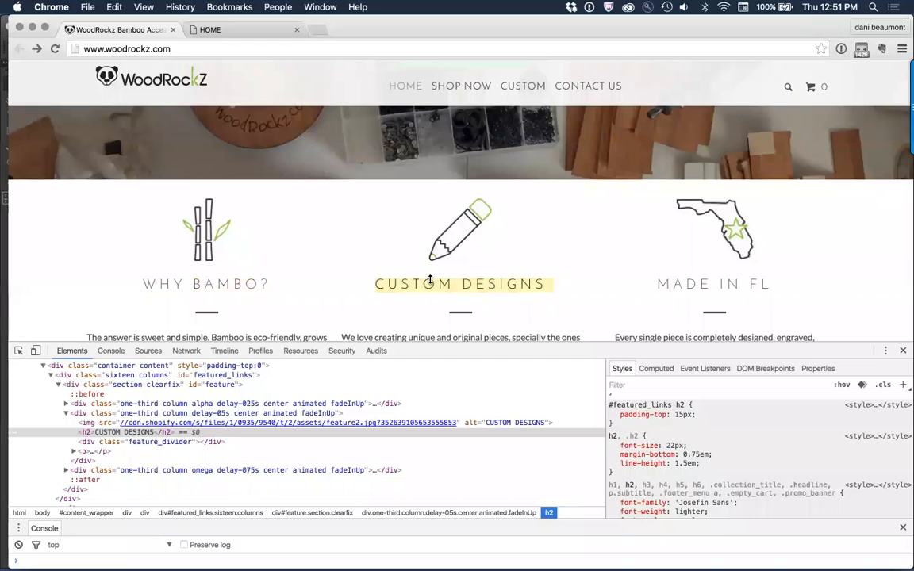
key("super+Tab")
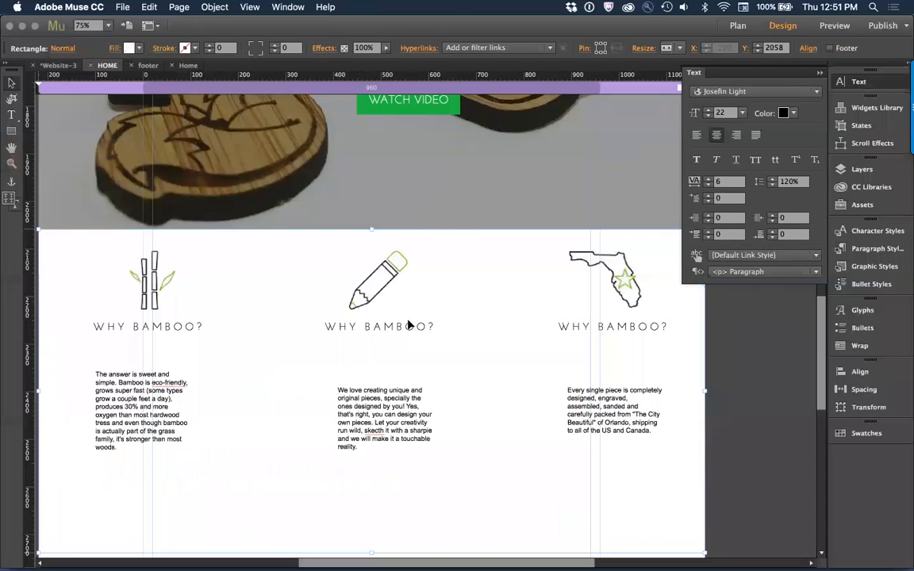
left_click(400, 326)
type("CUSTOM DESIGNS")
key("Return")
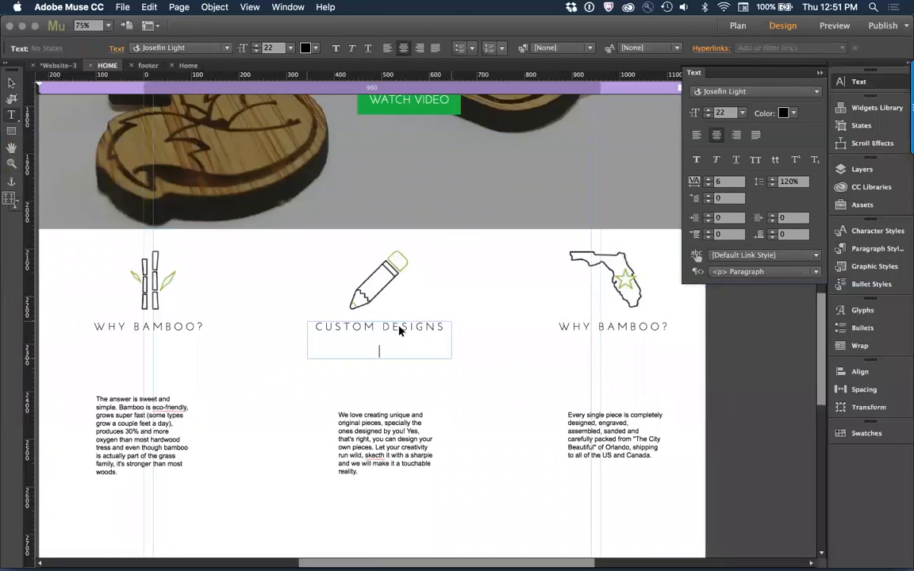
key("BackSpace")
key("BackSpace")
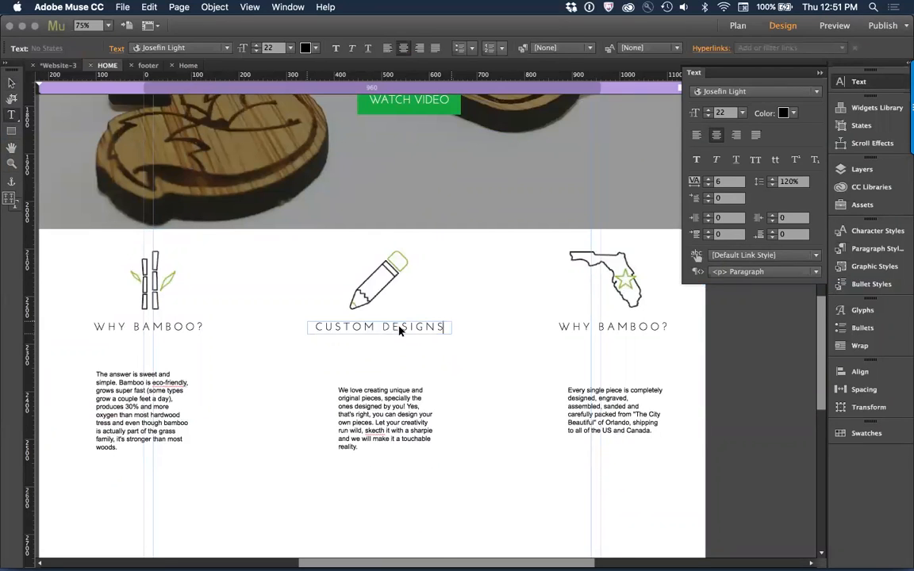
Step: Copy the MADE IN FL heading from the website in Chrome and replace the Muse heading below the Florida icon with it
key("super+Tab")
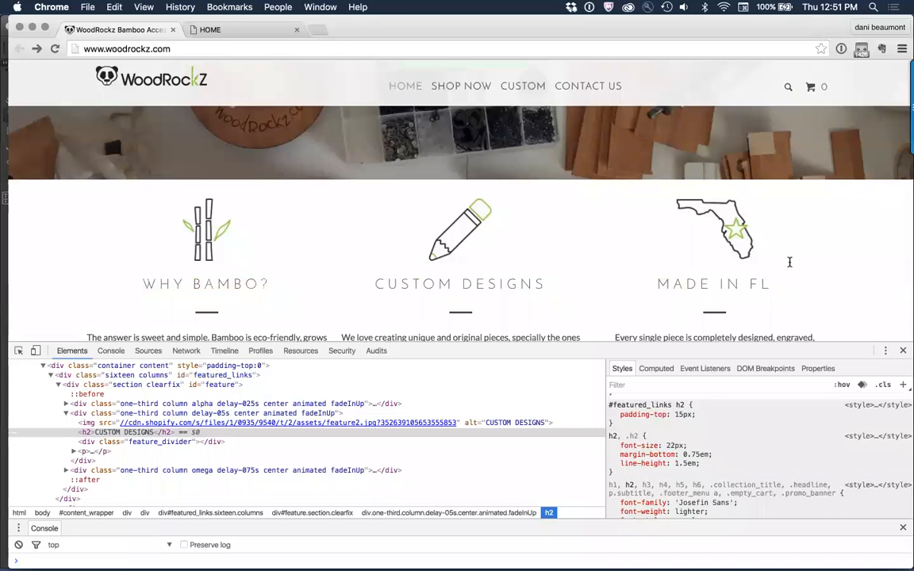
triple_click(783, 284)
key("super+c")
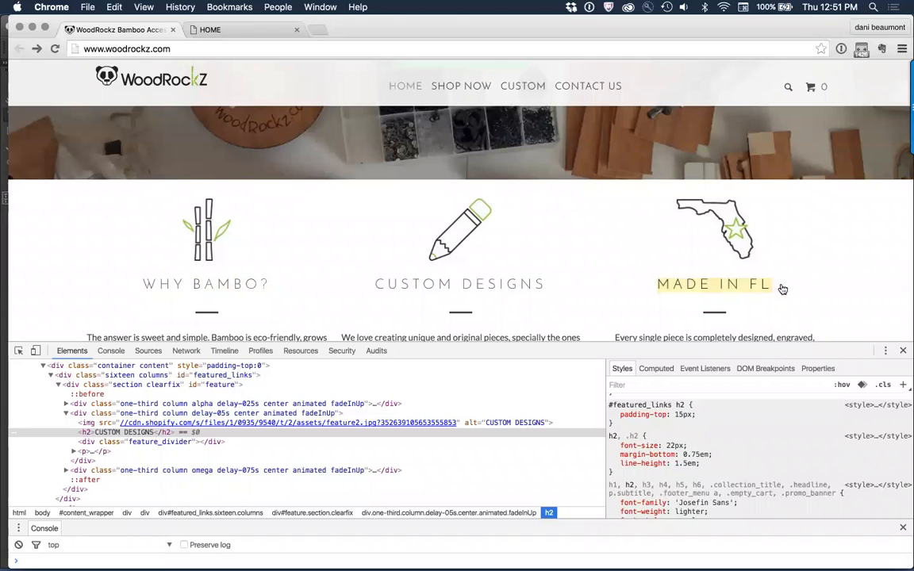
key("super+Tab")
triple_click(578, 328)
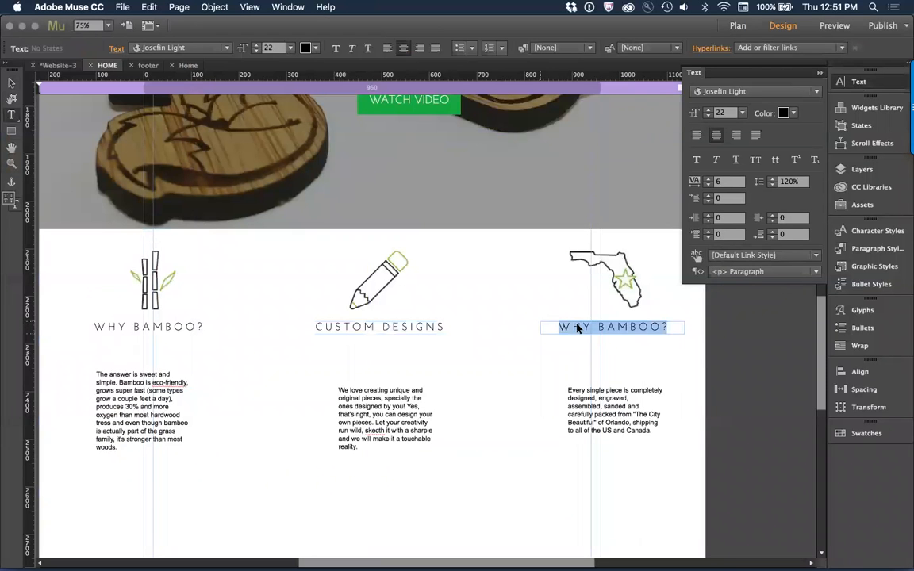
key("super+v")
Step: Align the top edges of the three feature paragraphs and distribute their horizontal spacing evenly
left_click(12, 83)
left_click(105, 389)
left_click(363, 418, "shift")
left_click(594, 419, "shift")
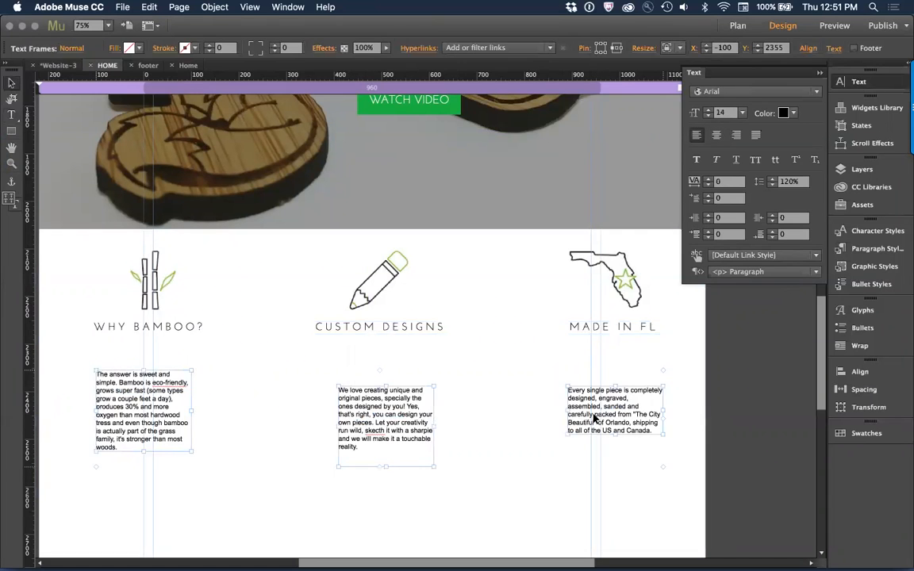
left_click(849, 372)
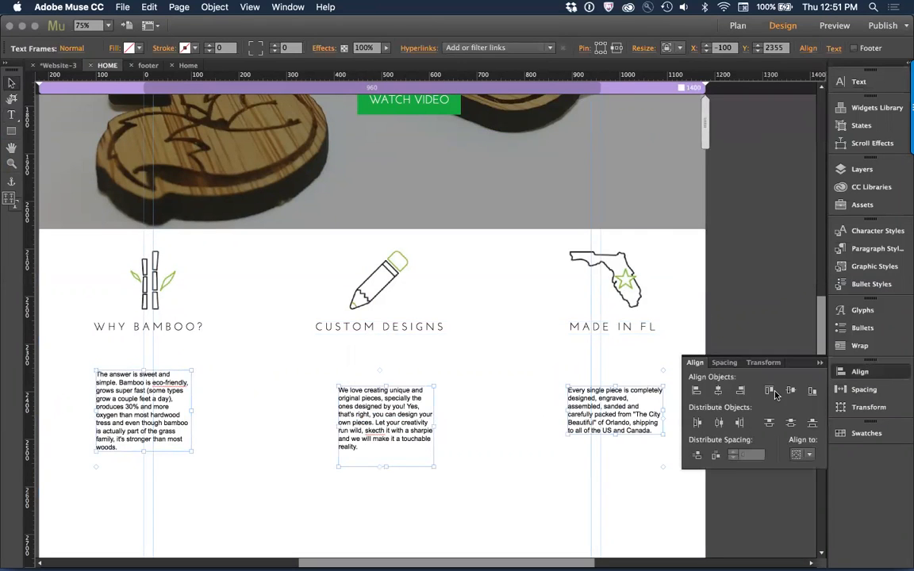
left_click(774, 391)
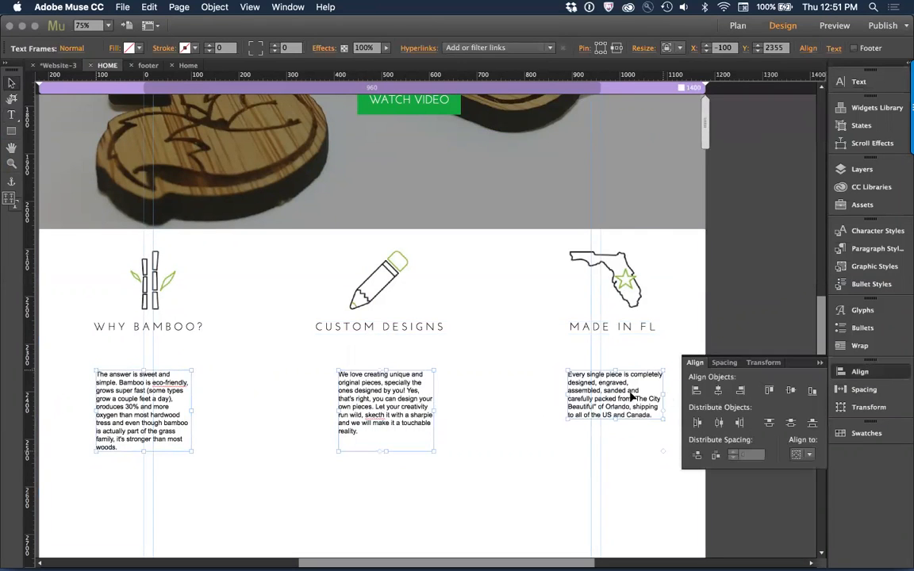
left_click(714, 458)
Step: Move the three paragraphs up under their headings to X -101, Y 2303 and widen their frames together so each fills its column
left_click_drag(612, 412, 611, 389)
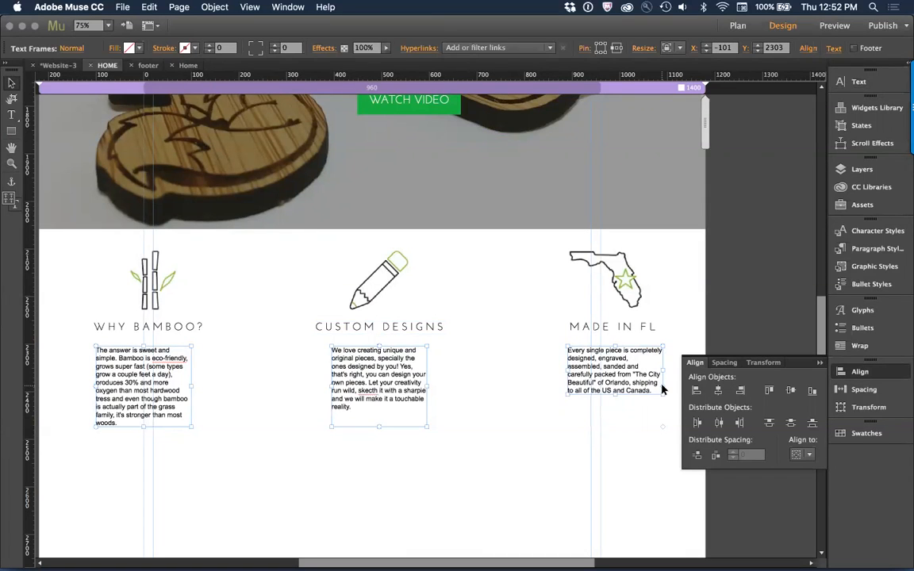
left_click_drag(663, 389, 422, 489)
left_click(422, 489)
left_click(418, 377)
left_click(285, 373, "shift")
left_click(181, 372, "shift")
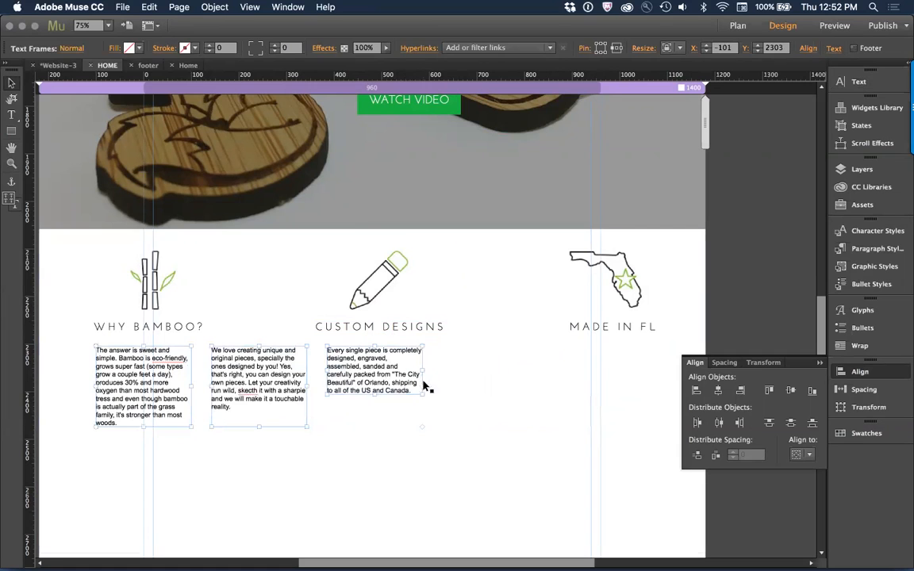
left_click_drag(425, 387, 600, 389)
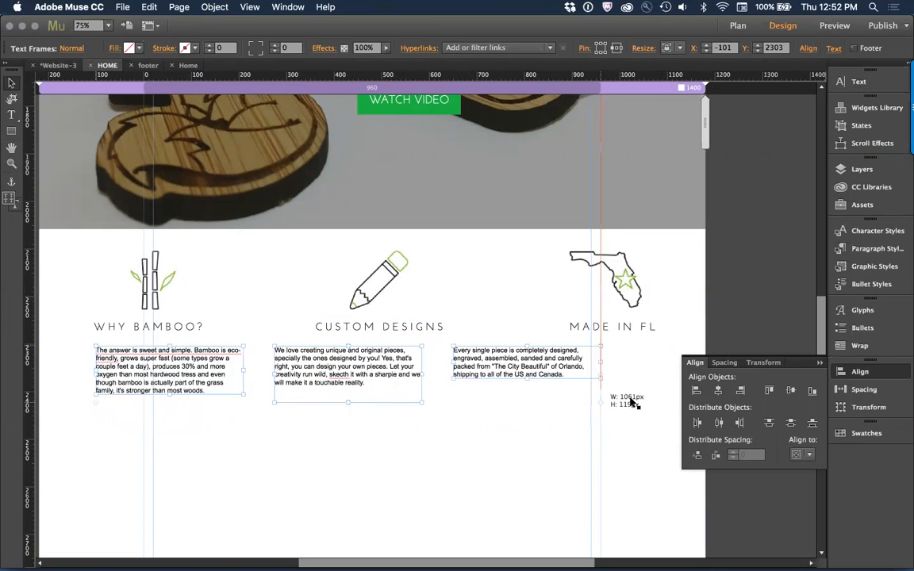
right_click(605, 374)
key("Escape")
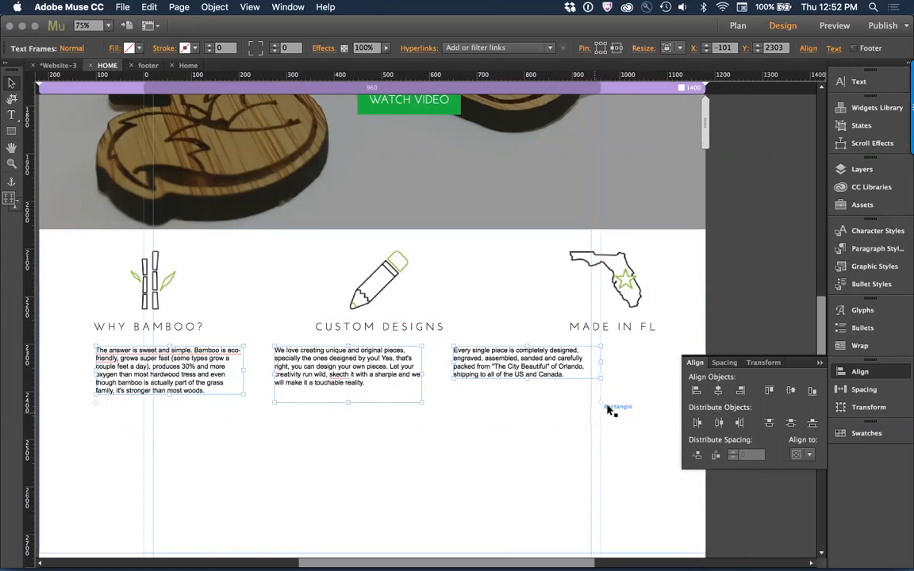
left_click_drag(600, 376, 667, 368)
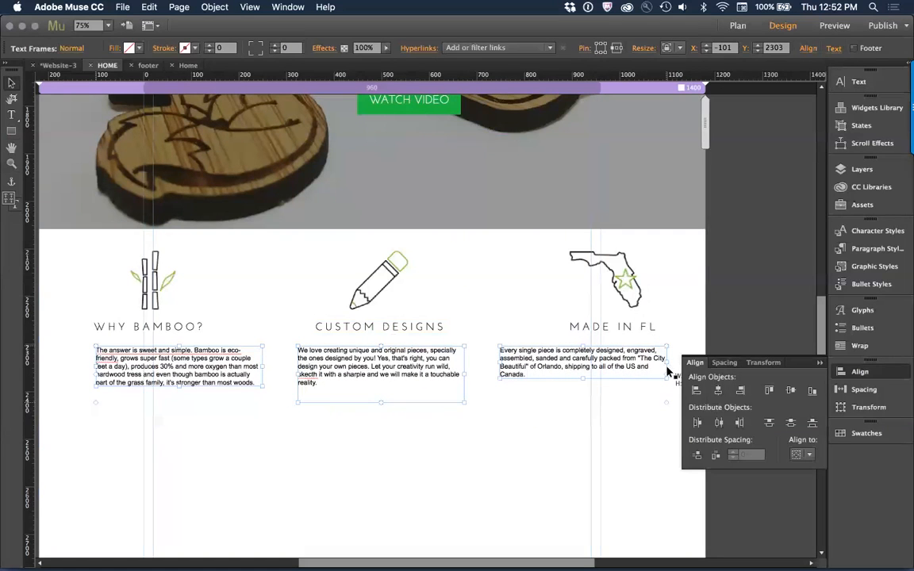
left_click(643, 415)
left_click(413, 372)
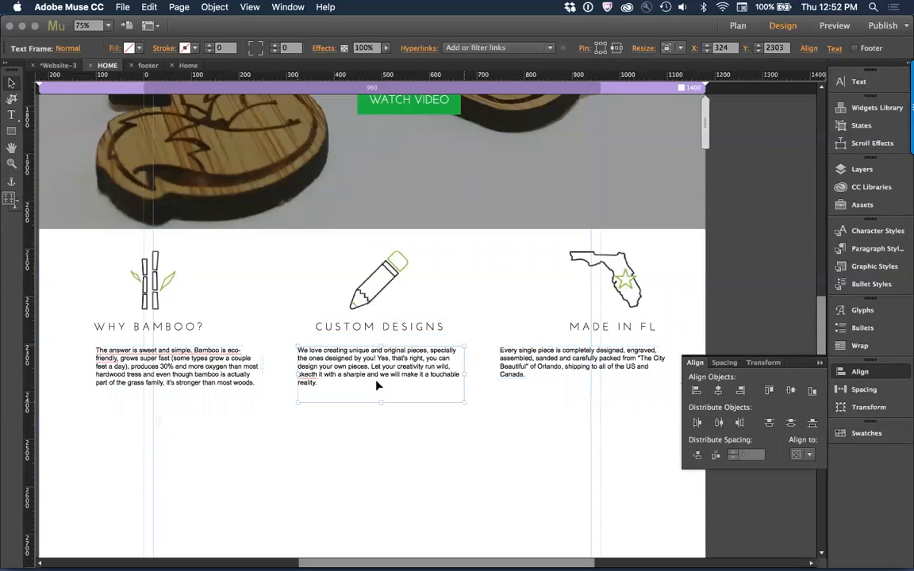
Step: Check the paragraph layout on the website in Chrome, and centre-align the text of all three feature paragraphs in Muse
left_click(228, 385)
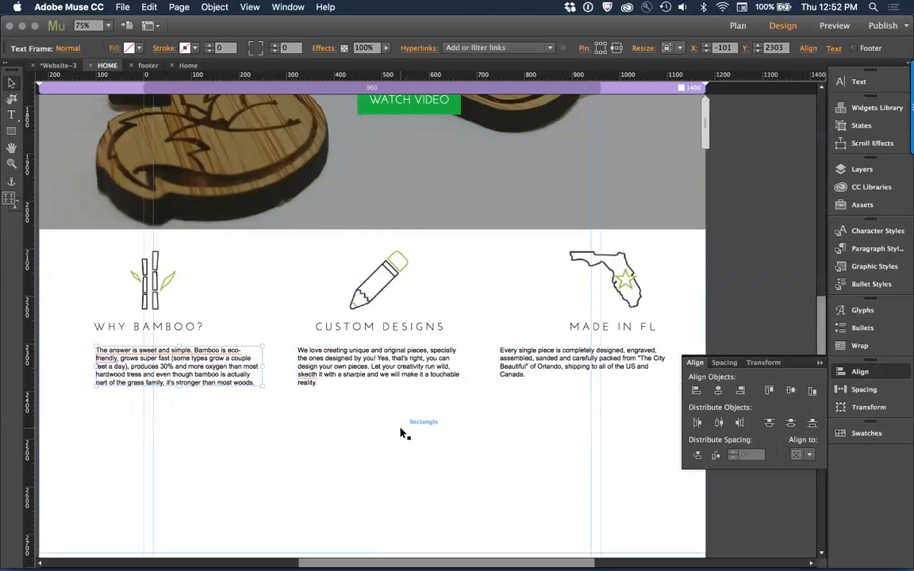
key("super+Tab")
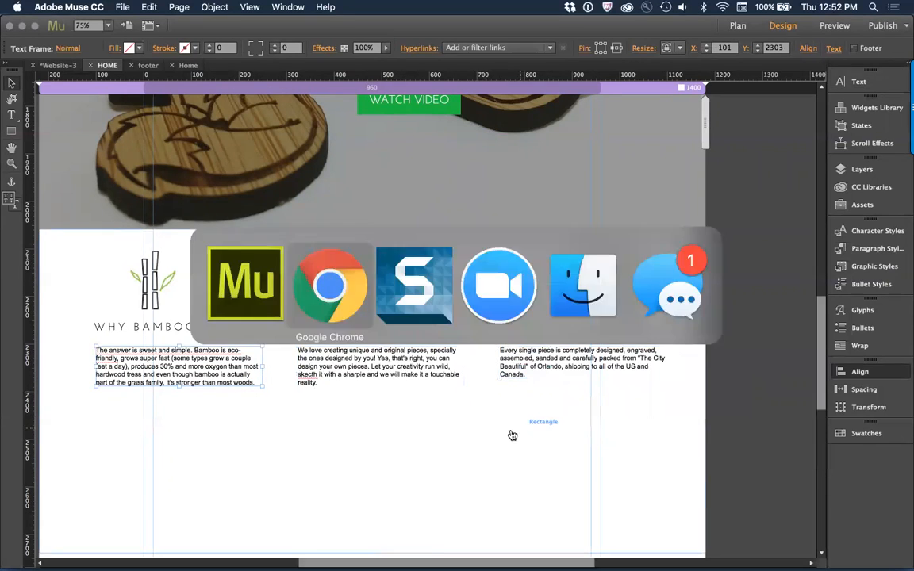
scroll(206, 272, "down", 5)
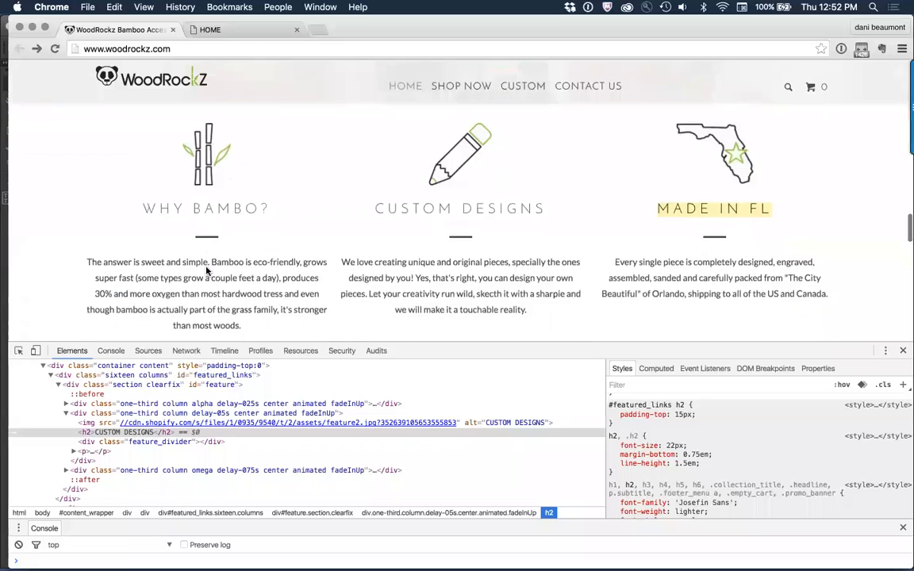
key("super+Tab")
left_click(381, 367, "shift")
left_click(566, 364, "shift")
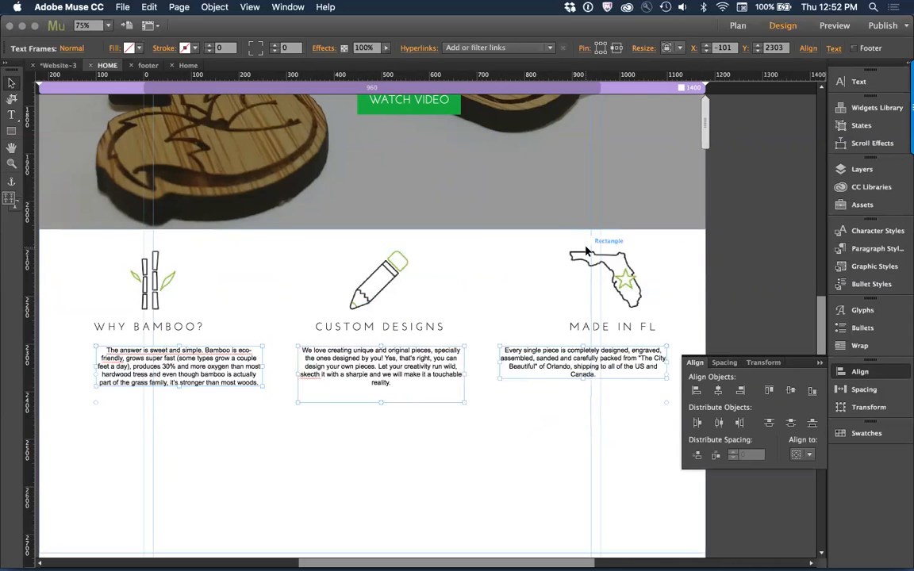
Step: Set the font of the three feature paragraphs to Josefin Light
key("super+Tab")
key("super+Tab")
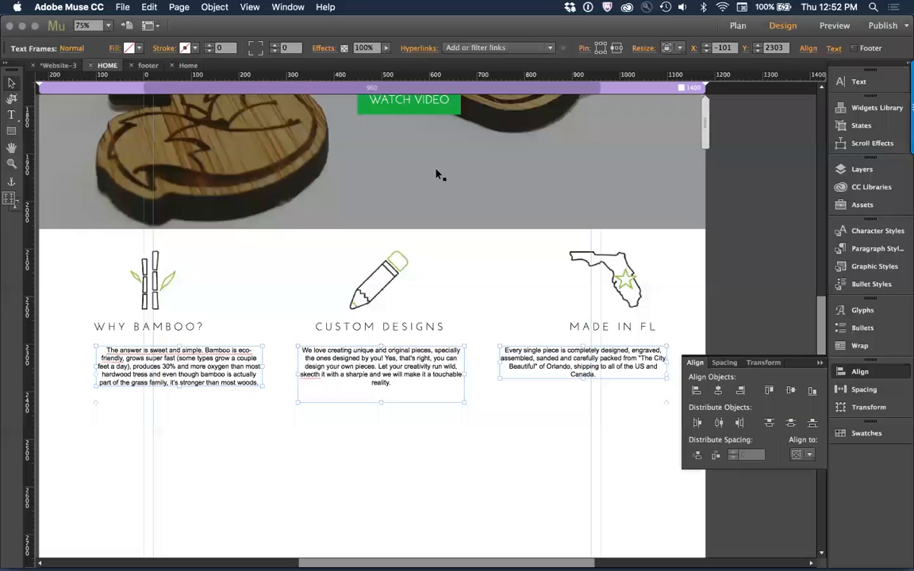
key("t")
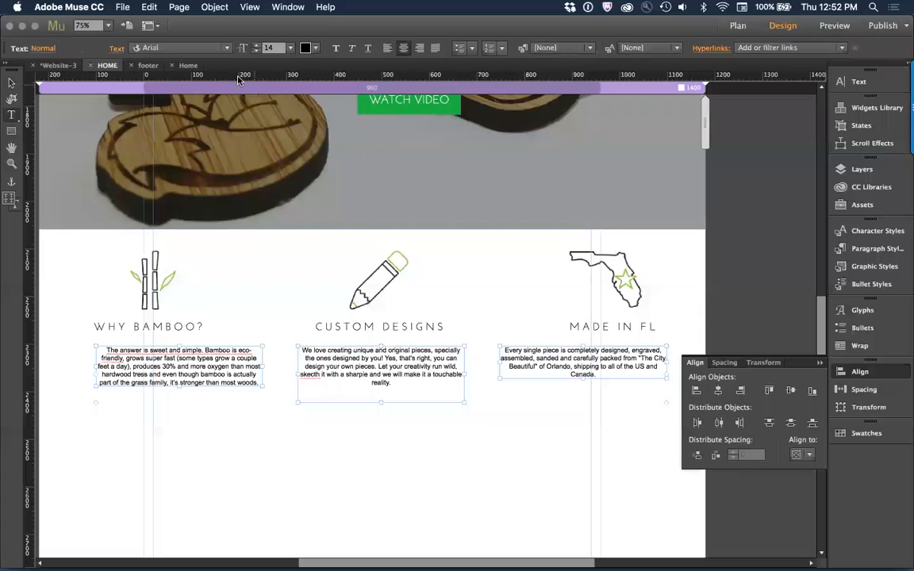
left_click(192, 49)
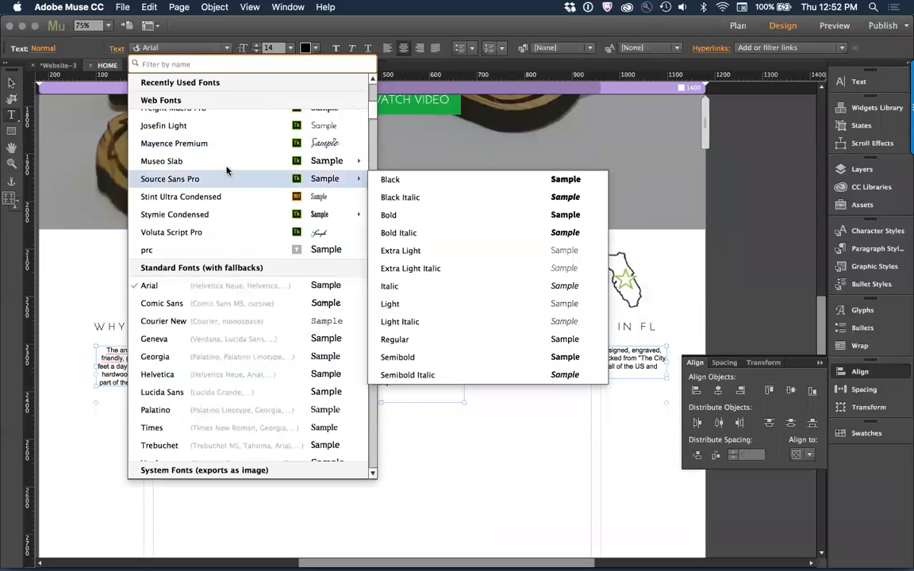
left_click(220, 127)
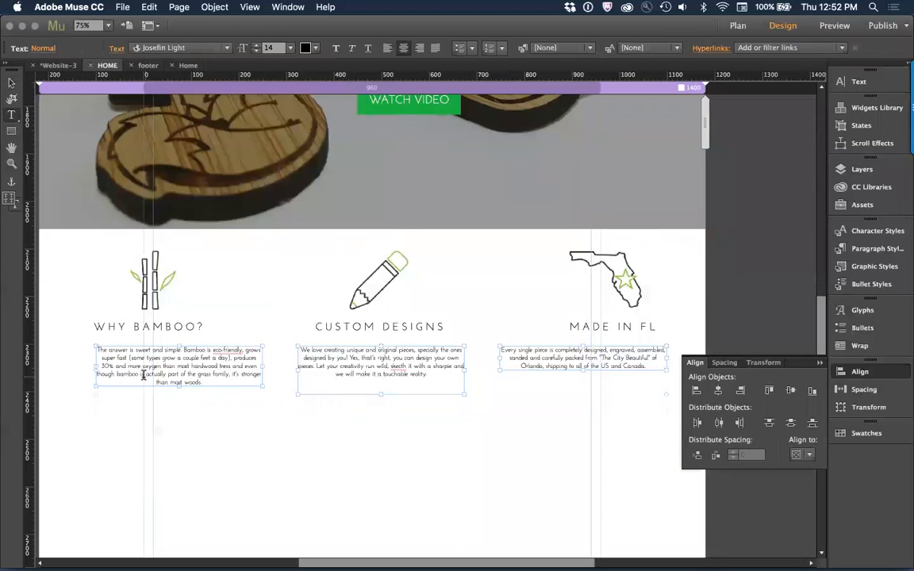
left_click(12, 85)
Step: Inspect the bamboo paragraph's styling on the website in Chrome, and enlarge the text of all three feature paragraphs in Muse by three increments
key("super+Tab")
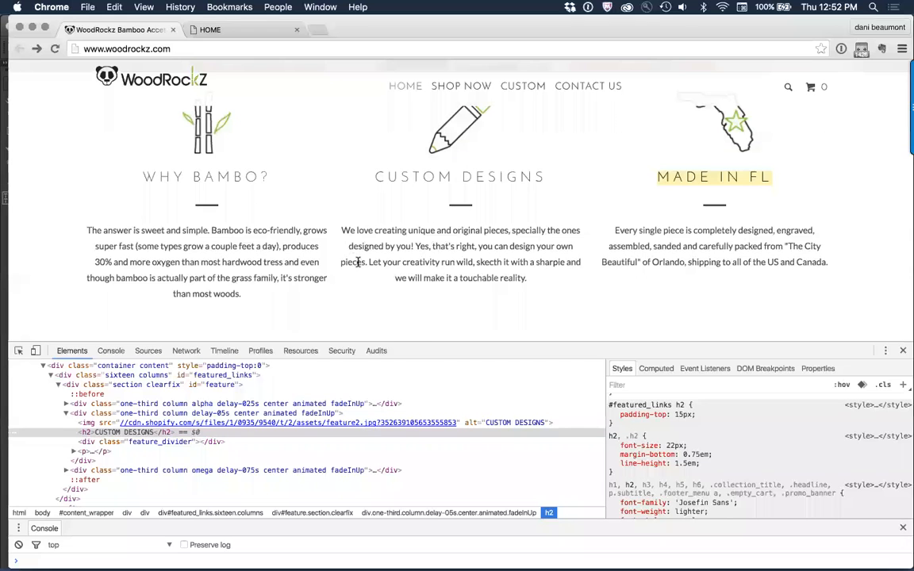
right_click(255, 261)
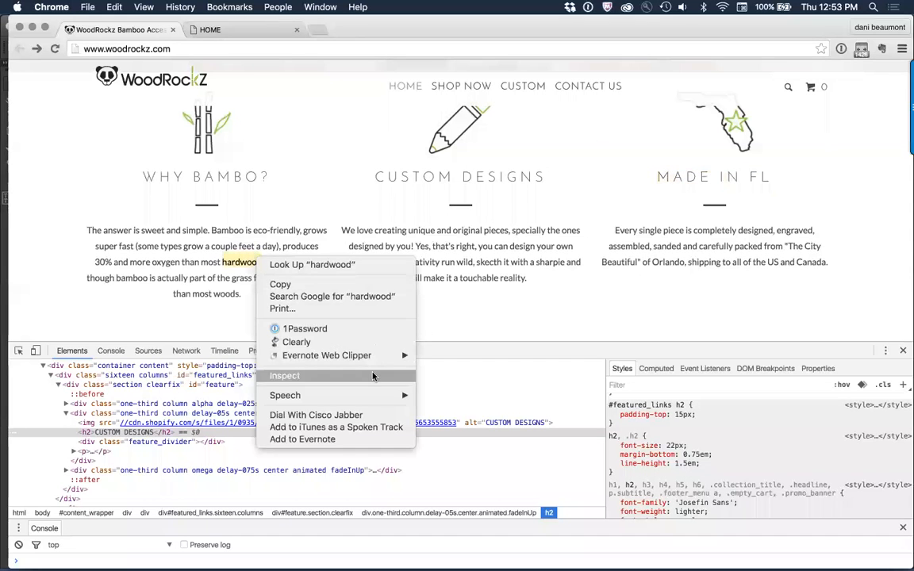
left_click(373, 376)
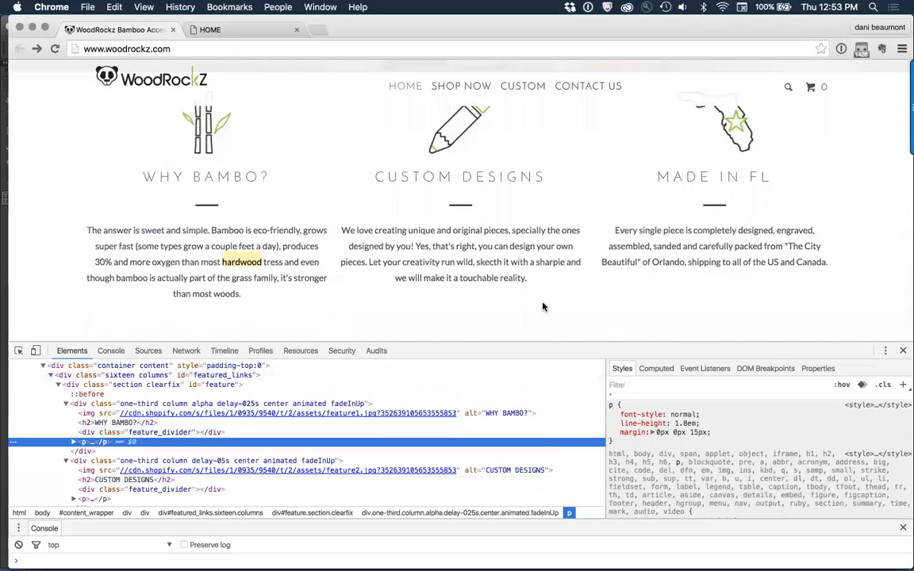
key("super+Tab")
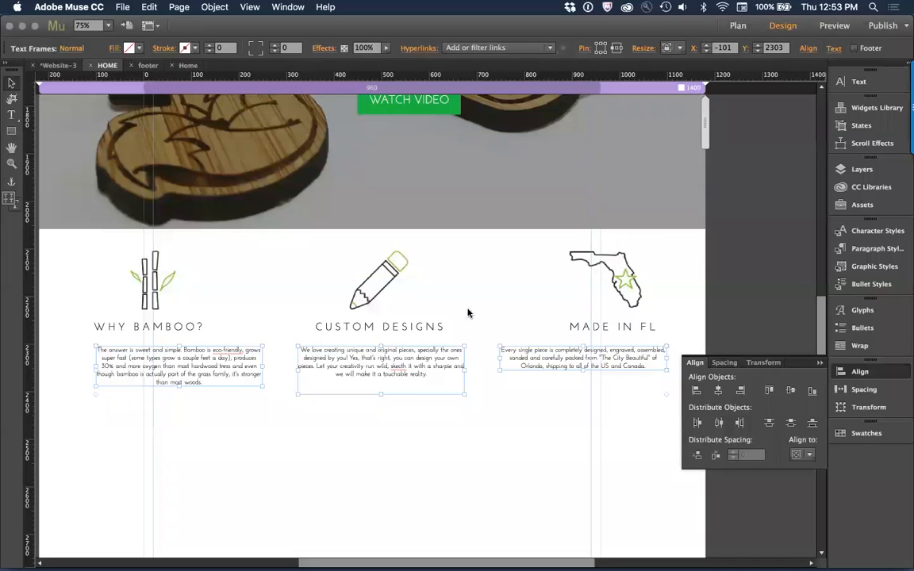
key("super+shift+period")
key("super+shift+period")
key("super+shift+period")
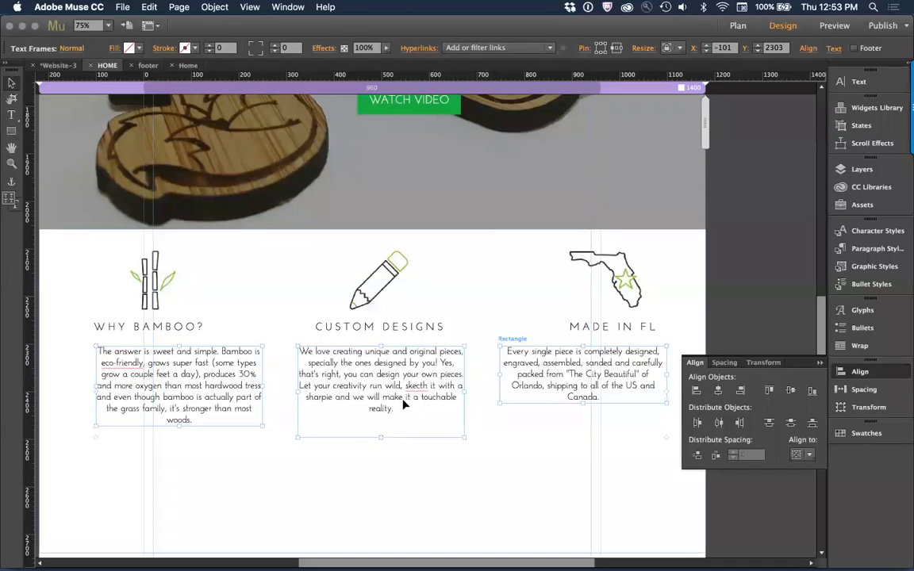
left_click(69, 289)
Step: Switch to the website in Chrome and review the sections below the three feature columns down to the footer
key("super+Tab")
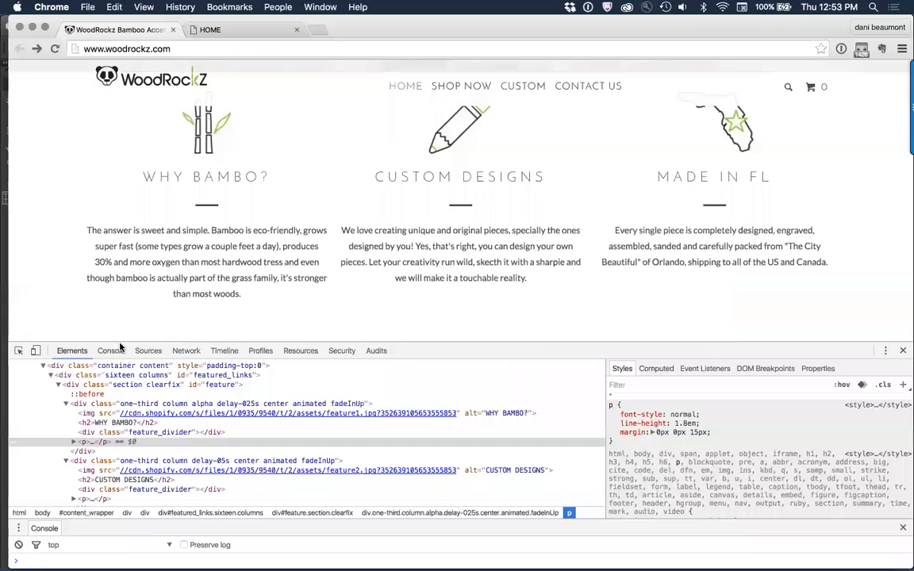
scroll(314, 264, "down", 5)
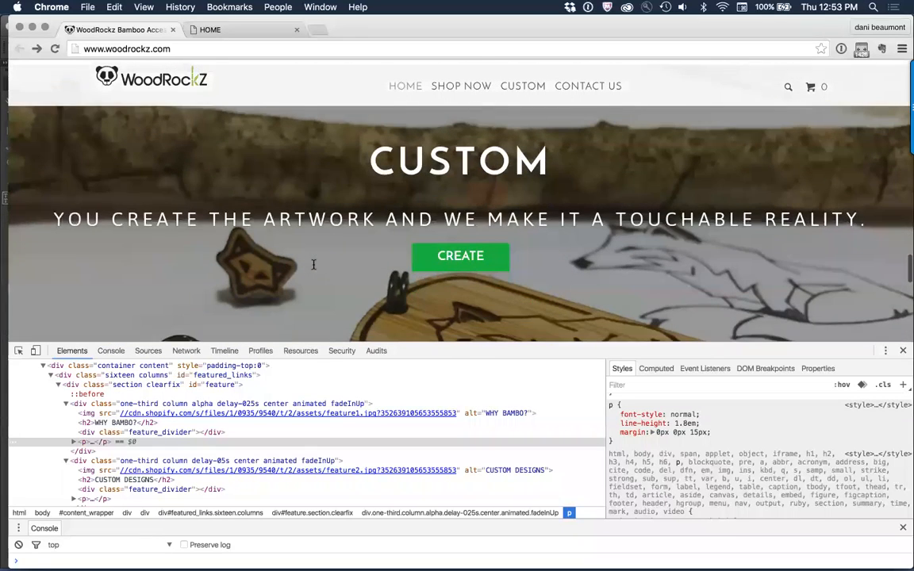
scroll(321, 193, "down", 1)
scroll(321, 193, "up", 1)
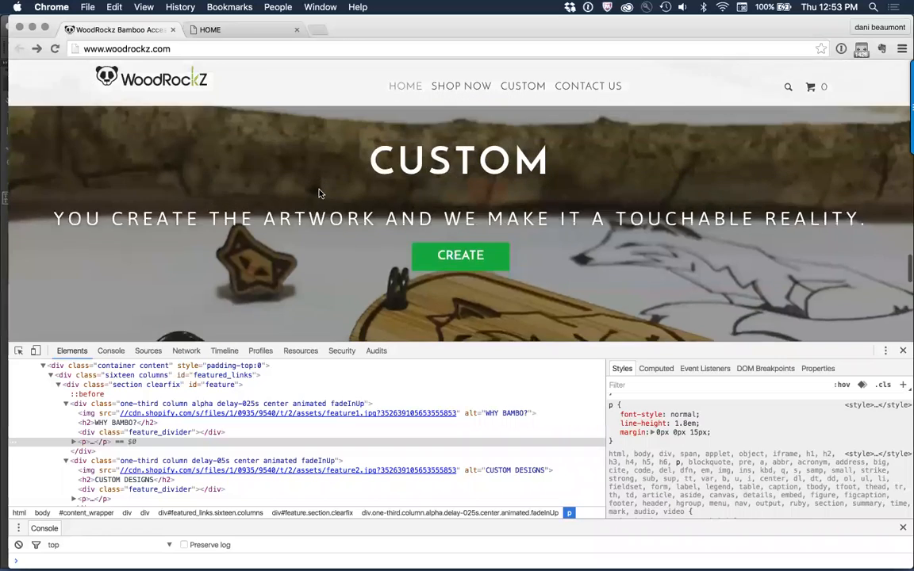
scroll(321, 193, "down", 1)
left_click_drag(321, 124, 553, 243)
left_click(552, 245)
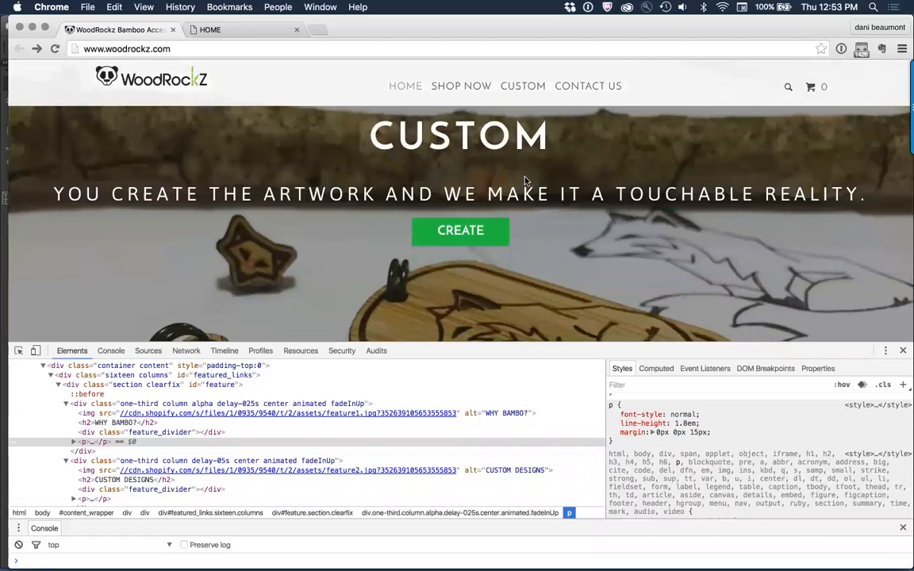
scroll(553, 245, "down", 15)
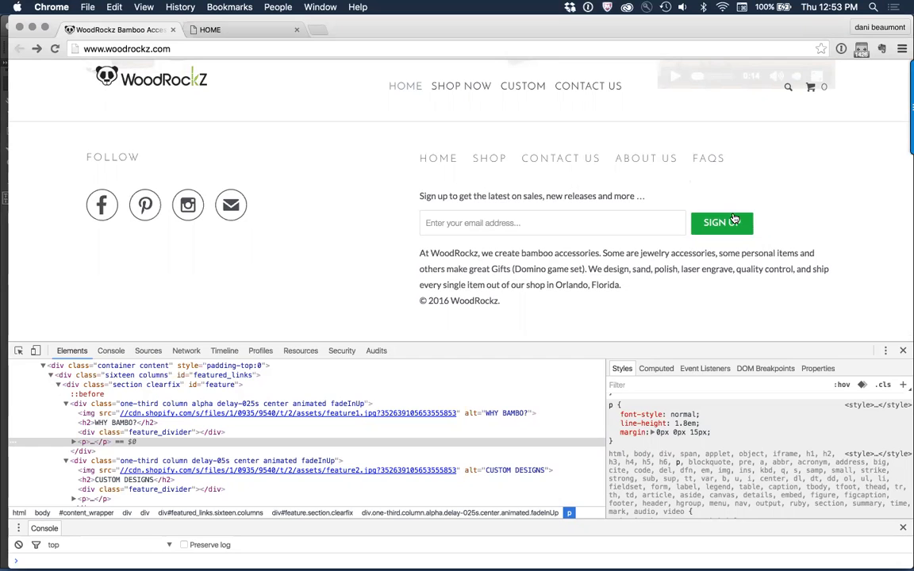
Step: Switch to Muse, open the footer master page and move the sign-up text frame down to X 531, Y 620
key("super+Tab")
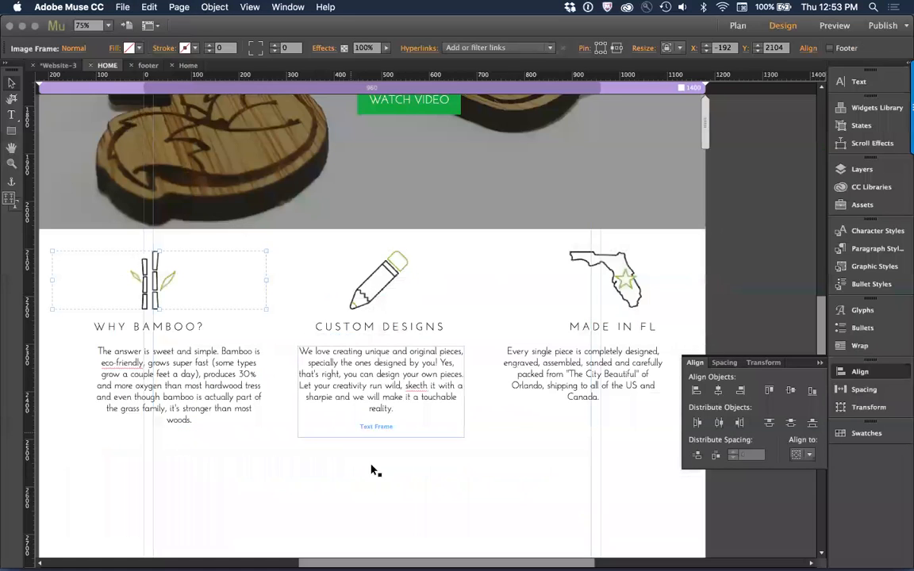
key("super+m")
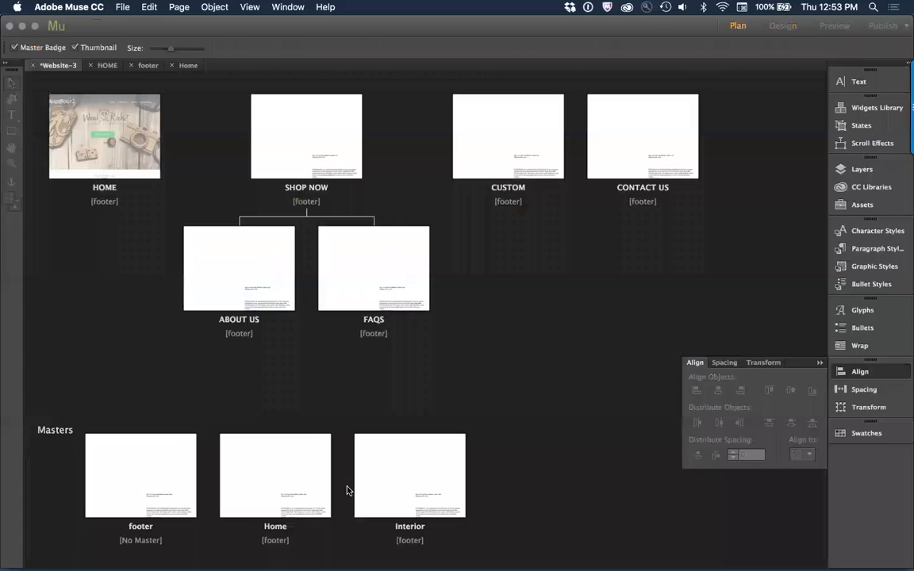
double_click(127, 439)
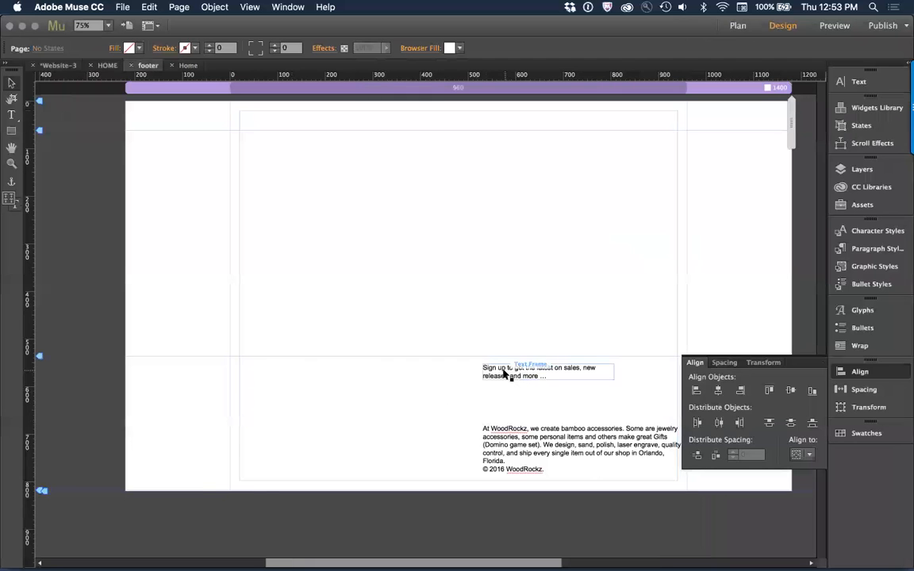
left_click(506, 404)
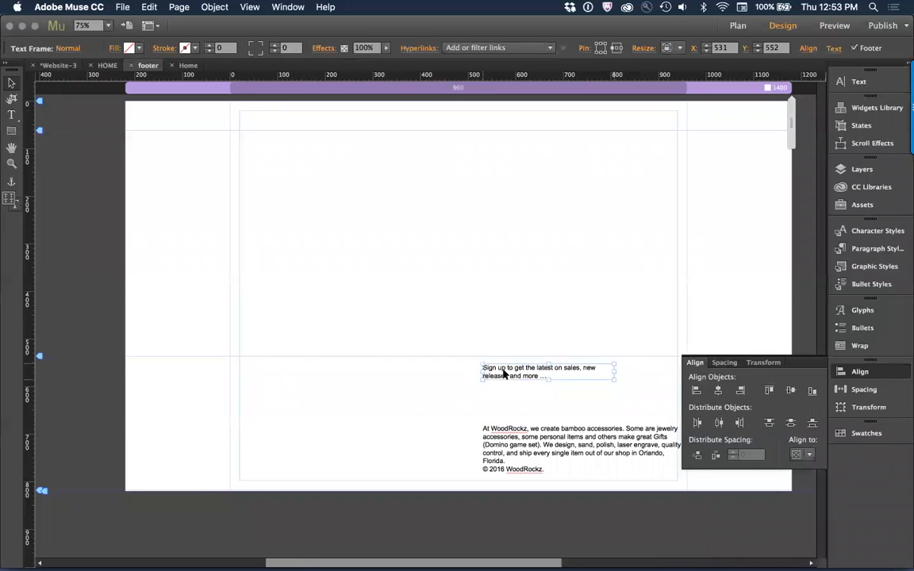
left_click(536, 271)
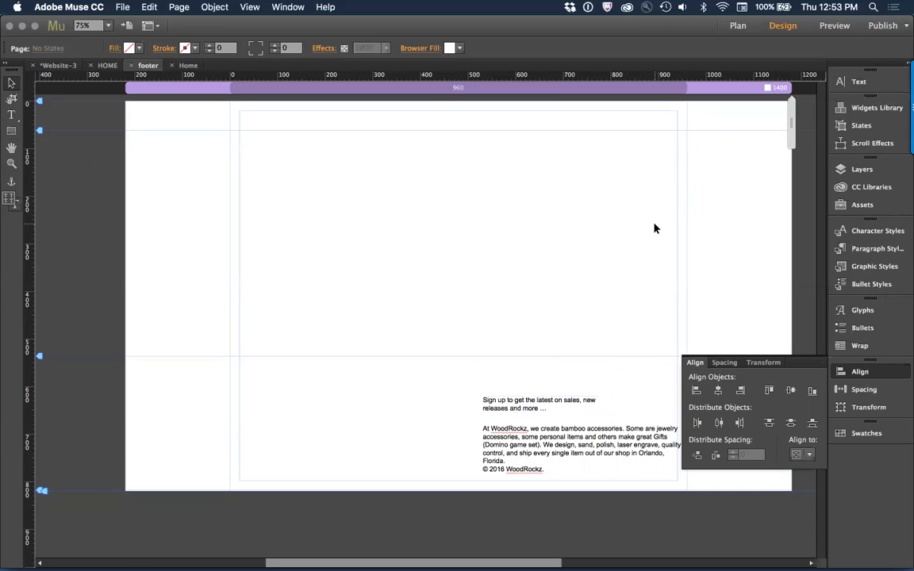
Step: Copy the navigation menu from the HOME page's header and paste it onto the footer master page
key("super+m")
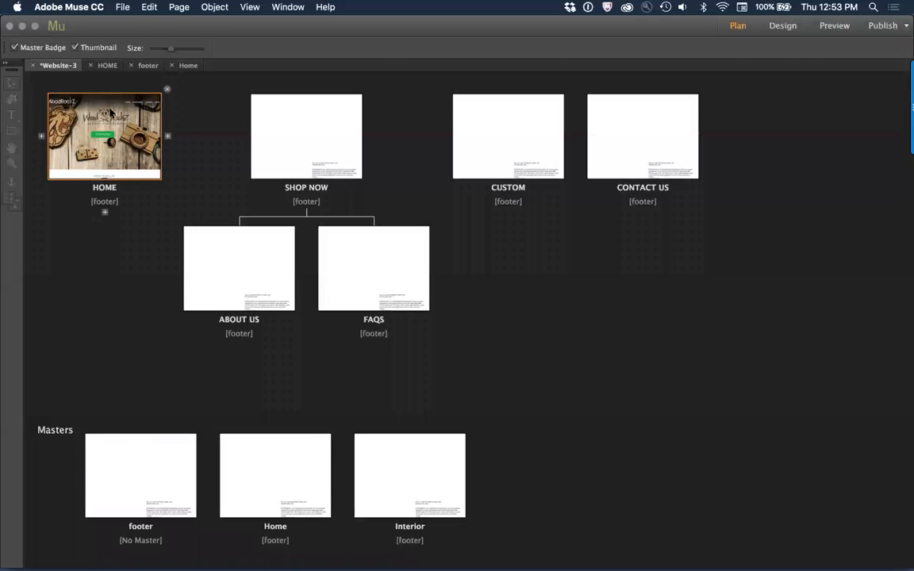
double_click(111, 114)
scroll(563, 98, "up", 5)
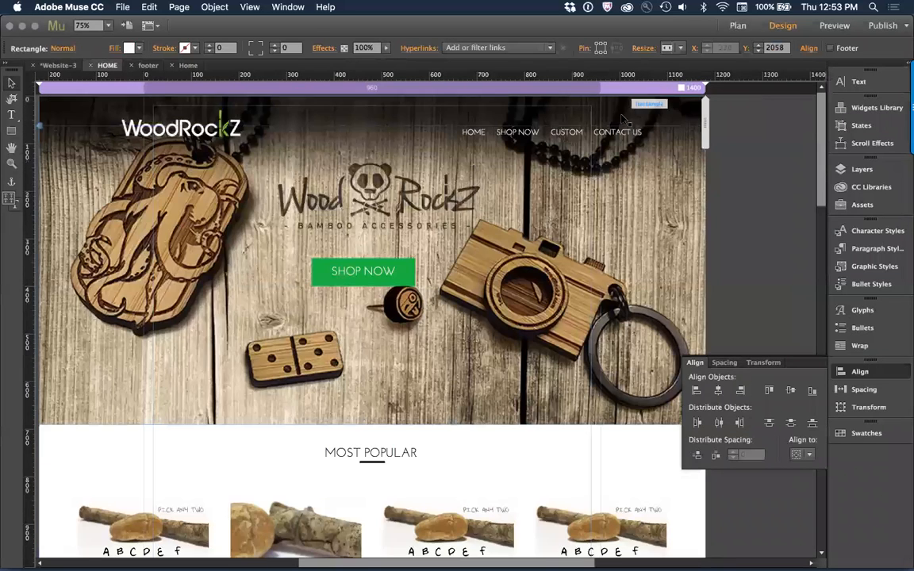
left_click(553, 139)
key("super+m")
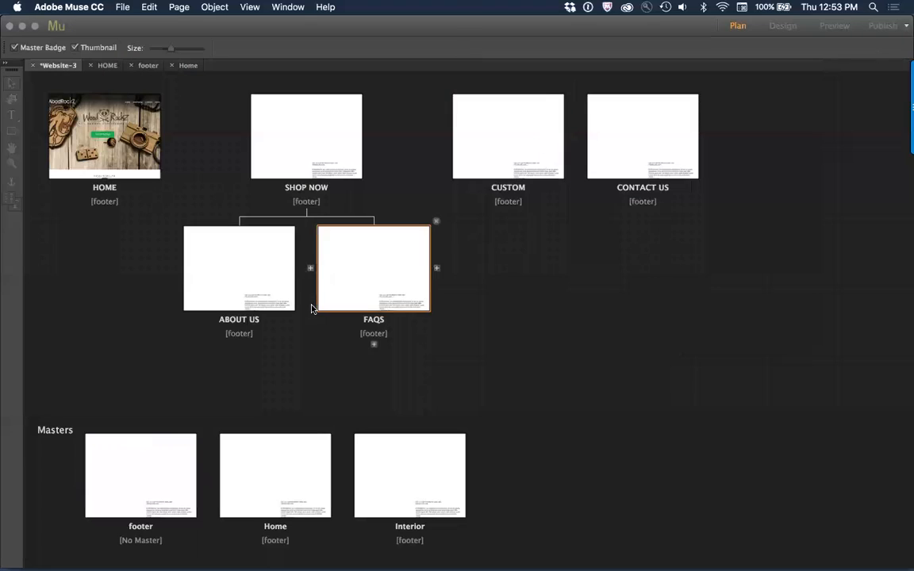
double_click(142, 470)
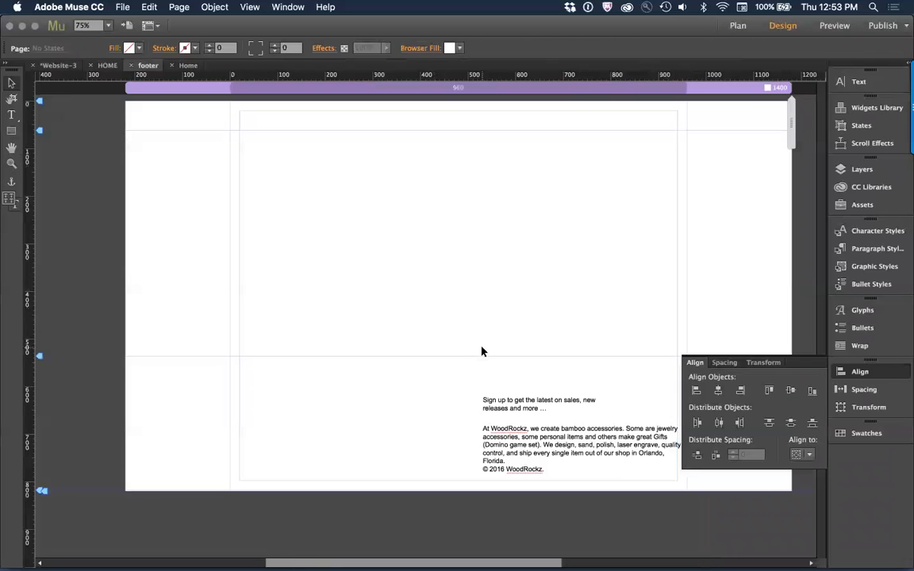
key("super+v")
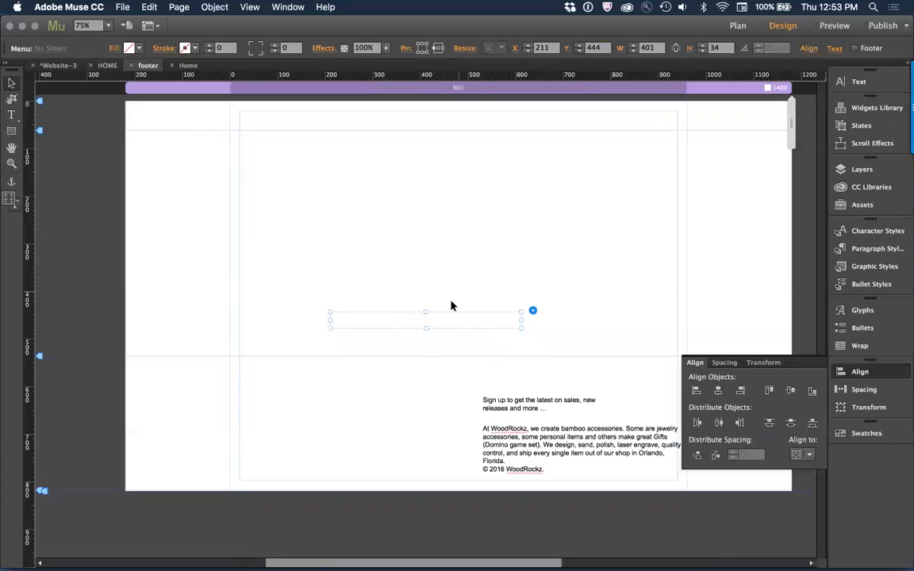
Step: Colour the pasted menu's text black and place the menu above the sign-up text at X 531, Y 552
key("t")
left_click(305, 50)
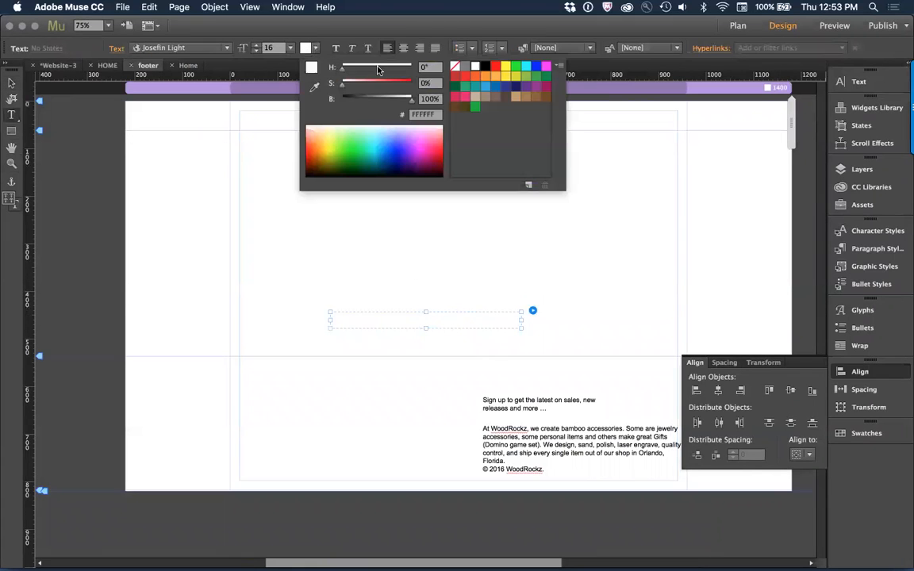
left_click(485, 67)
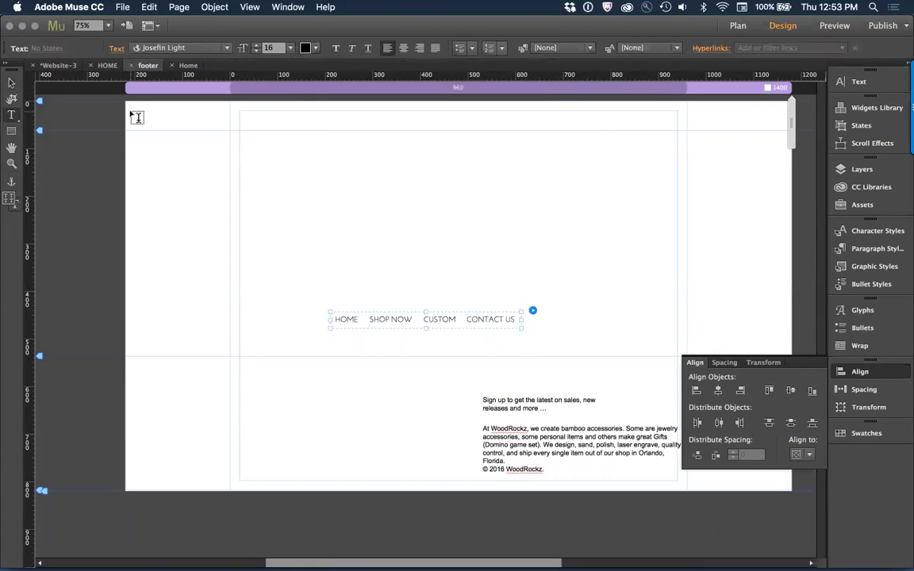
left_click(12, 83)
left_click_drag(387, 321, 537, 370)
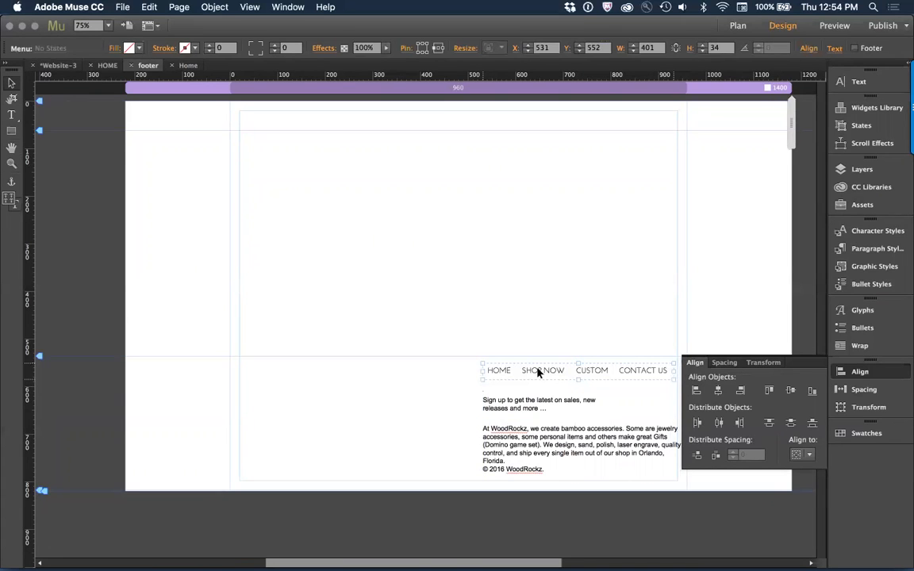
key("super+minus")
left_click(533, 329)
Step: Check the footer sign-up form on the website in Chrome, and place a Simple Contact form at X 157, Y 140 on the Muse footer master
key("super+Tab")
scroll(474, 297, "down", 2)
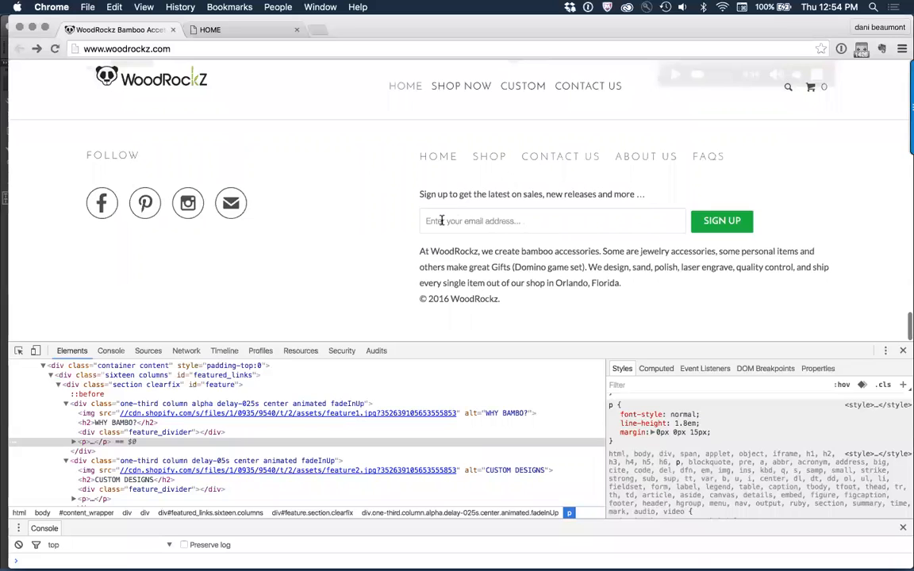
key("super+Tab")
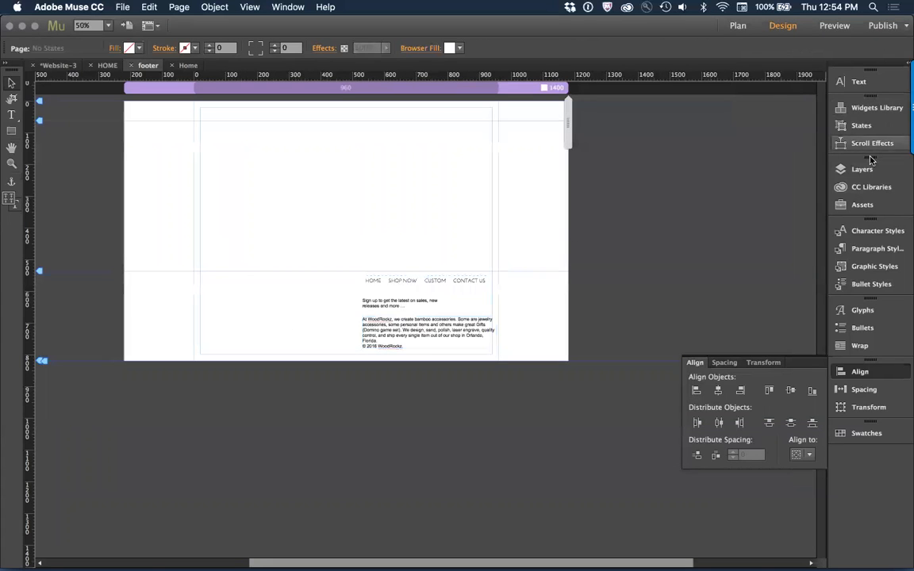
left_click(857, 107)
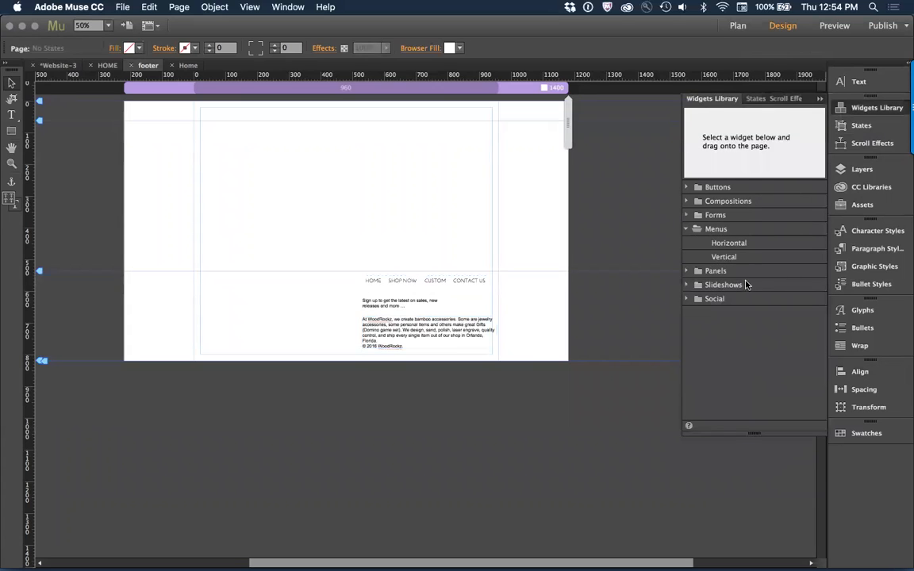
left_click(687, 215)
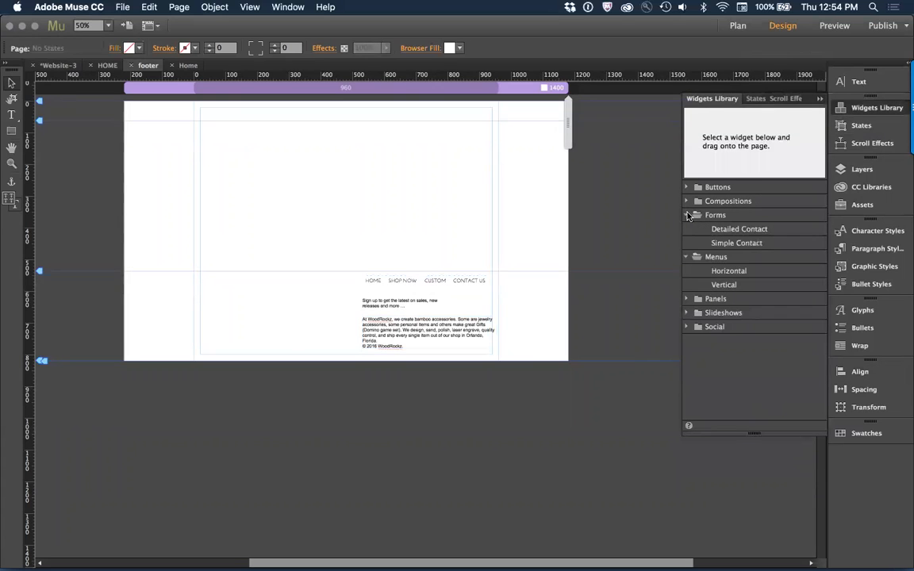
left_click_drag(736, 243, 443, 182)
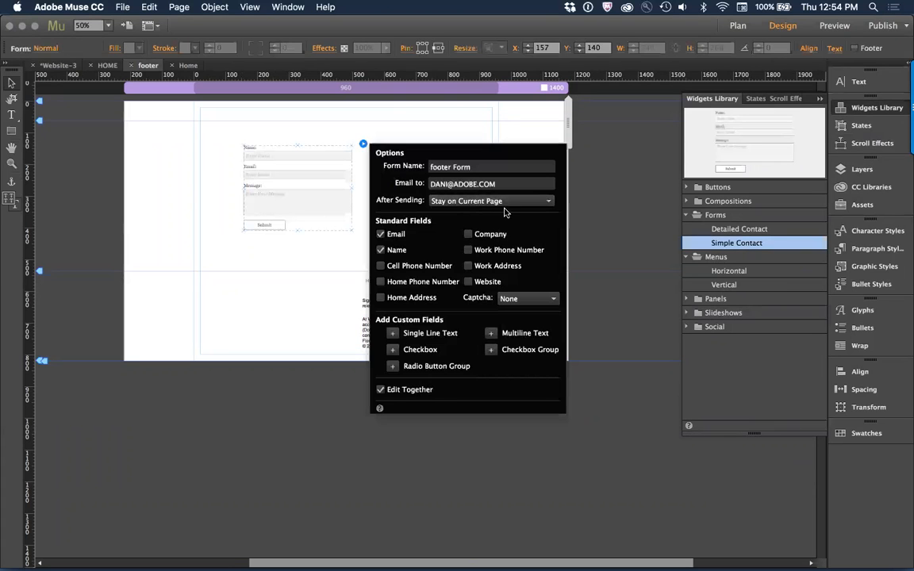
left_click(232, 294)
Step: Check the email address field of the website's sign-up form in Chrome and return to Muse
key("super+Tab")
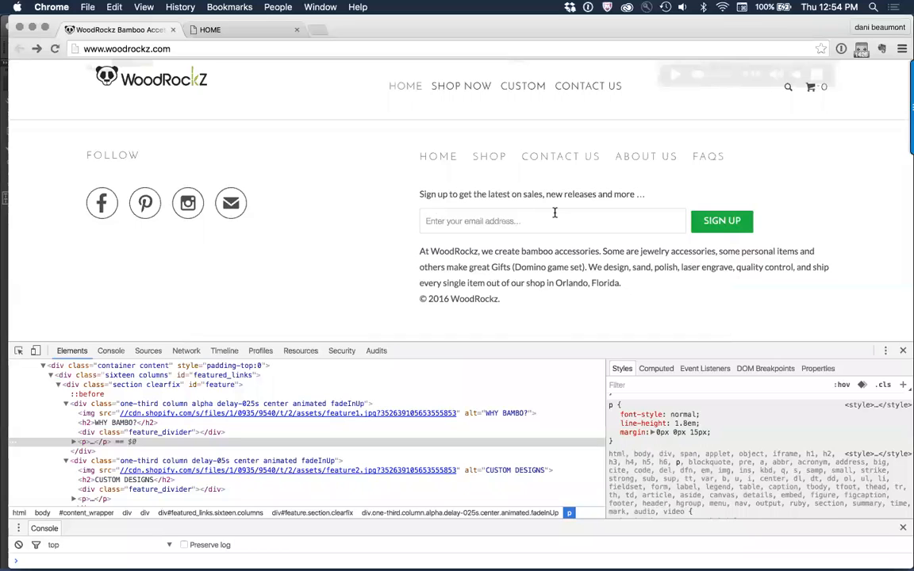
left_click(434, 216)
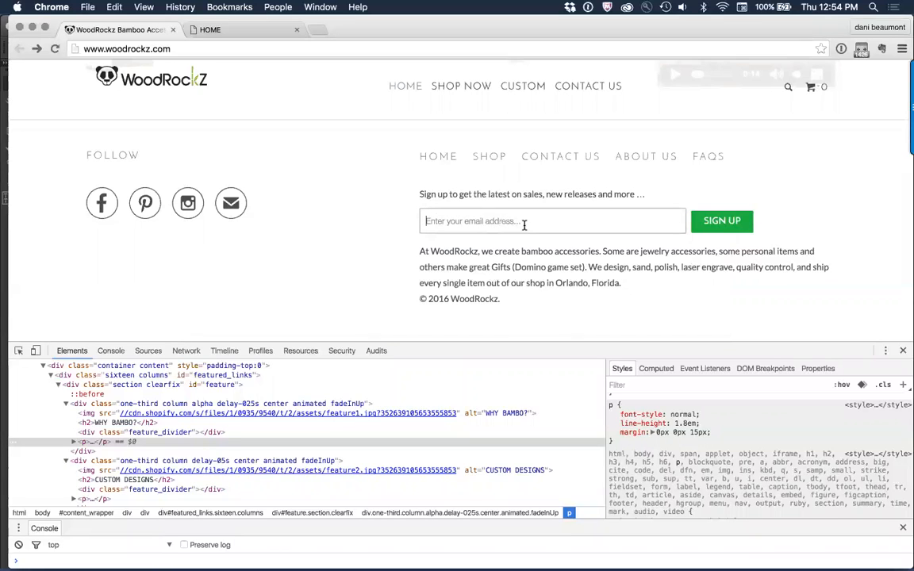
key("super+Tab")
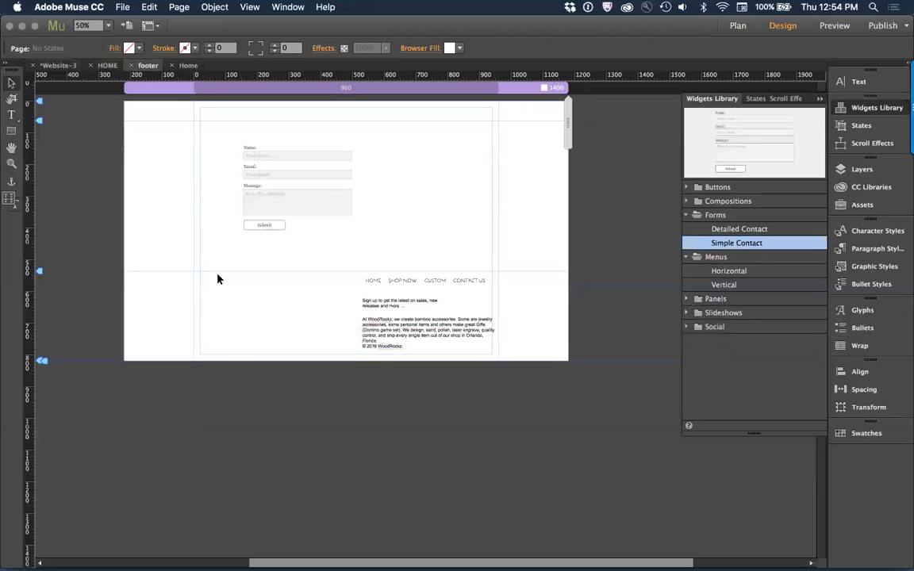
Step: Delete the Name and Message fields from the contact form, keeping the Email field and the submit button
left_click(273, 159)
left_click(256, 173)
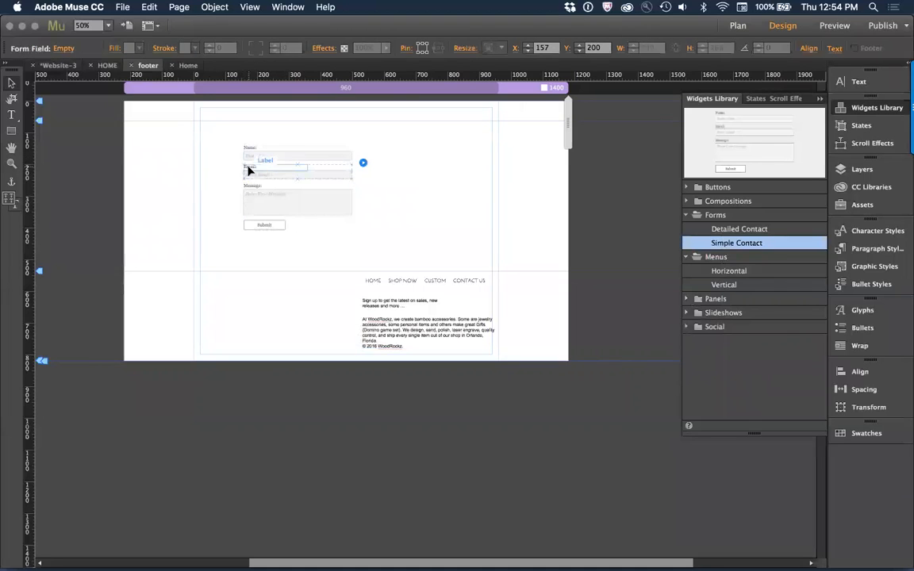
left_click(262, 156)
key("Delete")
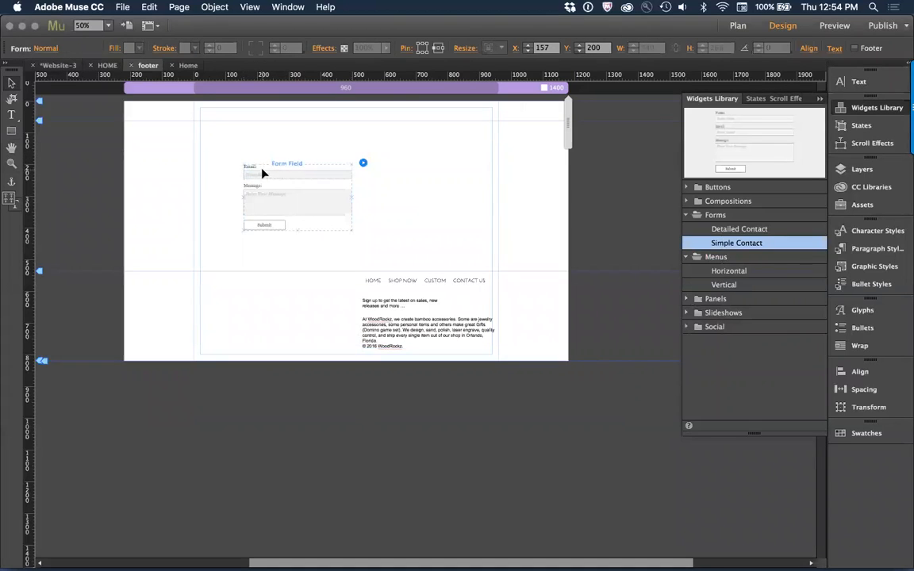
left_click(262, 172)
left_click(277, 207)
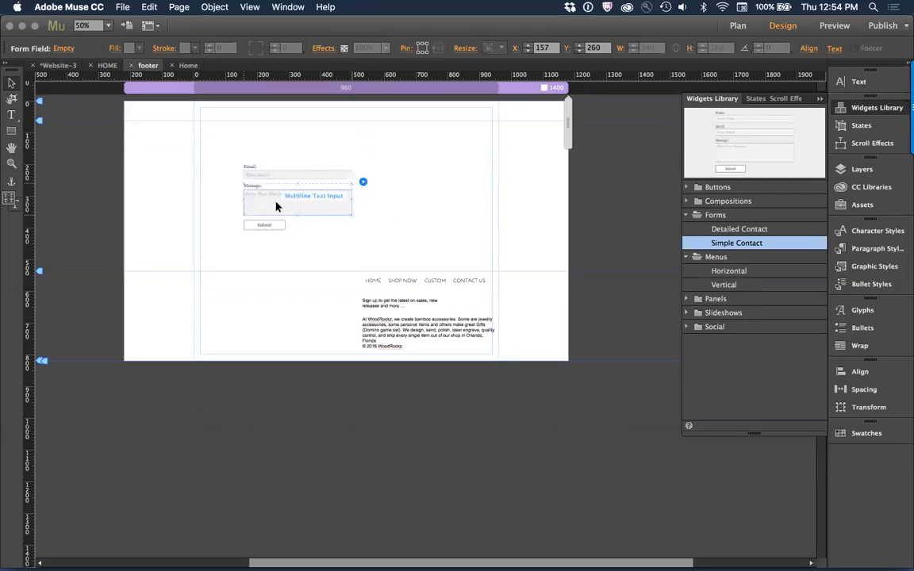
key("Delete")
Step: Replace the email field's placeholder text with "Enter your email address" and compare it with the website's form in Chrome
left_click(258, 176)
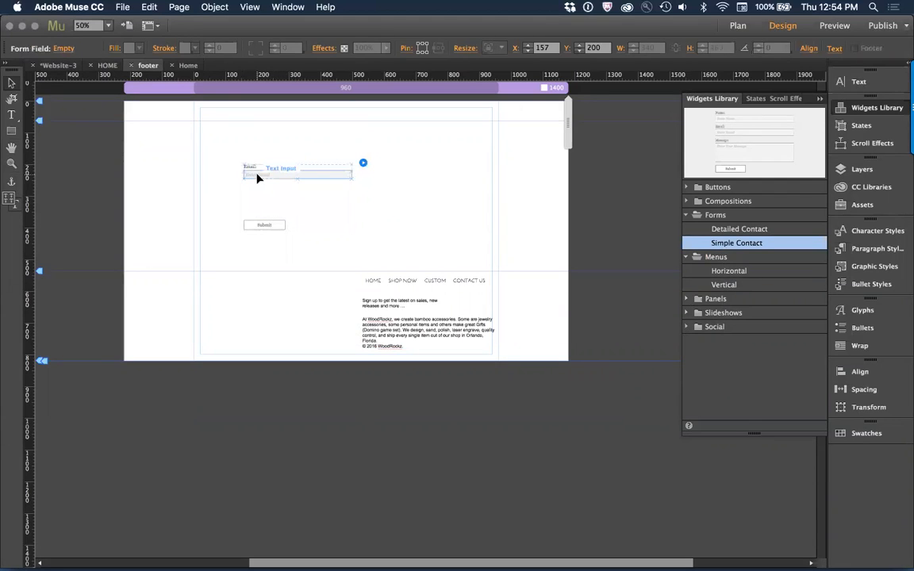
double_click(258, 173)
key("super+a")
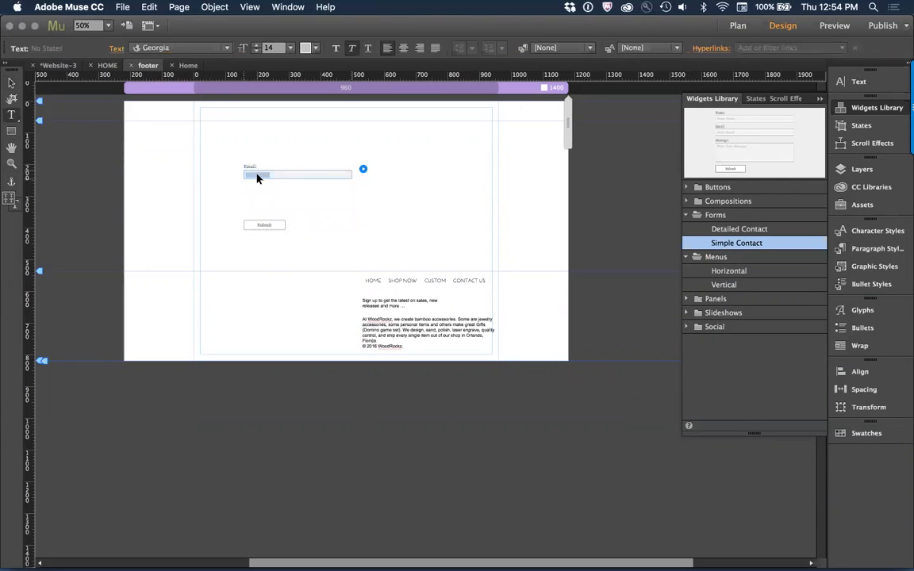
key("BackSpace")
key("Escape")
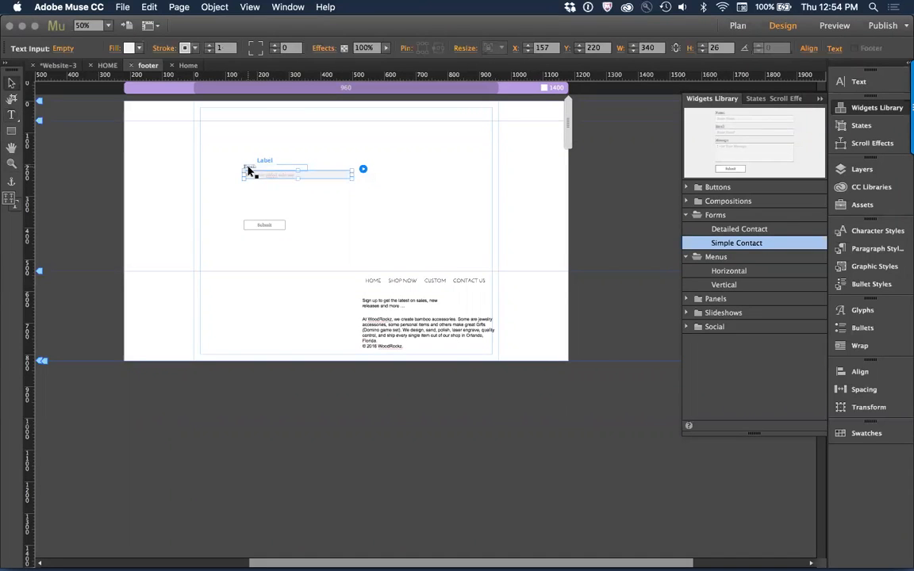
key("super+Tab")
key("super+Tab")
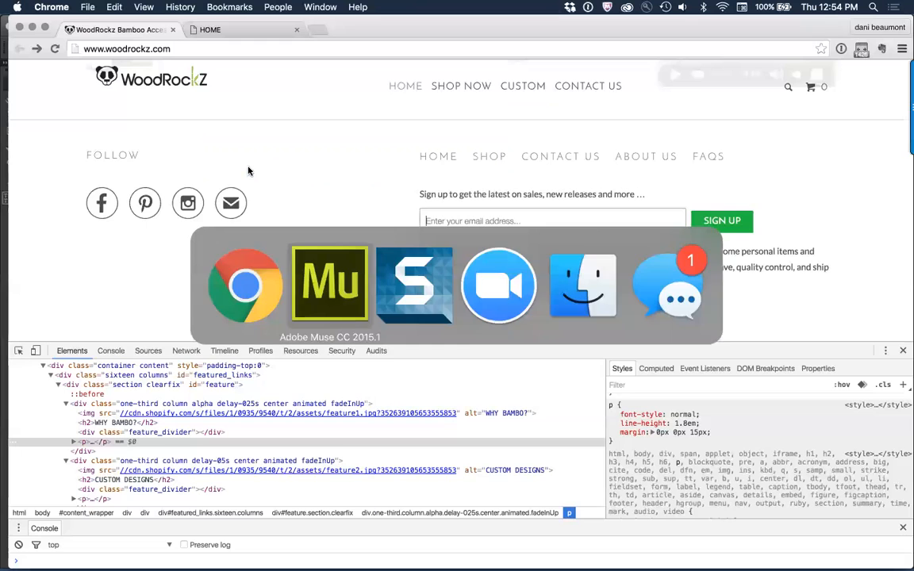
Step: Back in Muse, remove the Email label and move the submit button beside the email field at X 539, Y 216
left_click(247, 168)
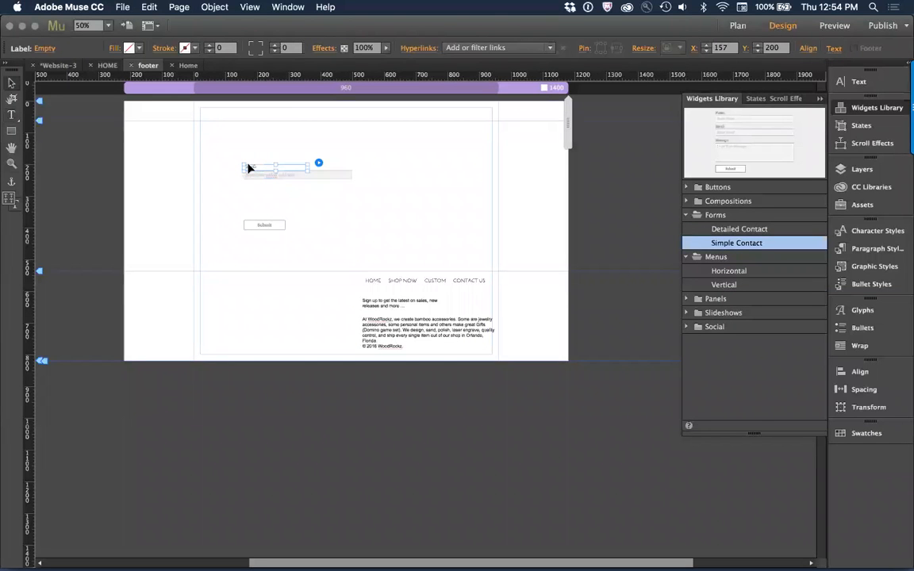
left_click(280, 228)
left_click_drag(262, 227, 380, 180)
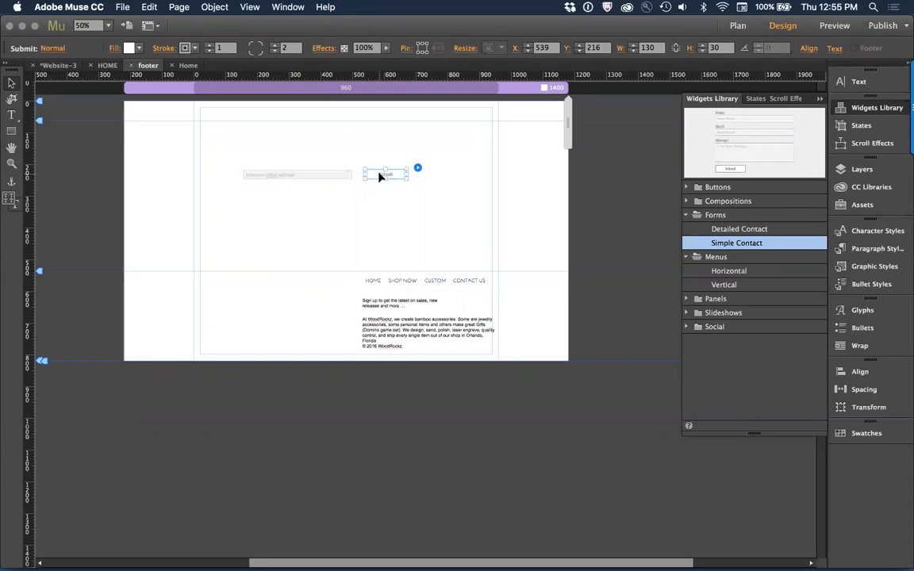
Step: Relabel the submit button "SIGN UP" and fill it with the saved green swatch
double_click(380, 174)
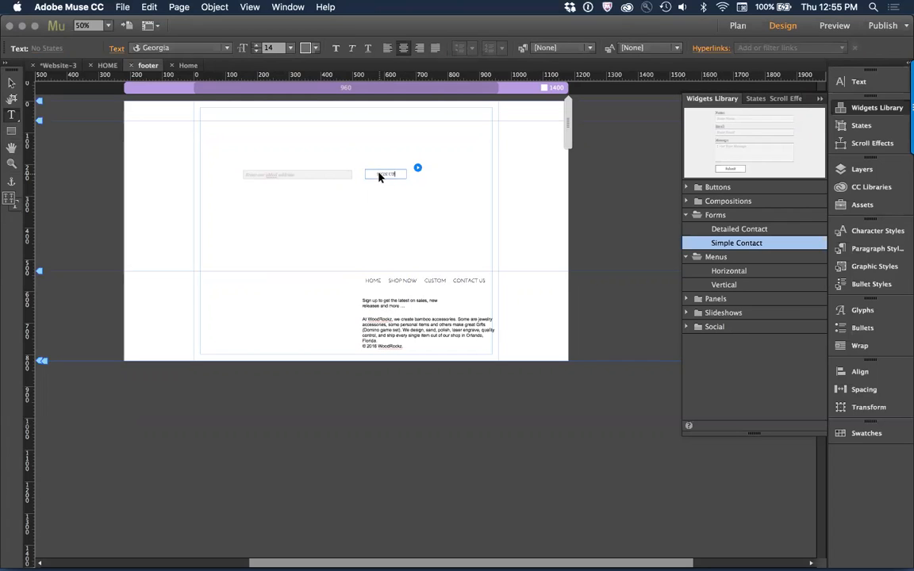
key("Escape")
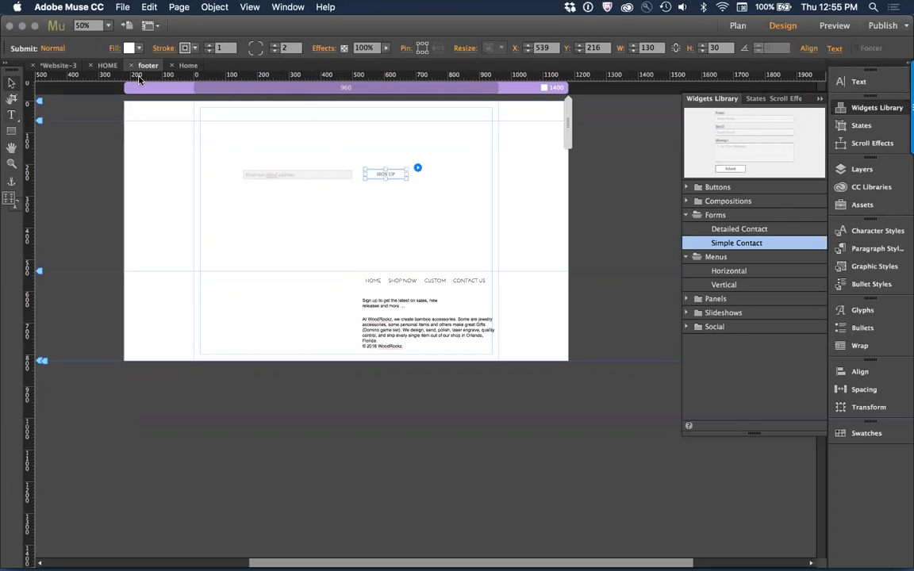
left_click(128, 49)
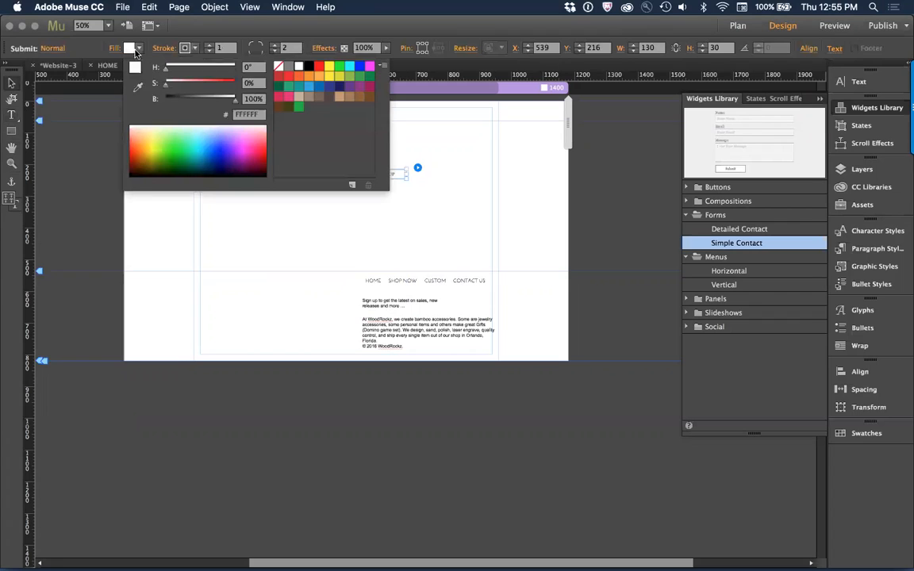
left_click(300, 109)
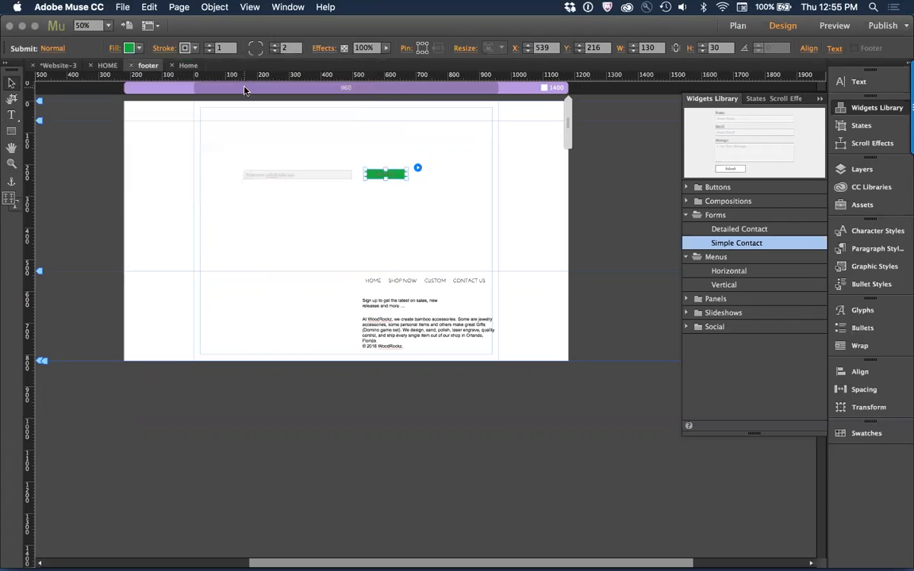
Step: Set the SIGN UP button's text colour to white (FFFFFF)
left_click(12, 116)
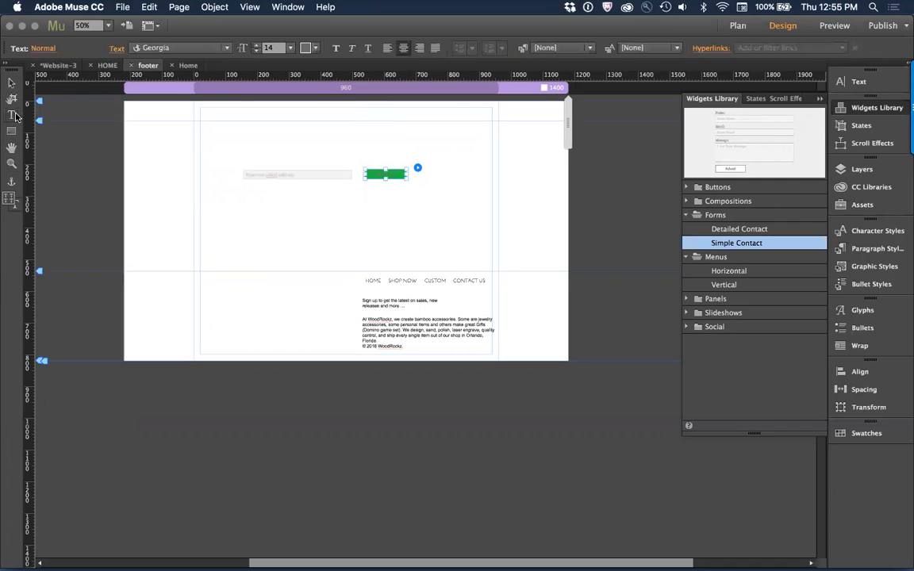
left_click(307, 48)
left_click(480, 69)
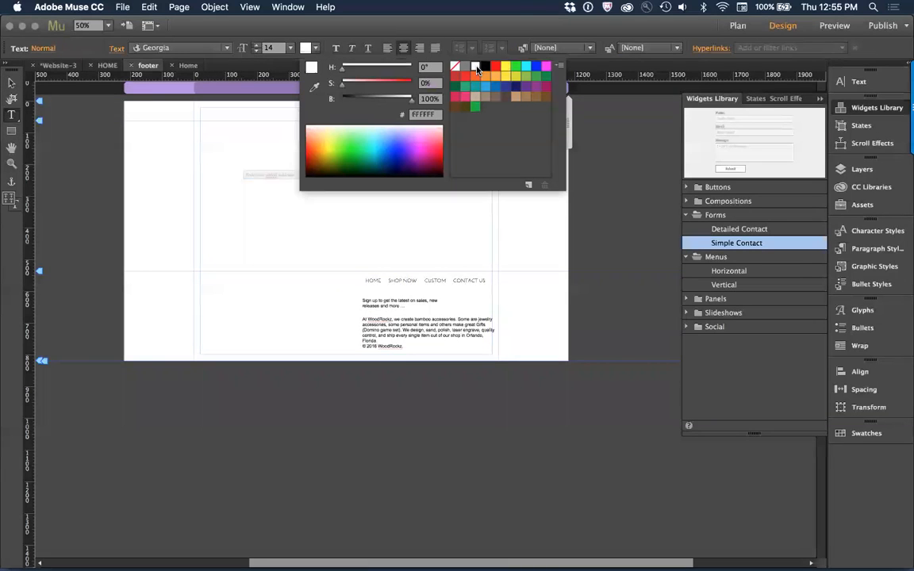
left_click(10, 84)
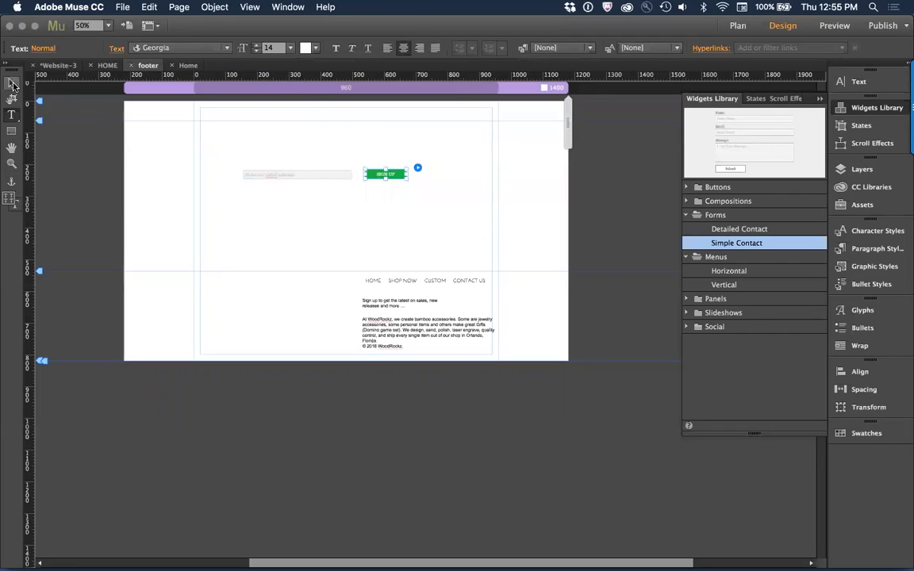
Step: Move the form message box up to just below the email field to make the form more compact
left_click(288, 181)
key("Escape")
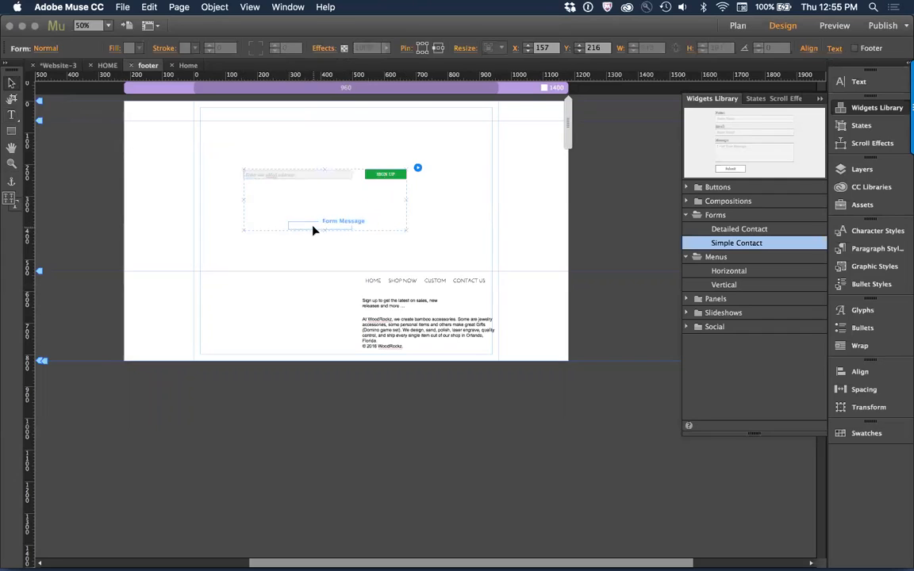
mouse_move(314, 231)
left_mouse_down()
mouse_move(313, 182)
mouse_move(315, 220)
left_mouse_up()
left_click(306, 196)
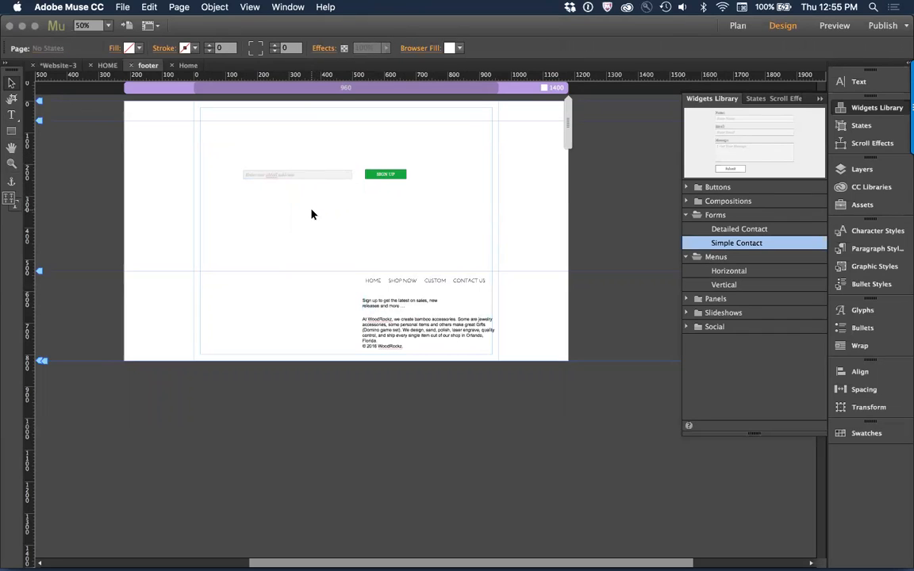
left_click(312, 228)
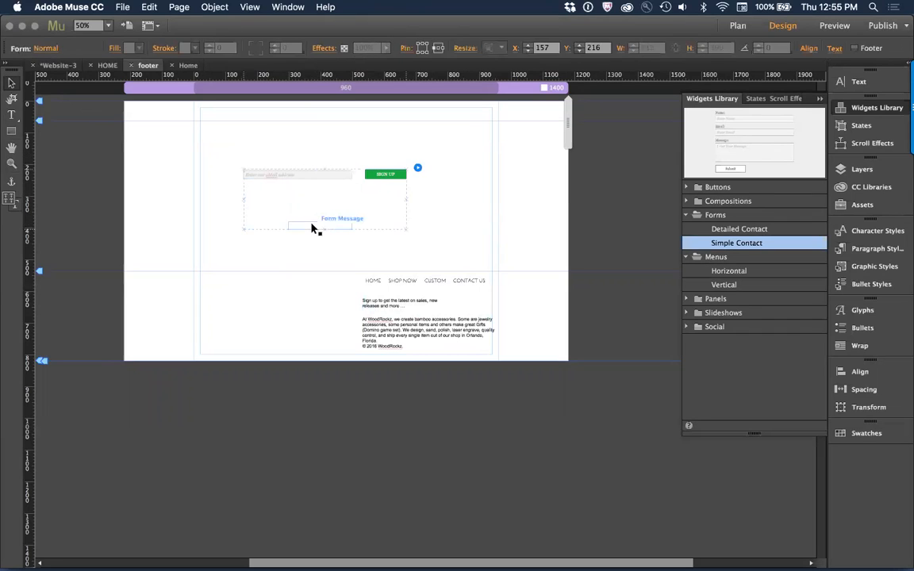
left_click_drag(312, 228, 313, 189)
Step: Place the form between the sign-up text and the company description, shifting the sign-up text up and the description down
left_click(310, 177)
left_click_drag(310, 177, 385, 212)
left_click(395, 337)
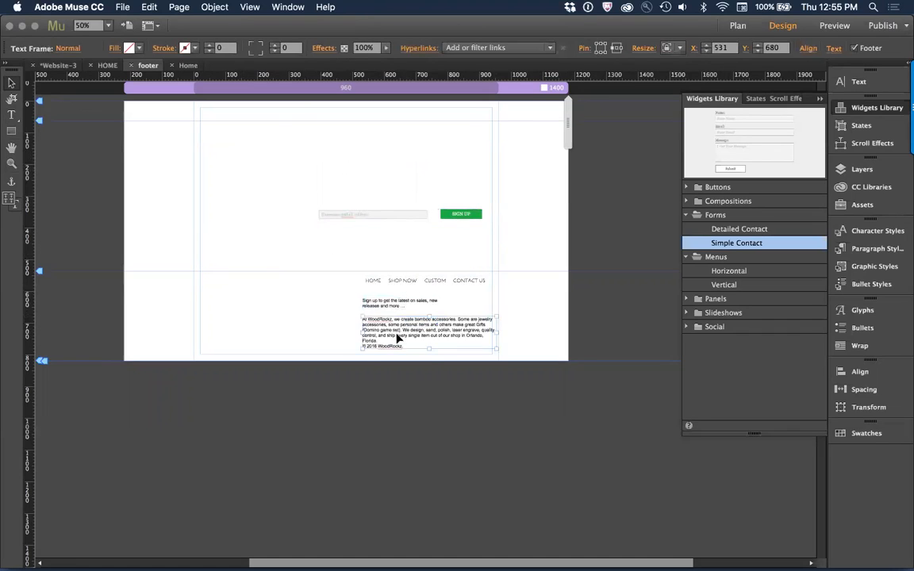
left_click_drag(392, 308, 393, 301)
left_click_drag(400, 212, 438, 322)
left_click(322, 320)
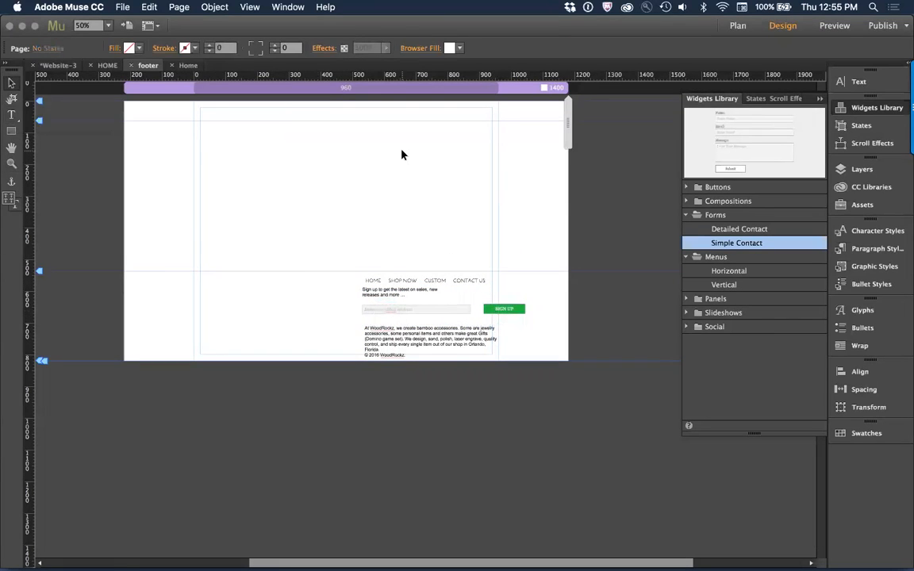
Step: Switch to the Plan view of the site's pages and masters
key("super+m")
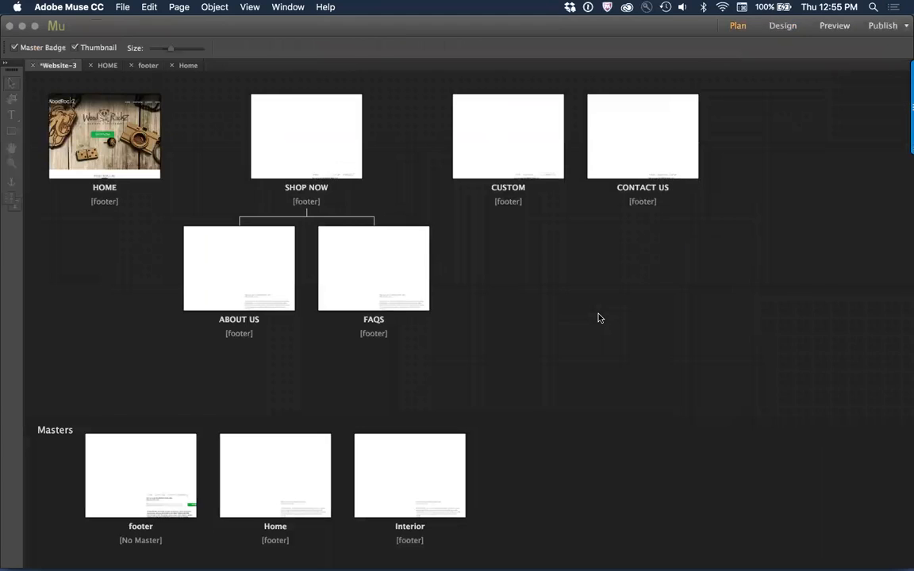
key("super+Tab")
key("super+Tab")
key("super+Tab")
key("super+Tab")
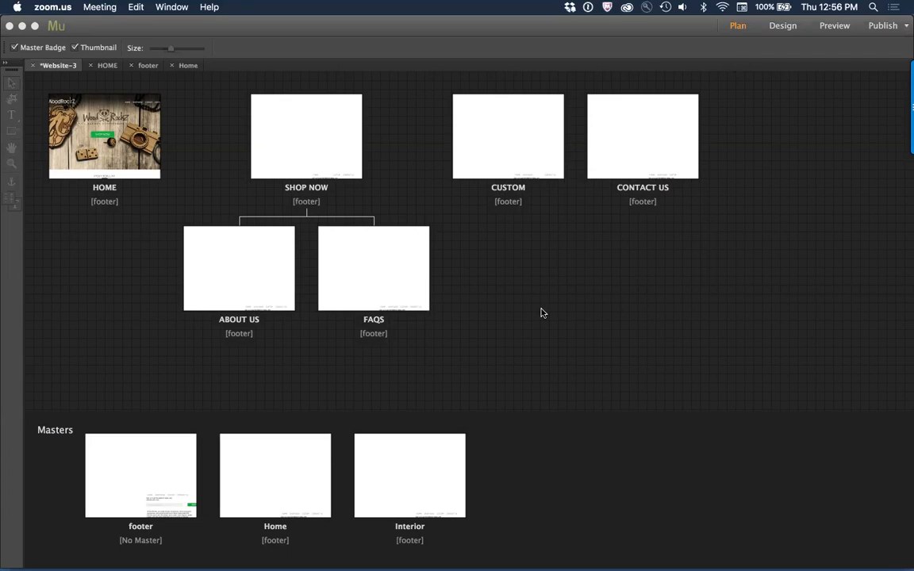
left_click(693, 354)
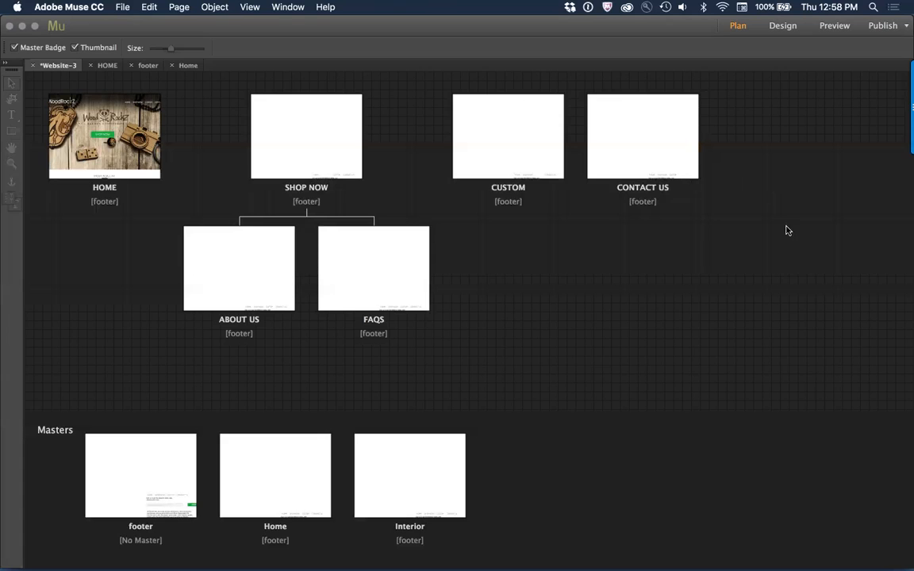
left_click(883, 25)
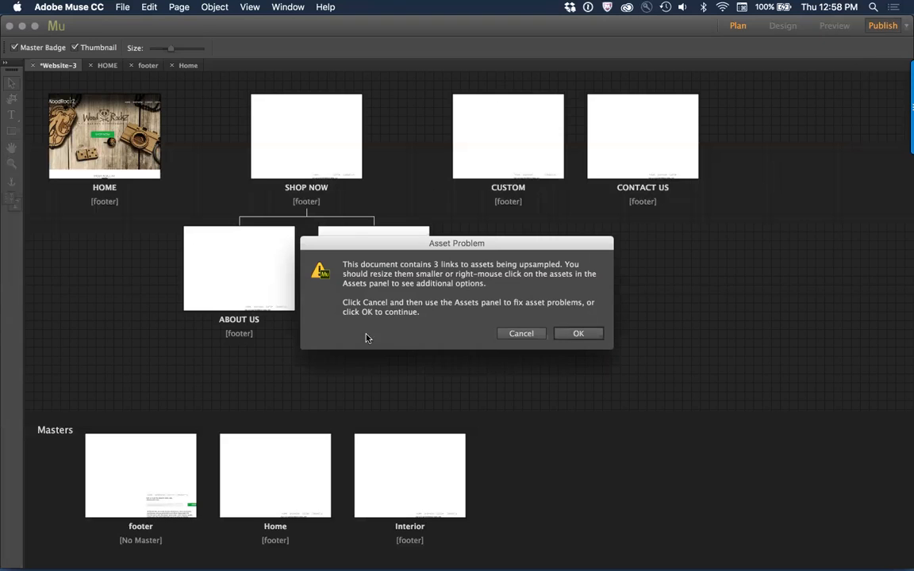
left_click_drag(524, 245, 448, 184)
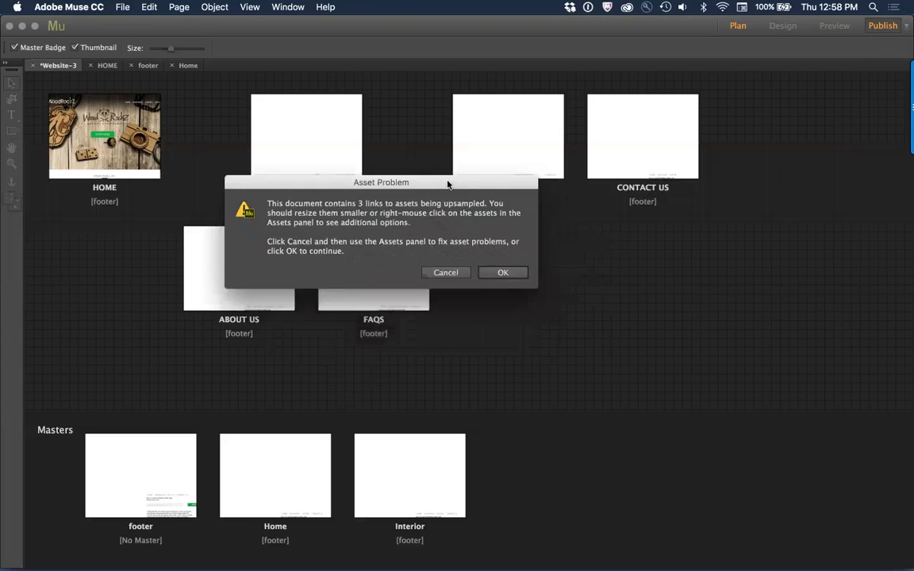
left_click(447, 275)
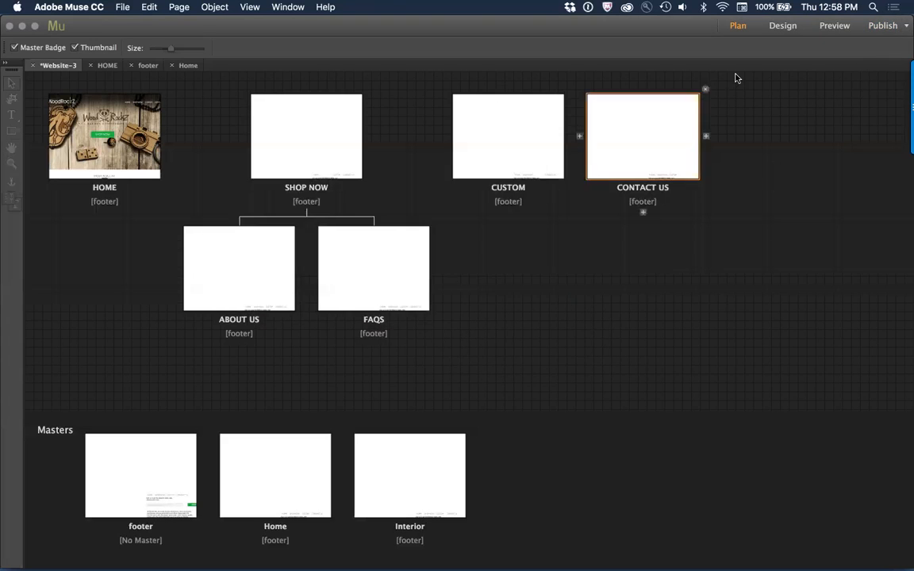
Step: Start publishing the site through one of the alternative publish options and continue past the asset problem warning
left_click(906, 27)
left_click(872, 77)
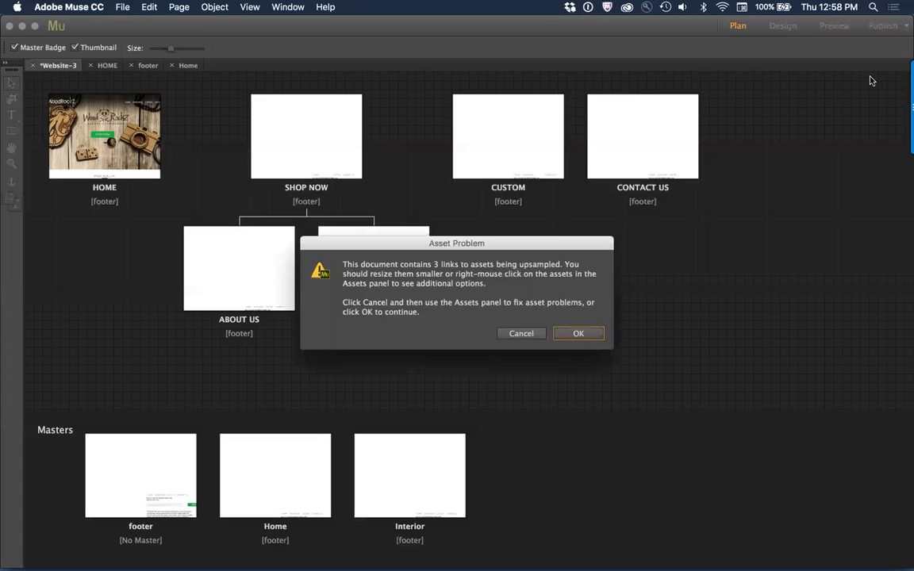
left_click_drag(479, 241, 428, 137)
left_click(520, 229)
left_click_drag(394, 230, 373, 154)
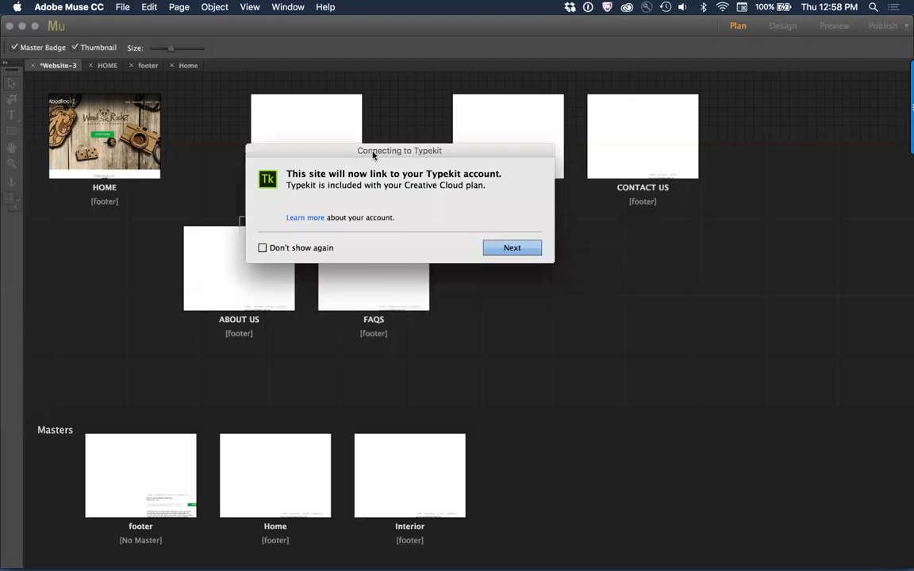